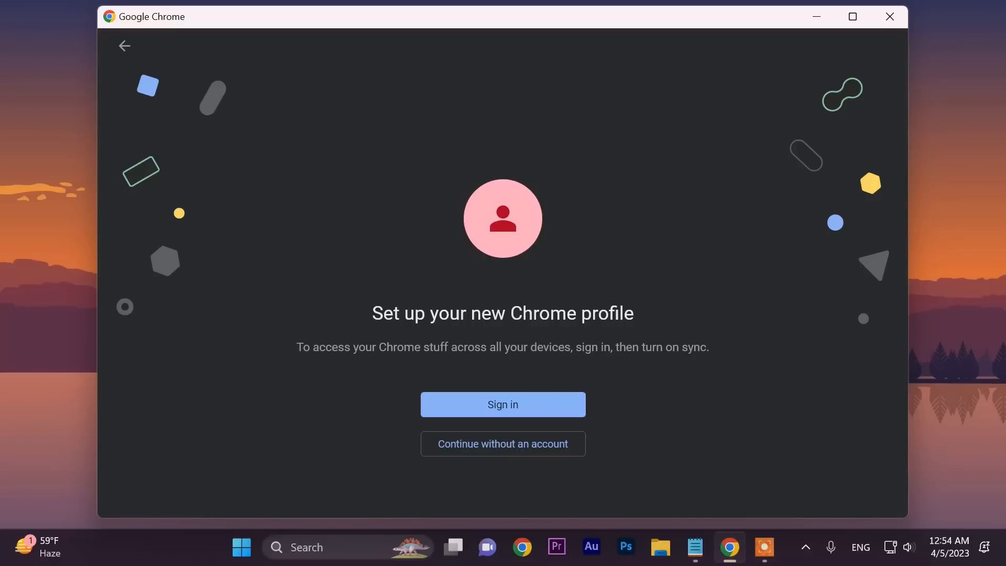
# Bring the Unlimited Approval For Blogger outline forward and add a new line after item 5.
pyautogui.click(661, 547)
pyautogui.click(696, 547)
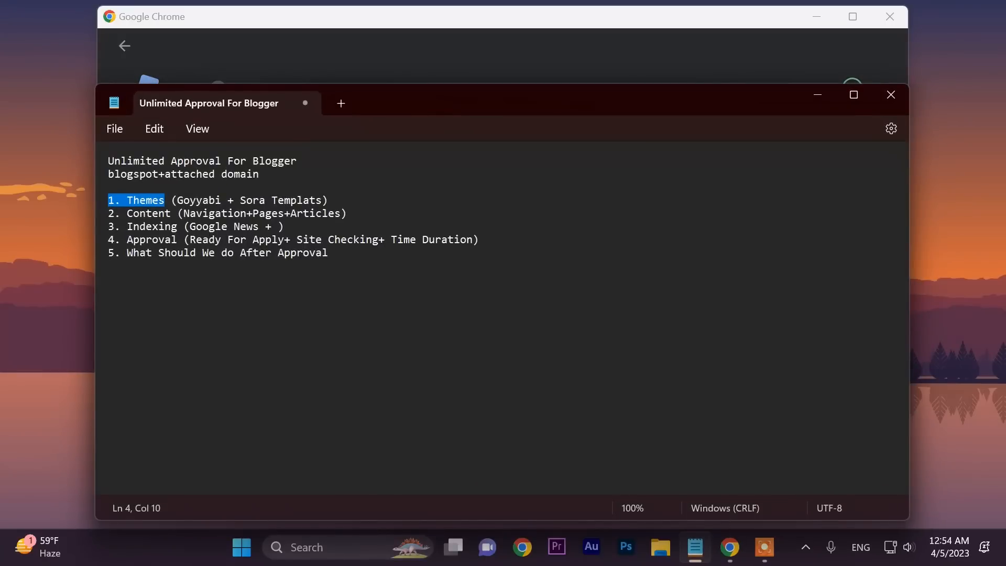
pyautogui.click(329, 253)
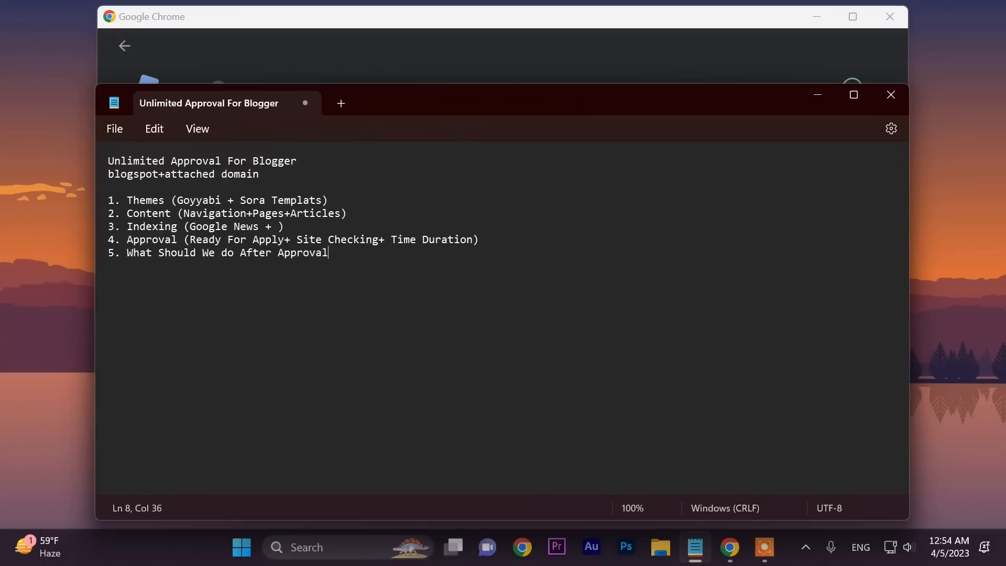
pyautogui.press('Return')
# Select the Themes line and the word Goyyabi, then minimize the Notepad outline.
pyautogui.tripleClick(134, 201)
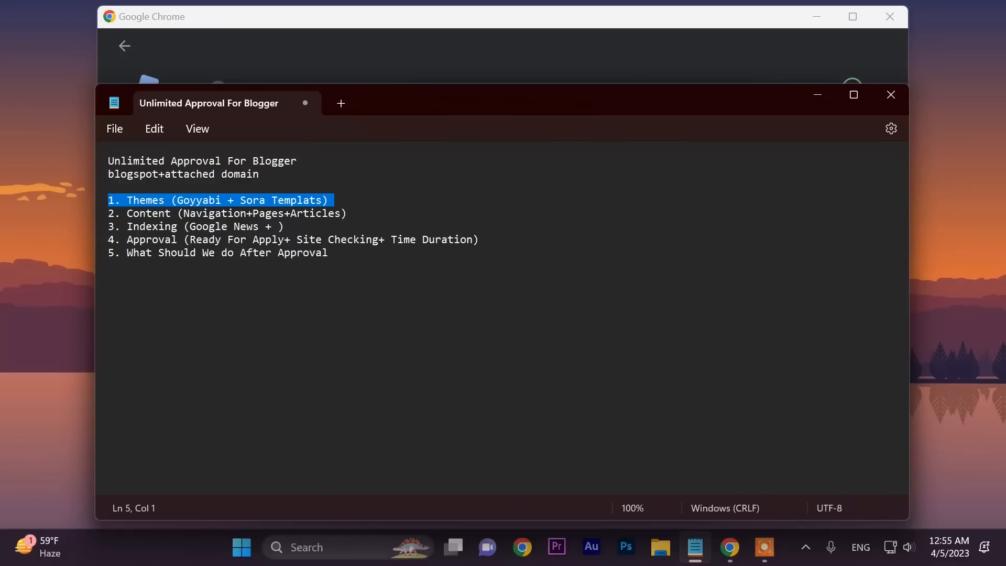
pyautogui.click(196, 214)
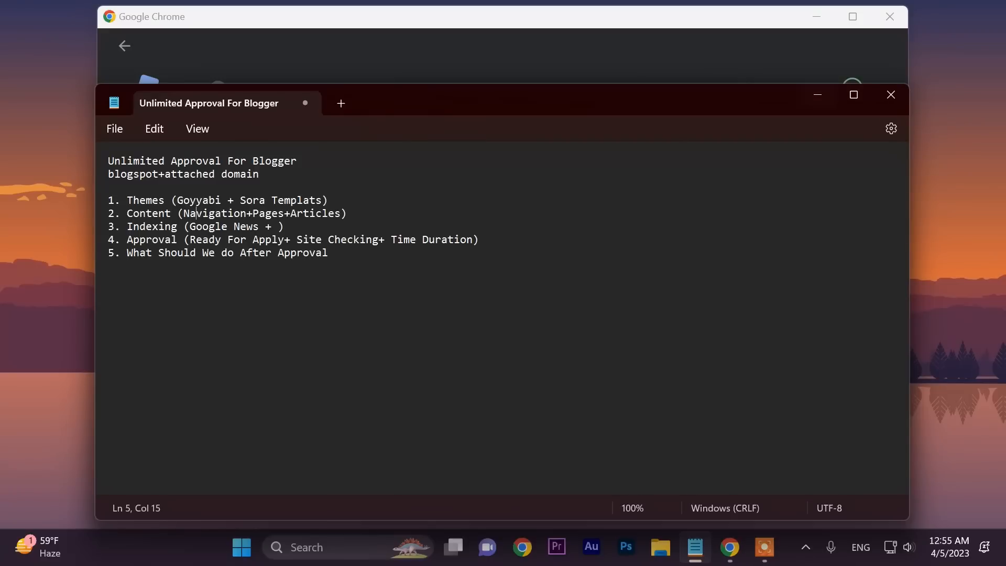
pyautogui.doubleClick(198, 201)
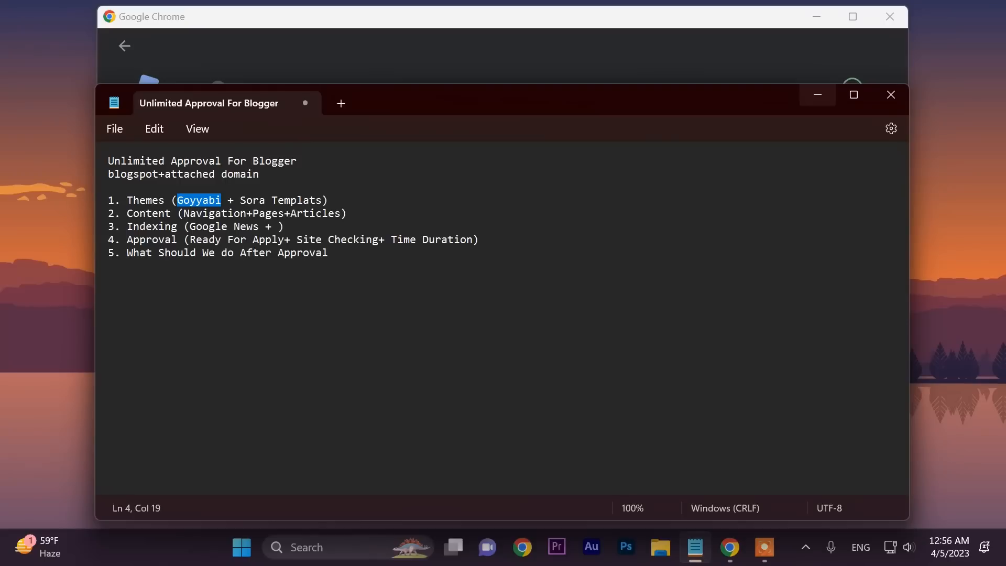
pyautogui.click(817, 95)
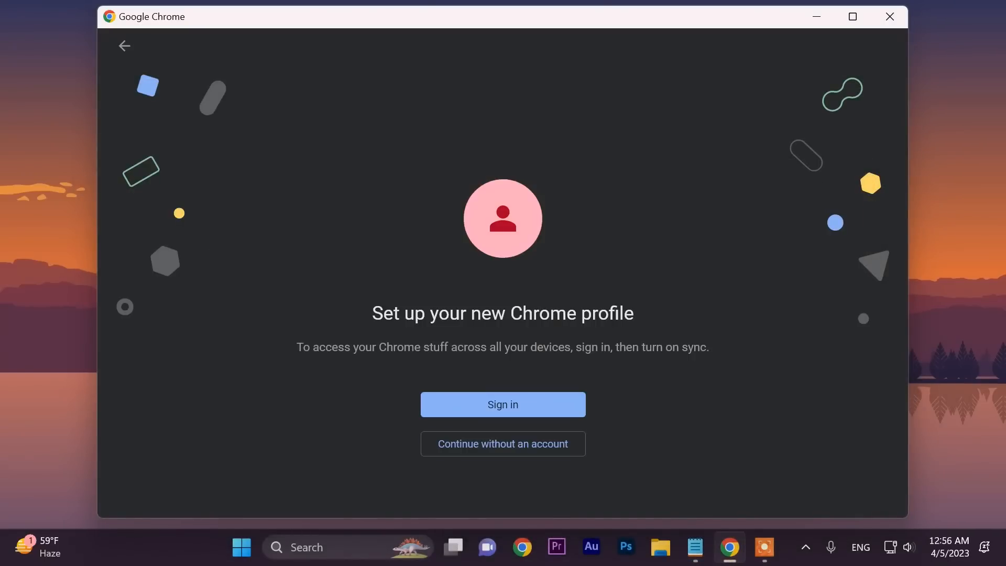
# Create a Chrome profile without an account named 'Blogger Approvals' with the pink theme.
pyautogui.click(502, 444)
pyautogui.scroll(-3, 501, 346)
pyautogui.scroll(3, 502, 346)
pyautogui.press('Return')
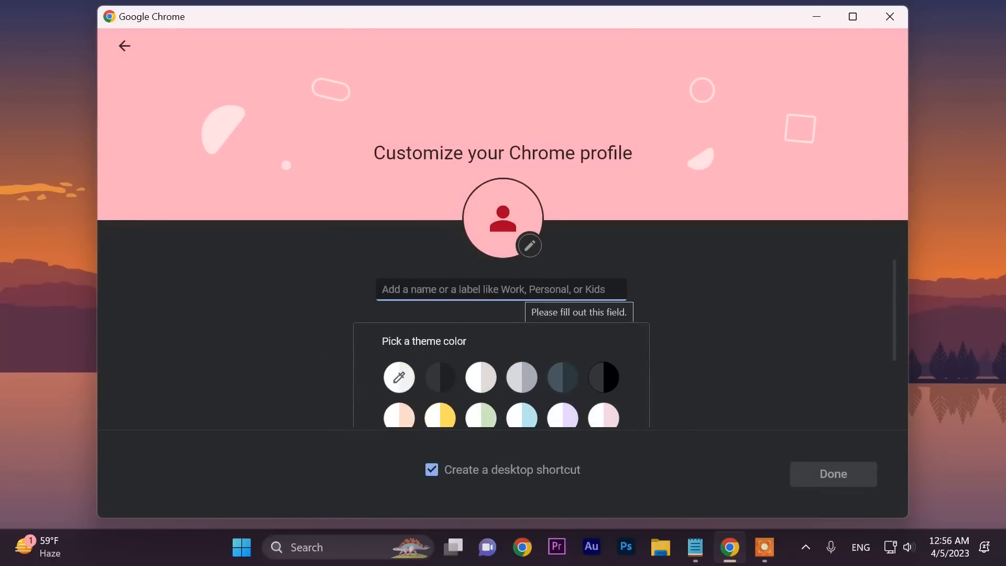
pyautogui.write('Blogger Avt')
pyautogui.press('BackSpace')
pyautogui.press('BackSpace')
pyautogui.press('BackSpace')
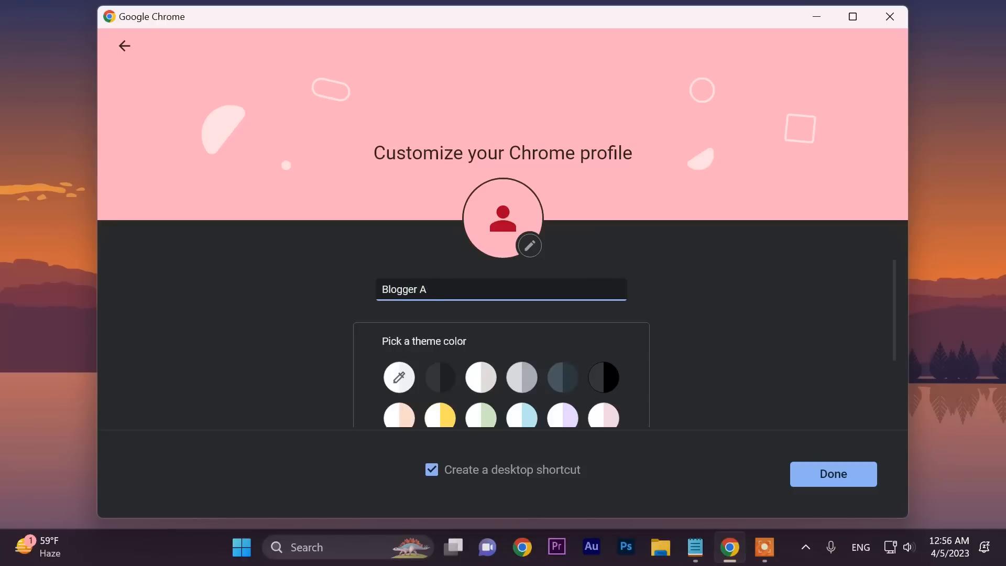
pyautogui.write('Approvals')
pyautogui.scroll(-1, 502, 343)
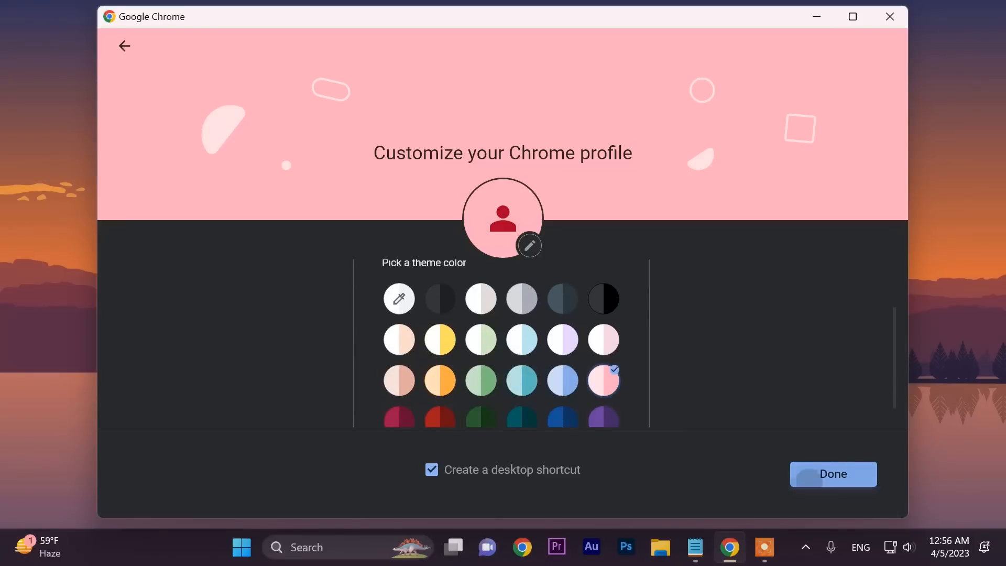
pyautogui.click(833, 474)
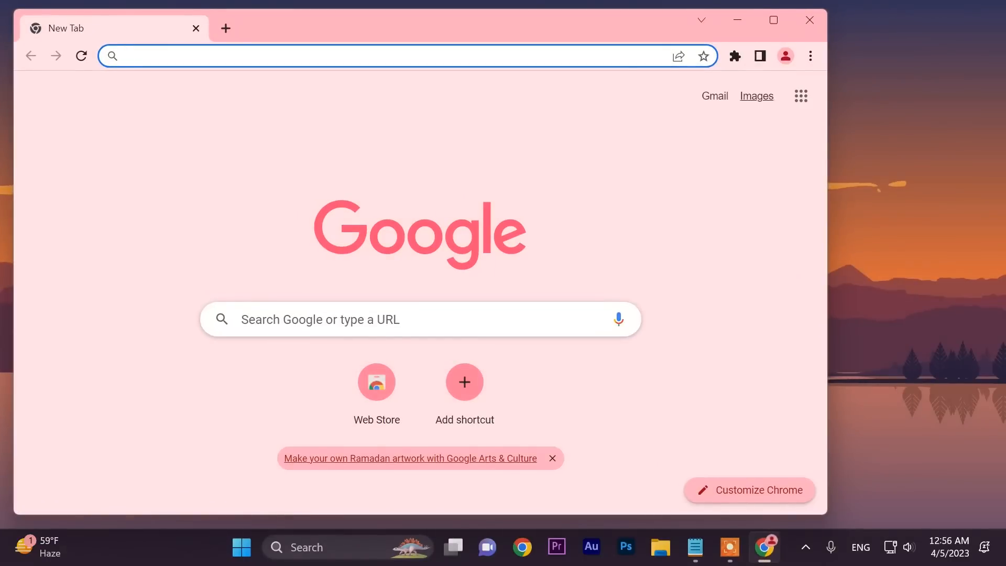
# Dismiss the profile tip and open Gmail in a maximized browser window.
pyautogui.click(770, 99)
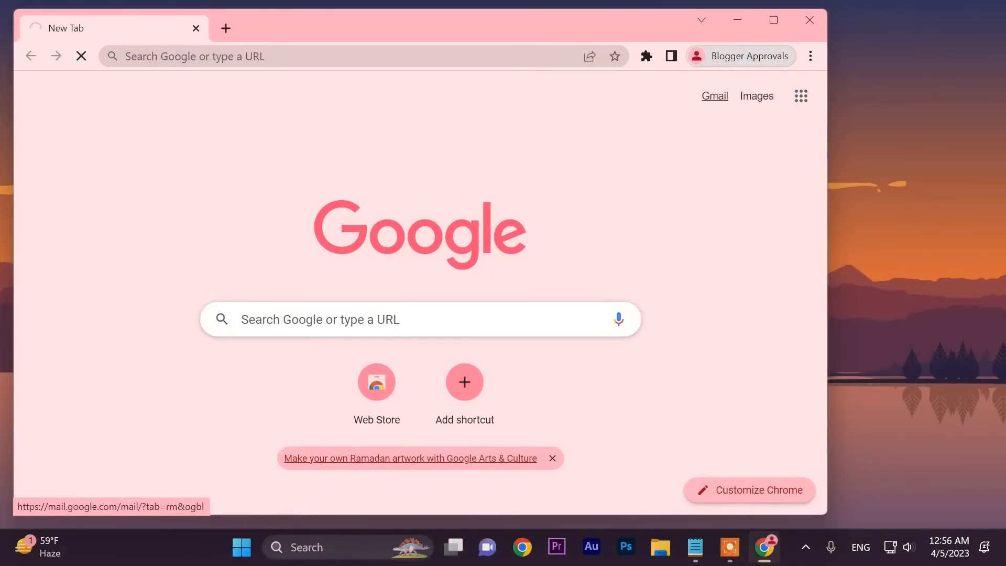
pyautogui.click(715, 96)
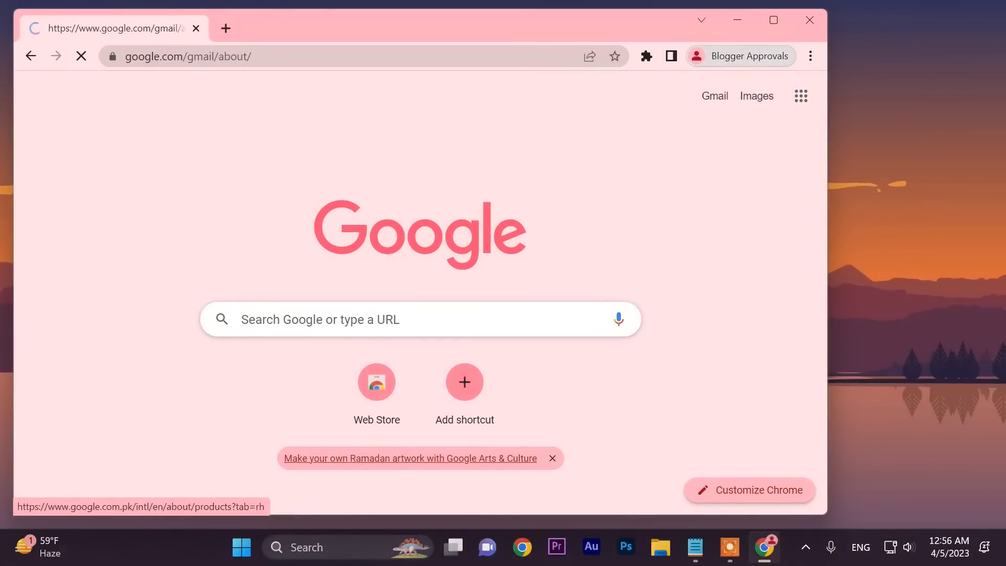
pyautogui.press('super+Up')
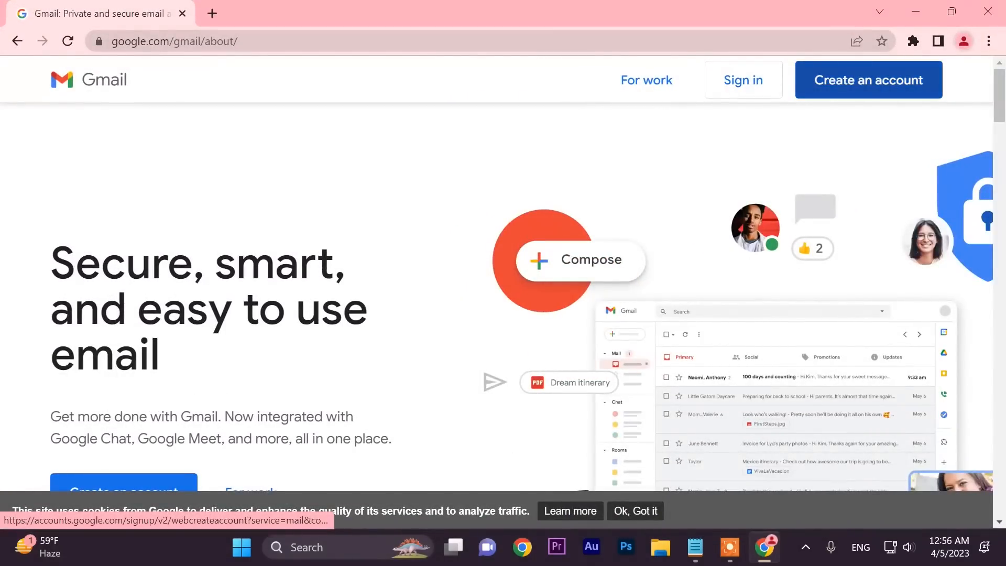
# Start creating a new Google account and look over the empty sign-up form.
pyautogui.click(869, 80)
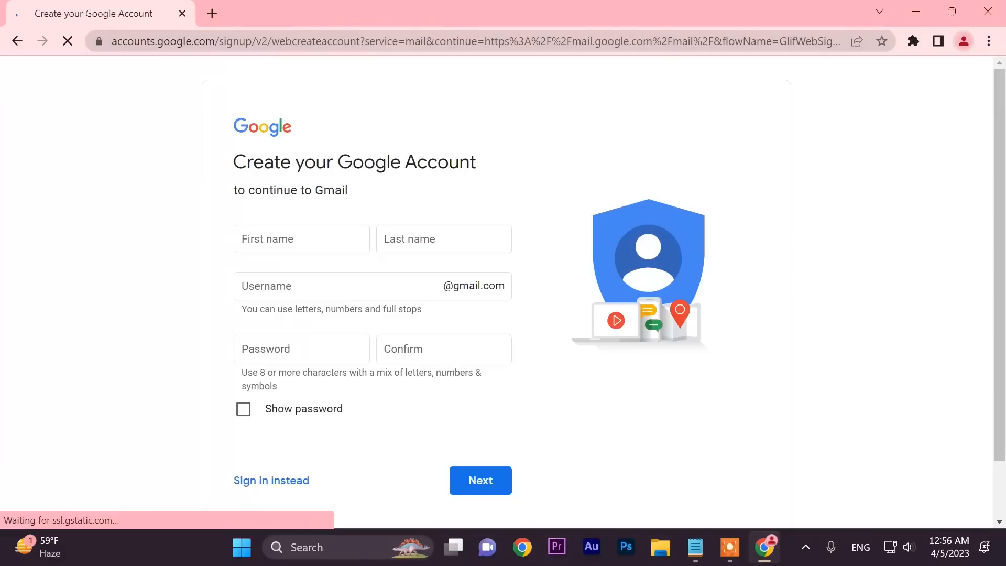
pyautogui.scroll(-2, 496, 294)
pyautogui.scroll(2, 496, 293)
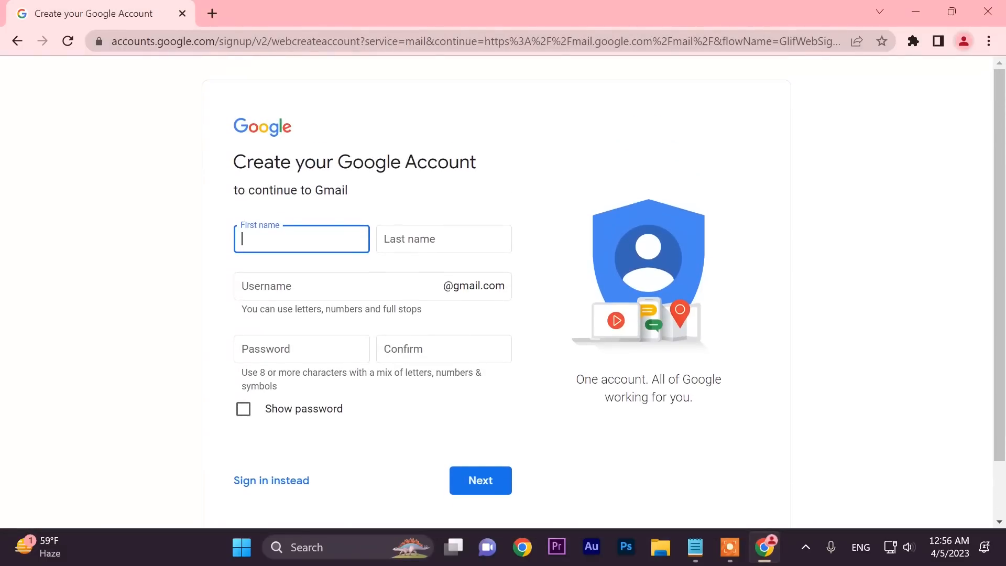
pyautogui.scroll(-2, 497, 294)
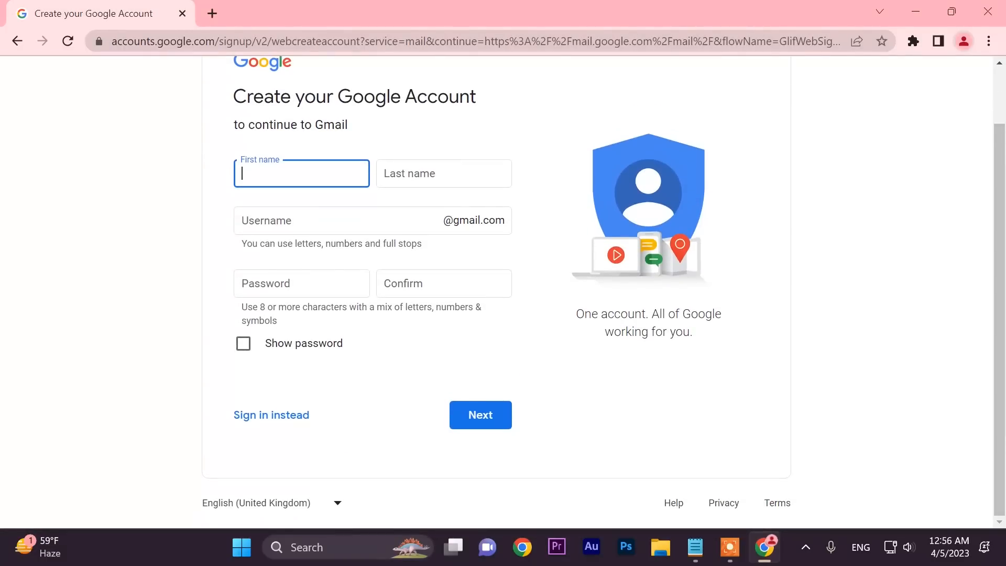
pyautogui.scroll(2, 496, 293)
pyautogui.scroll(-2, 497, 293)
pyautogui.scroll(2, 496, 294)
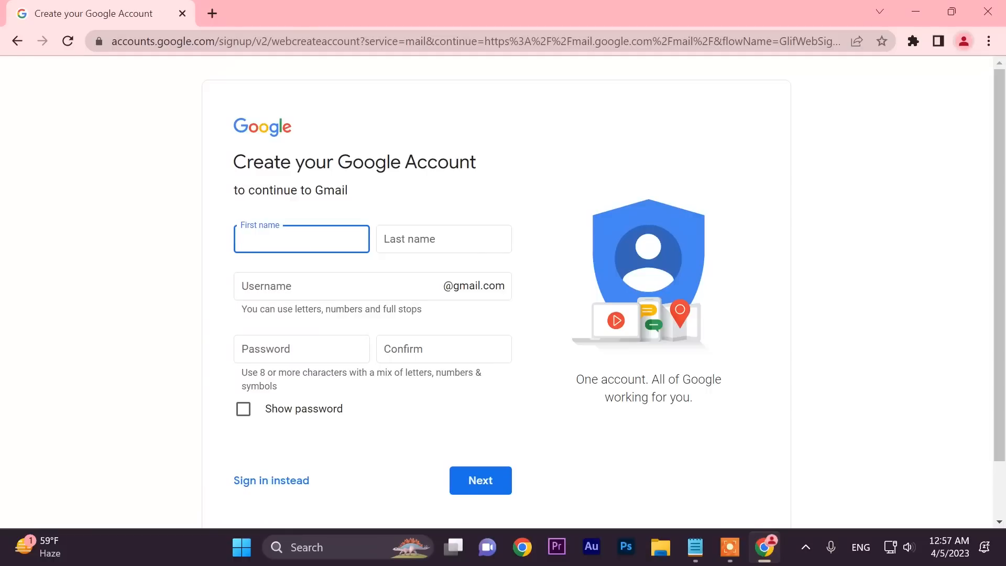
# Enter the account holder's first and last name, moving the first name into its own field.
pyautogui.write('bloo')
pyautogui.press('BackSpace')
pyautogui.press('BackSpace')
pyautogui.press('BackSpace')
pyautogui.press('BackSpace')
pyautogui.write('Bg')
pyautogui.press('Tab')
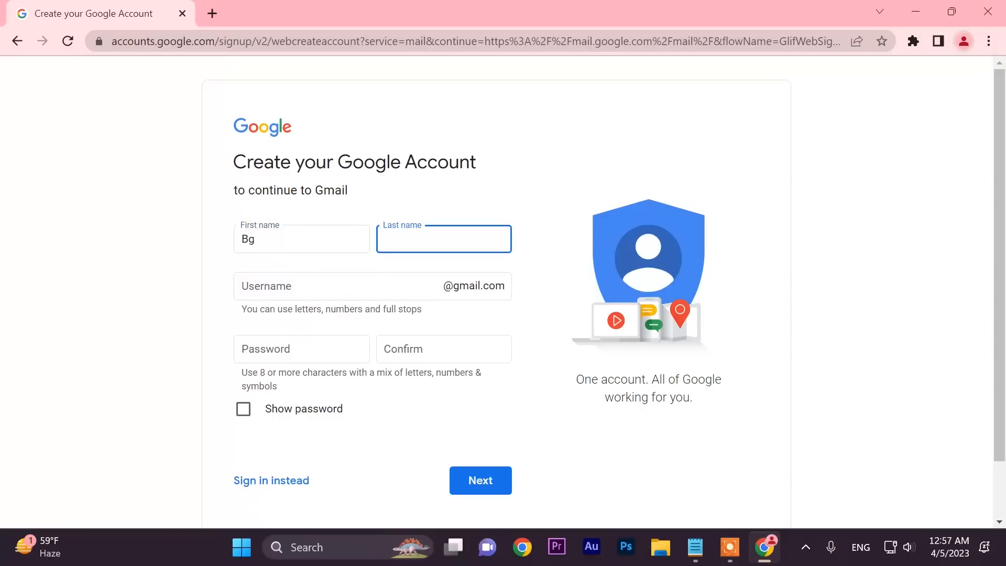
pyautogui.doubleClick(397, 238)
pyautogui.rightClick(393, 238)
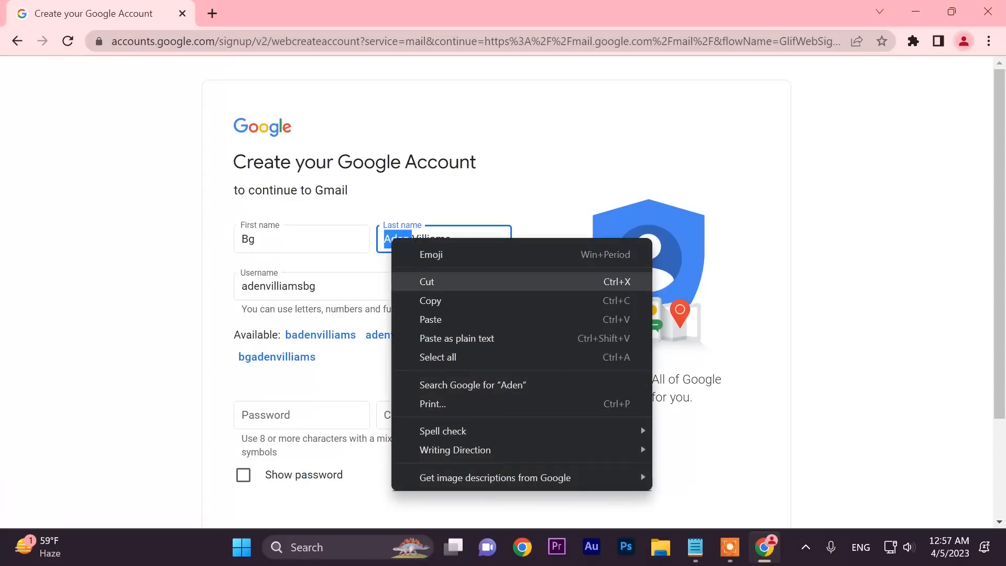
pyautogui.click(427, 282)
pyautogui.doubleClick(247, 239)
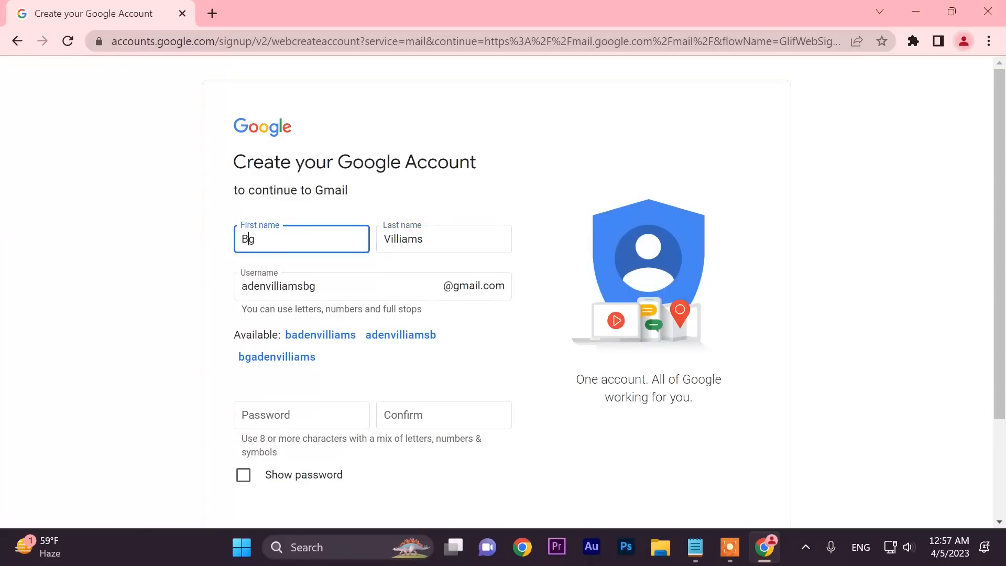
pyautogui.hotkey('ctrl', 'v')
pyautogui.click(545, 252)
# Type the account password and its confirmation, then submit the form.
pyautogui.click(301, 414)
pyautogui.write('•••')
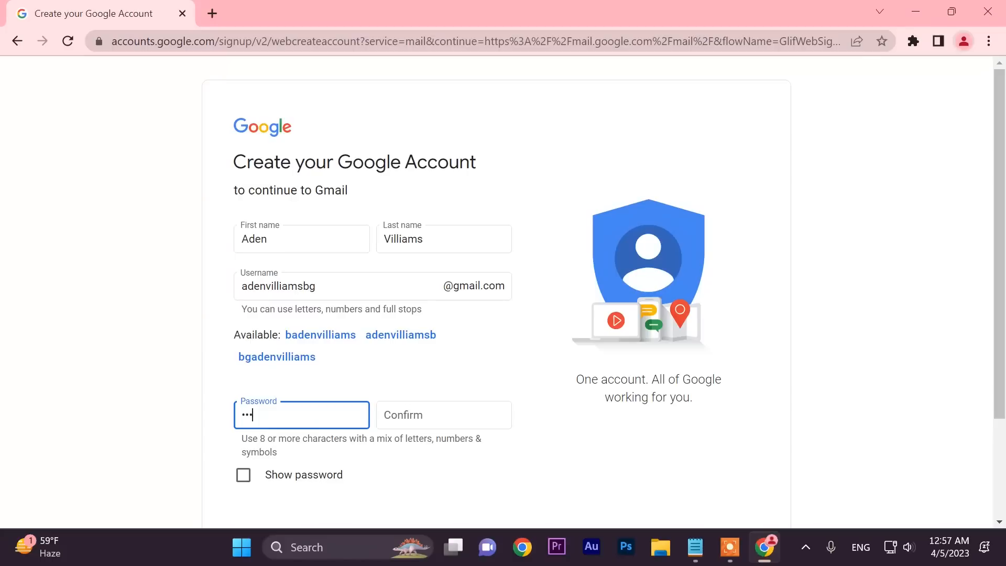
pyautogui.write('•••••••')
pyautogui.press('Tab')
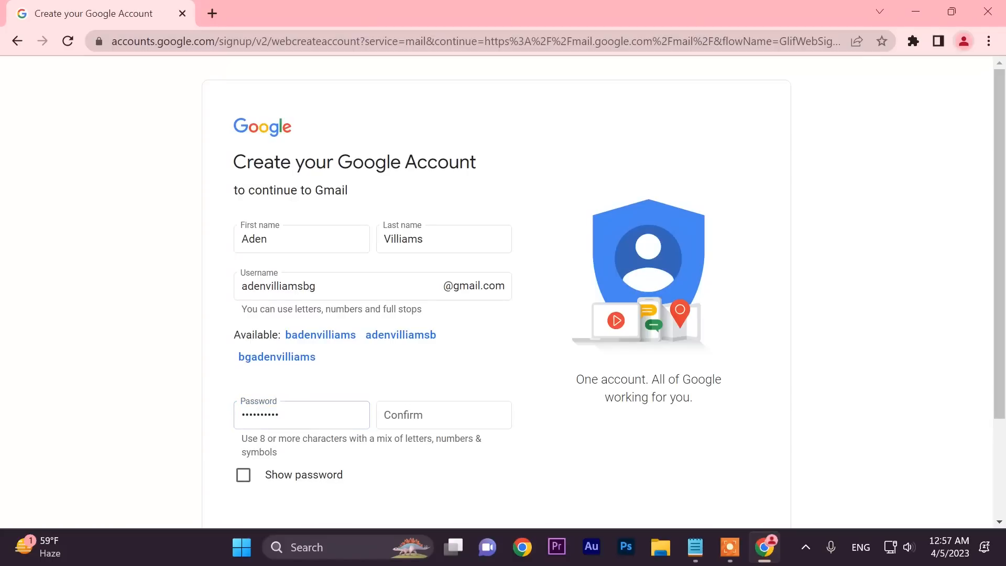
pyautogui.write('••••••')
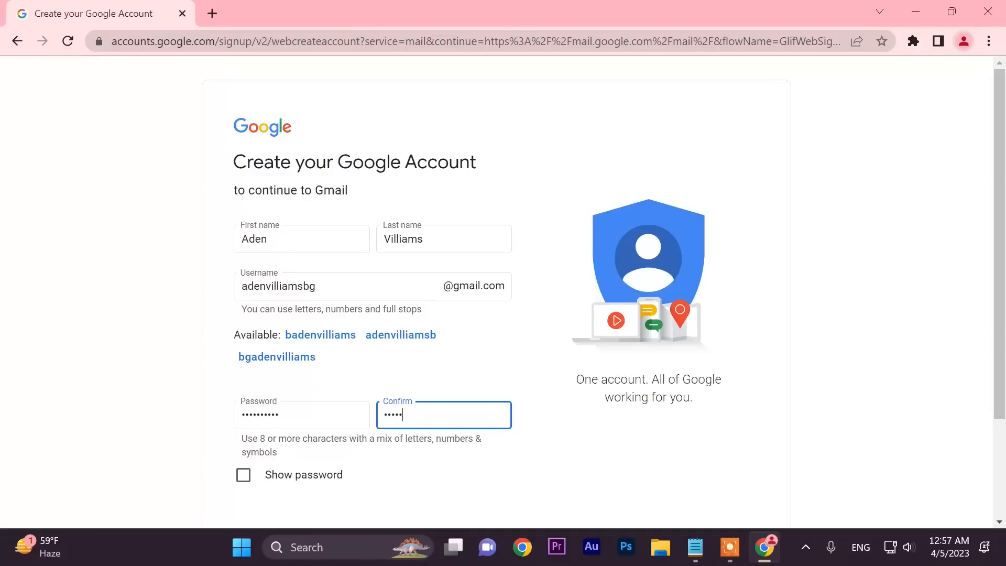
pyautogui.write('••••')
pyautogui.press('Return')
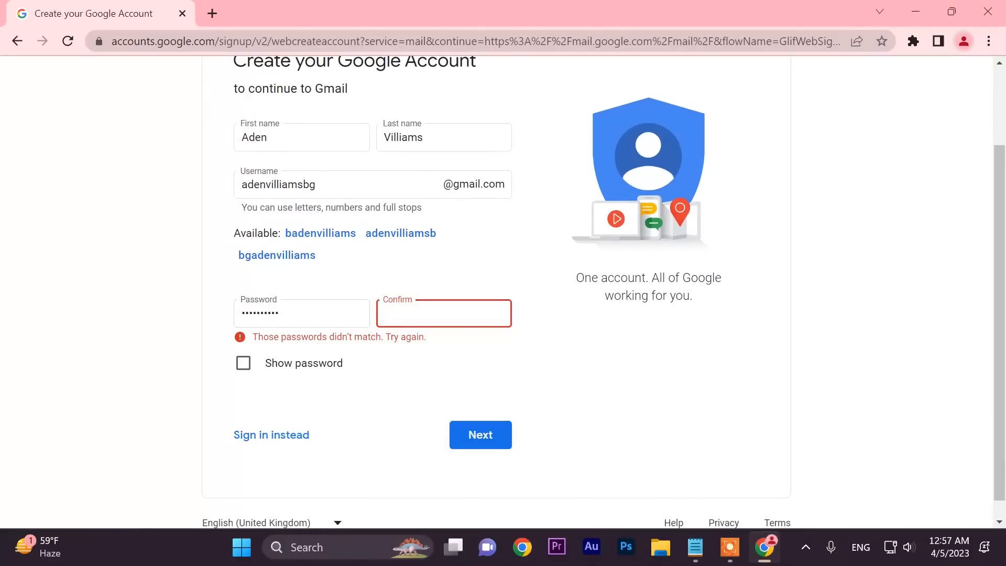
# Show the password, copy it into the Confirm field, and submit the form again.
pyautogui.click(243, 363)
pyautogui.tripleClick(265, 313)
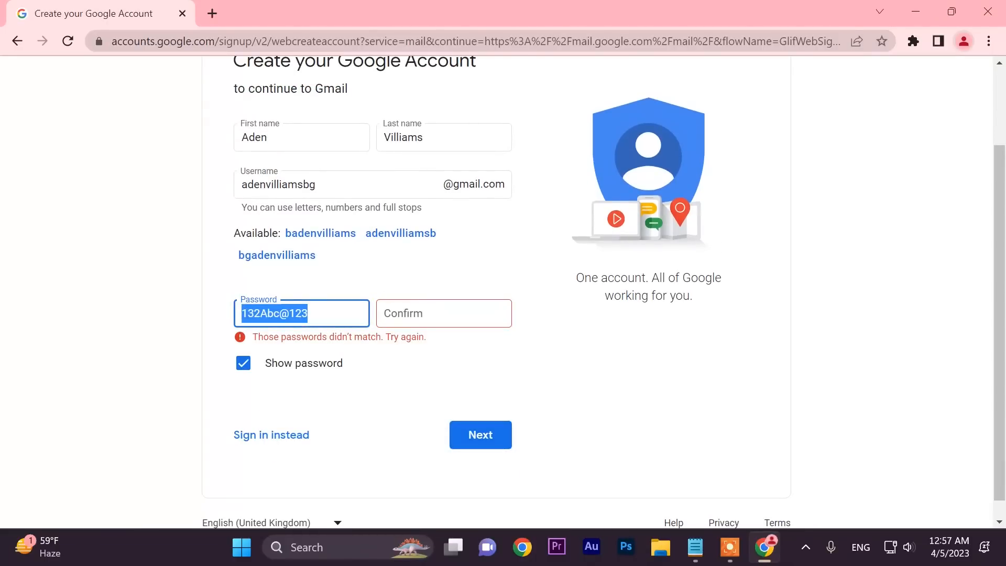
pyautogui.rightClick(266, 314)
pyautogui.click(304, 101)
pyautogui.click(443, 313)
pyautogui.hotkey('ctrl', 'v')
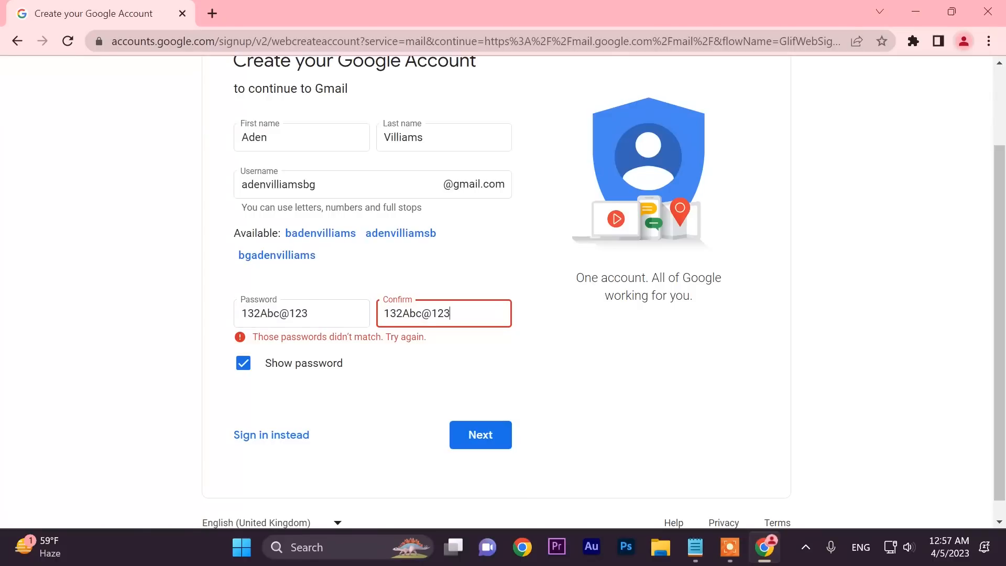
pyautogui.click(481, 437)
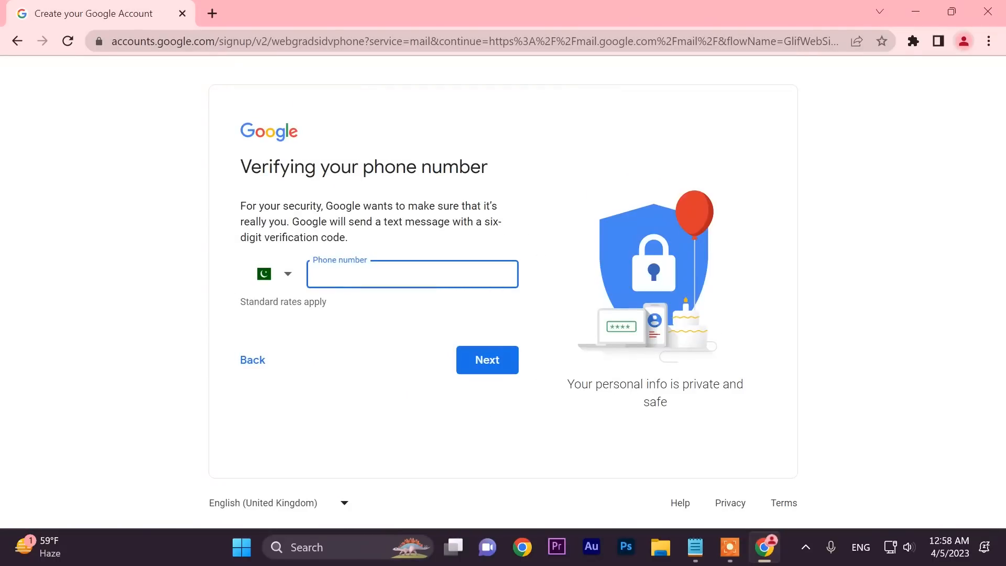
# Enter the account's phone number, then submit the texted verification code.
pyautogui.press('Return')
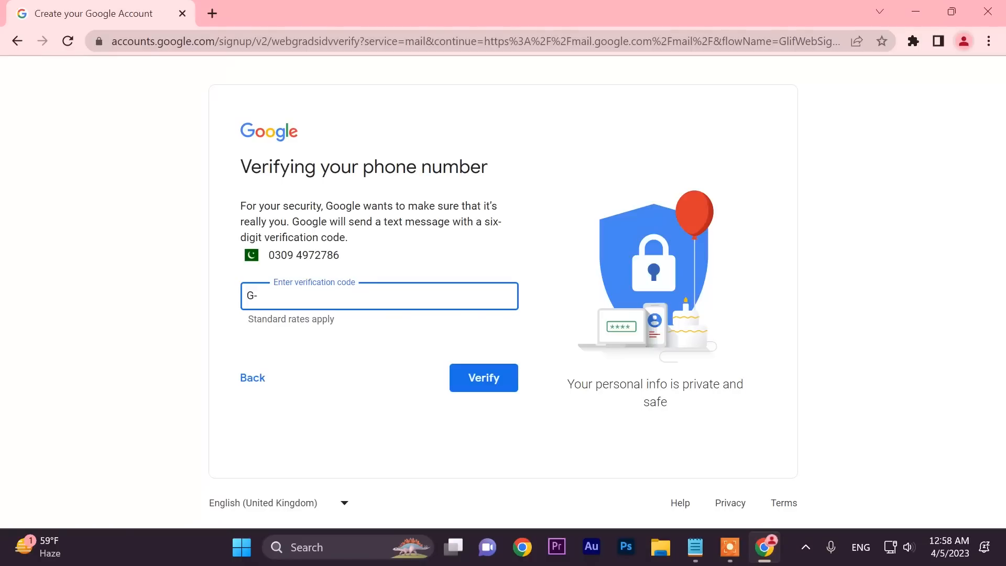
pyautogui.press('Return')
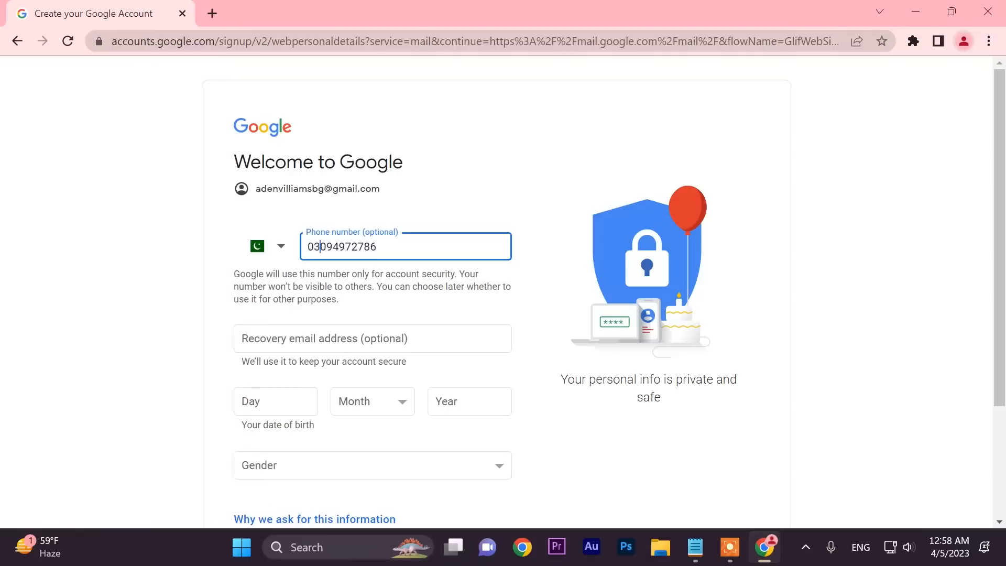
pyautogui.hotkey('ctrl', 'a')
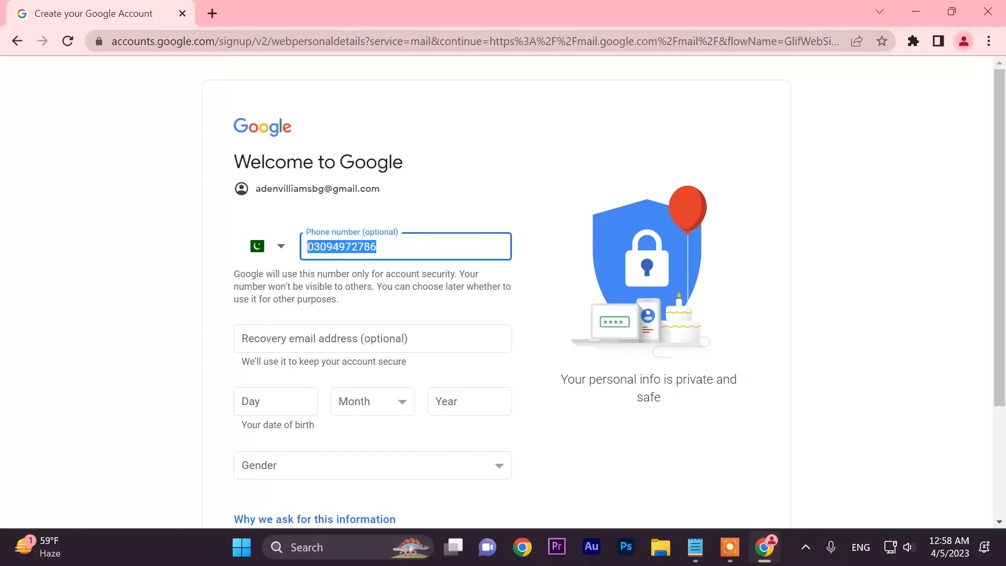
pyautogui.scroll(-1, 606, 293)
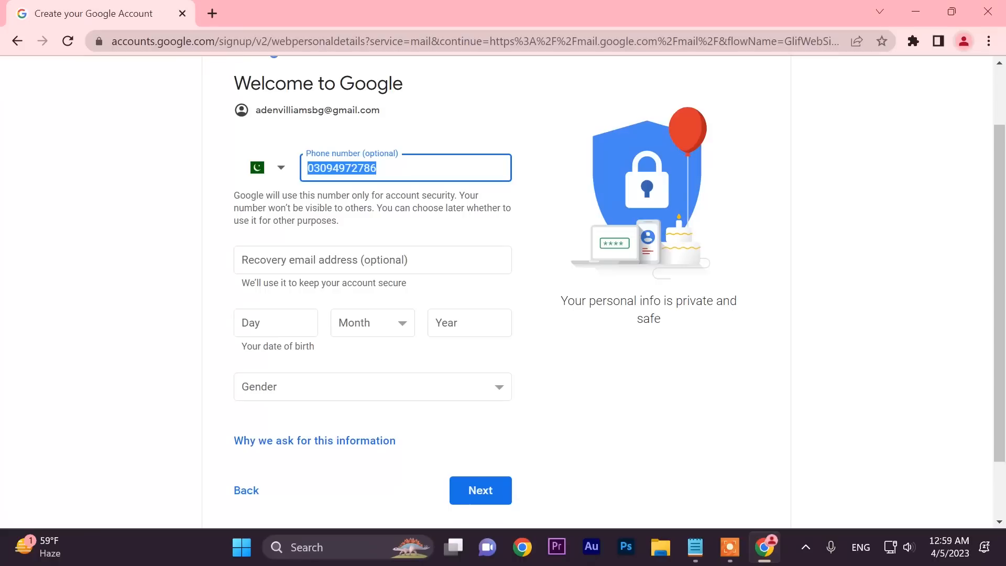
pyautogui.scroll(-2, 496, 292)
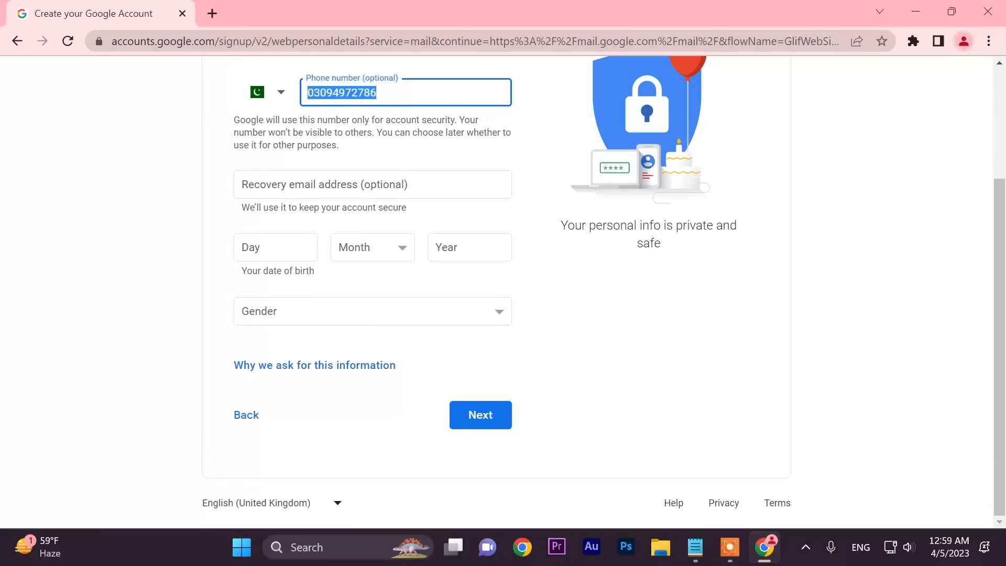
pyautogui.click(276, 247)
pyautogui.write('23')
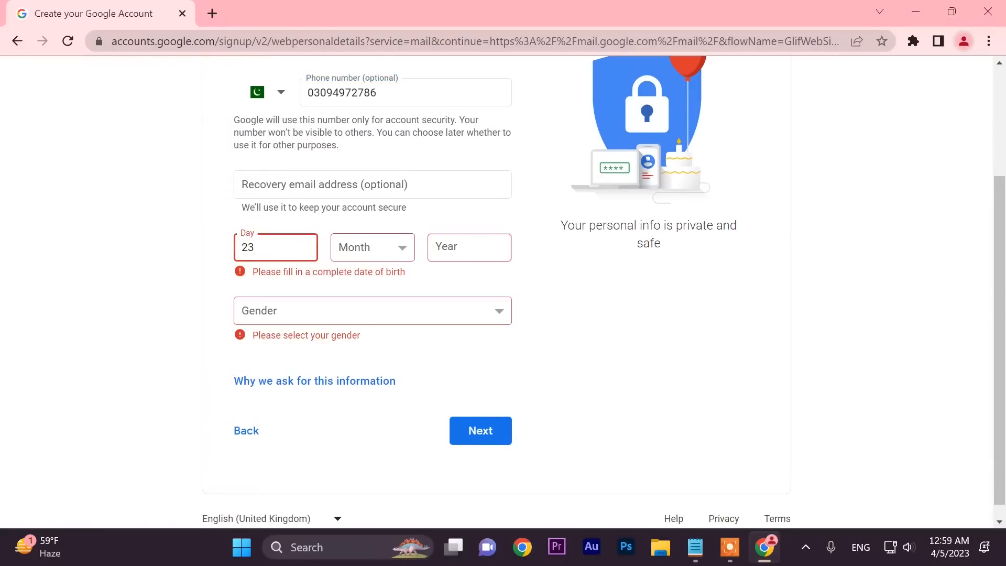
pyautogui.click(372, 248)
pyautogui.click(362, 281)
pyautogui.click(469, 248)
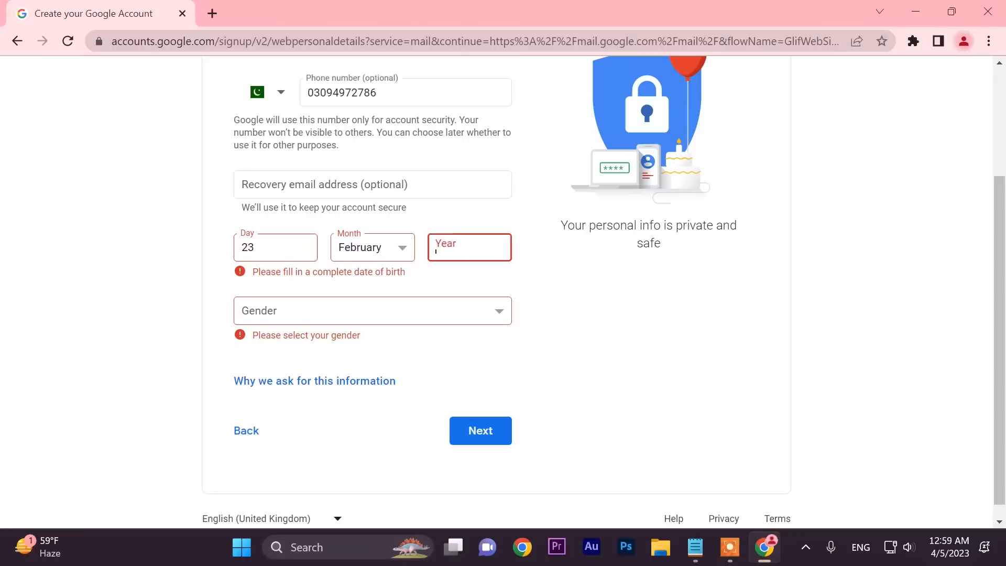
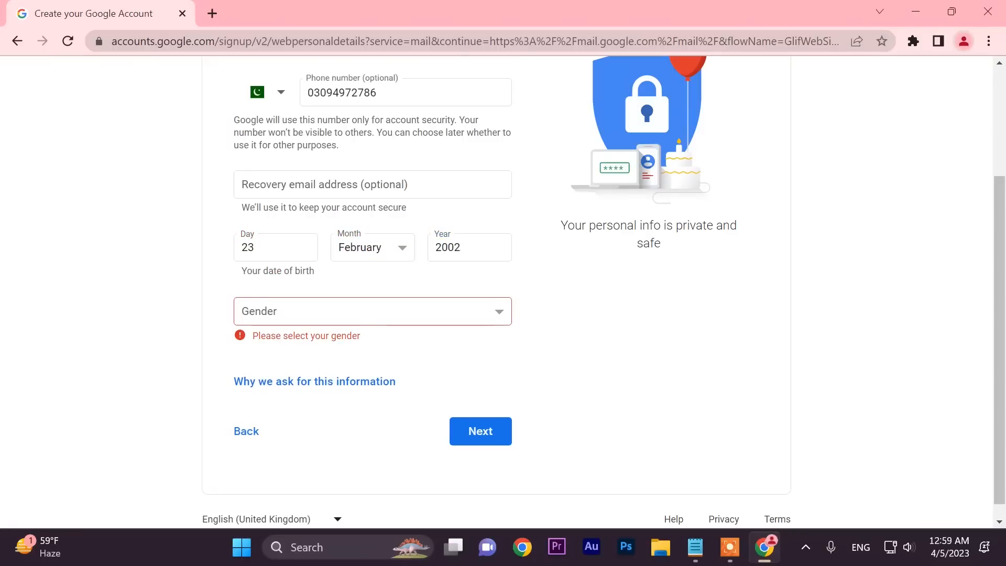
pyautogui.click(372, 311)
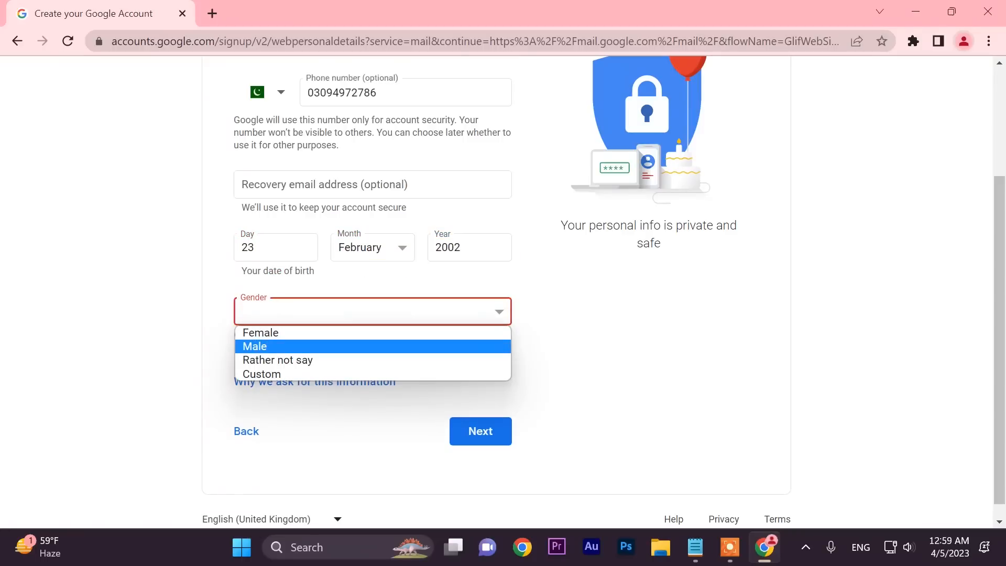
pyautogui.click(254, 346)
pyautogui.click(481, 417)
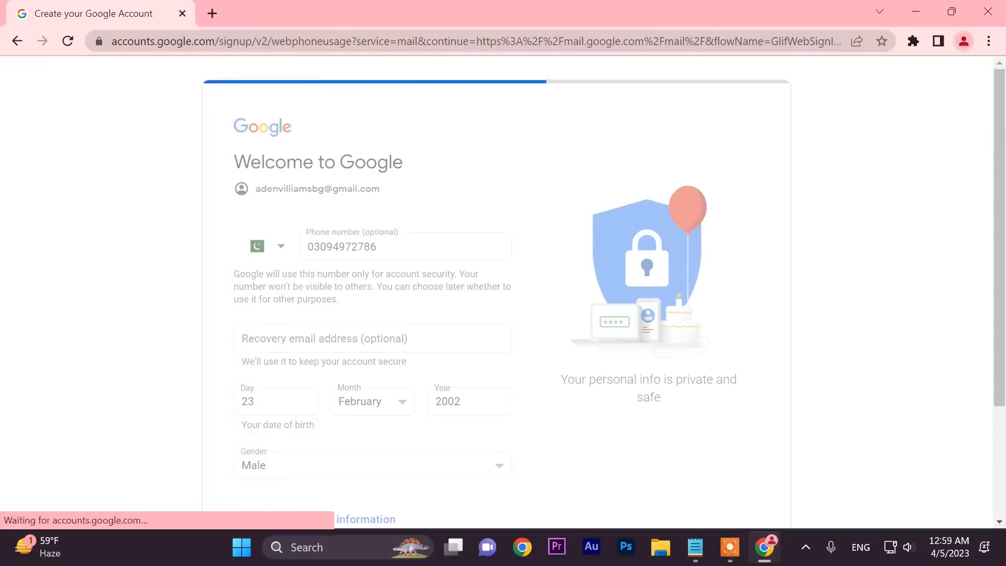
# Accept phone-number use across Google and agree to the privacy terms to finish signup.
pyautogui.scroll(-1, 468, 414)
pyautogui.click(467, 415)
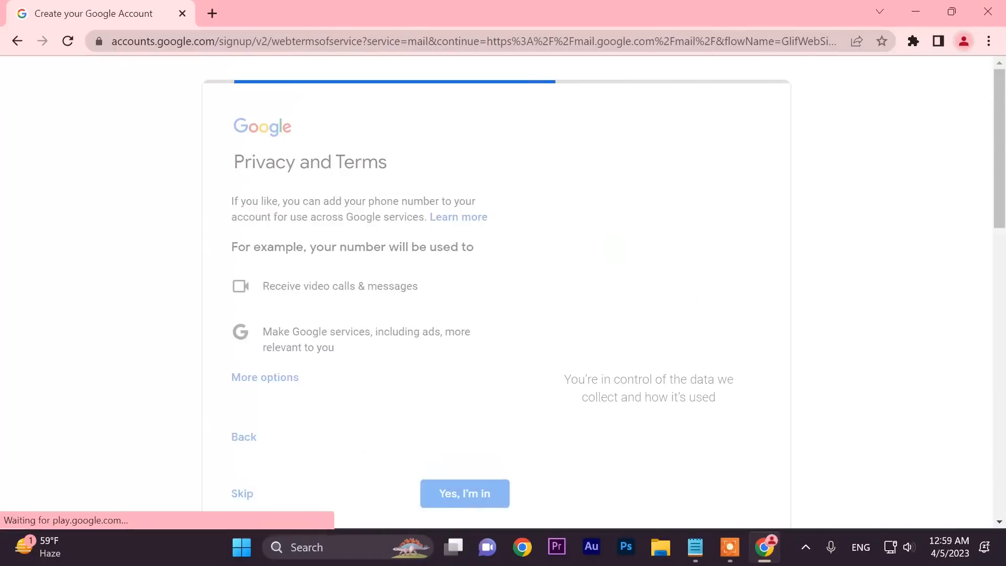
pyautogui.scroll(-11, 474, 414)
pyautogui.click(474, 415)
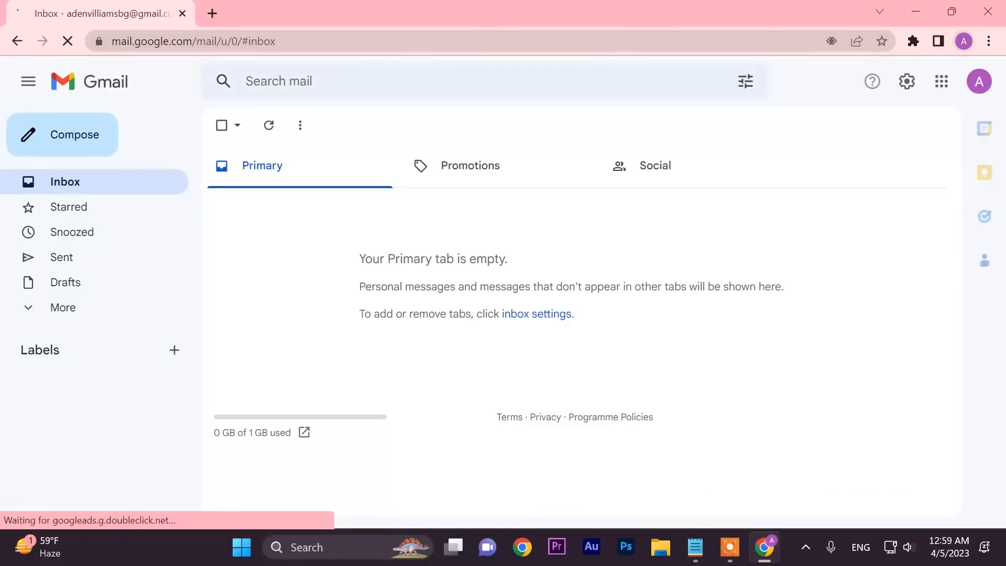
# Open the Google Account from the apps grid, close the Gmail tab, and view Security.
pyautogui.click(941, 81)
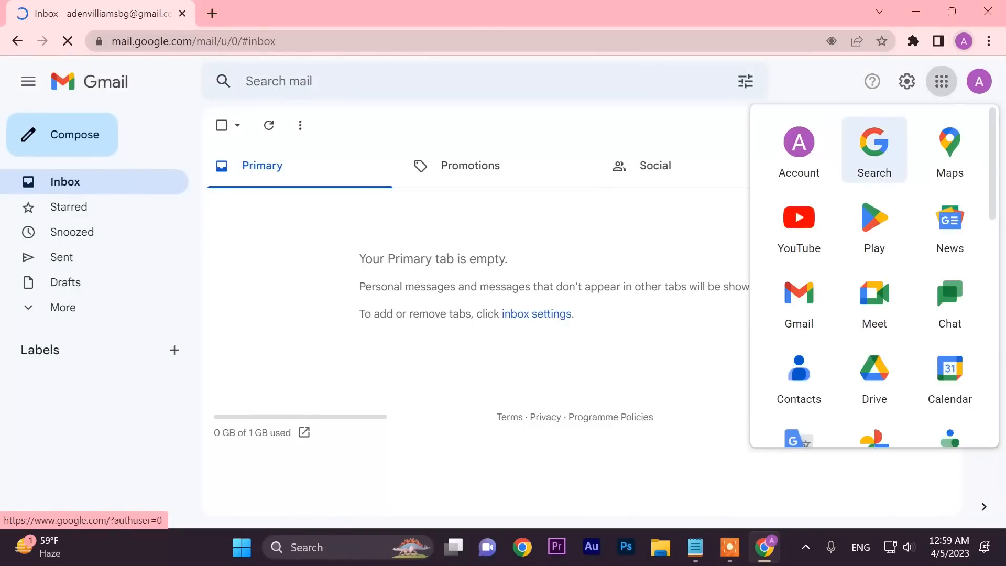
pyautogui.click(798, 152)
pyautogui.click(121, 14)
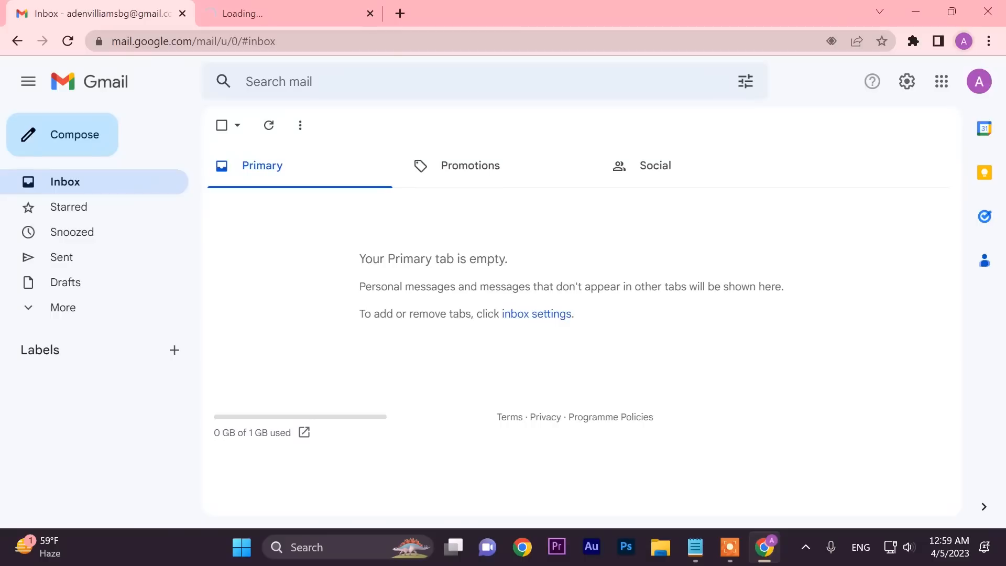
pyautogui.click(182, 13)
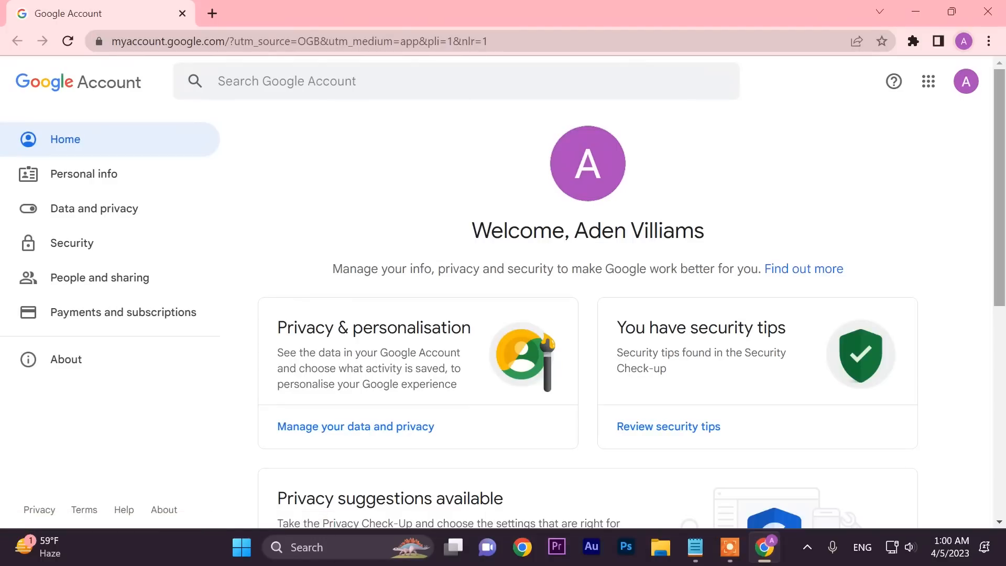
pyautogui.click(72, 243)
pyautogui.scroll(-7, 586, 282)
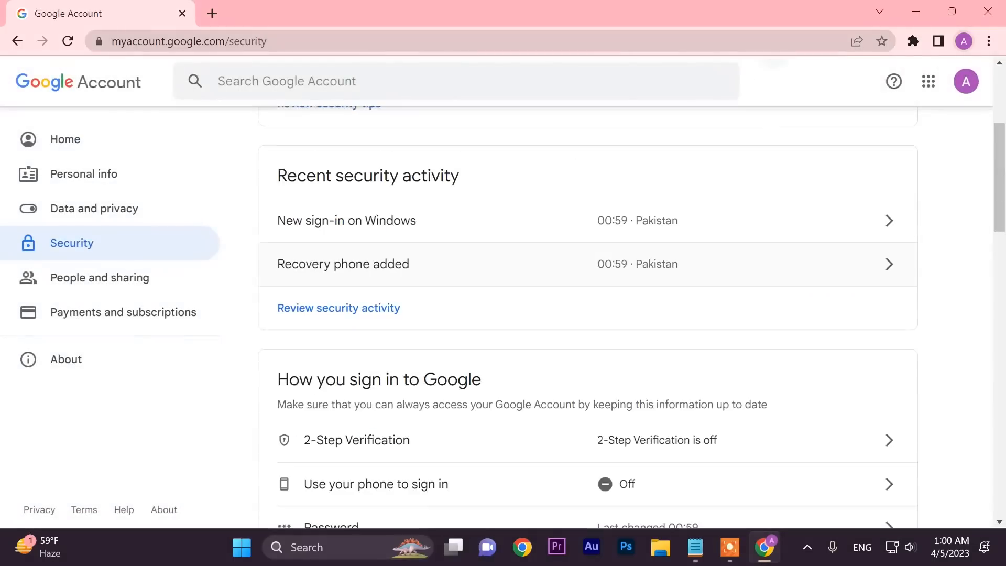
pyautogui.scroll(1, 587, 292)
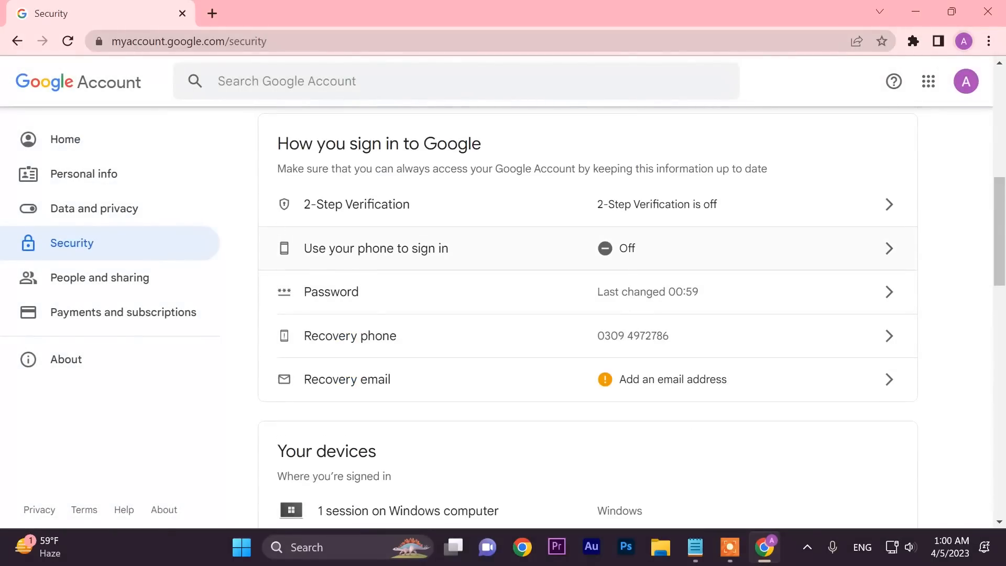
# Open 2-Step Verification and start its setup.
pyautogui.click(366, 205)
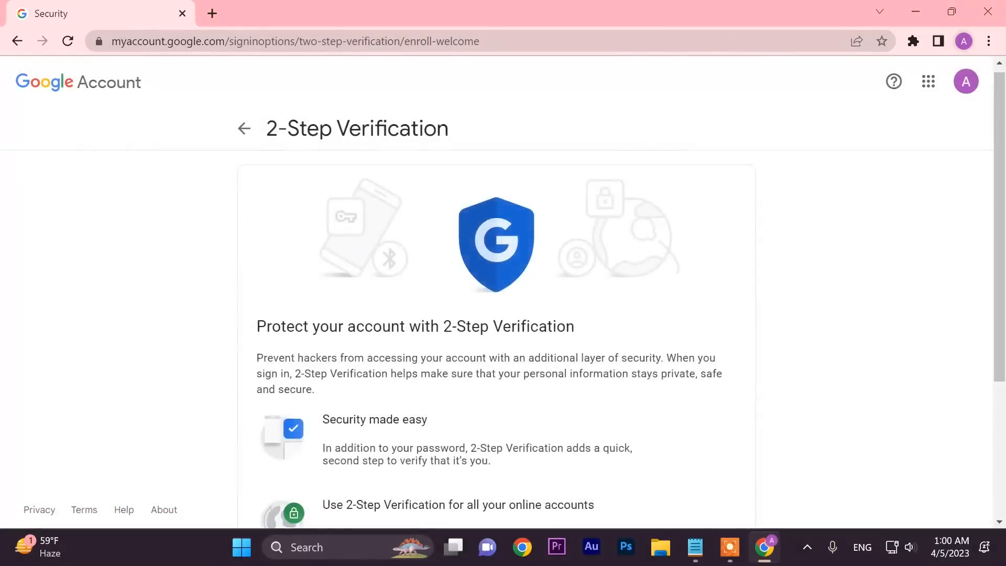
pyautogui.scroll(-4, 497, 314)
pyautogui.click(686, 490)
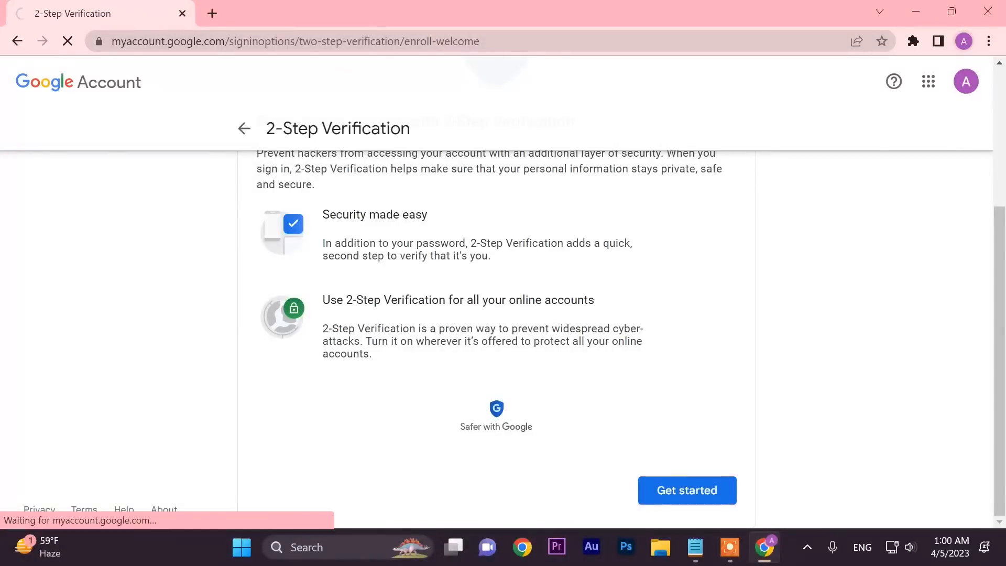
pyautogui.click(687, 490)
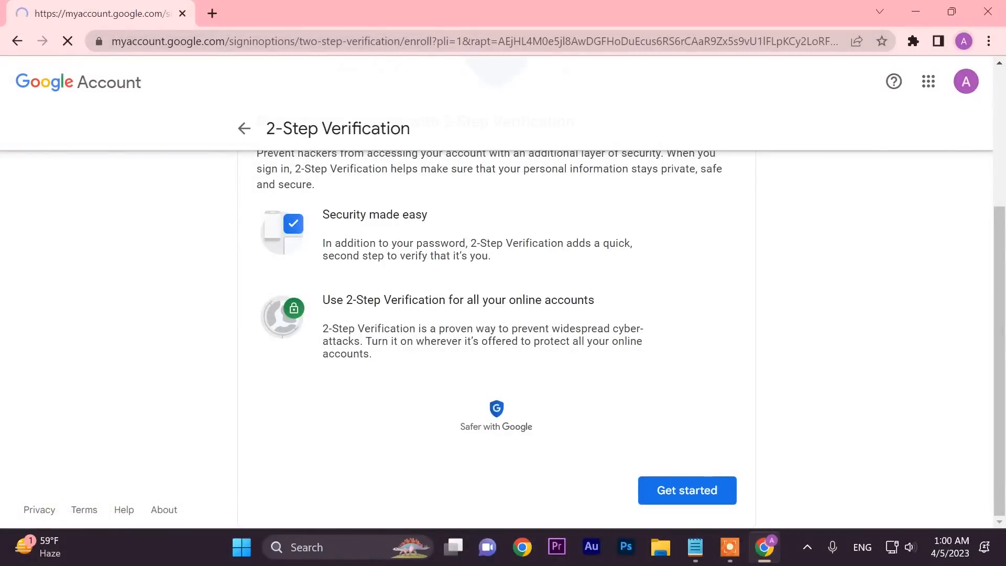
pyautogui.scroll(-1, 496, 336)
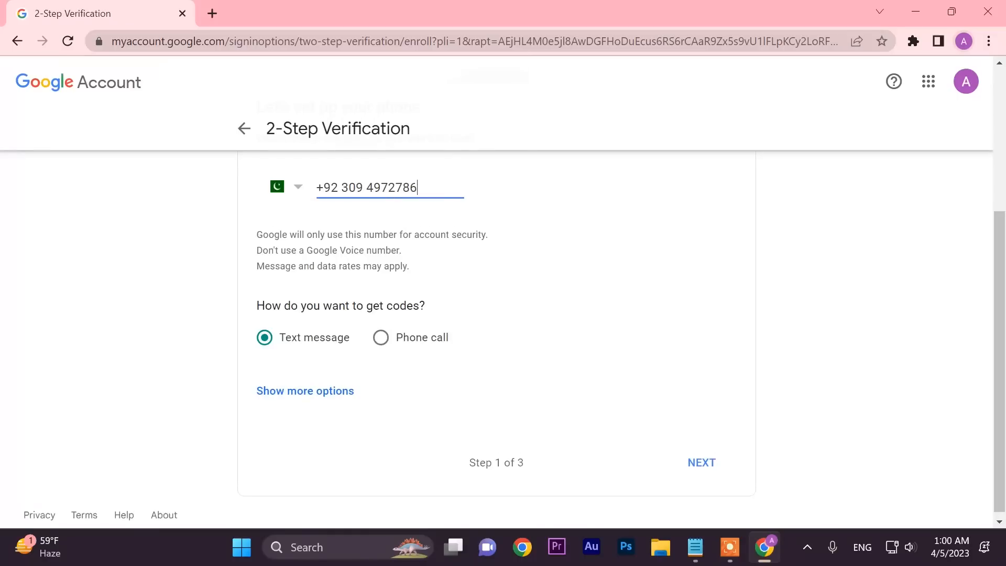
pyautogui.scroll(1, 497, 335)
pyautogui.scroll(-1, 496, 335)
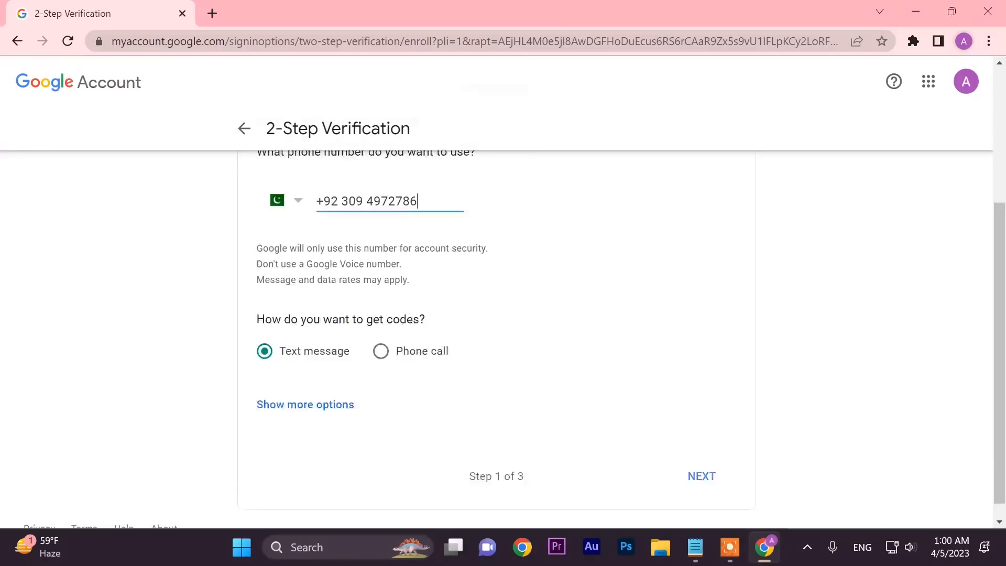
# Compare the Google Prompt and text-message methods, then return to the Google Account home page.
pyautogui.click(305, 386)
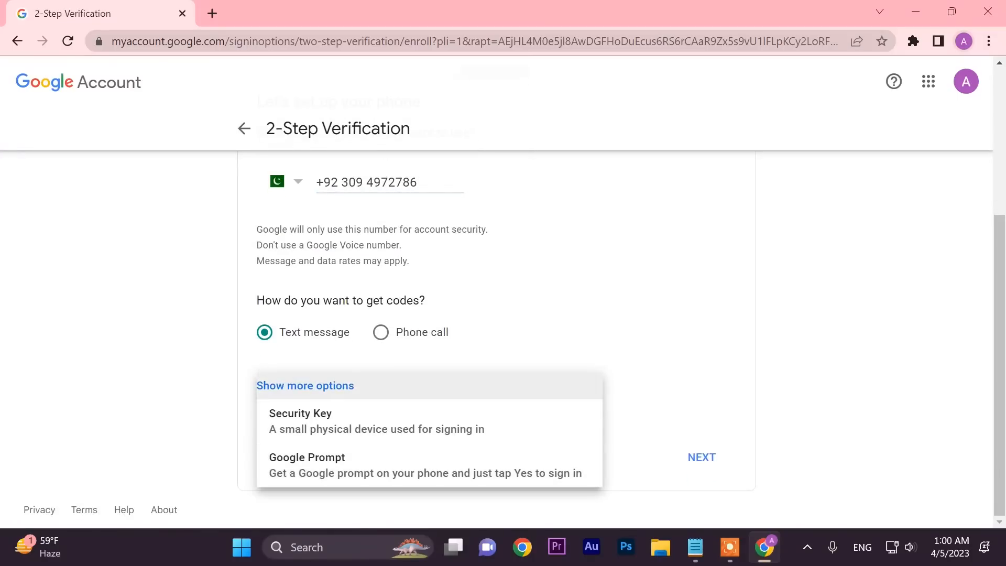
pyautogui.scroll(3, 305, 386)
pyautogui.scroll(-3, 305, 386)
pyautogui.click(426, 466)
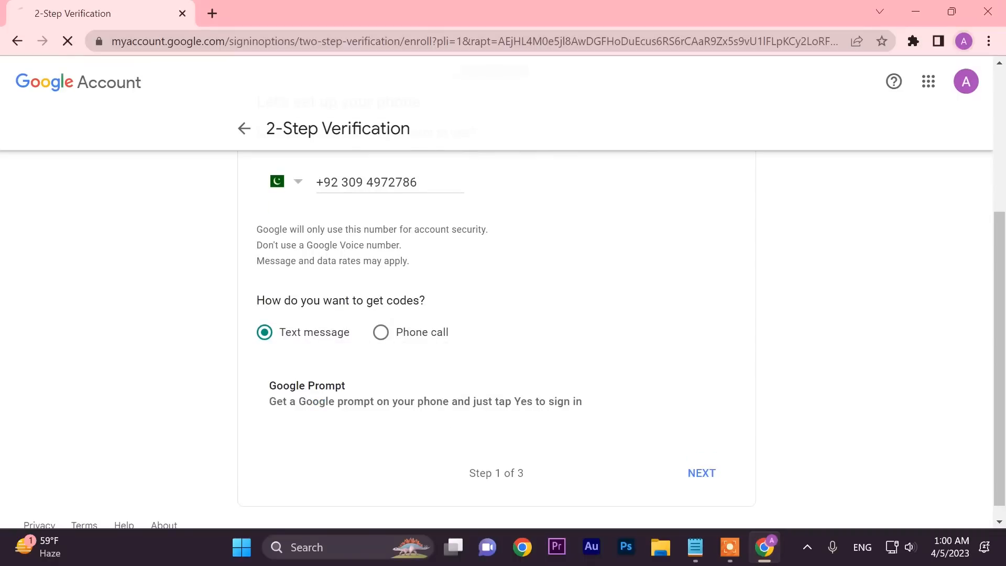
pyautogui.scroll(-3, 496, 340)
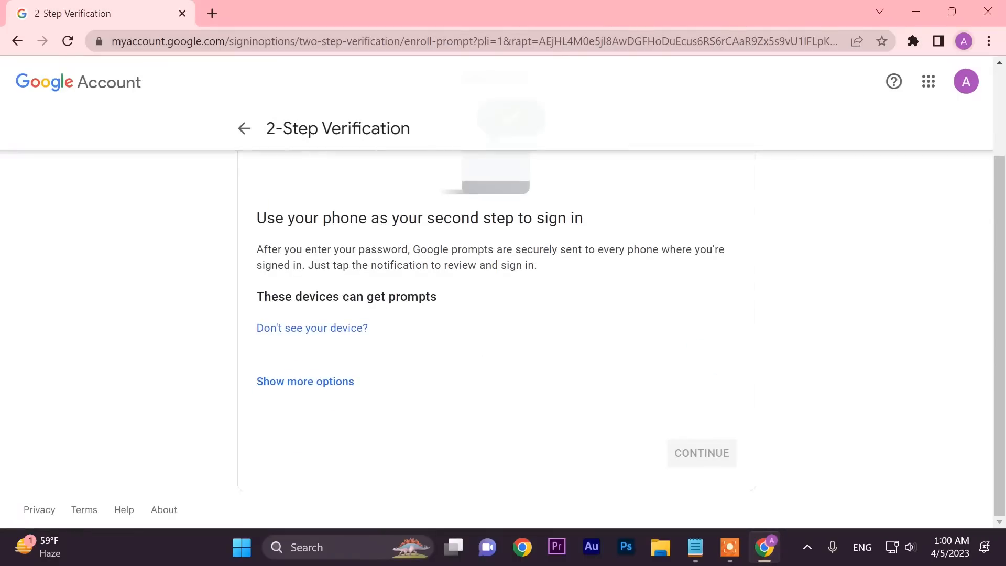
pyautogui.click(305, 381)
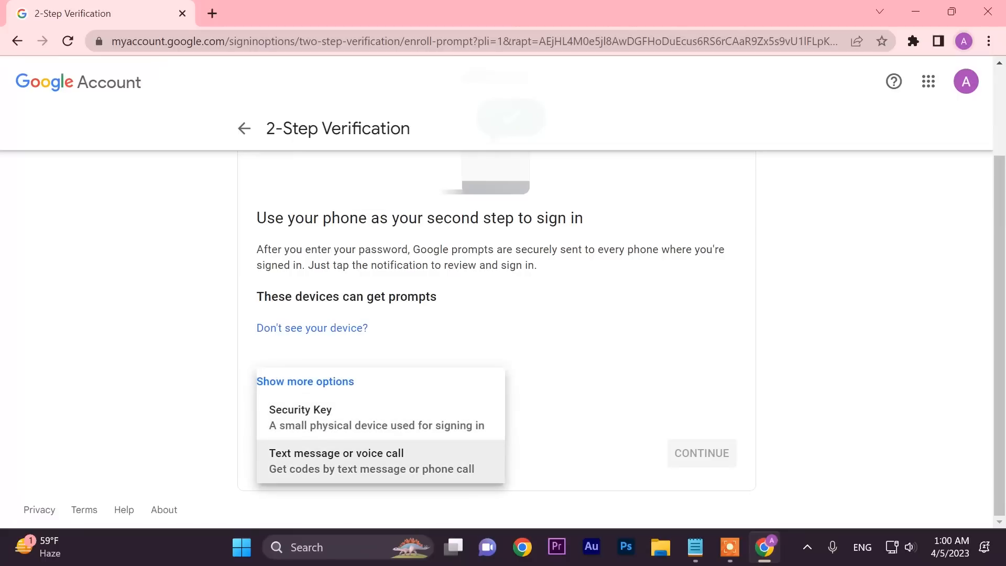
pyautogui.click(336, 461)
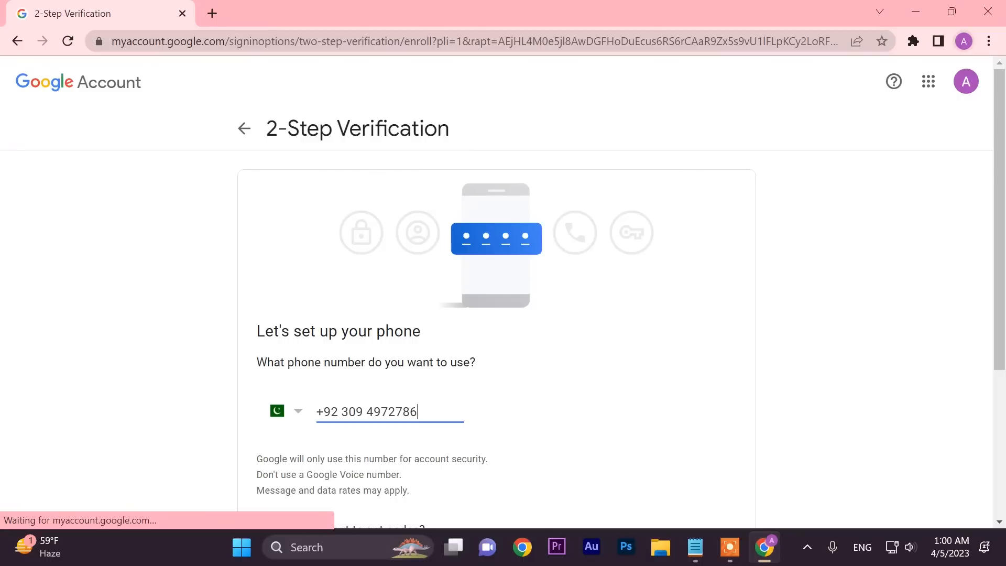
pyautogui.scroll(-4, 503, 293)
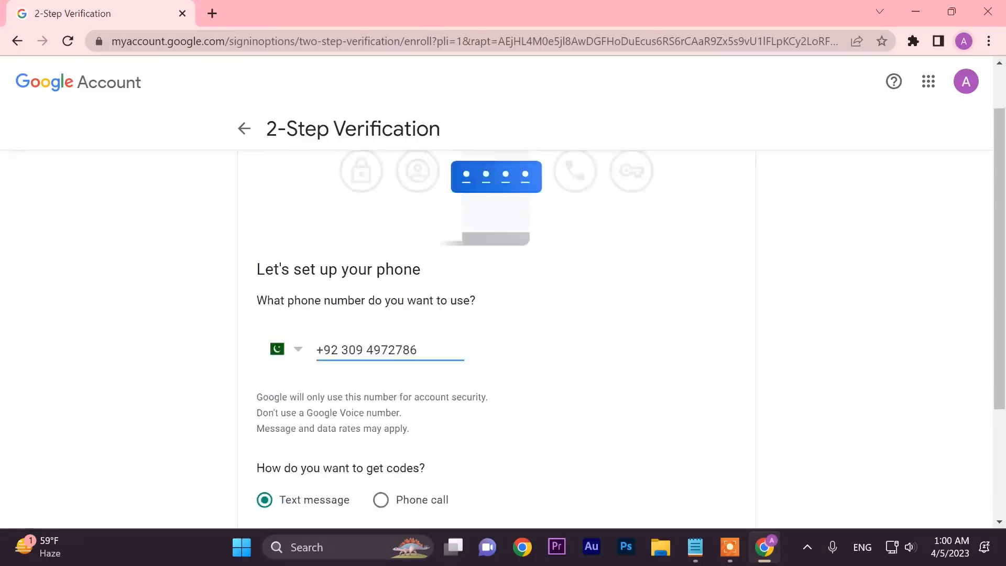
pyautogui.scroll(4, 503, 314)
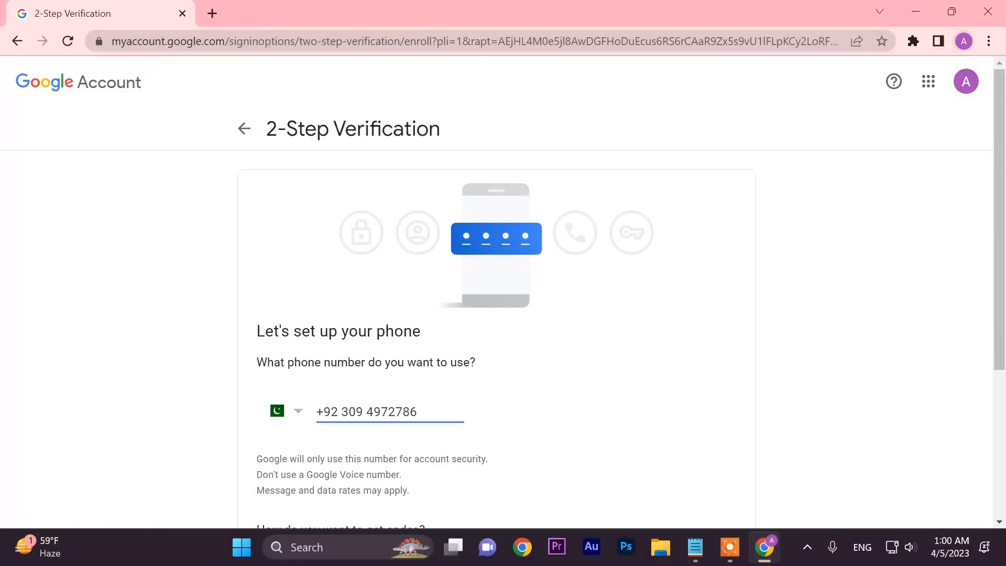
pyautogui.click(100, 83)
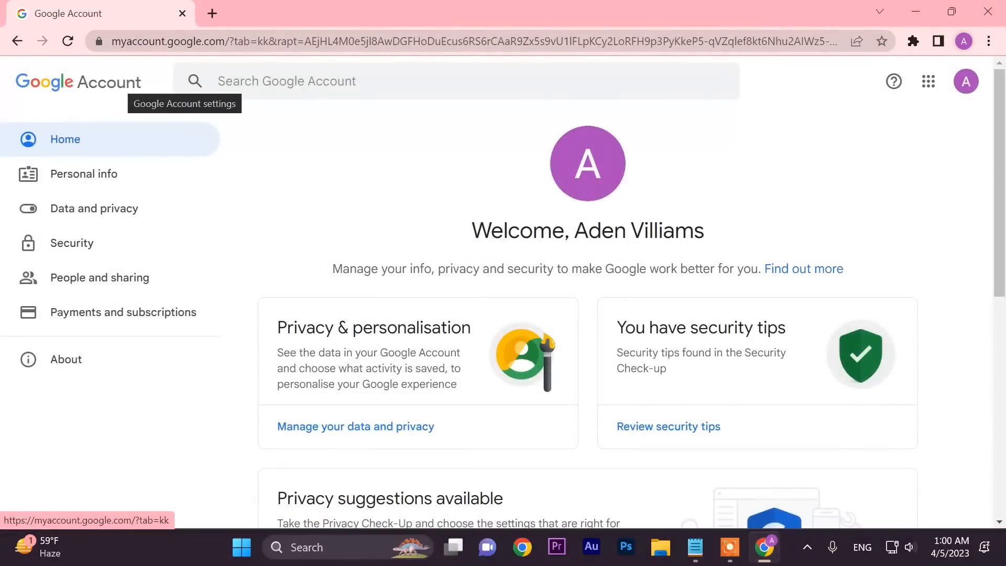
# Swap the Google Account tab for a new tab and open Blogger from the Google apps grid.
pyautogui.scroll(-5, 356, 315)
pyautogui.scroll(5, 503, 314)
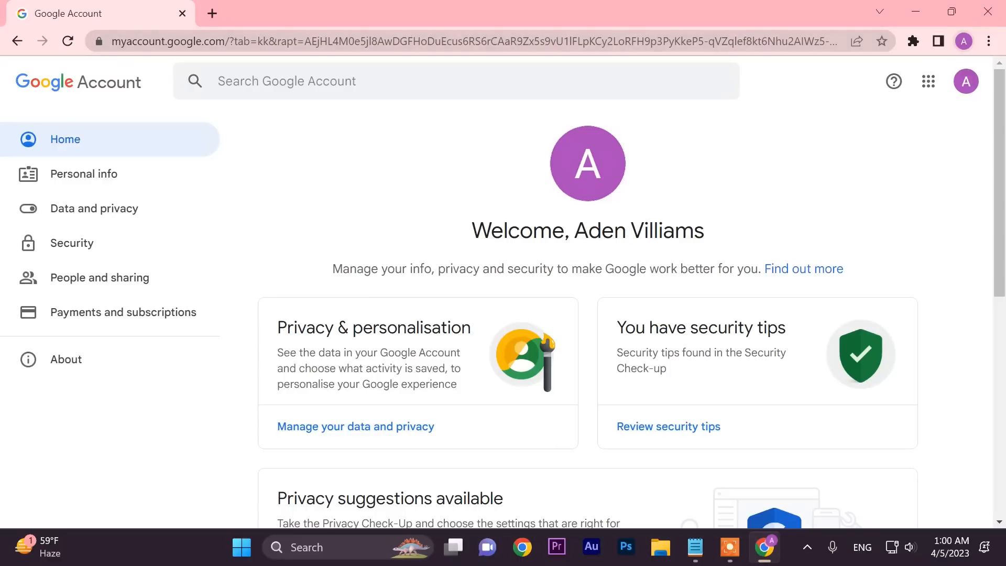
pyautogui.scroll(-3, 503, 314)
pyautogui.click(212, 13)
pyautogui.click(182, 13)
pyautogui.click(942, 80)
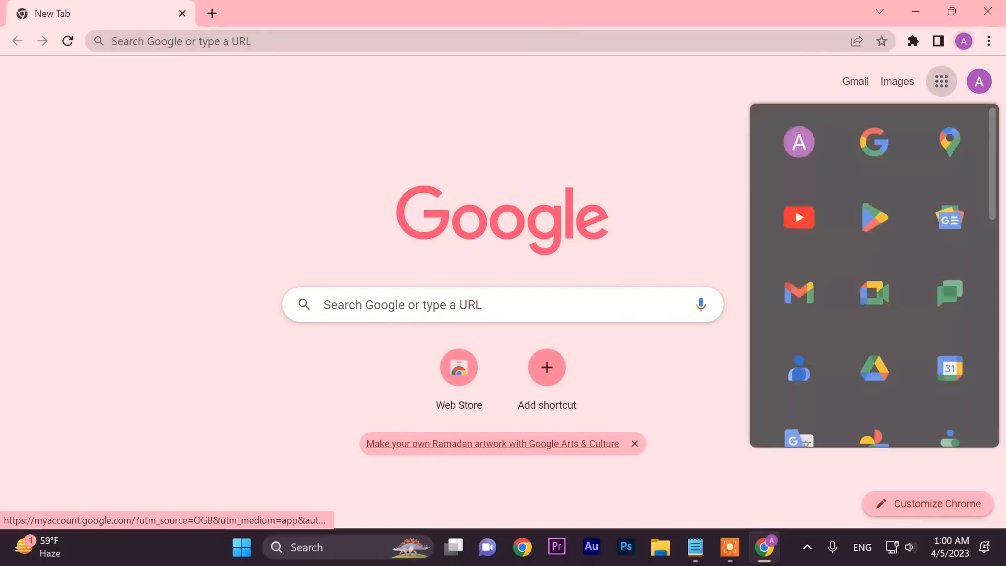
pyautogui.scroll(-5, 794, 208)
pyautogui.scroll(-5, 874, 314)
pyautogui.scroll(9, 873, 314)
pyautogui.click(941, 81)
pyautogui.click(942, 81)
pyautogui.scroll(-7, 949, 291)
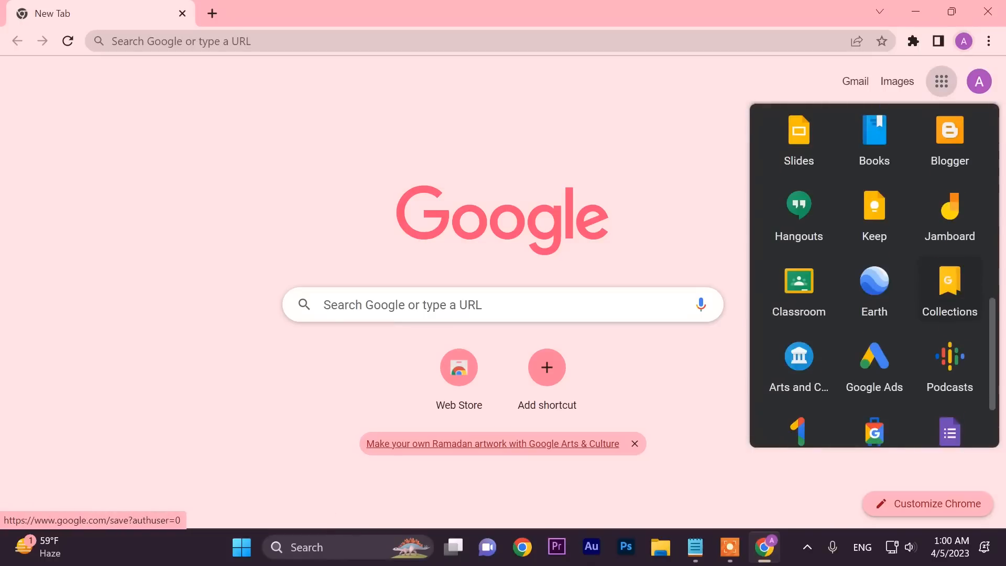
pyautogui.click(950, 138)
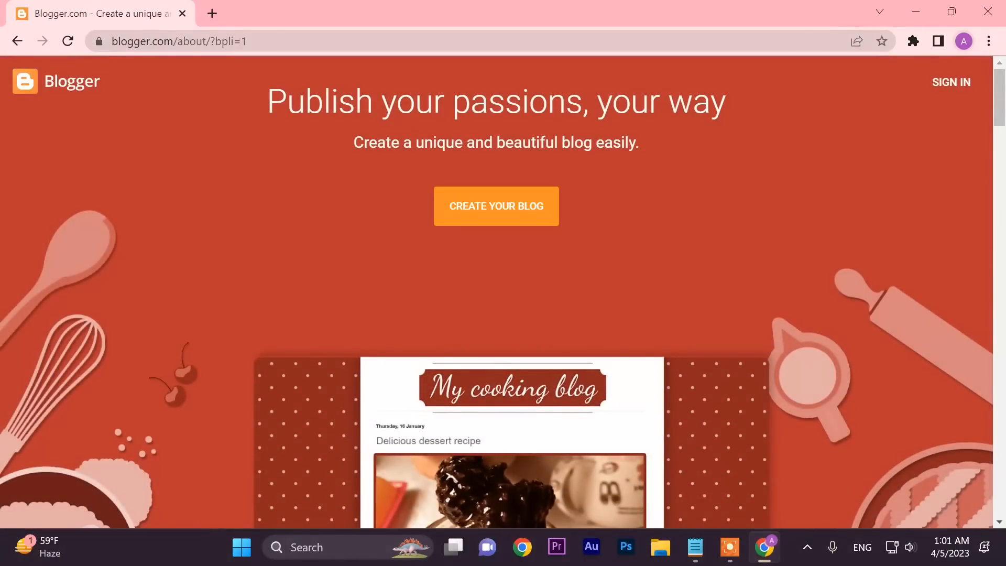
# Sign in with the Google account for a new blog and enter a person's name as its title.
pyautogui.click(497, 206)
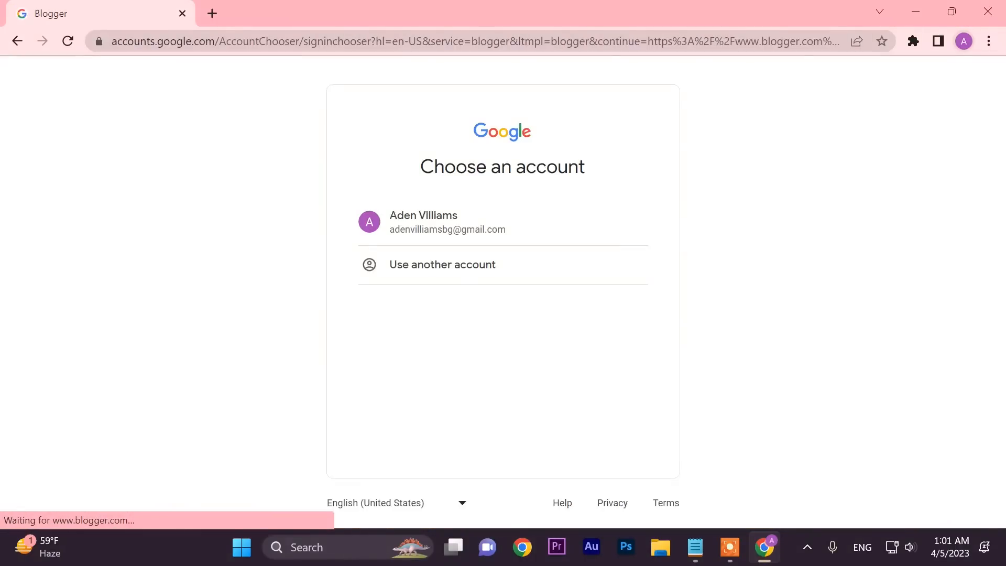
pyautogui.click(423, 222)
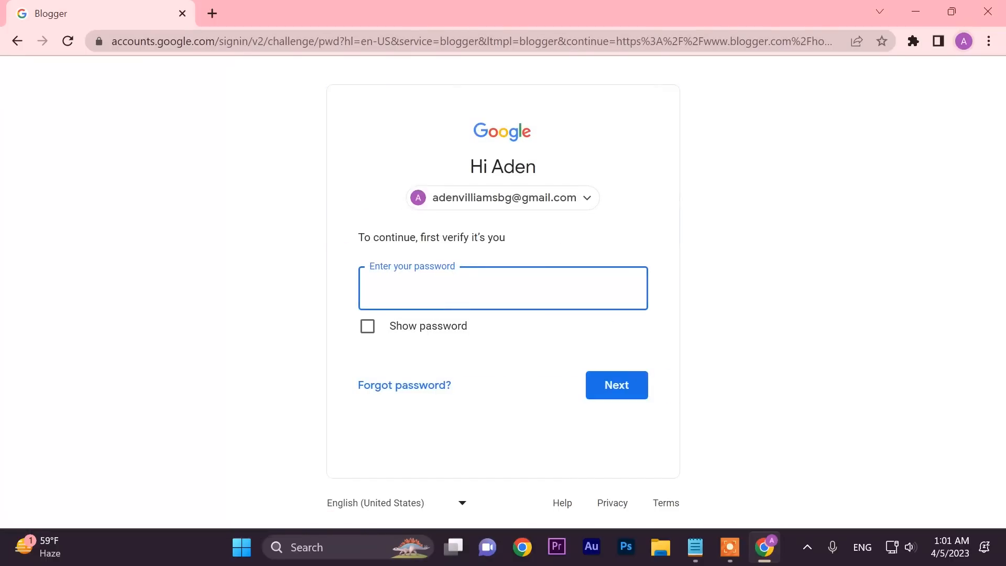
pyautogui.hotkey('ctrl', 'v')
pyautogui.press('Return')
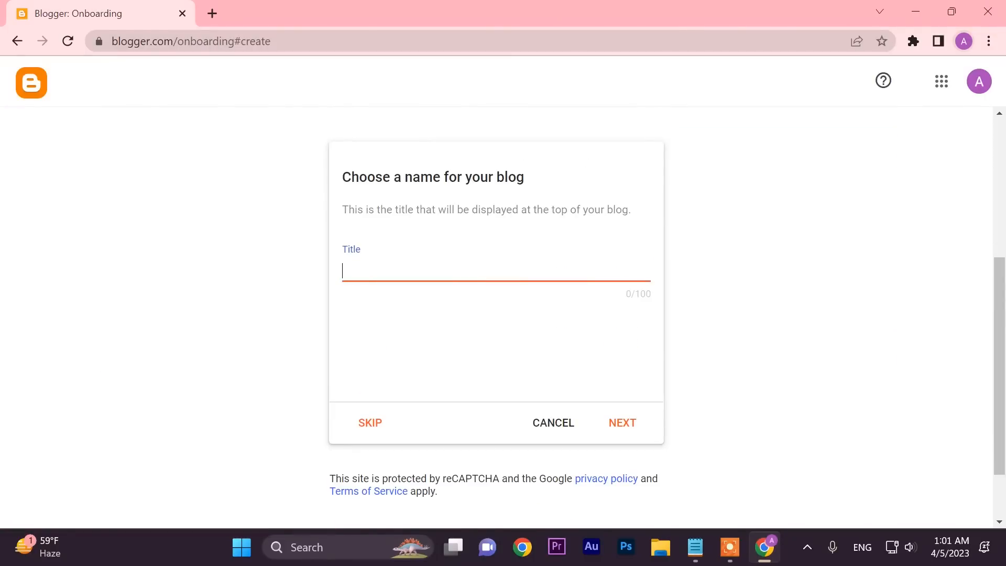
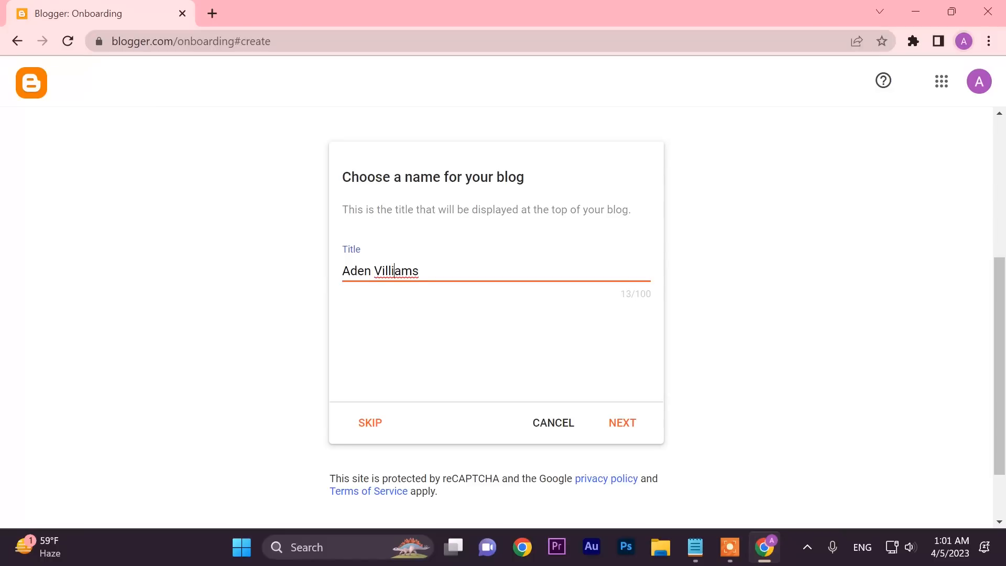
pyautogui.doubleClick(394, 271)
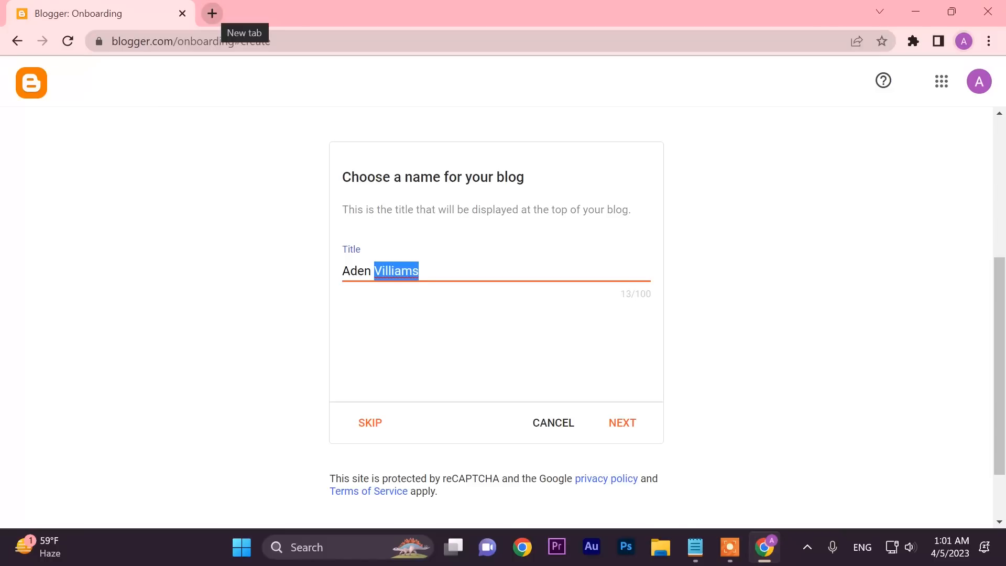
# Search Google for 'blogger' in a new tab and open the results about Blogger's founder.
pyautogui.click(212, 13)
pyautogui.write('b')
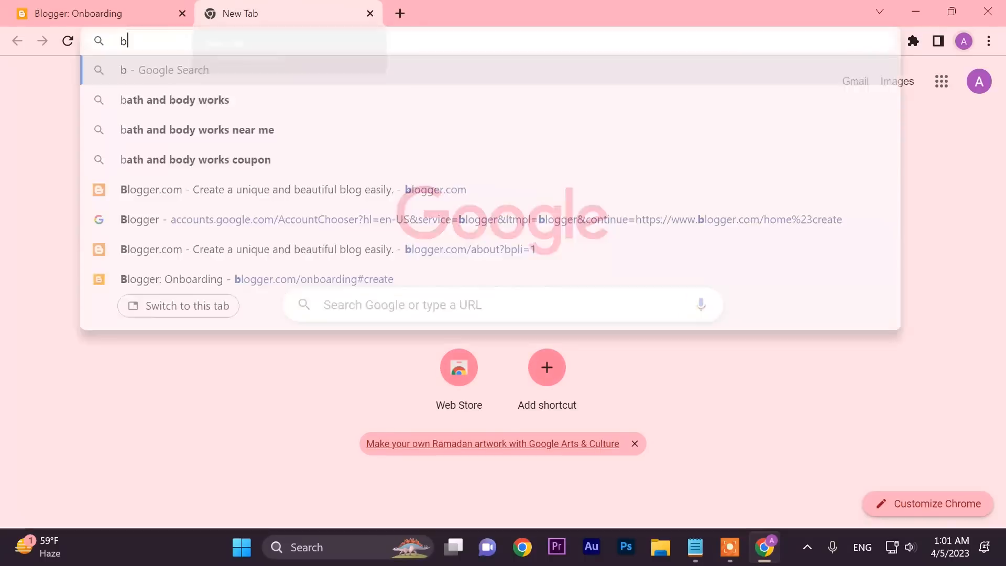
pyautogui.write('loggeer')
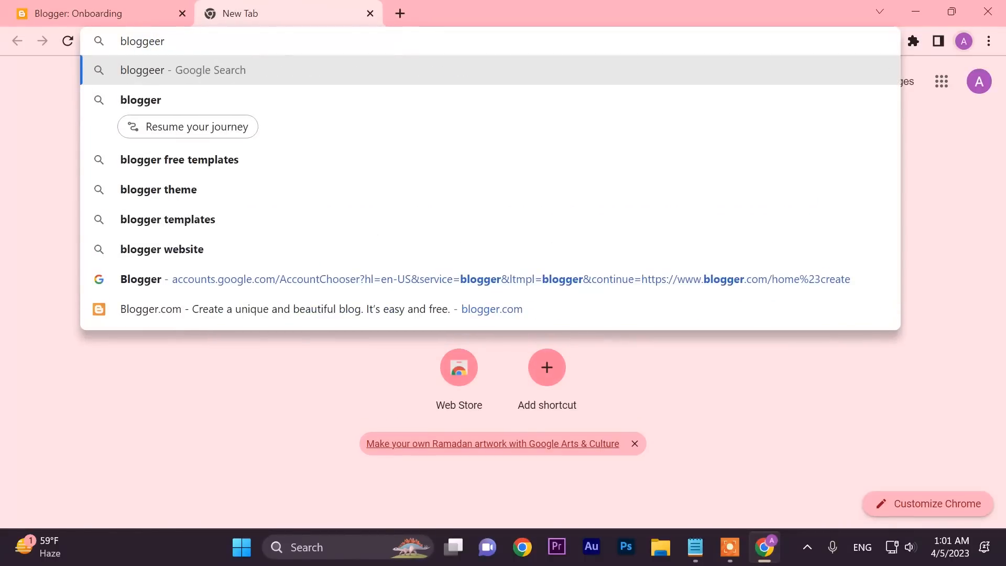
pyautogui.press('Down')
pyautogui.press('Return')
pyautogui.scroll(-3, 503, 293)
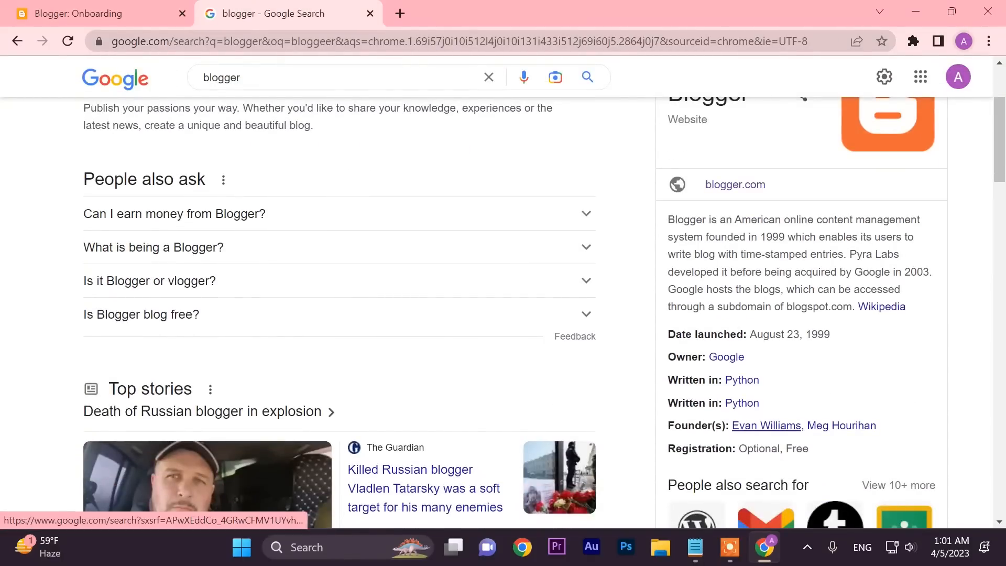
pyautogui.click(766, 425)
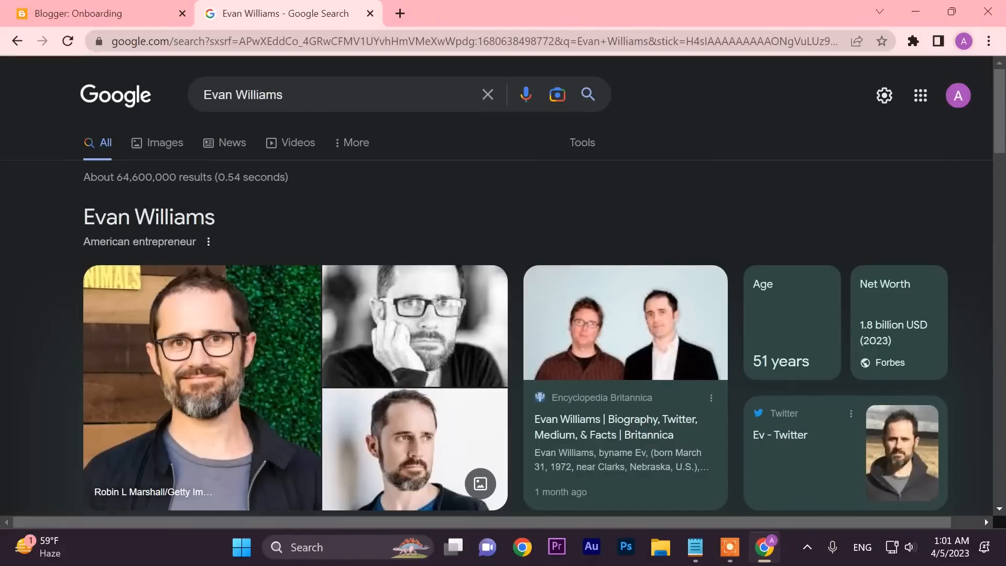
# Read the founder's About panel, selecting the Blogger and Medium mentions, then close the tab.
pyautogui.scroll(-8, 335, 262)
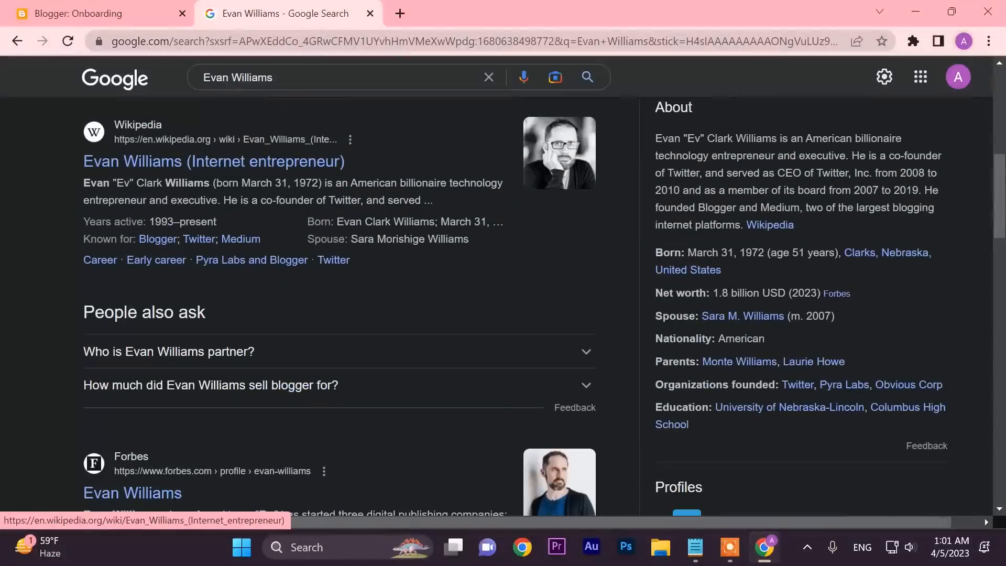
pyautogui.scroll(3, 503, 315)
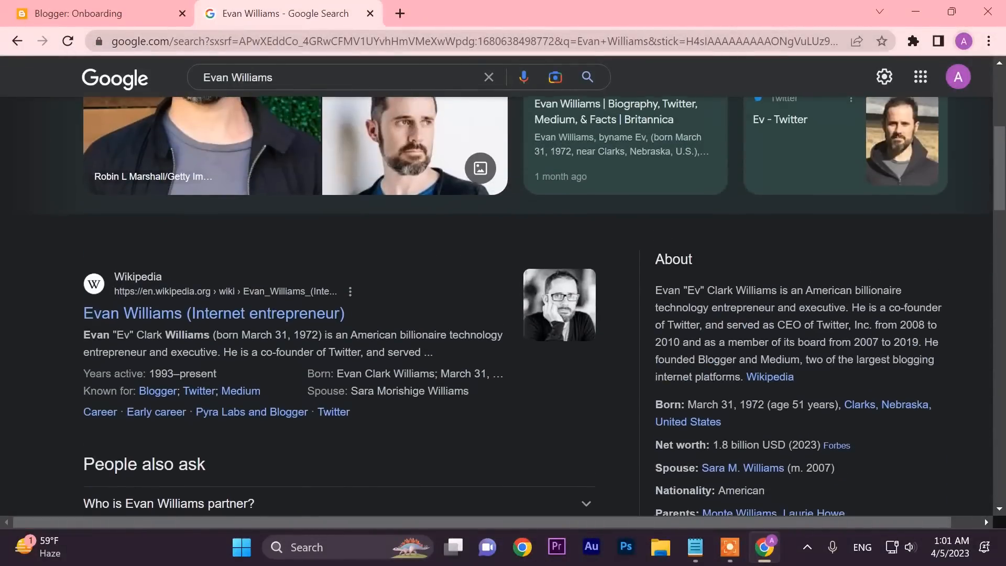
pyautogui.scroll(-2, 739, 440)
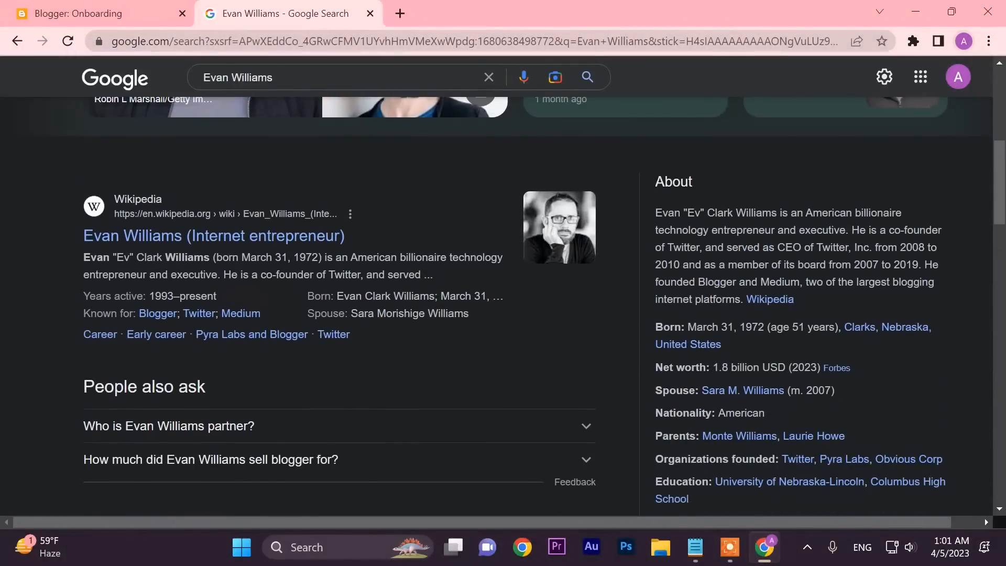
pyautogui.scroll(-3, 503, 303)
pyautogui.scroll(2, 503, 303)
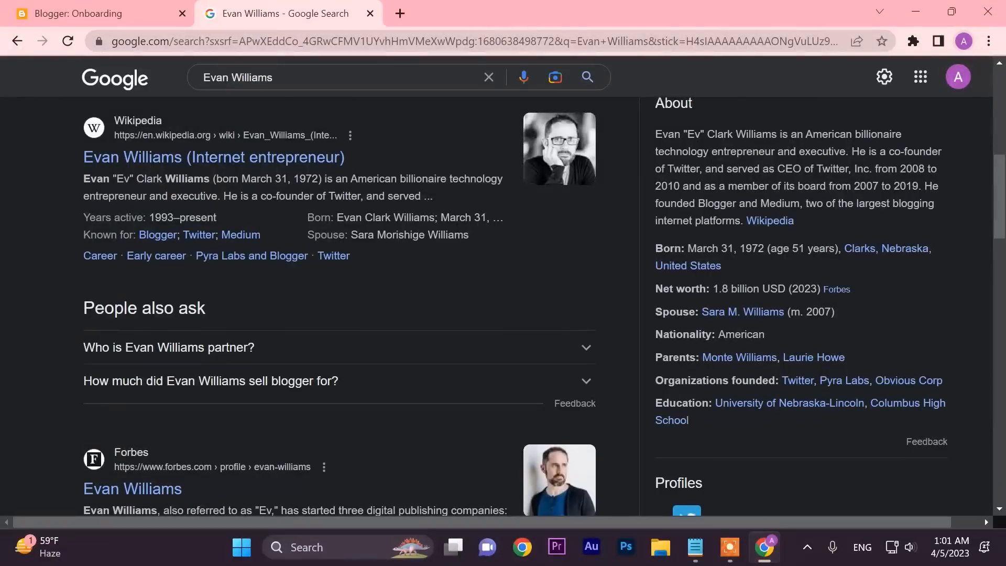
pyautogui.tripleClick(780, 203)
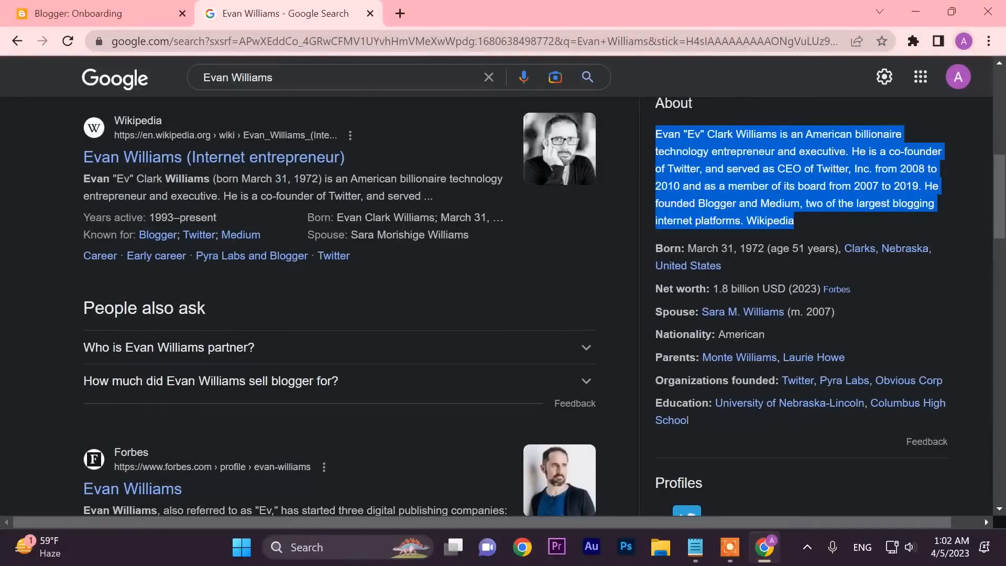
pyautogui.moveTo(698, 203); pyautogui.dragTo(800, 203)
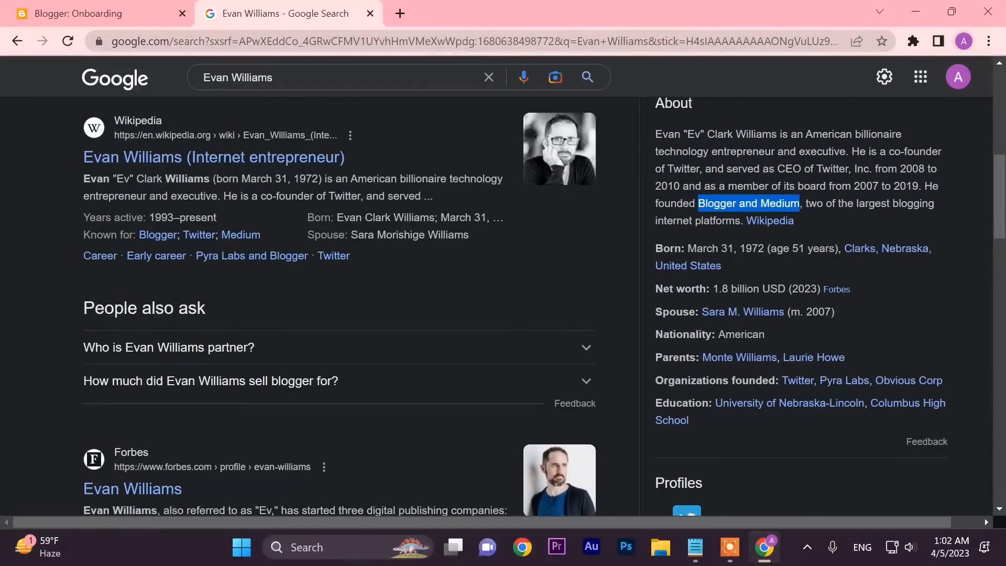
pyautogui.scroll(3, 800, 204)
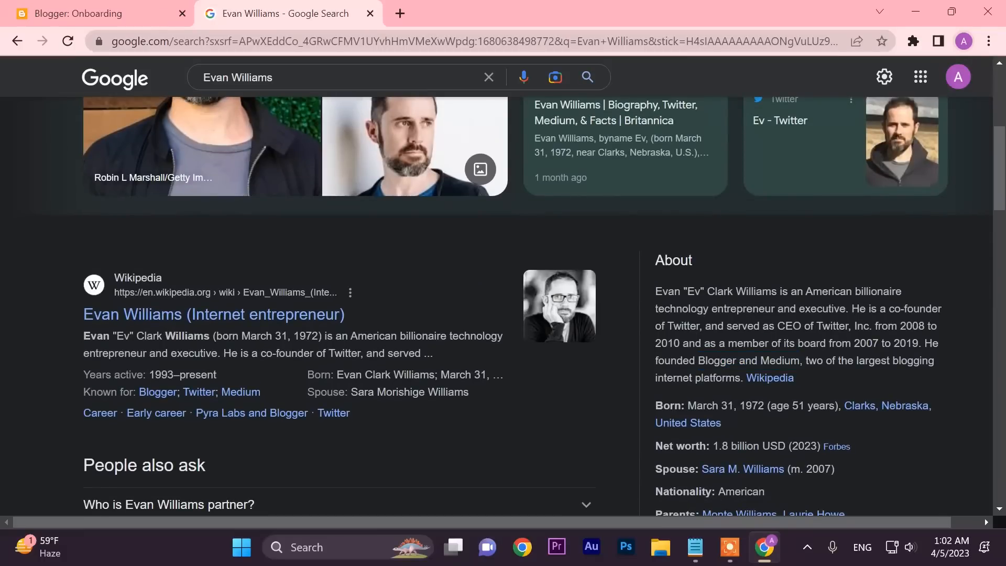
pyautogui.tripleClick(780, 361)
pyautogui.doubleClick(779, 360)
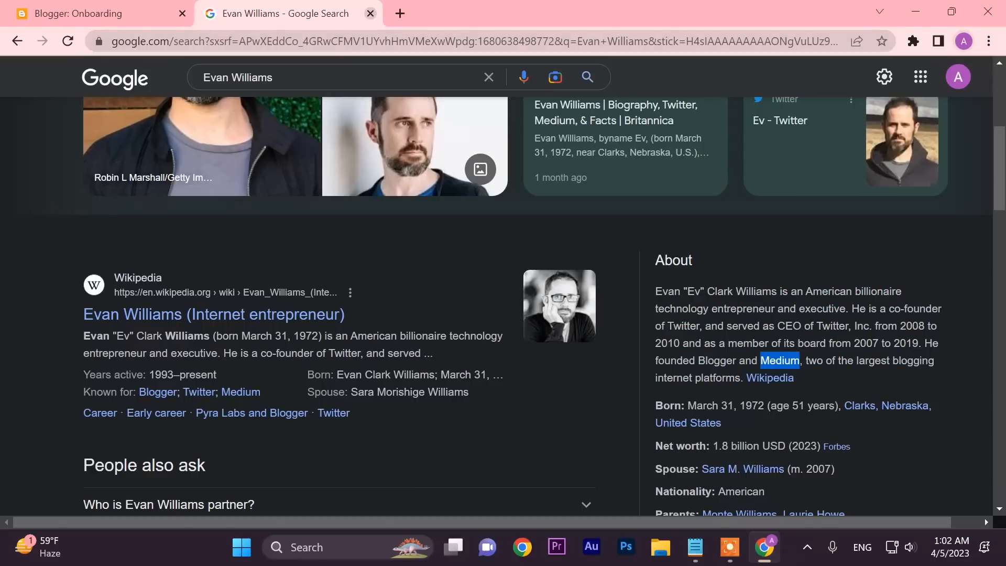
pyautogui.click(370, 13)
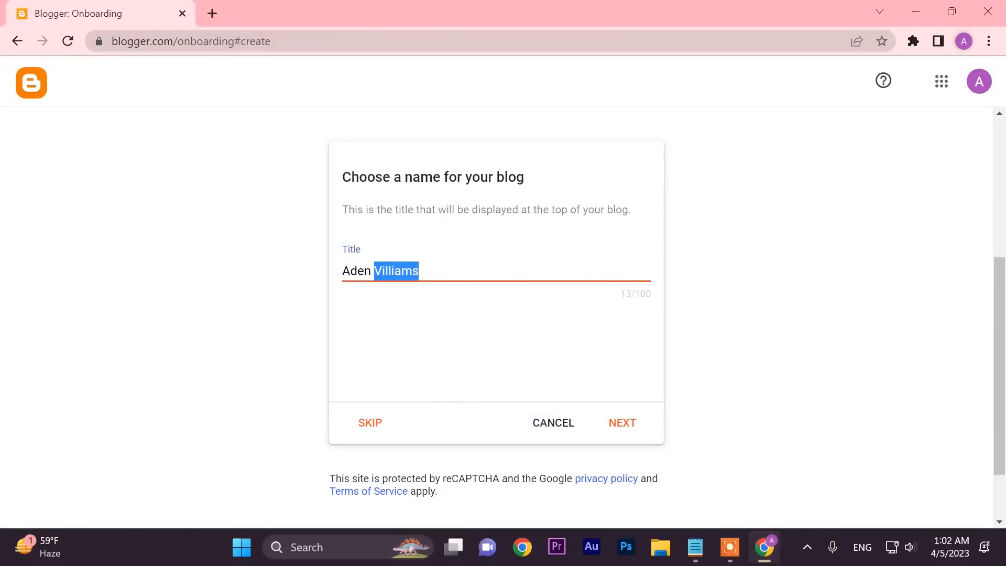
# Confirm the blog title and enter 'szao' as the blog's blogspot.com address.
pyautogui.click(357, 270)
pyautogui.press('Return')
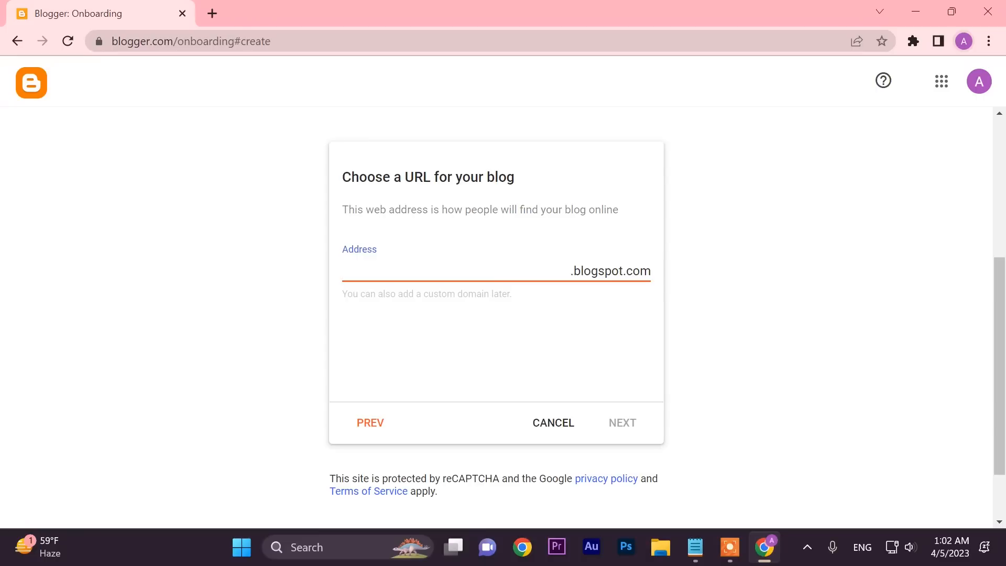
pyautogui.write('hgjhgu89nhj989')
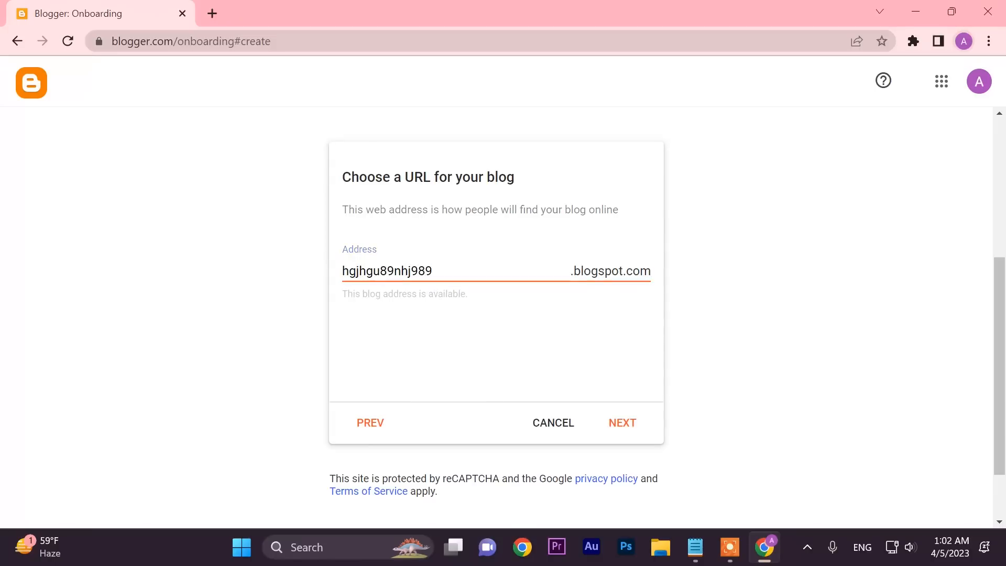
pyautogui.hotkey('ctrl', 'a')
pyautogui.write('sz')
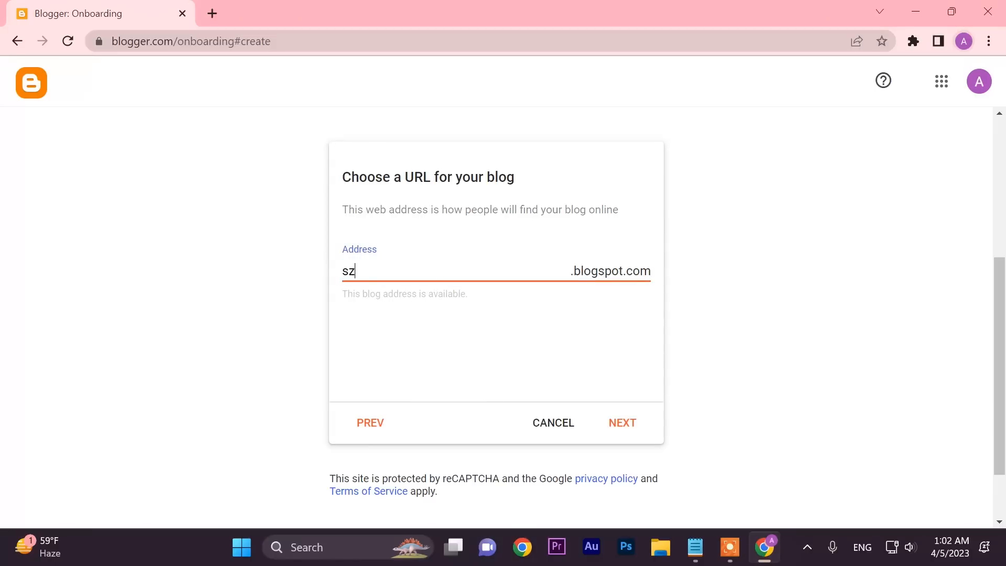
pyautogui.write('ao')
pyautogui.click(622, 423)
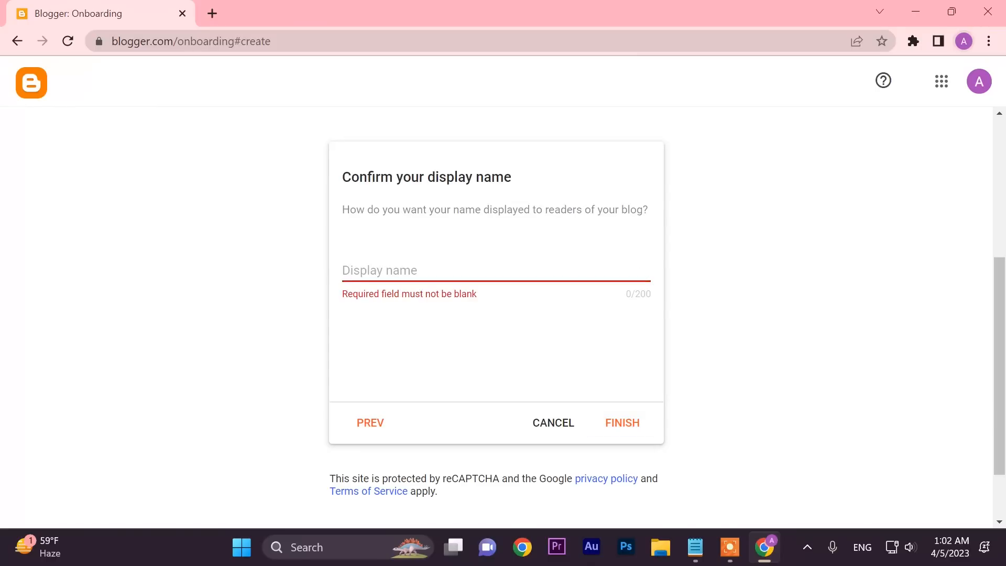
# Enter the author's name as the display name and finish creating the blog.
pyautogui.click(496, 271)
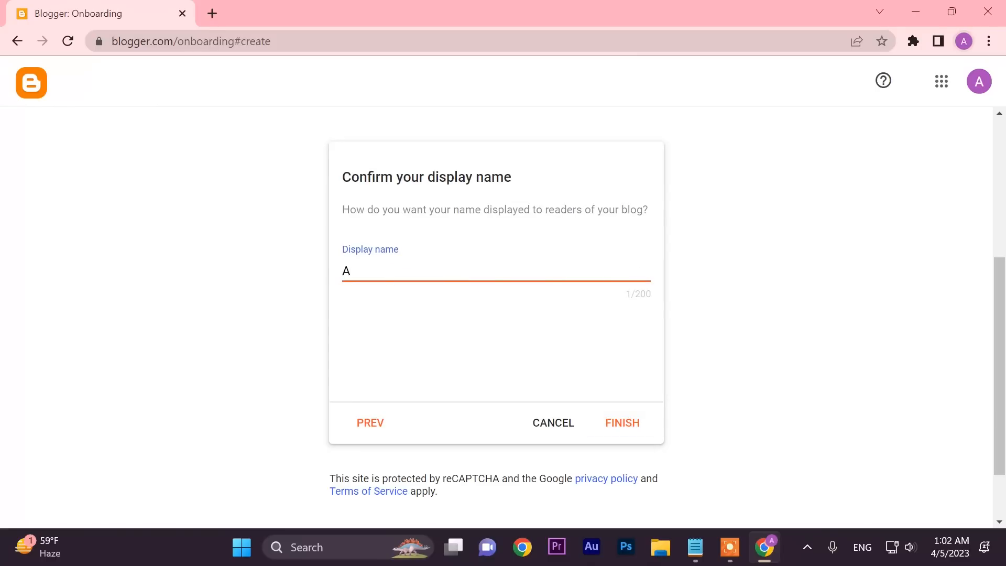
pyautogui.click(622, 423)
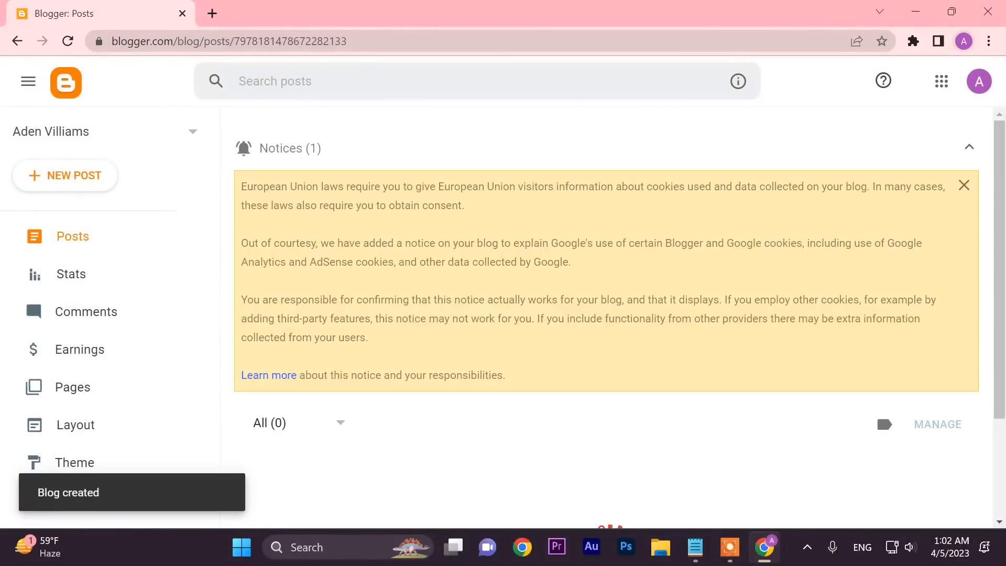
# Go to the new blog's Layout page, then its Theme page from the sidebar.
pyautogui.scroll(-3, 524, 314)
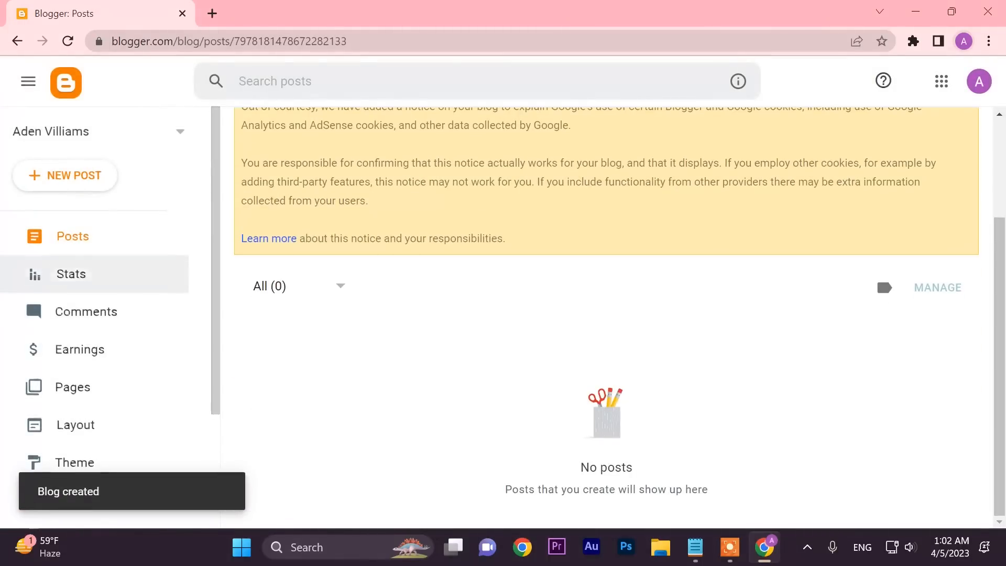
pyautogui.scroll(-3, 79, 273)
pyautogui.click(75, 269)
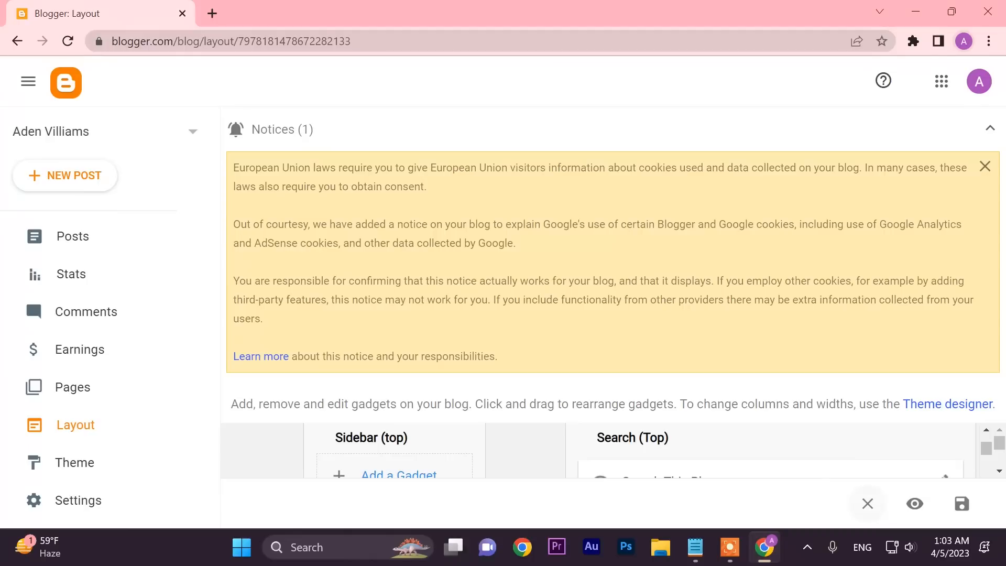
pyautogui.scroll(-3, 79, 348)
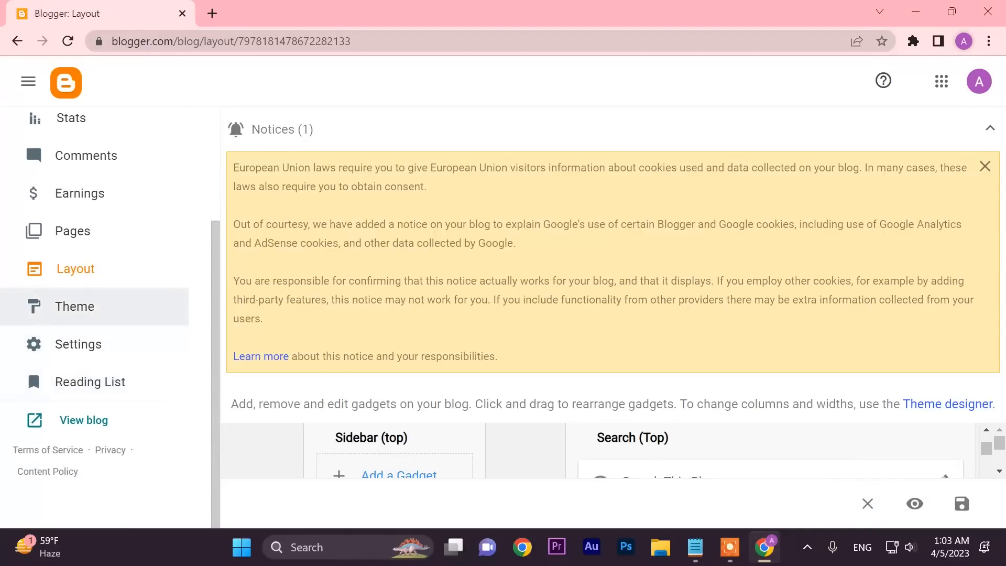
pyautogui.click(33, 293)
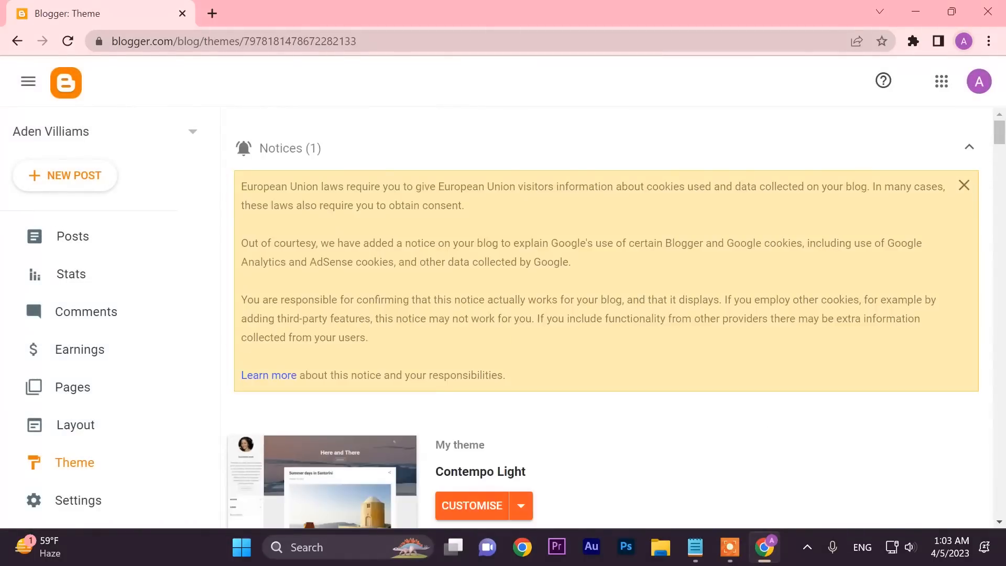
# Zoom the Theme page out and browse the available themes below Contempo Light.
pyautogui.hotkey('ctrl', '-')
pyautogui.scroll(-6, 595, 314)
pyautogui.scroll(3, 595, 314)
pyautogui.scroll(-15, 595, 314)
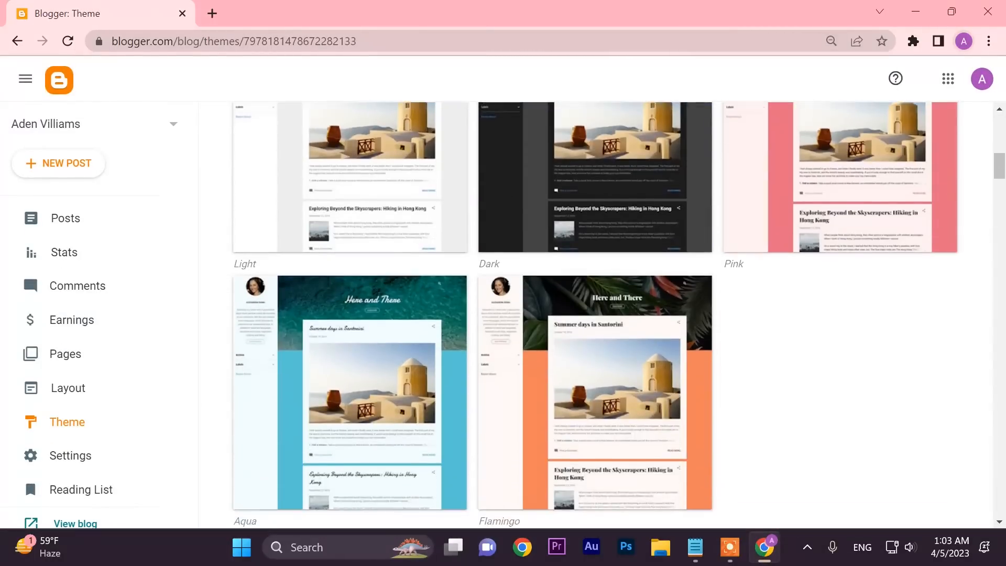
pyautogui.scroll(-8, 595, 314)
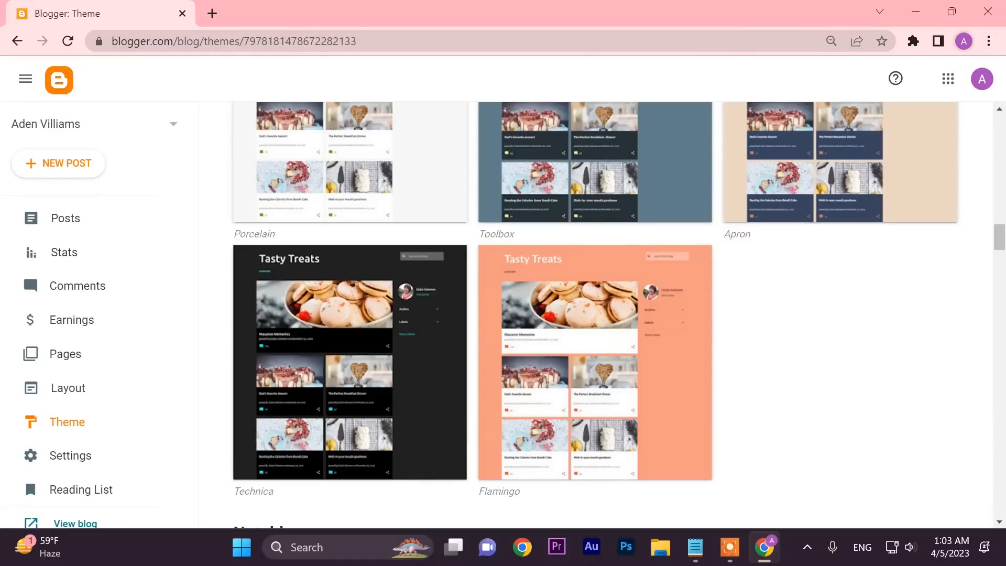
pyautogui.scroll(-15, 595, 315)
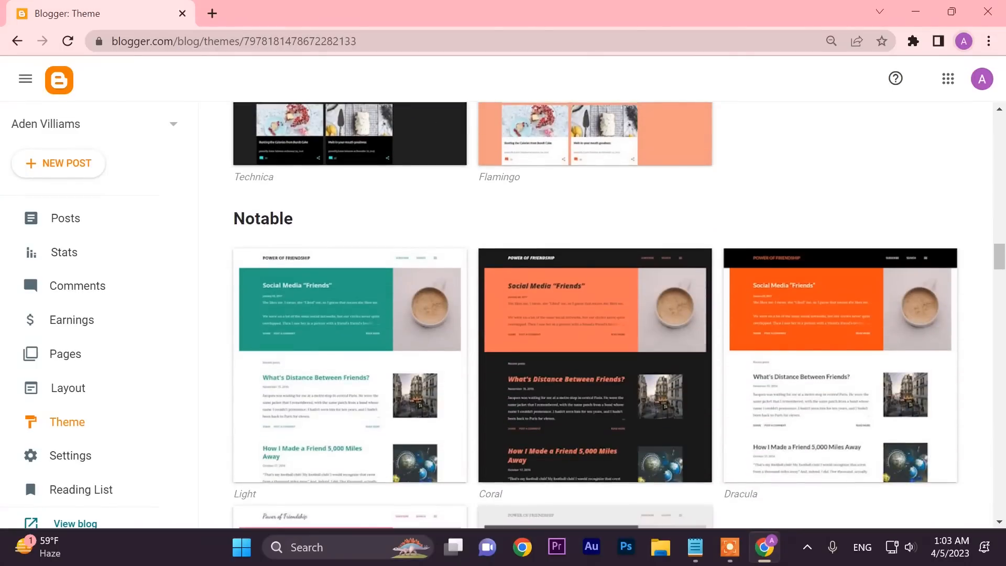
pyautogui.scroll(-2, 595, 314)
pyautogui.scroll(2, 596, 315)
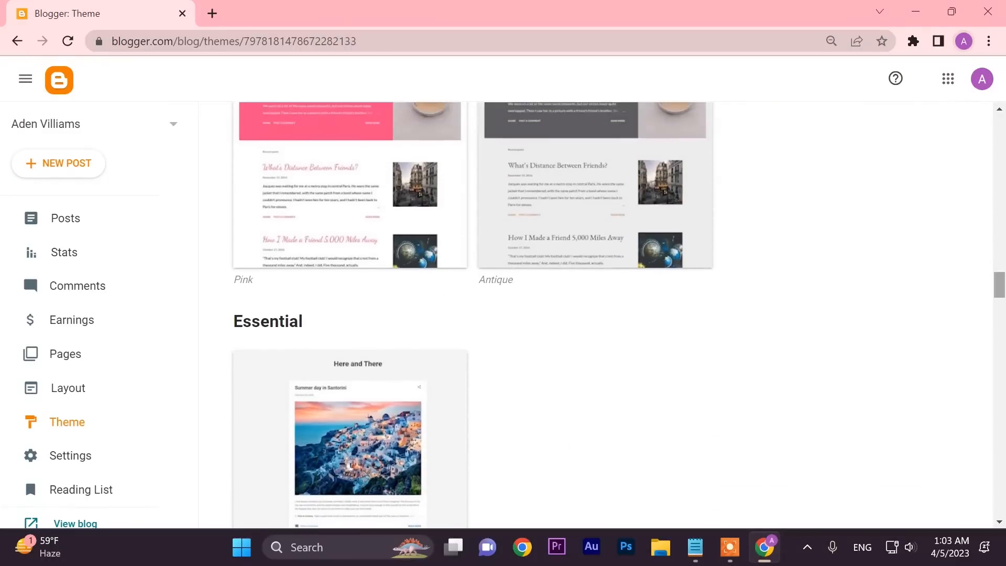
pyautogui.scroll(-10, 595, 314)
pyautogui.scroll(-15, 596, 314)
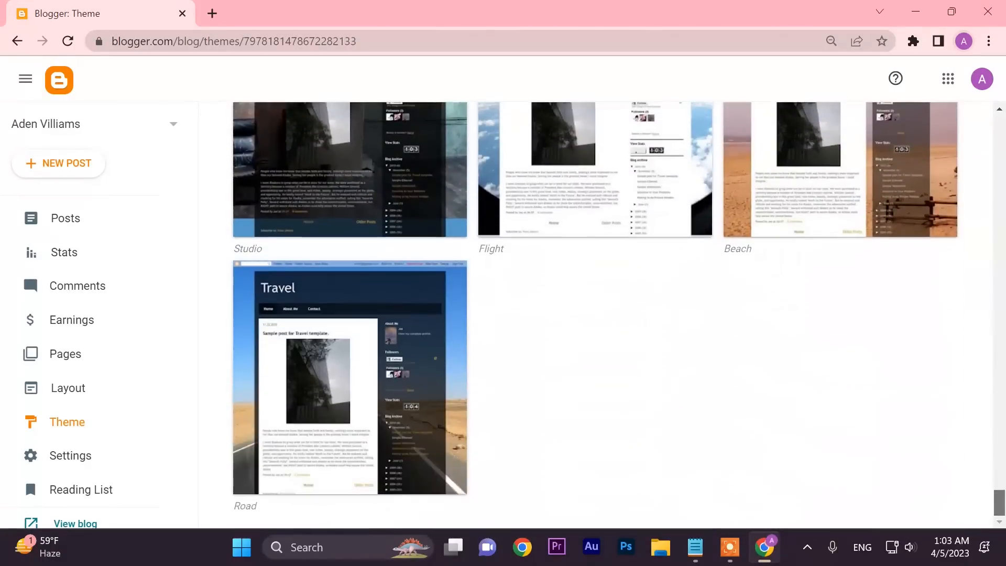
pyautogui.scroll(20, 595, 315)
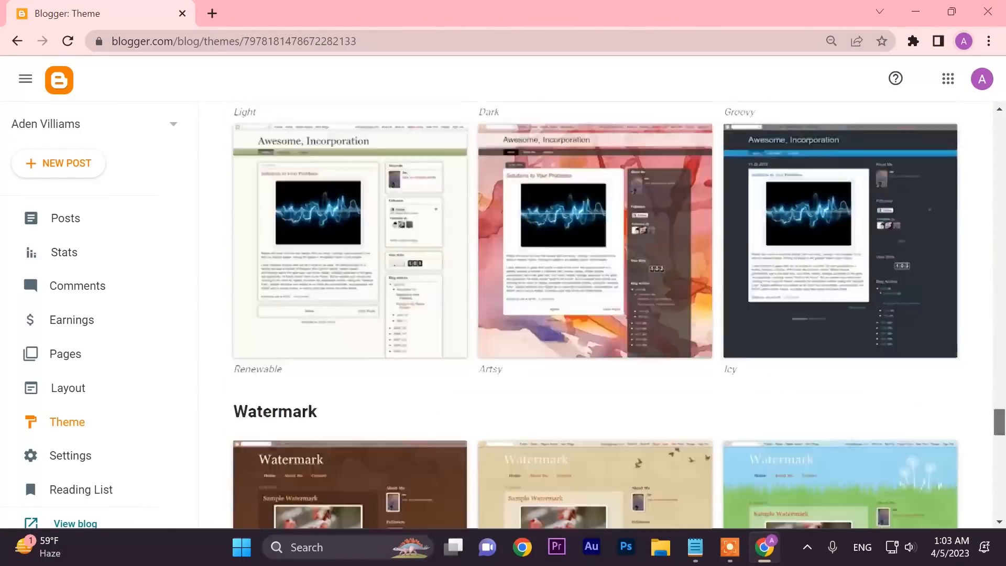
pyautogui.scroll(15, 595, 315)
pyautogui.scroll(-5, 595, 315)
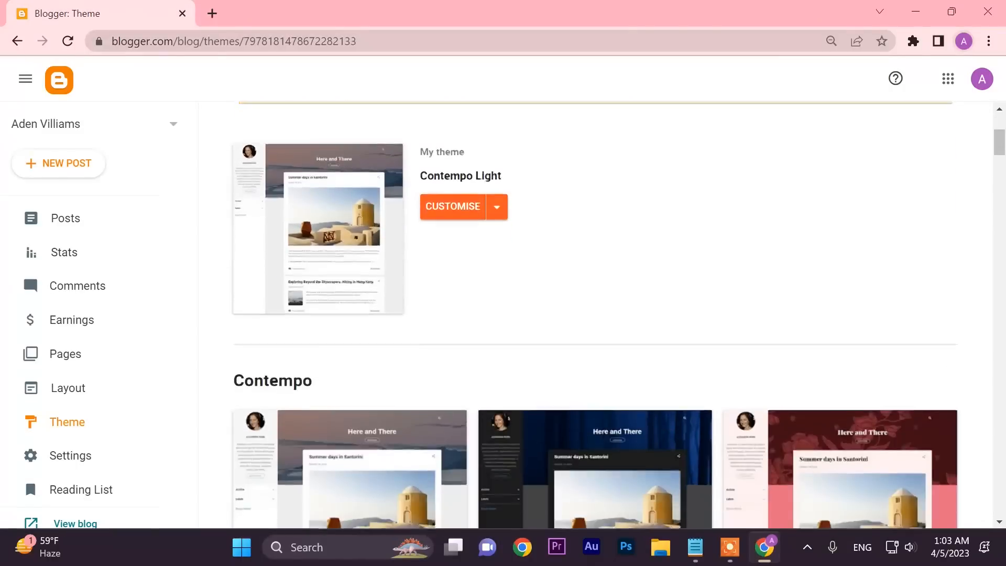
pyautogui.scroll(-1, 596, 315)
# Copy the blogger.com part of the web address from the address bar.
pyautogui.click(913, 41)
pyautogui.click(913, 40)
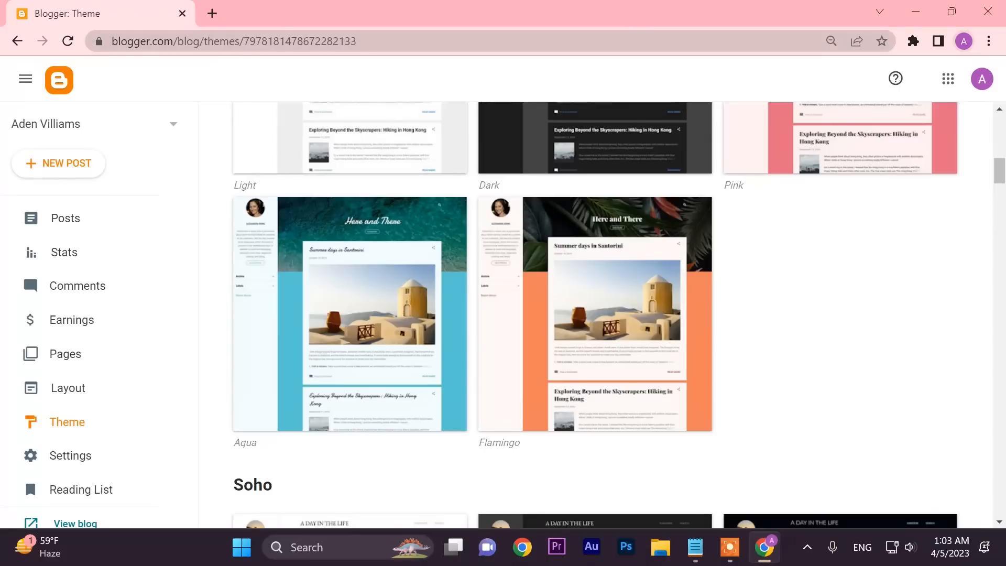
pyautogui.moveTo(112, 41); pyautogui.dragTo(167, 41)
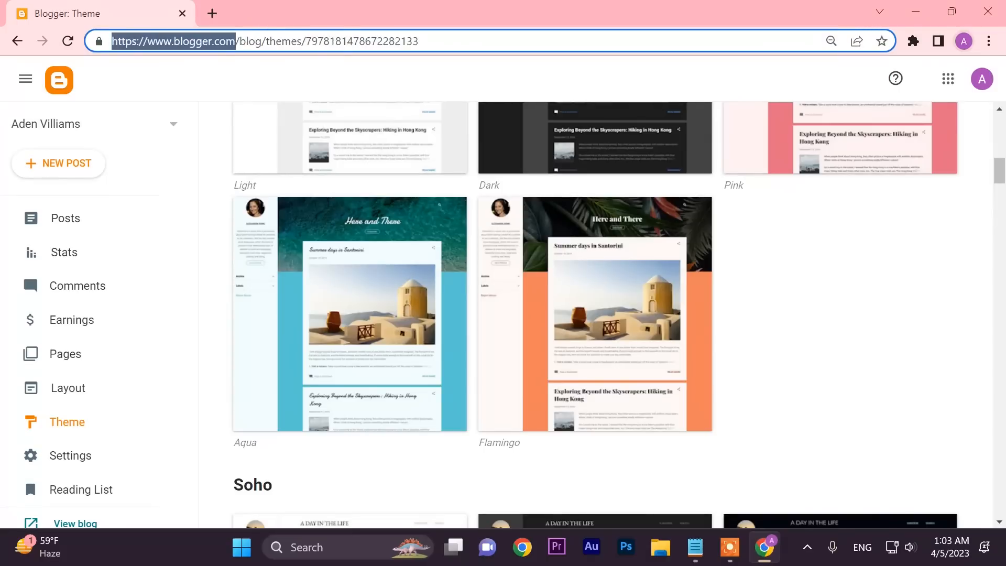
pyautogui.rightClick(167, 42)
pyautogui.click(204, 131)
# Search for Similarweb in a new tab and open the Similarweb site.
pyautogui.click(212, 13)
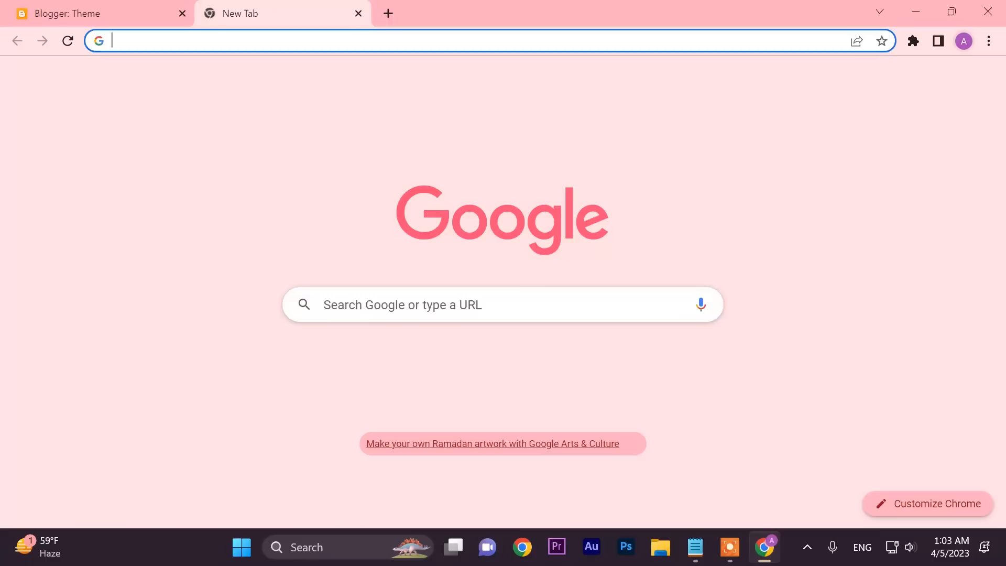
pyautogui.write('sim')
pyautogui.write('ilar')
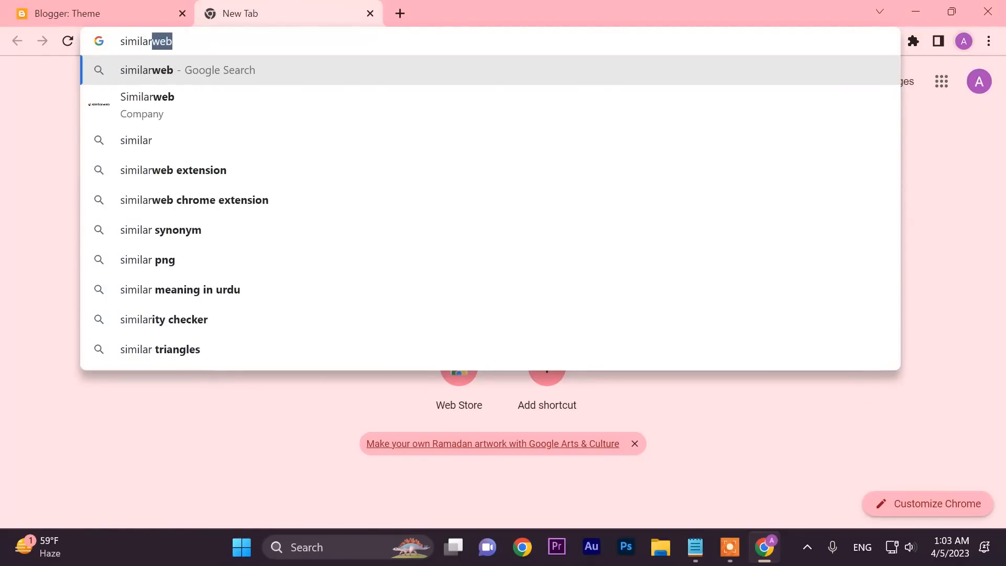
pyautogui.press('Return')
pyautogui.click(300, 243)
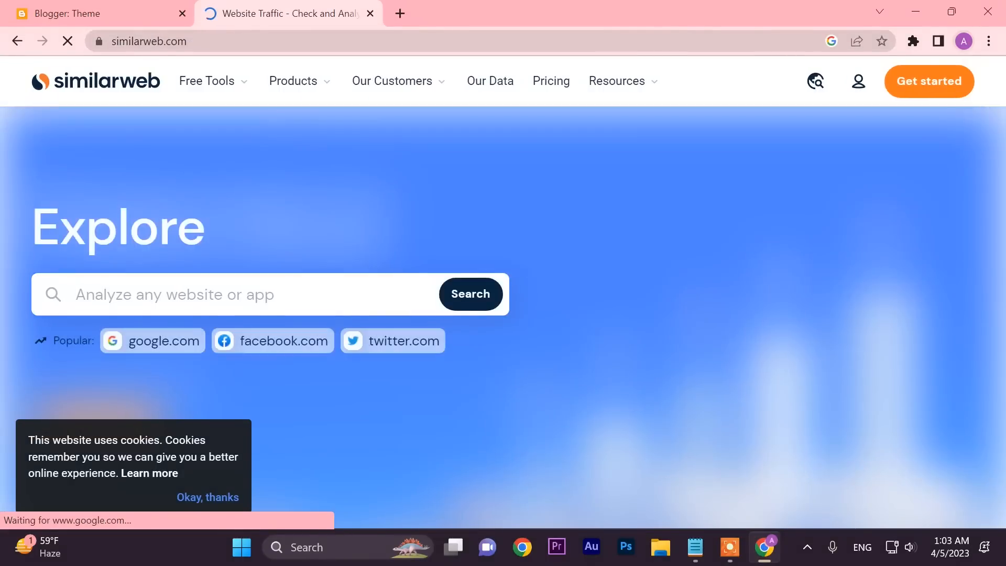
# Analyze blogger.com in Similarweb, noting its 43.3M total visits, then return to Blogger's Theme page.
pyautogui.hotkey('ctrl', 'v')
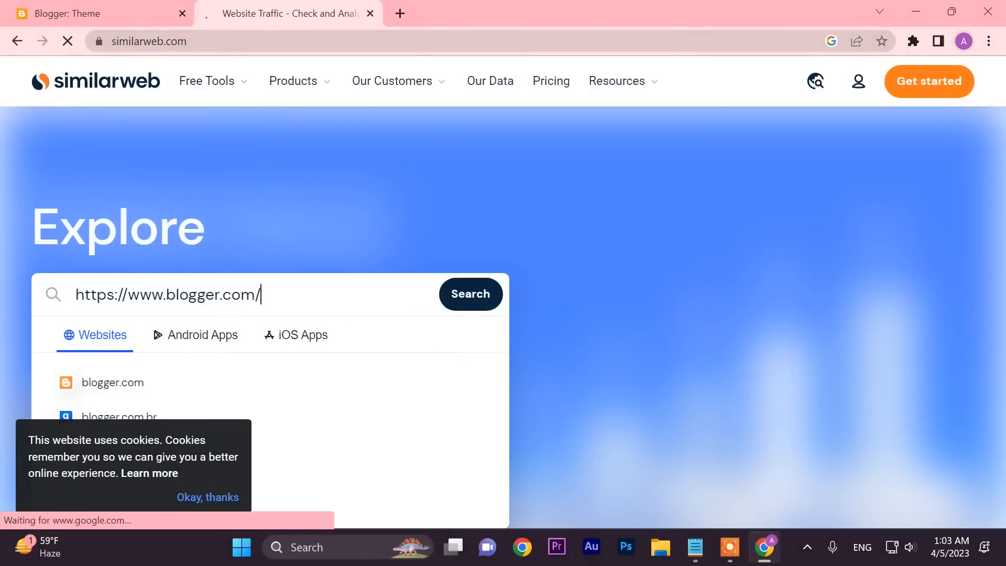
pyautogui.click(112, 382)
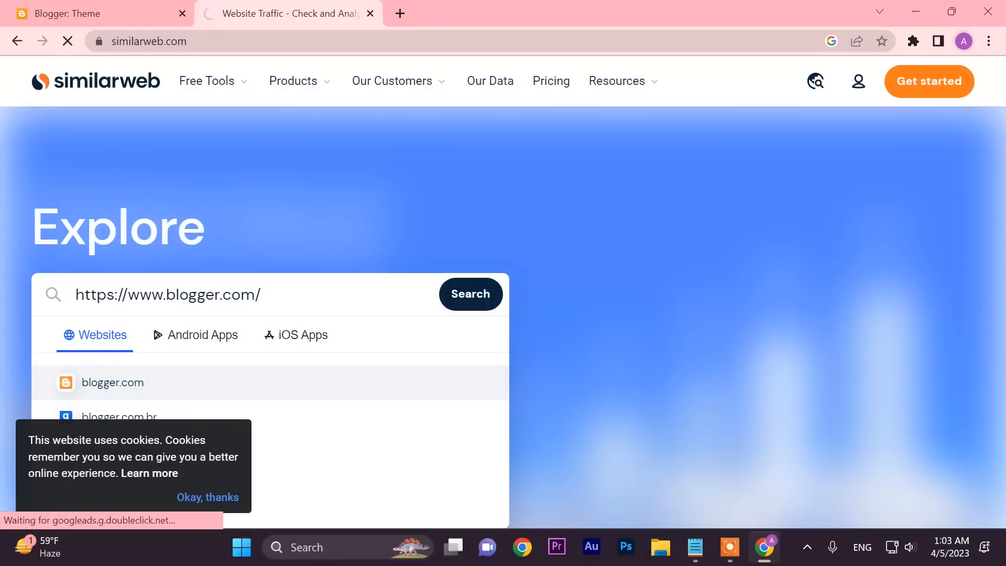
pyautogui.scroll(-6, 523, 314)
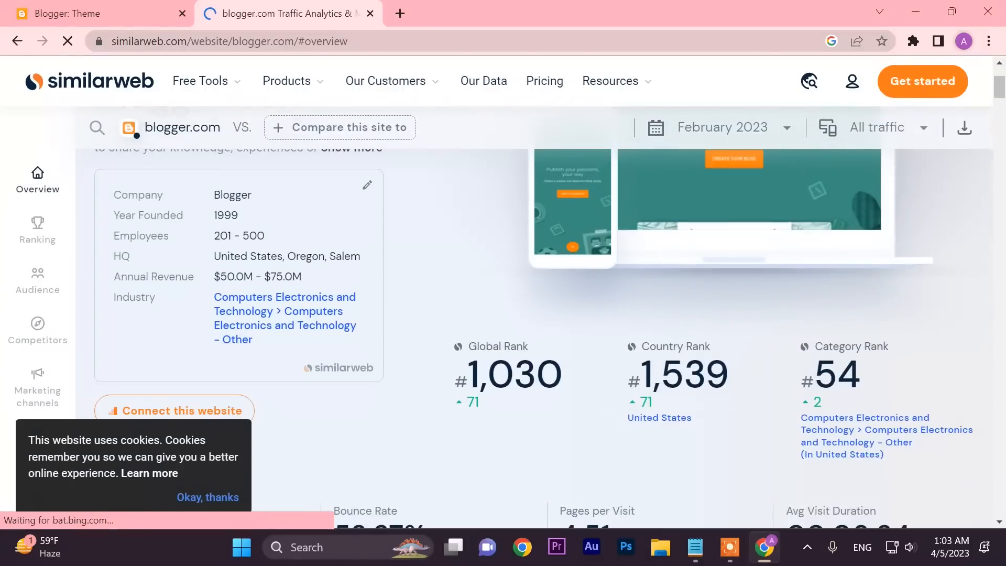
pyautogui.scroll(-1, 149, 220)
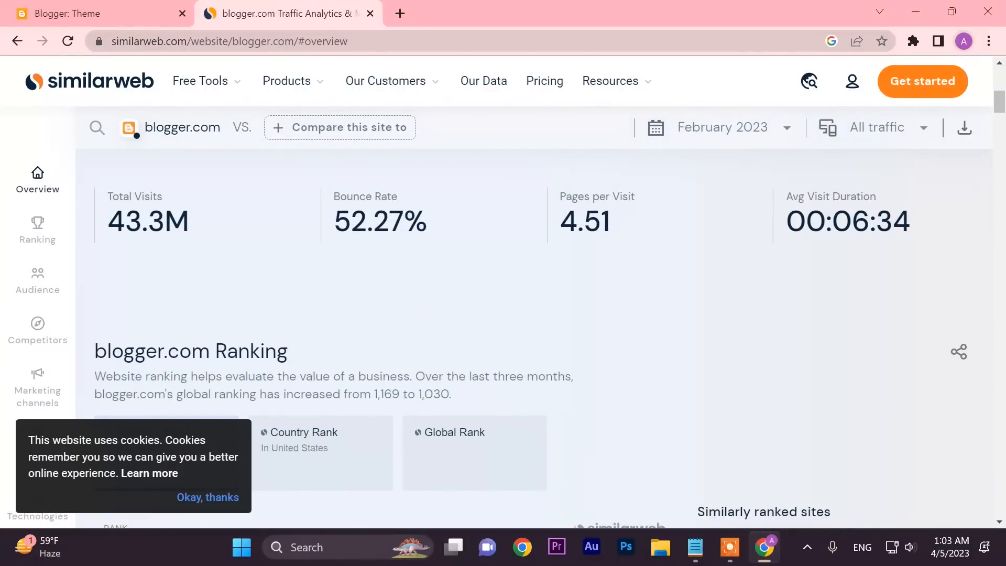
pyautogui.doubleClick(148, 221)
pyautogui.hotkey('ctrl', 'Tab')
pyautogui.hotkey('ctrl', 'Tab')
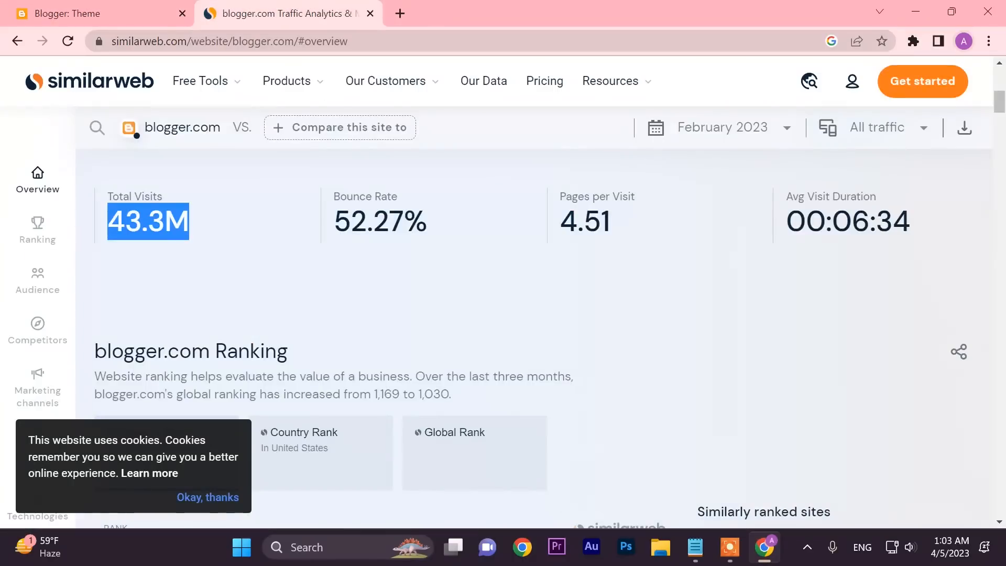
pyautogui.hotkey('ctrl', 'Tab')
pyautogui.scroll(-4, 594, 315)
# Browse the Contempo Light, Dark and Pink themes, then open the live blog in a new tab.
pyautogui.scroll(13, 595, 315)
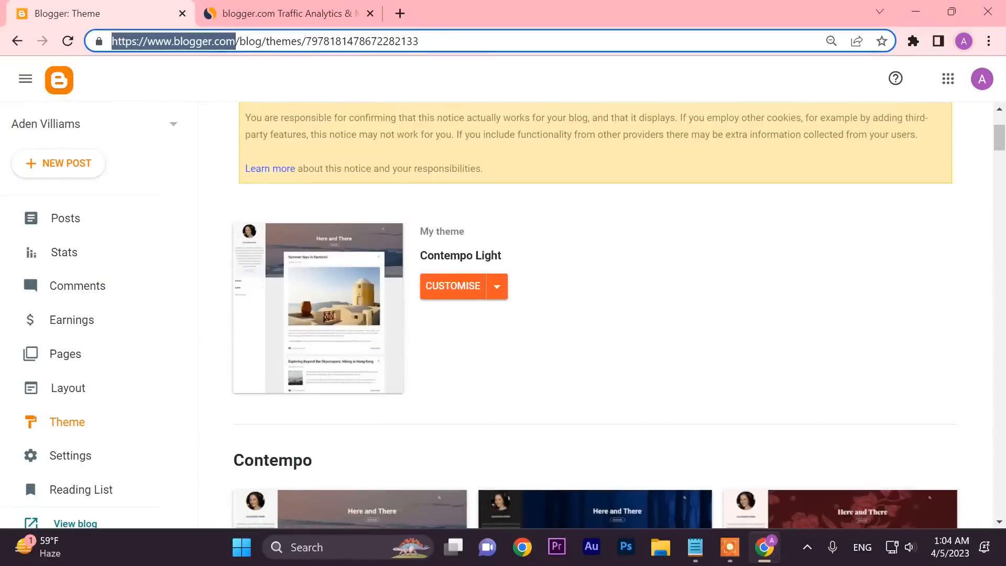
pyautogui.scroll(-5, 595, 314)
pyautogui.scroll(-10, 595, 314)
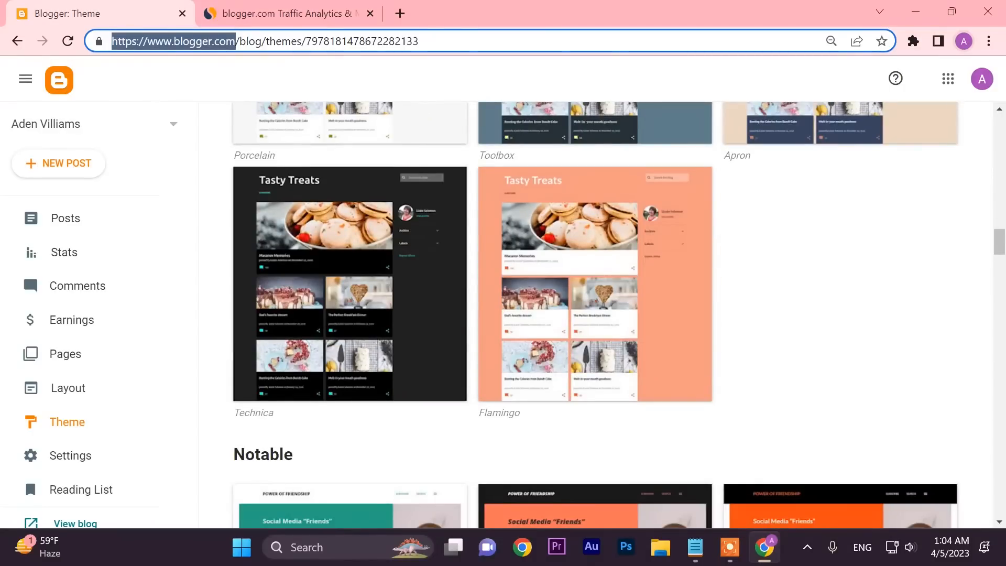
pyautogui.scroll(1, 595, 314)
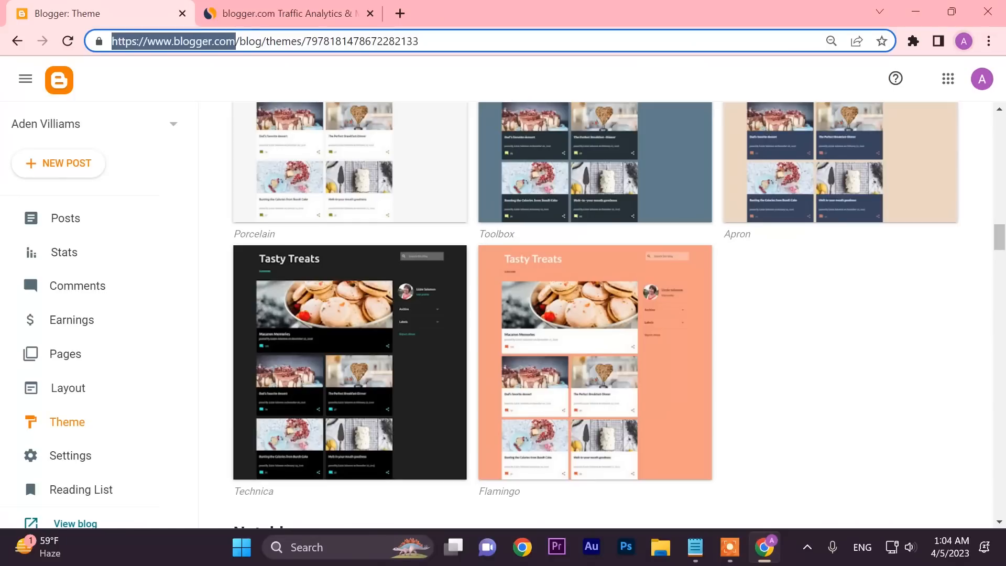
pyautogui.scroll(10, 595, 314)
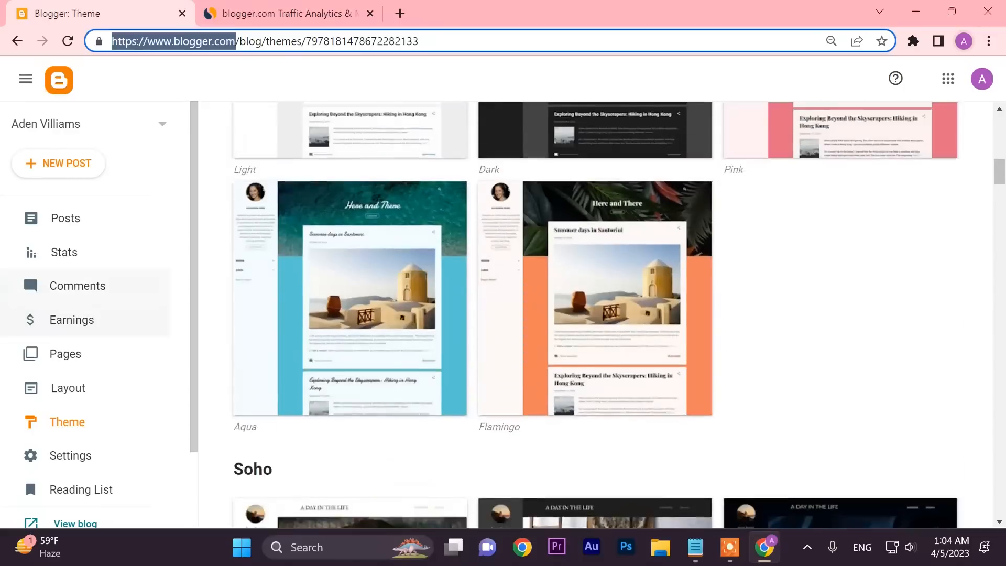
pyautogui.scroll(-2, 595, 315)
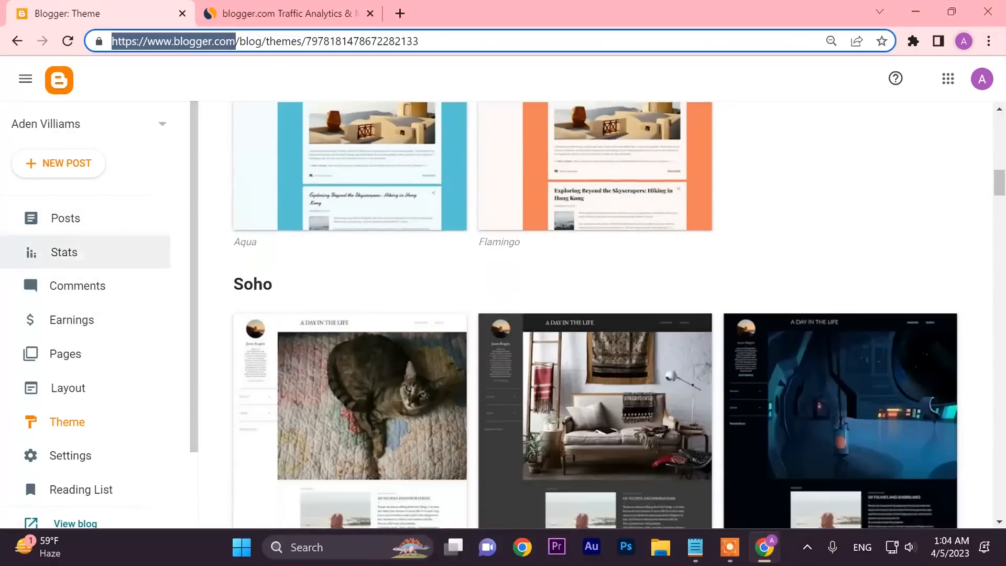
pyautogui.scroll(8, 596, 315)
pyautogui.scroll(-9, 595, 315)
pyautogui.scroll(-18, 596, 314)
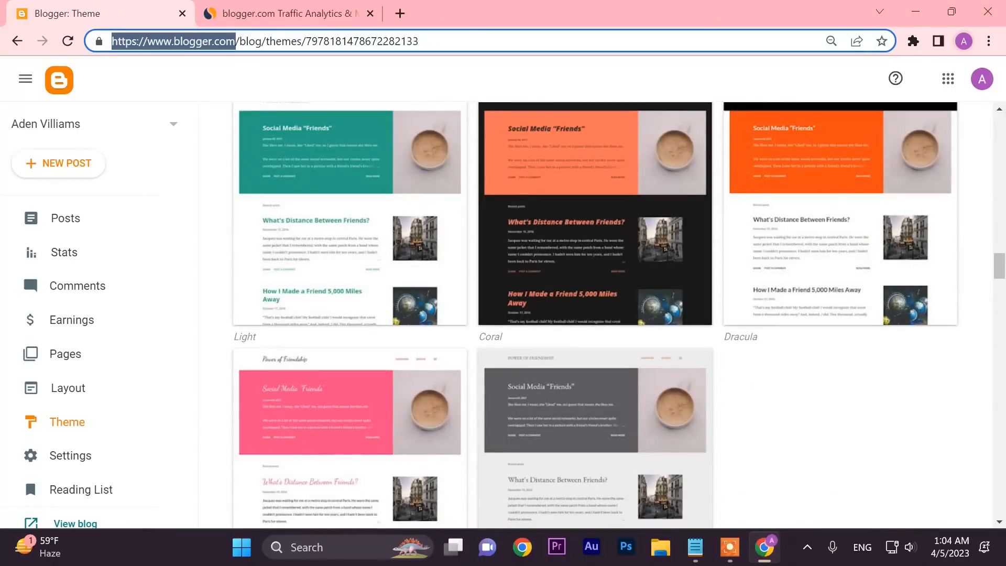
pyautogui.scroll(20, 595, 315)
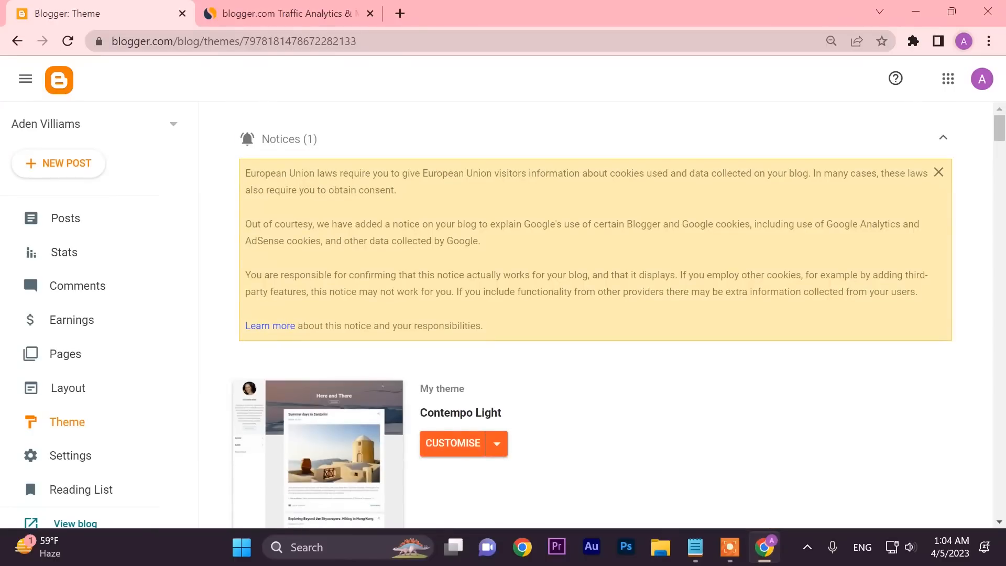
pyautogui.scroll(-7, 596, 314)
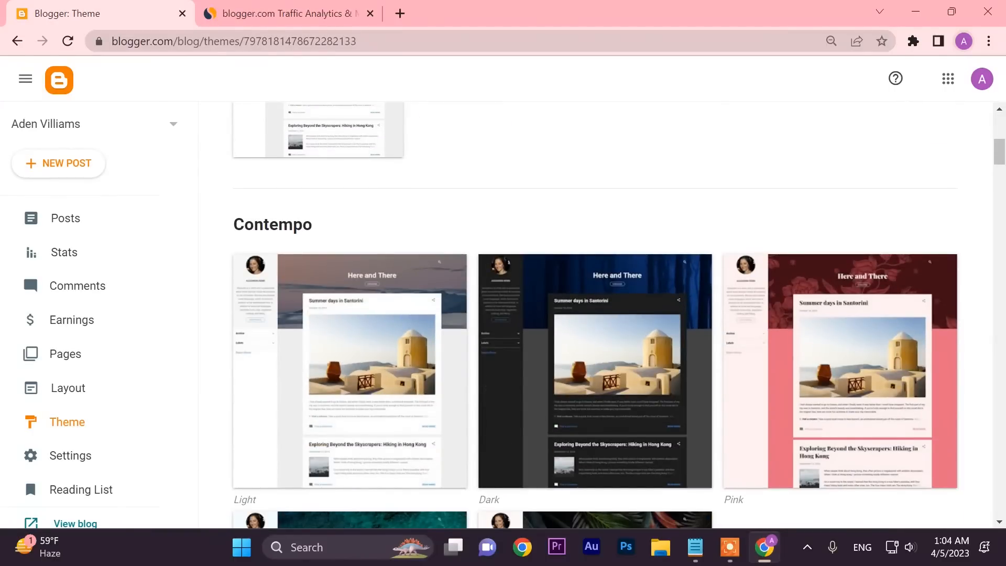
pyautogui.scroll(-1, 596, 314)
pyautogui.scroll(-3, 595, 315)
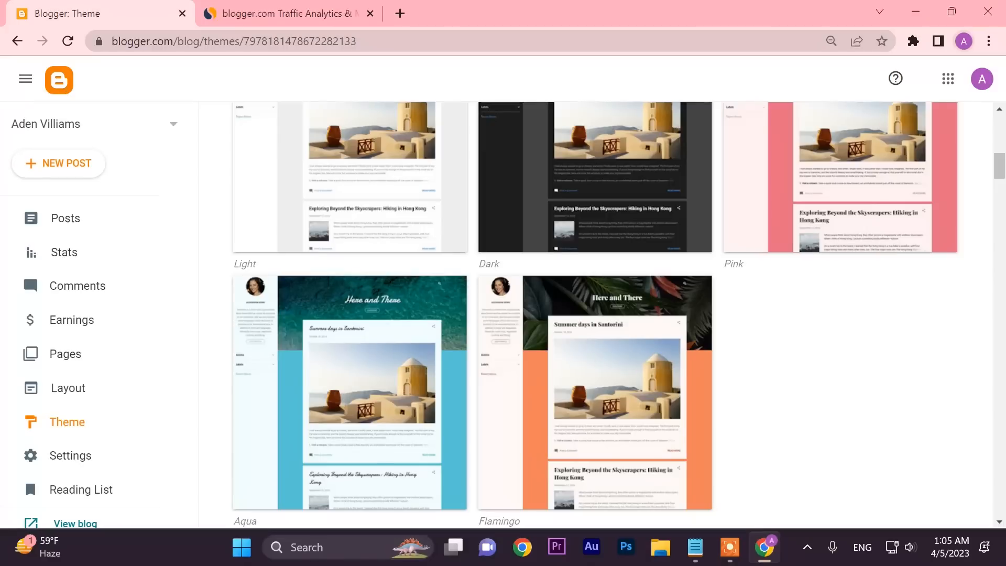
pyautogui.scroll(5, 576, 314)
pyautogui.scroll(-2, 79, 366)
pyautogui.click(73, 428)
pyautogui.click(113, 14)
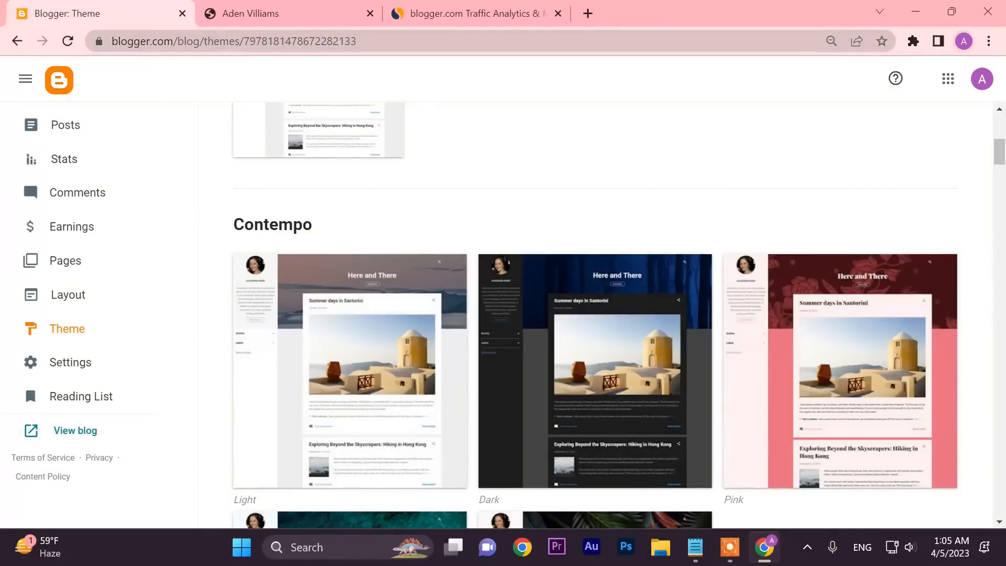
# Inspect the blog title's HTML in developer tools on the live blog tab.
pyautogui.click(255, 13)
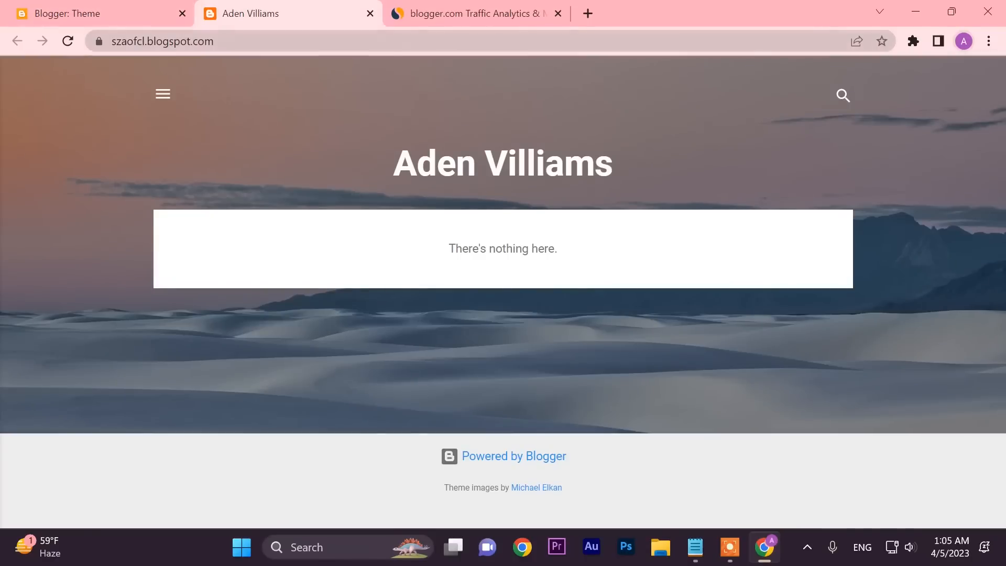
pyautogui.rightClick(431, 153)
pyautogui.click(471, 411)
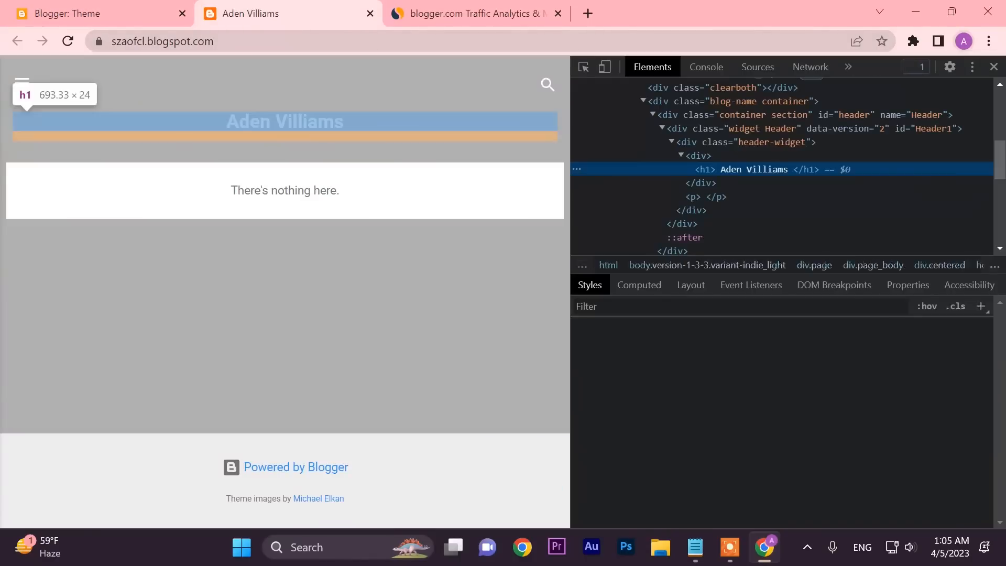
pyautogui.scroll(10, 602, 188)
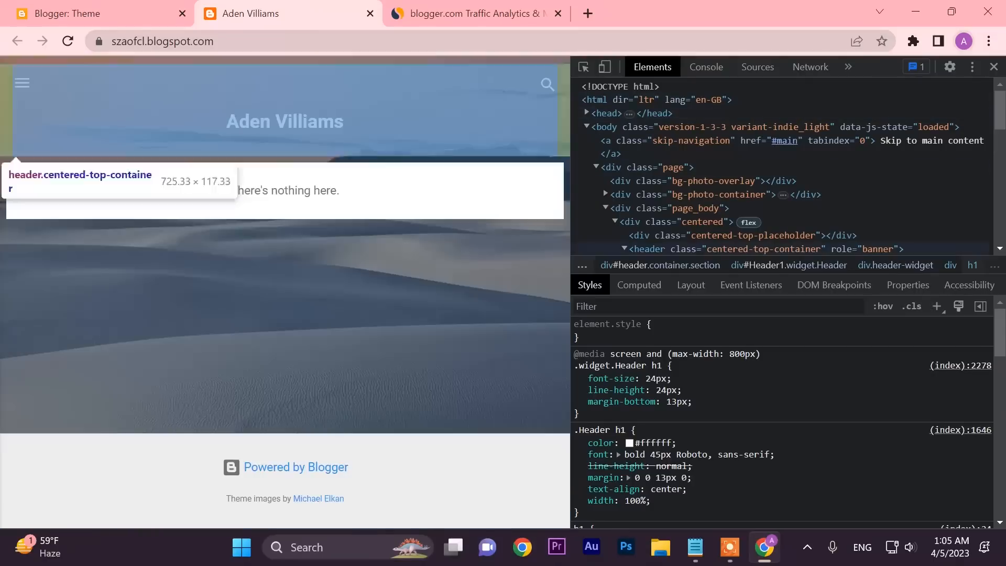
# Load the blog's /sitemap.xml and hide developer tools to see it lists no URLs.
pyautogui.click(252, 41)
pyautogui.click(251, 41)
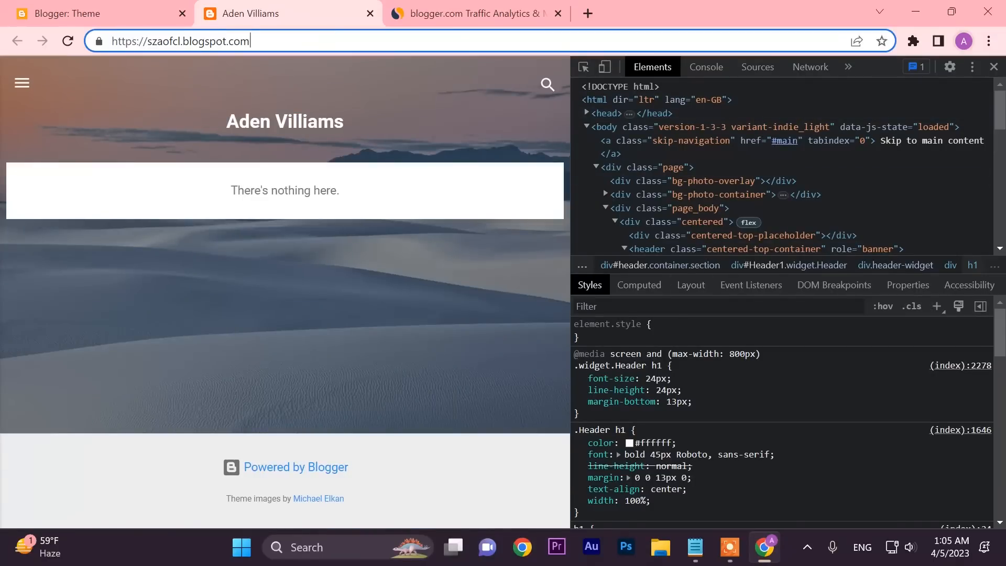
pyautogui.write('/si')
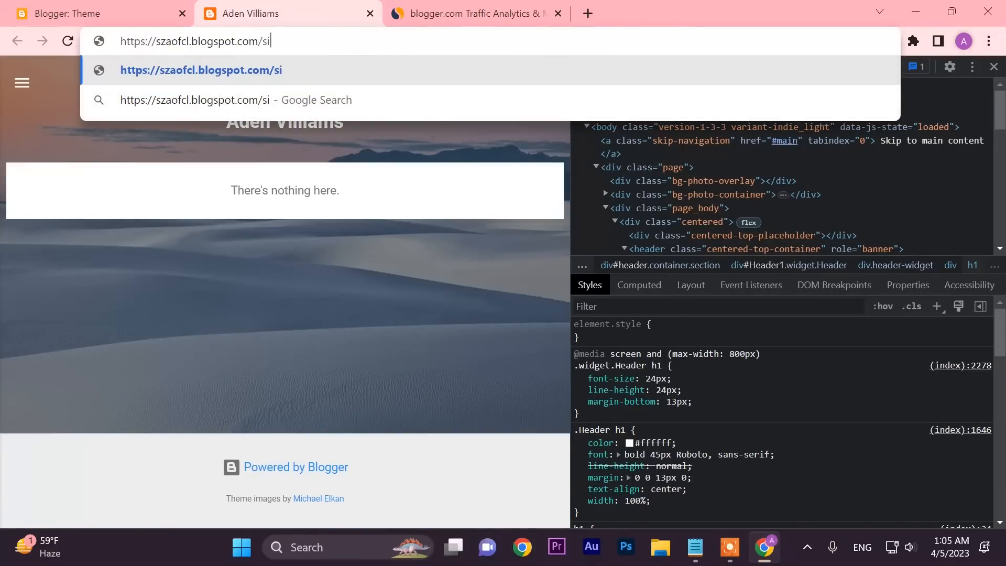
pyautogui.write('tema')
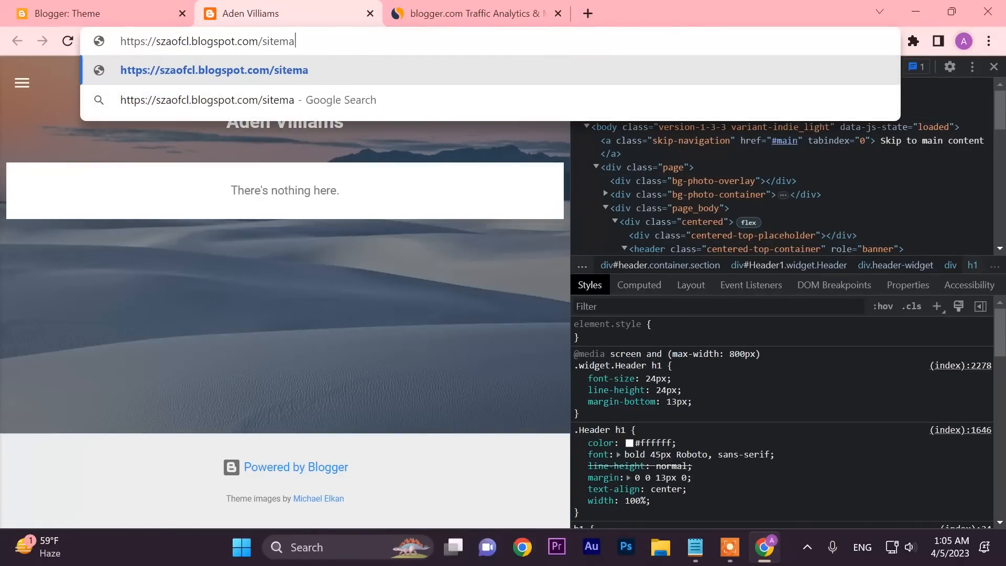
pyautogui.write('p.xm;')
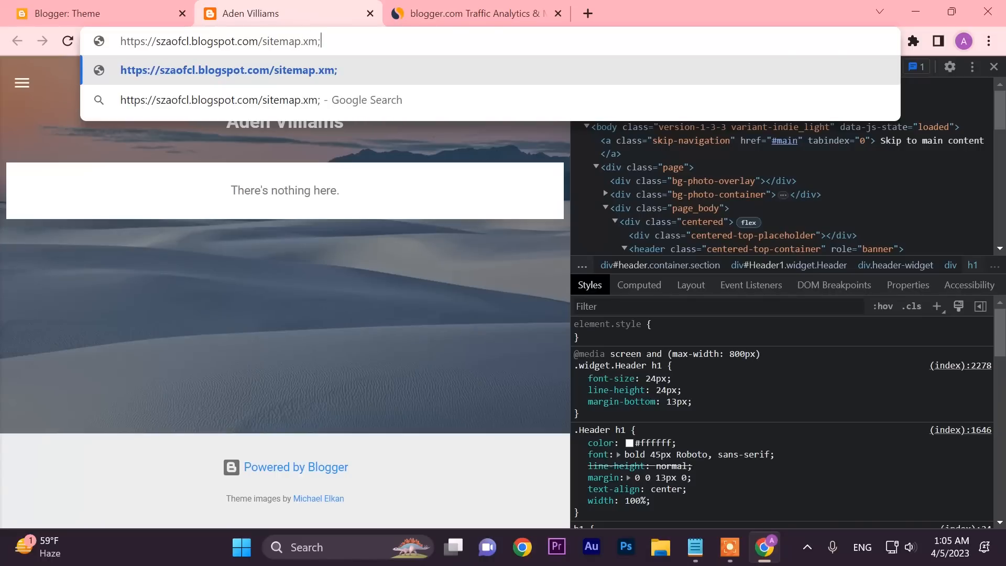
pyautogui.press('BackSpace')
pyautogui.write('l')
pyautogui.press('Return')
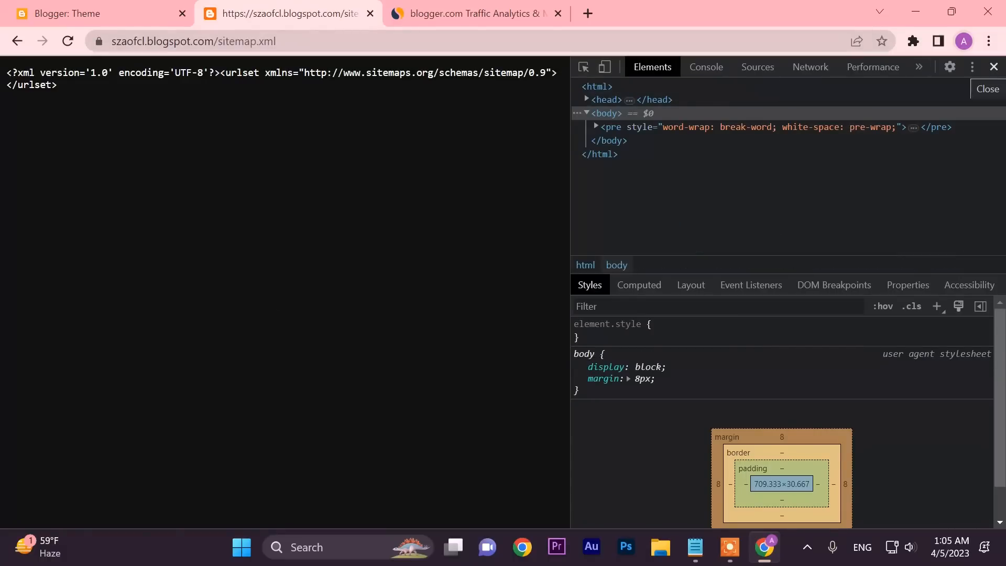
pyautogui.click(993, 66)
pyautogui.moveTo(6, 72); pyautogui.dragTo(608, 73)
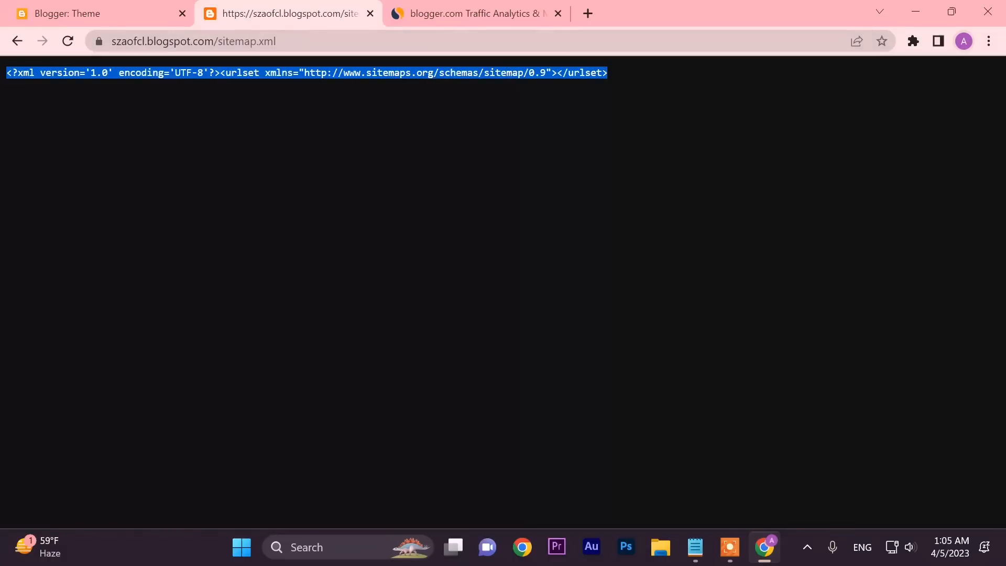
pyautogui.click(576, 168)
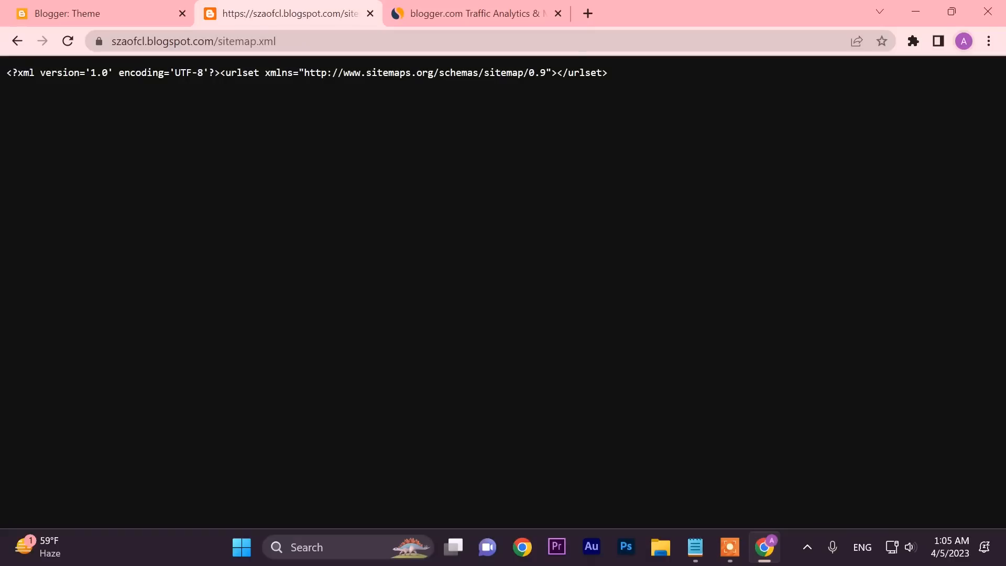
# Return to the blog's home page and close the Similarweb traffic tab.
pyautogui.click(17, 40)
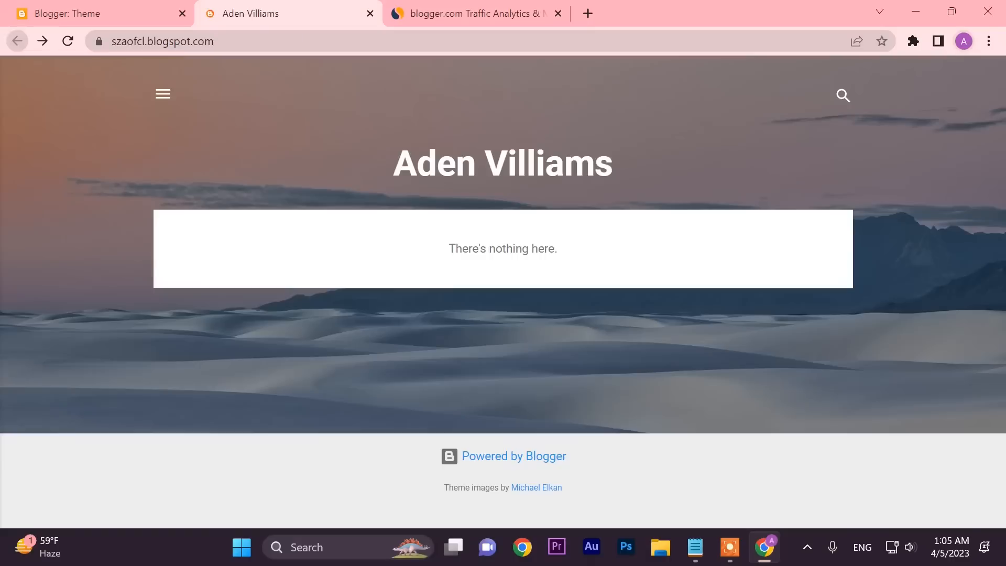
pyautogui.click(124, 14)
pyautogui.click(259, 14)
pyautogui.click(63, 14)
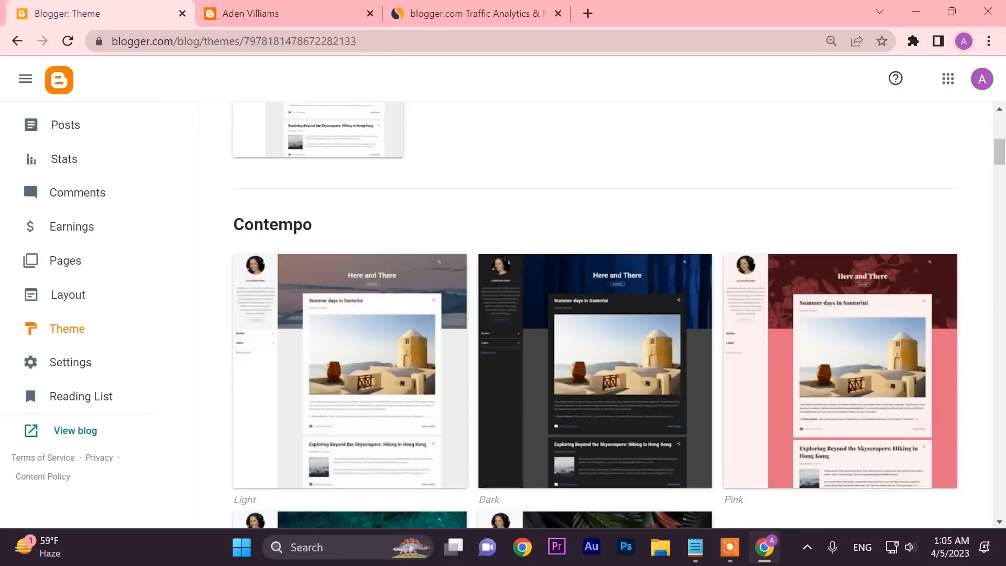
pyautogui.click(455, 13)
pyautogui.click(558, 13)
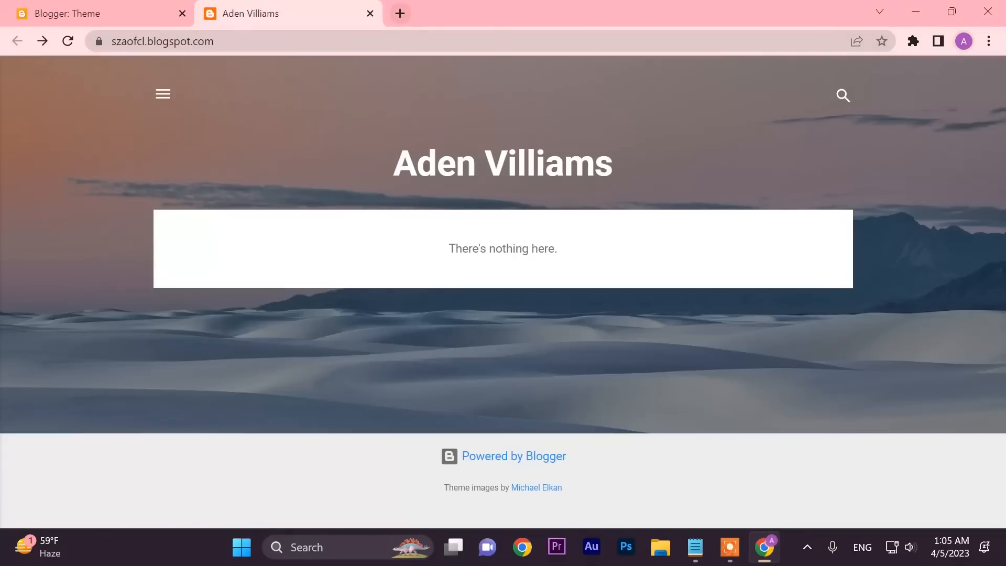
# Search Google for 'goyyabi templates' and open the first result, gooyaabitemplates.com, in a new tab.
pyautogui.hotkey('ctrl', 't')
pyautogui.write('goy')
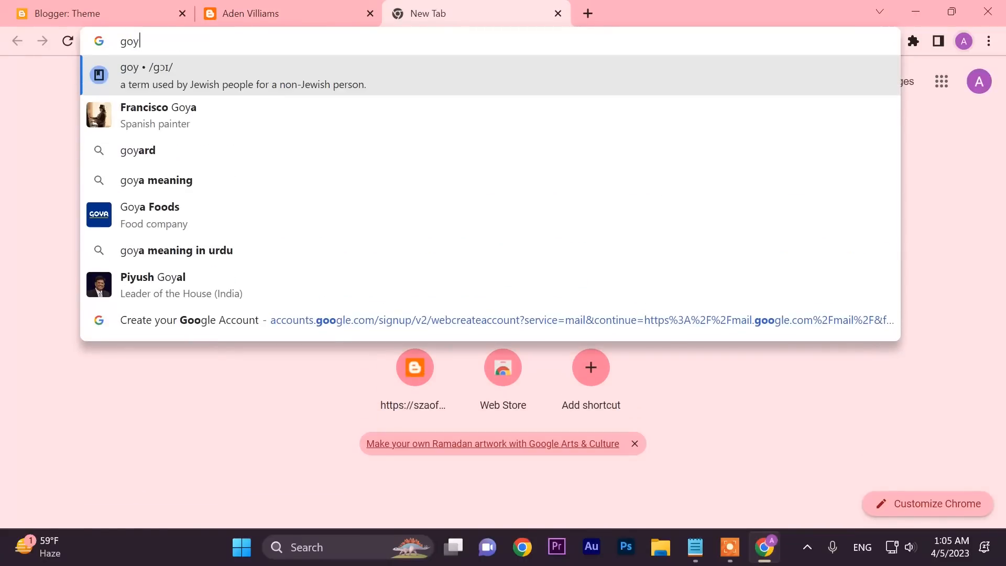
pyautogui.write('yab')
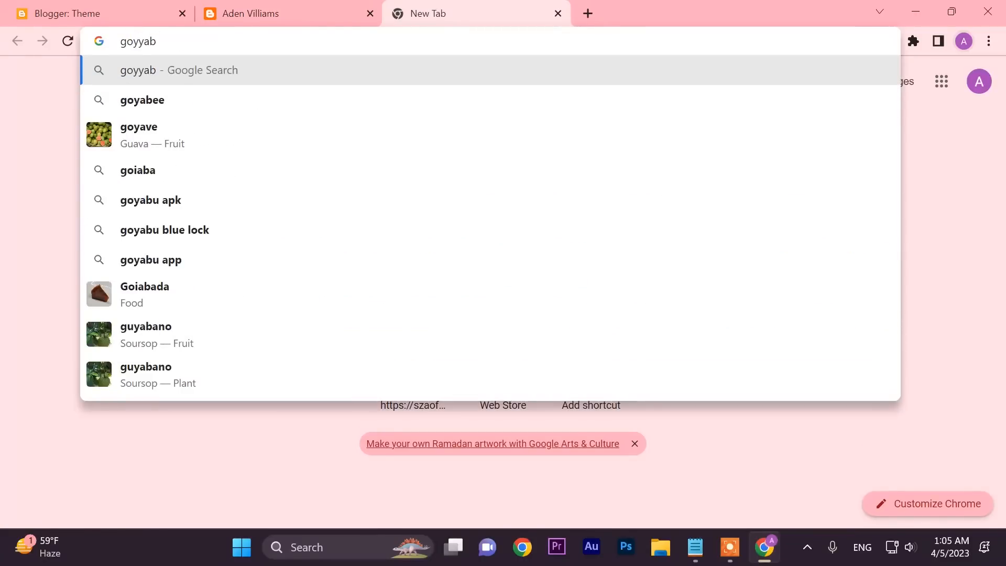
pyautogui.write('i te')
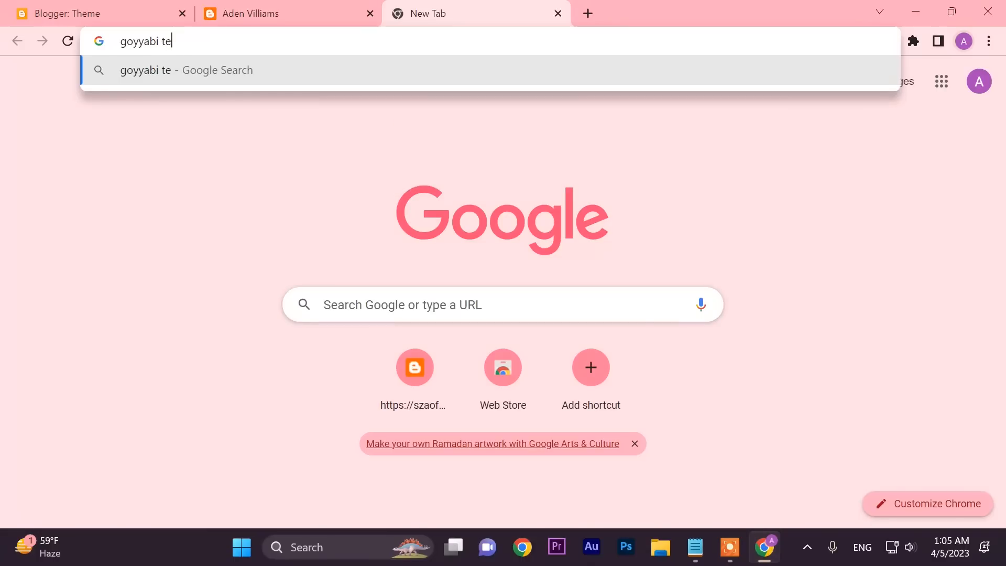
pyautogui.write('mpl')
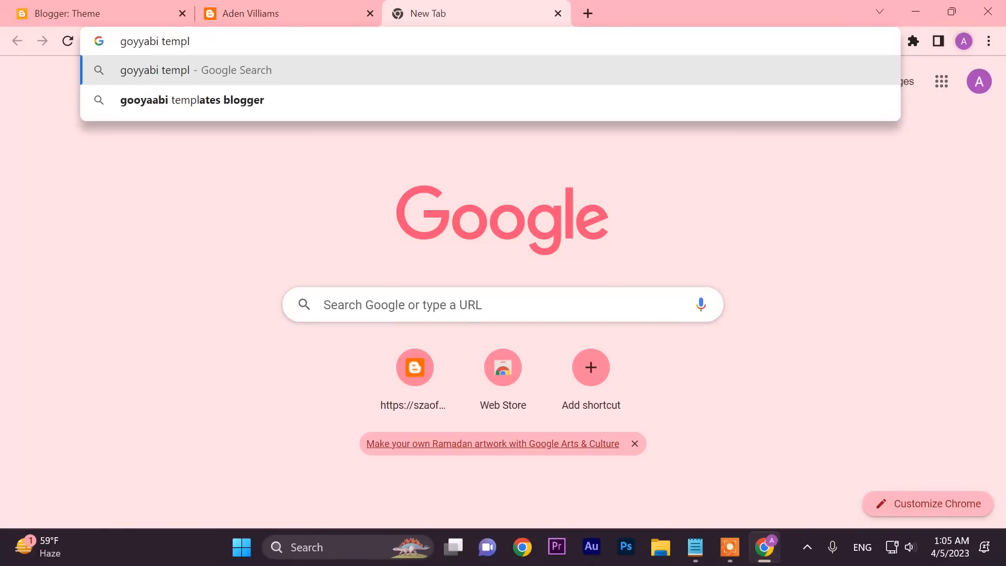
pyautogui.write('ates')
pyautogui.press('Return')
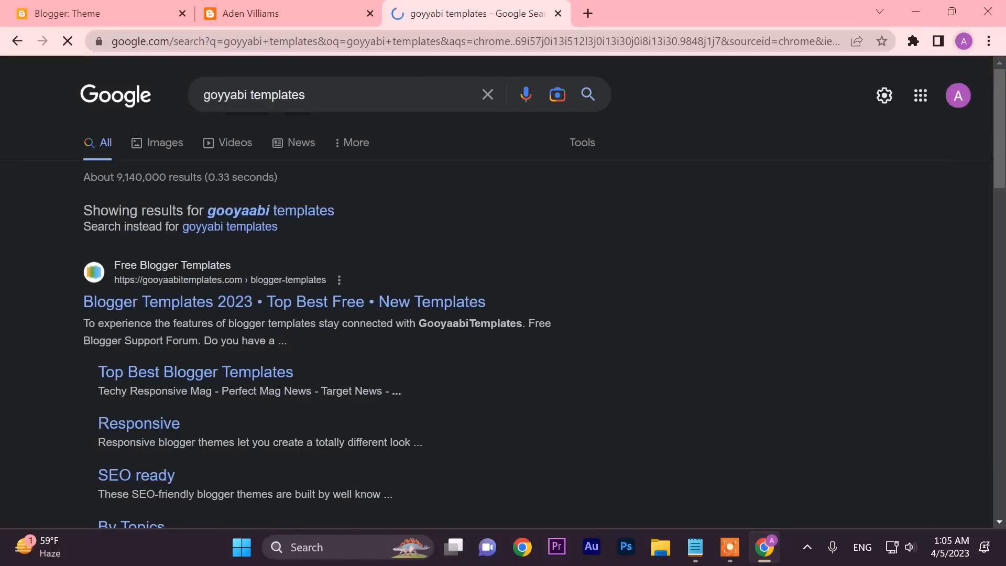
pyautogui.rightClick(230, 304)
pyautogui.click(262, 317)
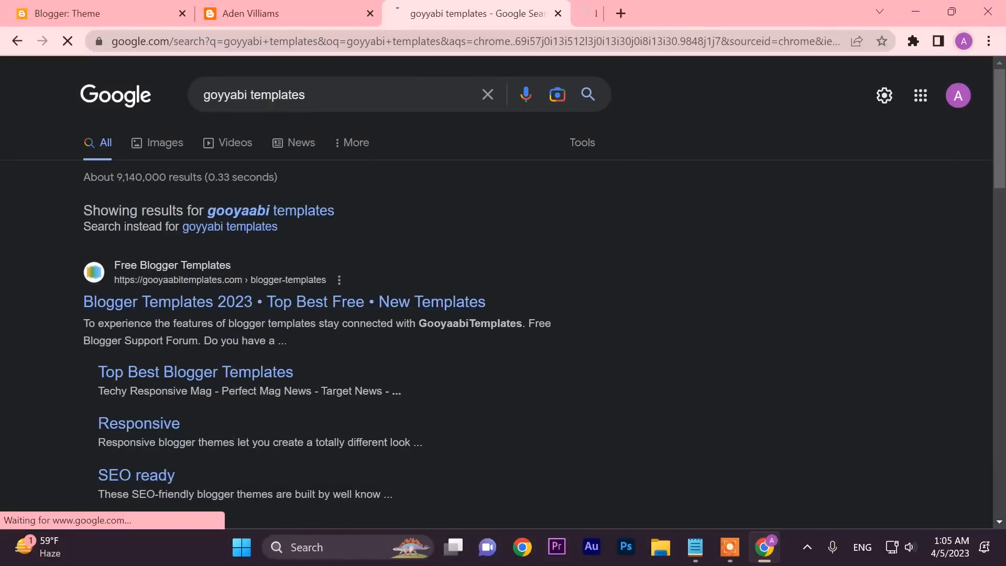
pyautogui.scroll(-5, 497, 293)
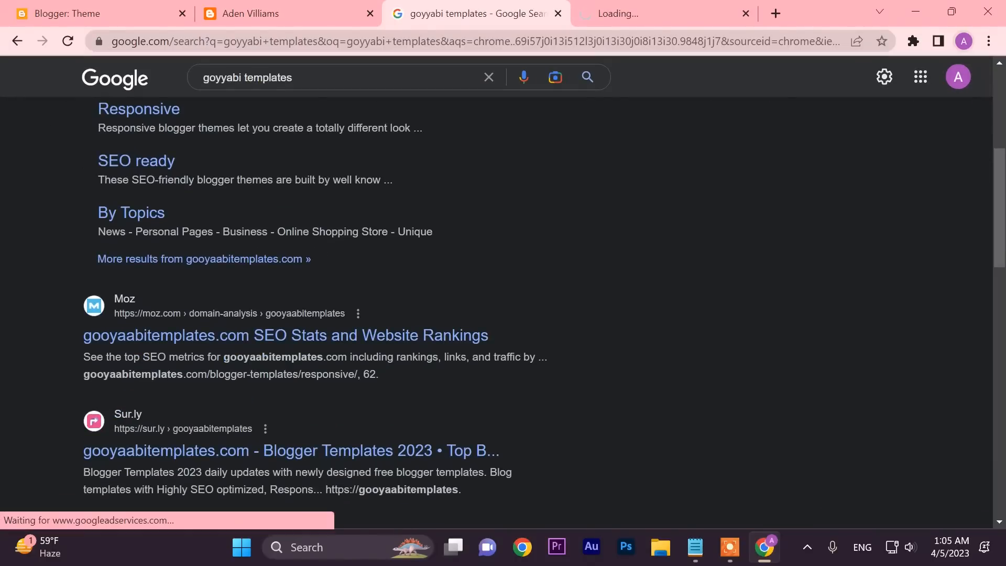
pyautogui.scroll(4, 496, 294)
pyautogui.scroll(1, 497, 293)
pyautogui.click(664, 14)
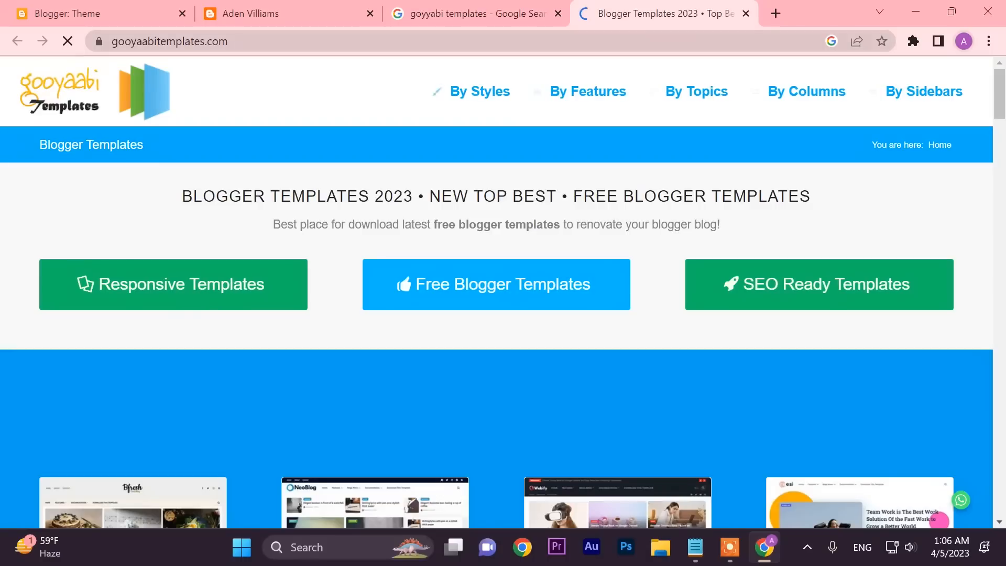
pyautogui.scroll(-3, 497, 294)
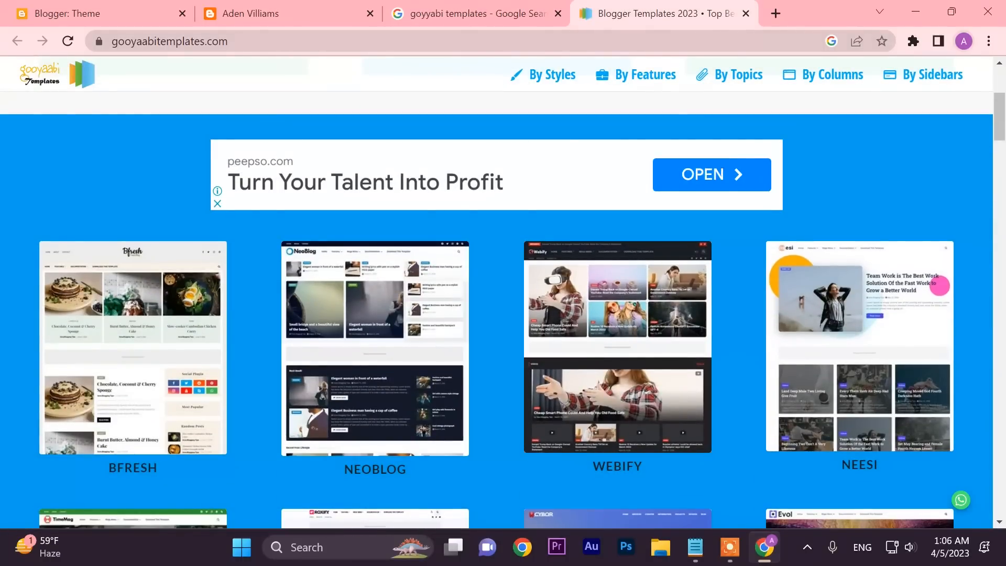
pyautogui.scroll(-3, 647, 144)
pyautogui.scroll(2, 647, 144)
pyautogui.scroll(-1, 647, 144)
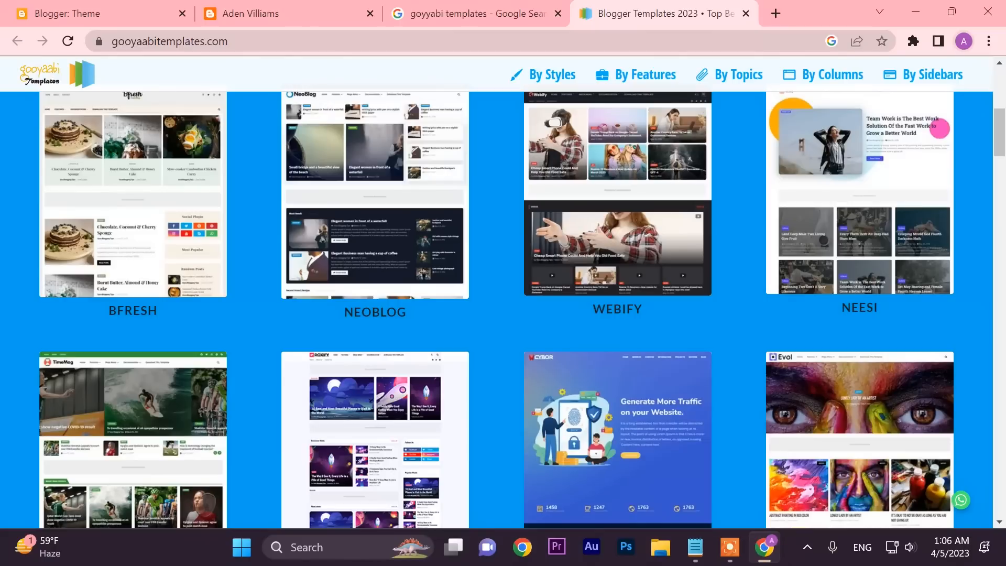
pyautogui.scroll(-3, 523, 294)
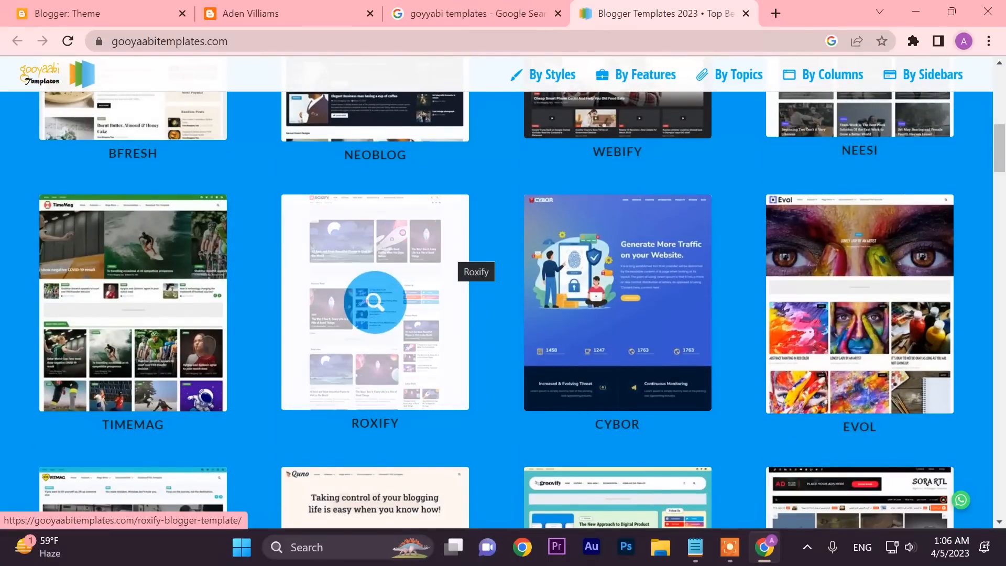
pyautogui.scroll(3, 375, 293)
pyautogui.scroll(-3, 618, 194)
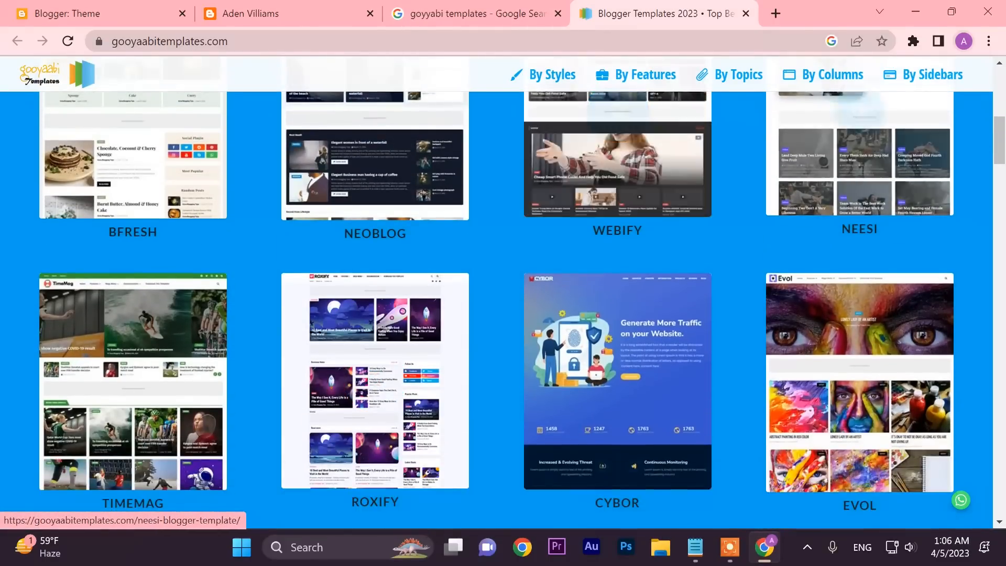
pyautogui.scroll(7, 617, 194)
pyautogui.click(441, 13)
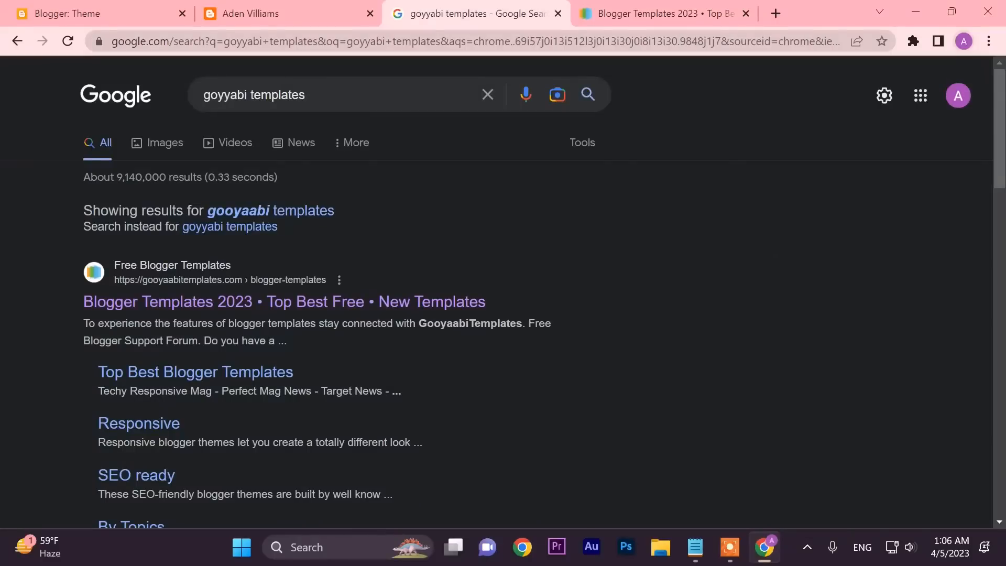
# Change the Google query from 'goyyabi templates' to 'sora templates' and search.
pyautogui.scroll(-6, 503, 294)
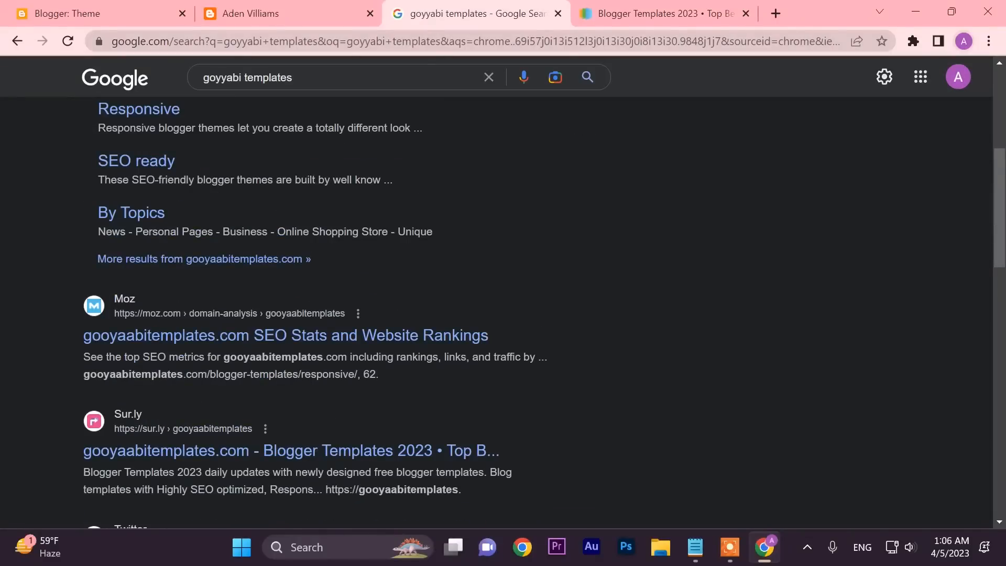
pyautogui.scroll(6, 503, 293)
pyautogui.click(227, 95)
pyautogui.doubleClick(226, 95)
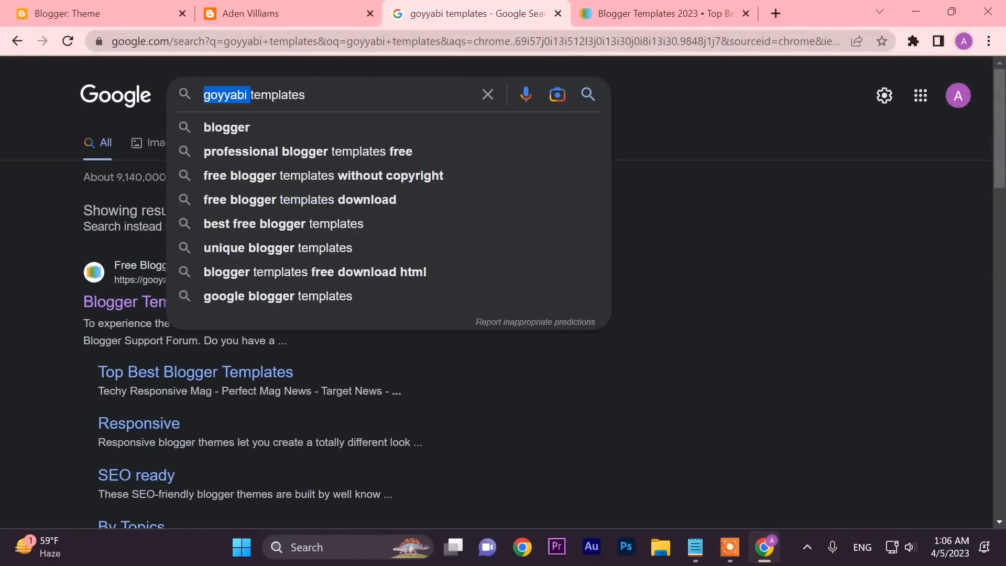
pyautogui.write('sora')
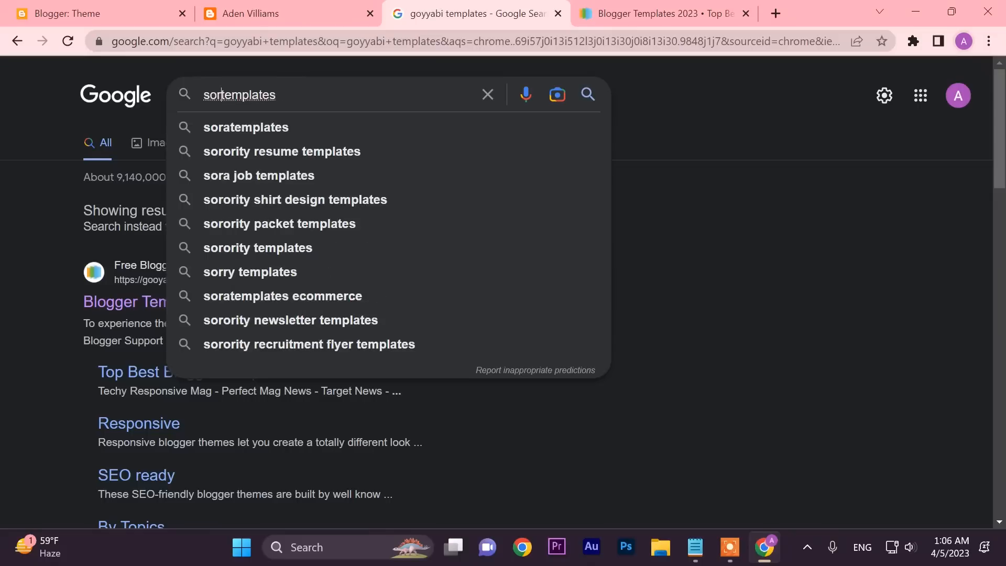
pyautogui.press('Return')
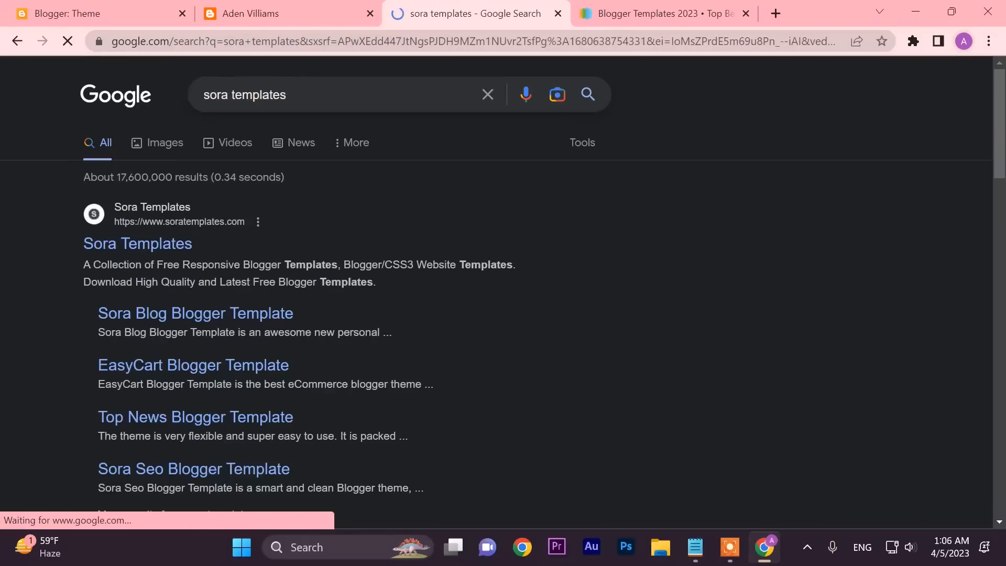
# Select the Themes line in the Unlimited Approval For Blogger notes, then return to the search results.
pyautogui.click(695, 547)
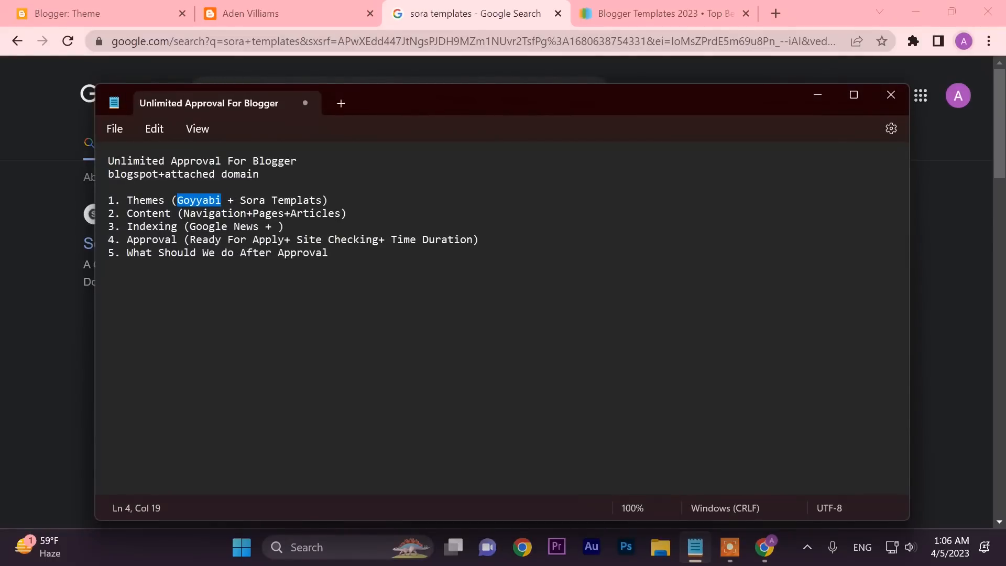
pyautogui.moveTo(126, 200); pyautogui.dragTo(335, 200)
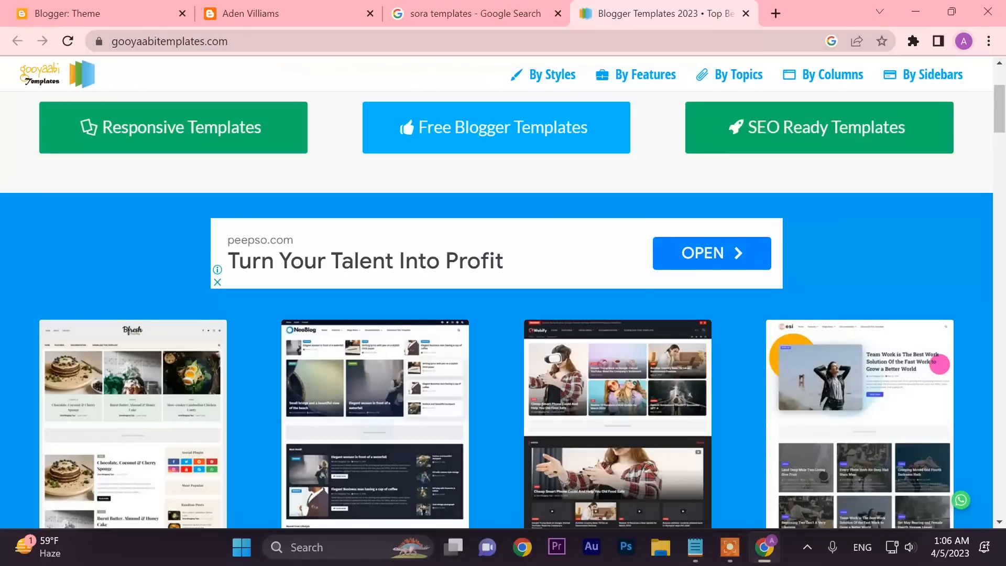
pyautogui.scroll(-2, 375, 332)
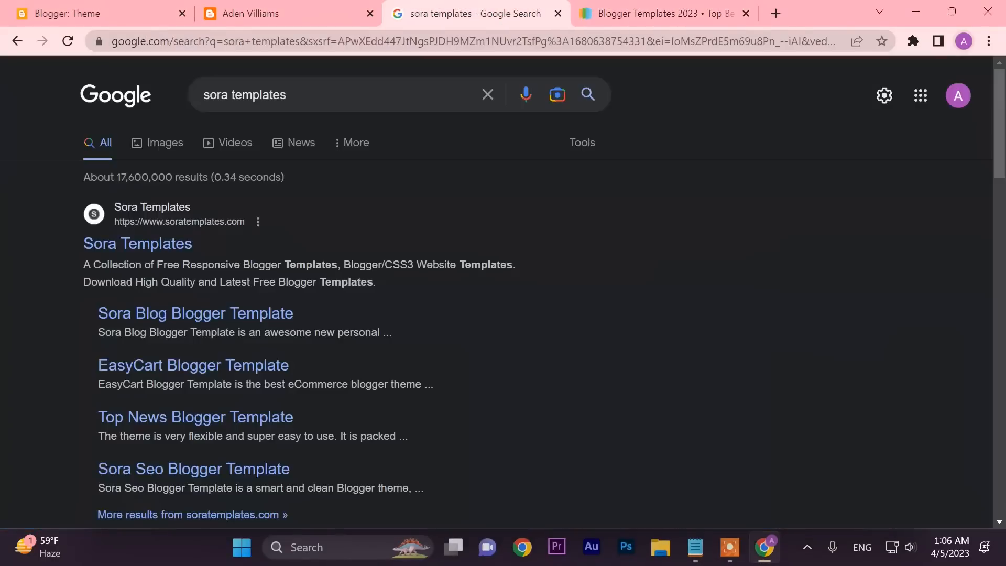
pyautogui.click(252, 13)
pyautogui.click(461, 14)
# On the Gooyaabi Templates site, scroll the free template gallery to ROXIFY and open its page.
pyautogui.click(650, 13)
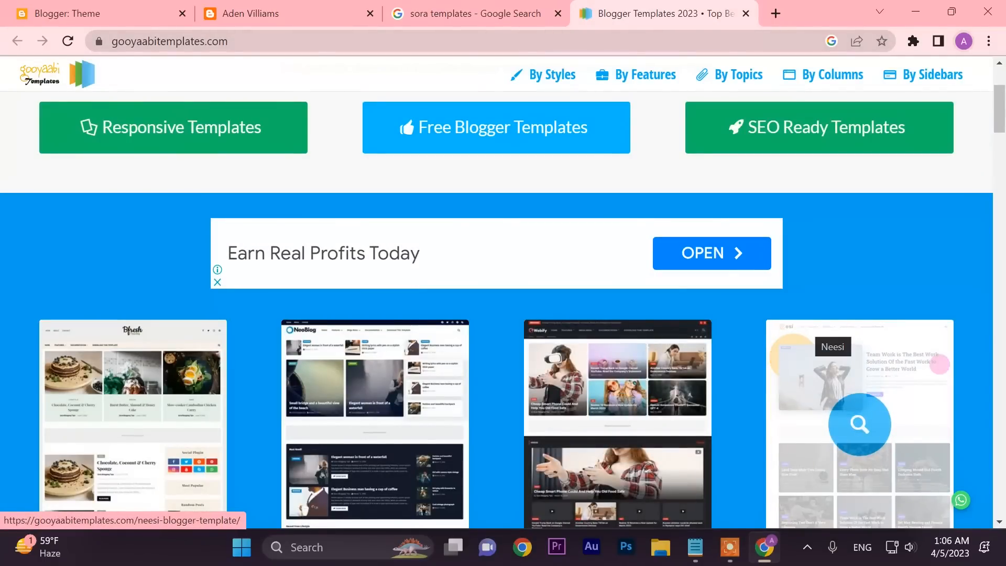
pyautogui.scroll(-3, 860, 367)
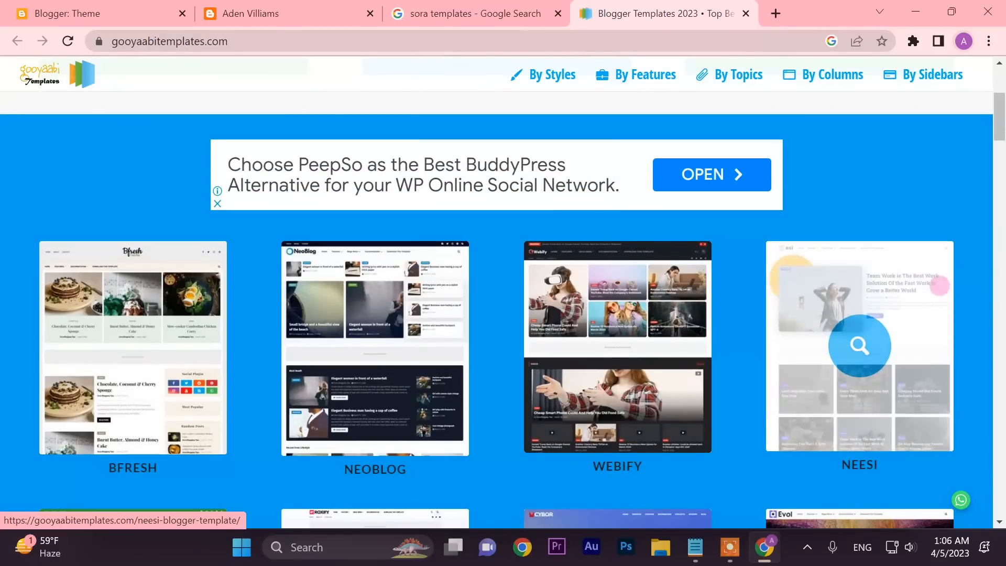
pyautogui.scroll(-2, 859, 367)
pyautogui.scroll(-4, 374, 419)
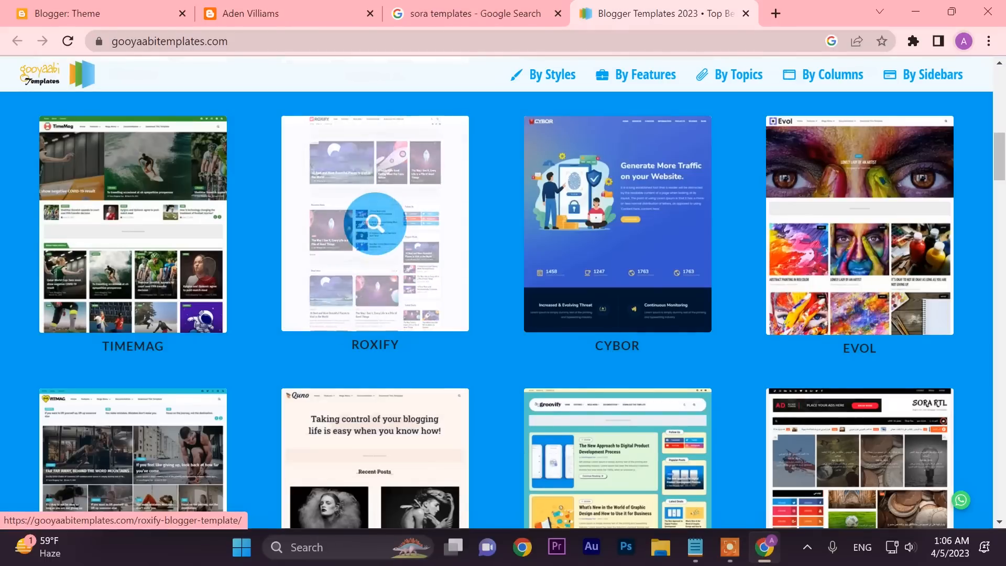
pyautogui.scroll(-1, 437, 230)
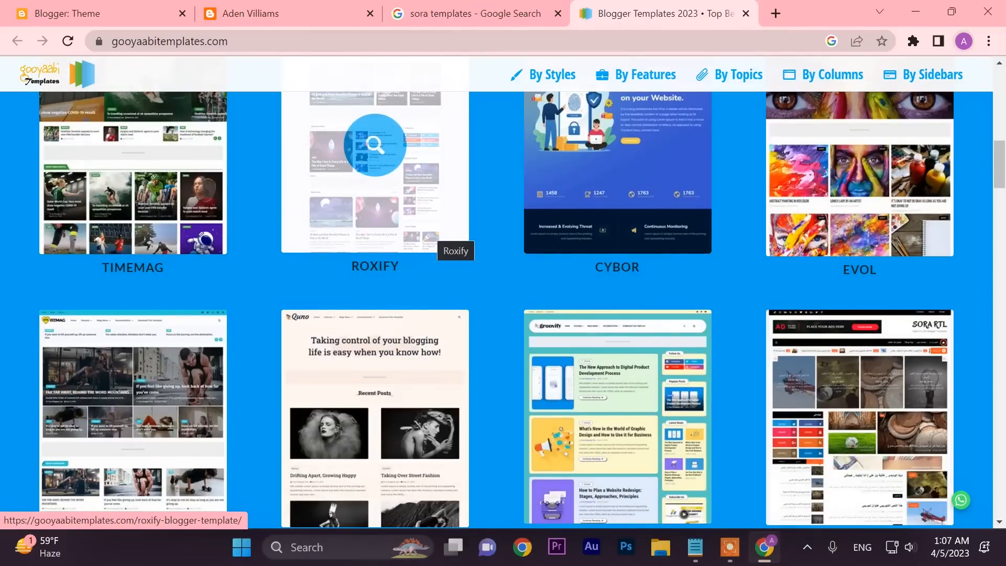
pyautogui.scroll(-2, 445, 230)
pyautogui.scroll(-5, 617, 317)
pyautogui.scroll(10, 618, 461)
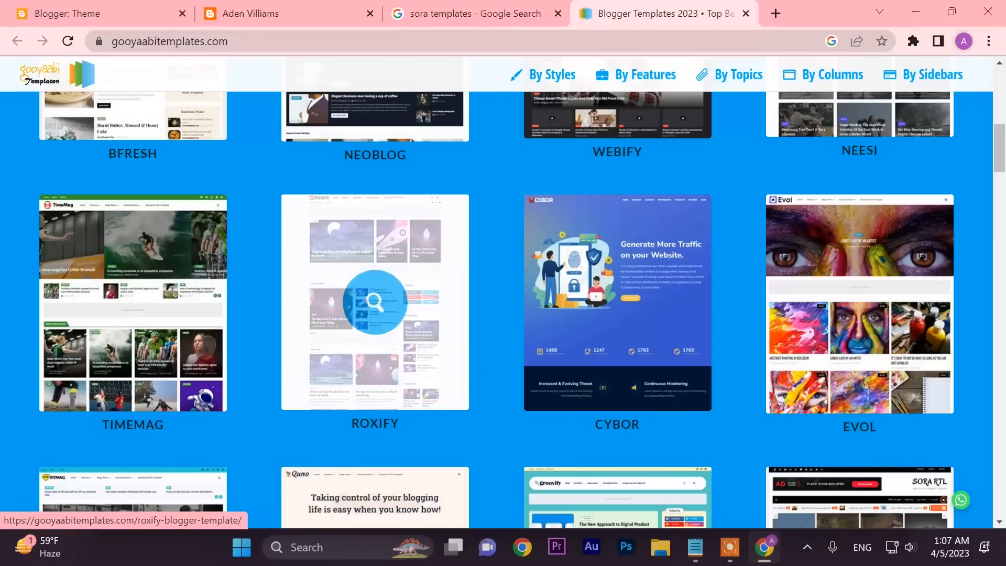
pyautogui.scroll(-10, 375, 303)
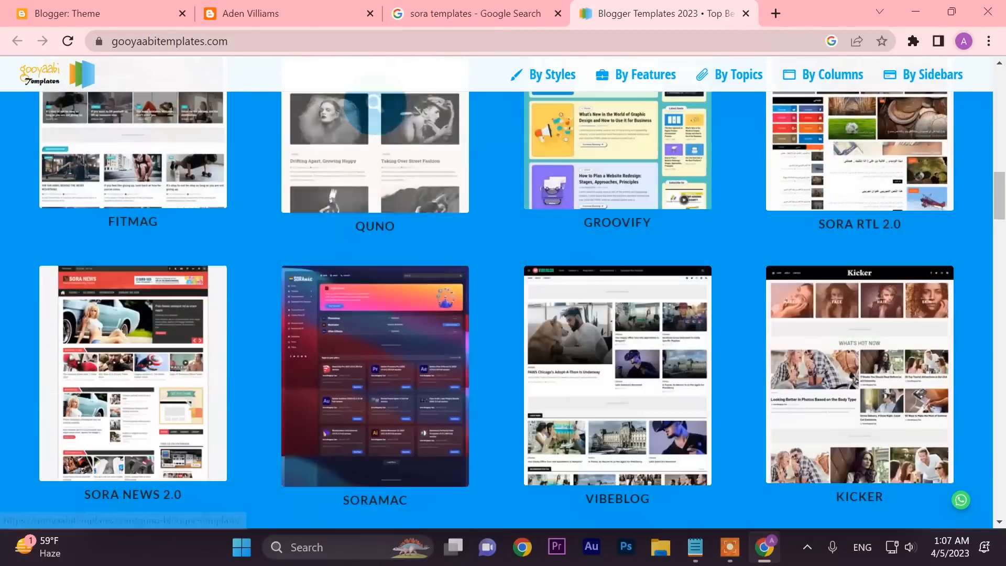
pyautogui.scroll(9, 374, 302)
pyautogui.scroll(2, 375, 302)
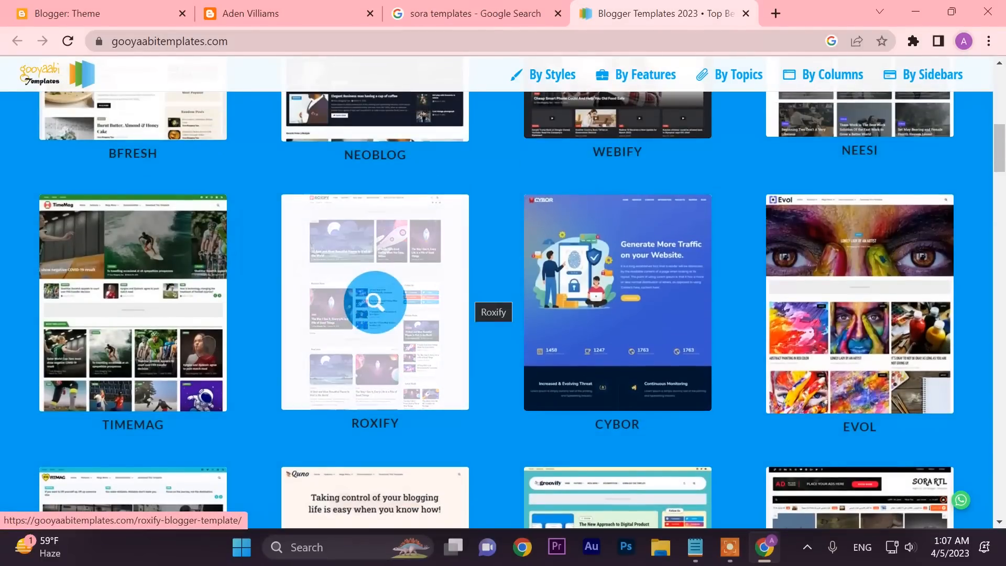
pyautogui.click(468, 294)
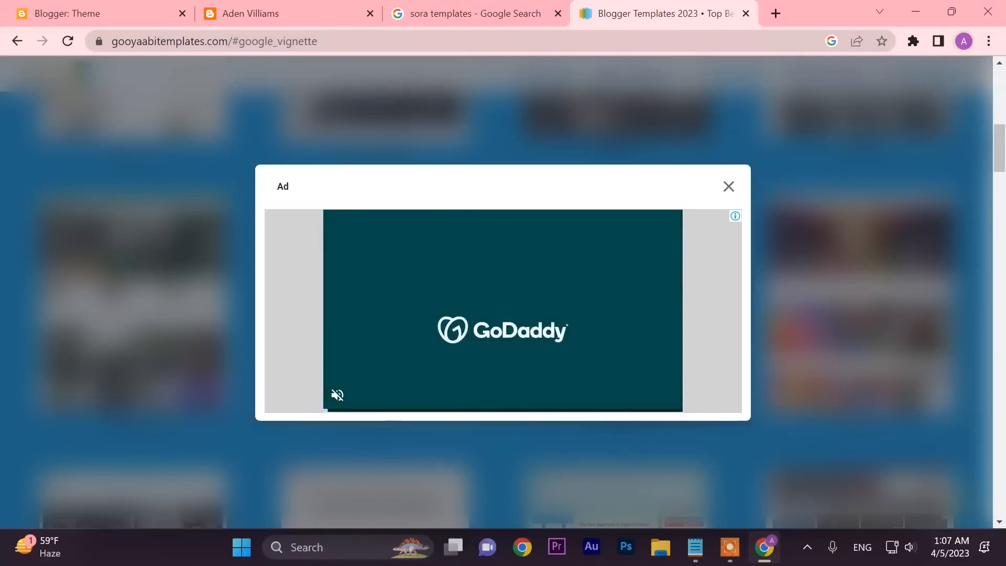
# Close the ad and download the Roxify-Free-Version-1.0.zip template.
pyautogui.click(728, 187)
pyautogui.scroll(-13, 503, 293)
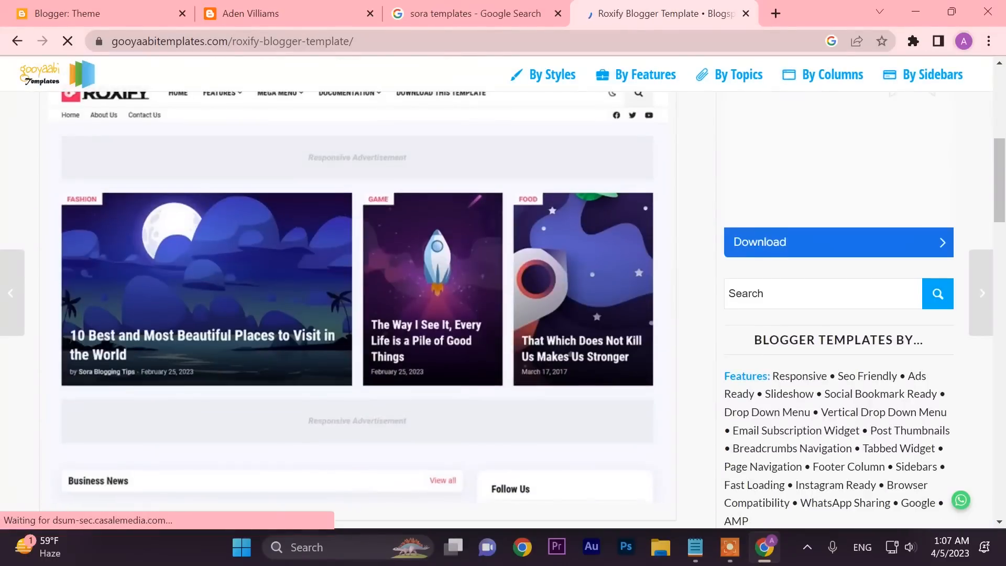
pyautogui.scroll(-2, 503, 292)
pyautogui.scroll(2, 502, 292)
pyautogui.click(592, 245)
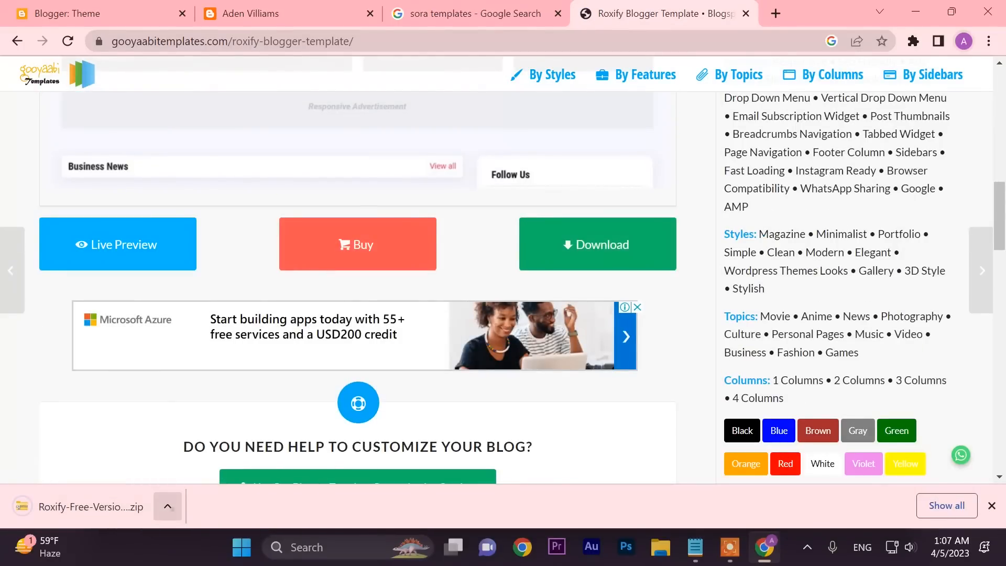
# Return to the sora templates Google search results tab.
pyautogui.click(168, 506)
pyautogui.click(474, 13)
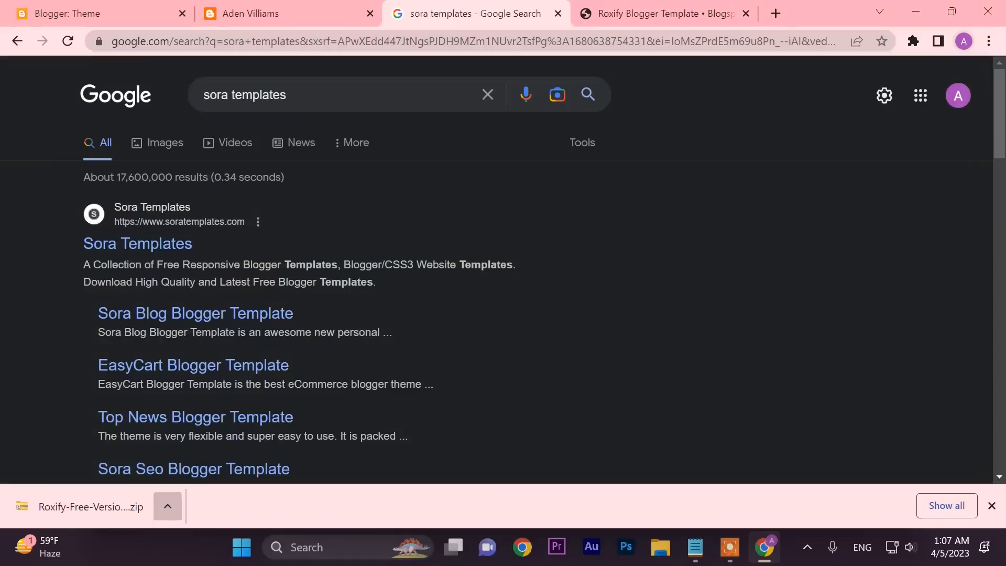
pyautogui.click(283, 14)
pyautogui.hotkey('ctrl', 'Tab')
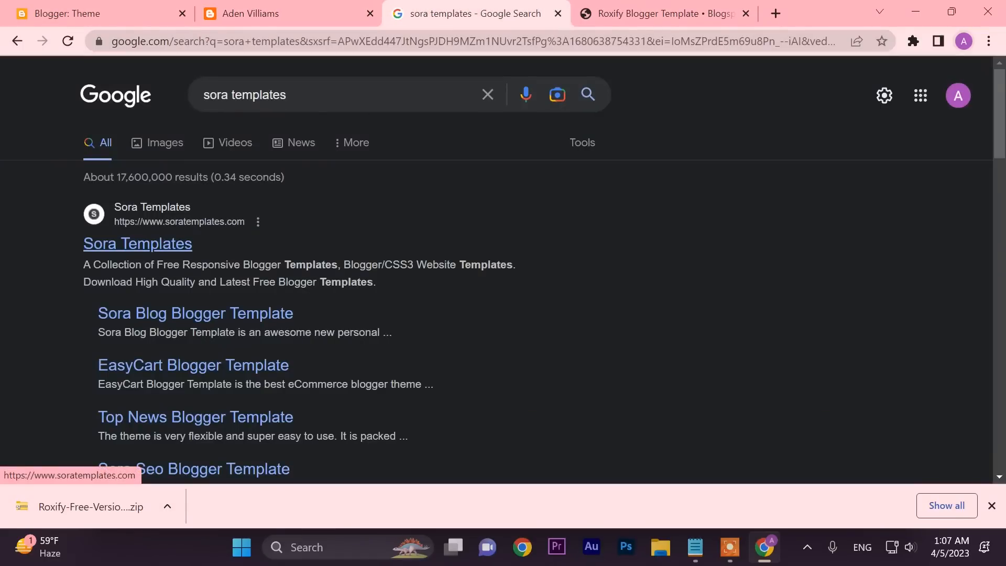
# Open the Sora Templates website and scroll through its first page of templates.
pyautogui.click(137, 244)
pyautogui.scroll(-5, 493, 293)
pyautogui.scroll(-10, 494, 293)
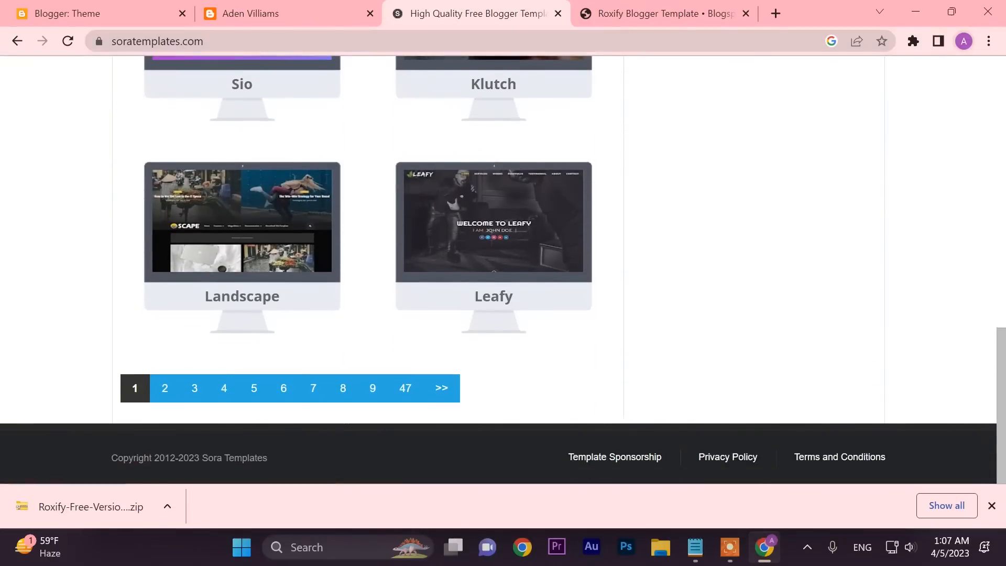
pyautogui.scroll(11, 242, 388)
pyautogui.scroll(2, 242, 387)
pyautogui.scroll(-12, 493, 293)
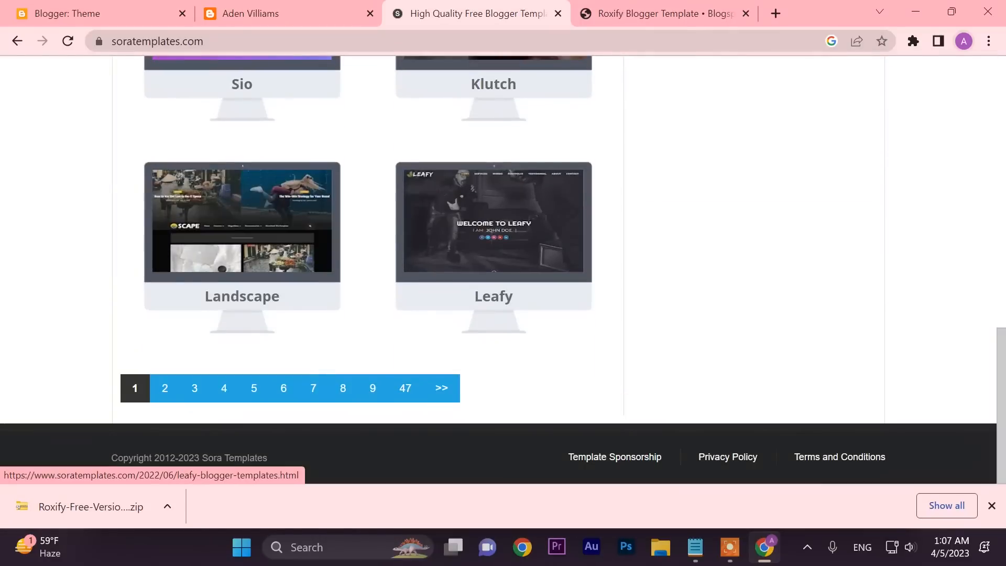
pyautogui.scroll(9, 406, 387)
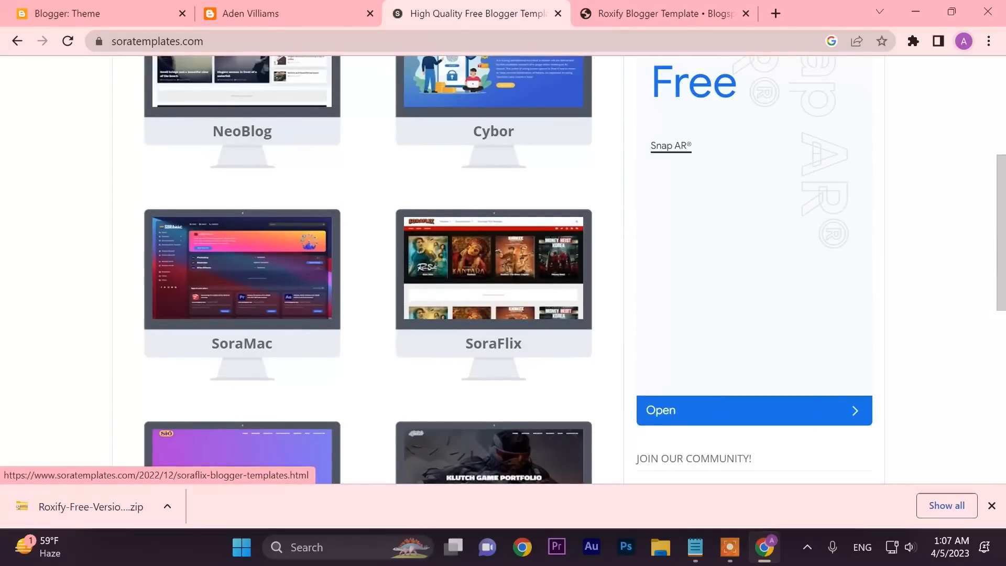
pyautogui.scroll(2, 492, 309)
pyautogui.scroll(3, 493, 309)
pyautogui.scroll(-10, 492, 309)
# Glance at the Roxify tab, then scroll Sora Templates' page 1 down to the pagination bar.
pyautogui.hotkey('ctrl', 'Tab')
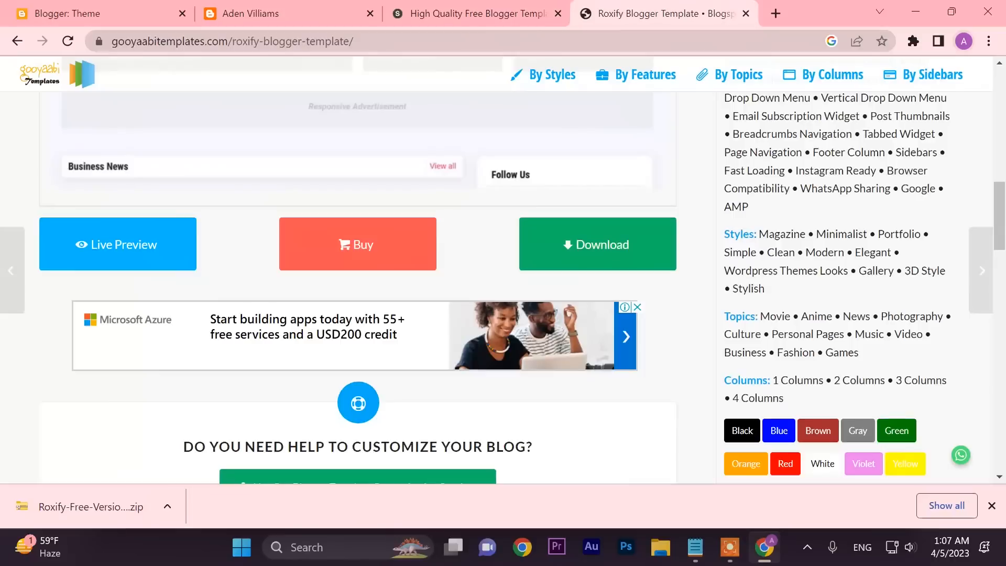
pyautogui.scroll(-15, 493, 262)
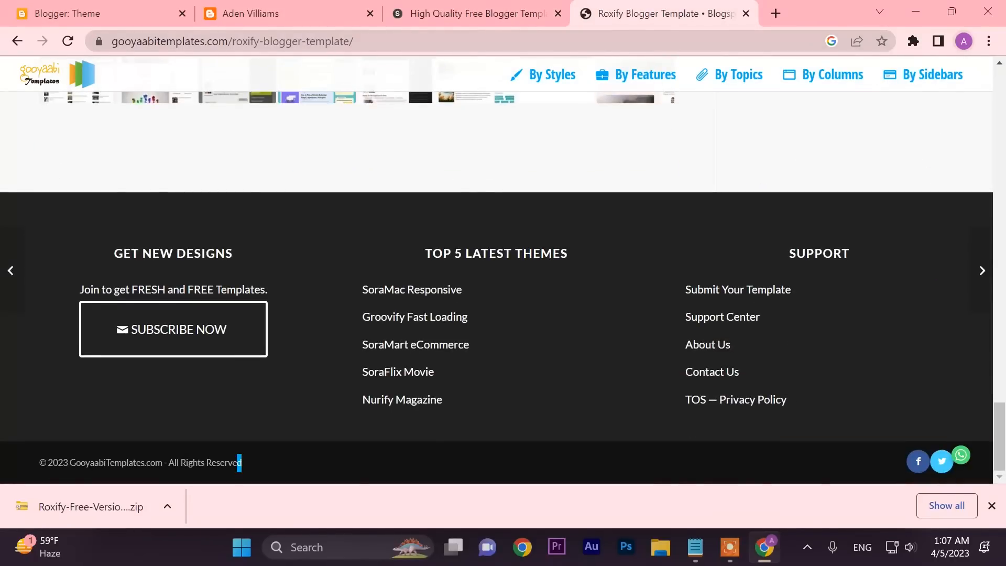
pyautogui.hotkey('ctrl', 'shift', 'Tab')
pyautogui.scroll(-4, 503, 270)
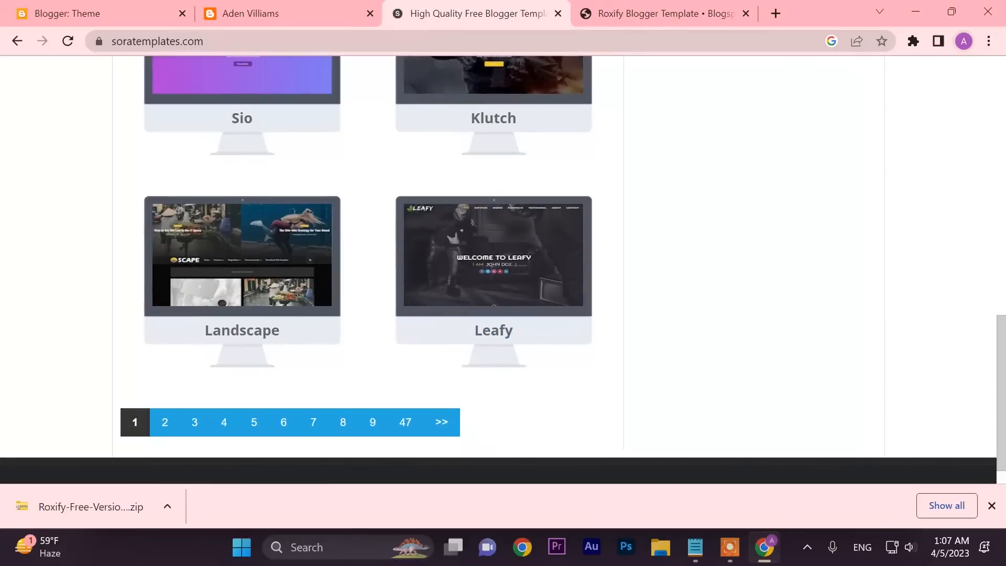
pyautogui.scroll(5, 503, 270)
pyautogui.scroll(-5, 503, 270)
pyautogui.scroll(13, 503, 269)
pyautogui.scroll(-13, 503, 270)
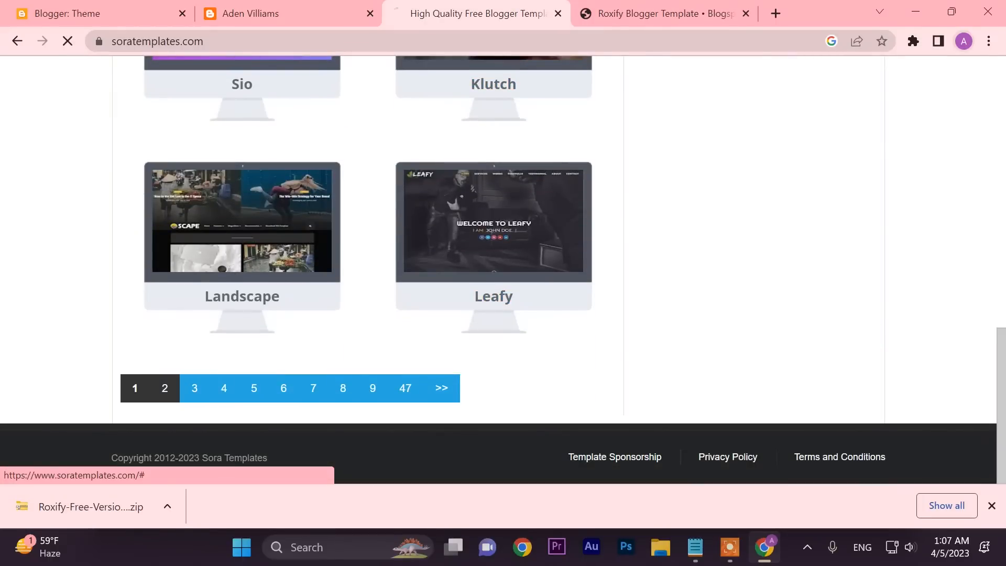
# Browse page 2 of the Sora Templates catalogue.
pyautogui.click(164, 388)
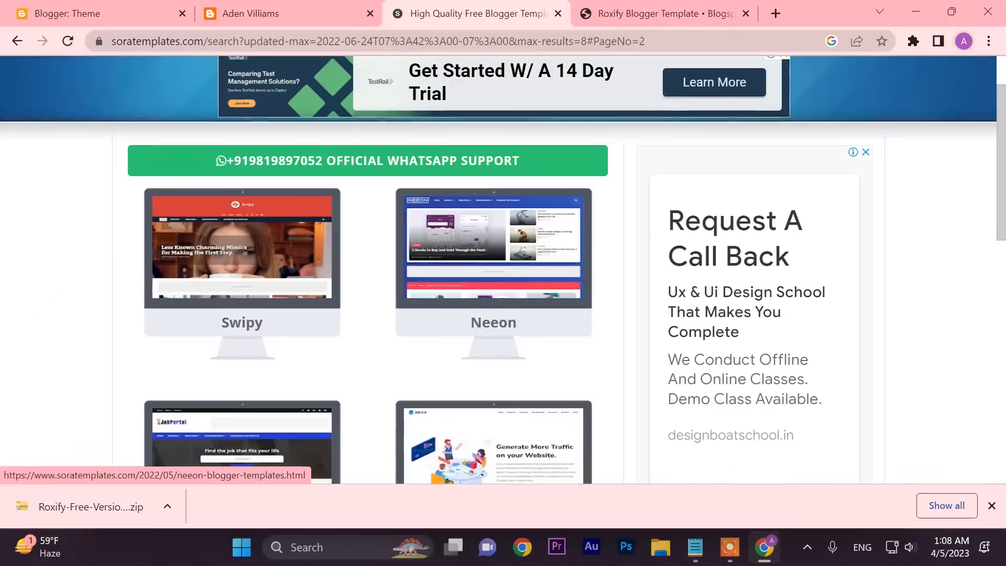
pyautogui.scroll(-6, 511, 286)
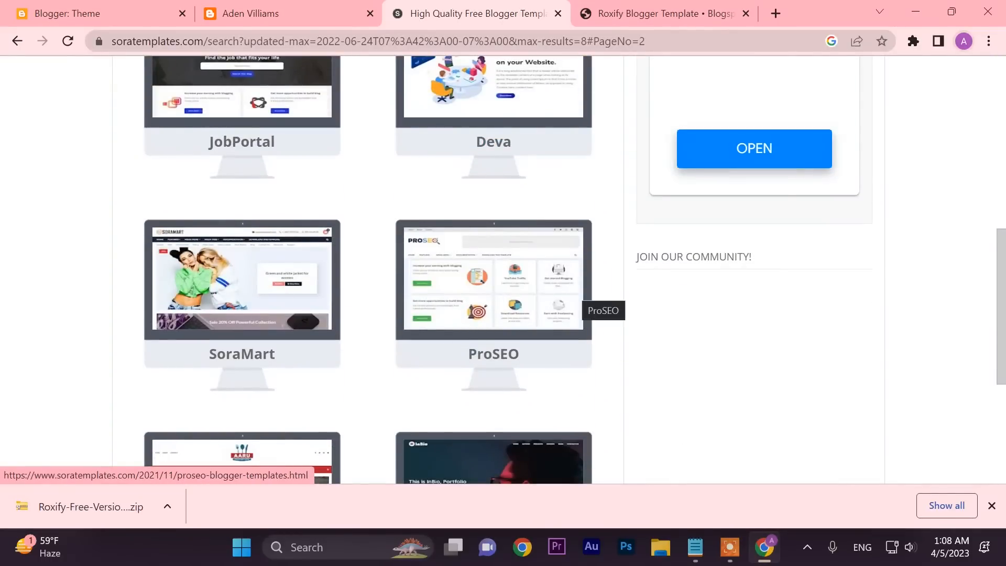
pyautogui.scroll(-3, 579, 307)
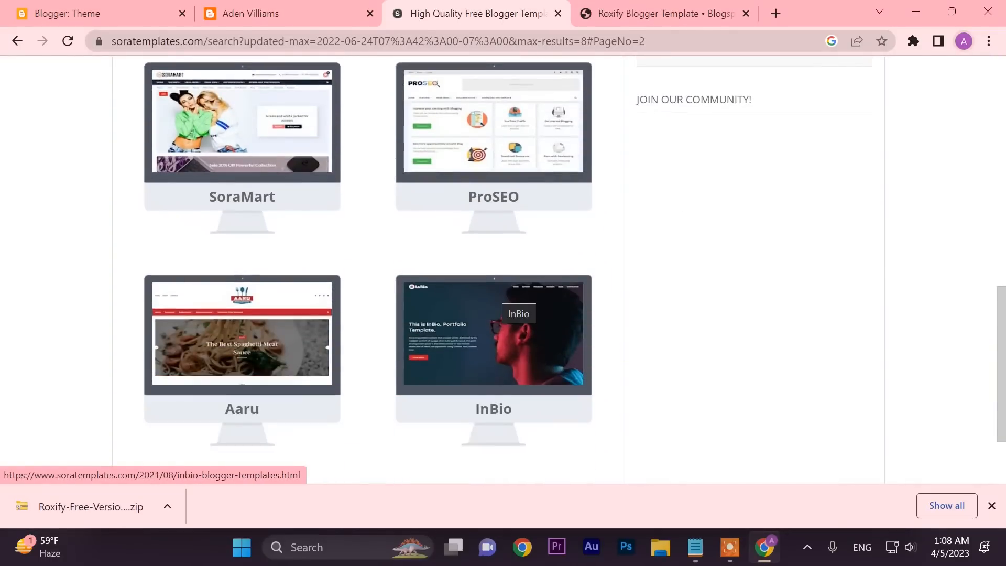
pyautogui.scroll(-3, 511, 302)
pyautogui.scroll(5, 492, 262)
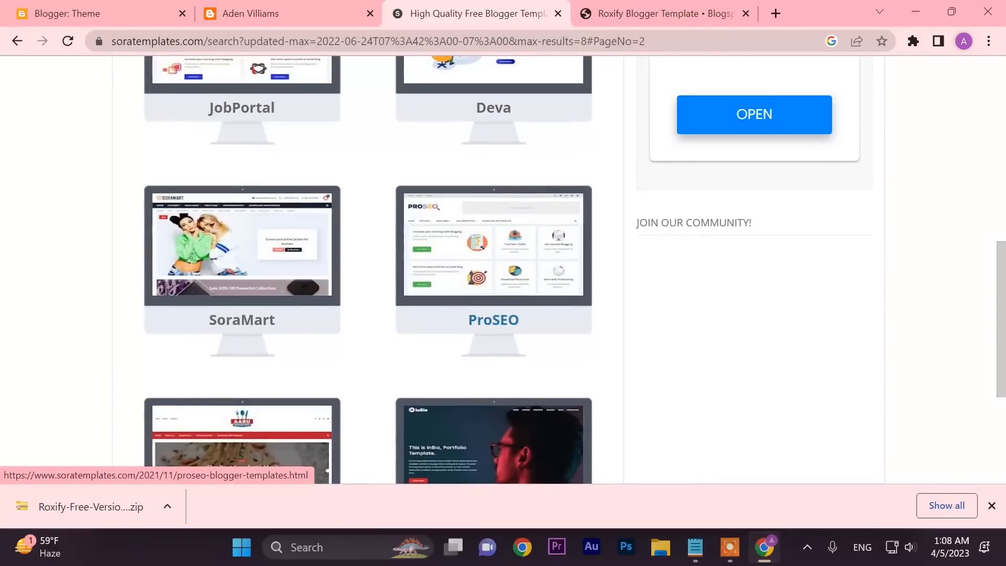
pyautogui.scroll(-4, 356, 262)
pyautogui.scroll(4, 356, 262)
pyautogui.scroll(-4, 357, 262)
# Browse page 3 of the template listings.
pyautogui.click(230, 388)
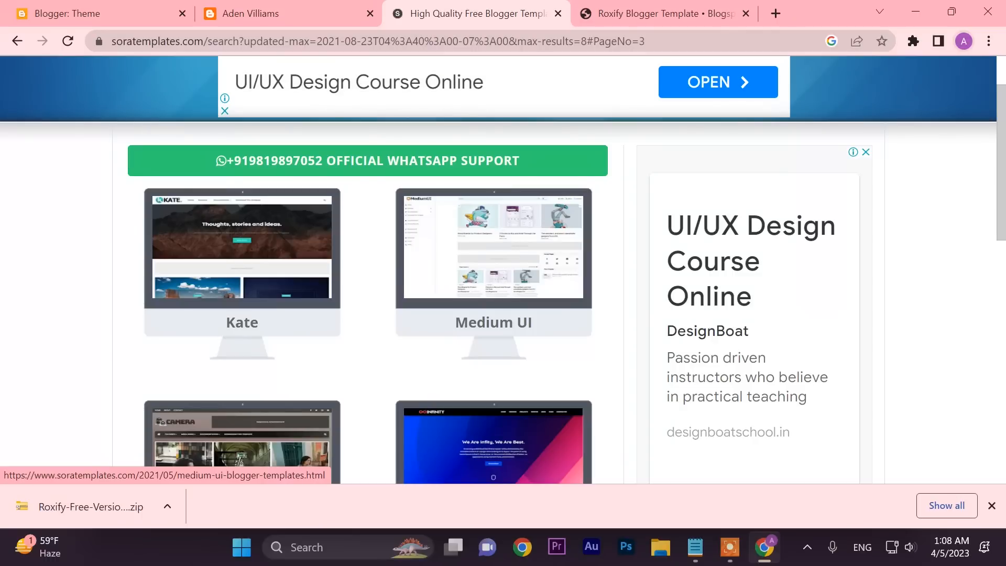
pyautogui.scroll(-6, 419, 220)
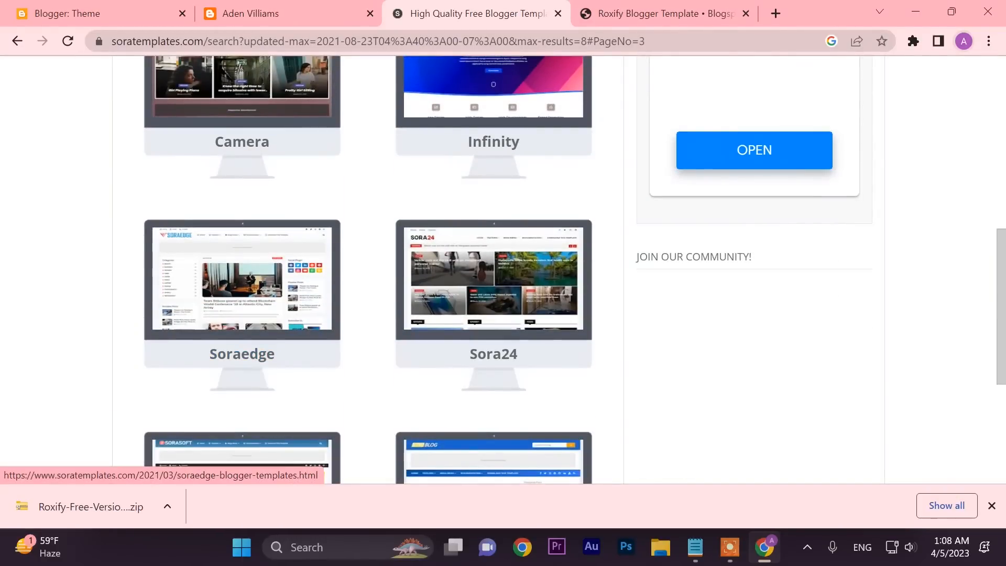
pyautogui.scroll(-3, 241, 315)
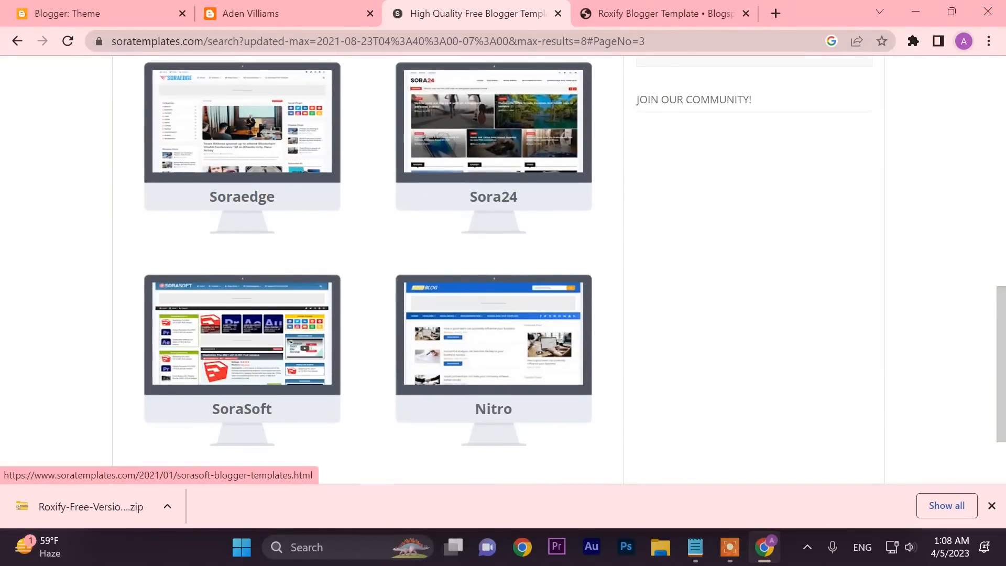
pyautogui.scroll(1, 241, 283)
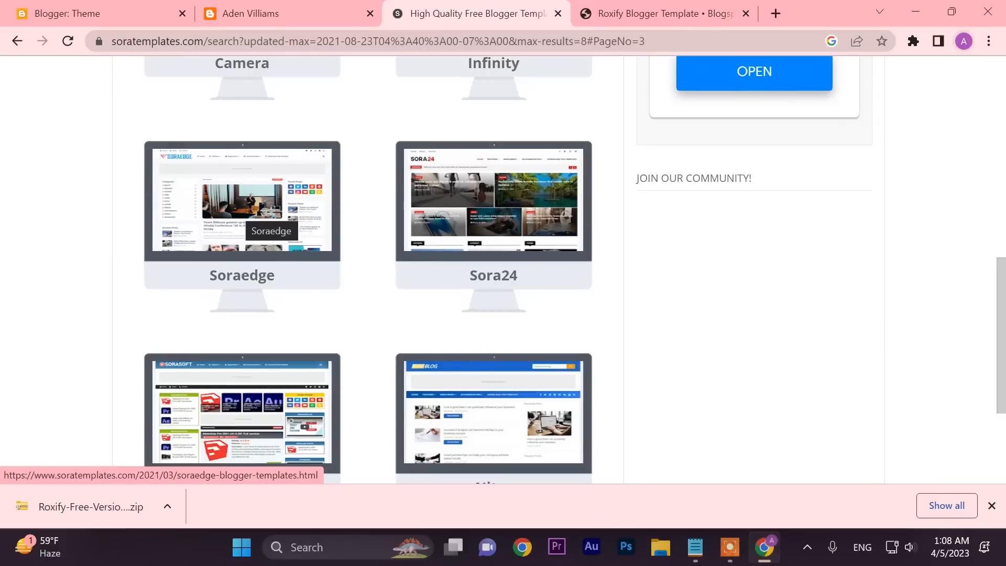
pyautogui.scroll(-3, 261, 264)
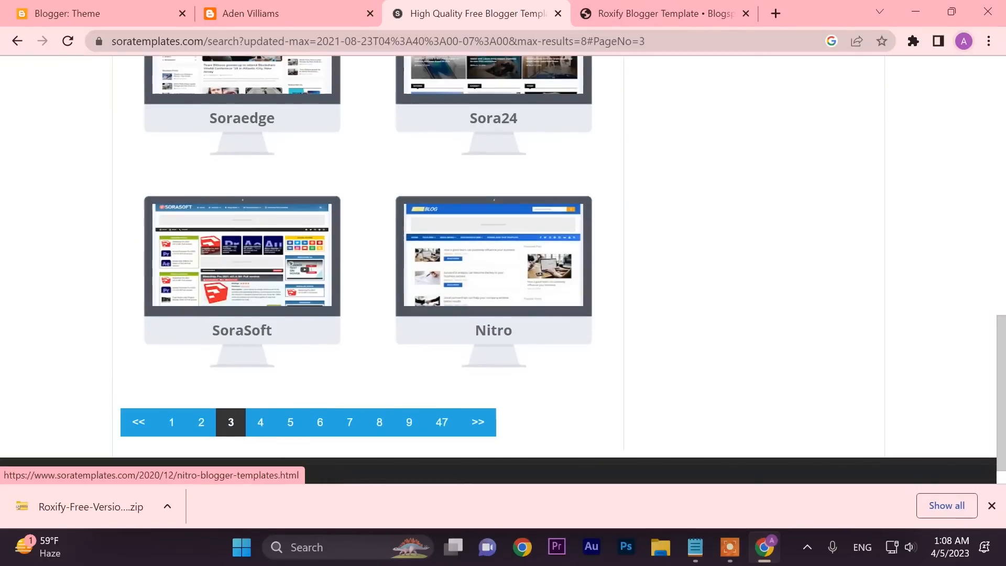
pyautogui.scroll(6, 260, 422)
pyautogui.scroll(-6, 260, 388)
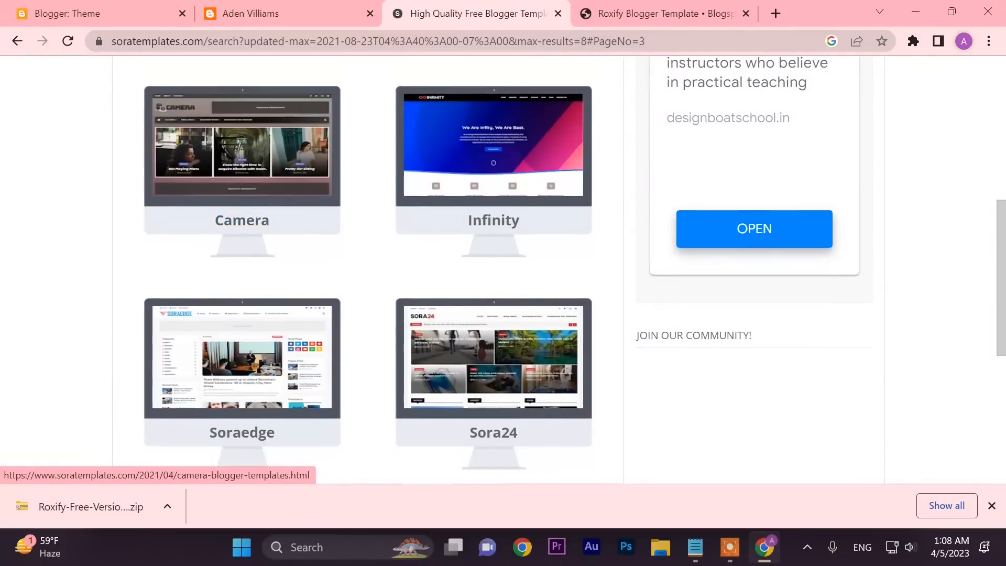
# Look through pages 4 and 5 of the template listings.
pyautogui.click(261, 388)
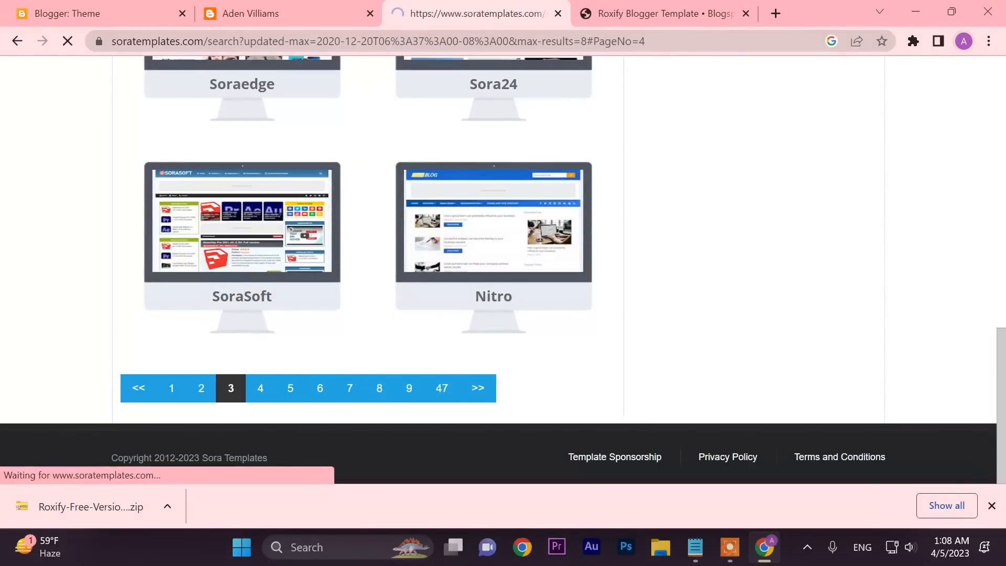
pyautogui.scroll(-10, 492, 336)
pyautogui.scroll(-2, 492, 283)
pyautogui.scroll(3, 492, 282)
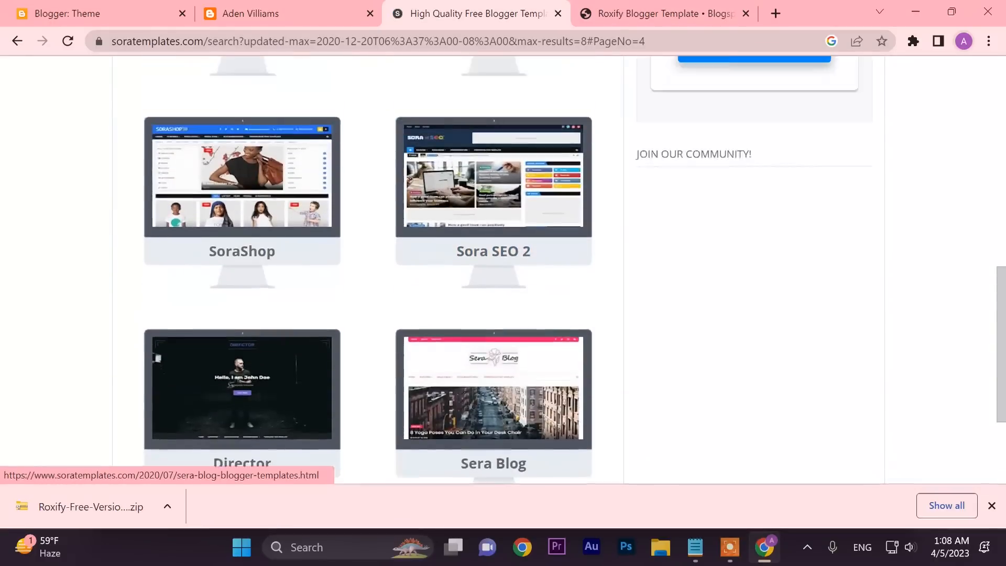
pyautogui.scroll(-1, 492, 283)
pyautogui.scroll(-3, 290, 388)
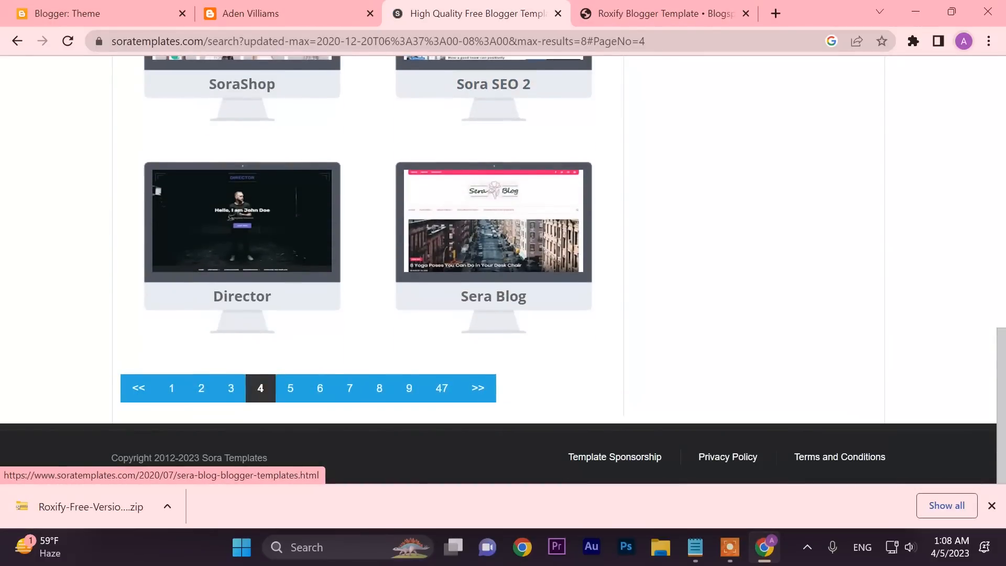
pyautogui.click(290, 388)
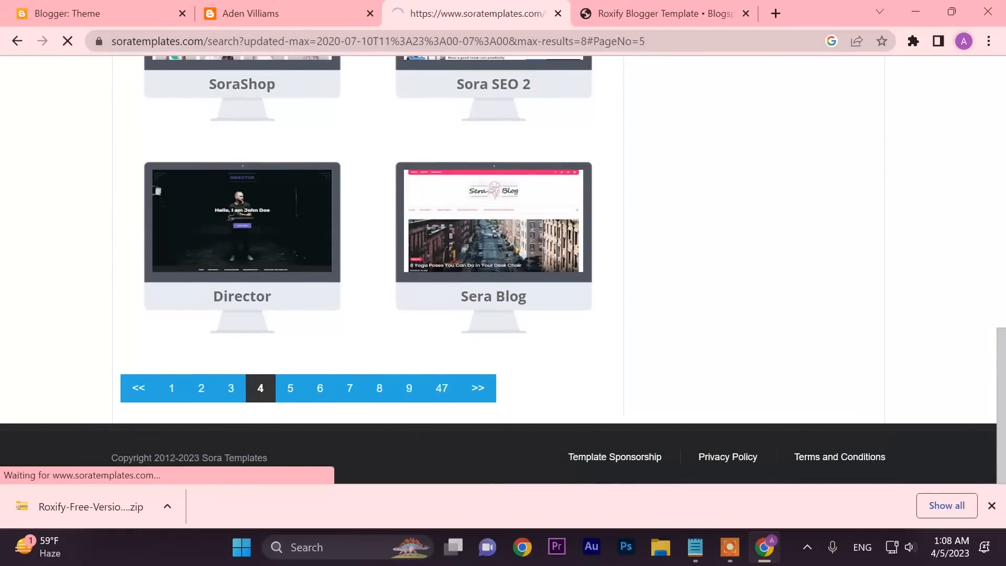
pyautogui.scroll(-7, 291, 388)
pyautogui.scroll(3, 290, 387)
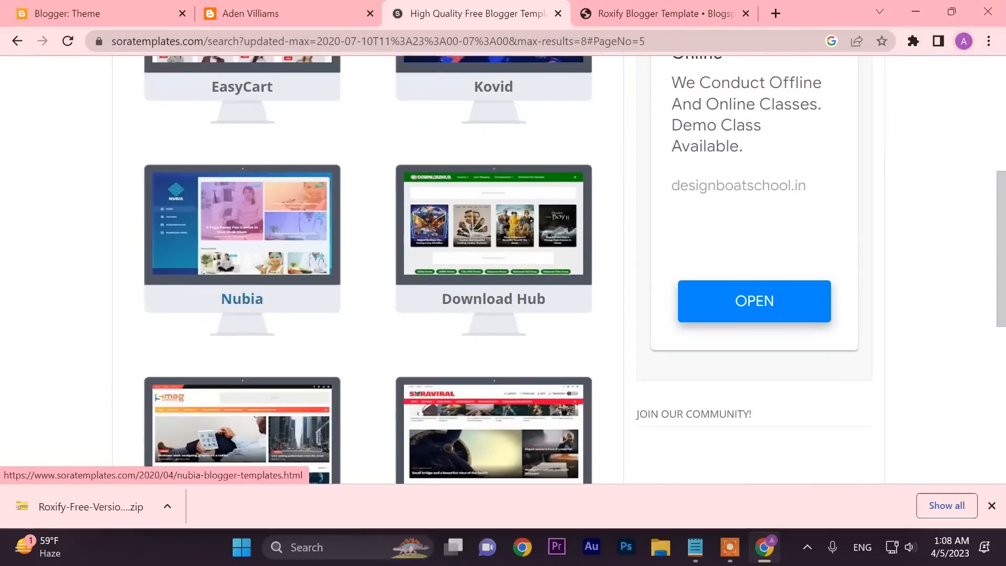
pyautogui.scroll(-7, 319, 388)
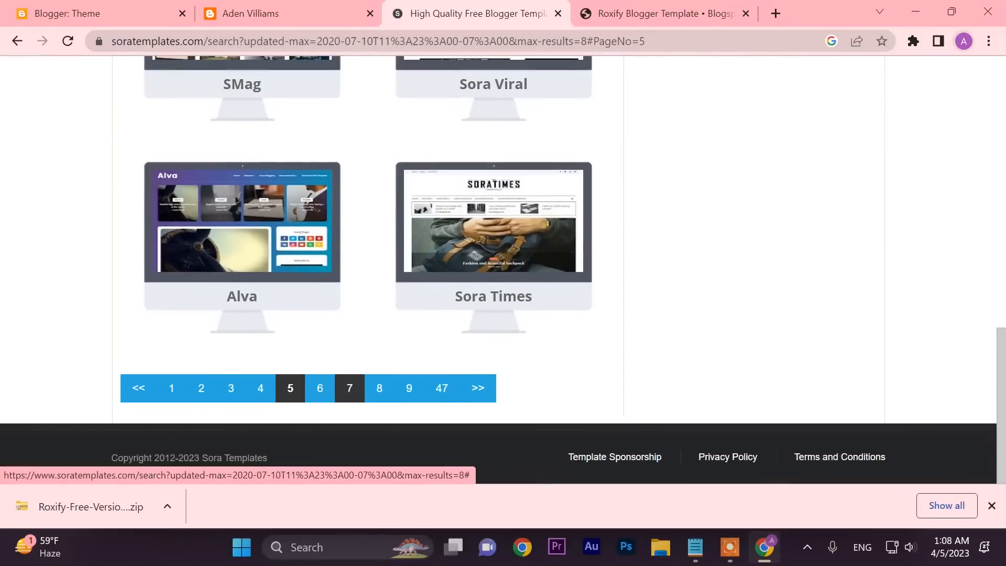
# Go to page 7 and open the Blog Coupon template page, dismissing the ad.
pyautogui.click(349, 388)
pyautogui.scroll(-5, 294, 294)
pyautogui.scroll(-3, 254, 251)
pyautogui.scroll(4, 241, 294)
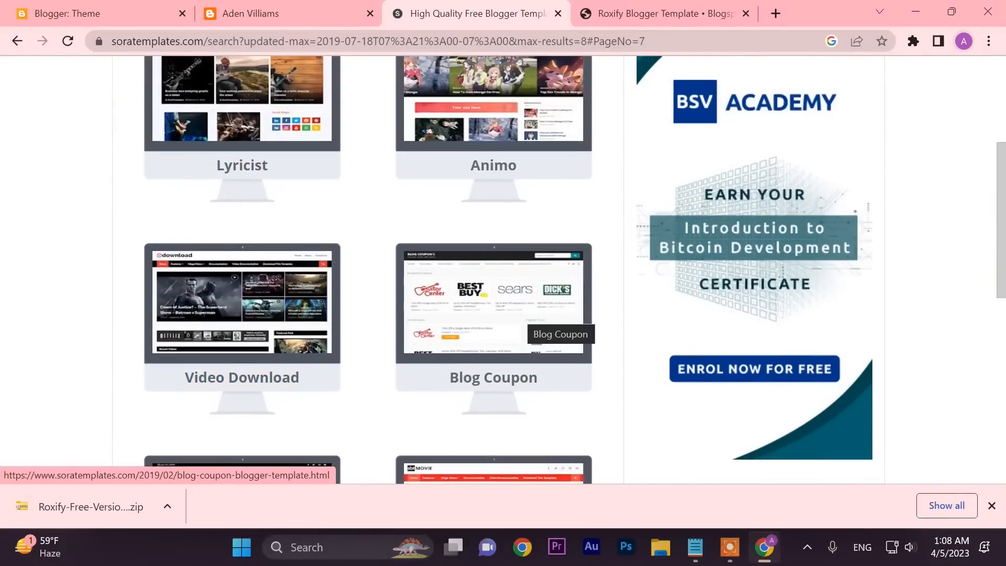
pyautogui.scroll(-1, 545, 322)
pyautogui.click(494, 236)
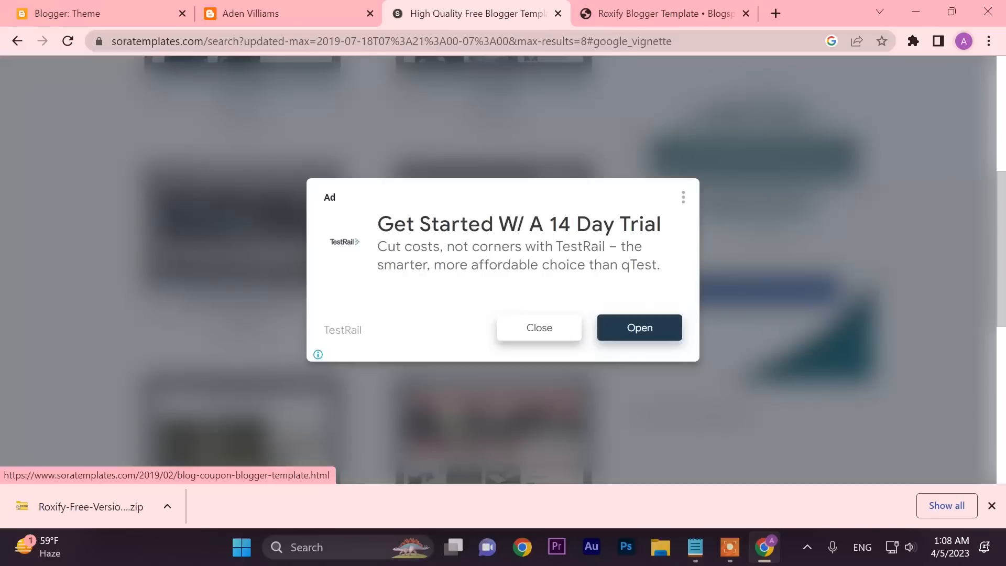
pyautogui.click(552, 324)
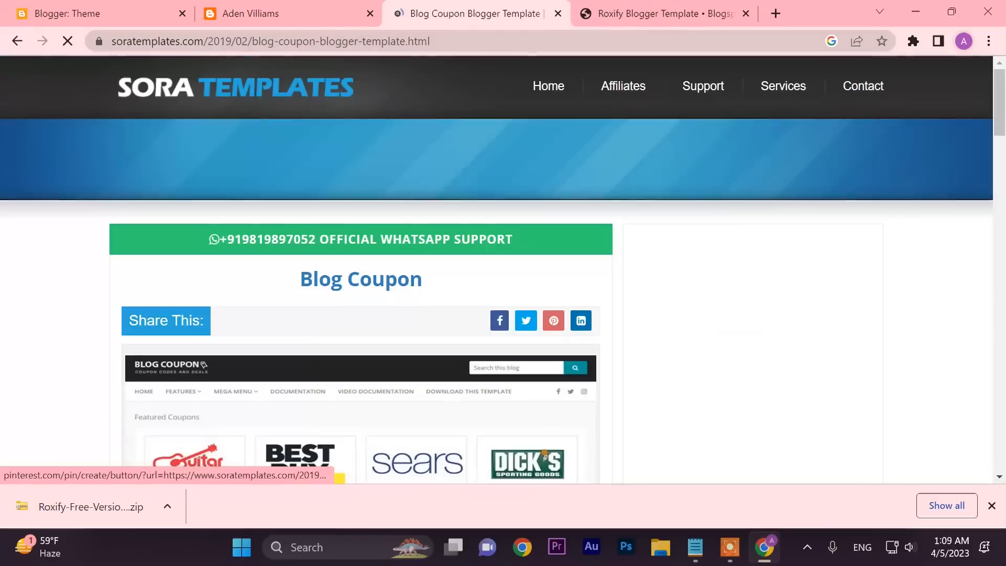
pyautogui.scroll(-3, 551, 324)
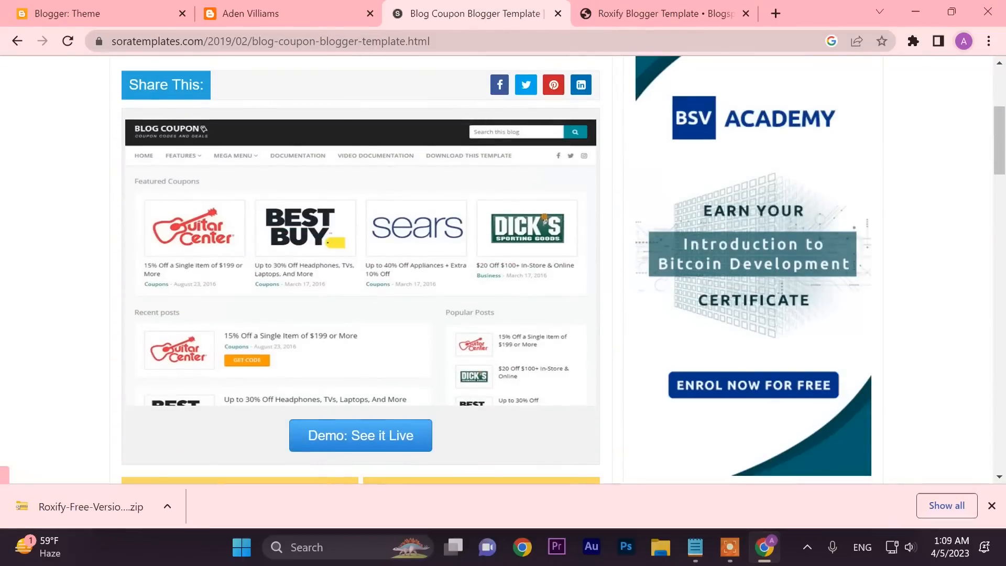
# Download Blog-Coupon-Free-Version-2.0.zip, then show the Roxify zip in the Downloads folder.
pyautogui.scroll(-6, 361, 269)
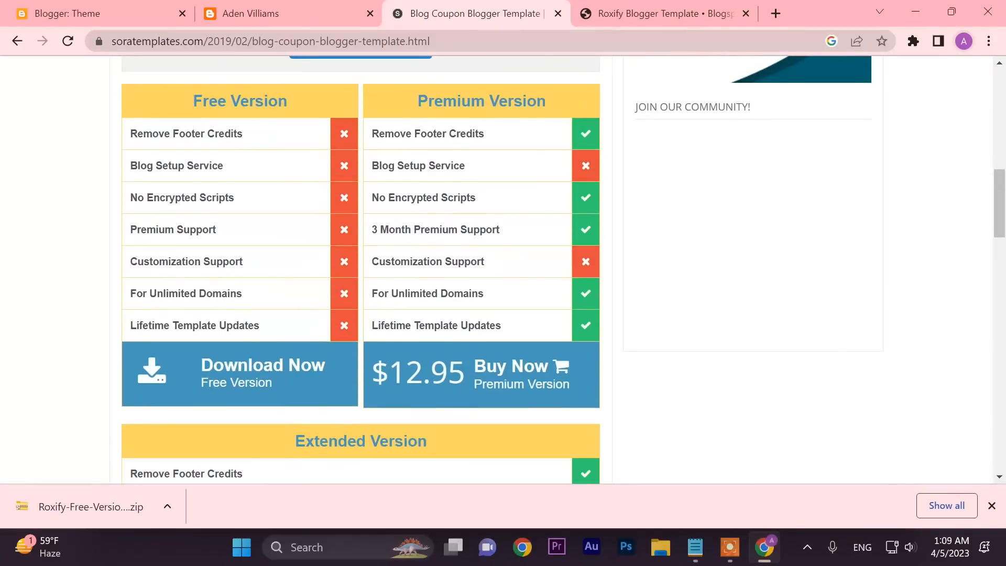
pyautogui.click(239, 373)
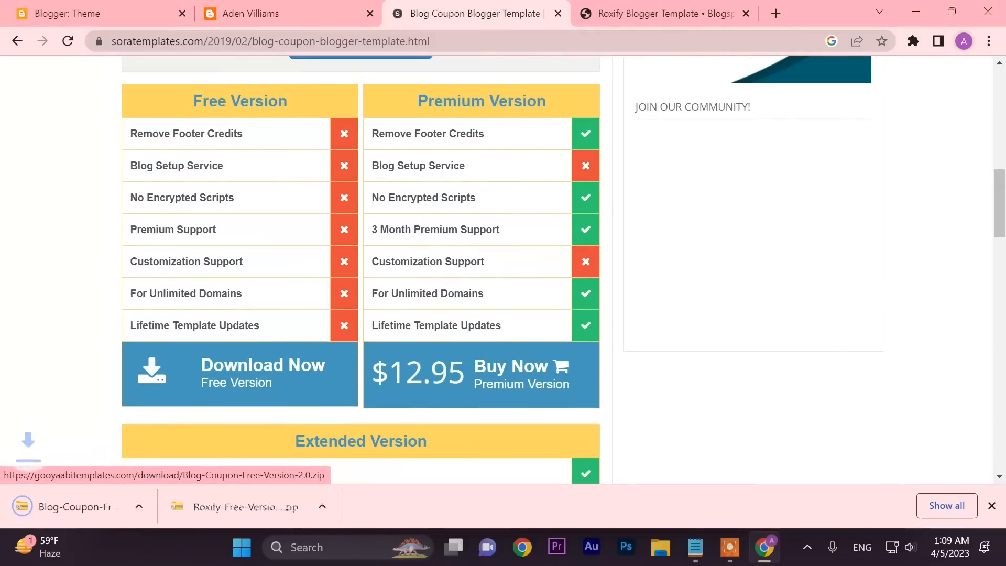
pyautogui.click(350, 506)
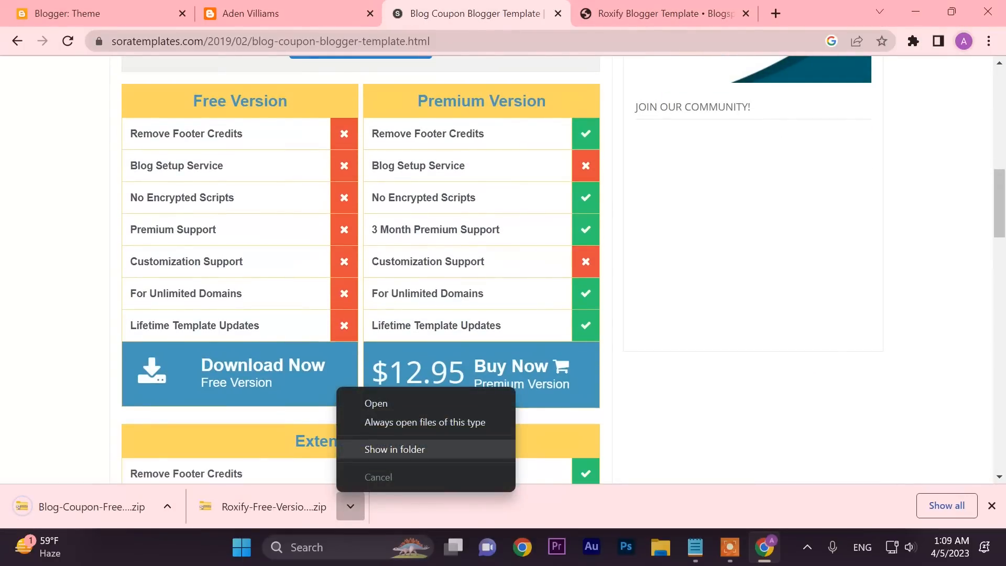
pyautogui.click(395, 449)
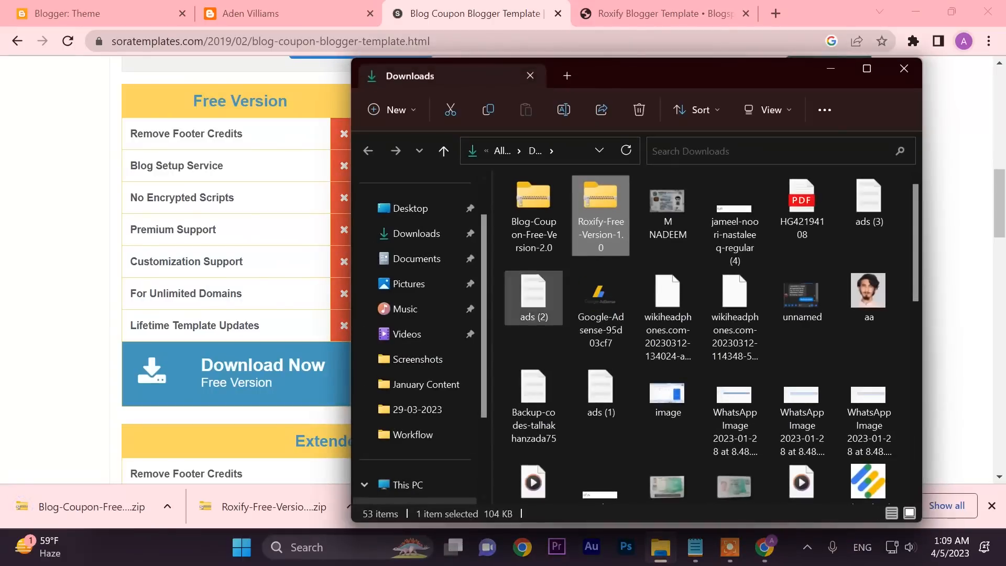
# Copy the Roxify-Free-Version-1.0 zip and go to the Desktop.
pyautogui.rightClick(592, 221)
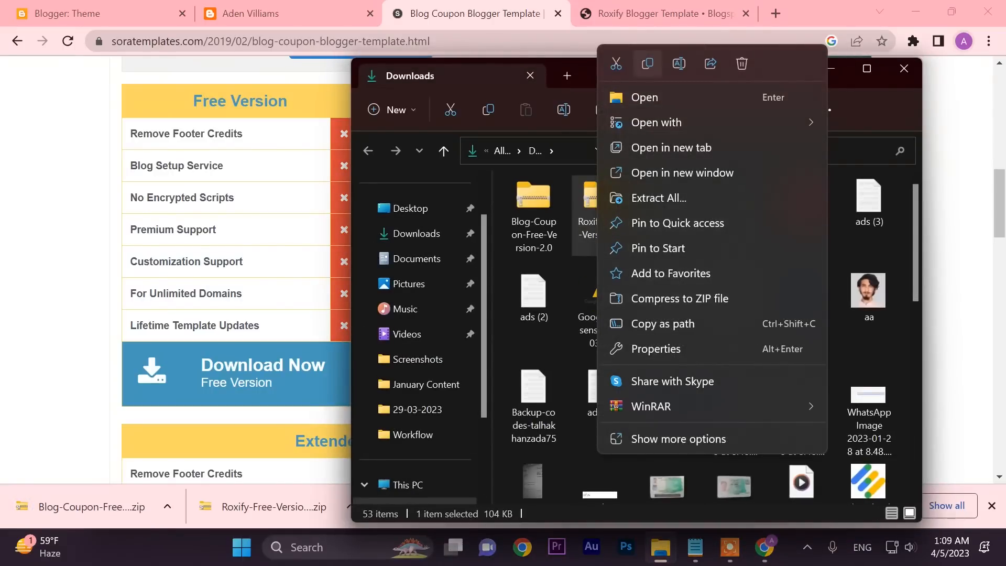
pyautogui.click(648, 63)
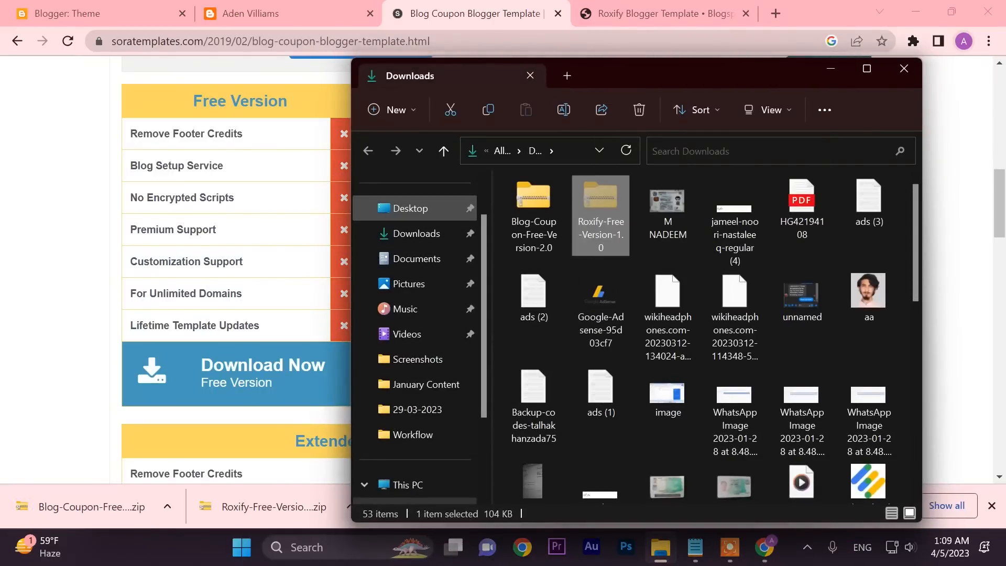
pyautogui.click(409, 208)
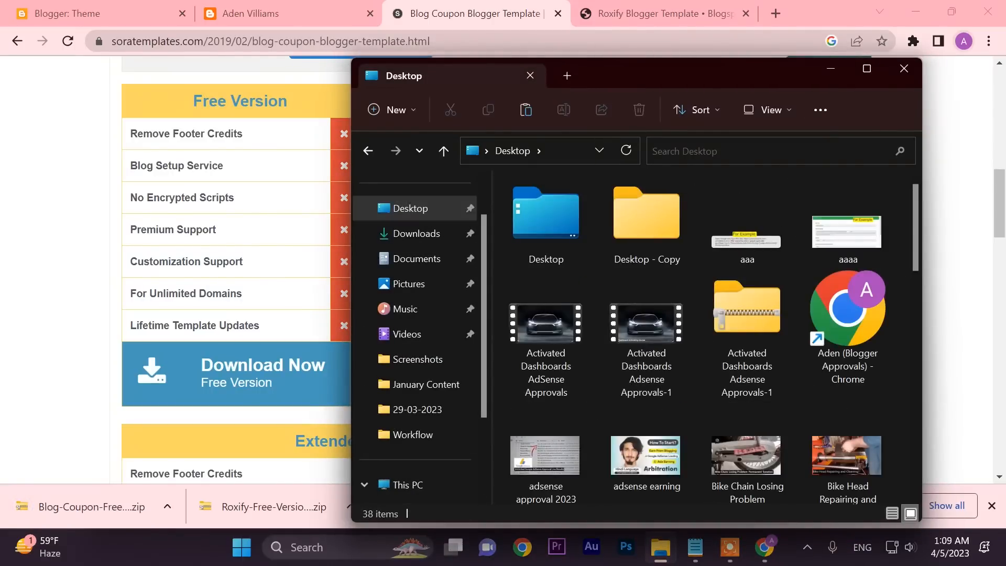
# Create a new Desktop folder named blogger and open it.
pyautogui.rightClick(702, 209)
pyautogui.click(779, 397)
pyautogui.moveTo(771, 365)
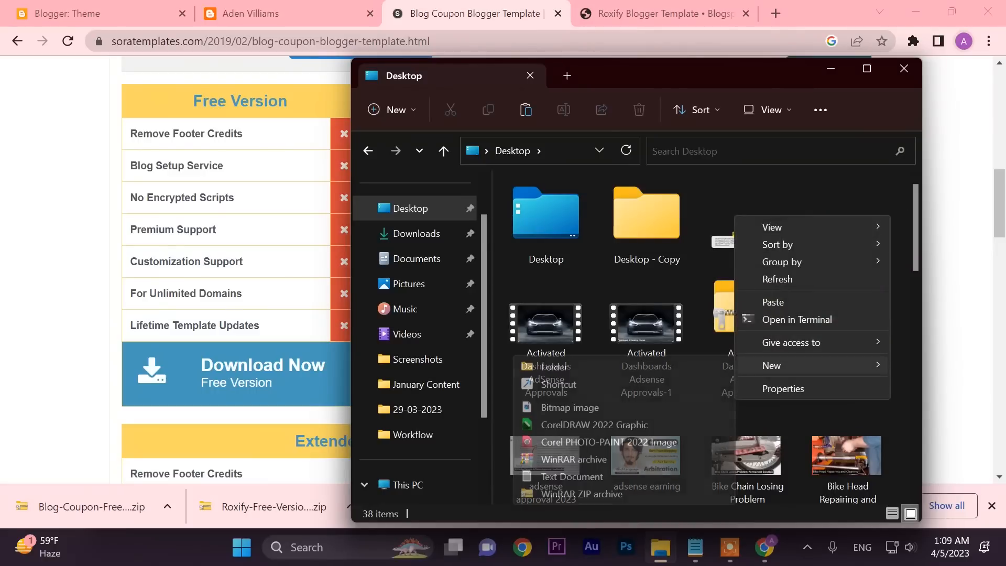
pyautogui.click(555, 366)
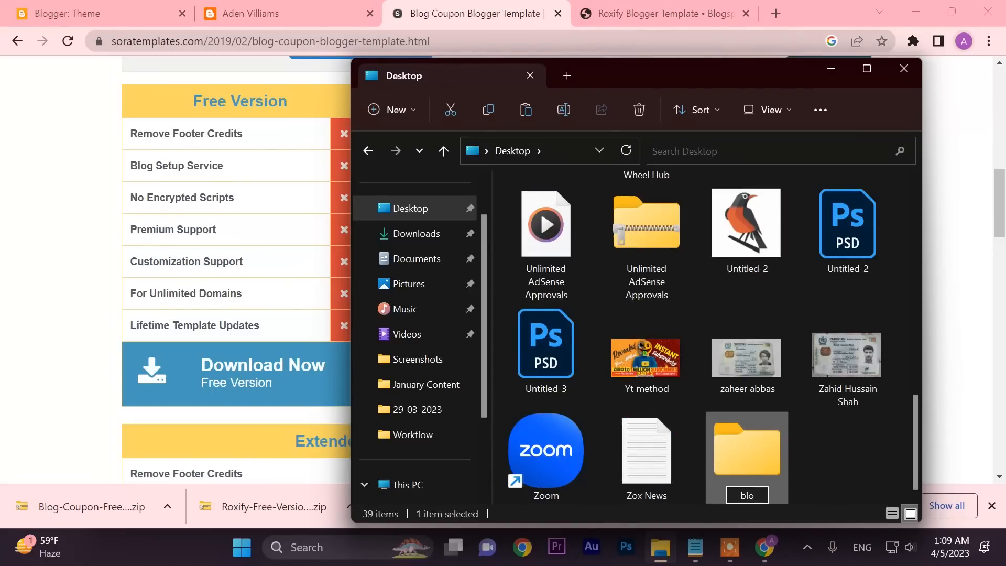
pyautogui.press('Return')
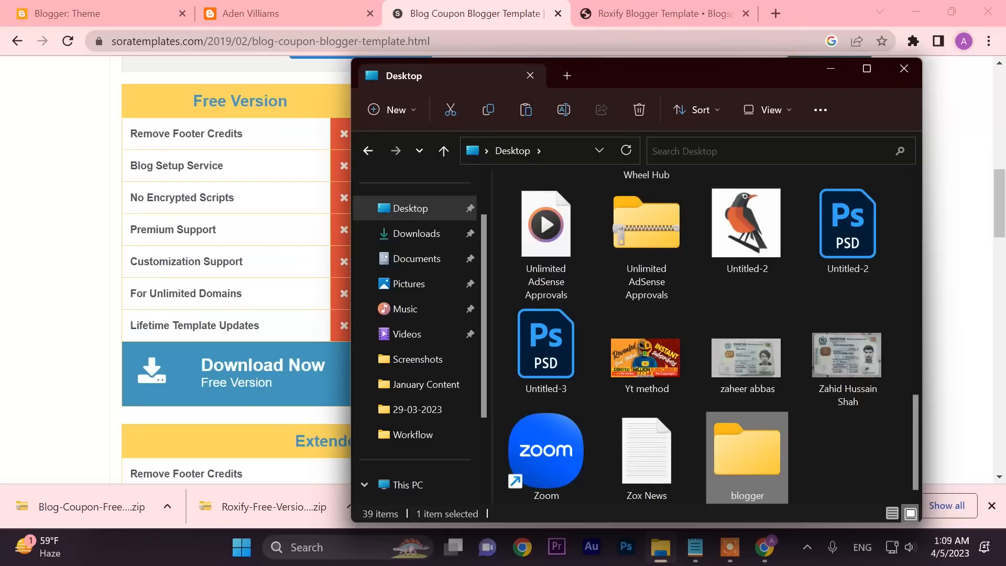
pyautogui.press('Return')
# Paste the Roxify zip into blogger and maximize the window.
pyautogui.rightClick(663, 375)
pyautogui.click(673, 355)
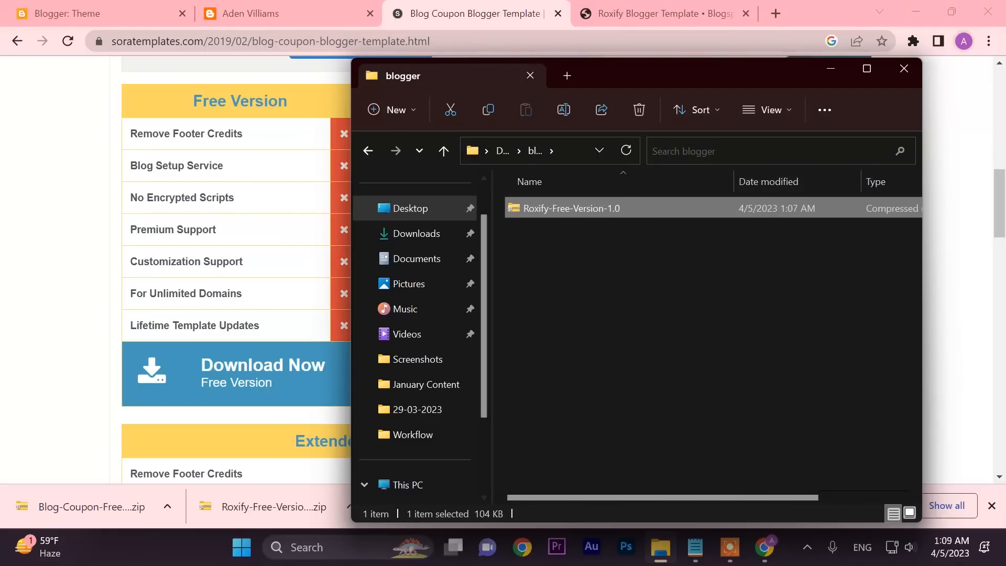
pyautogui.click(868, 69)
# Extract the Roxify zip into blogger and open the extracted Roxify-Free-Version-1.0 folder.
pyautogui.rightClick(500, 146)
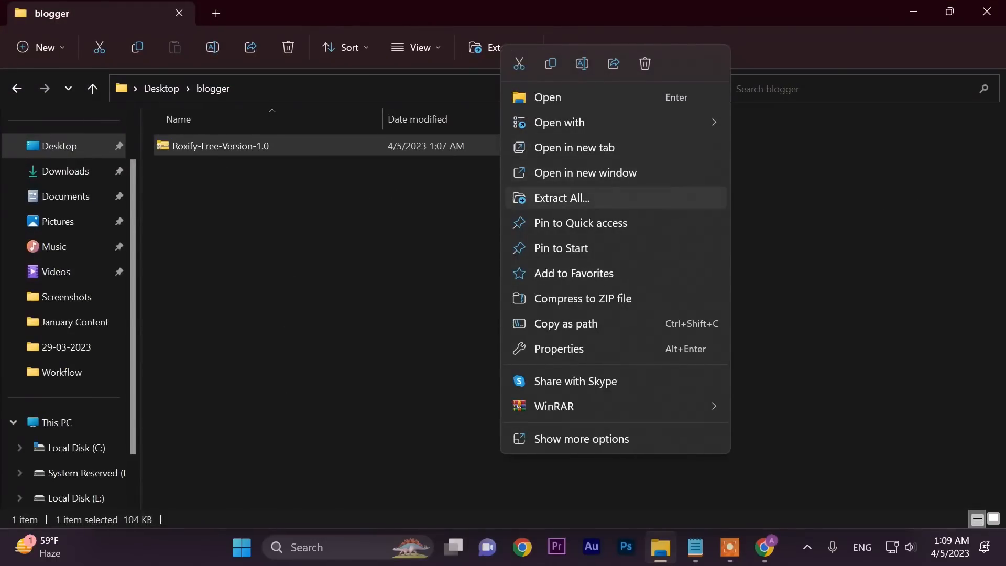
pyautogui.click(562, 197)
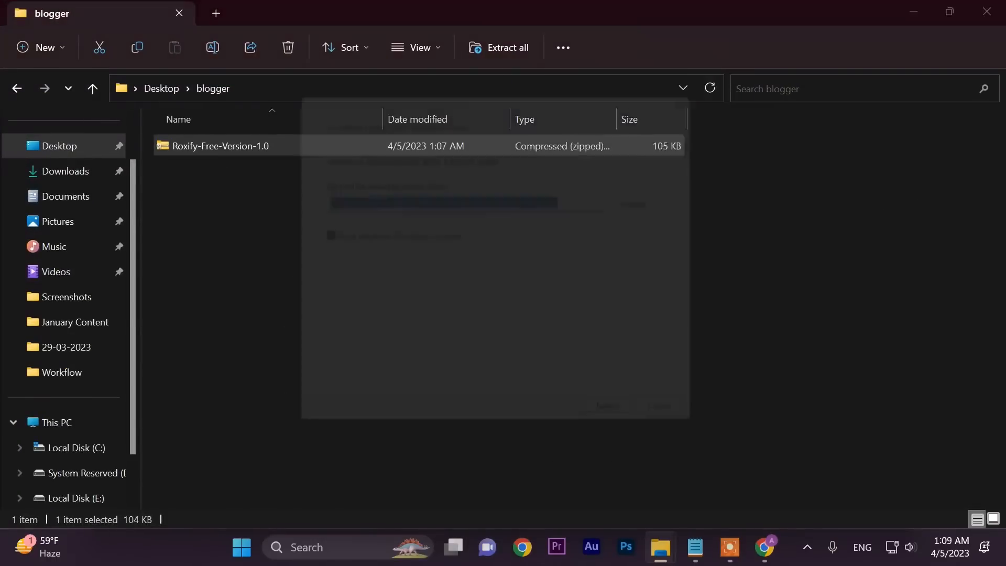
pyautogui.press('Return')
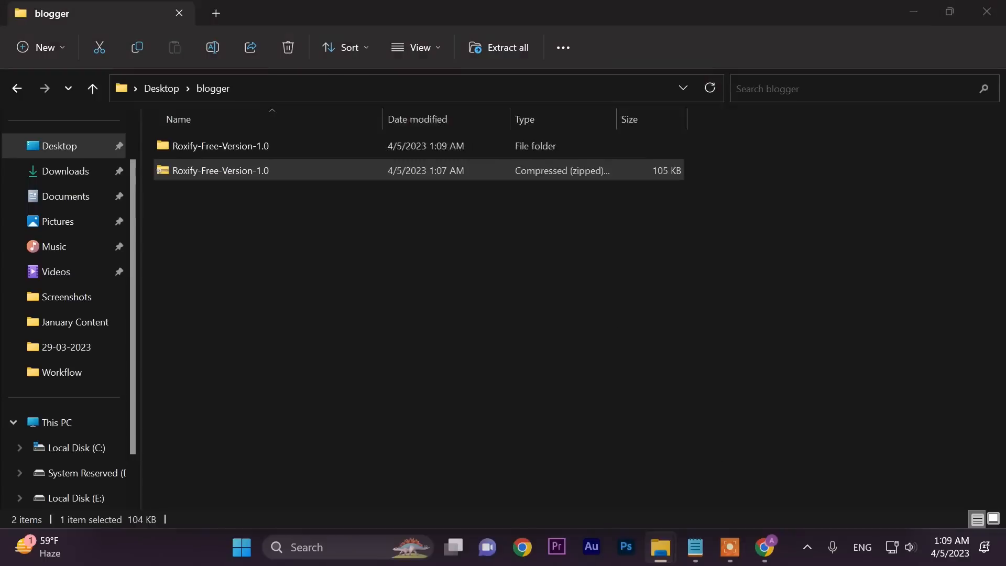
pyautogui.hotkey('alt', 'F4')
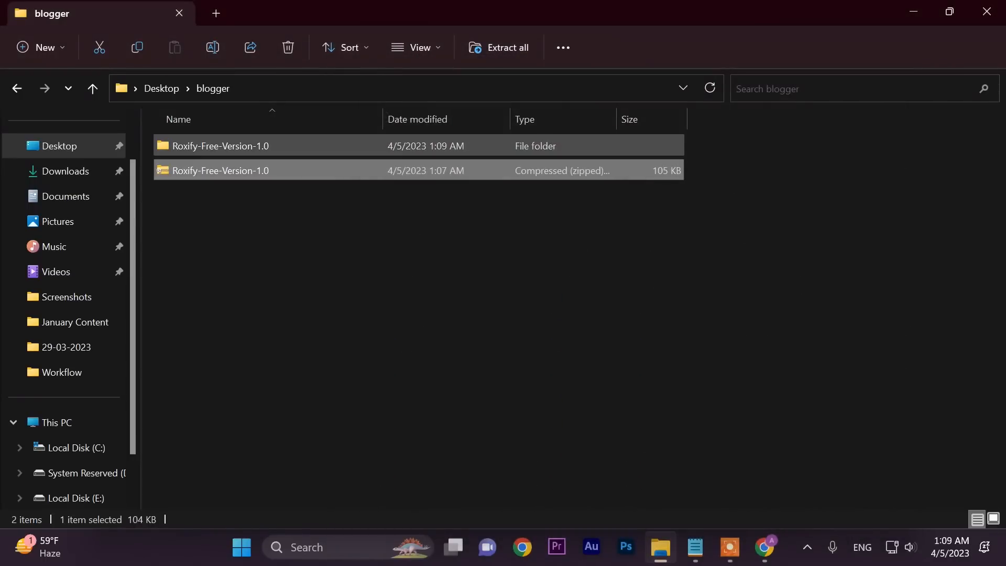
pyautogui.doubleClick(220, 147)
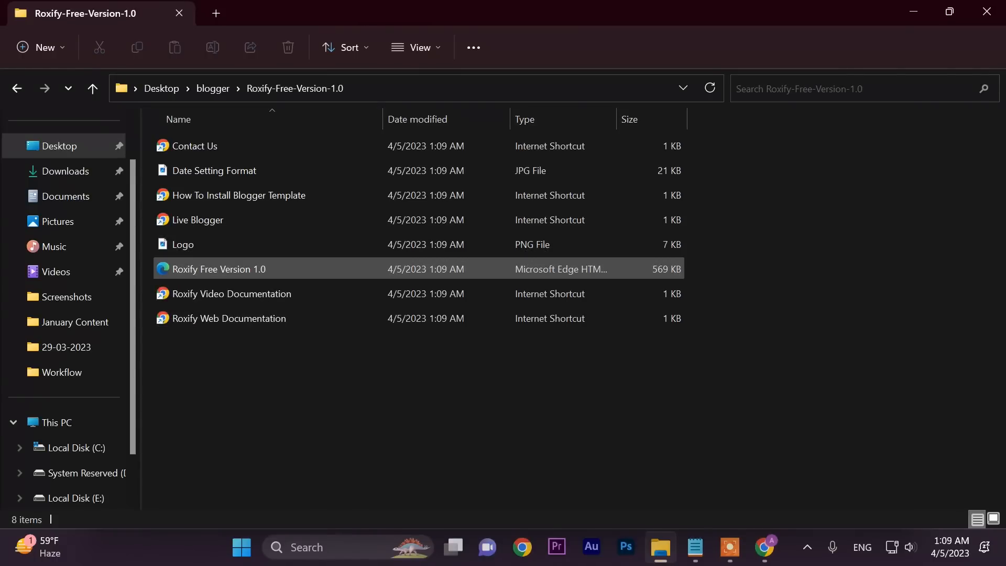
# Check the Roxify Free Version 1.0 file's properties, a 568 KB XML template.
pyautogui.rightClick(262, 269)
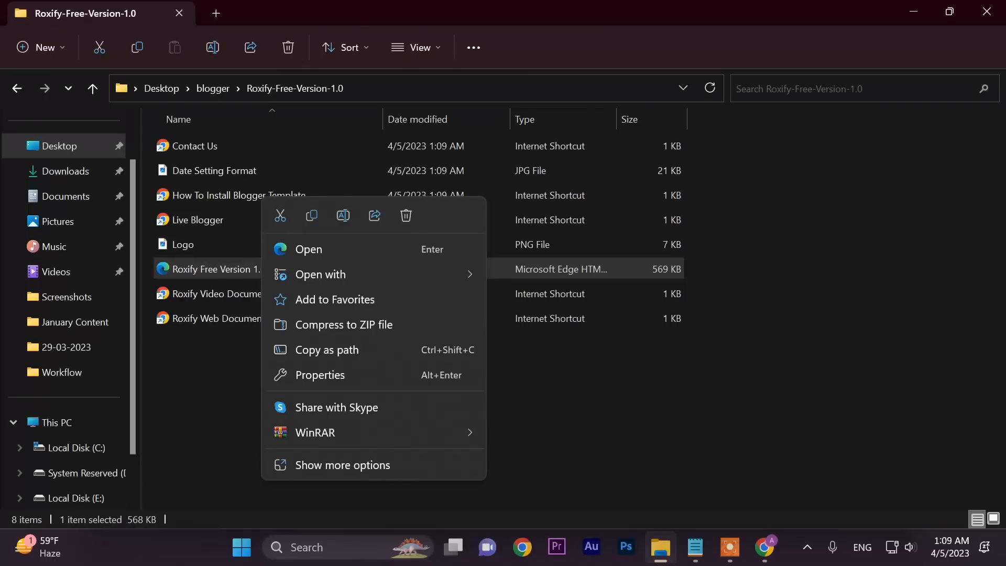
pyautogui.click(335, 465)
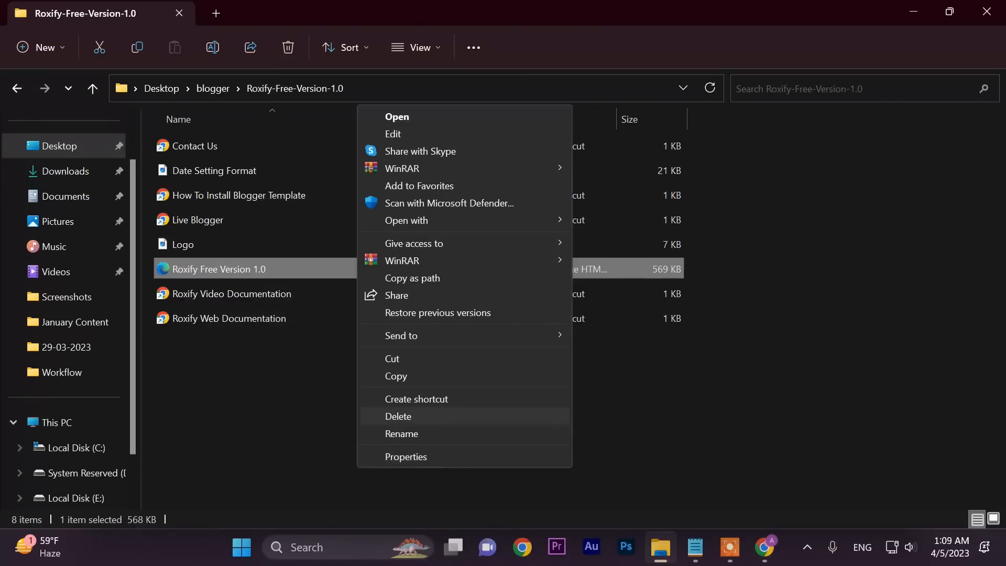
pyautogui.click(398, 456)
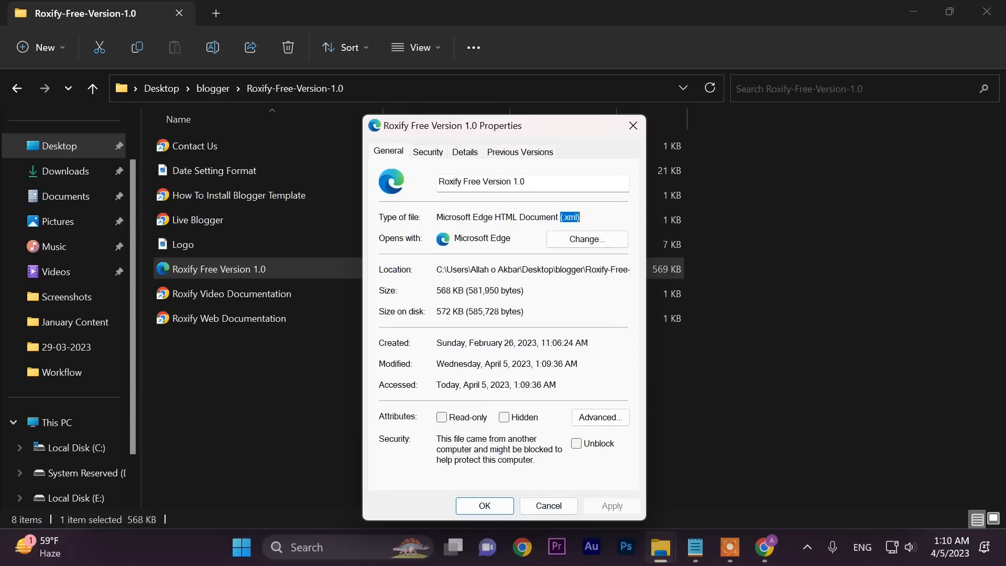
pyautogui.click(633, 126)
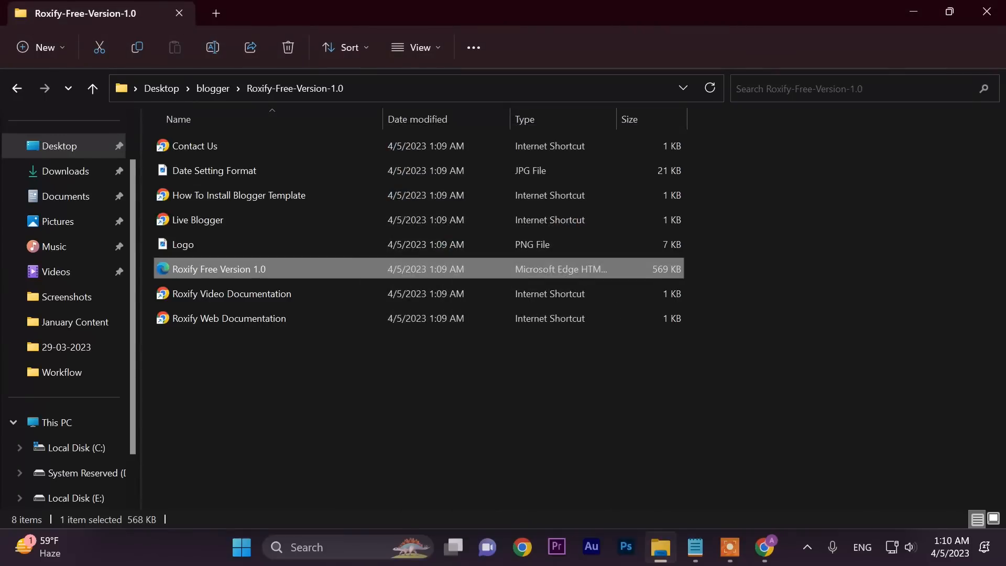
# Open the Roxify template file in Notepad, then return to Blogger's Theme page in Chrome.
pyautogui.rightClick(270, 270)
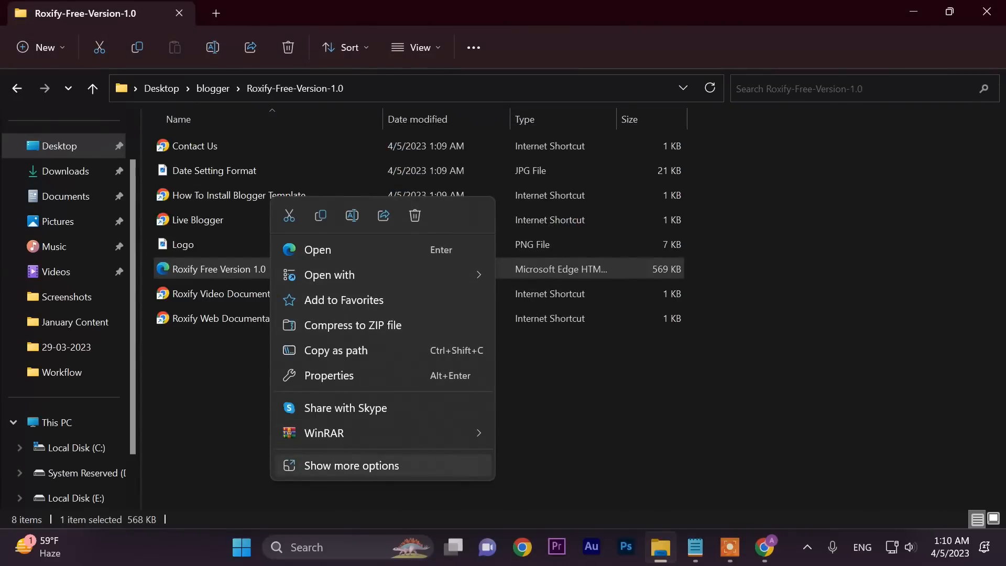
pyautogui.click(351, 465)
pyautogui.click(394, 138)
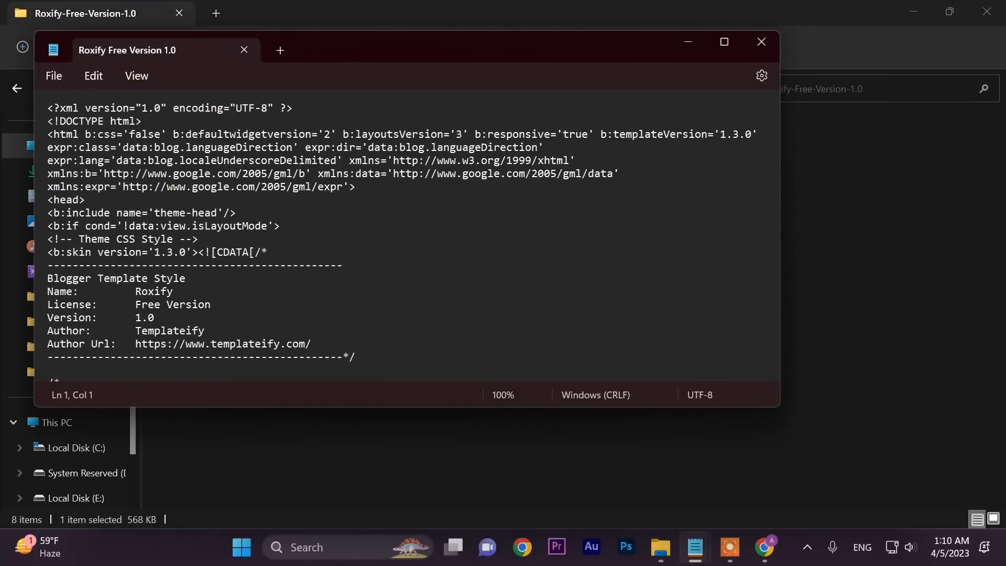
pyautogui.moveTo(694, 547)
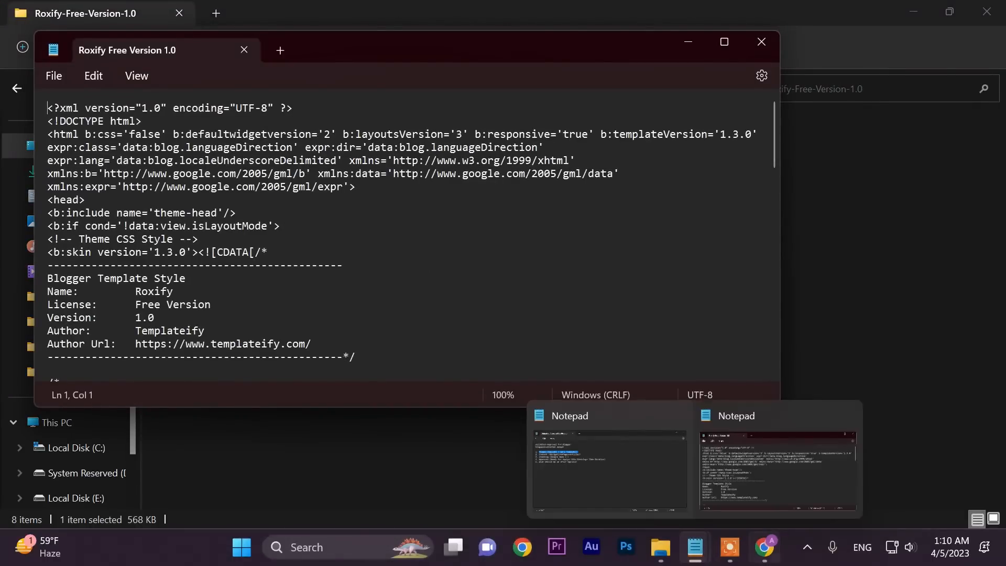
pyautogui.click(764, 547)
pyautogui.click(99, 13)
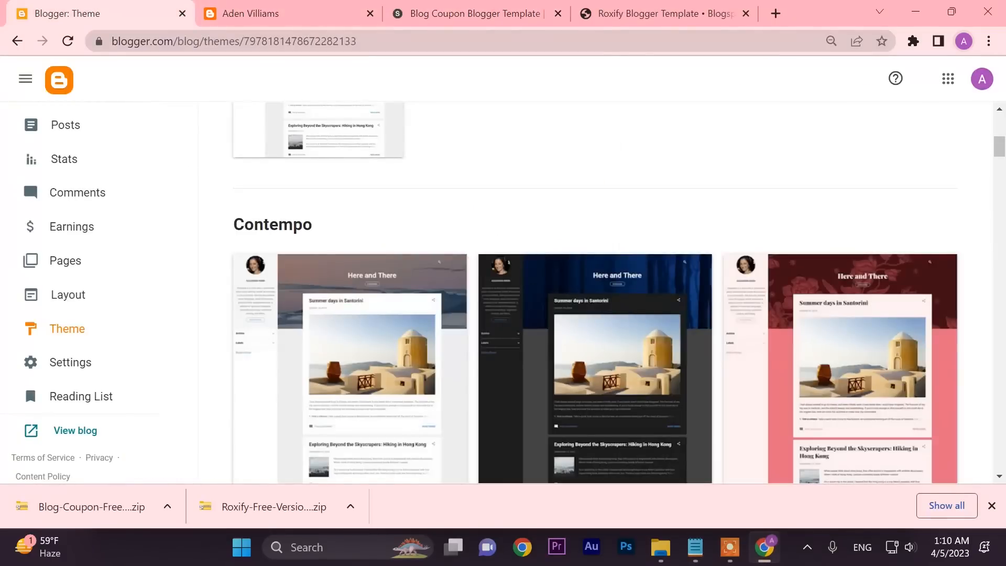
# Open the current theme's dropdown, start Restore, then cancel it.
pyautogui.scroll(5, 596, 293)
pyautogui.scroll(-3, 596, 292)
pyautogui.click(496, 208)
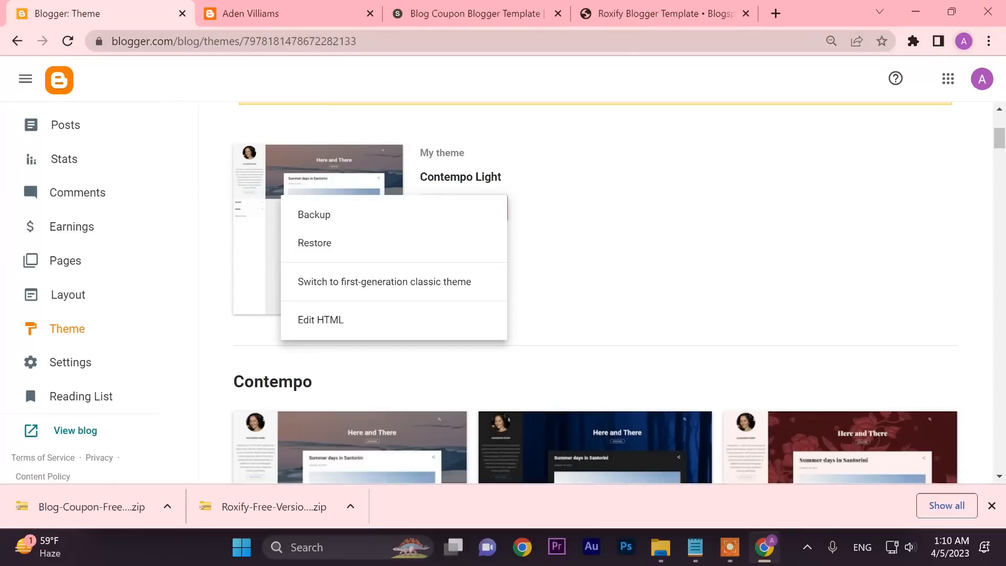
pyautogui.click(314, 242)
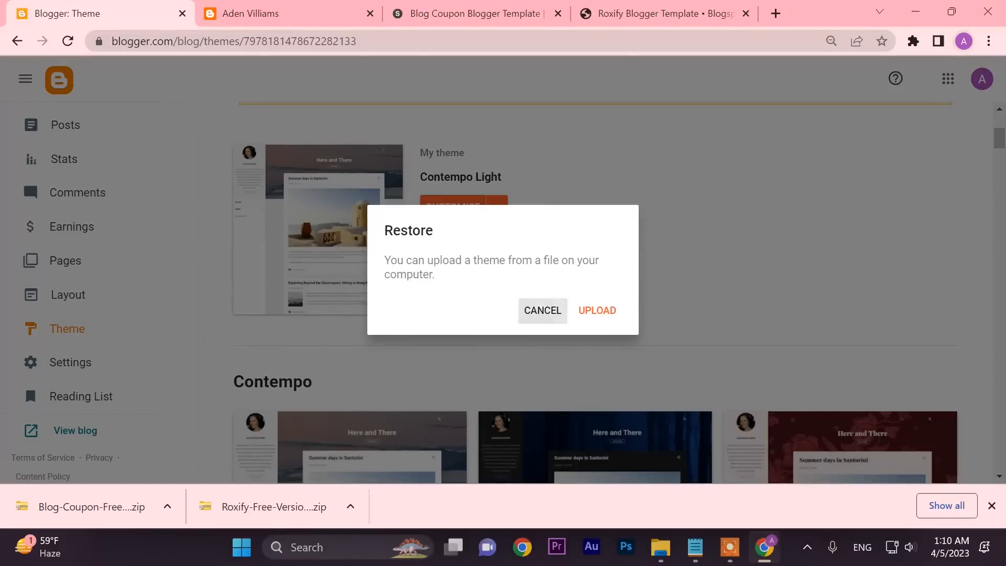
pyautogui.click(542, 310)
# Open Edit HTML for the Contempo Light theme and bring the Roxify Notepad window forward.
pyautogui.click(496, 206)
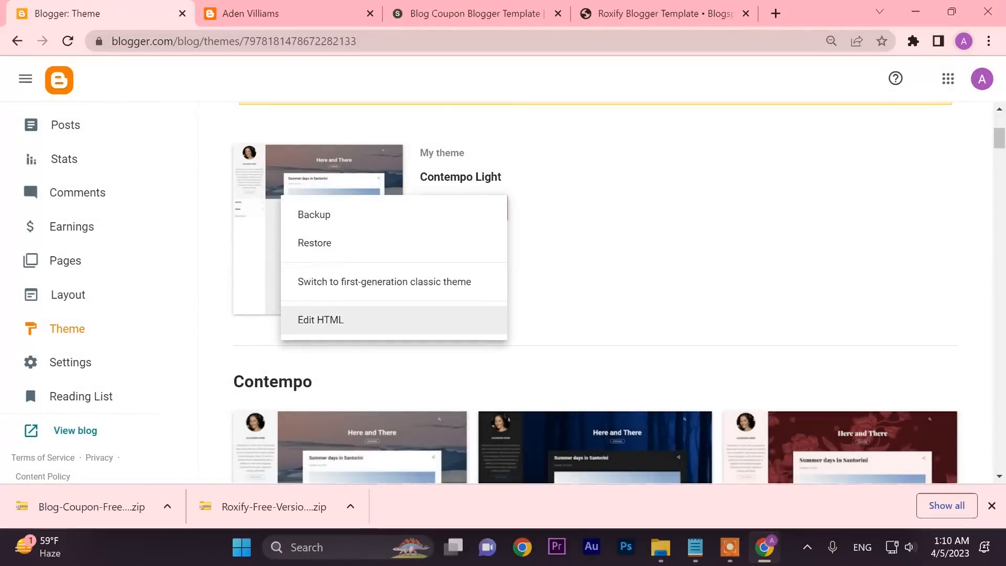
pyautogui.click(321, 320)
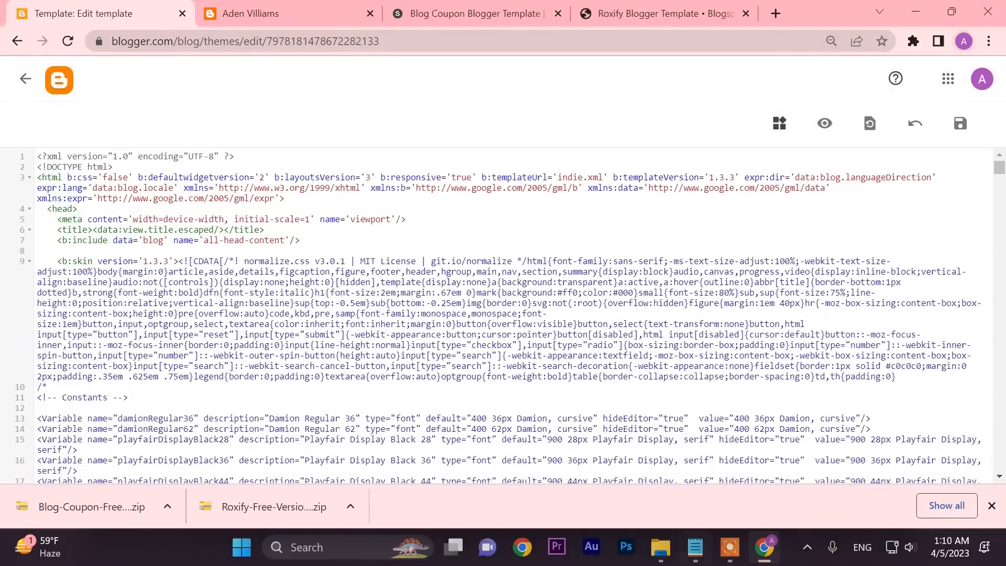
pyautogui.moveTo(695, 547)
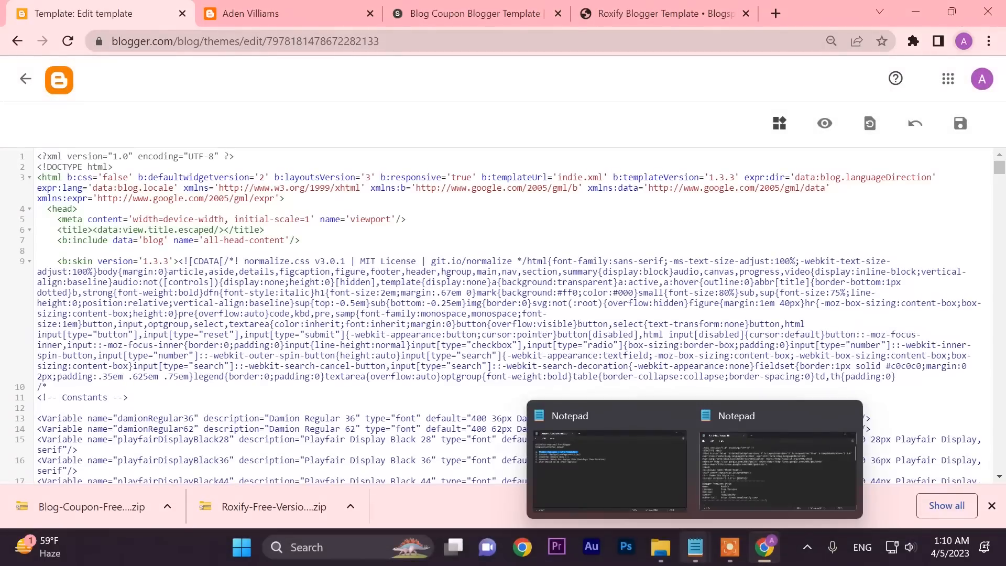
pyautogui.click(778, 464)
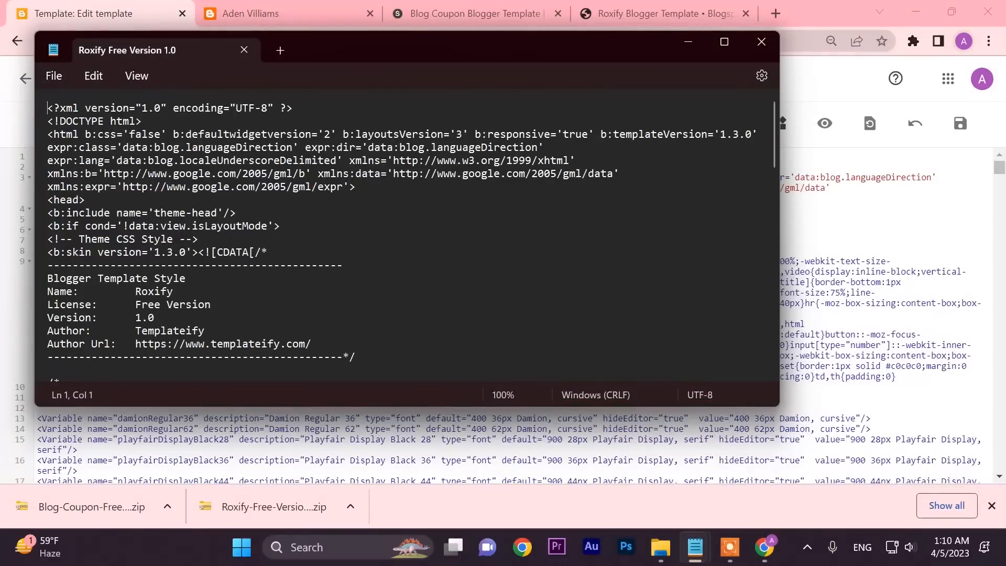
# Select and copy the whole Roxify template text in Notepad.
pyautogui.click(69, 121)
pyautogui.rightClick(70, 121)
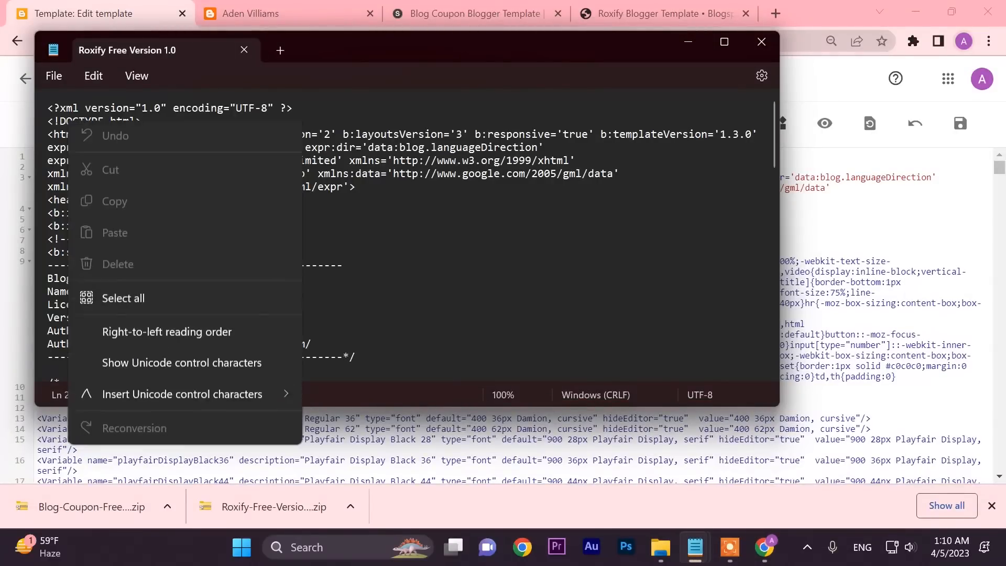
pyautogui.click(115, 298)
pyautogui.rightClick(149, 283)
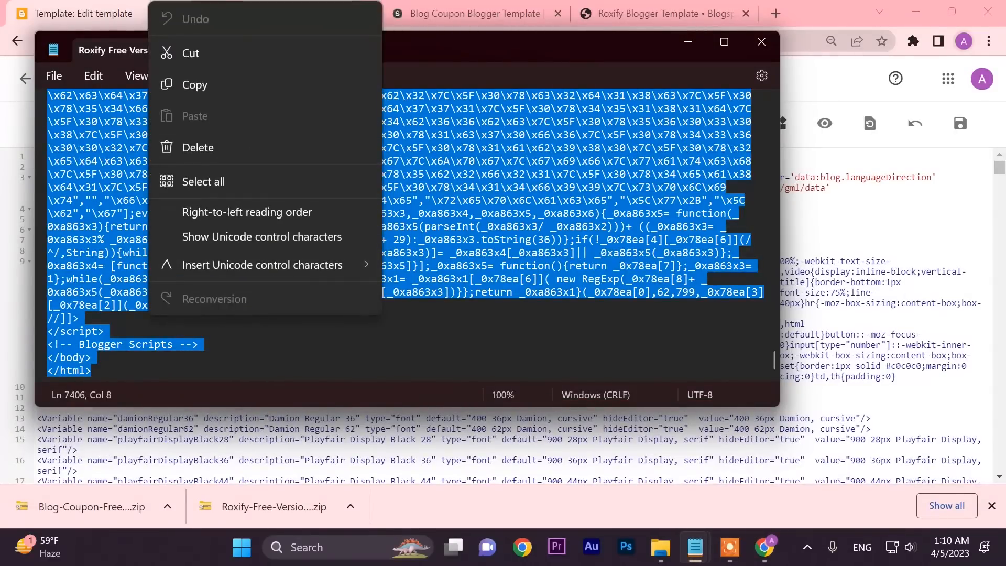
pyautogui.click(194, 83)
pyautogui.click(688, 42)
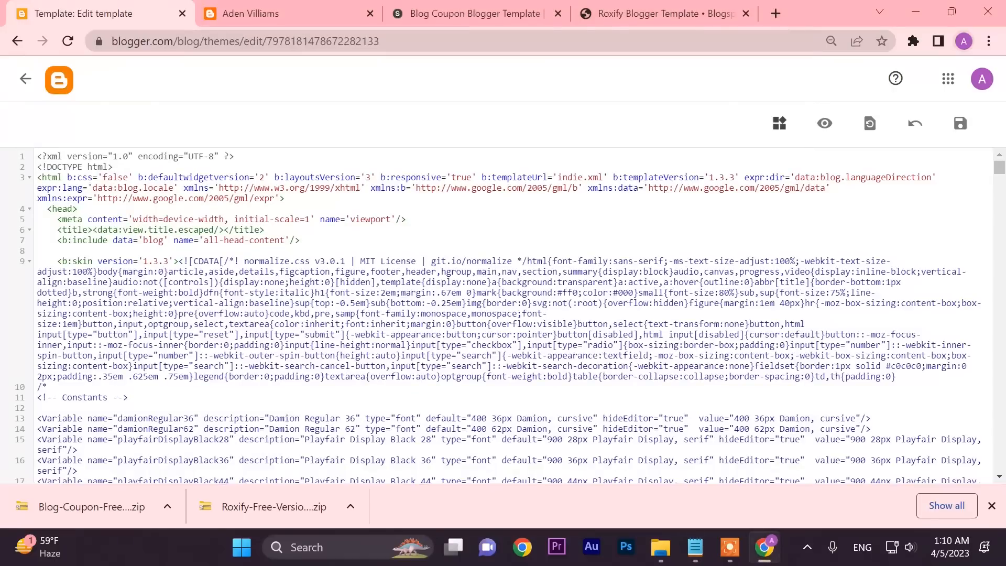
# Replace all Blogger theme code with the Roxify code, save, and return to the Theme page.
pyautogui.hotkey('ctrl', 'a')
pyautogui.press('Delete')
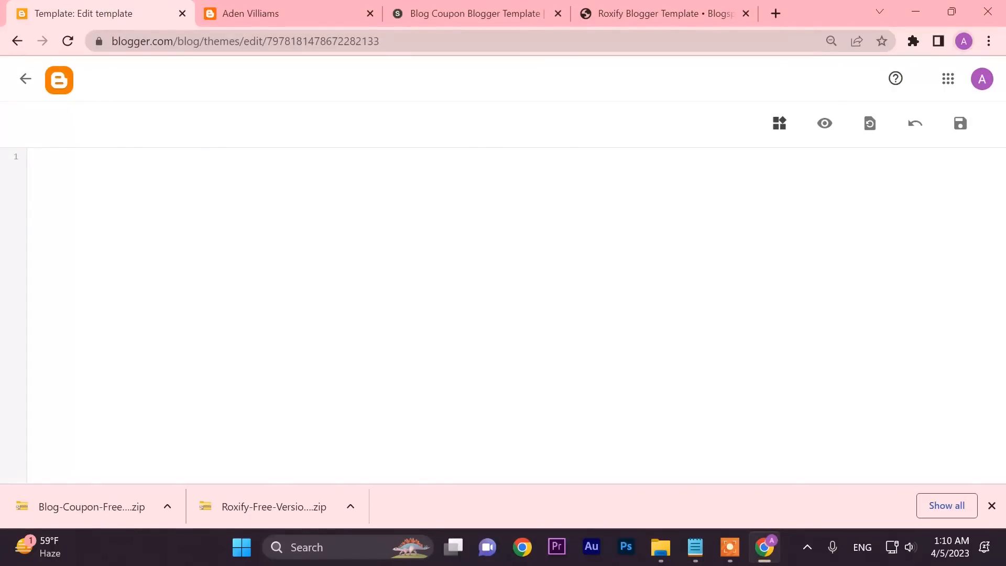
pyautogui.hotkey('ctrl', 'v')
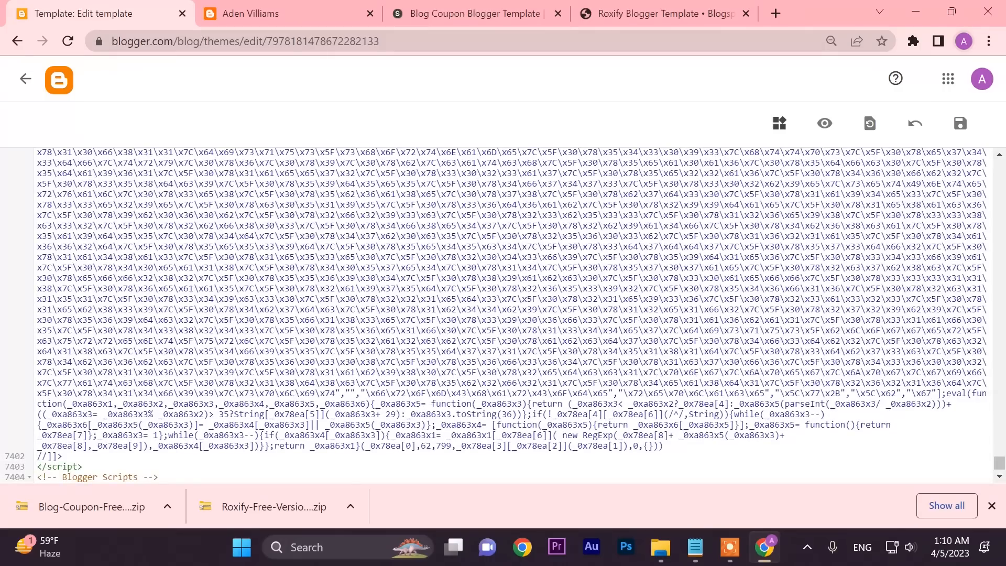
pyautogui.moveTo(999, 463); pyautogui.dragTo(999, 167)
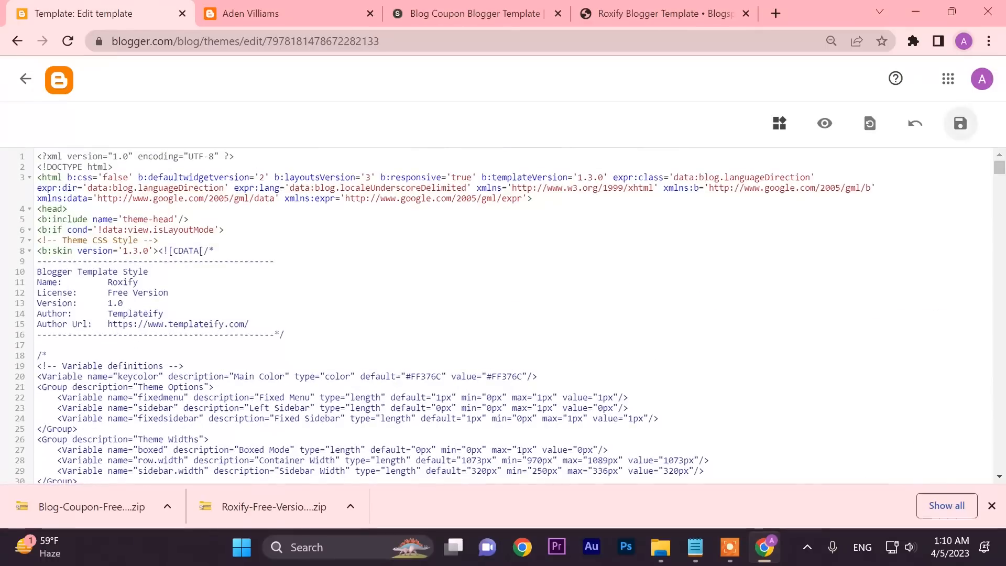
pyautogui.click(960, 123)
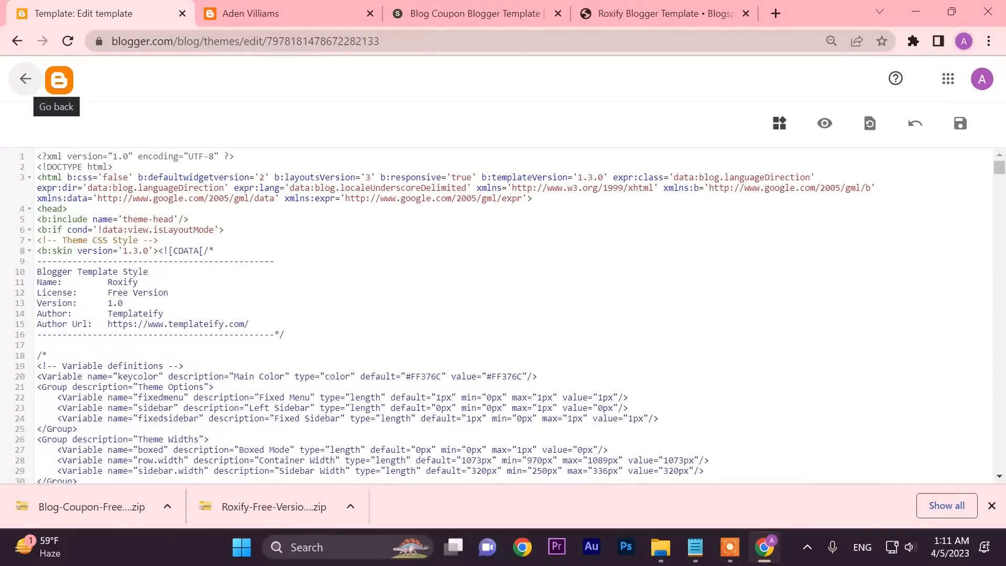
pyautogui.click(25, 79)
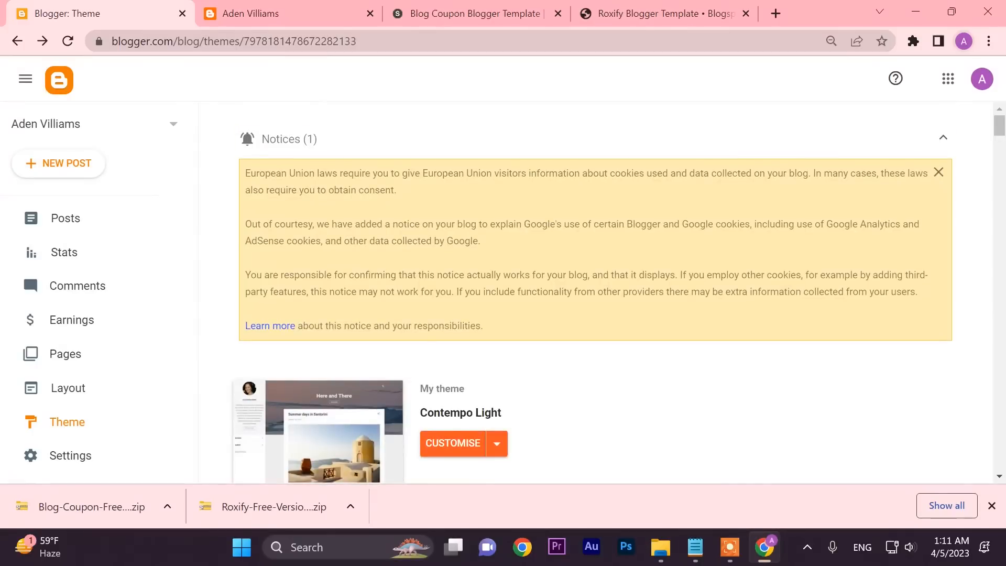
# Open the live blog in a new tab via View blog.
pyautogui.scroll(-4, 596, 291)
pyautogui.scroll(2, 596, 292)
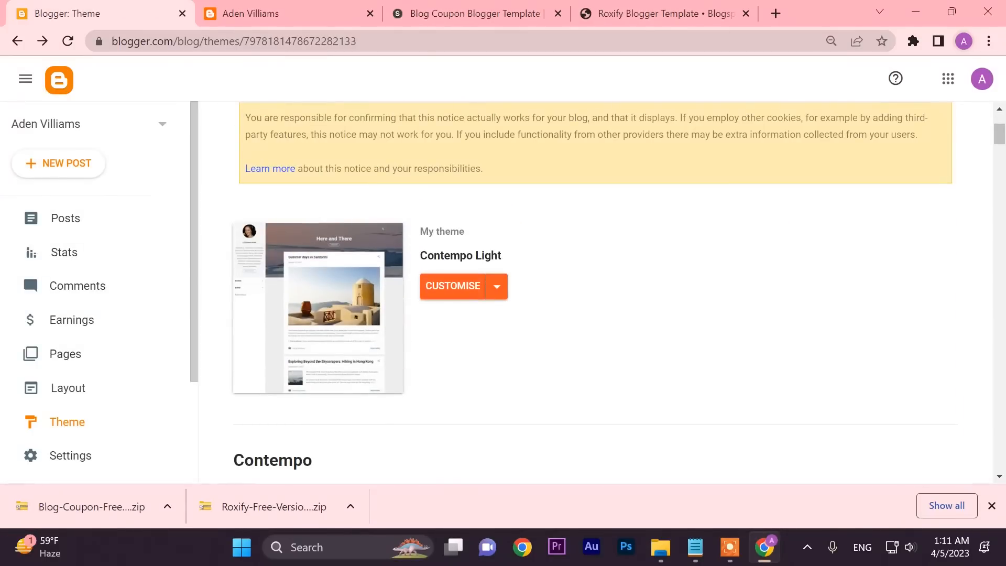
pyautogui.scroll(-3, 100, 293)
pyautogui.click(75, 385)
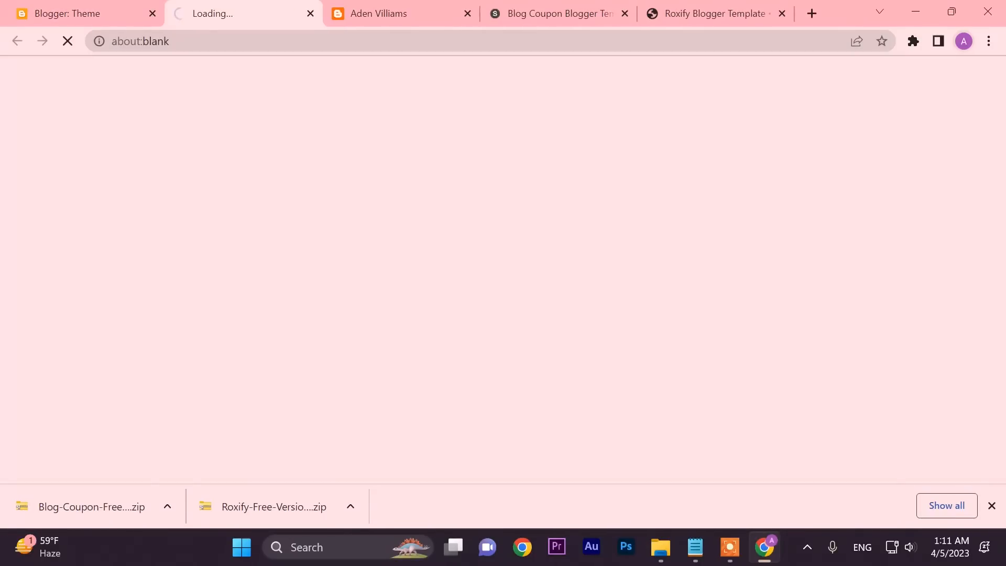
# Scroll through the Roxify-styled blog and select the top navigation link text.
pyautogui.scroll(-2, 503, 294)
pyautogui.scroll(2, 503, 293)
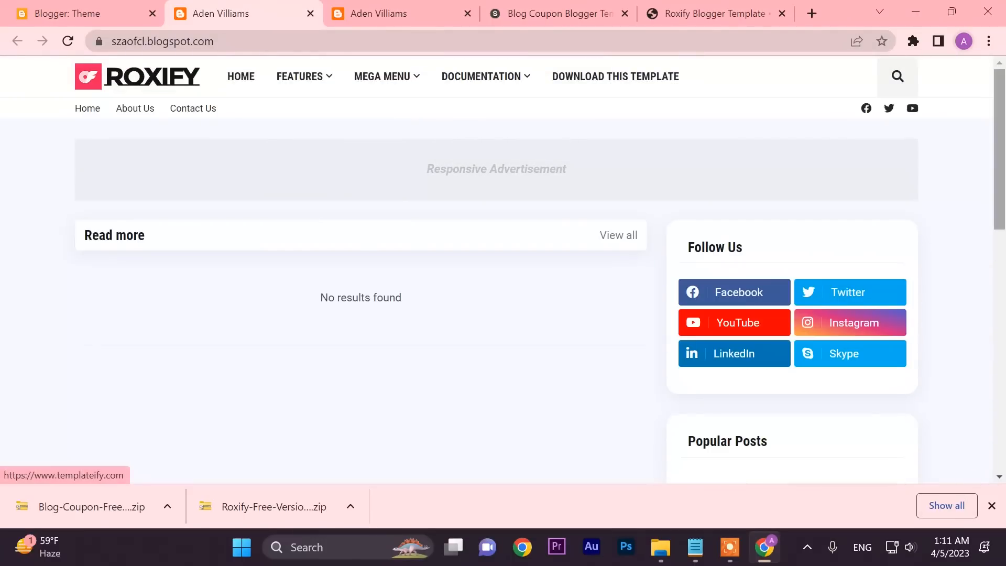
pyautogui.scroll(-3, 503, 269)
pyautogui.scroll(-3, 503, 270)
pyautogui.scroll(5, 503, 270)
pyautogui.scroll(-3, 503, 270)
pyautogui.scroll(-3, 503, 270)
pyautogui.scroll(5, 503, 270)
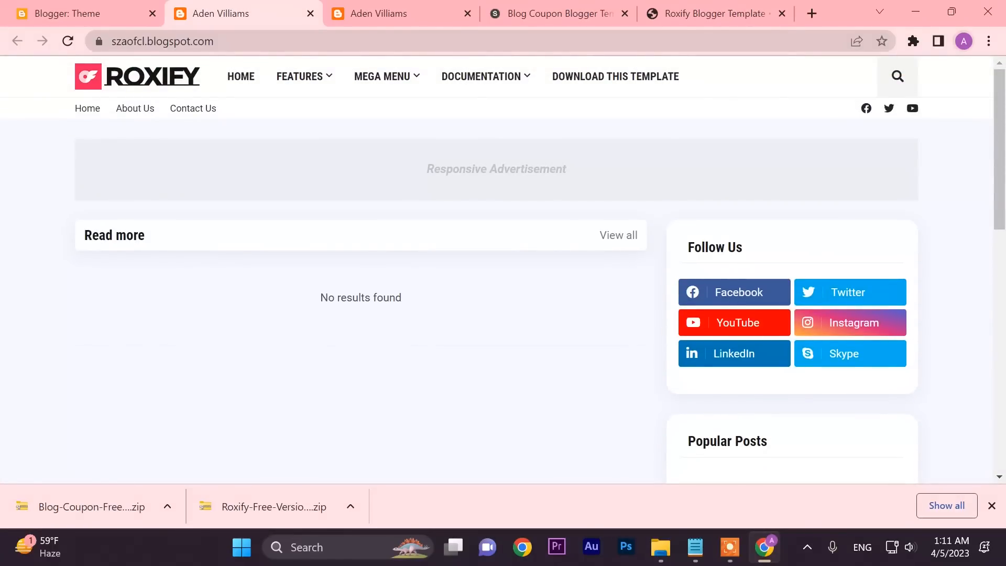
pyautogui.scroll(-5, 503, 270)
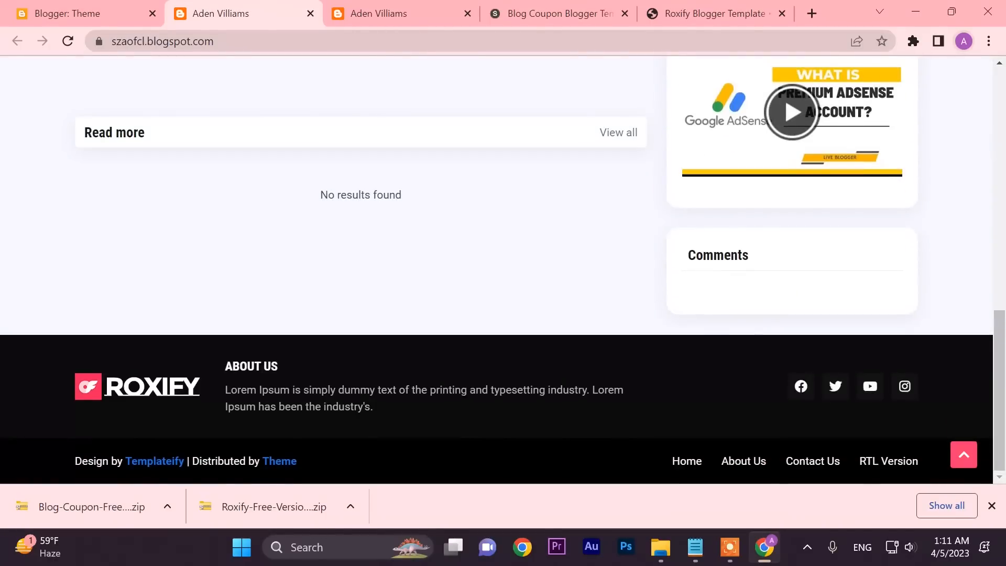
pyautogui.scroll(5, 503, 270)
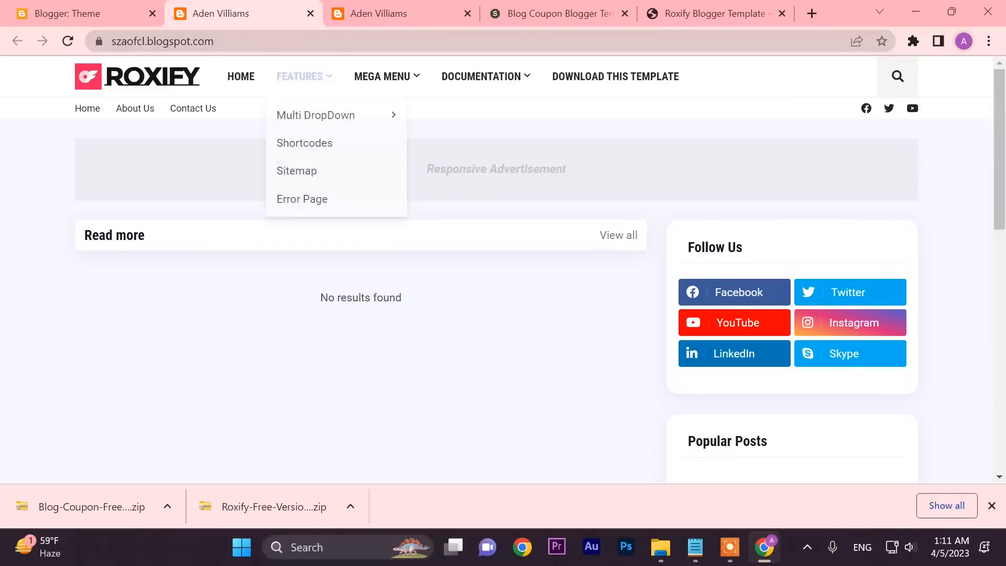
pyautogui.moveTo(304, 77)
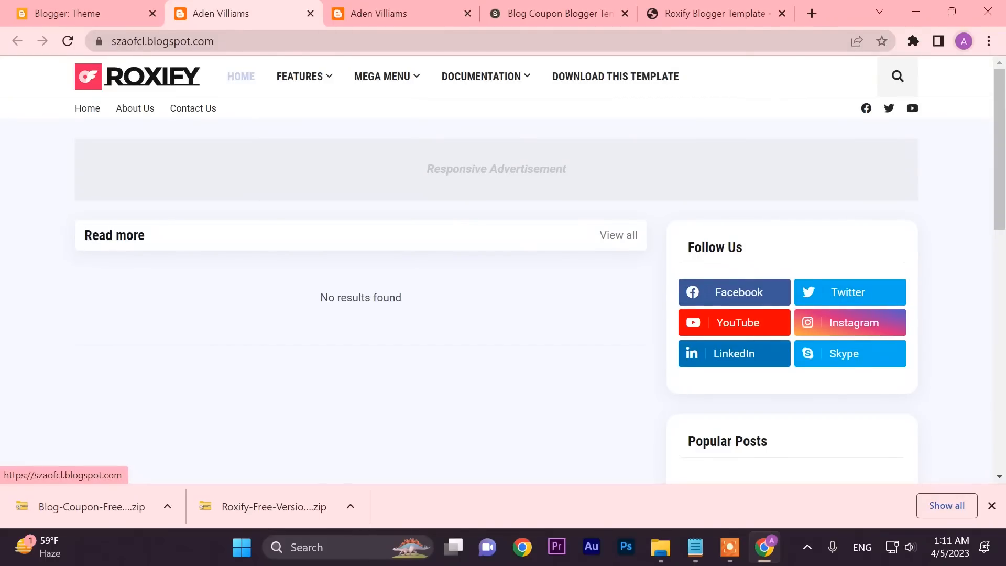
pyautogui.moveTo(680, 77); pyautogui.dragTo(227, 77)
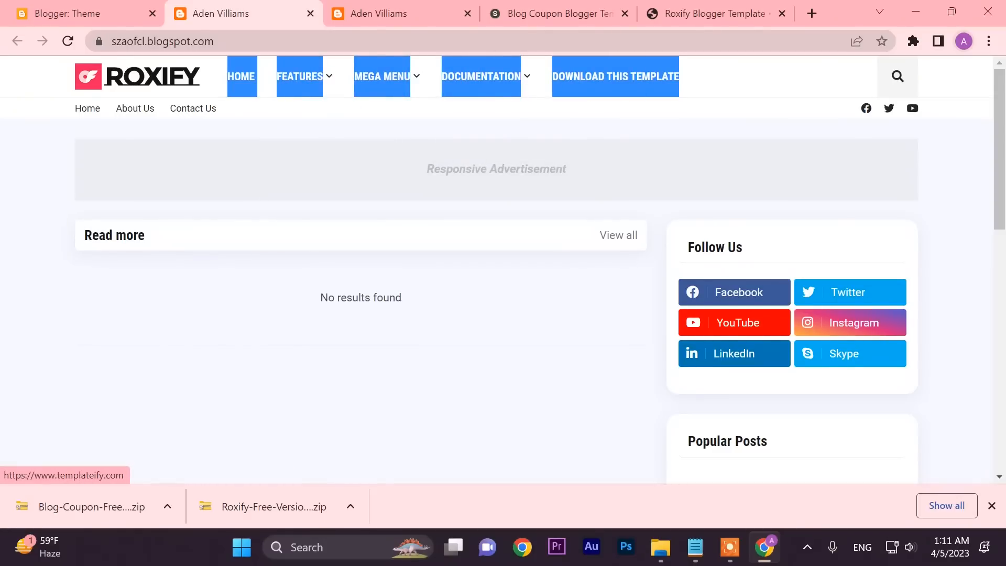
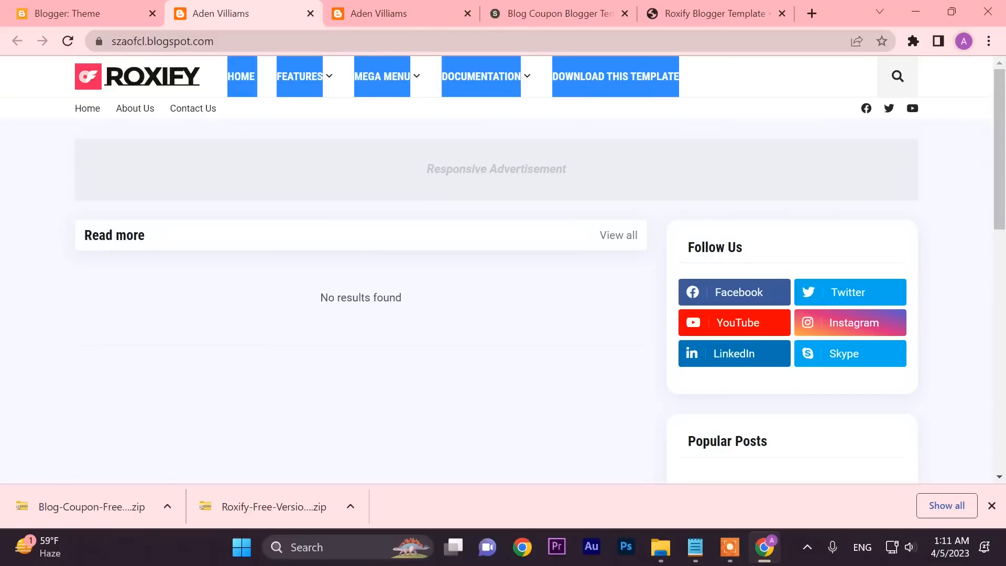
# Select and review the footer credit line on the live Roxify blog.
pyautogui.click(723, 78)
pyautogui.moveTo(302, 77)
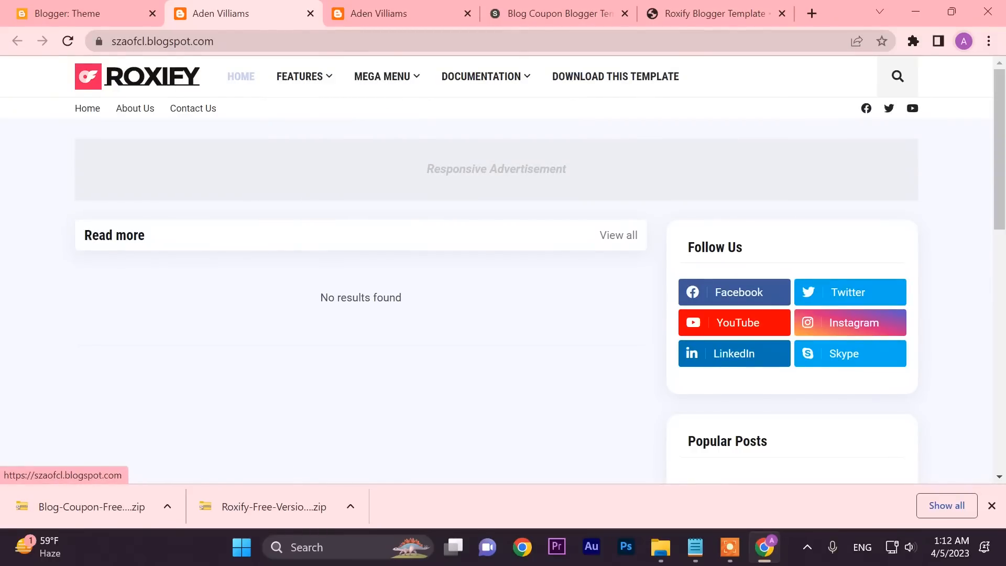
pyautogui.scroll(-2, 445, 157)
pyautogui.scroll(2, 445, 157)
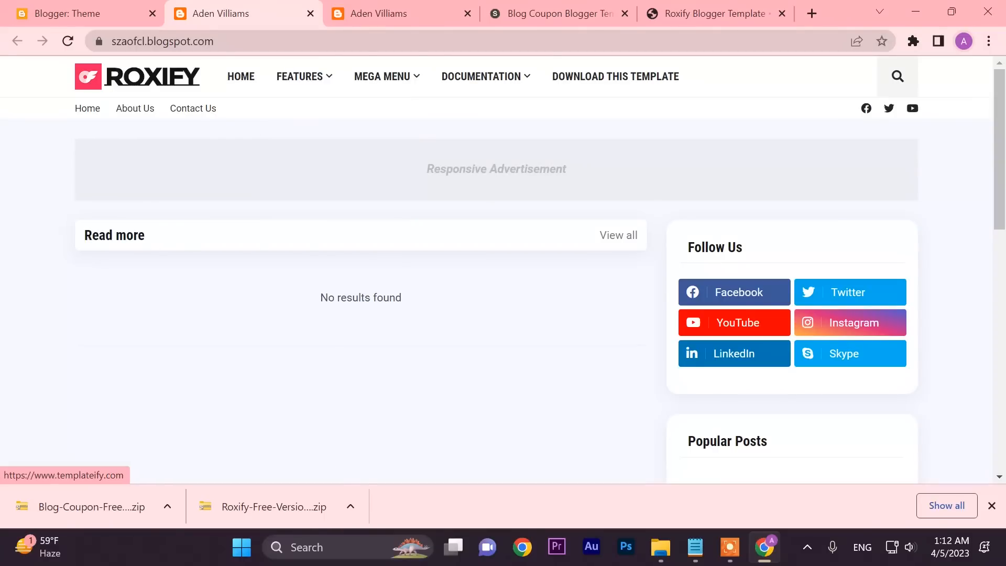
pyautogui.scroll(-10, 497, 270)
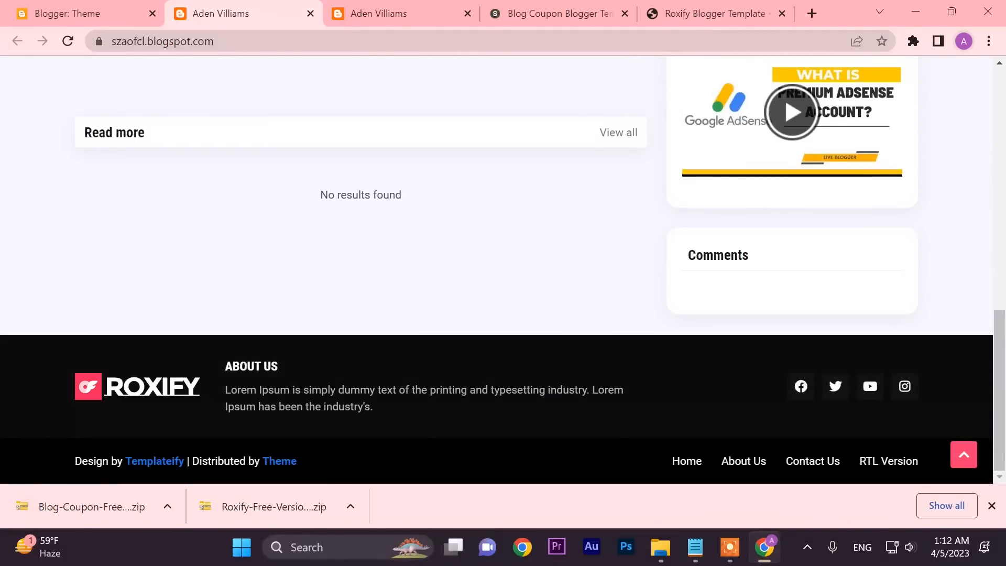
pyautogui.scroll(10, 497, 270)
pyautogui.scroll(-10, 496, 269)
pyautogui.moveTo(297, 461); pyautogui.dragTo(75, 461)
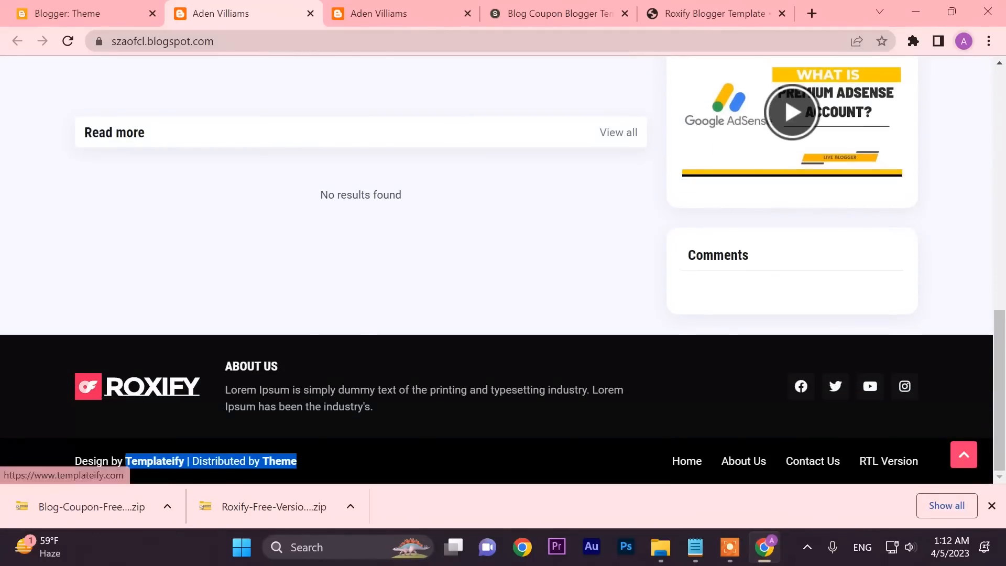
pyautogui.click(75, 461)
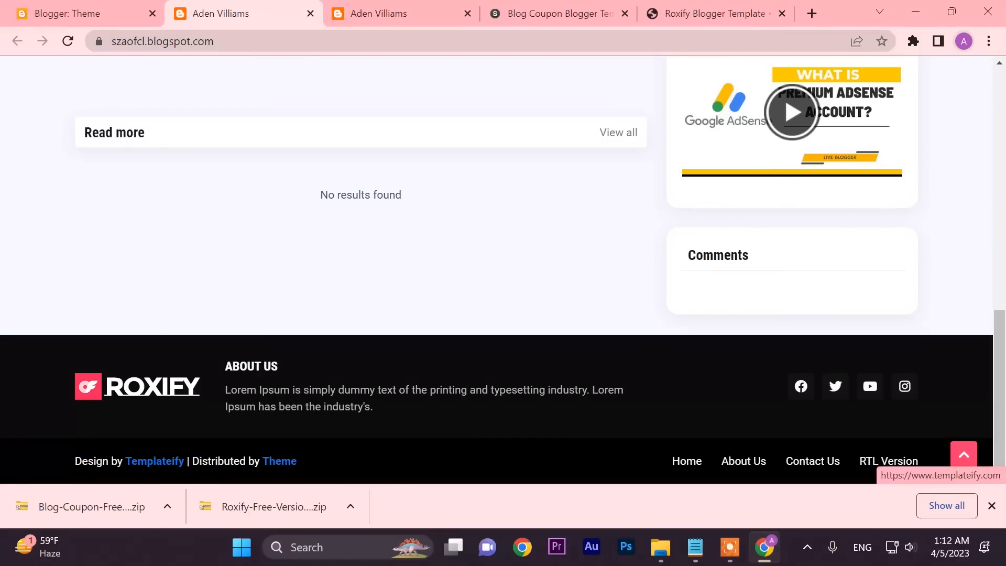
pyautogui.moveTo(75, 461); pyautogui.dragTo(233, 461)
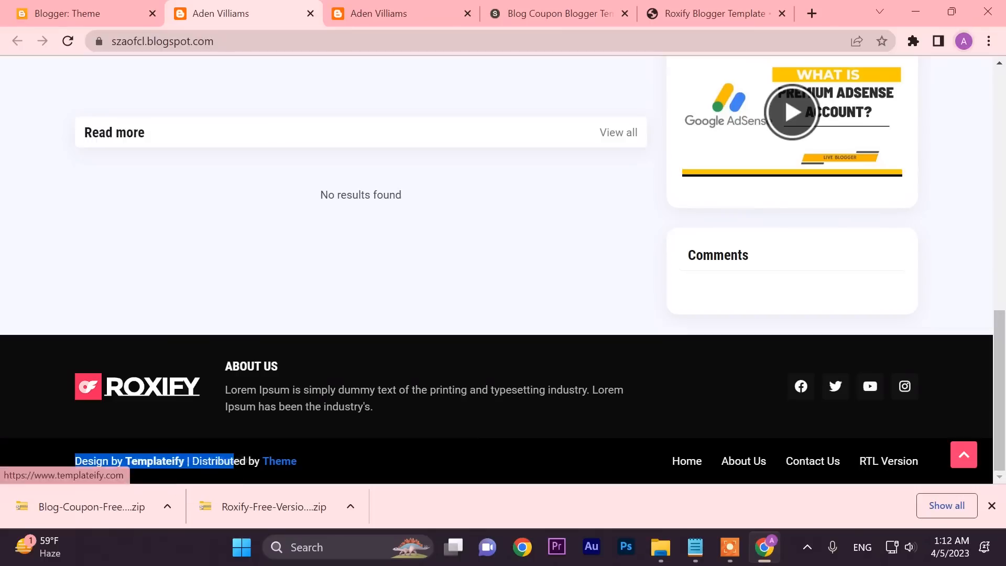
pyautogui.click(336, 455)
pyautogui.moveTo(300, 461); pyautogui.dragTo(74, 461)
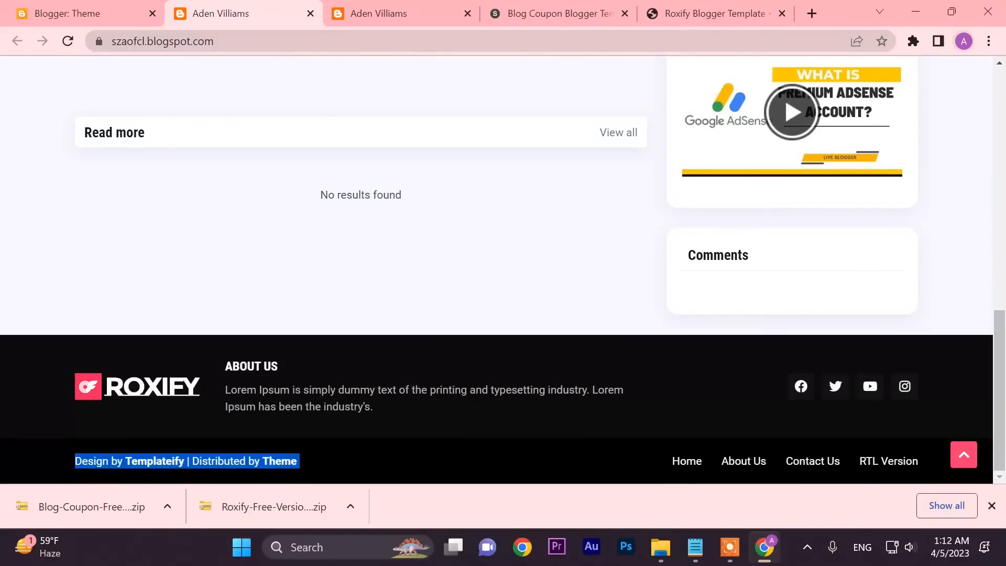
pyautogui.scroll(5, 367, 273)
pyautogui.scroll(-5, 367, 273)
pyautogui.scroll(10, 367, 273)
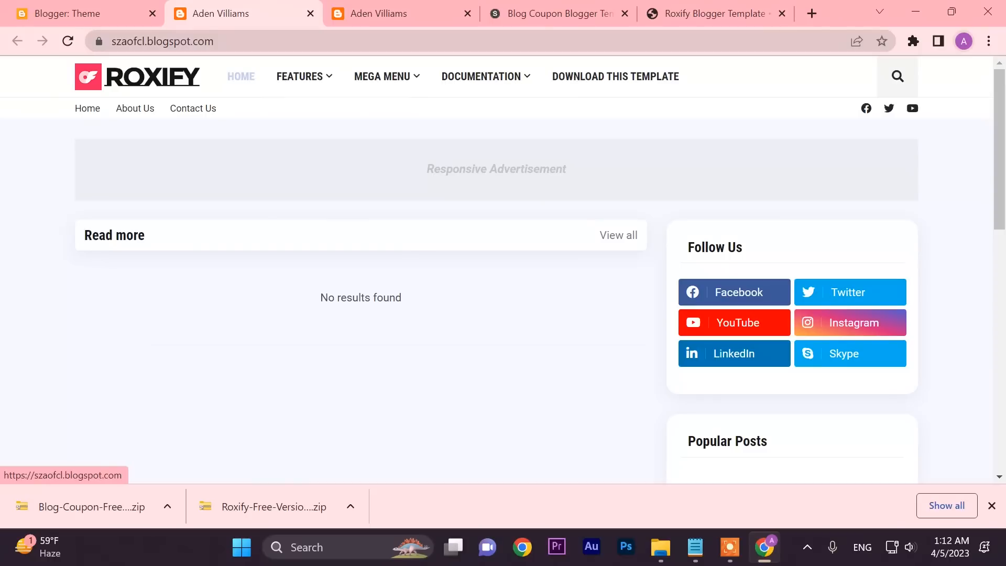
pyautogui.moveTo(300, 76)
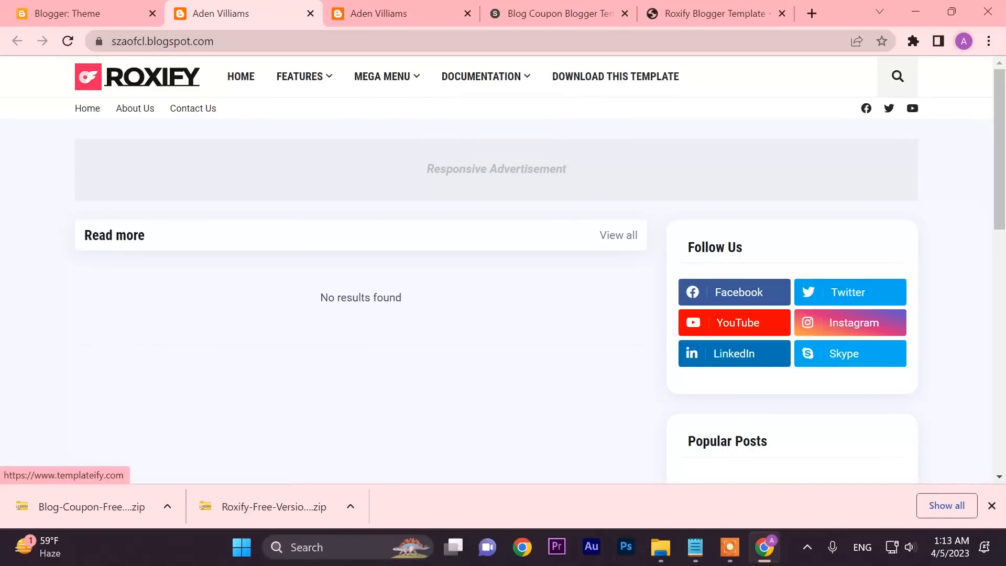
pyautogui.scroll(-3, 497, 270)
pyautogui.scroll(3, 496, 269)
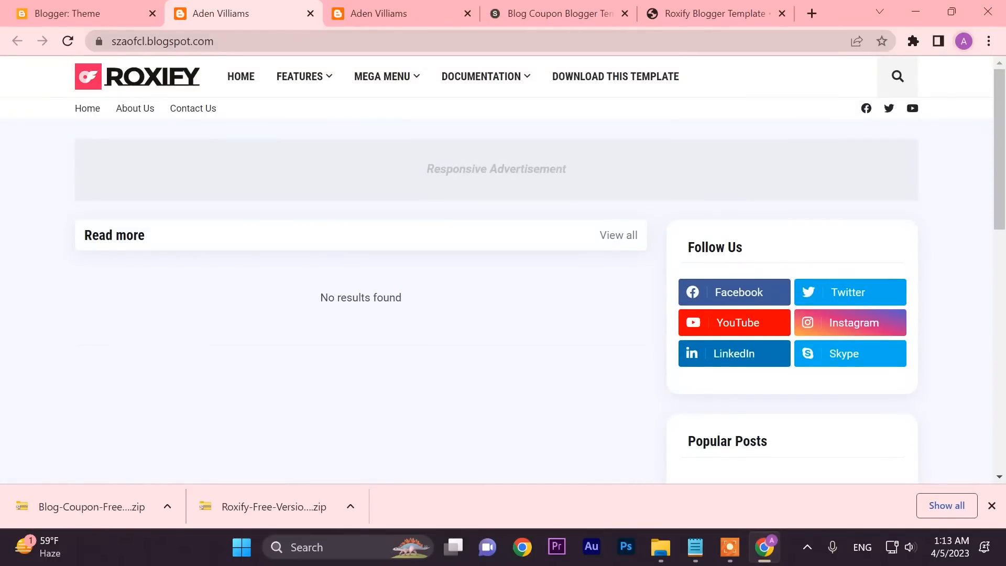
pyautogui.scroll(-2, 497, 270)
pyautogui.scroll(2, 496, 269)
# In Layout, dismiss the cookie notice and open the Header gadget's settings.
pyautogui.click(67, 13)
pyautogui.click(68, 249)
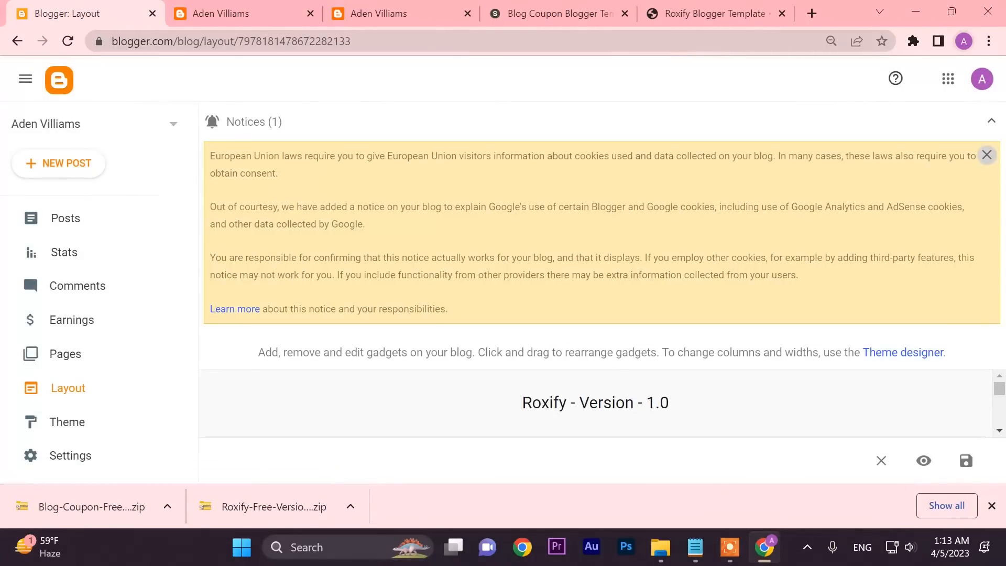
pyautogui.click(986, 155)
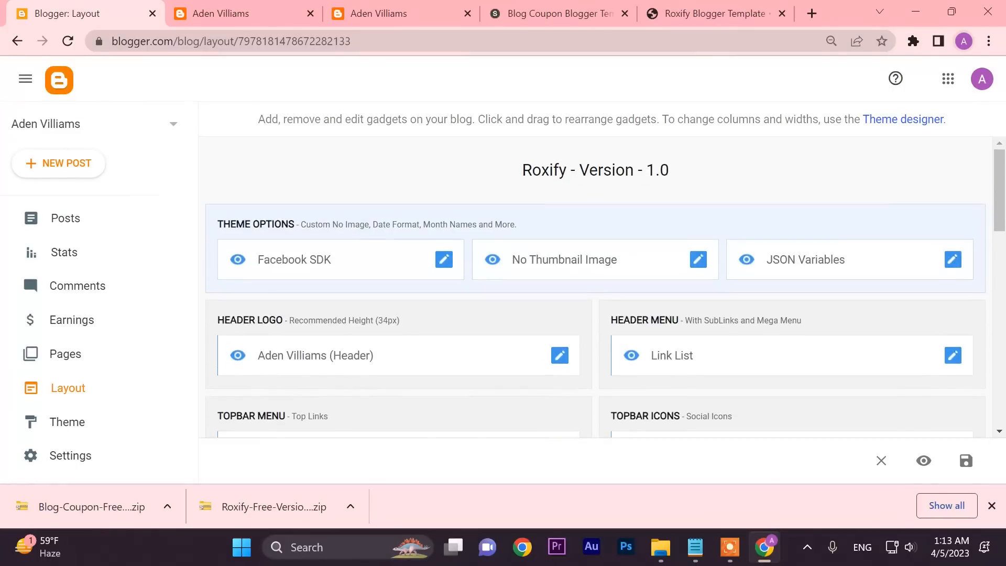
pyautogui.scroll(-1, 595, 287)
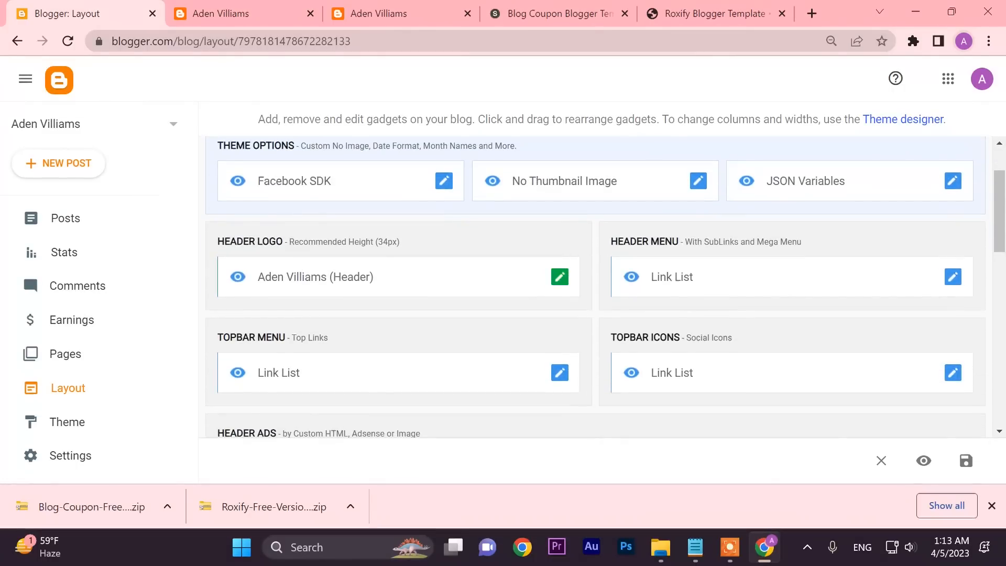
pyautogui.click(560, 276)
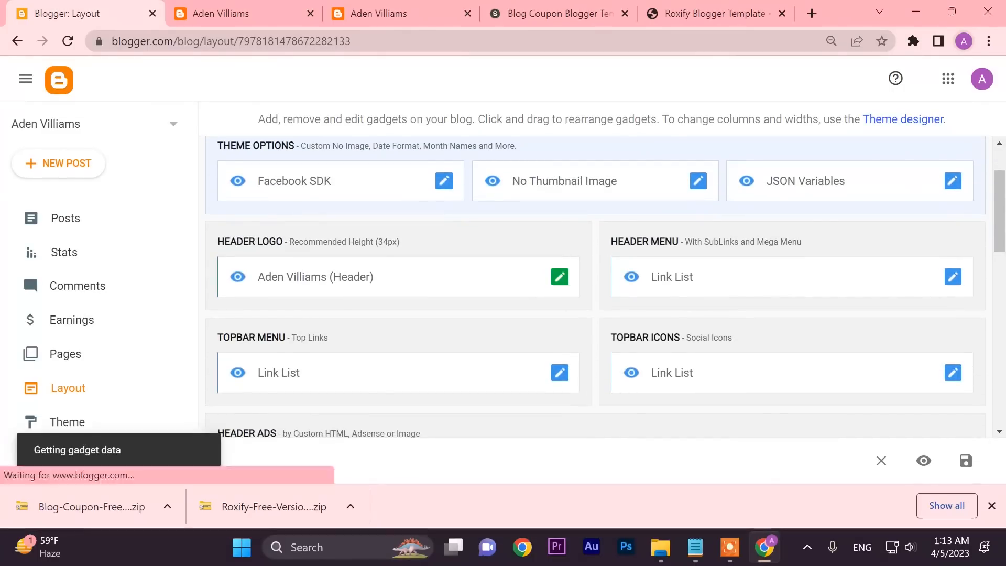
# Select and delete the header Image URL, then restore it with undo.
pyautogui.scroll(-1, 496, 267)
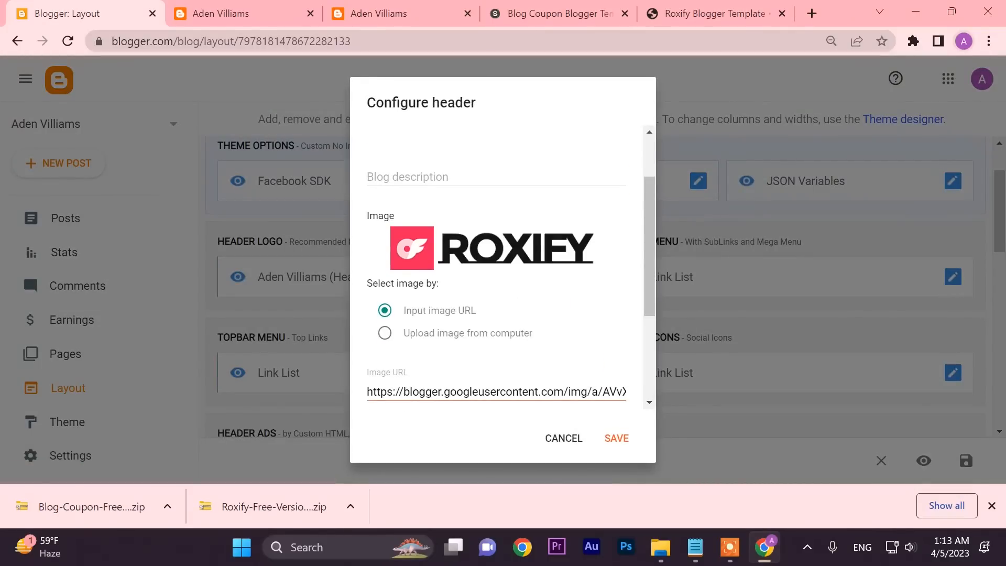
pyautogui.scroll(-2, 496, 267)
pyautogui.scroll(3, 497, 268)
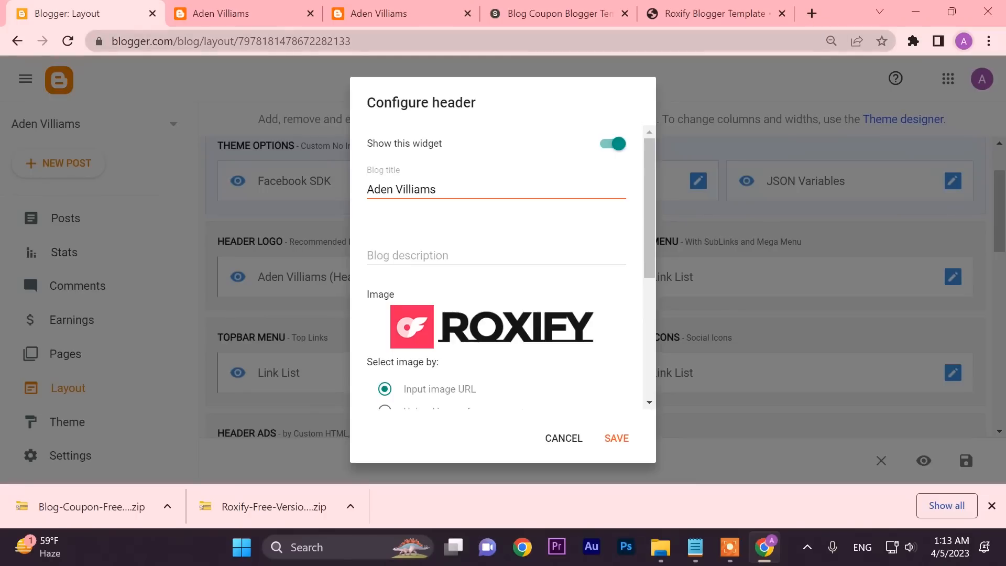
pyautogui.scroll(-5, 503, 267)
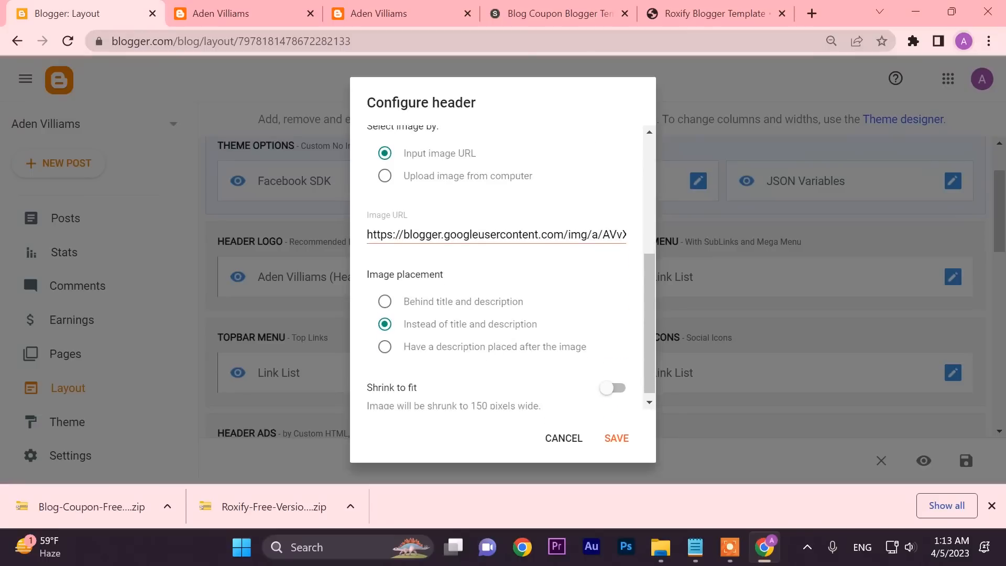
pyautogui.scroll(3, 503, 267)
pyautogui.scroll(-3, 496, 267)
pyautogui.scroll(5, 503, 267)
pyautogui.scroll(-2, 503, 268)
pyautogui.scroll(2, 503, 267)
pyautogui.scroll(-5, 496, 267)
pyautogui.scroll(3, 496, 267)
pyautogui.tripleClick(529, 385)
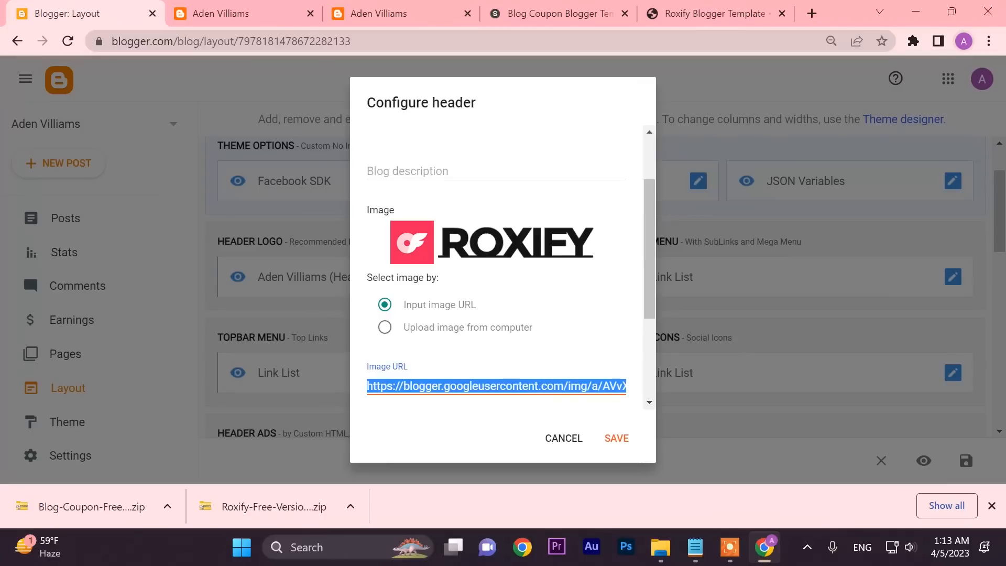
pyautogui.press('BackSpace')
pyautogui.scroll(-1, 497, 267)
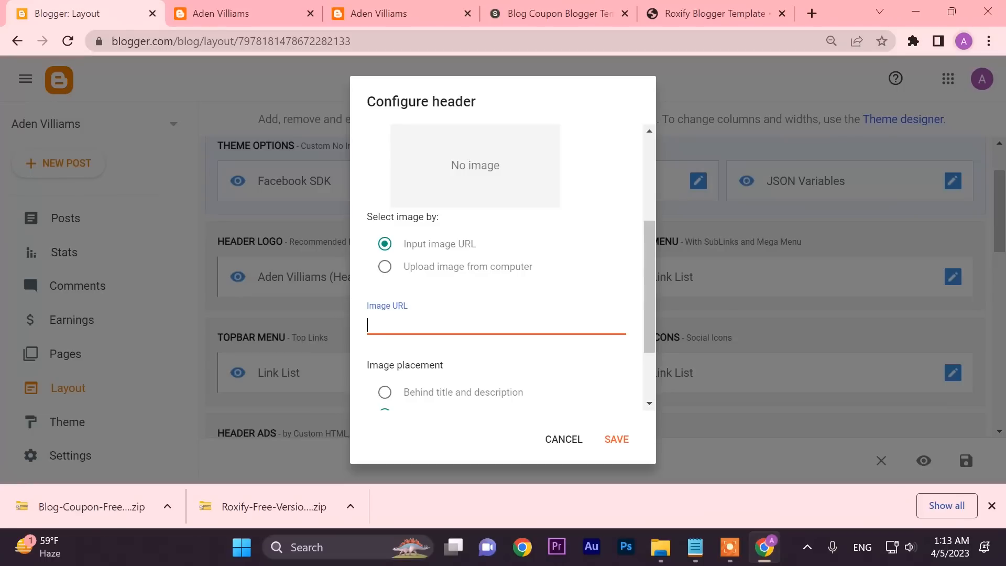
pyautogui.hotkey('ctrl', 'z')
pyautogui.scroll(3, 503, 267)
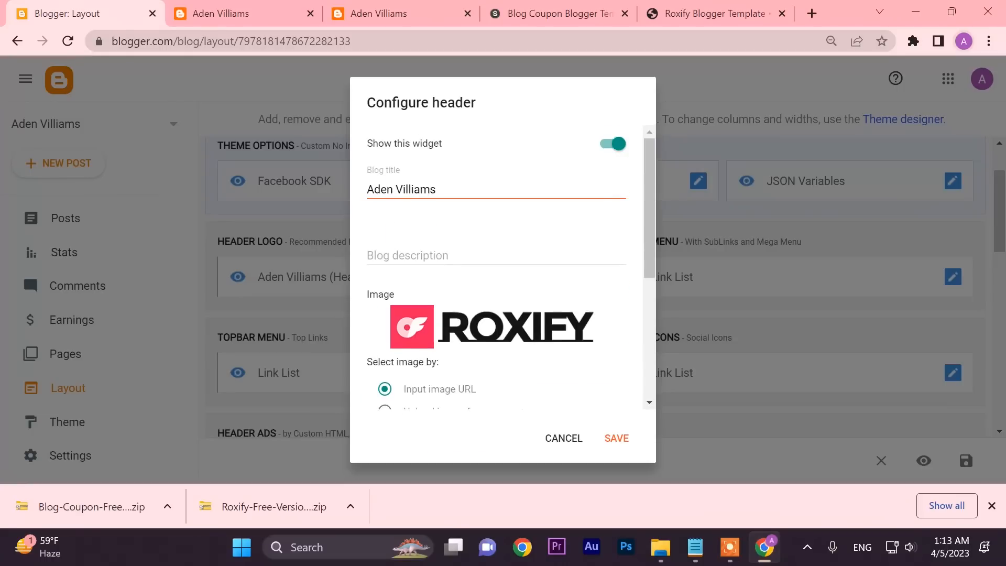
pyautogui.scroll(-1, 496, 267)
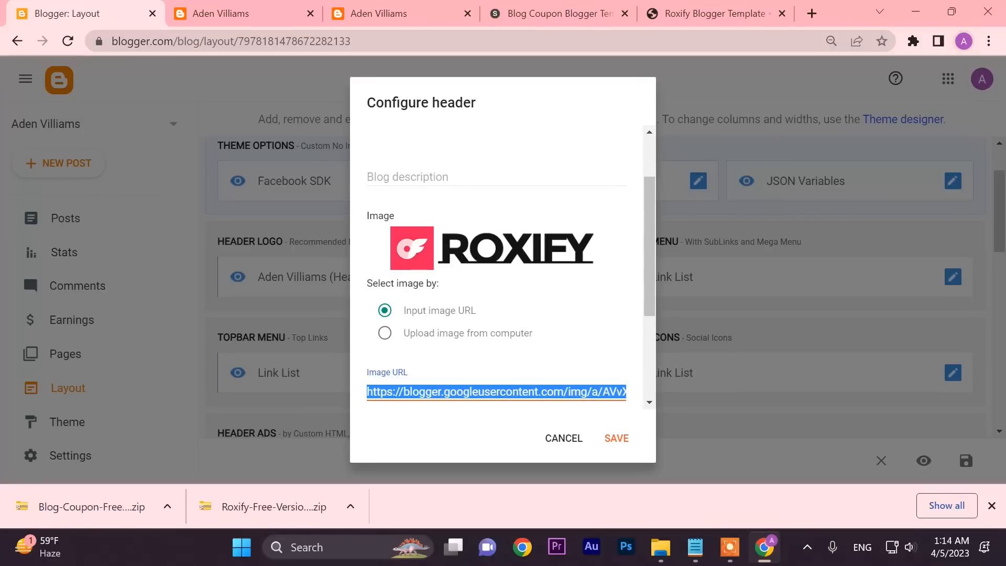
# Open the ROXIFY logo image in a new browser tab.
pyautogui.moveTo(488, 255); pyautogui.dragTo(522, 254)
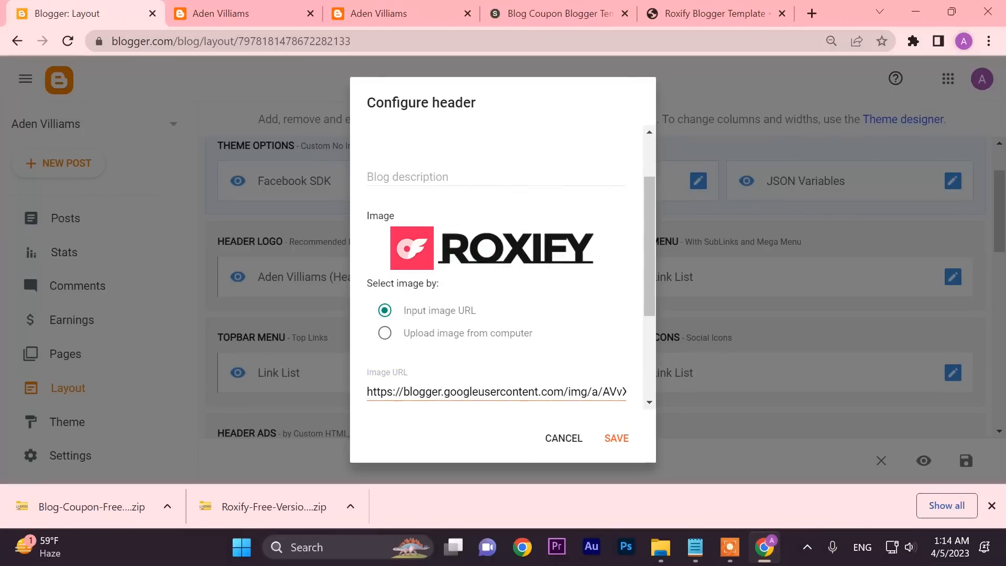
pyautogui.rightClick(521, 254)
pyautogui.click(430, 257)
pyautogui.rightClick(430, 258)
pyautogui.click(497, 274)
# Save the logo image as roxifylogo and show it in its Downloads folder.
pyautogui.click(336, 13)
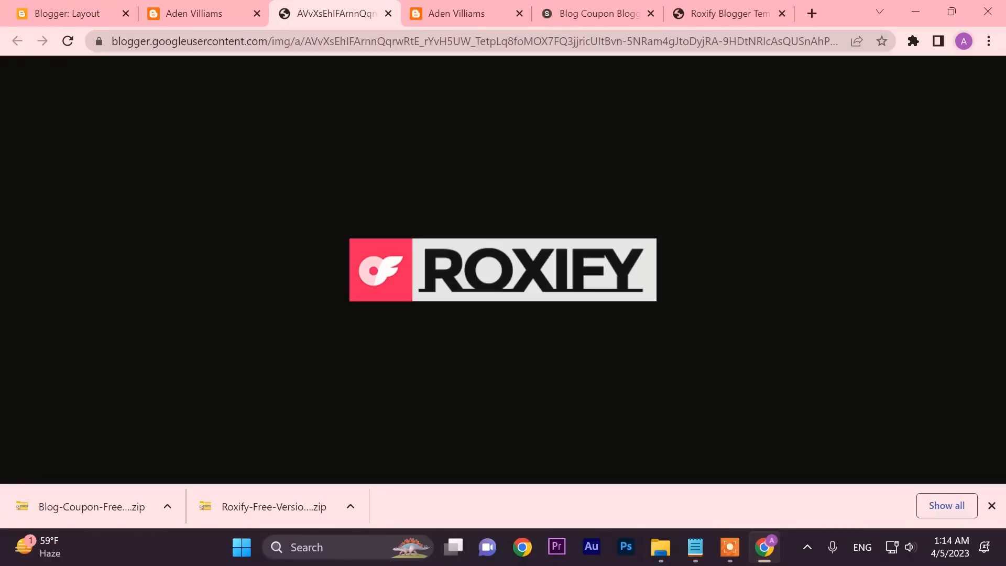
pyautogui.rightClick(446, 284)
pyautogui.click(503, 321)
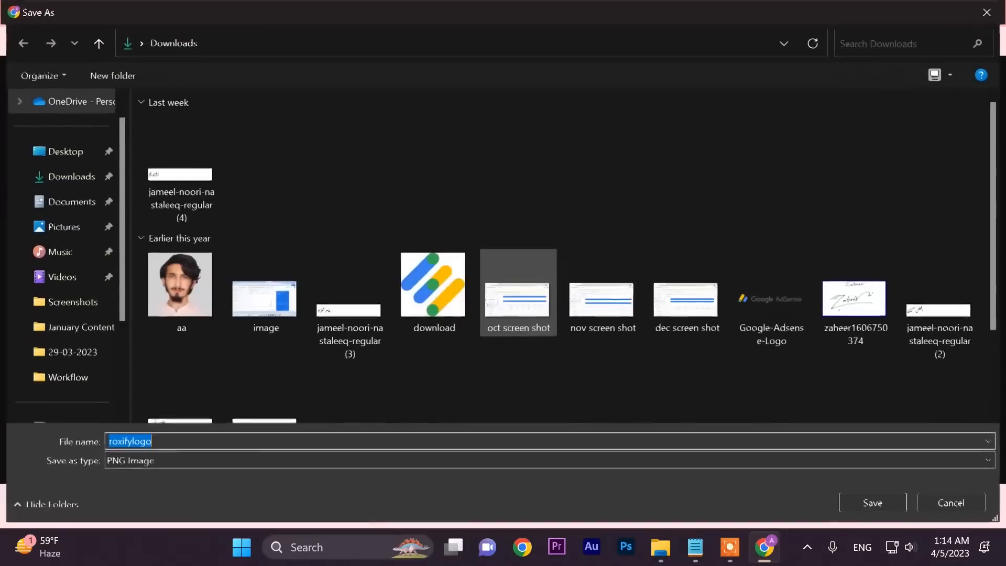
pyautogui.click(873, 503)
pyautogui.click(167, 506)
pyautogui.click(211, 449)
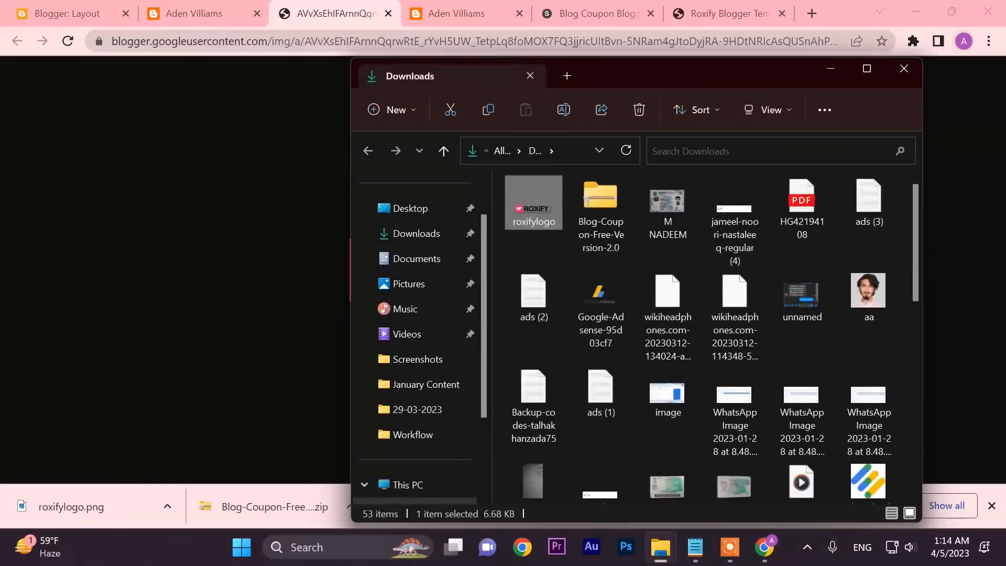
# Check roxifylogo.png's Security and Details properties (391 x 80 pixels), then close them.
pyautogui.rightClick(529, 209)
pyautogui.click(622, 444)
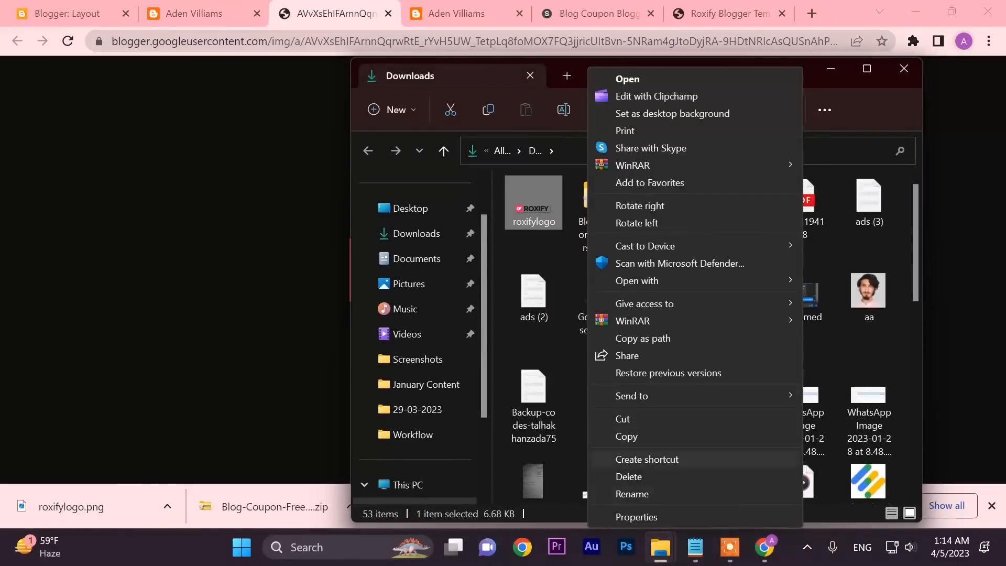
pyautogui.click(636, 517)
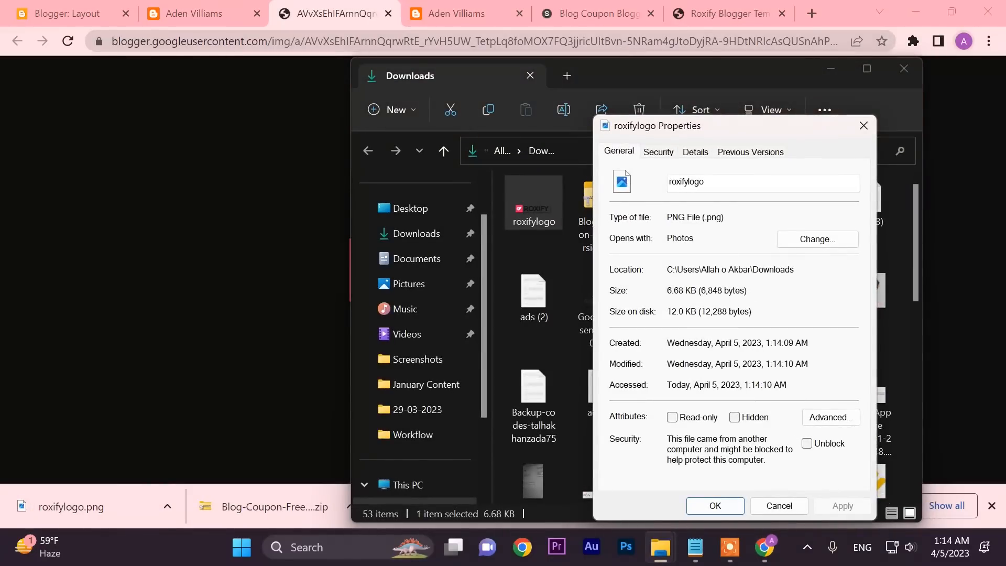
pyautogui.moveTo(760, 126); pyautogui.dragTo(703, 125)
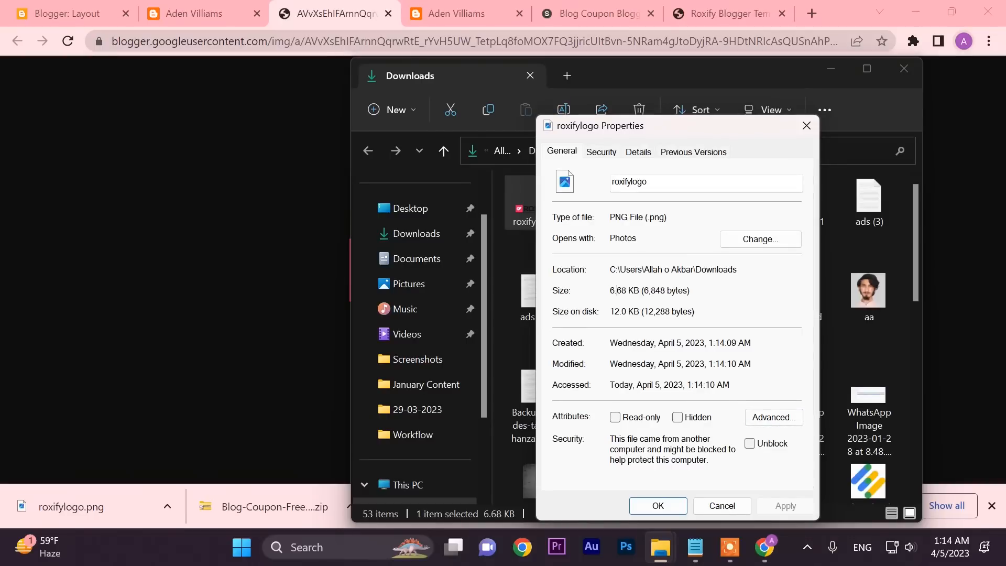
pyautogui.click(601, 152)
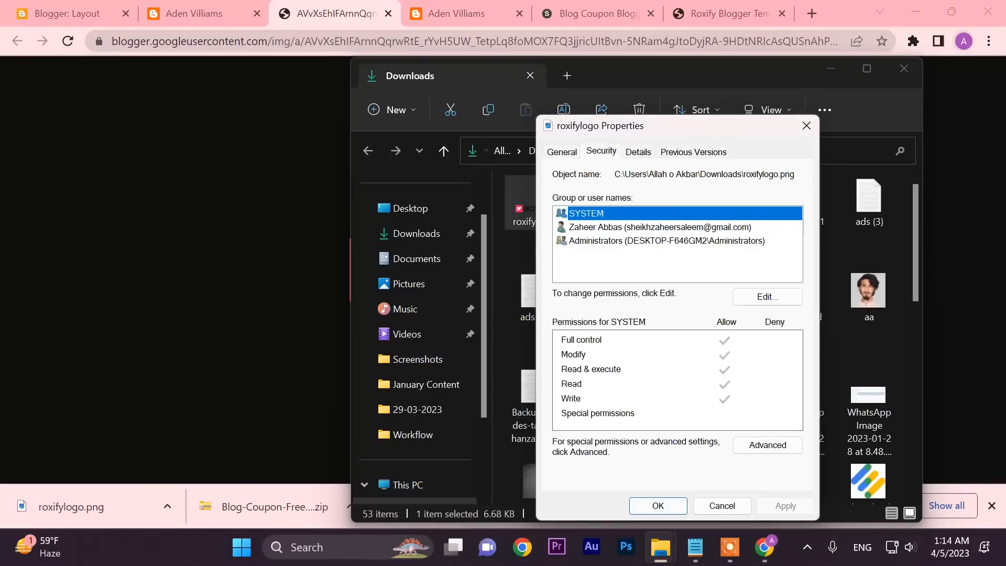
pyautogui.click(638, 152)
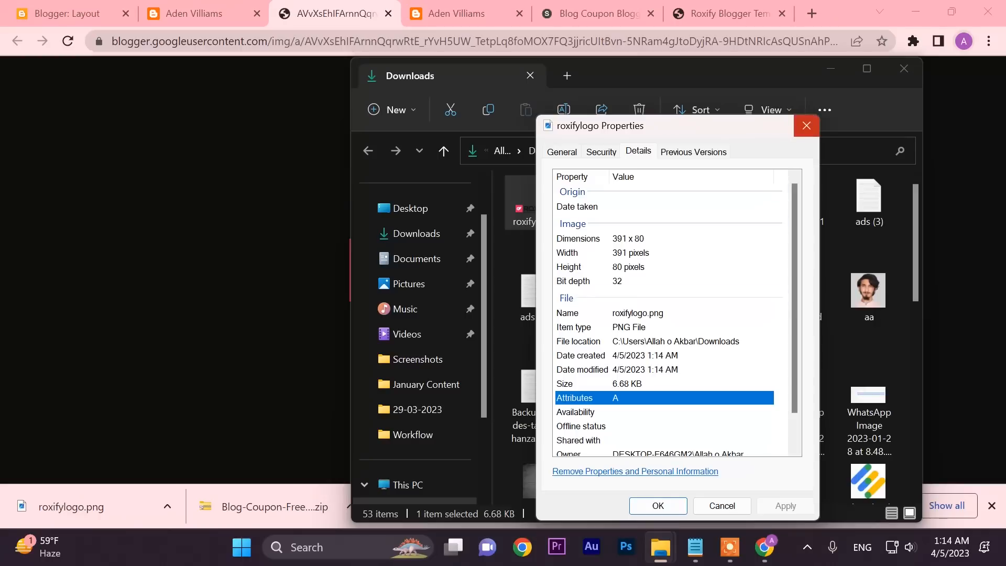
pyautogui.click(806, 125)
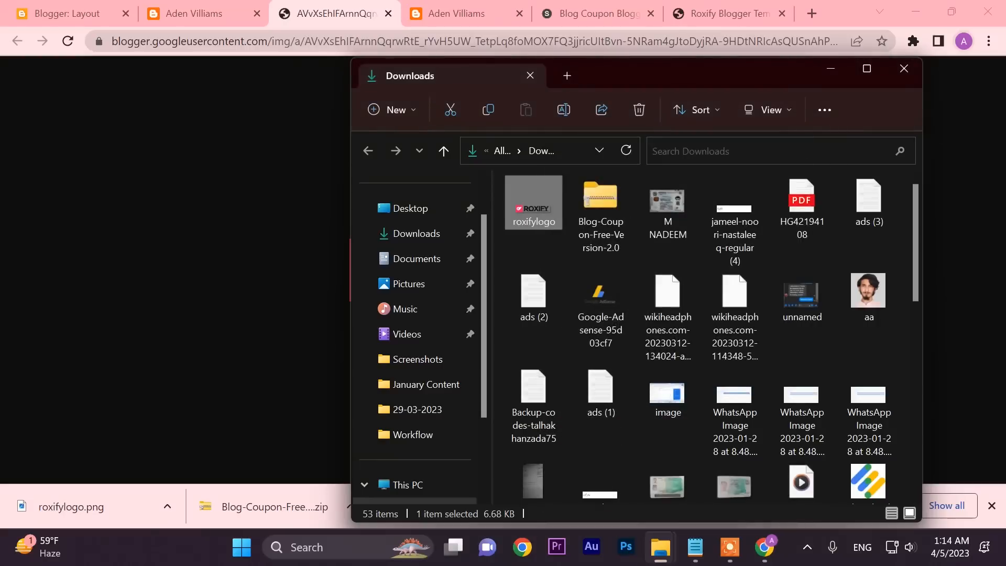
# Save the Header gadget with the Roxify logo image.
pyautogui.click(96, 14)
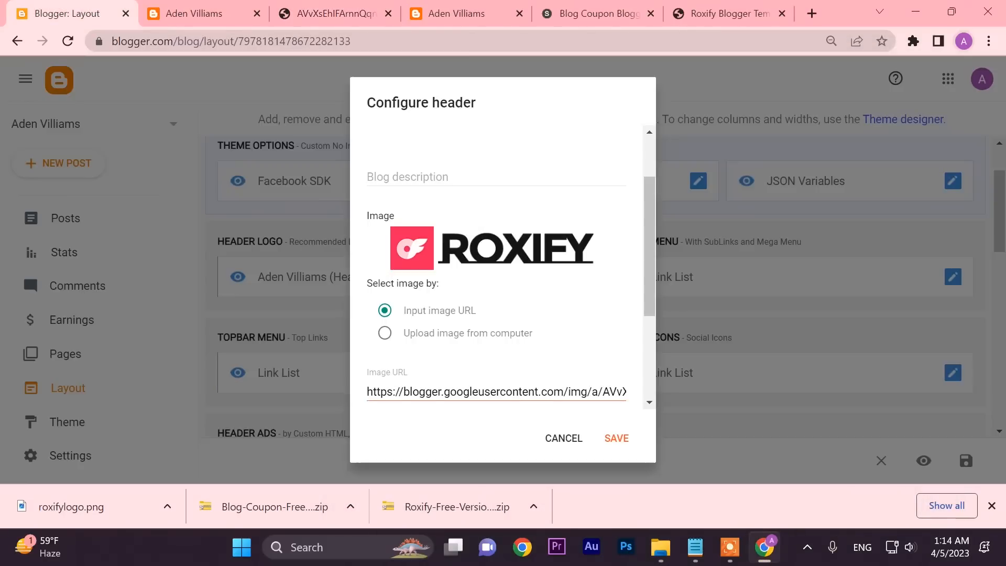
pyautogui.scroll(2, 498, 267)
pyautogui.moveTo(444, 190); pyautogui.dragTo(365, 190)
pyautogui.click(489, 255)
pyautogui.scroll(-1, 489, 262)
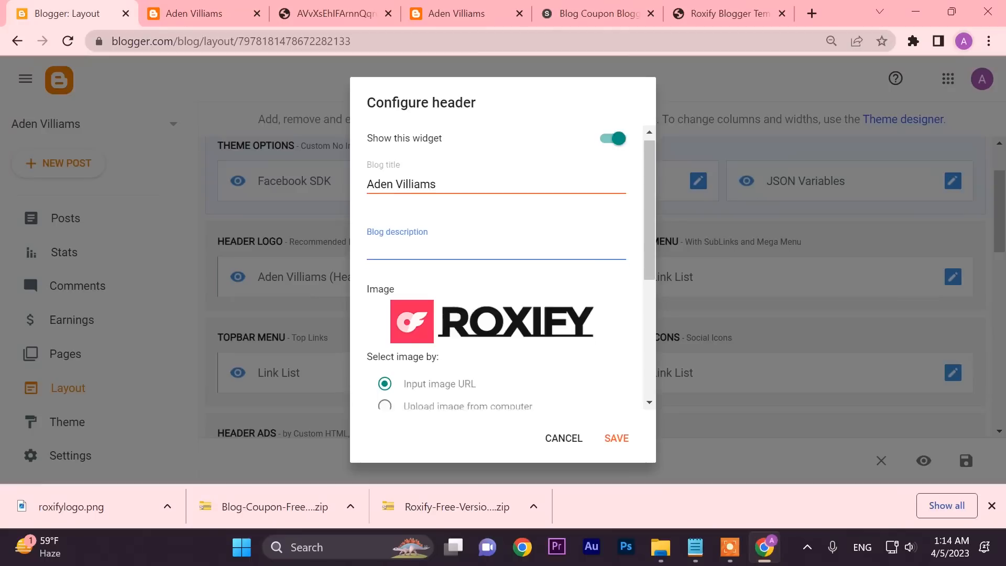
pyautogui.scroll(-3, 498, 267)
pyautogui.click(616, 438)
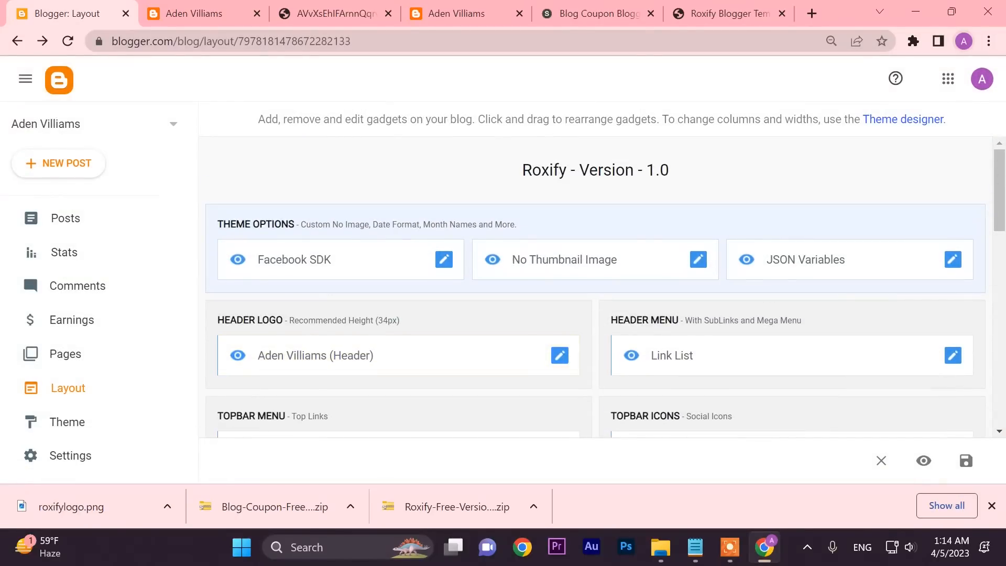
# In the Header Menu link list, start editing the Features link and select its name.
pyautogui.click(952, 355)
pyautogui.scroll(-15, 496, 267)
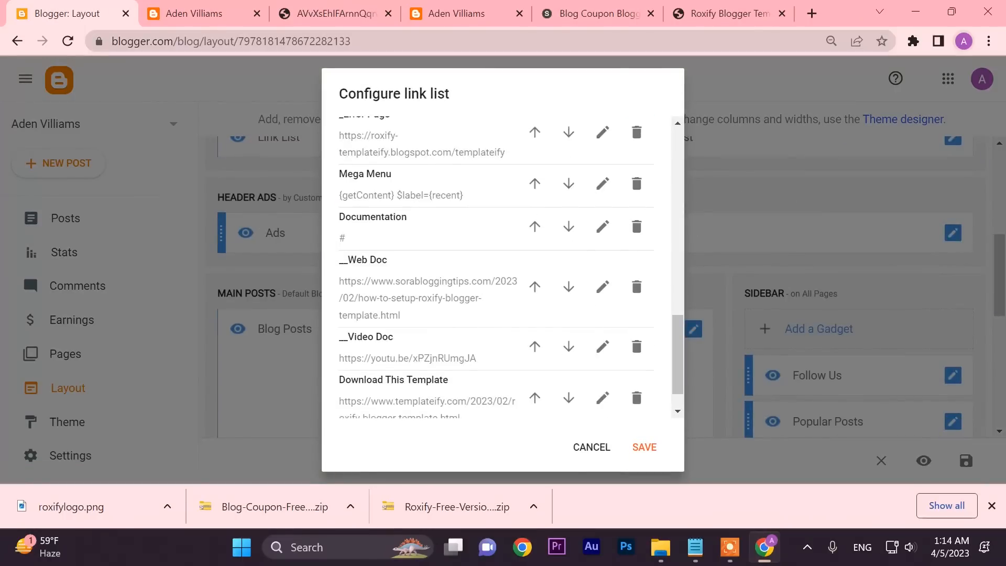
pyautogui.scroll(-1, 495, 267)
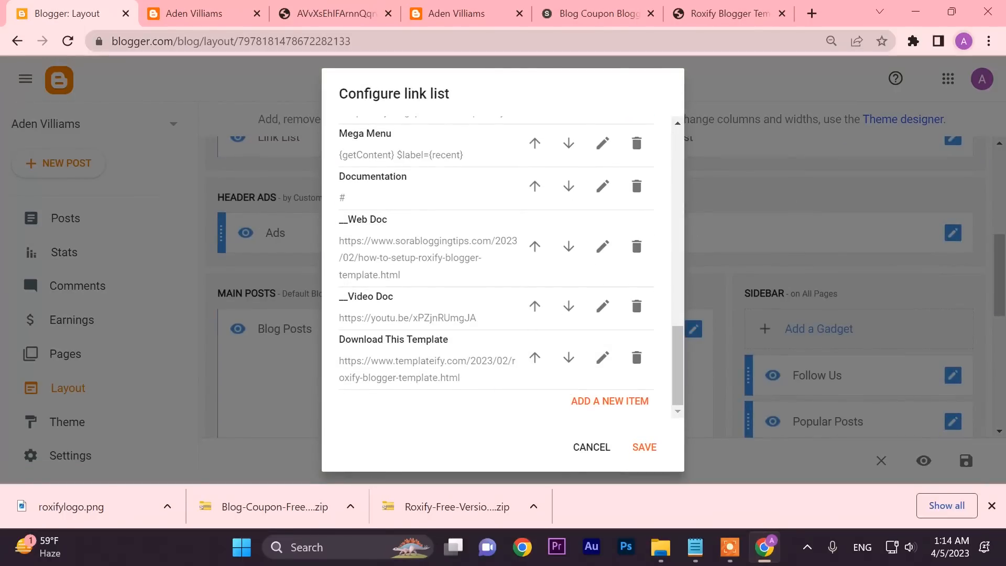
pyautogui.scroll(15, 535, 377)
pyautogui.scroll(-3, 534, 379)
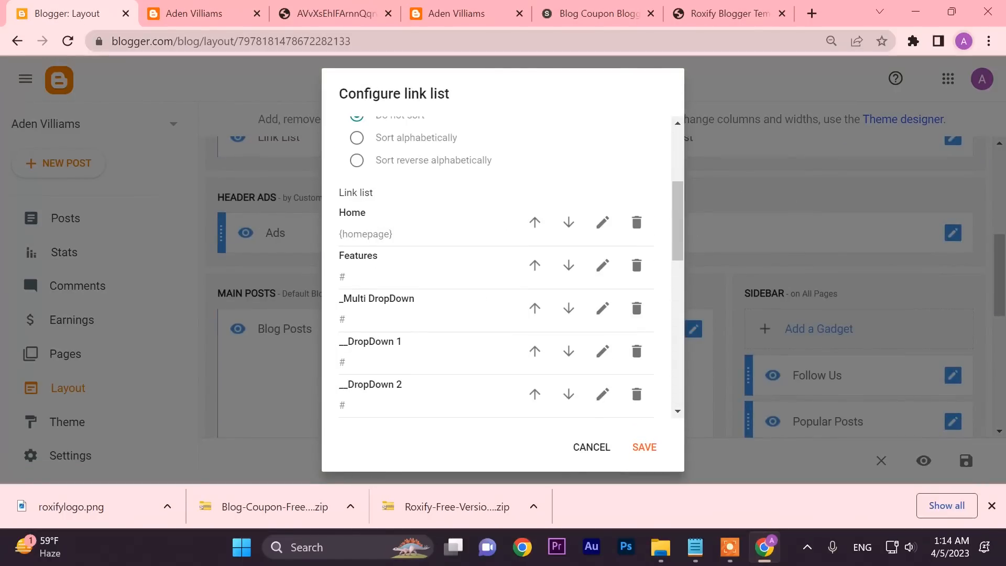
pyautogui.scroll(4, 511, 272)
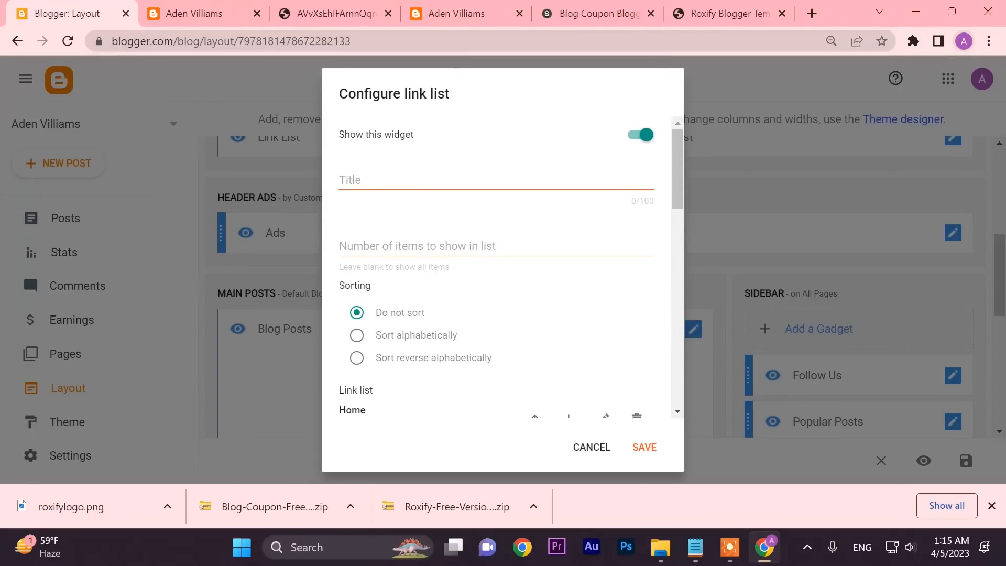
pyautogui.scroll(-3, 568, 304)
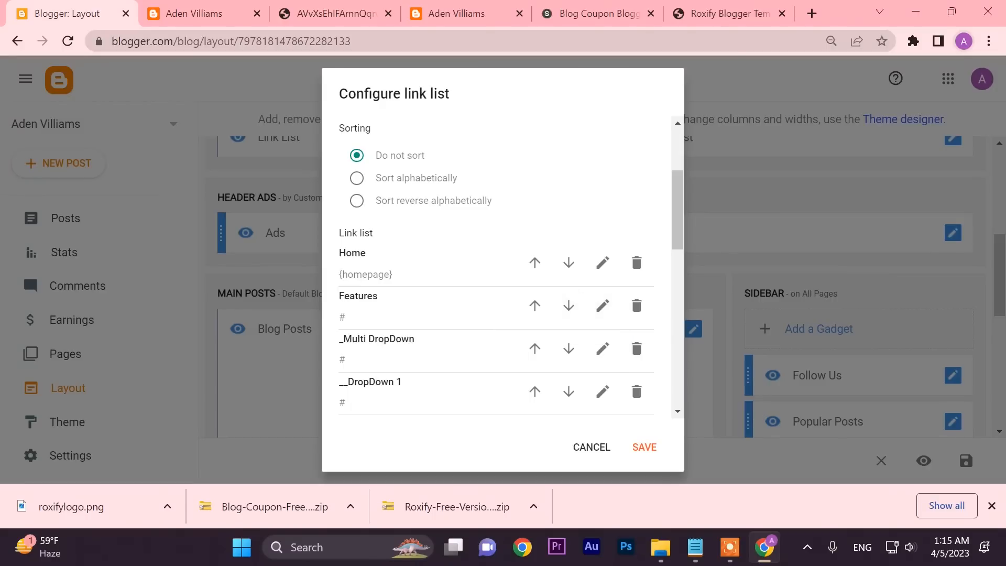
pyautogui.scroll(-10, 577, 314)
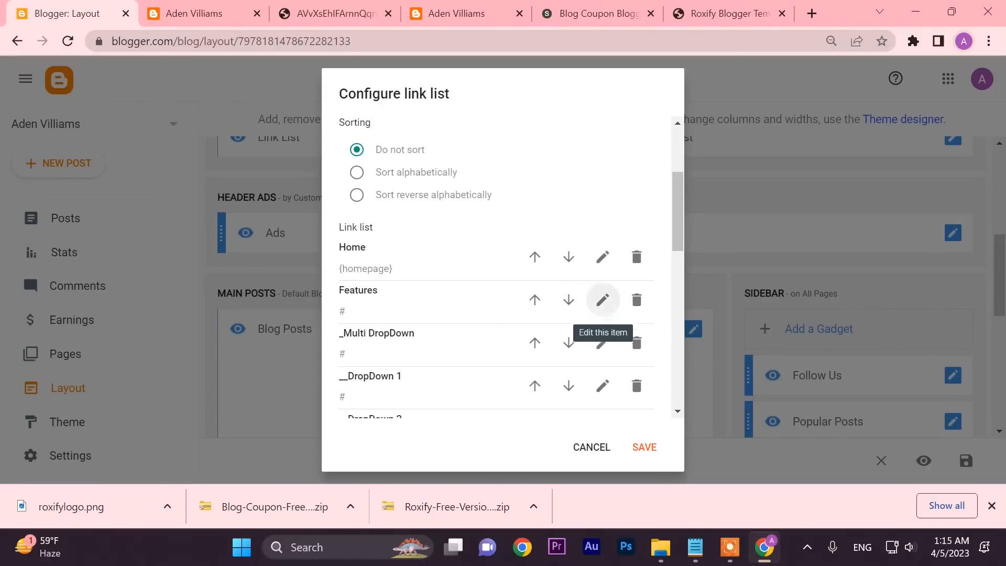
pyautogui.scroll(8, 569, 367)
pyautogui.scroll(2, 569, 364)
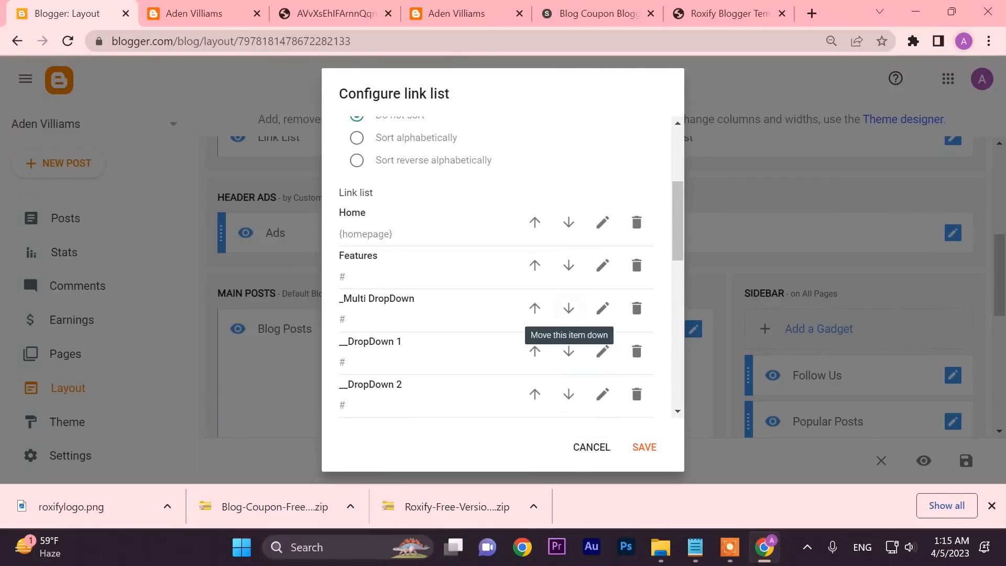
pyautogui.click(602, 263)
pyautogui.doubleClick(403, 281)
pyautogui.doubleClick(388, 348)
pyautogui.scroll(-1, 419, 314)
pyautogui.scroll(1, 419, 314)
pyautogui.doubleClick(403, 281)
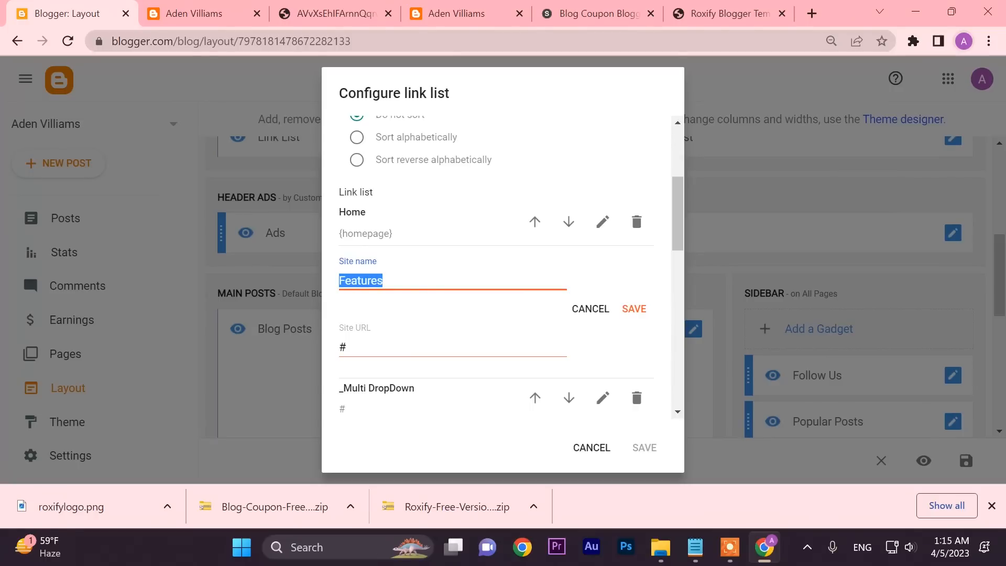
# Rename the link to 'Rose Flowers', keeping URL #, and save the widget.
pyautogui.write('F')
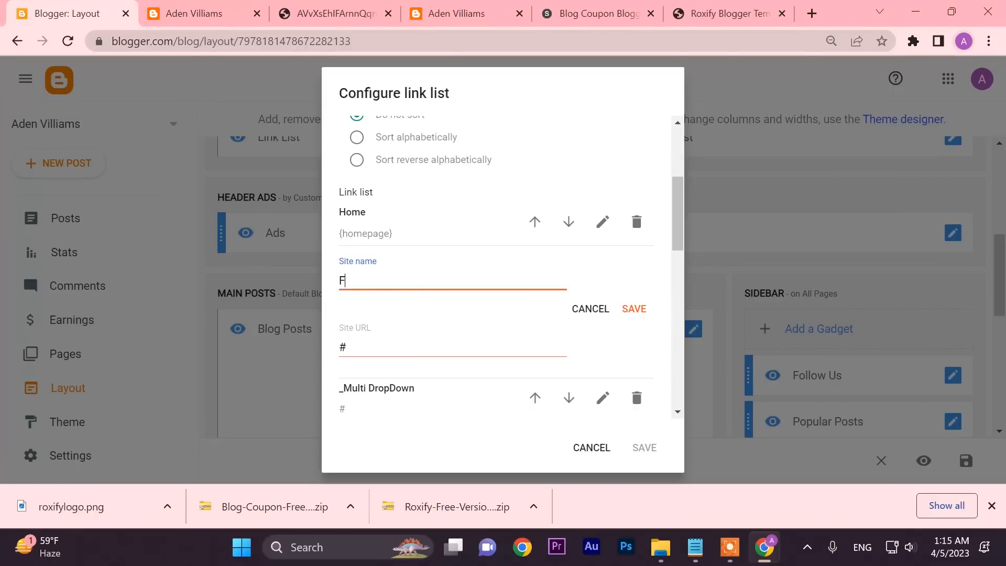
pyautogui.press('BackSpace')
pyautogui.write('Rose D')
pyautogui.press('BackSpace')
pyautogui.write('Flowers')
pyautogui.press('Tab')
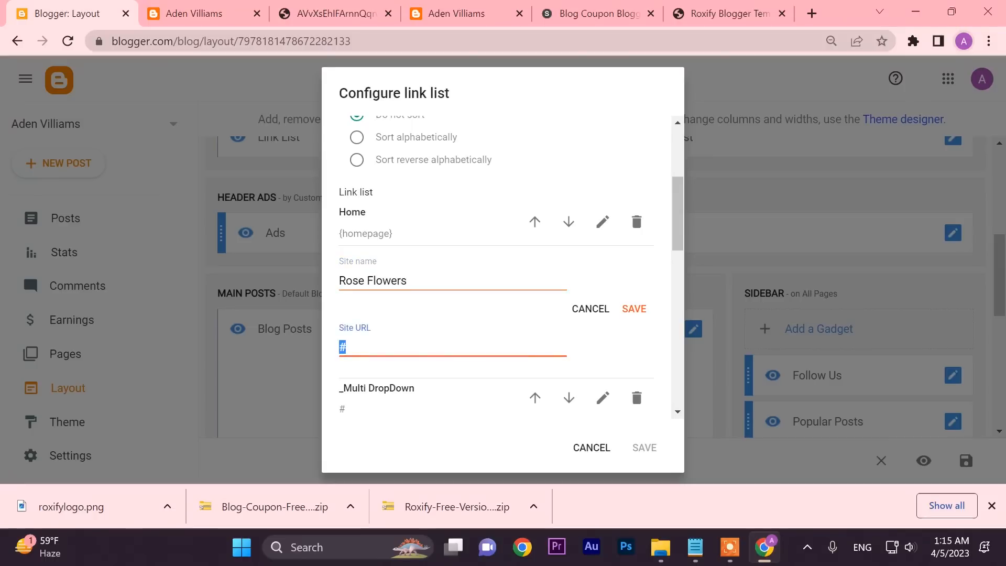
pyautogui.rightClick(351, 344)
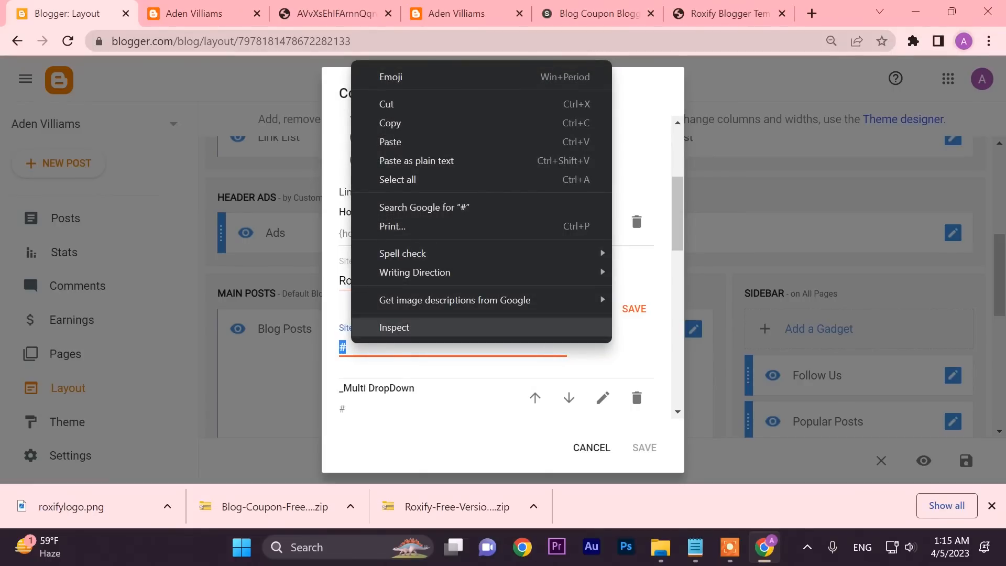
pyautogui.click(634, 309)
pyautogui.click(634, 308)
pyautogui.click(645, 447)
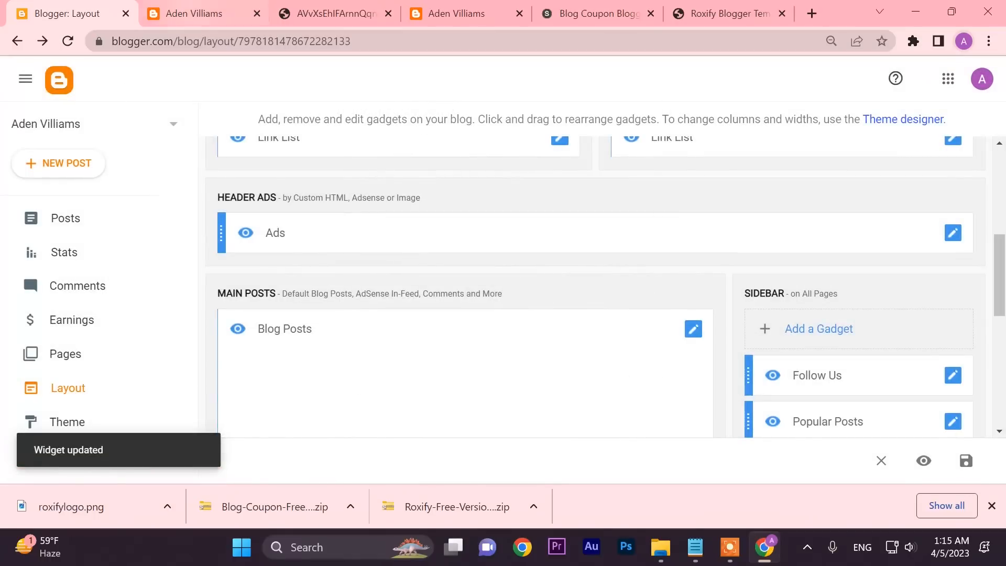
pyautogui.click(192, 14)
pyautogui.click(210, 41)
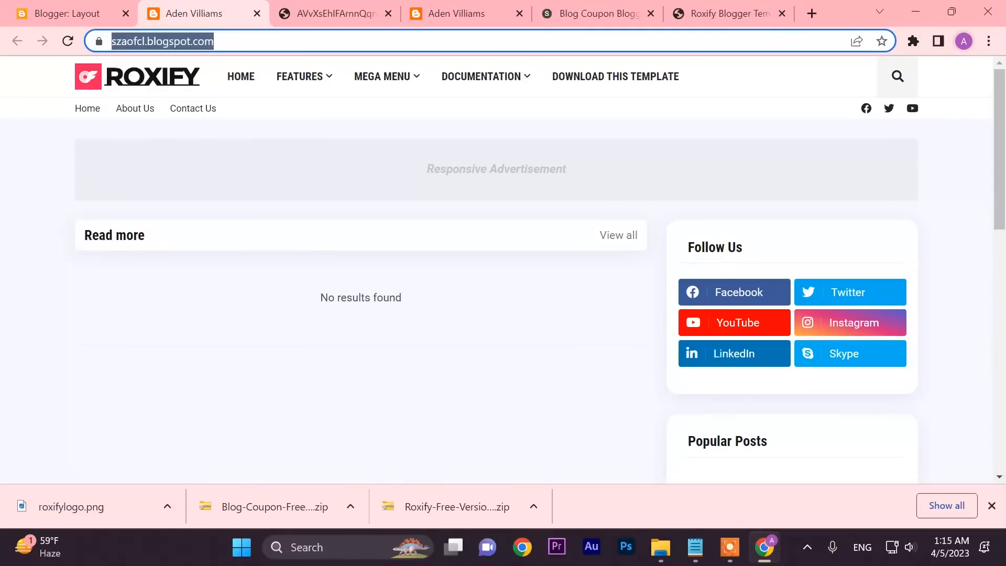
pyautogui.press('Return')
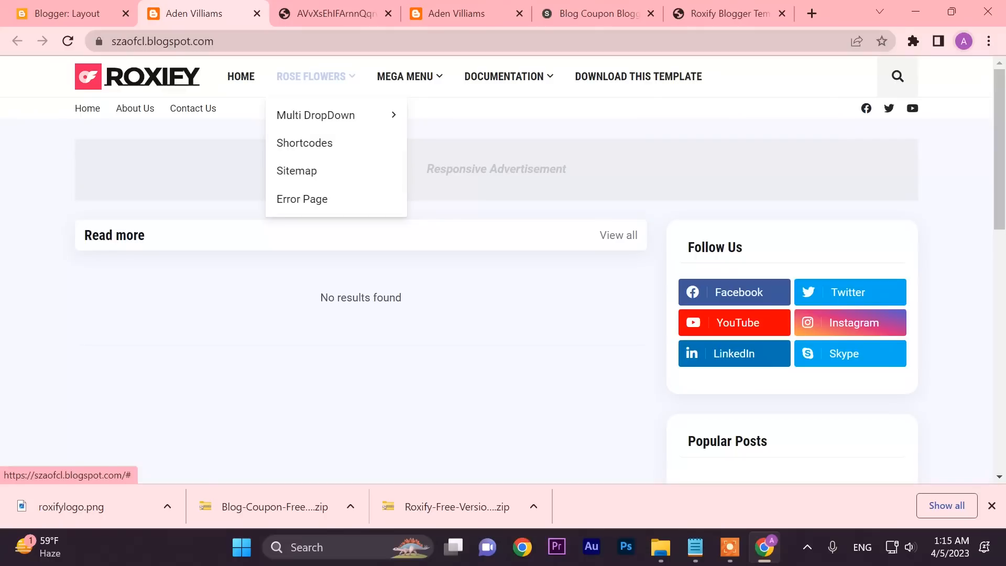
pyautogui.moveTo(316, 114)
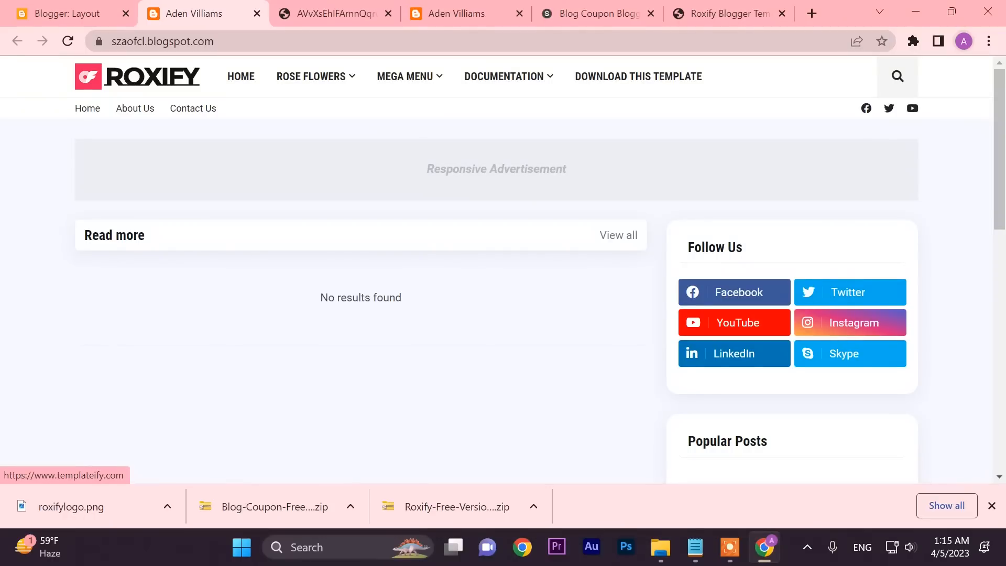
pyautogui.moveTo(316, 77)
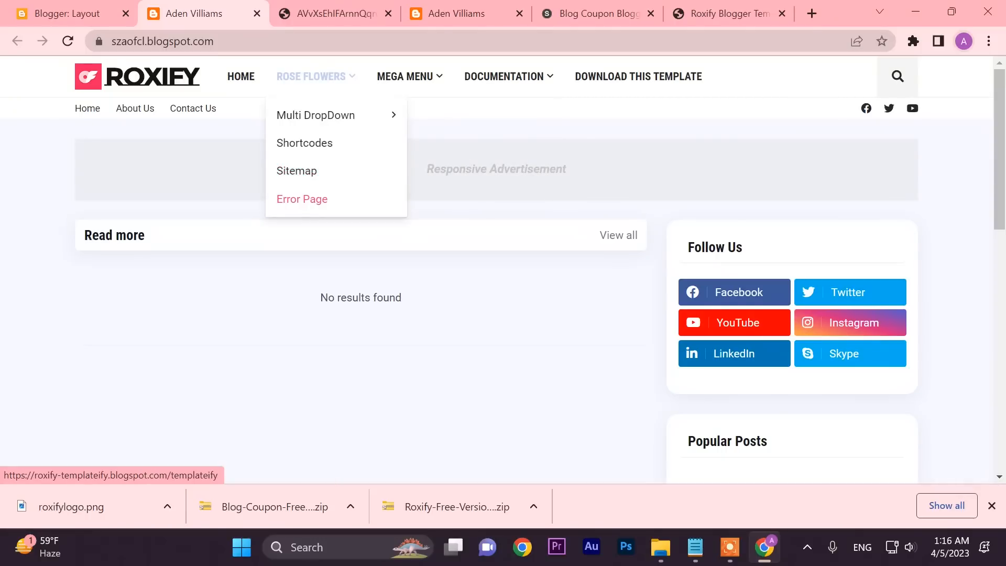
pyautogui.click(67, 14)
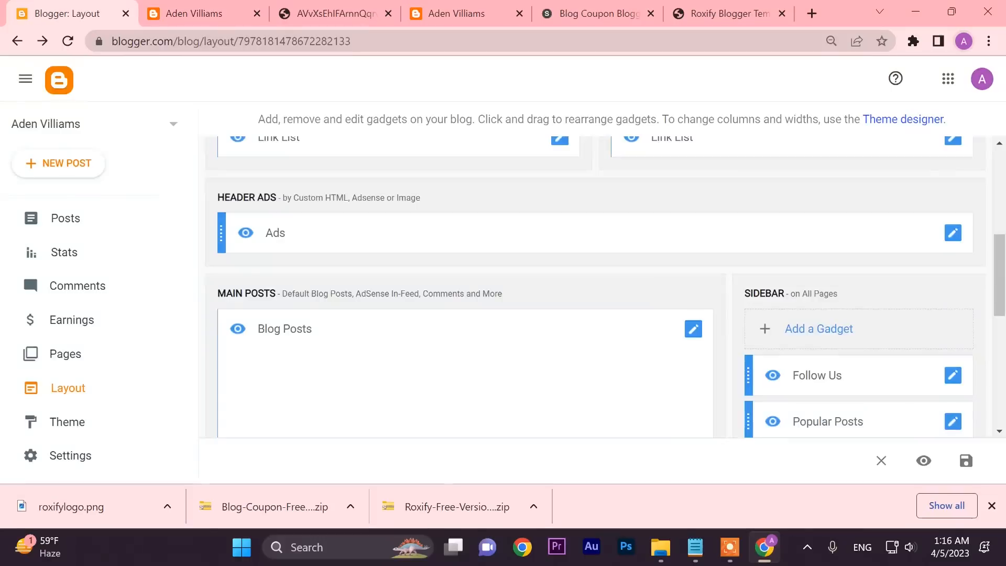
pyautogui.scroll(1, 838, 306)
pyautogui.scroll(-2, 839, 306)
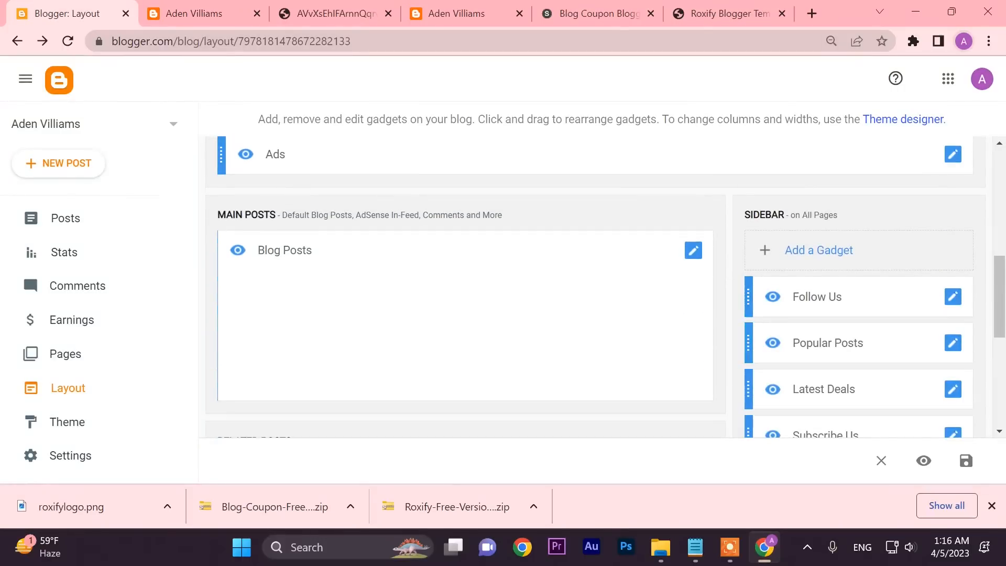
pyautogui.click(195, 14)
pyautogui.click(86, 14)
pyautogui.scroll(4, 595, 285)
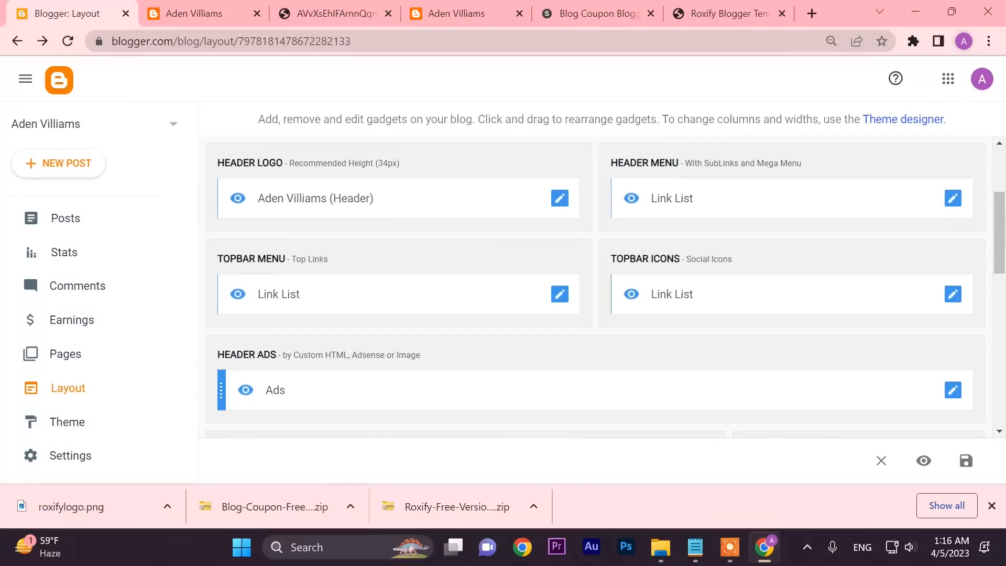
pyautogui.click(952, 294)
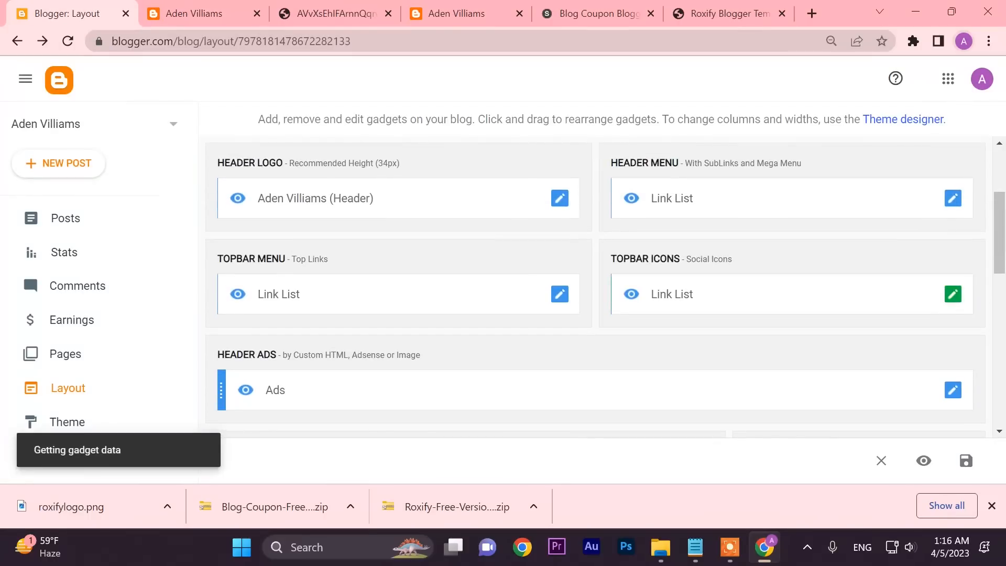
pyautogui.scroll(-3, 528, 312)
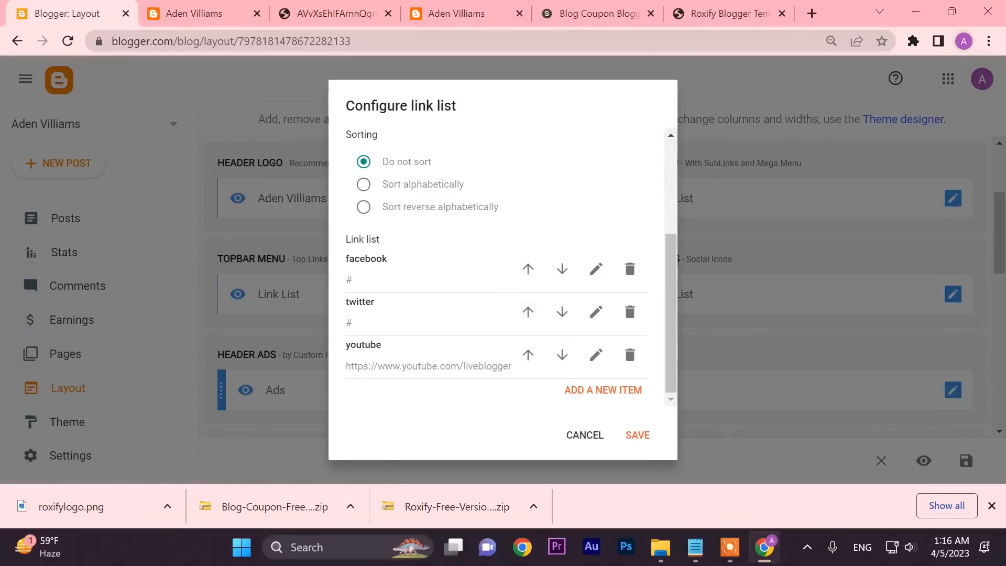
pyautogui.scroll(3, 495, 268)
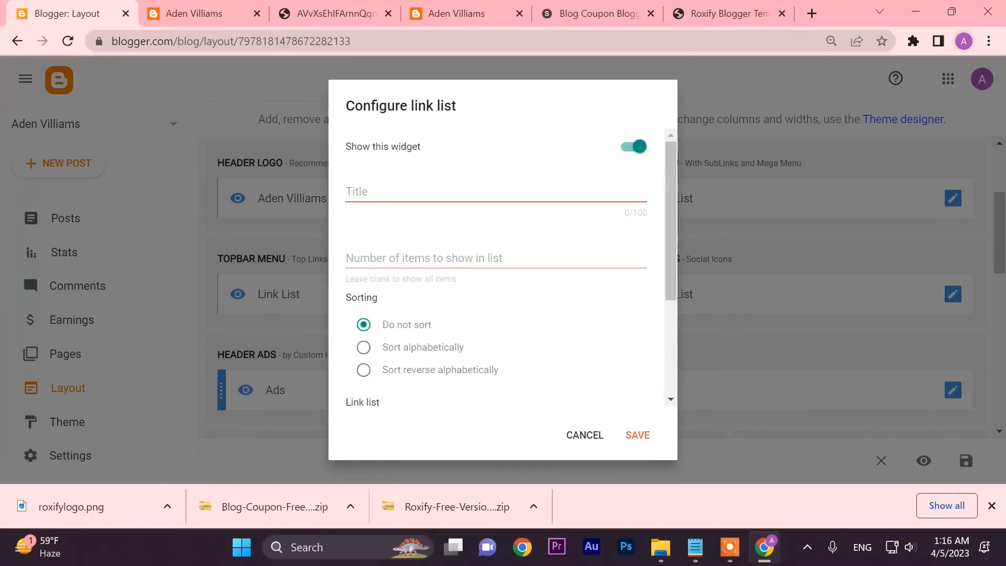
pyautogui.click(585, 434)
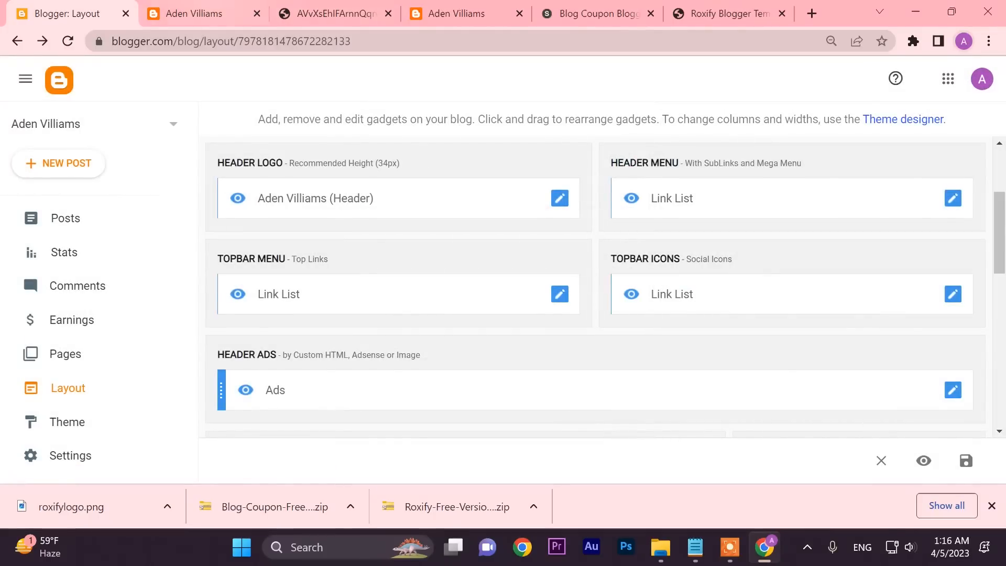
pyautogui.click(209, 13)
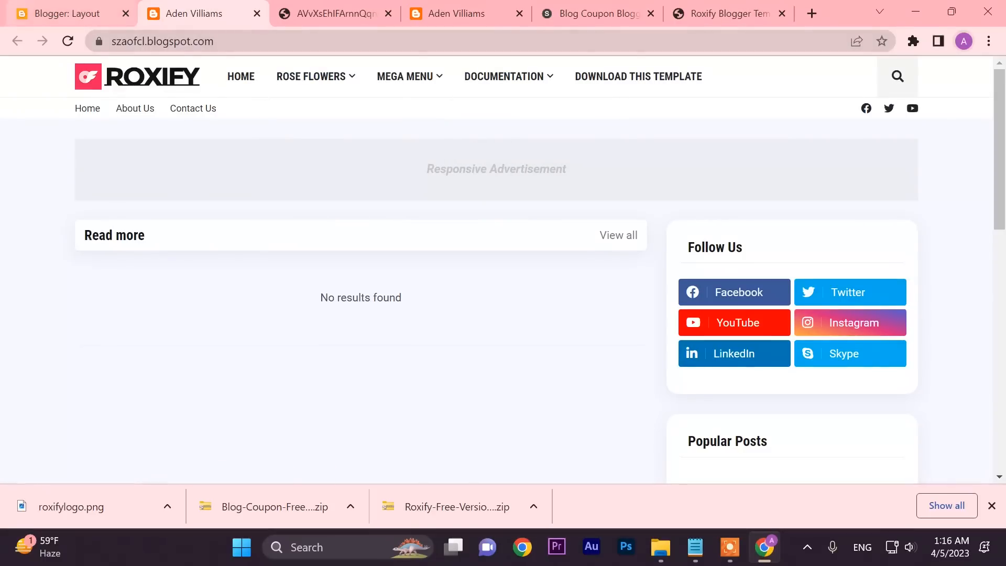
pyautogui.click(67, 14)
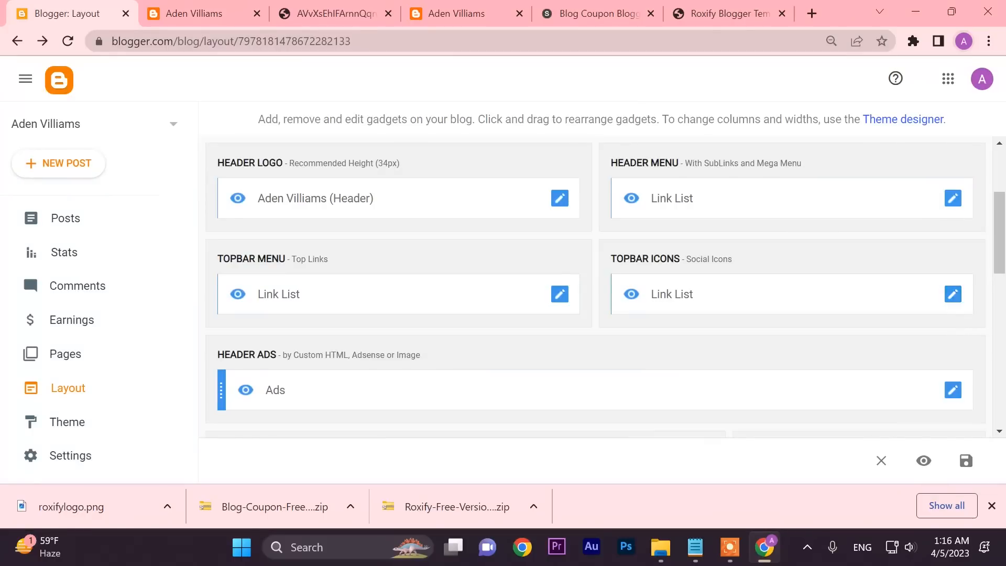
pyautogui.scroll(2, 953, 277)
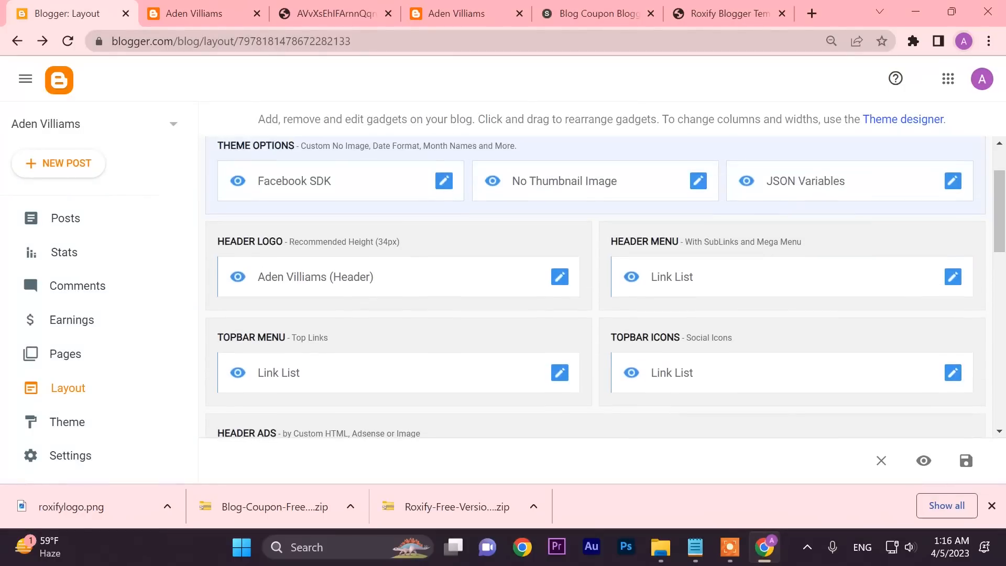
# Review the Header Menu's Multi DropDown and DropDown entries against the live Rose Flowers menu.
pyautogui.click(953, 277)
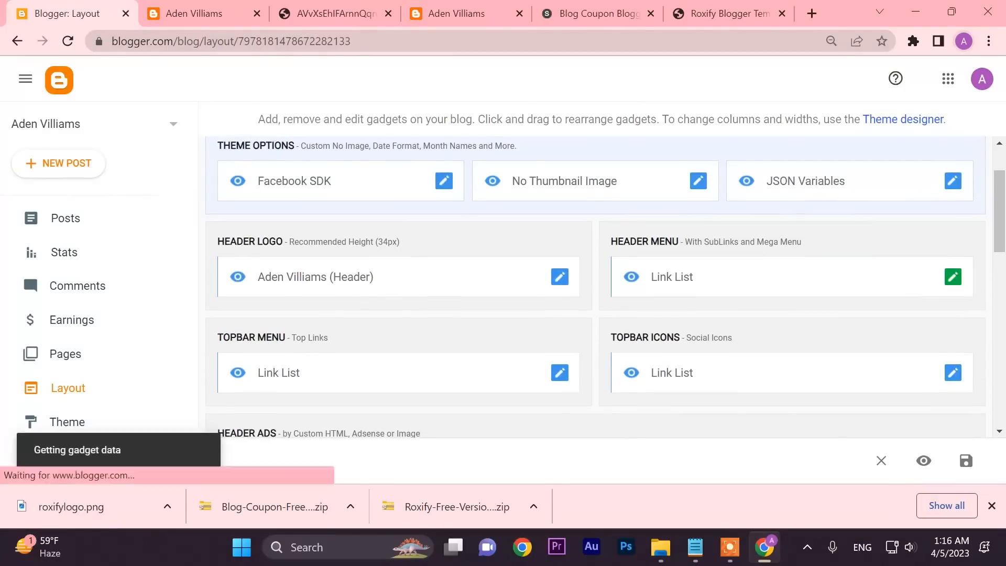
pyautogui.scroll(-10, 498, 262)
pyautogui.scroll(3, 534, 247)
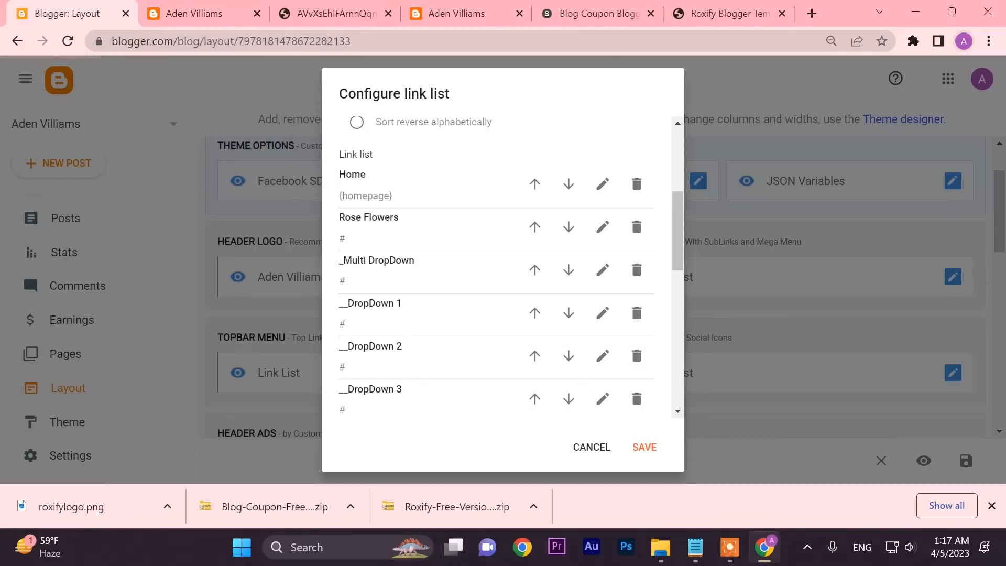
pyautogui.moveTo(344, 261); pyautogui.dragTo(409, 261)
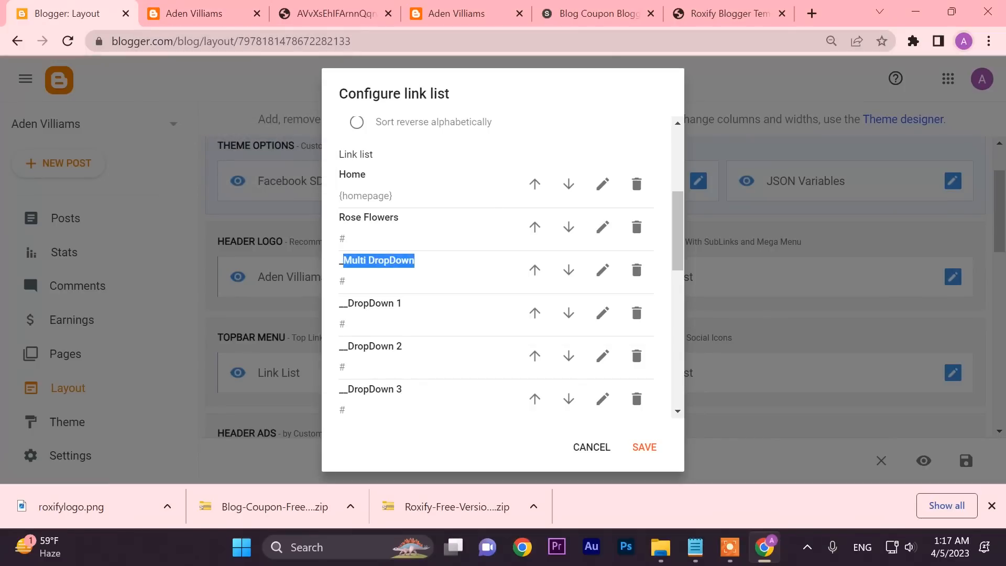
pyautogui.click(414, 261)
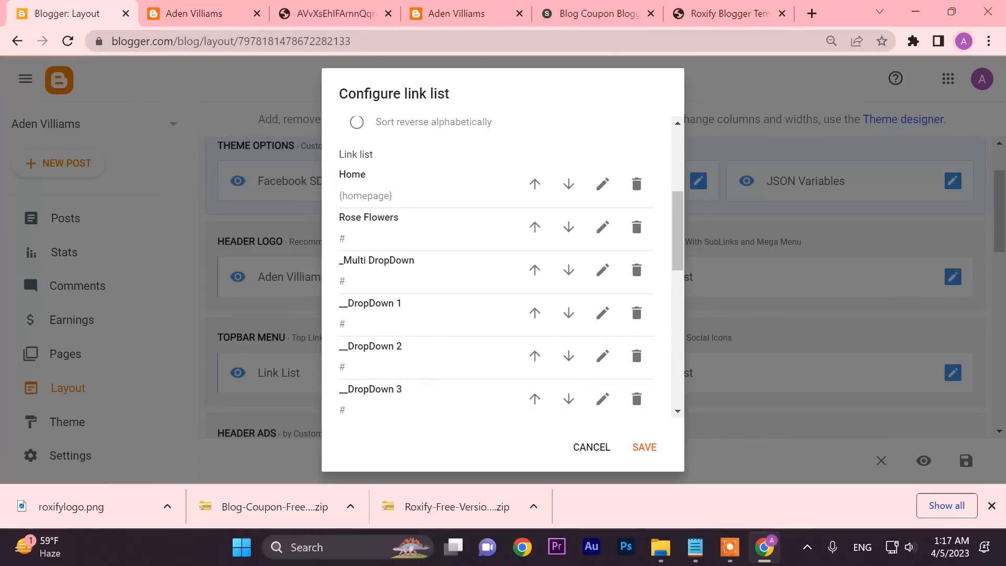
pyautogui.click(193, 14)
pyautogui.moveTo(316, 76)
pyautogui.moveTo(335, 115)
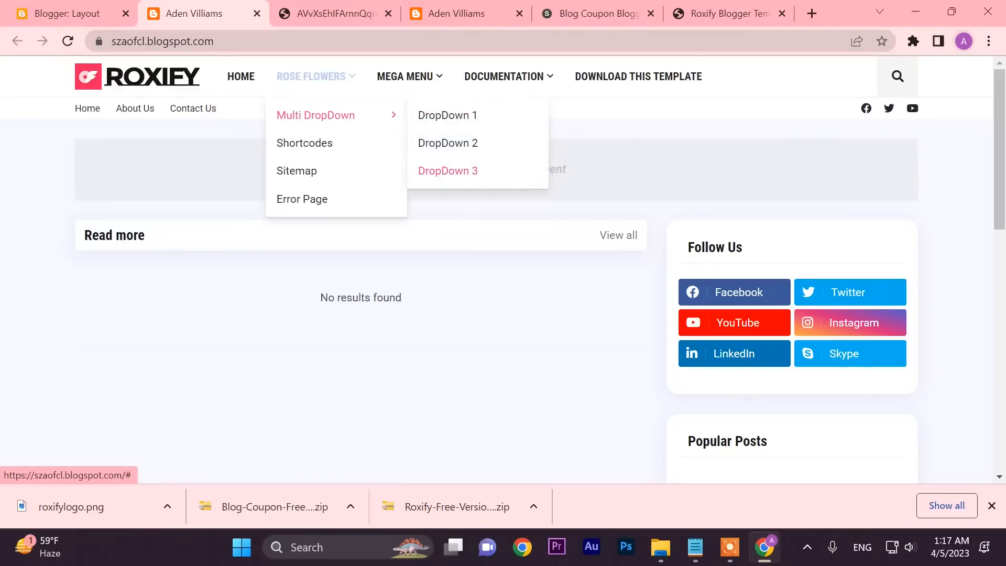
pyautogui.click(67, 13)
pyautogui.scroll(2, 495, 267)
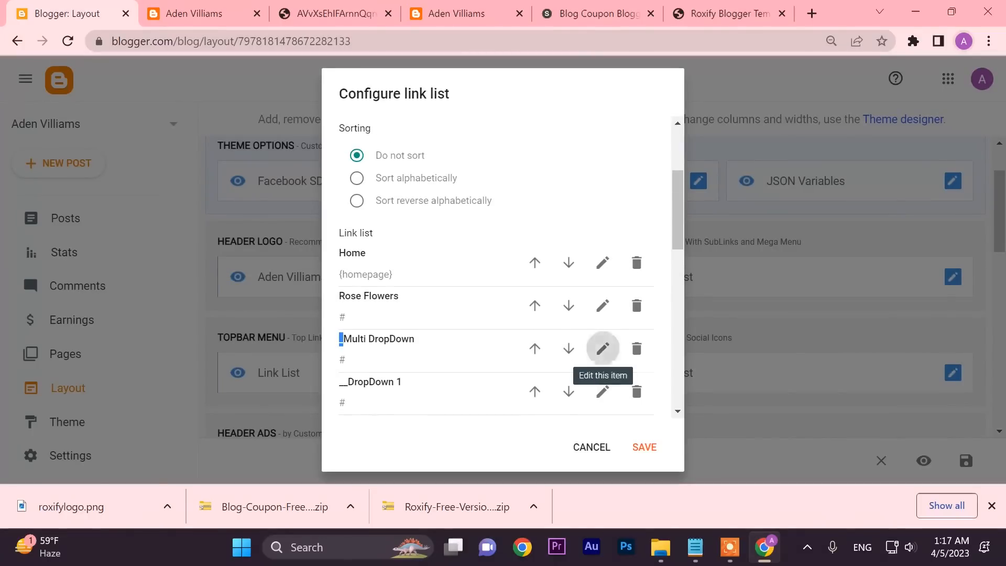
# Remove the leading underscore from '_Multi DropDown' and save the link list.
pyautogui.click(602, 348)
pyautogui.moveTo(344, 364); pyautogui.dragTo(337, 364)
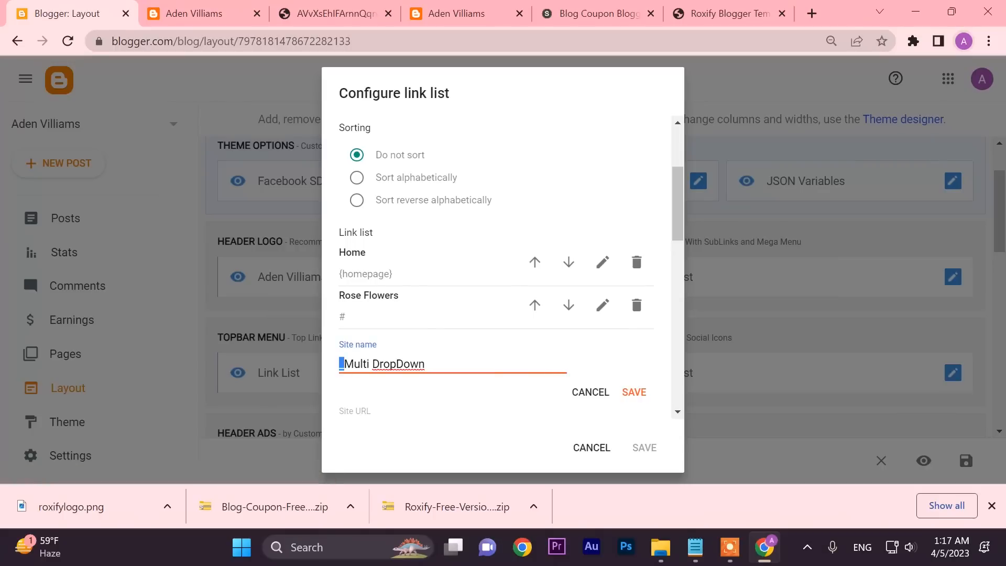
pyautogui.press('BackSpace')
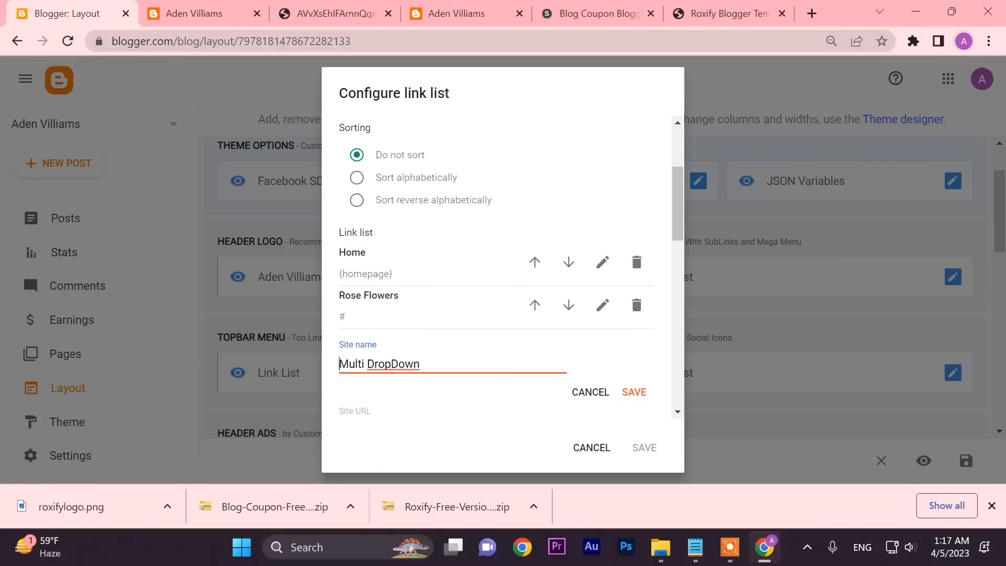
pyautogui.click(634, 392)
pyautogui.click(645, 447)
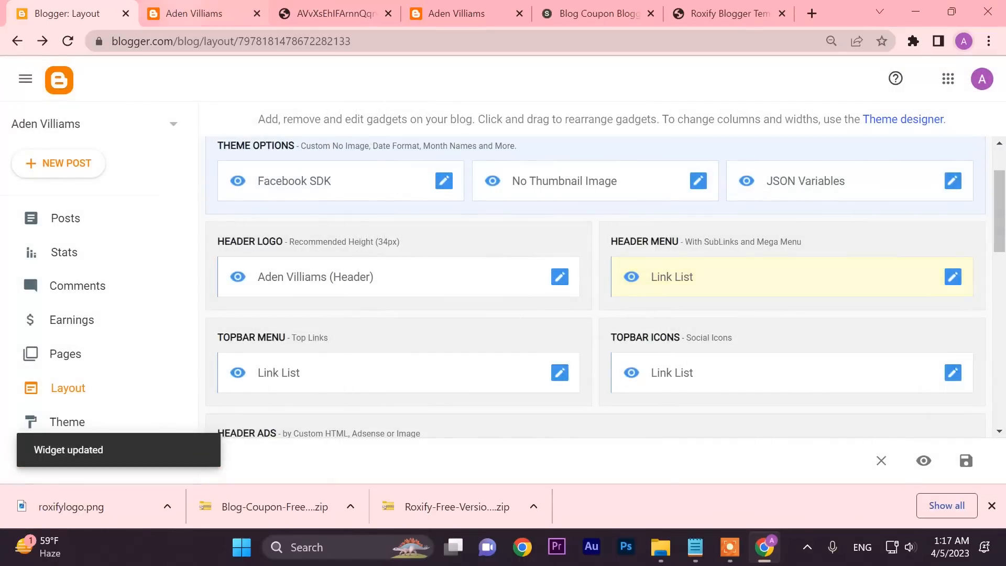
# Reload the live blog to see the top-level Multi DropDown menu, then return to Layout.
pyautogui.click(187, 14)
pyautogui.click(206, 42)
pyautogui.press('Return')
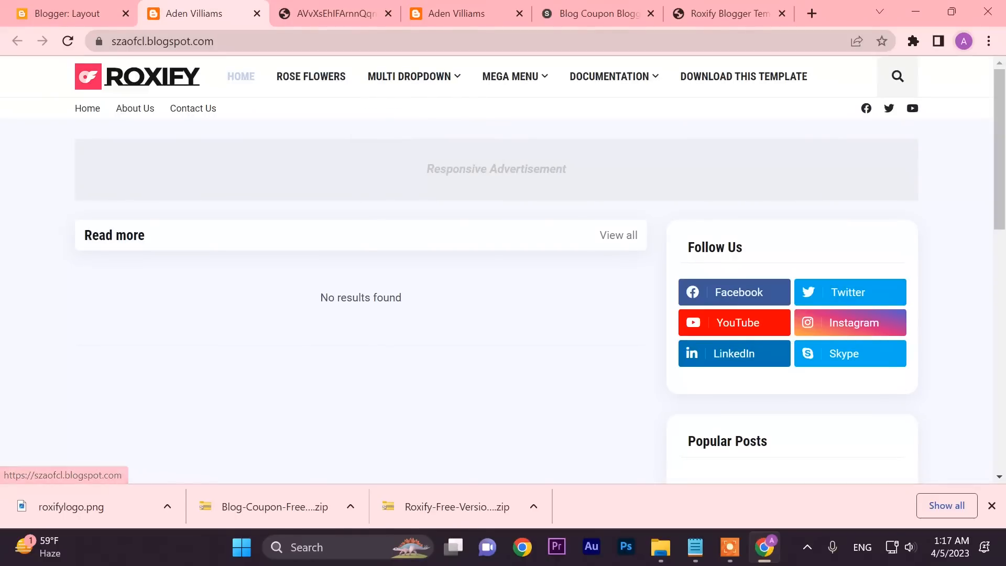
pyautogui.click(67, 13)
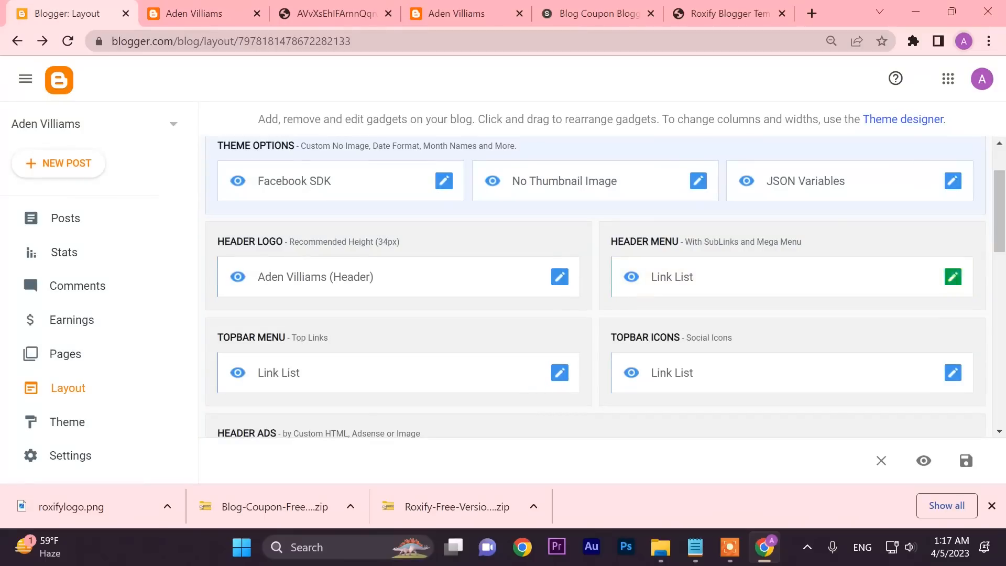
# Prefix the Multi DropDown entry with two underscores and save the link list.
pyautogui.click(953, 277)
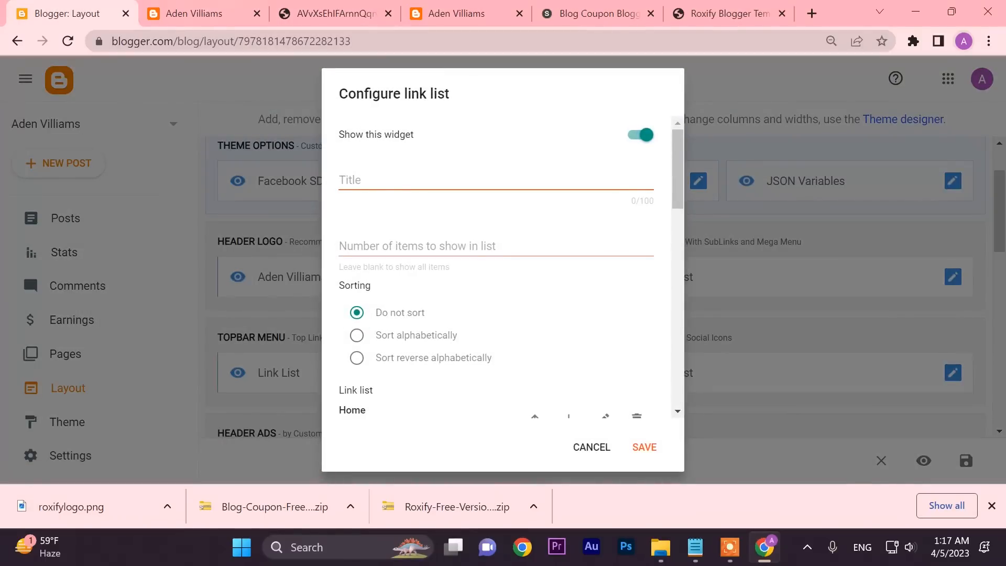
pyautogui.click(193, 13)
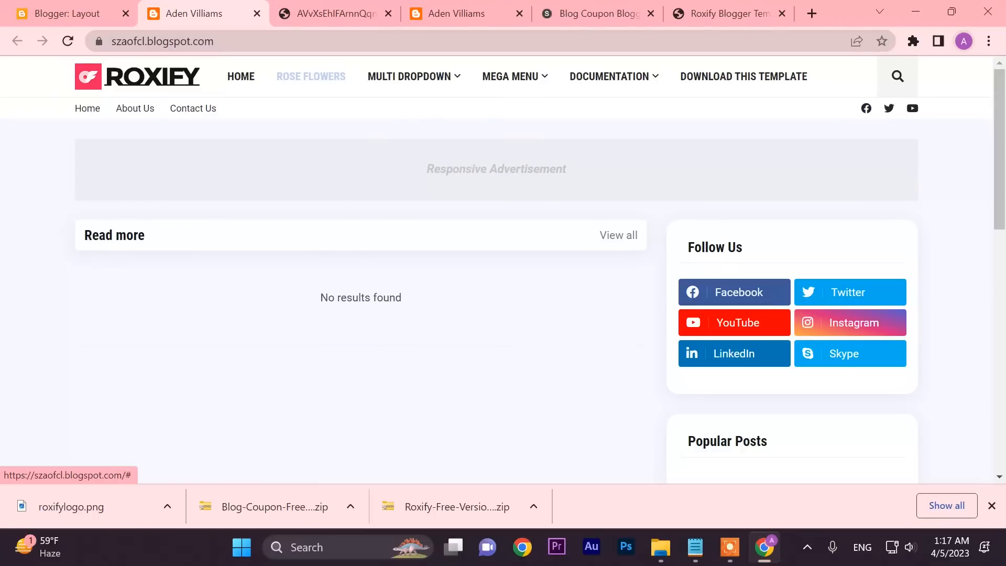
pyautogui.click(67, 13)
pyautogui.scroll(-5, 568, 269)
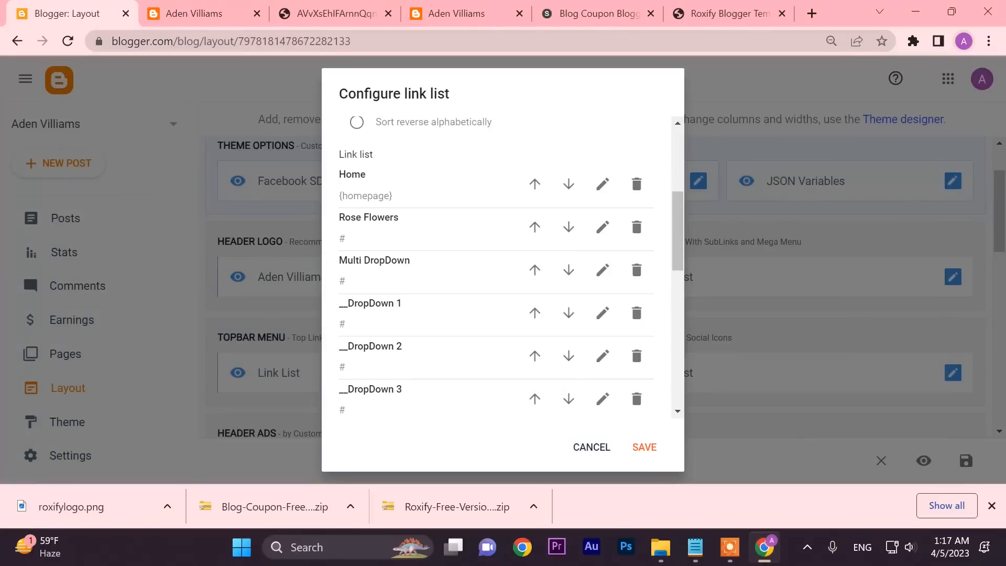
pyautogui.click(602, 269)
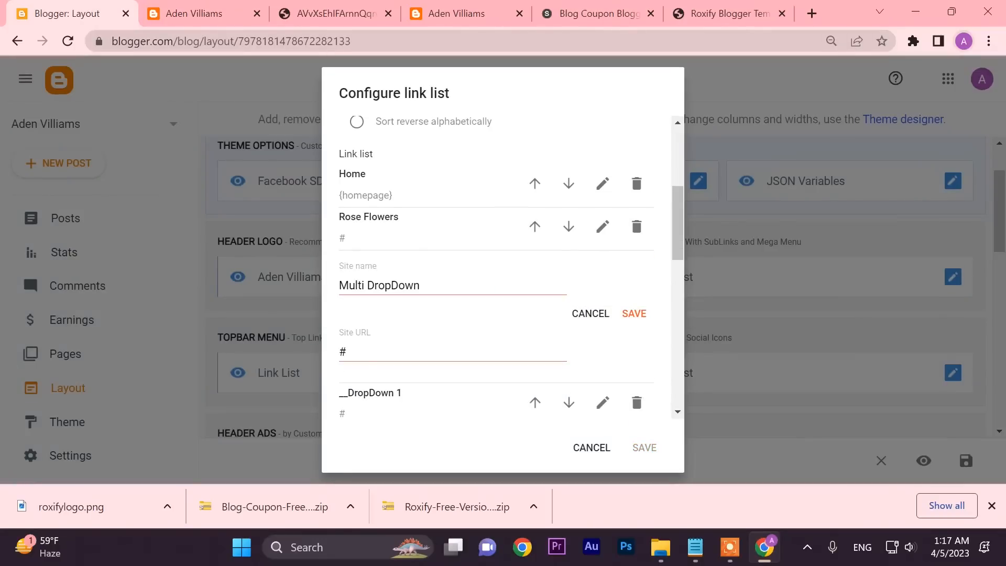
pyautogui.moveTo(340, 286); pyautogui.dragTo(367, 286)
pyautogui.click(335, 286)
pyautogui.click(335, 287)
pyautogui.click(339, 285)
pyautogui.write('__')
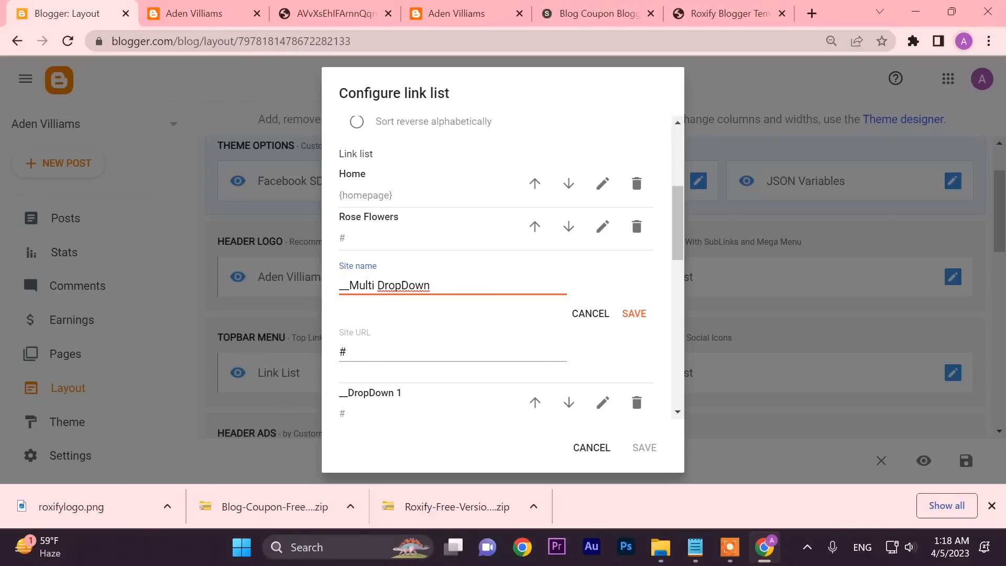
pyautogui.click(634, 314)
pyautogui.click(645, 448)
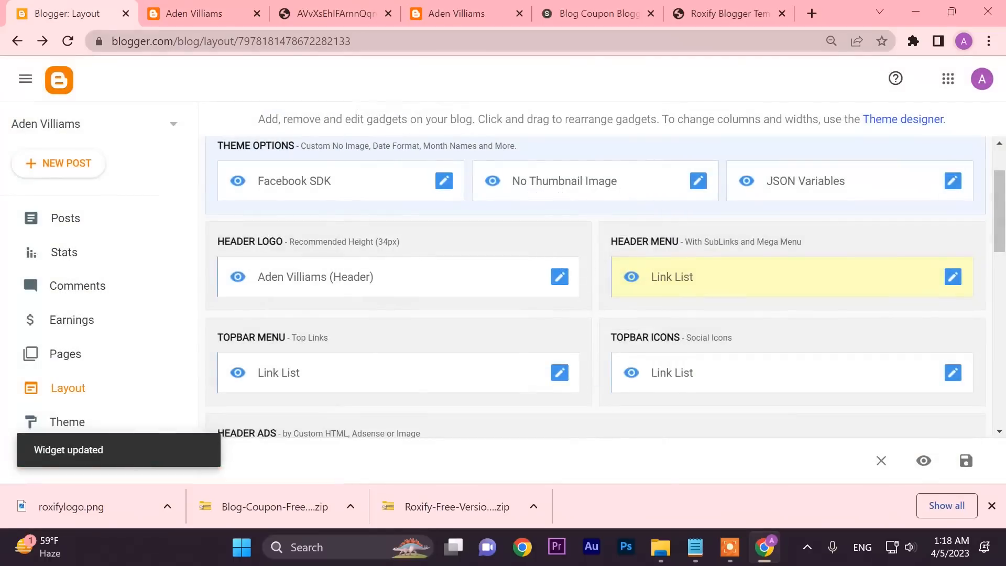
# Reload the live blog to confirm Multi DropDown nests under Rose Flowers, then return to Layout.
pyautogui.click(199, 14)
pyautogui.click(236, 41)
pyautogui.press('Return')
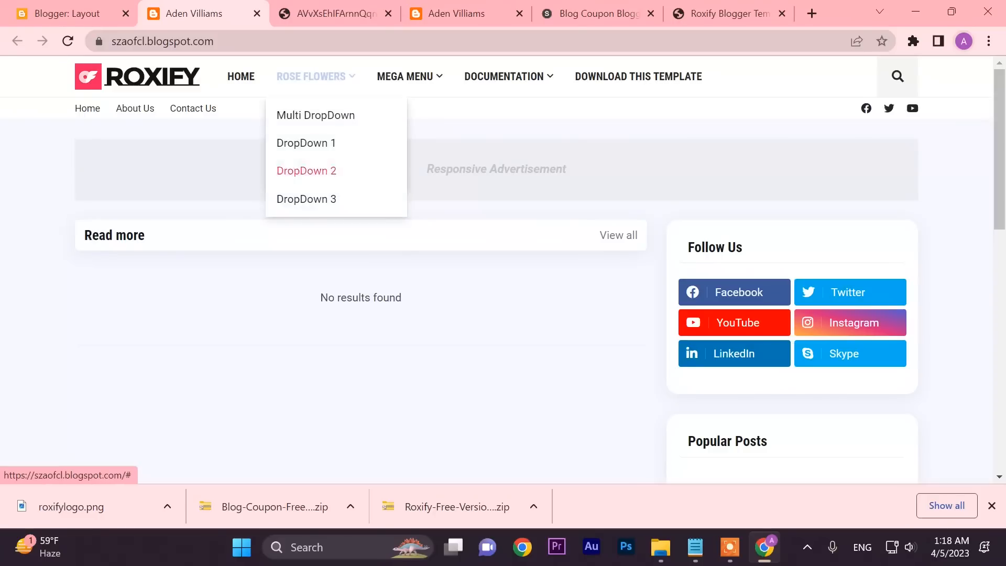
pyautogui.click(67, 14)
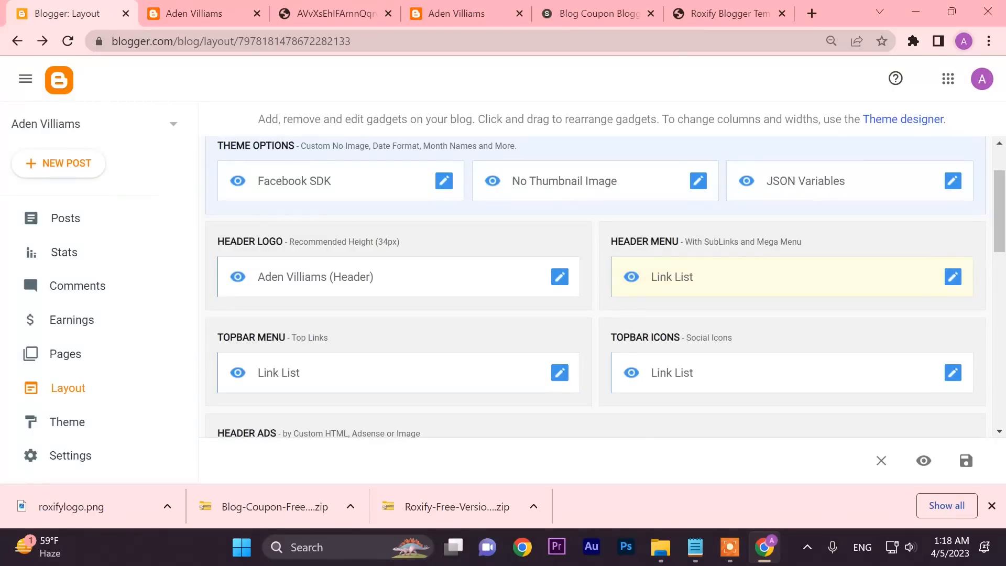
# Check the live blog, then reopen the Header Menu link list and cancel without changes.
pyautogui.click(335, 14)
pyautogui.click(210, 14)
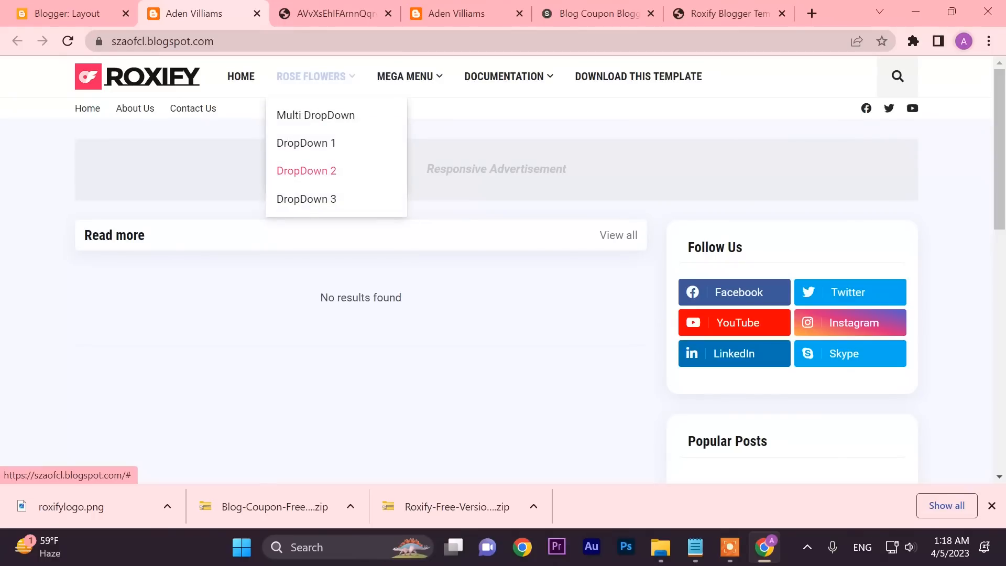
pyautogui.click(67, 14)
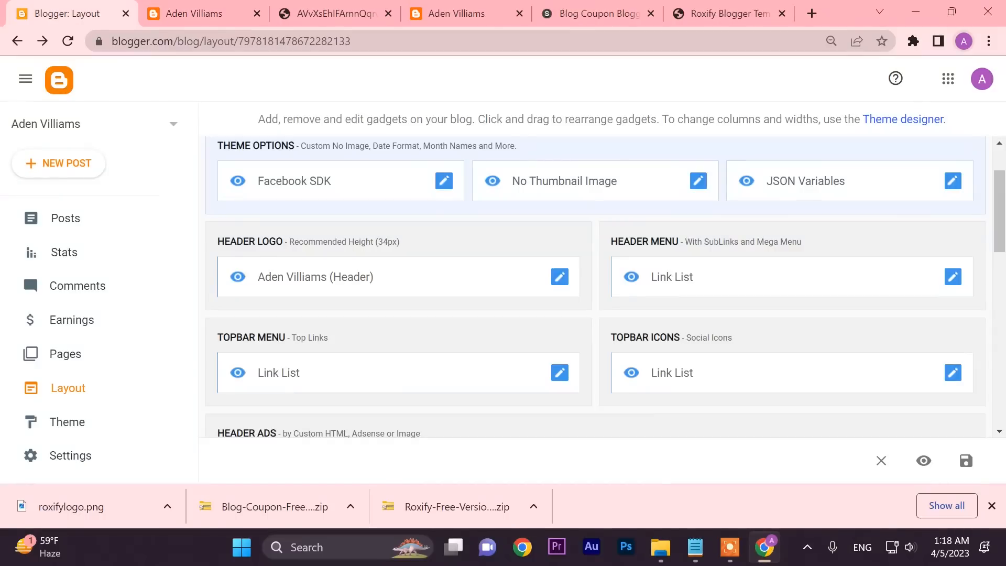
pyautogui.click(953, 277)
pyautogui.scroll(-10, 568, 341)
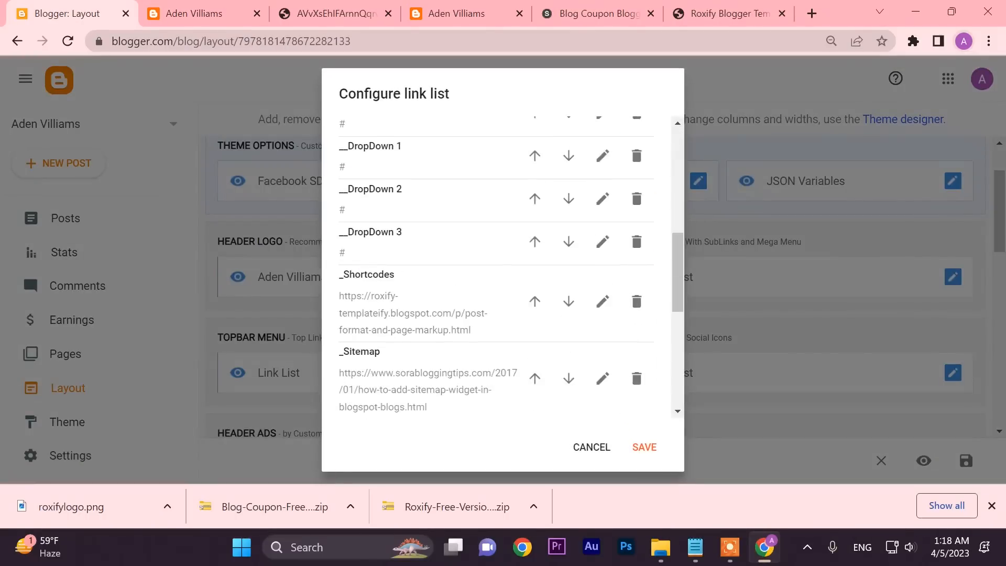
pyautogui.click(592, 447)
# Close the Roxify Free Version Notepad window and return to the Blogger Layout page.
pyautogui.scroll(-6, 594, 335)
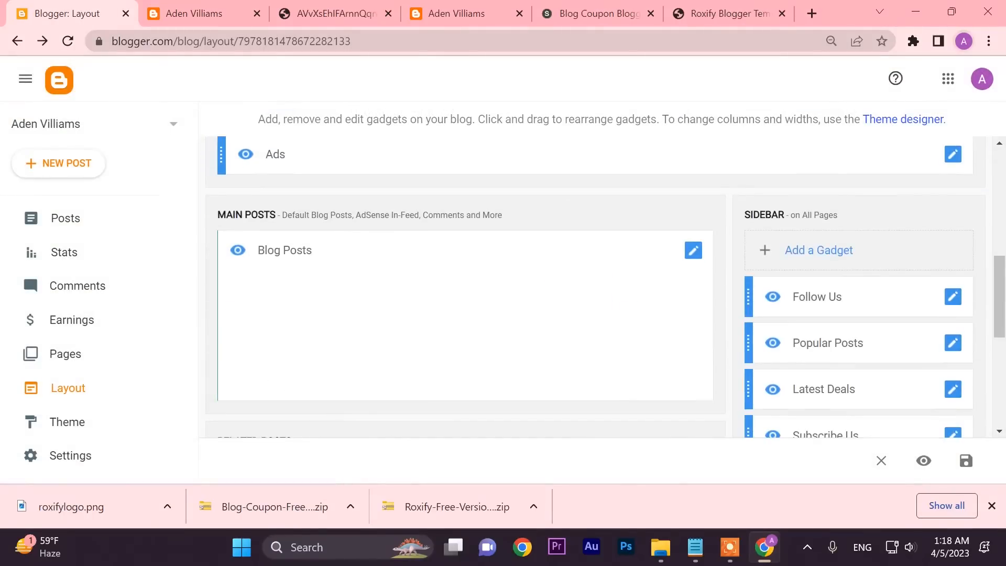
pyautogui.moveTo(695, 547)
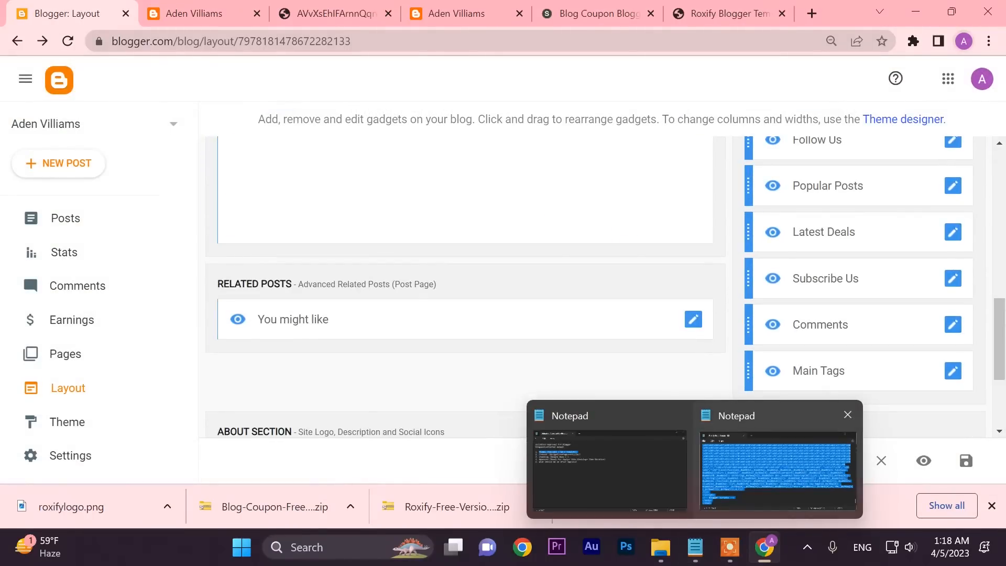
pyautogui.click(609, 469)
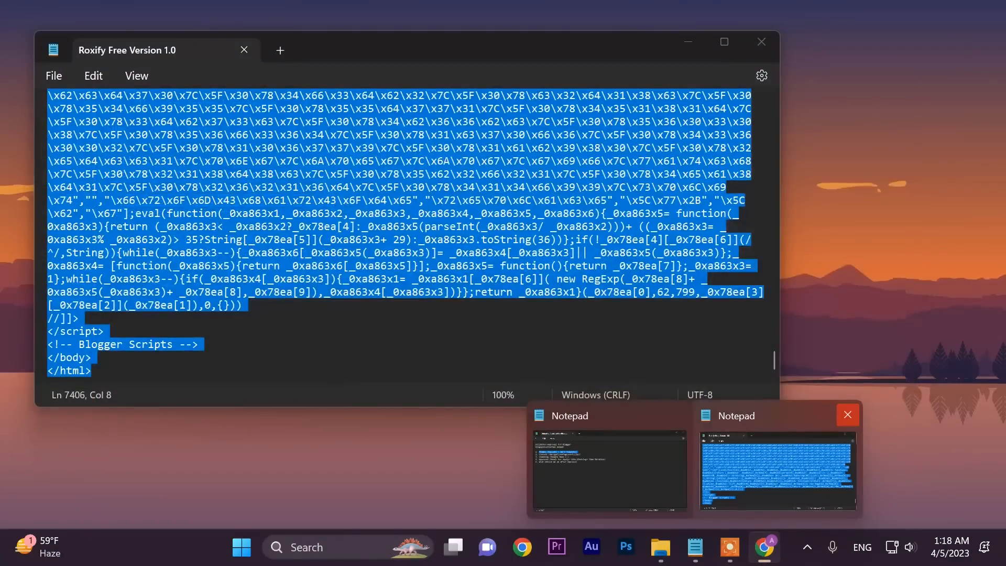
pyautogui.click(847, 414)
pyautogui.click(704, 466)
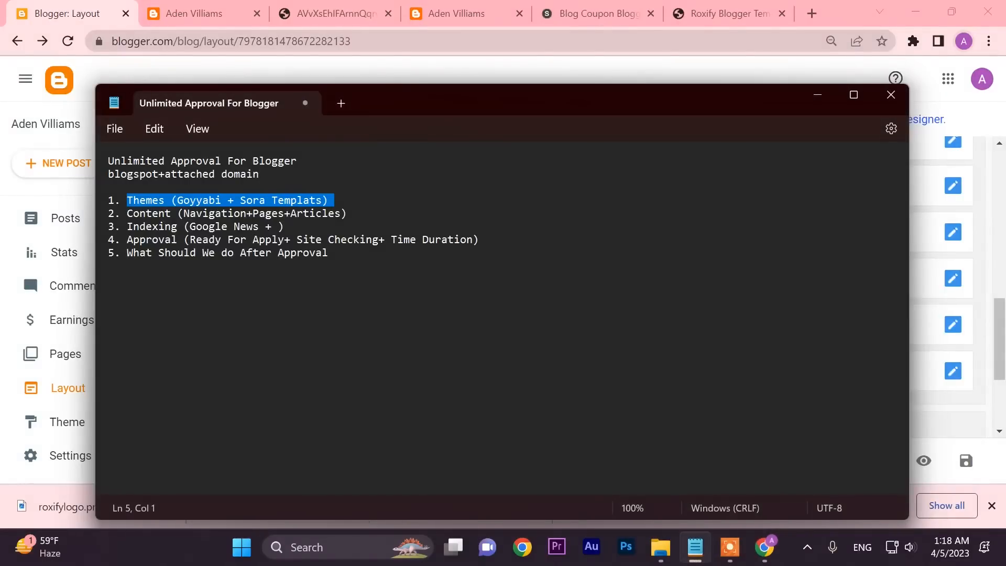
pyautogui.click(765, 547)
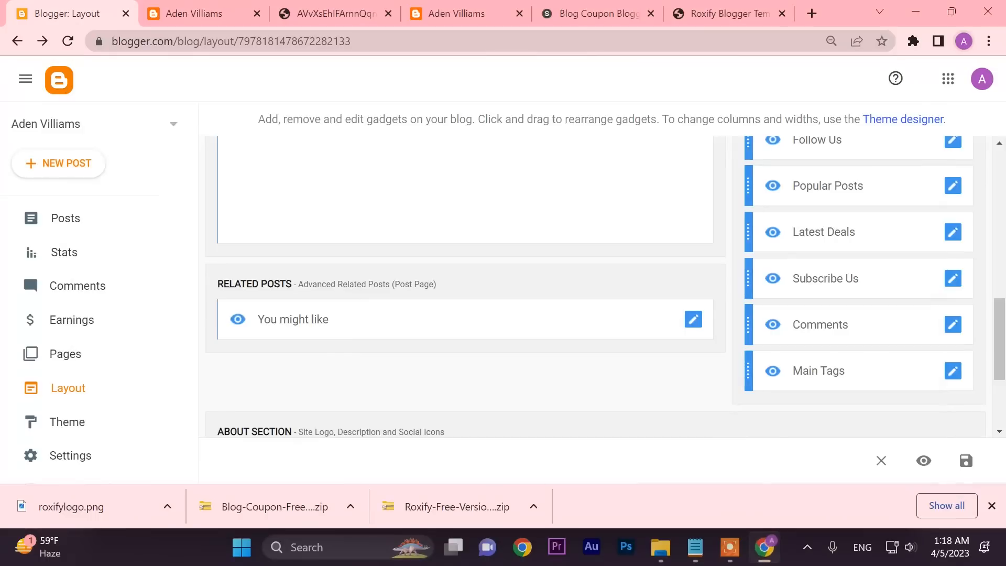
pyautogui.scroll(3, 595, 315)
pyautogui.scroll(5, 595, 288)
pyautogui.scroll(-5, 595, 288)
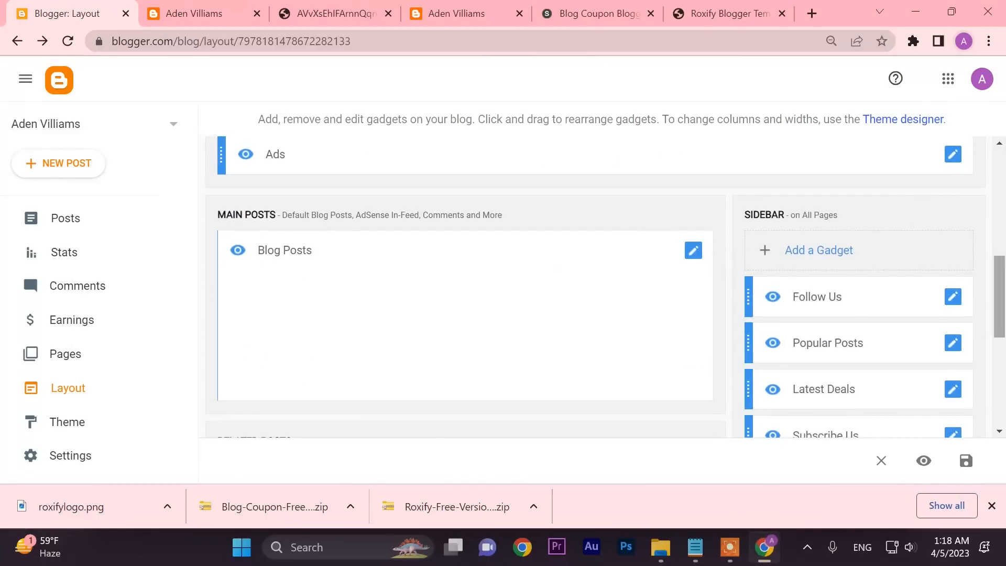
pyautogui.scroll(-4, 596, 288)
pyautogui.scroll(10, 595, 288)
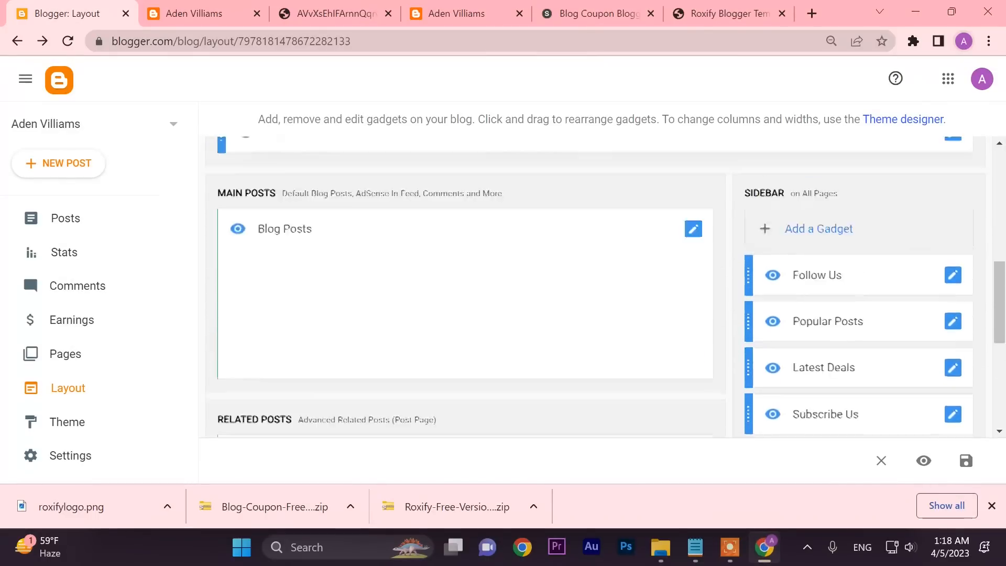
pyautogui.scroll(-5, 596, 288)
pyautogui.scroll(5, 595, 288)
pyautogui.scroll(-5, 595, 288)
pyautogui.scroll(-3, 595, 288)
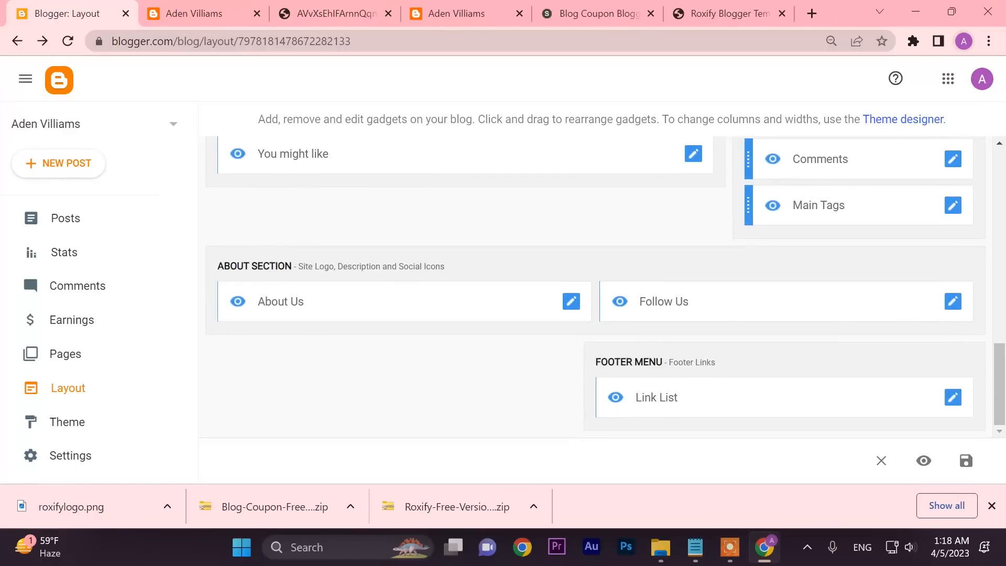
pyautogui.scroll(5, 595, 288)
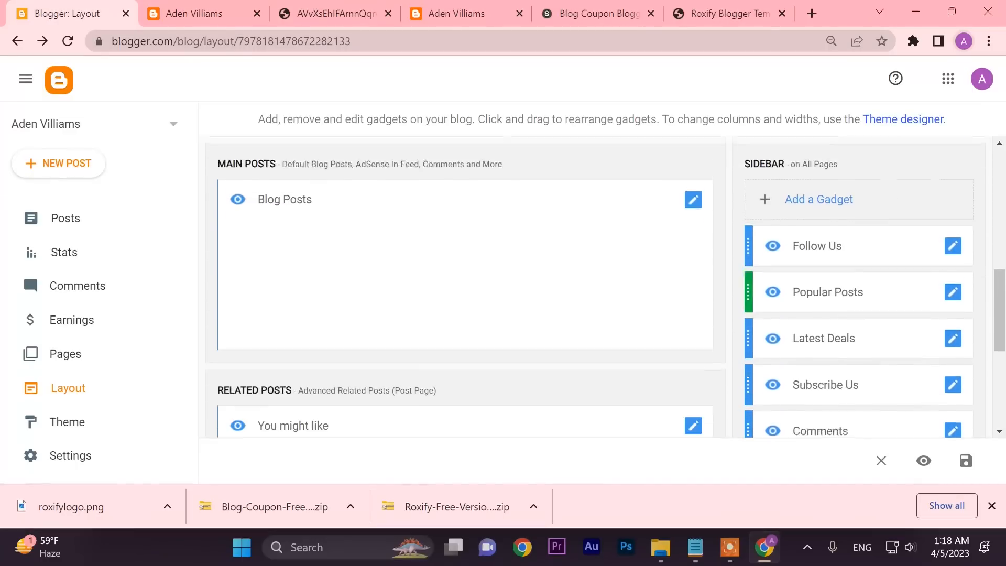
pyautogui.scroll(-1, 595, 288)
pyautogui.hotkey('ctrl', 'Tab')
pyautogui.scroll(-3, 503, 262)
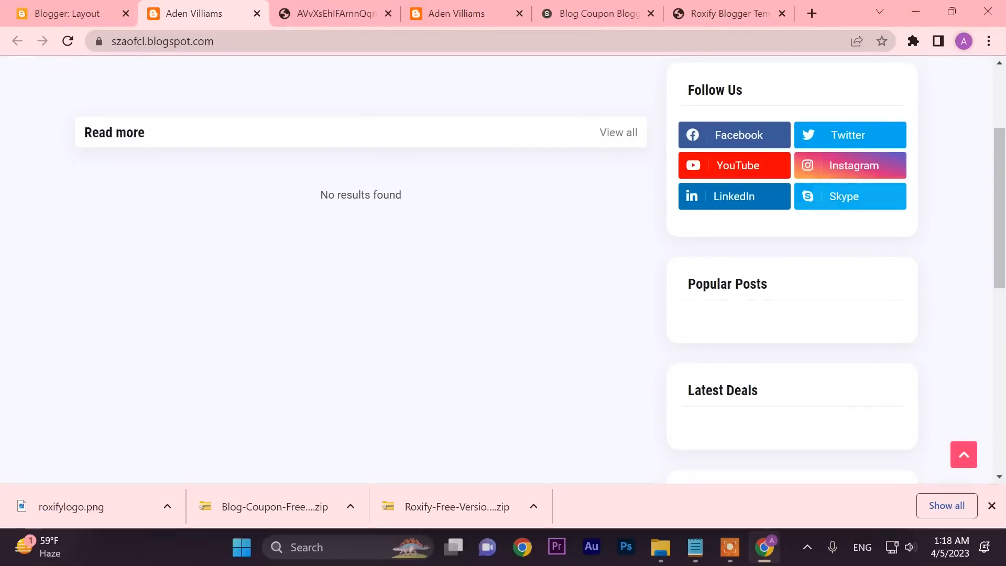
pyautogui.scroll(-6, 791, 262)
pyautogui.scroll(5, 791, 262)
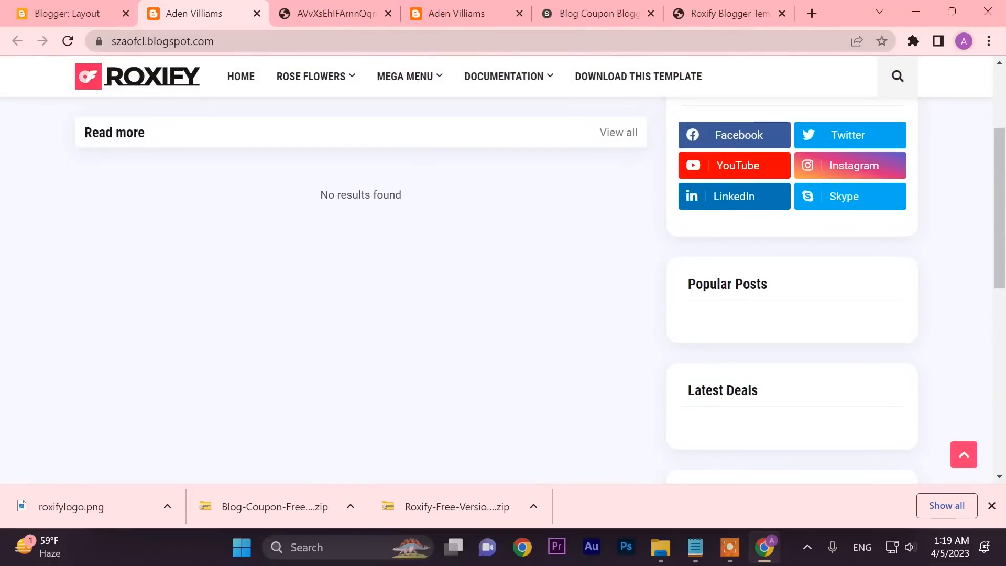
pyautogui.scroll(-6, 791, 262)
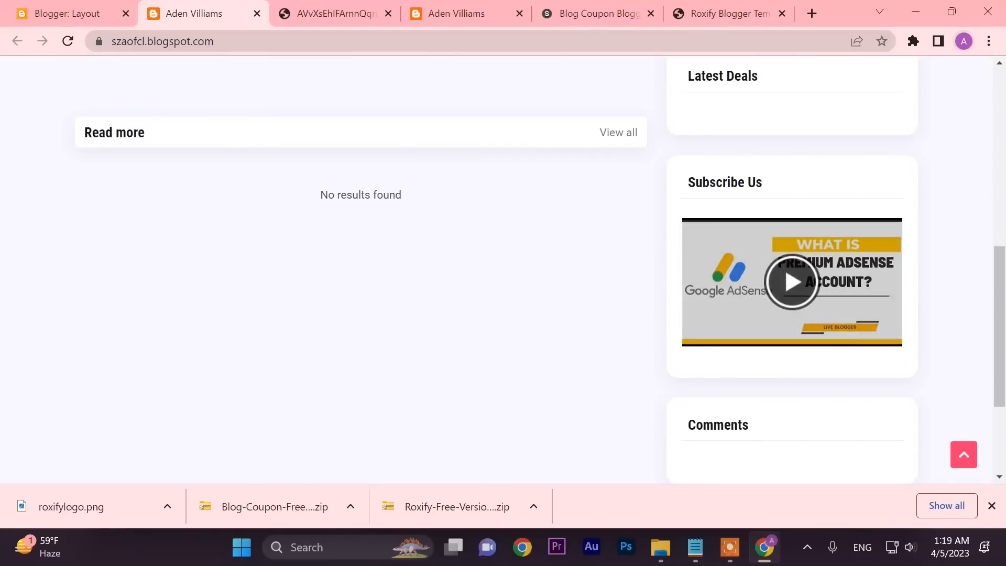
pyautogui.scroll(-3, 503, 270)
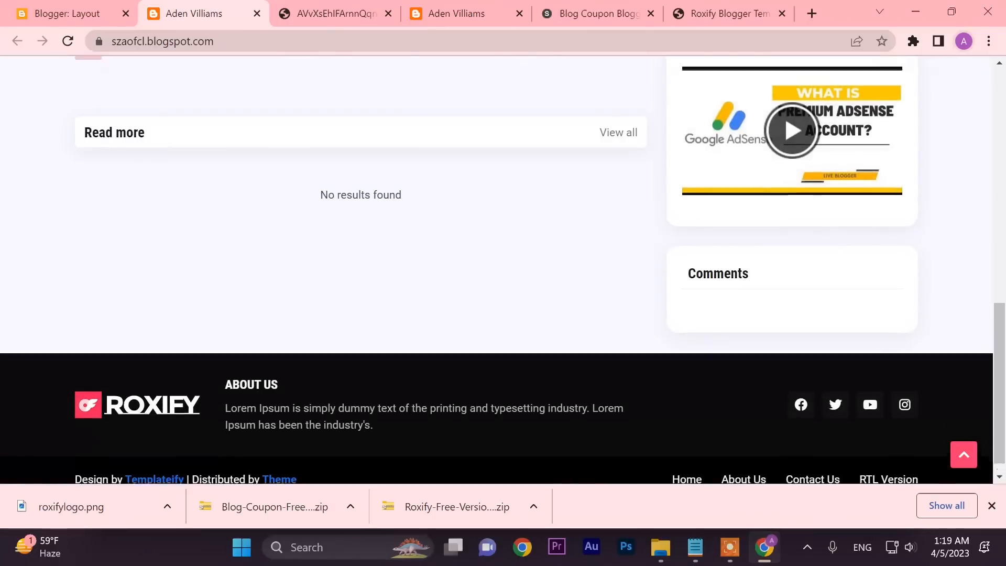
pyautogui.scroll(3, 503, 270)
pyautogui.click(67, 14)
# Open the Subscribe Us gadget's HTML and select its embedded video ID Tm34MdB0ZjY.
pyautogui.click(953, 349)
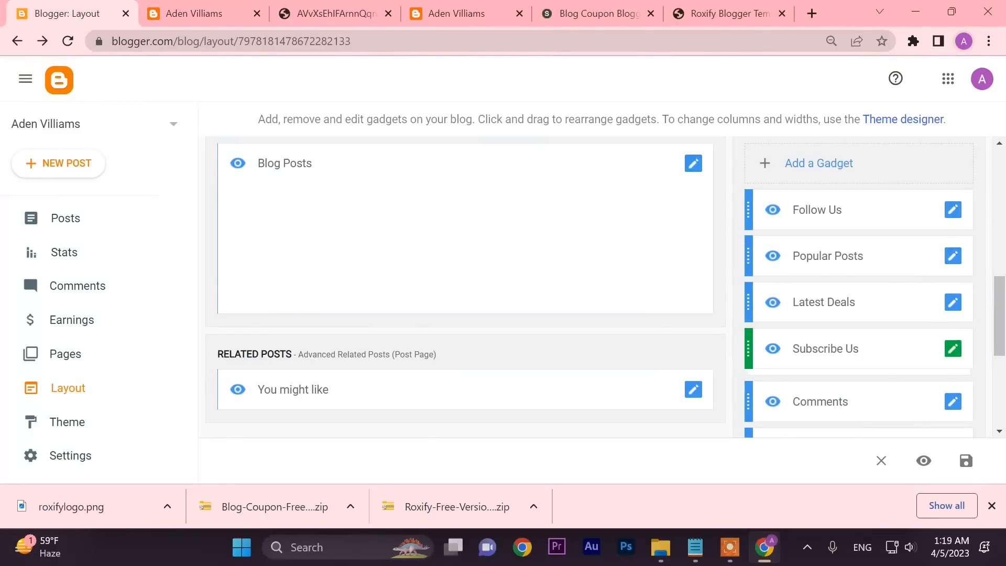
pyautogui.scroll(-5, 503, 267)
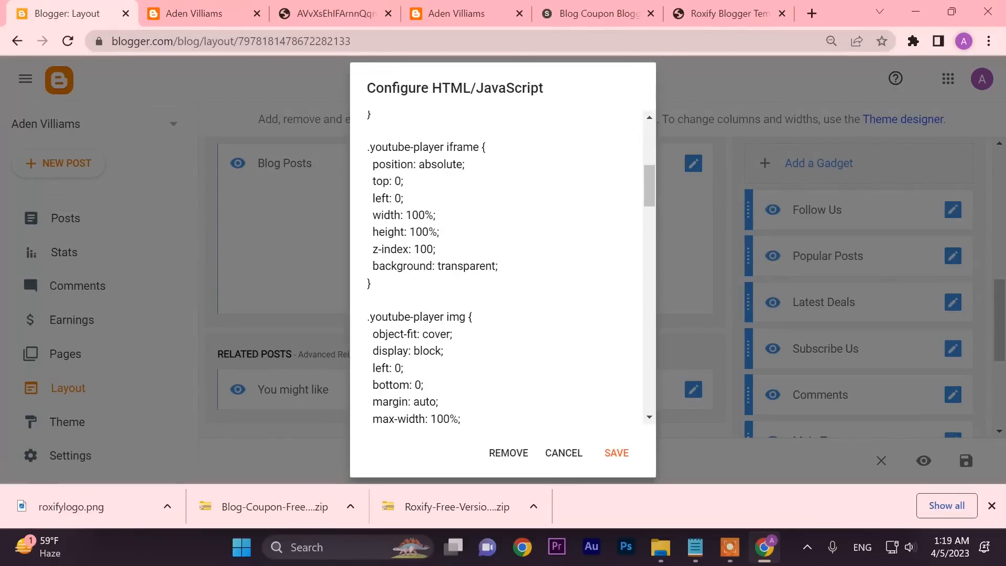
pyautogui.scroll(5, 503, 267)
pyautogui.moveTo(392, 180); pyautogui.dragTo(466, 180)
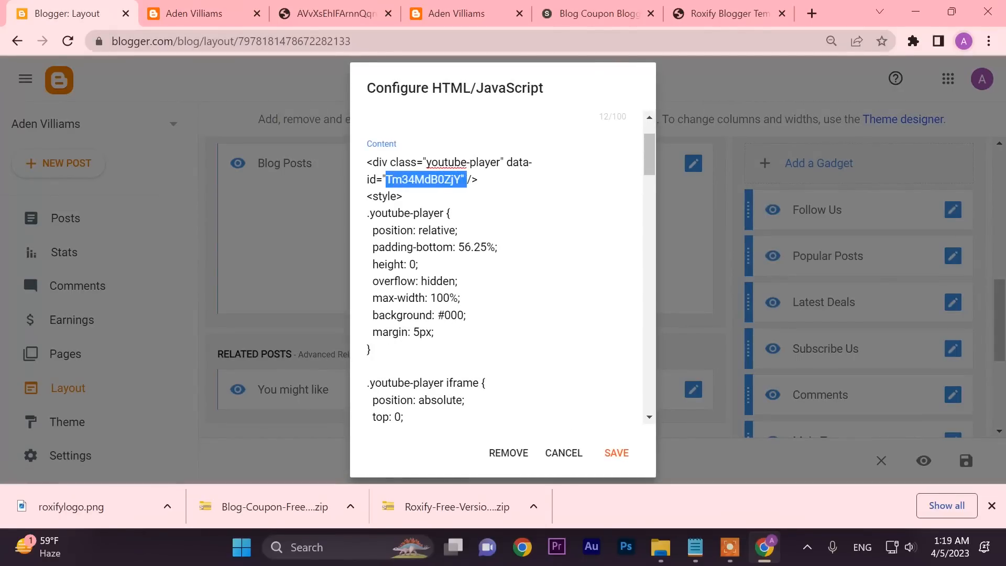
pyautogui.scroll(-15, 503, 267)
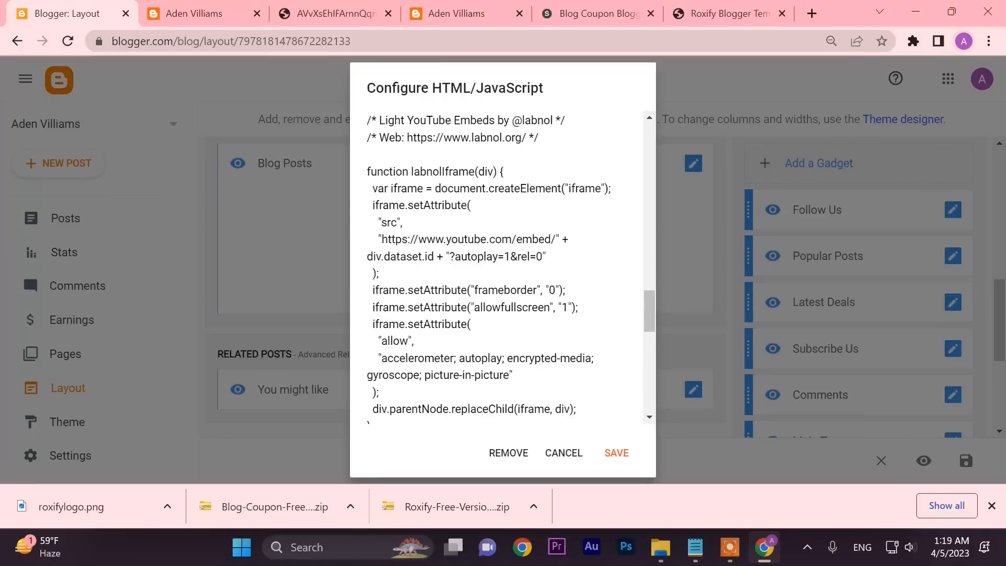
pyautogui.scroll(5, 503, 267)
pyautogui.scroll(-10, 503, 267)
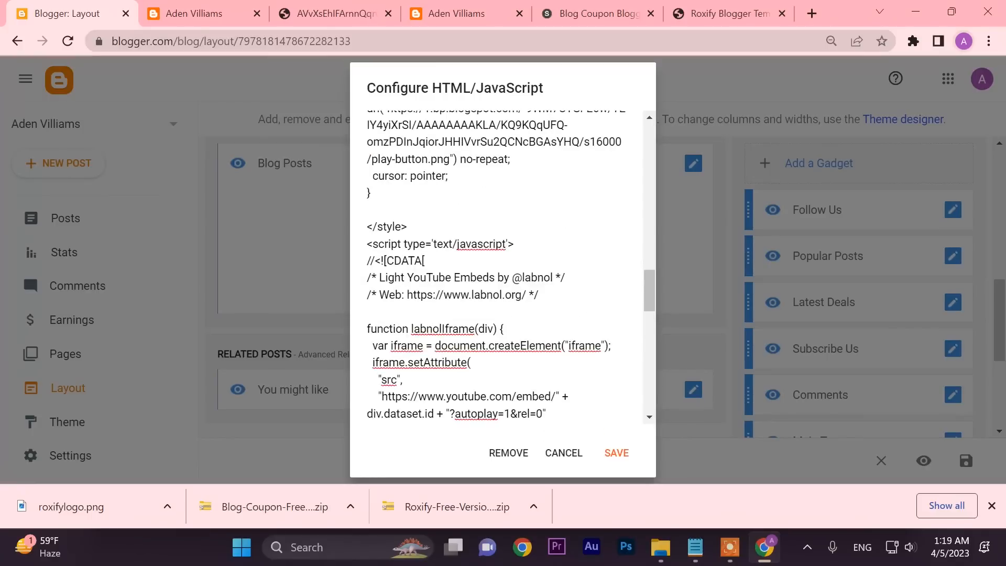
pyautogui.scroll(12, 503, 267)
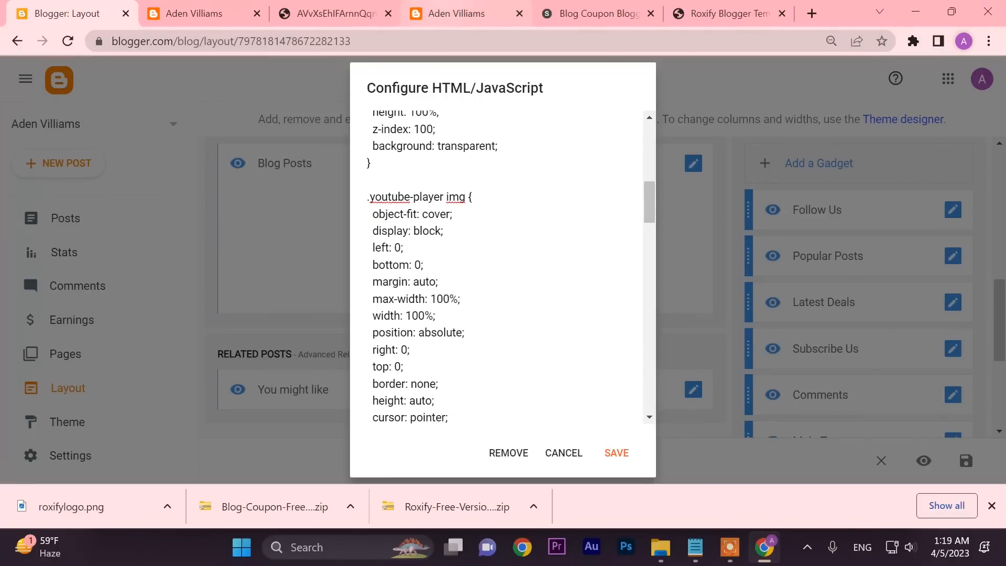
pyautogui.click(202, 13)
pyautogui.click(725, 14)
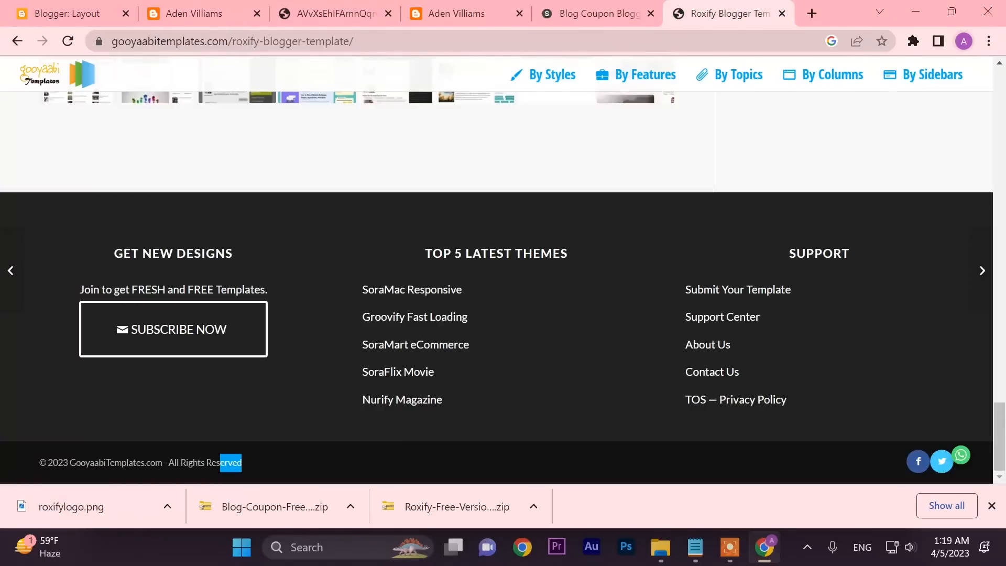
# Open YouTube in a new tab and search for the creator's channel.
pyautogui.click(811, 13)
pyautogui.write('y')
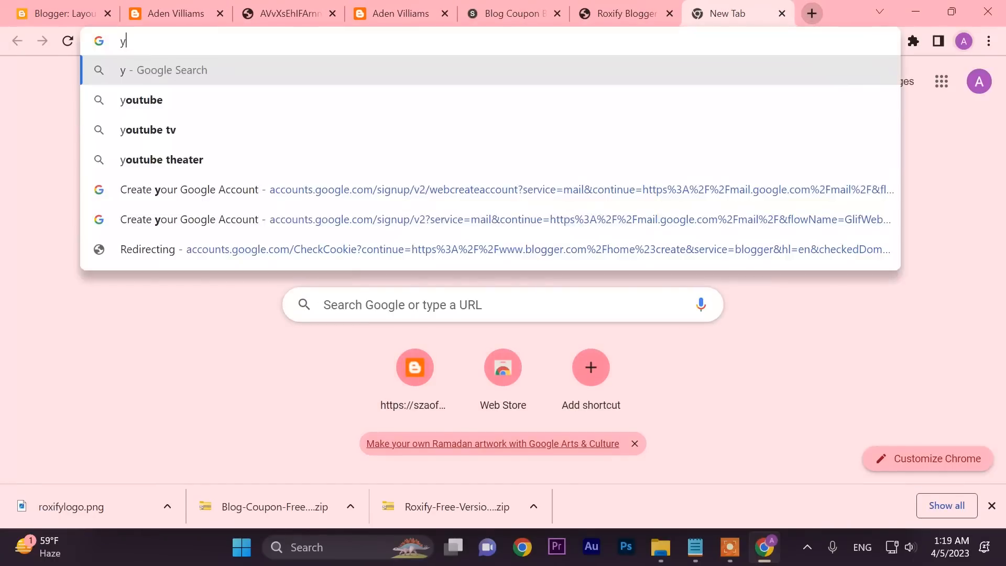
pyautogui.write('ou')
pyautogui.press('Return')
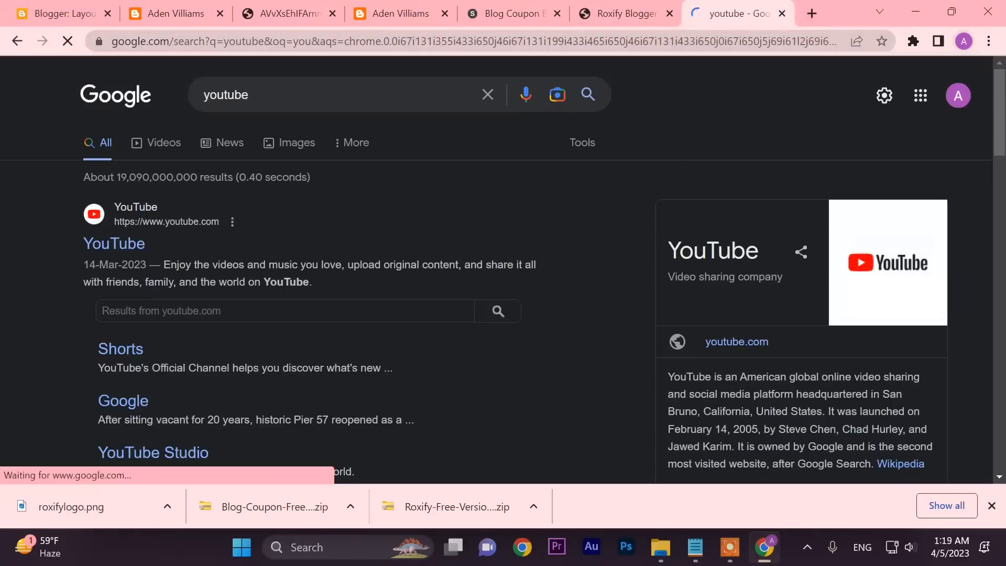
pyautogui.click(114, 244)
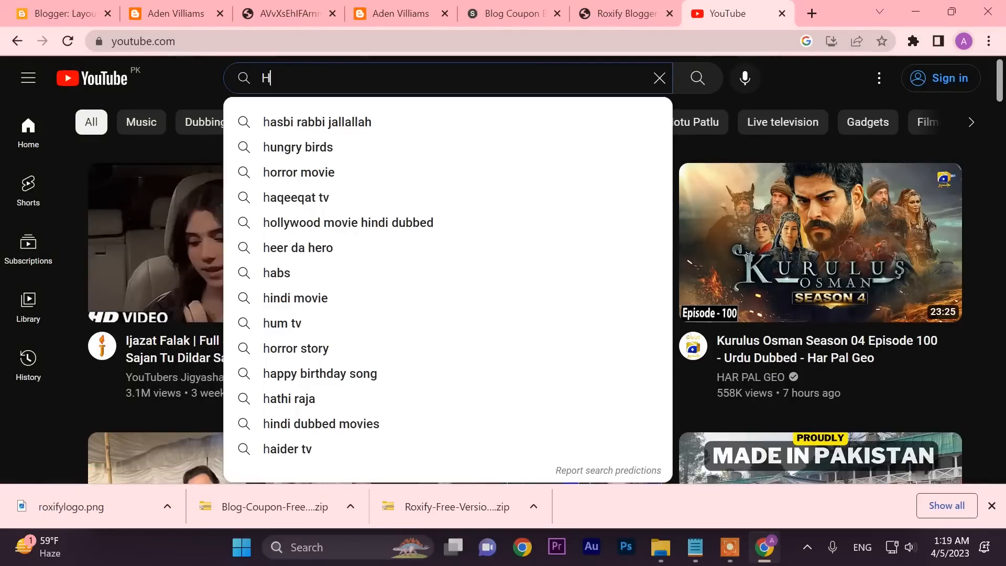
pyautogui.press('BackSpace')
pyautogui.press('BackSpace')
pyautogui.press('BackSpace')
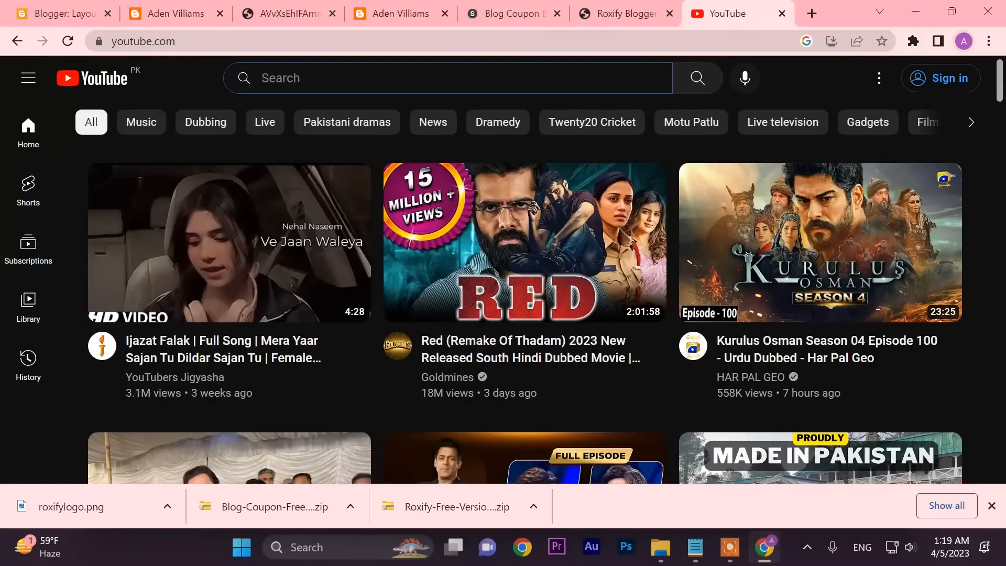
pyautogui.write('Sheik')
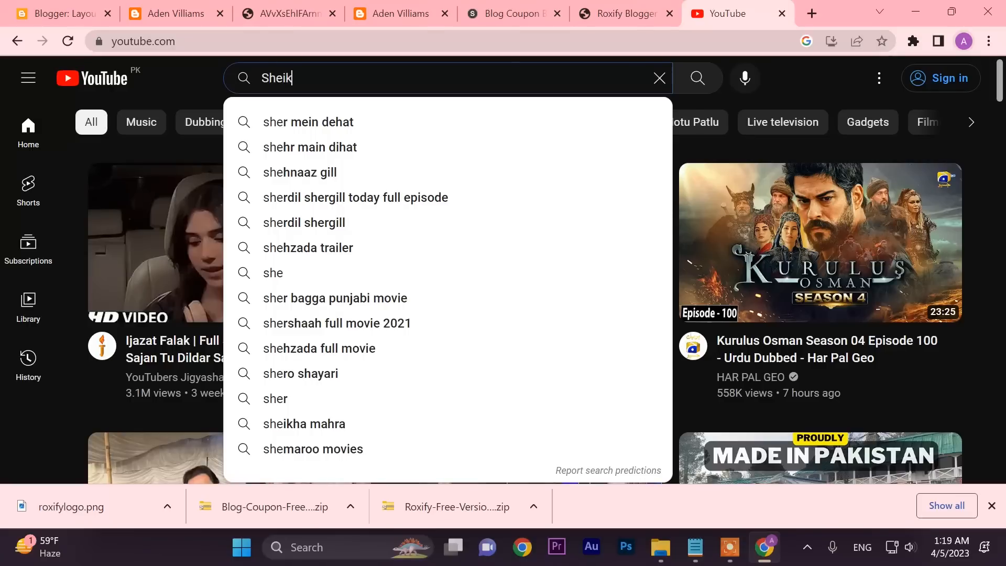
pyautogui.write('h')
pyautogui.write(' zajh')
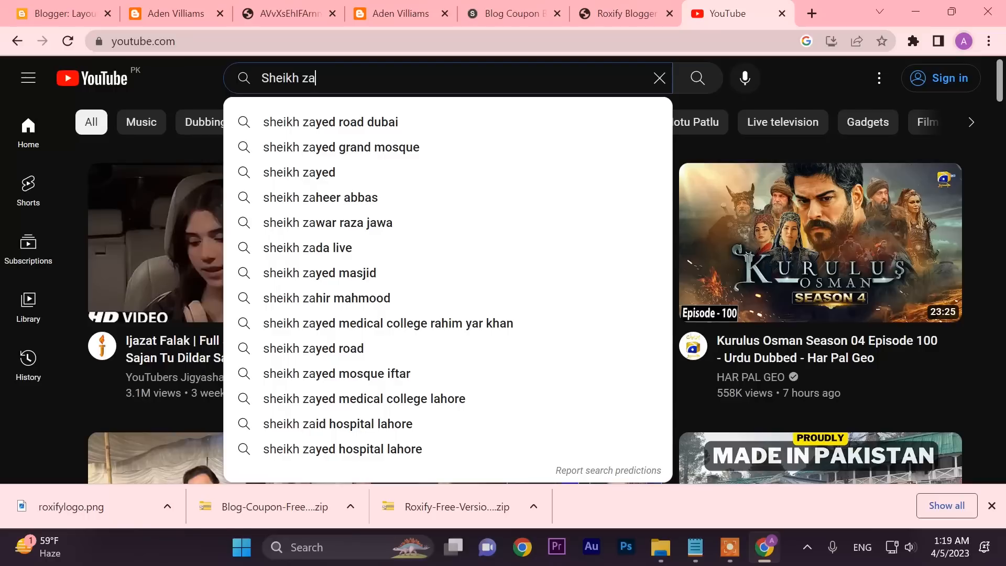
pyautogui.press('Down')
pyautogui.press('Down')
pyautogui.press('Down')
pyautogui.press('Down')
pyautogui.press('Return')
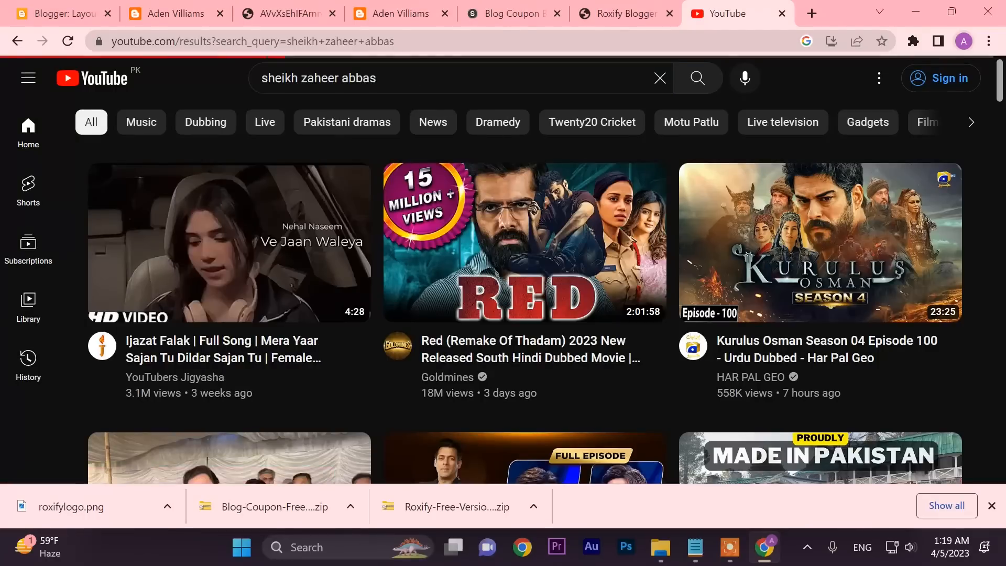
pyautogui.scroll(-2, 280, 314)
# Copy the first video's link and extract its video ID DKfdxMproFc.
pyautogui.rightClick(281, 302)
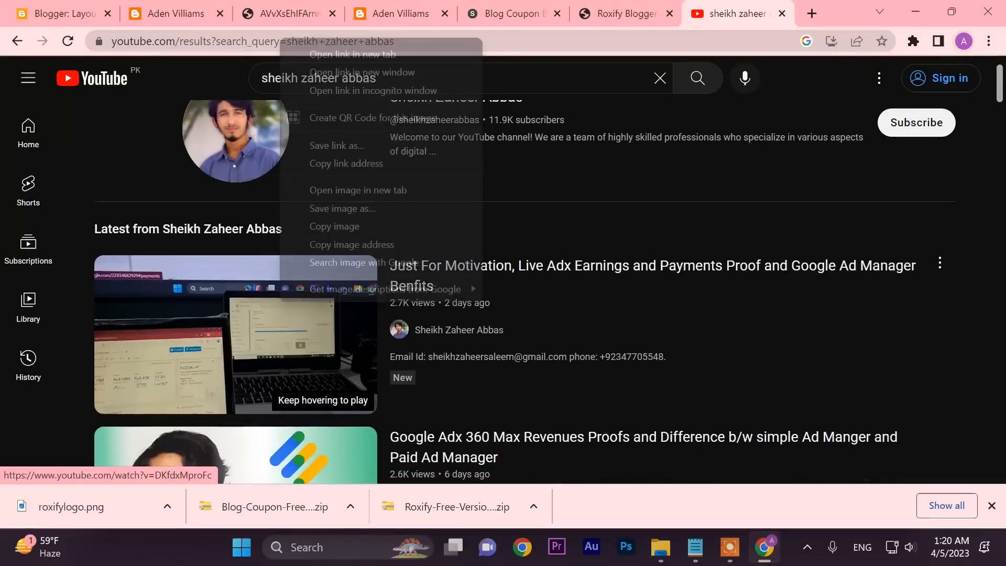
pyautogui.click(346, 163)
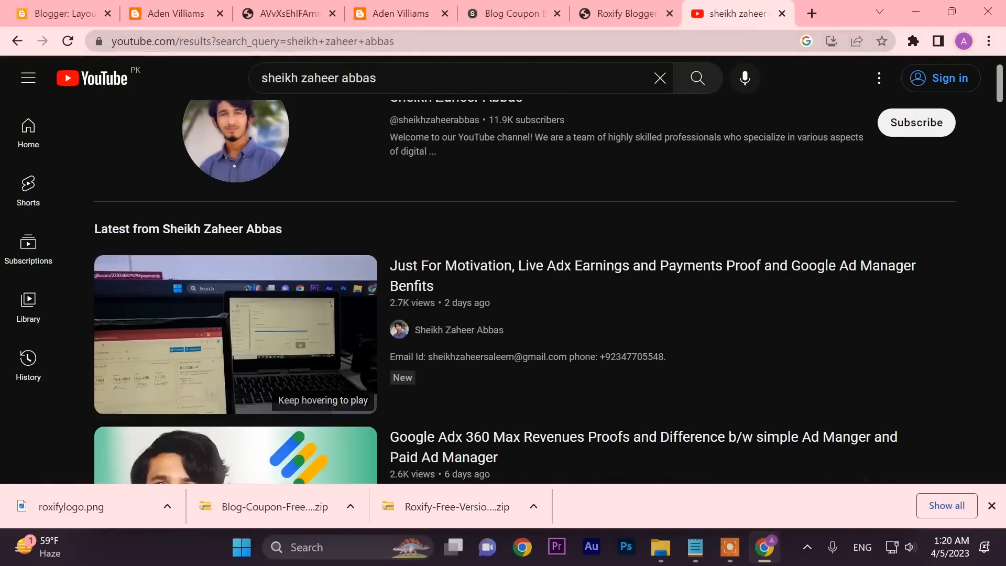
pyautogui.rightClick(360, 42)
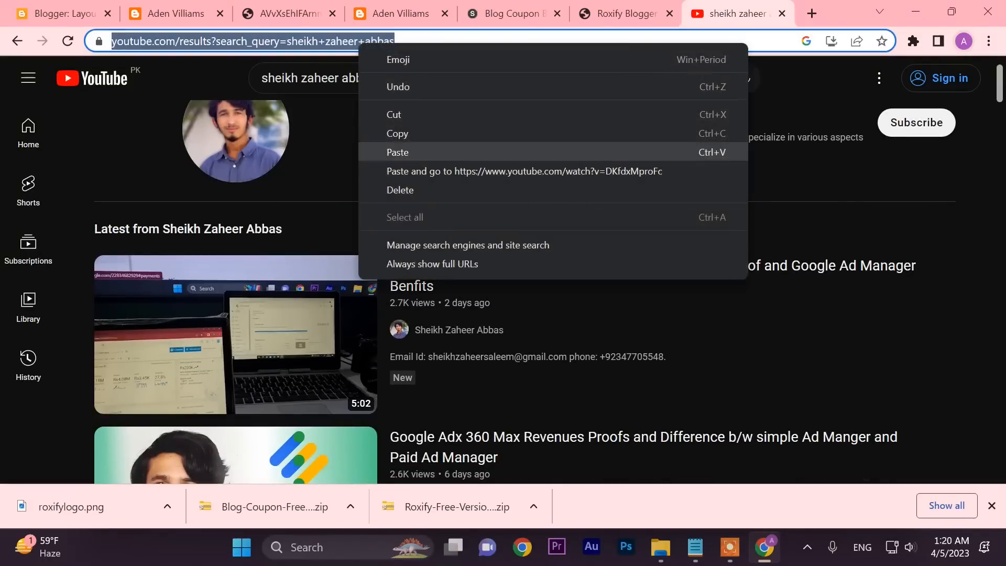
pyautogui.click(398, 152)
pyautogui.hotkey('ctrl', 'shift', 'Left')
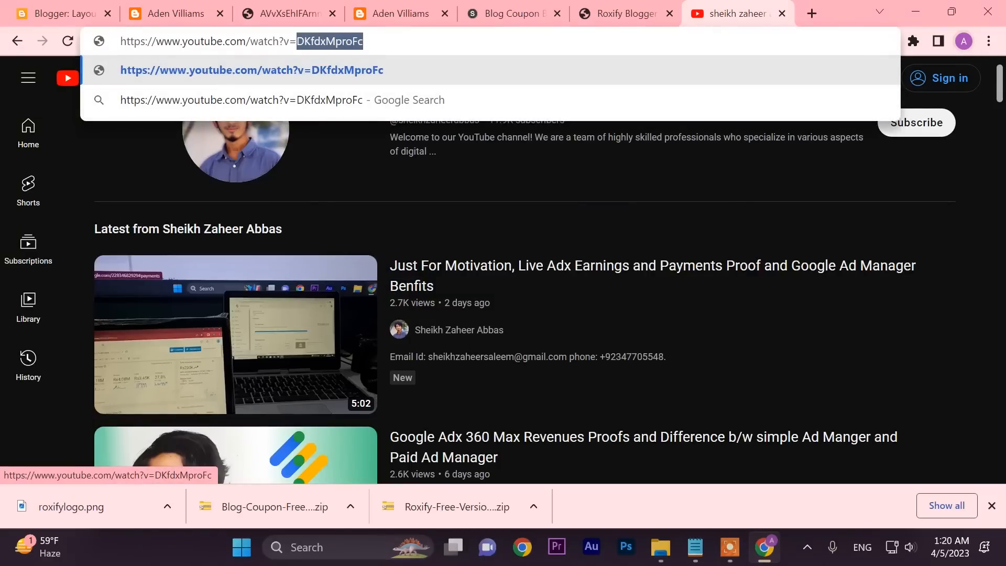
pyautogui.rightClick(348, 43)
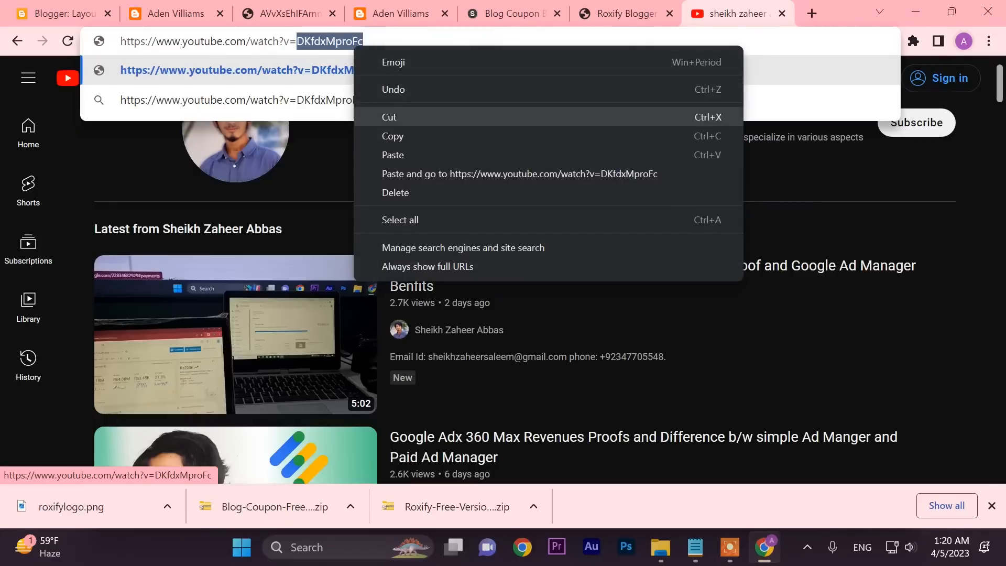
pyautogui.click(394, 135)
# Paste DKfdxMproFc over the old video ID and save the Subscribe Us gadget.
pyautogui.click(291, 13)
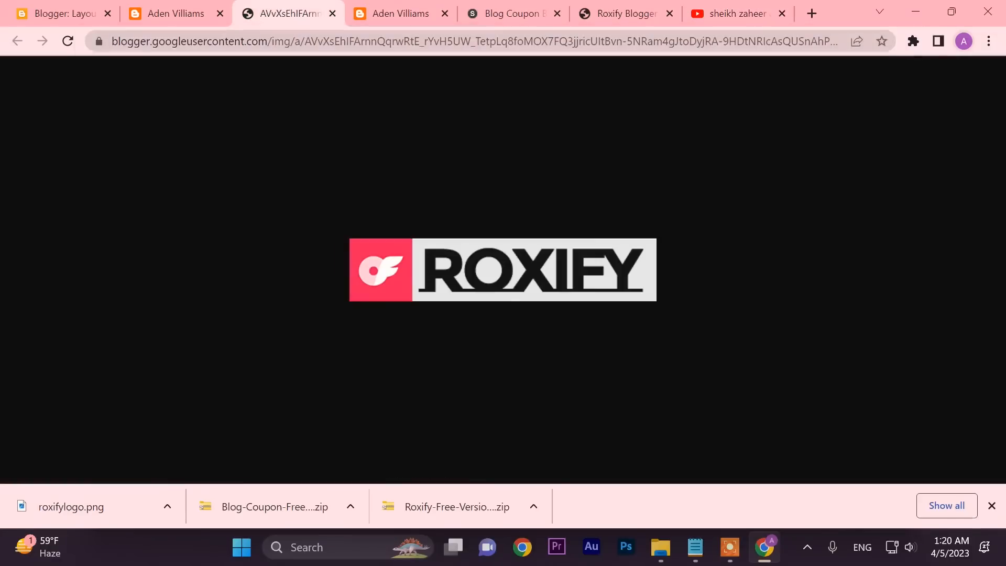
pyautogui.click(179, 13)
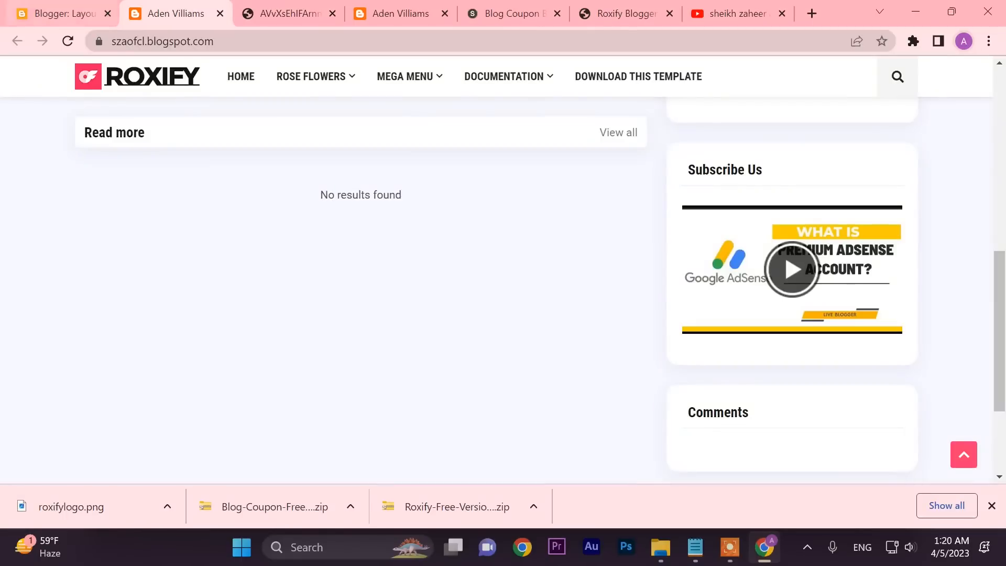
pyautogui.click(31, 13)
pyautogui.scroll(8, 497, 262)
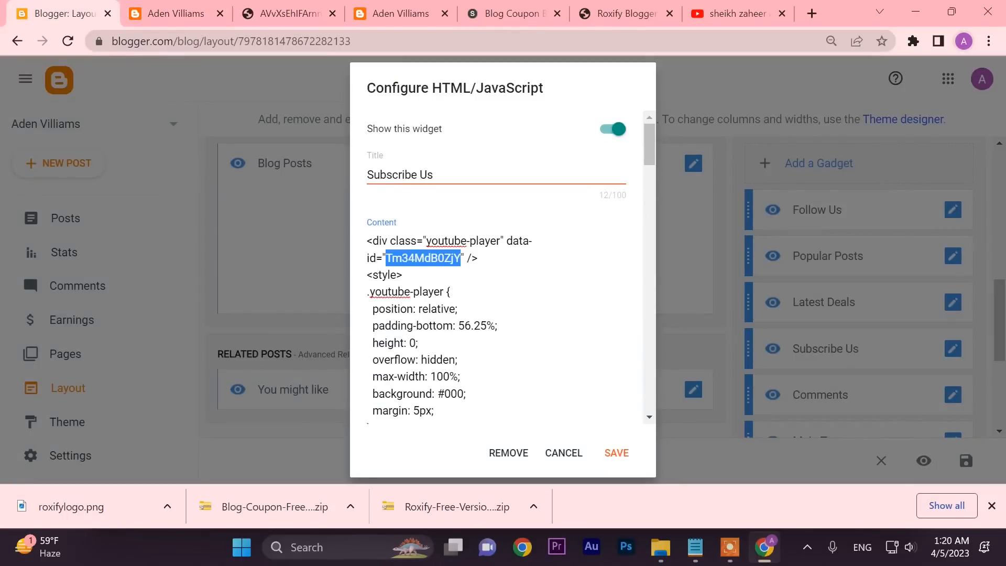
pyautogui.rightClick(416, 257)
pyautogui.click(453, 338)
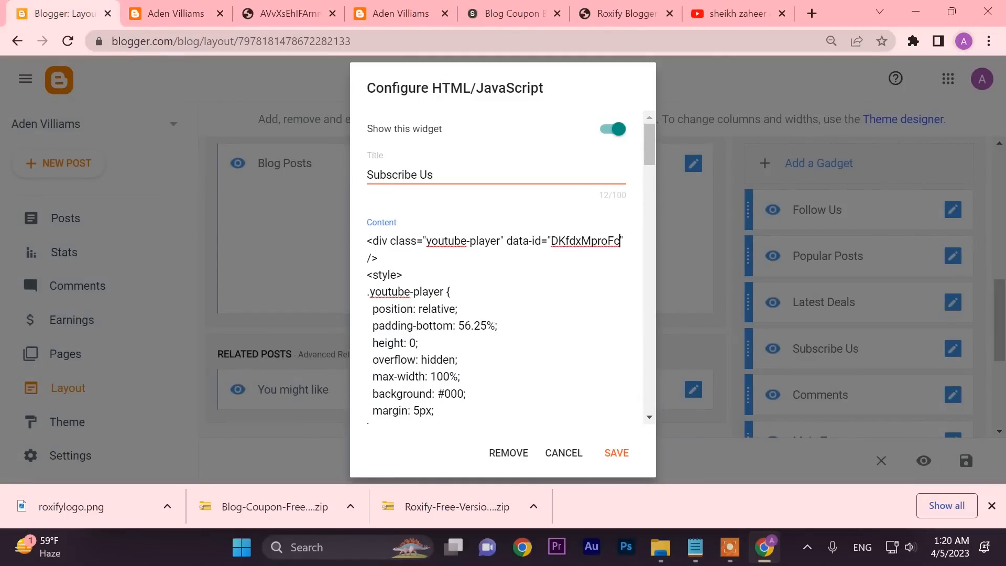
pyautogui.click(616, 452)
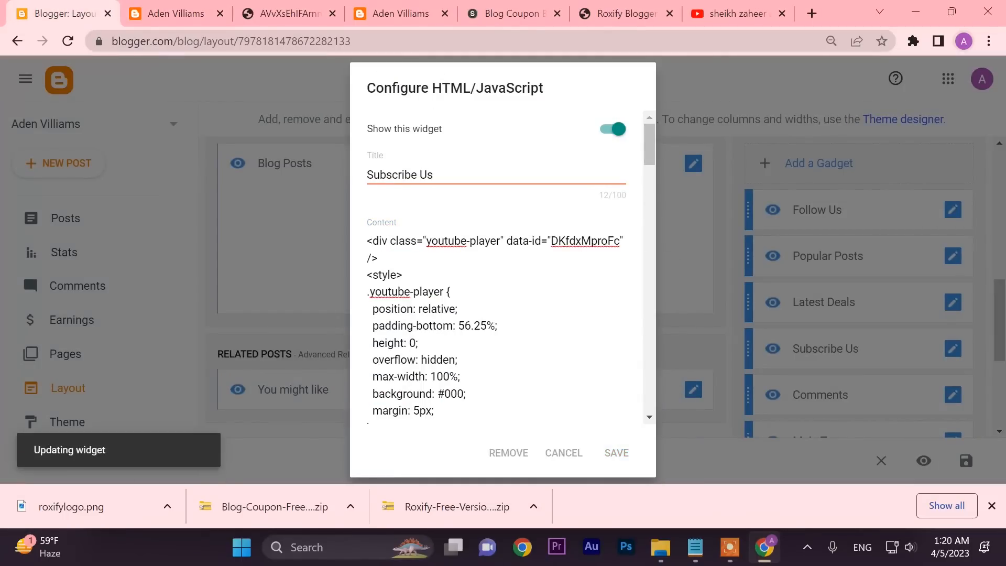
# Reload the live blog to check the new sidebar video.
pyautogui.click(176, 14)
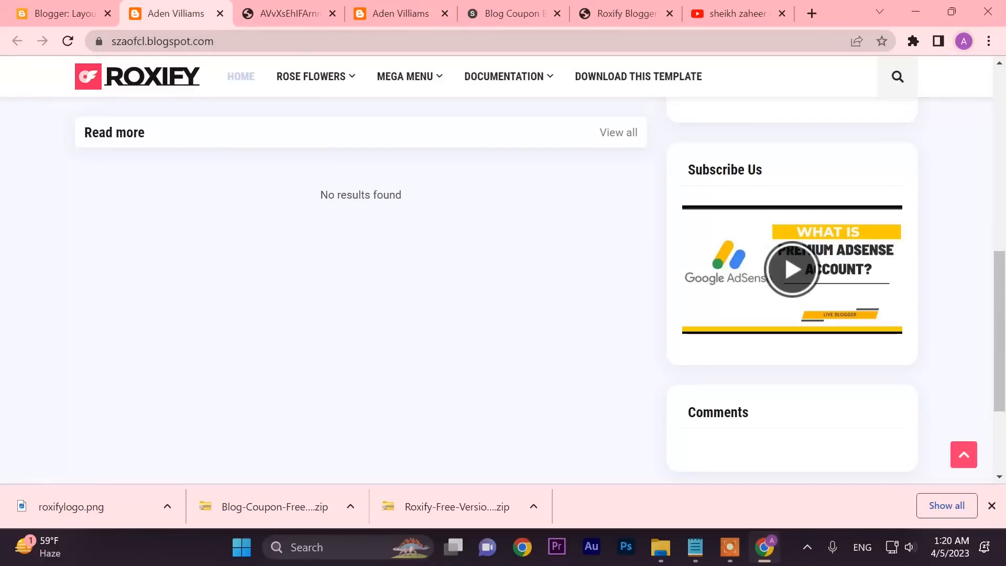
pyautogui.click(240, 42)
pyautogui.press('Return')
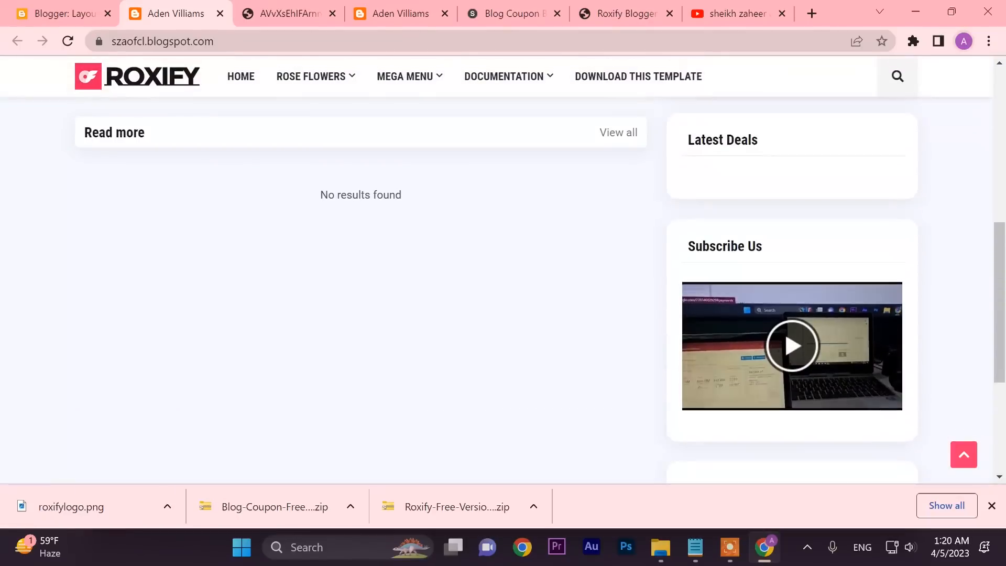
pyautogui.scroll(-3, 791, 283)
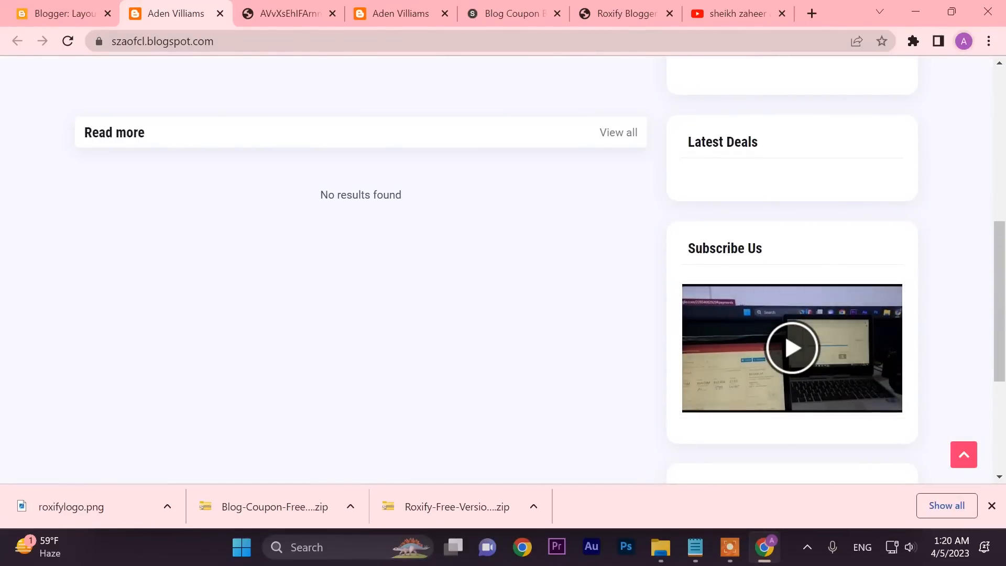
pyautogui.scroll(6, 737, 292)
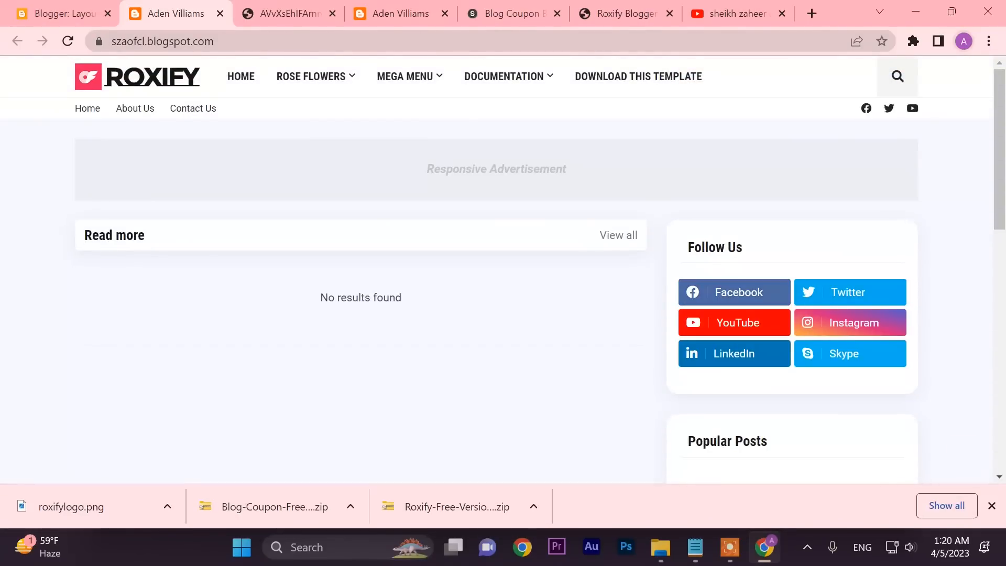
pyautogui.click(61, 14)
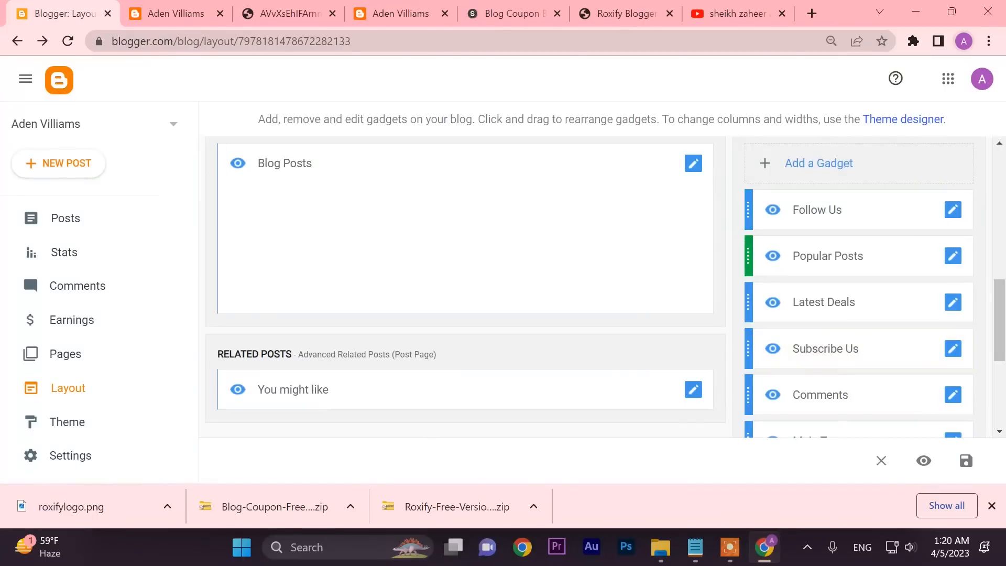
# Change the Follow Us facebook Site URL to facebook.com and save the gadget.
pyautogui.click(953, 209)
pyautogui.scroll(-3, 503, 262)
pyautogui.scroll(-2, 534, 236)
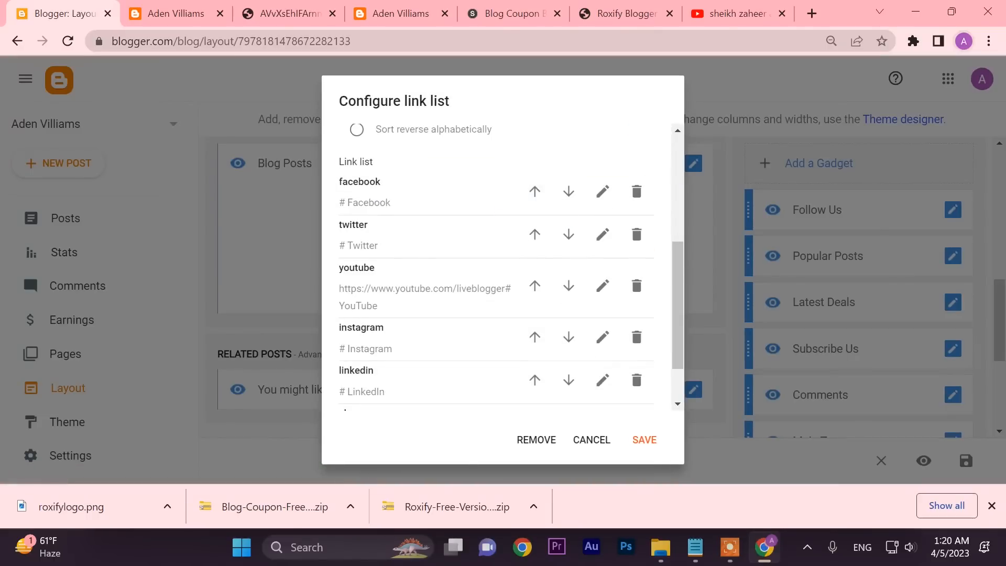
pyautogui.doubleClick(369, 202)
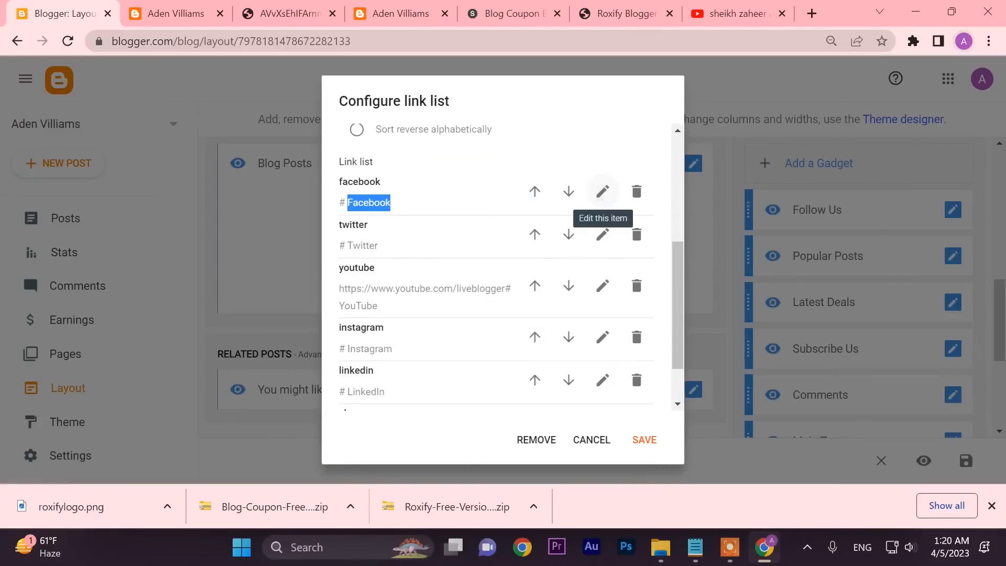
pyautogui.click(603, 192)
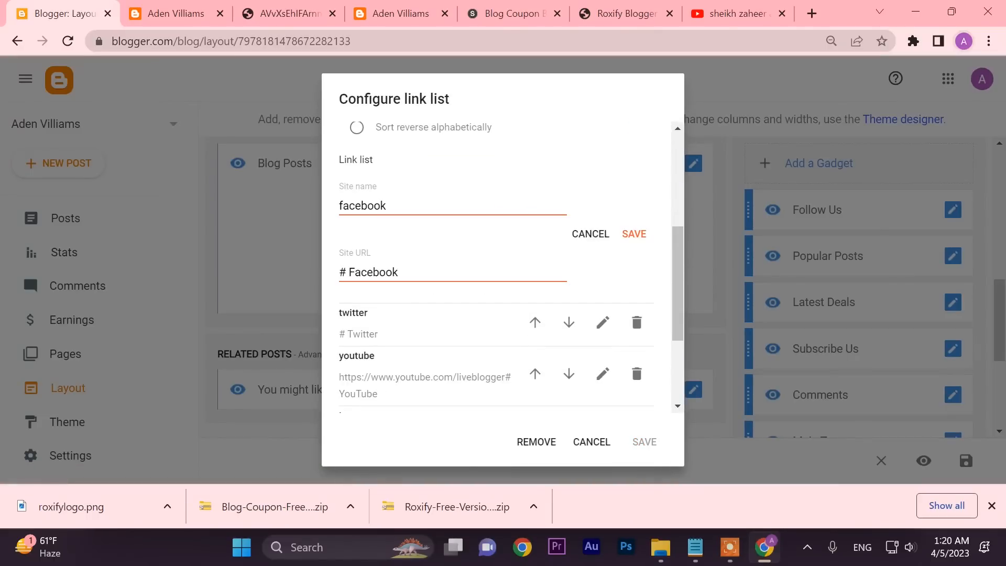
pyautogui.scroll(-1, 450, 251)
pyautogui.click(425, 193)
pyautogui.hotkey('ctrl', 'a')
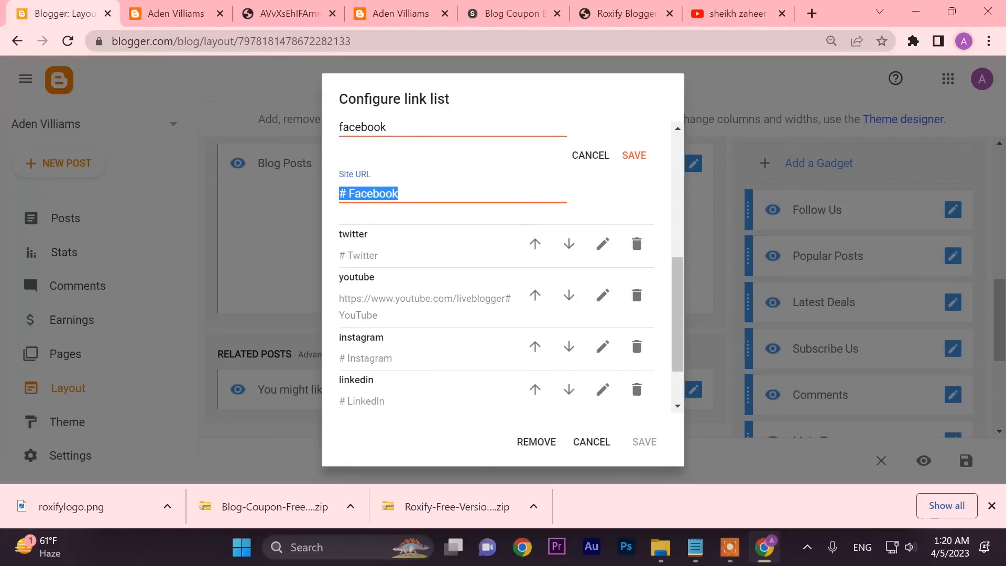
pyautogui.write('fac')
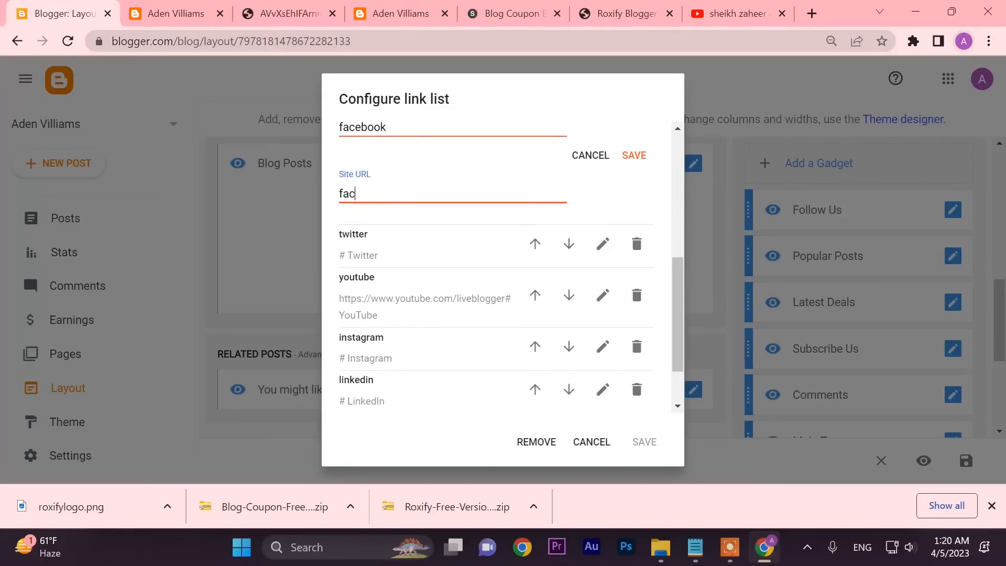
pyautogui.write('ebook.com')
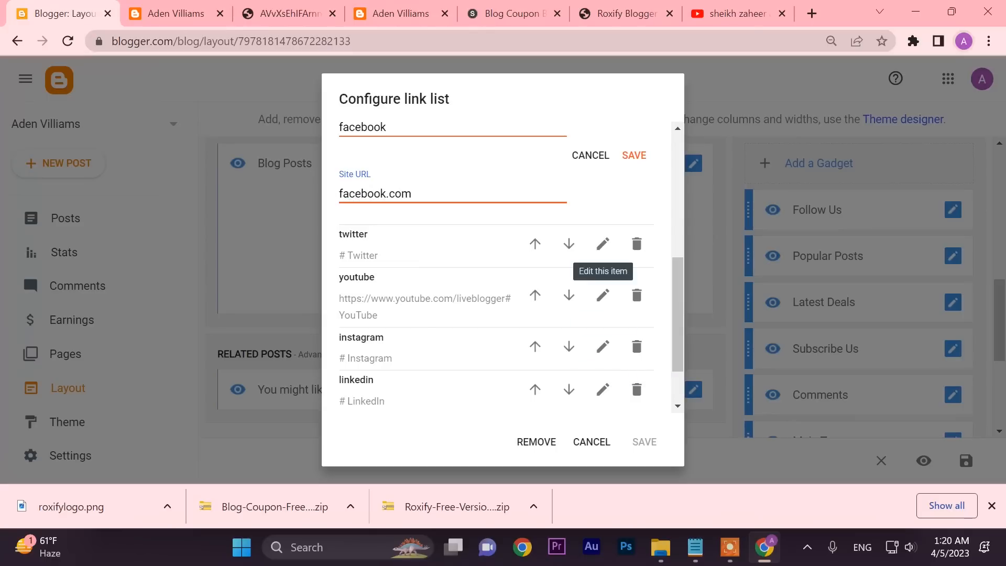
pyautogui.click(634, 155)
pyautogui.click(644, 439)
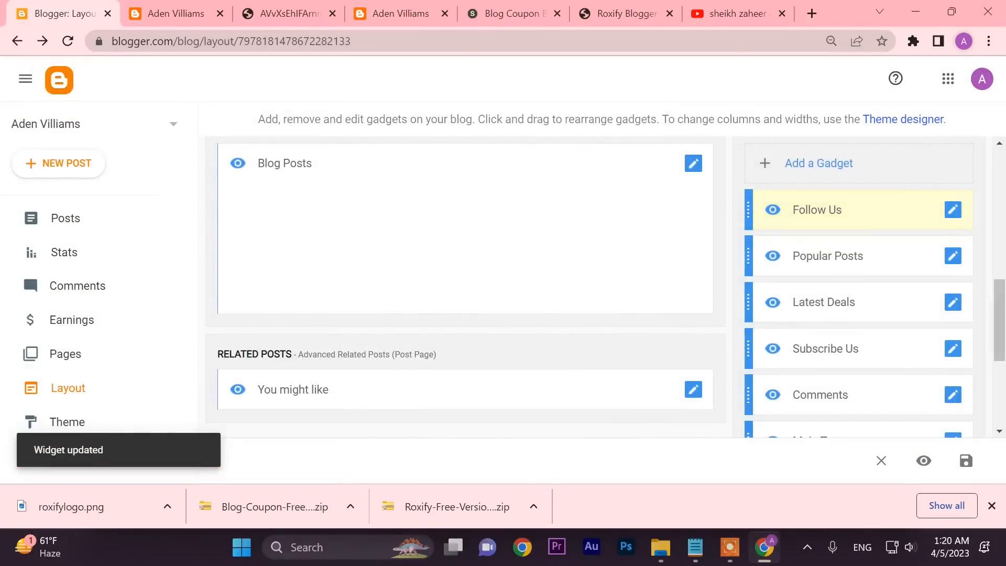
# Reload the blog and test the Facebook button, which leads to a 404 page.
pyautogui.click(175, 14)
pyautogui.click(230, 42)
pyautogui.press('Return')
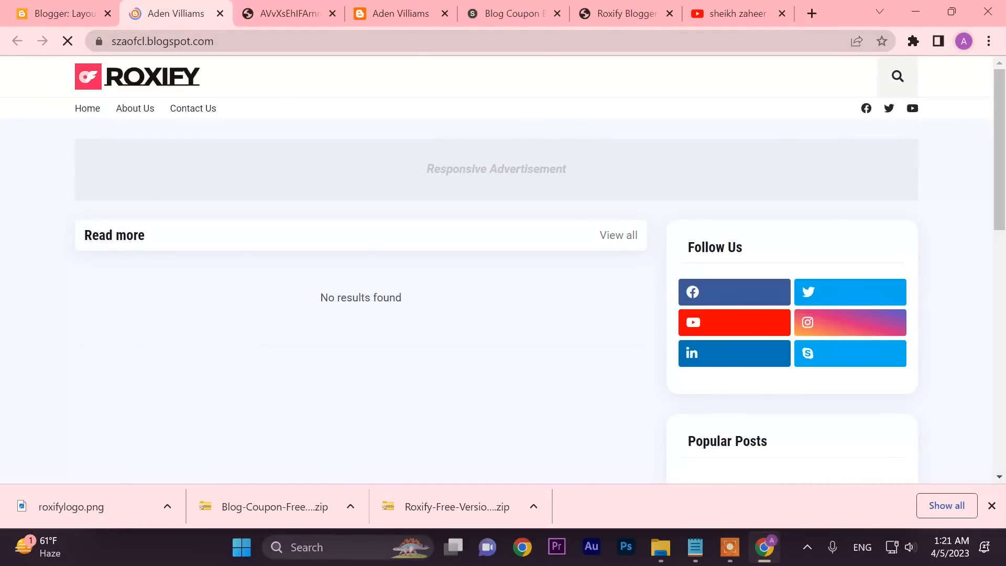
pyautogui.click(731, 295)
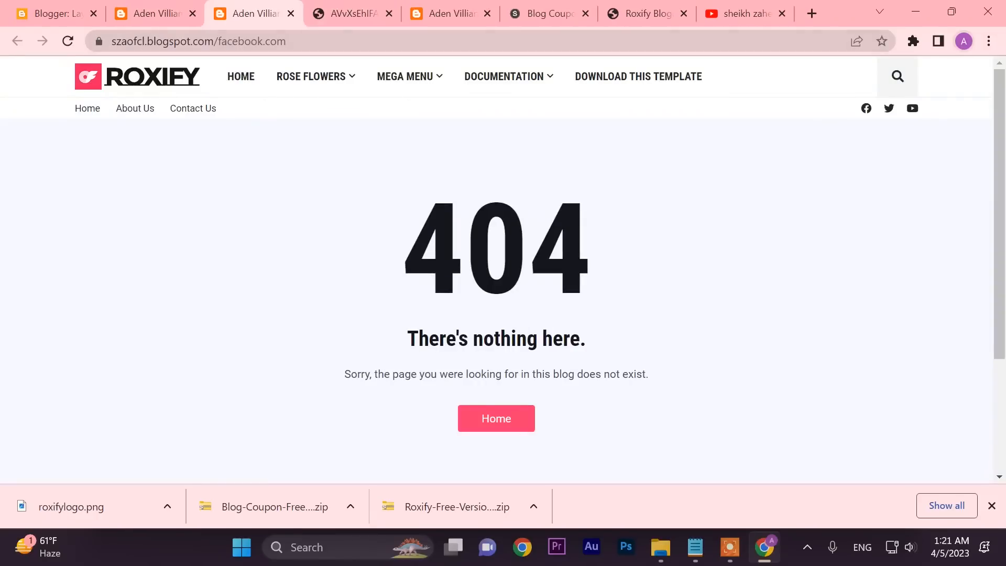
pyautogui.click(291, 13)
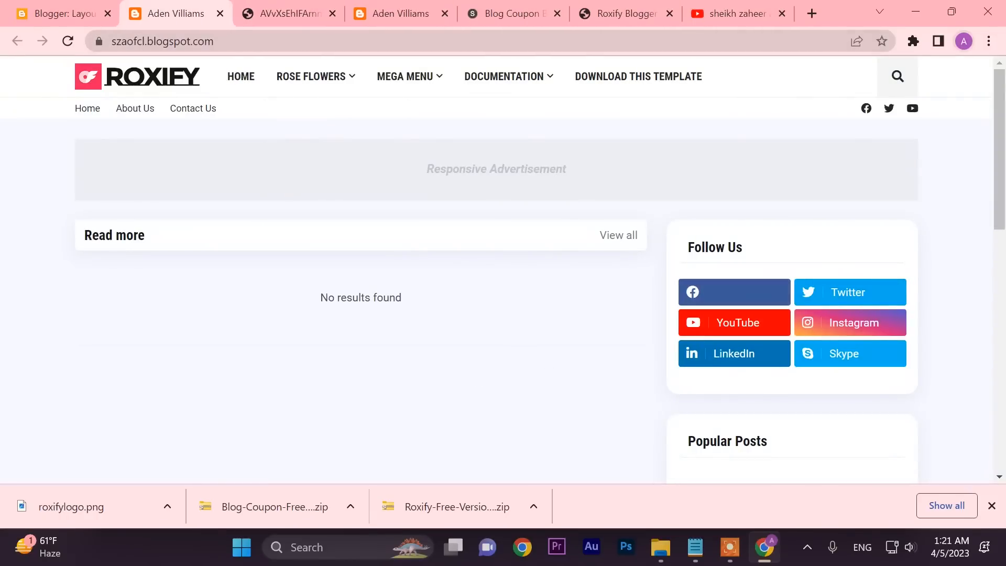
pyautogui.click(73, 14)
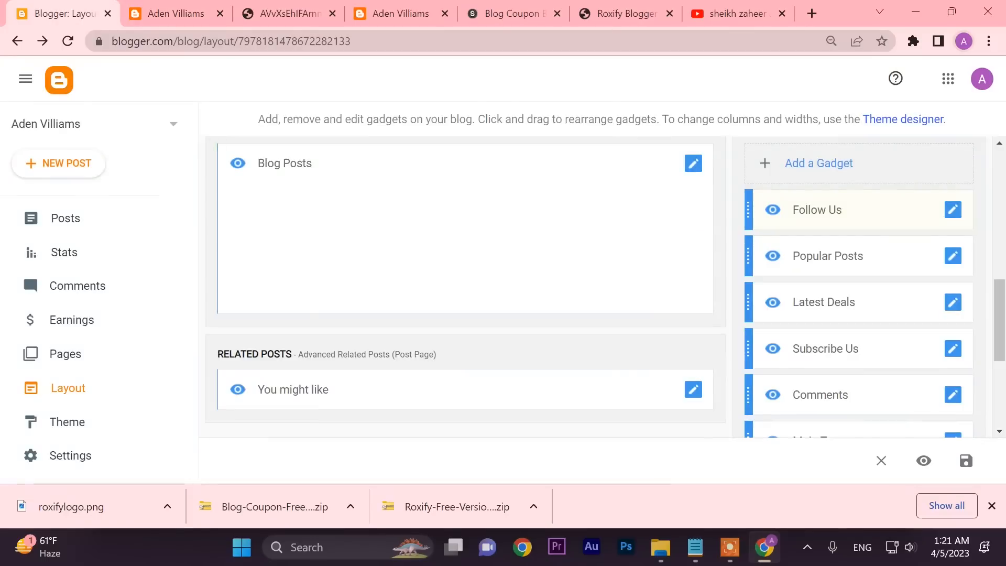
pyautogui.click(953, 210)
pyautogui.scroll(-5, 503, 267)
pyautogui.scroll(3, 503, 267)
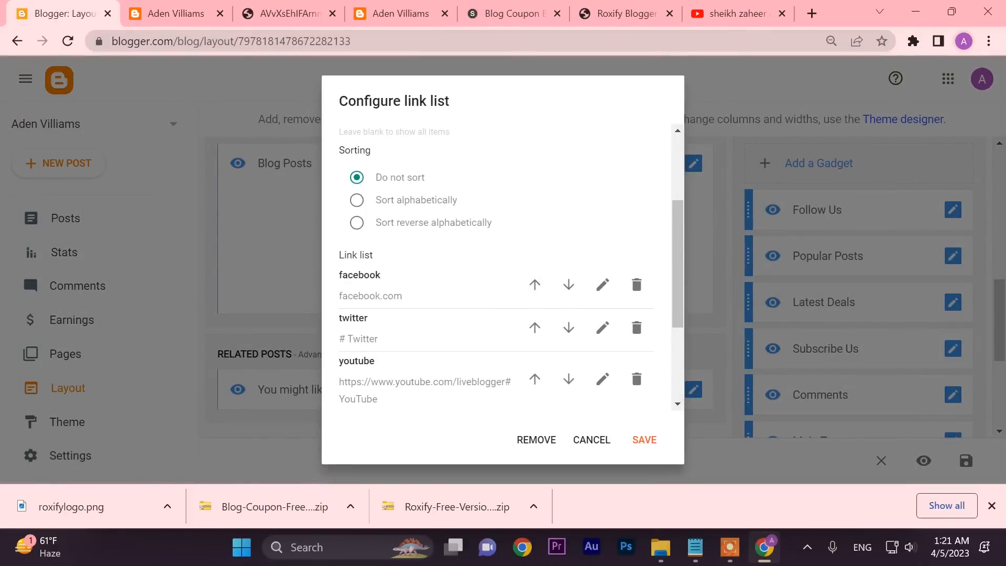
pyautogui.click(603, 285)
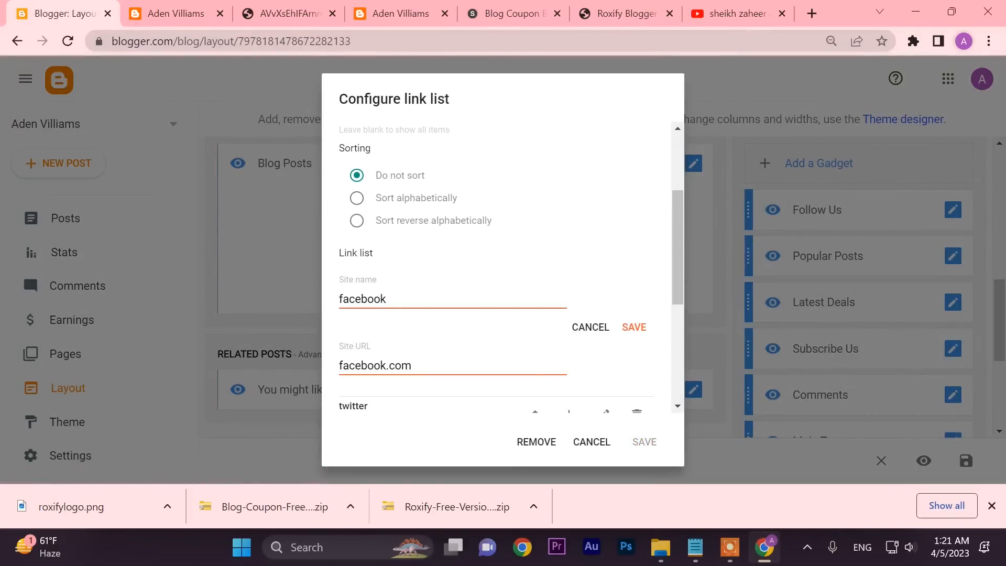
pyautogui.click(339, 365)
pyautogui.write('https:///')
pyautogui.press('BackSpace')
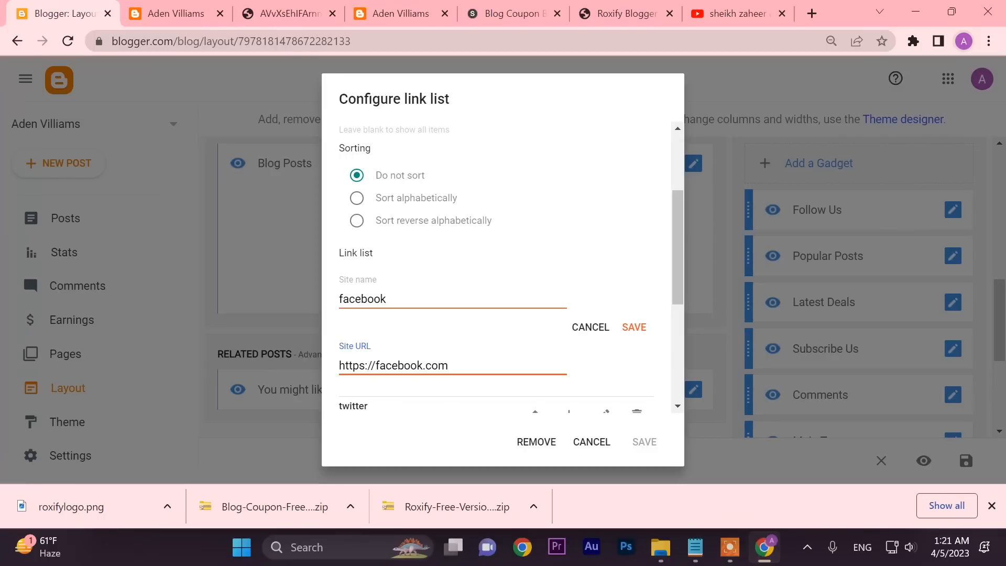
pyautogui.click(634, 327)
pyautogui.click(644, 440)
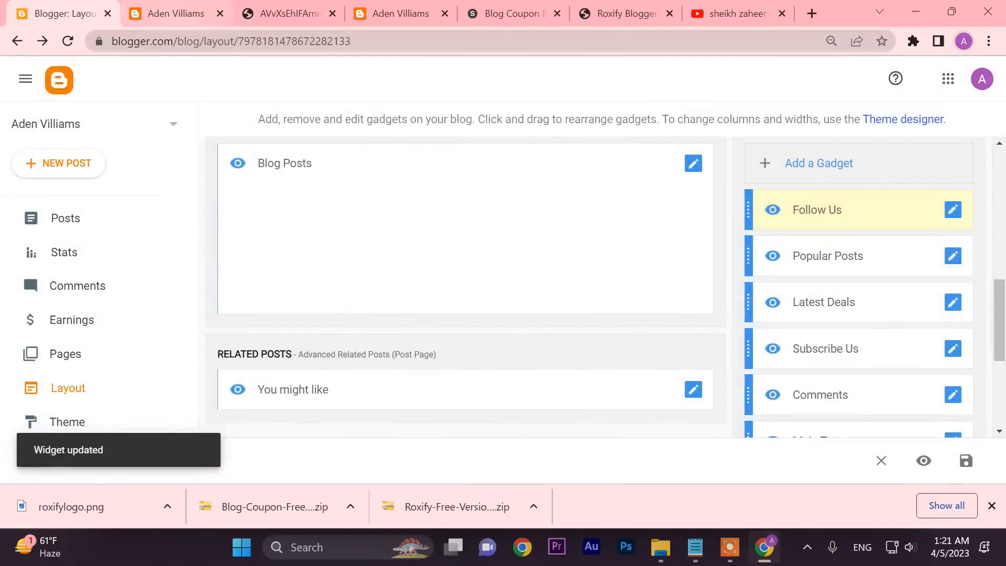
pyautogui.click(199, 14)
# Reload the blog and confirm the Facebook follow button now opens facebook.com.
pyautogui.click(223, 41)
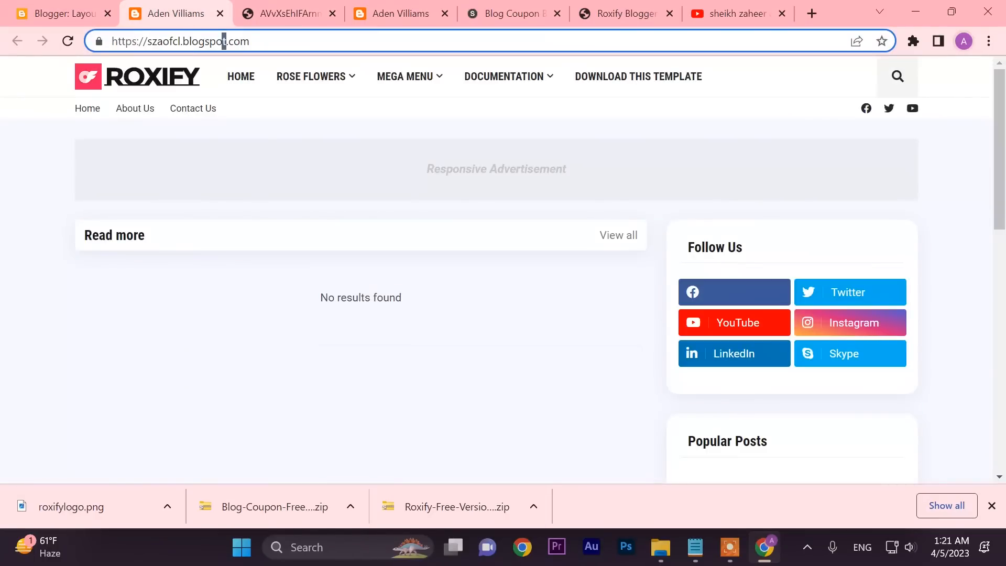
pyautogui.tripleClick(224, 41)
pyautogui.click(132, 41)
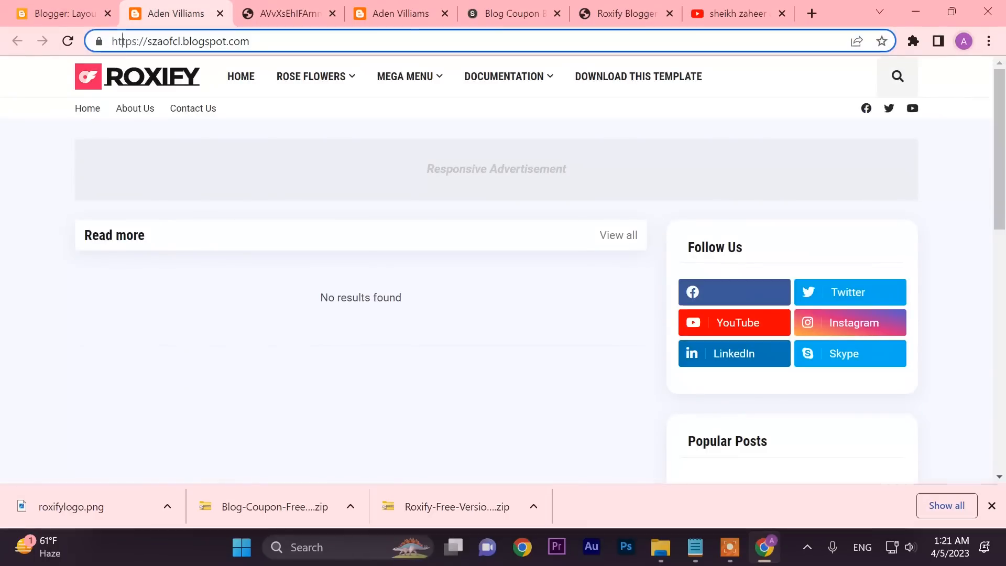
pyautogui.moveTo(137, 41); pyautogui.dragTo(112, 41)
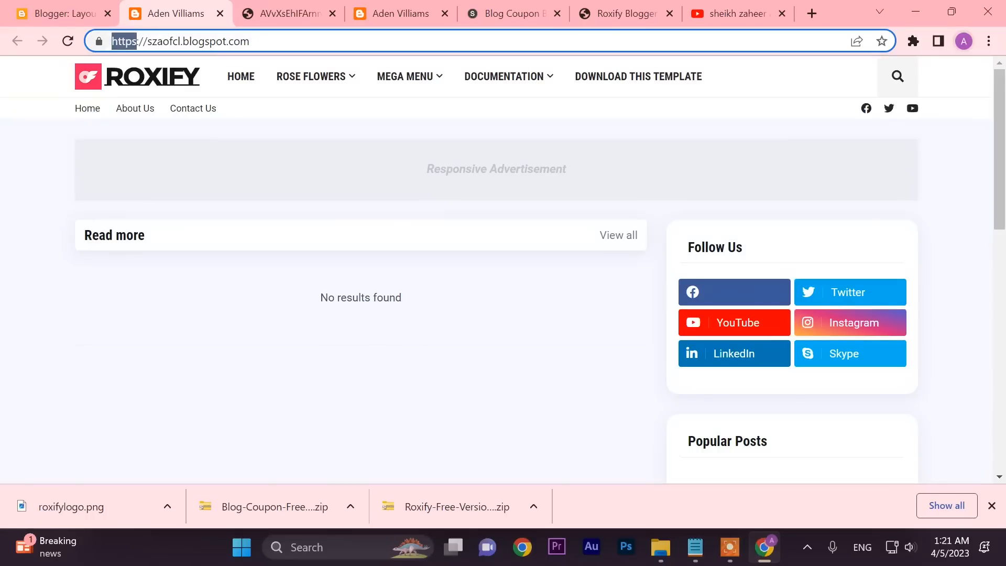
pyautogui.click(132, 41)
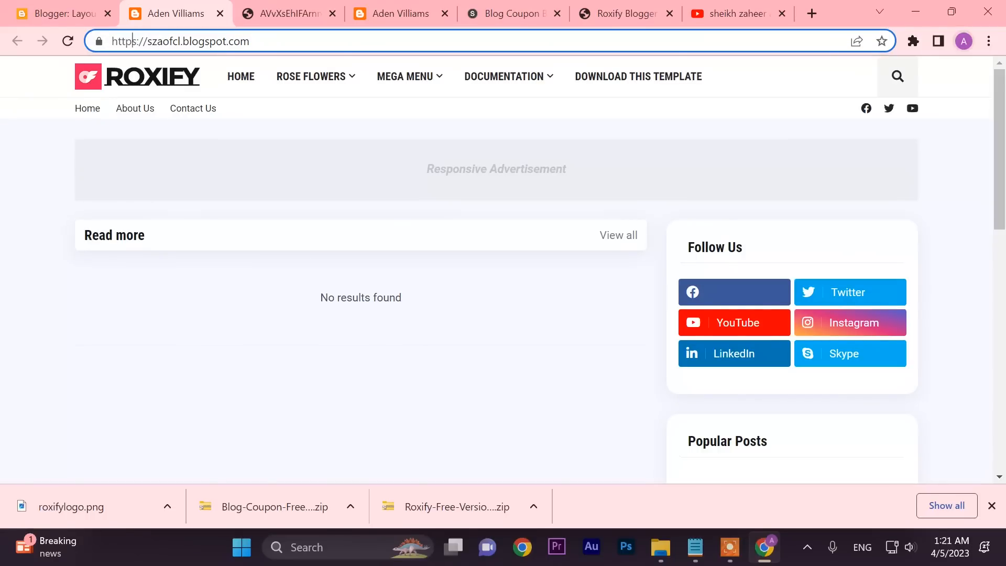
pyautogui.moveTo(251, 41); pyautogui.dragTo(111, 41)
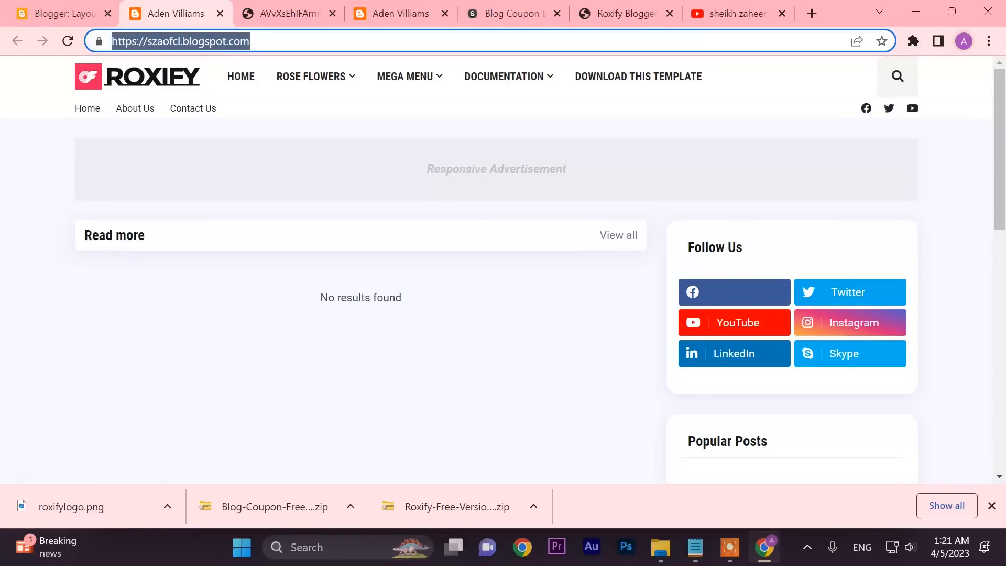
pyautogui.press('Return')
pyautogui.scroll(-8, 736, 297)
pyautogui.scroll(8, 736, 298)
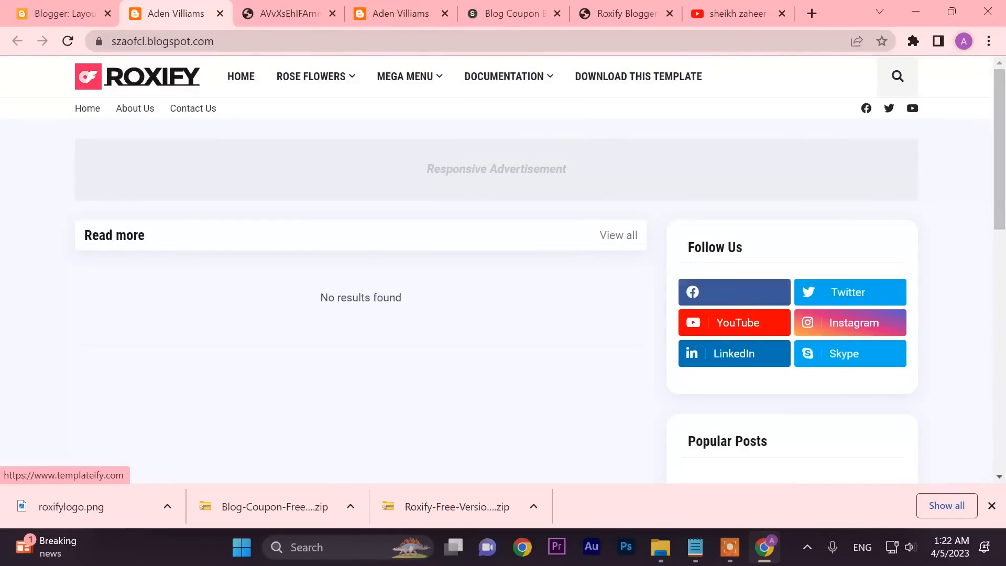
pyautogui.click(734, 292)
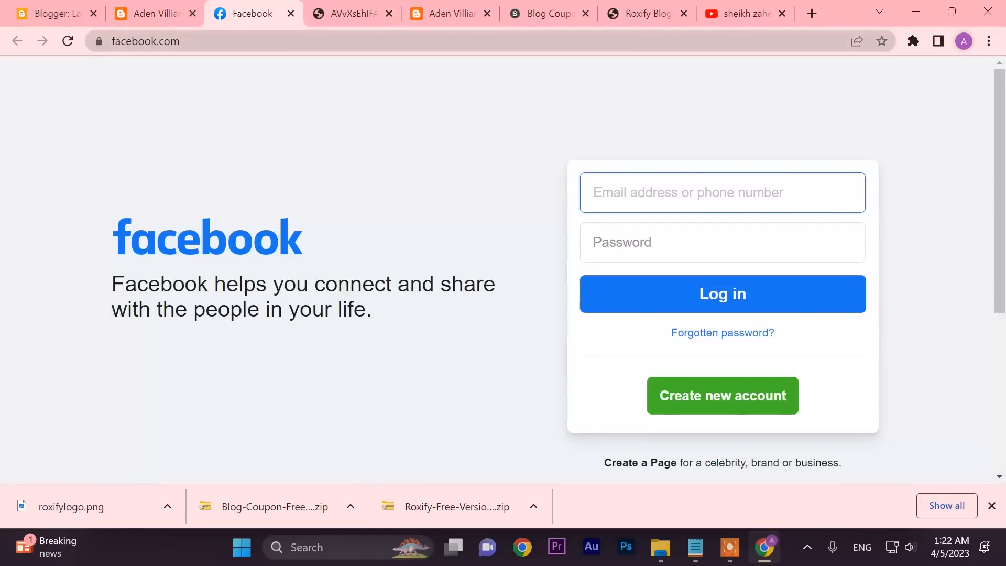
pyautogui.click(290, 13)
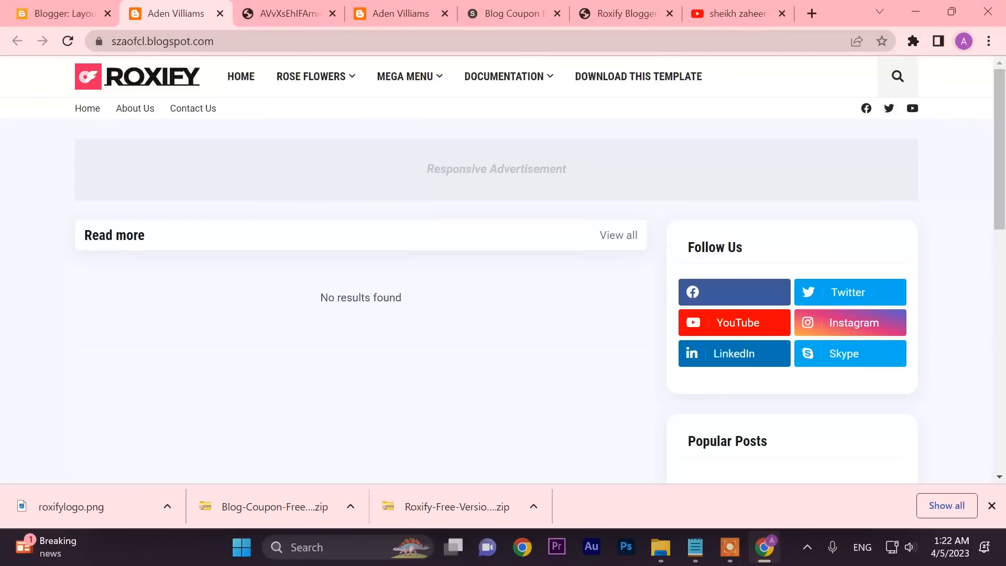
# Select and copy the footer's About Us description text.
pyautogui.scroll(-10, 503, 262)
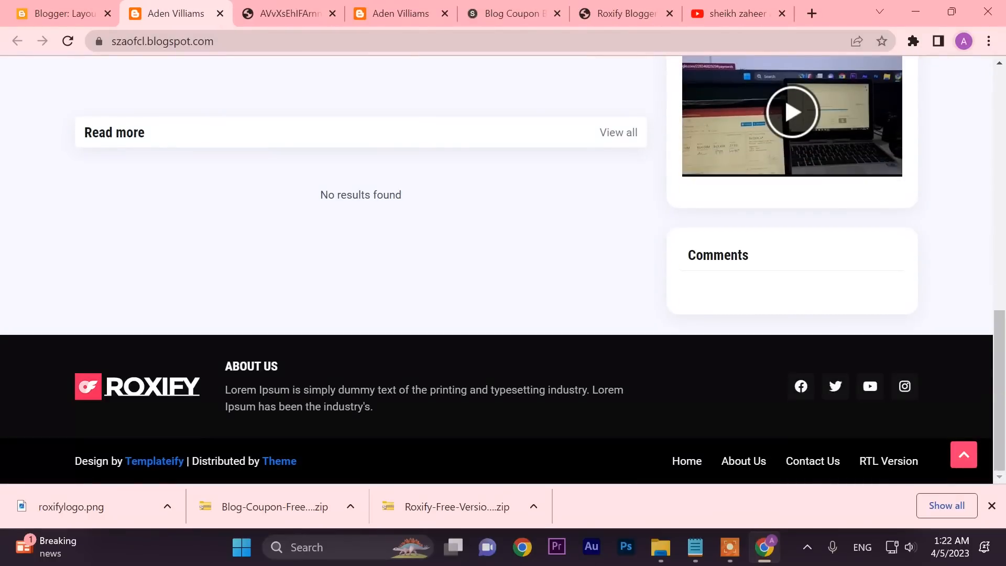
pyautogui.moveTo(226, 390); pyautogui.dragTo(373, 406)
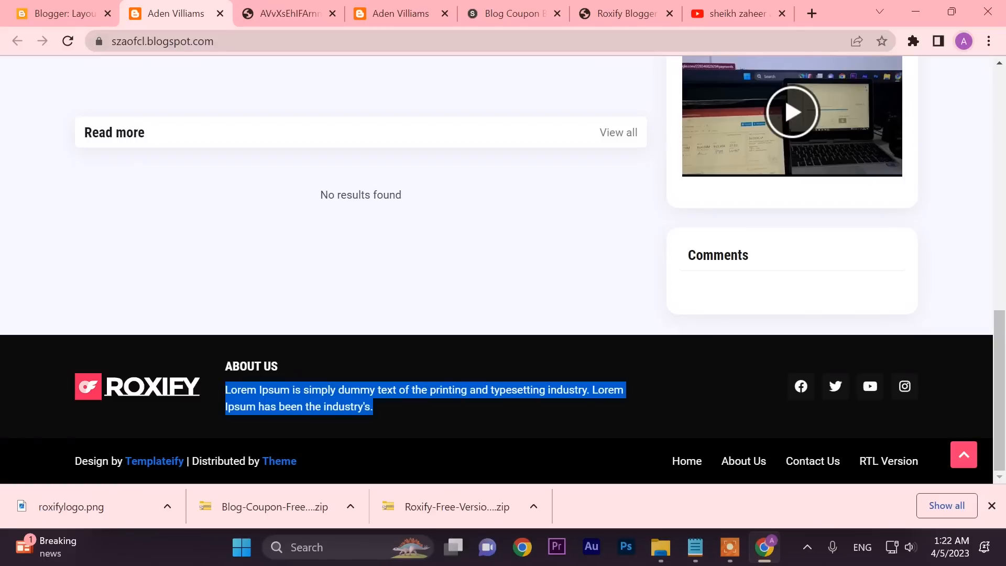
pyautogui.rightClick(310, 390)
pyautogui.click(339, 265)
pyautogui.click(64, 14)
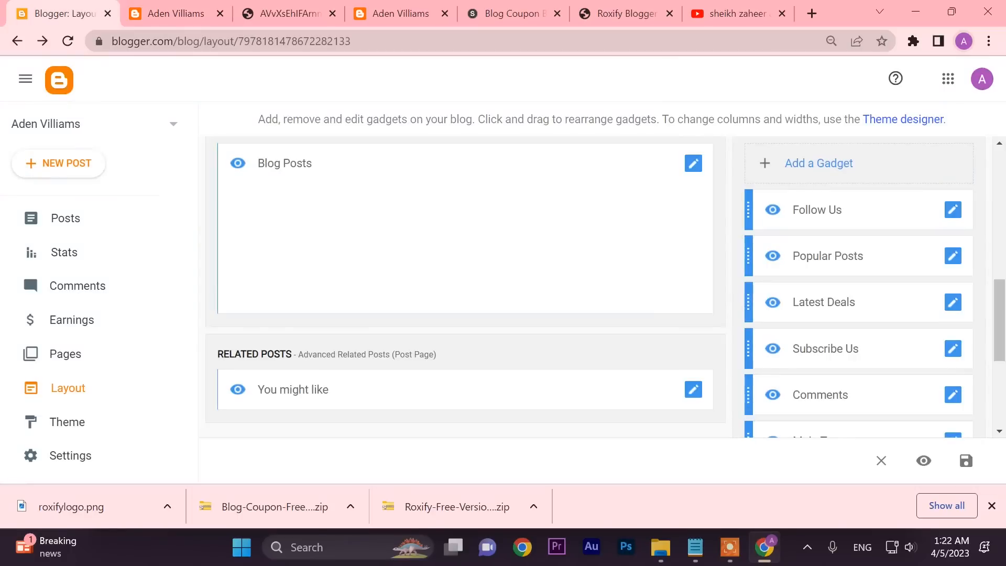
# Bring up the notes document, select its Content line, and minimize it.
pyautogui.scroll(-5, 472, 294)
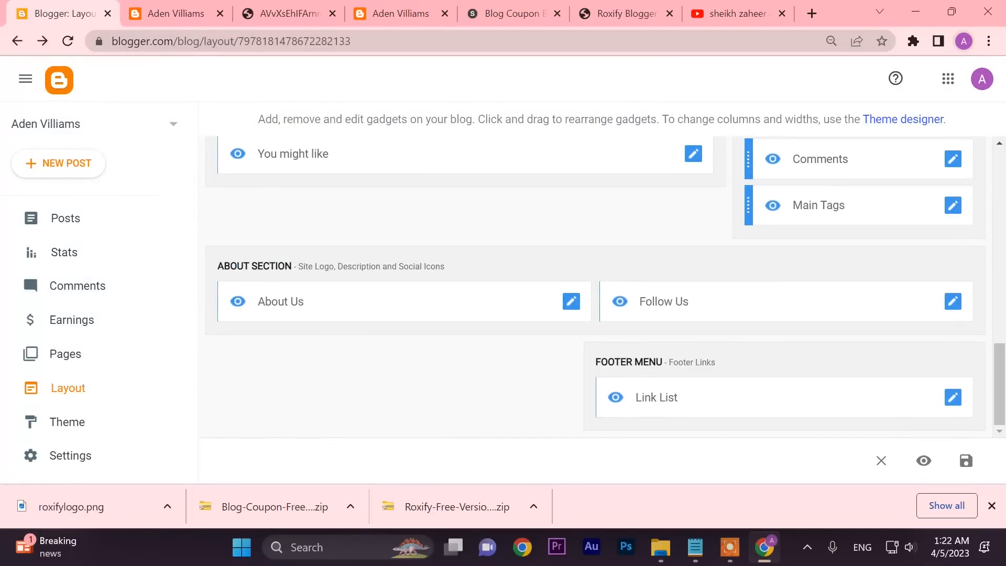
pyautogui.click(694, 547)
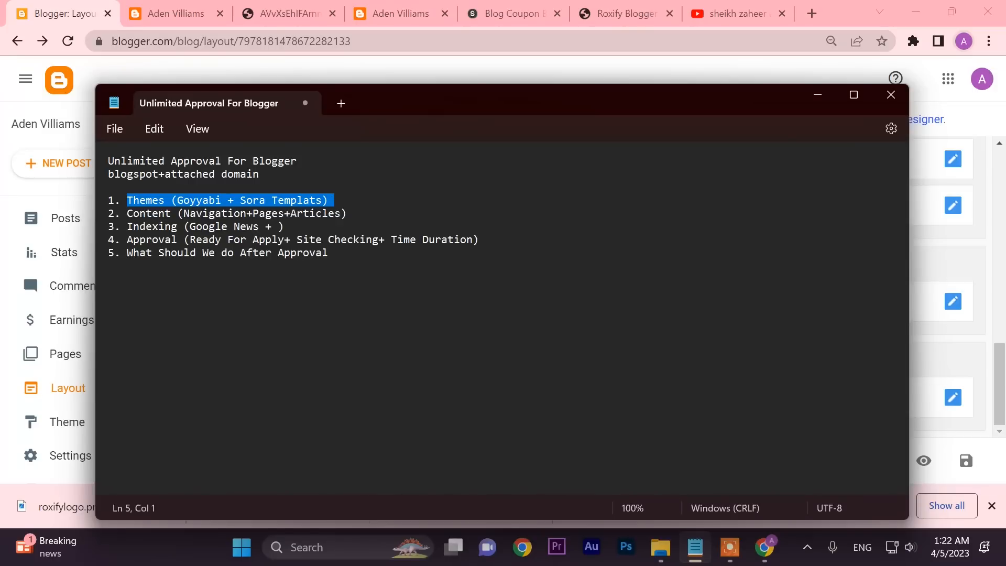
pyautogui.click(265, 213)
pyautogui.doubleClick(315, 213)
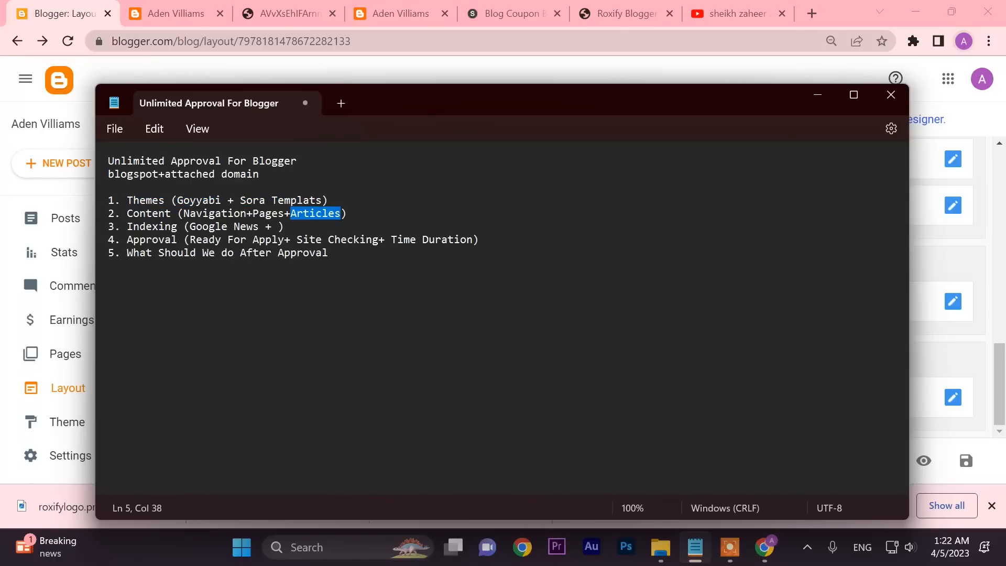
pyautogui.click(259, 213)
pyautogui.tripleClick(260, 213)
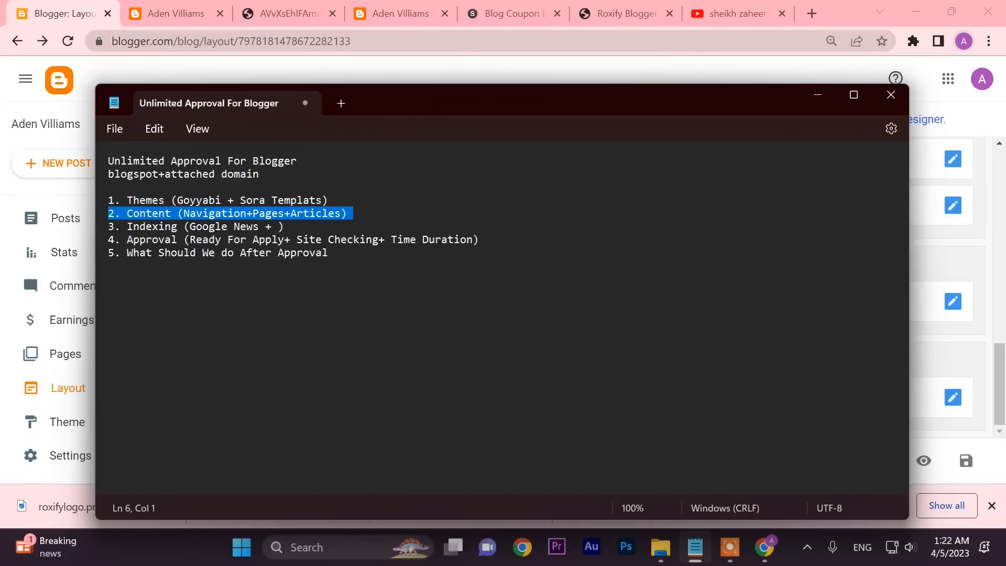
pyautogui.click(818, 94)
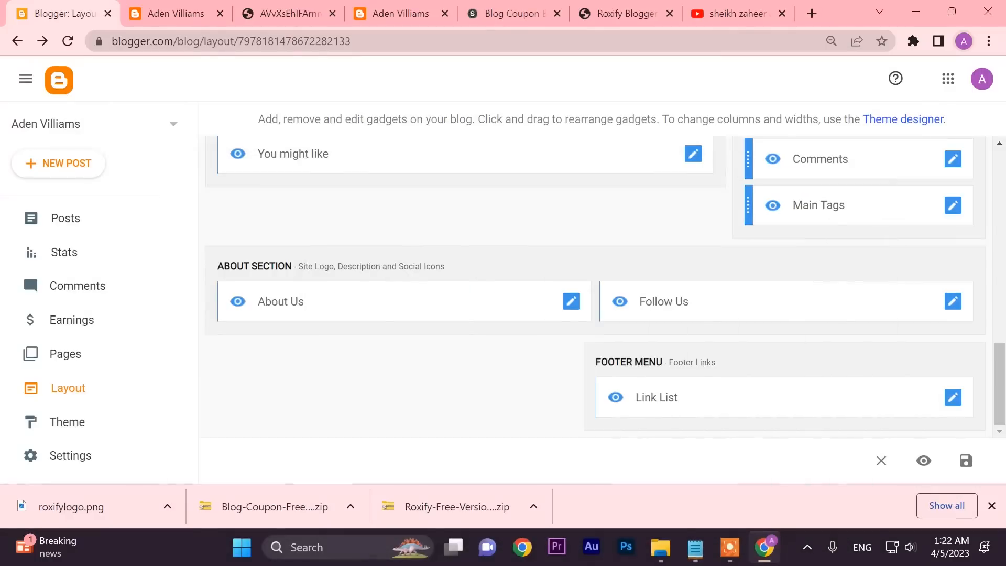
# Go to the blog's Pages section, which lists zero pages.
pyautogui.scroll(5, 592, 294)
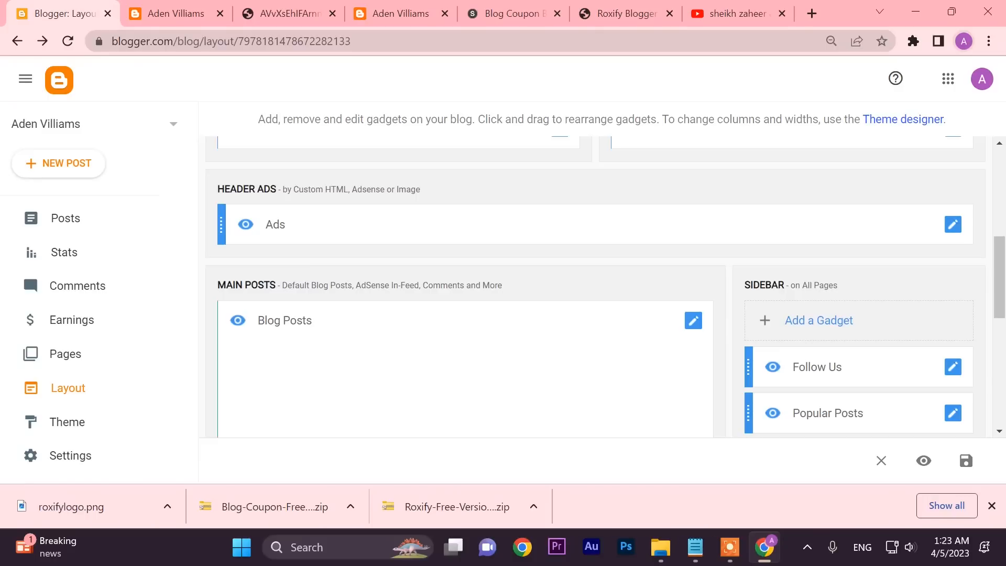
pyautogui.scroll(-2, 79, 275)
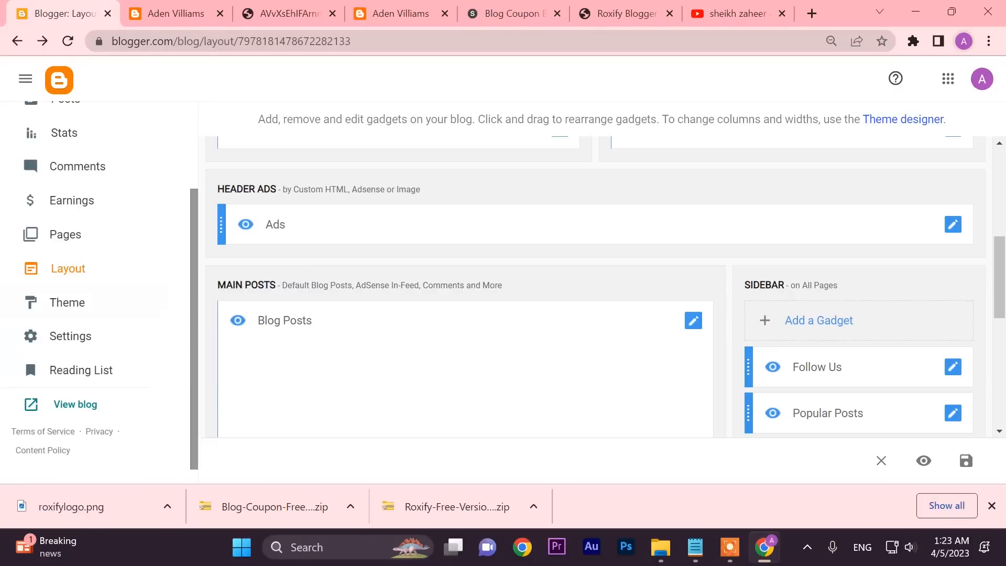
pyautogui.click(66, 233)
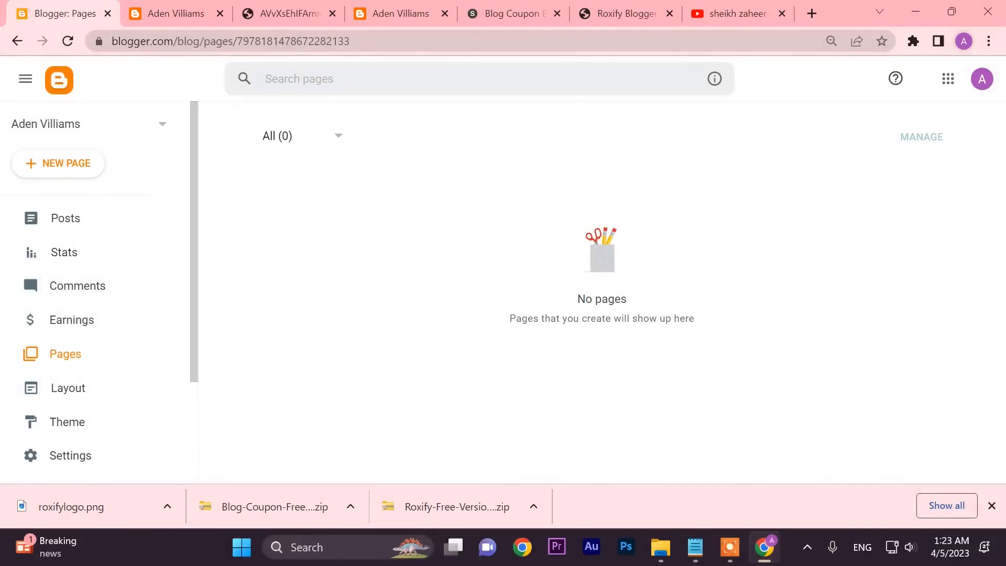
# Start a new page titled About.
pyautogui.click(60, 163)
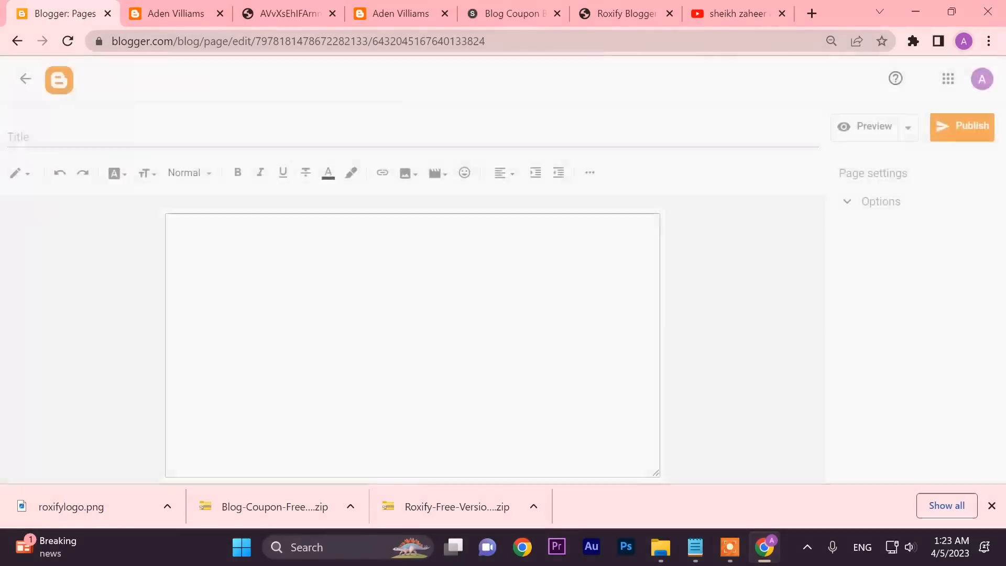
pyautogui.write('A')
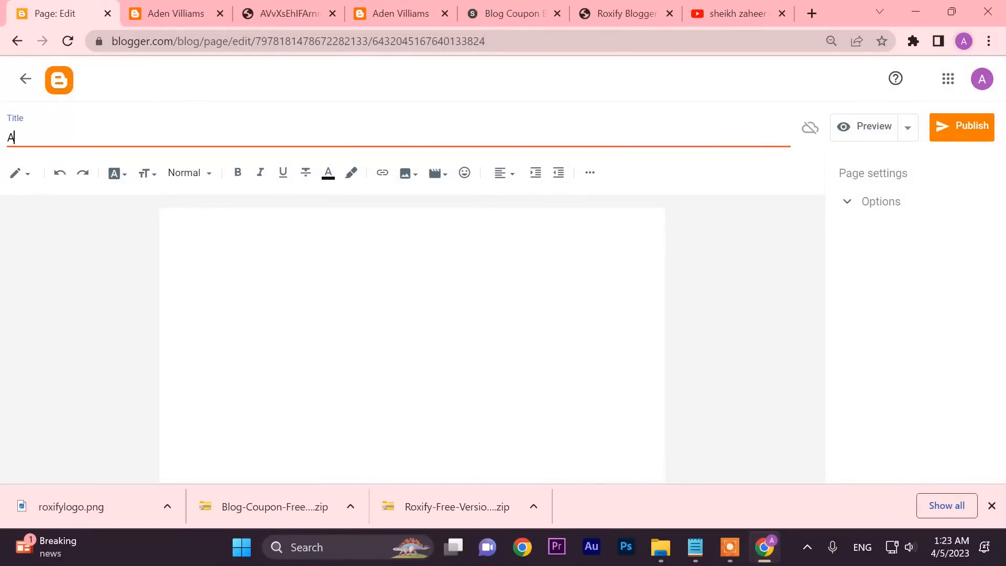
pyautogui.write('bout')
pyautogui.click(175, 224)
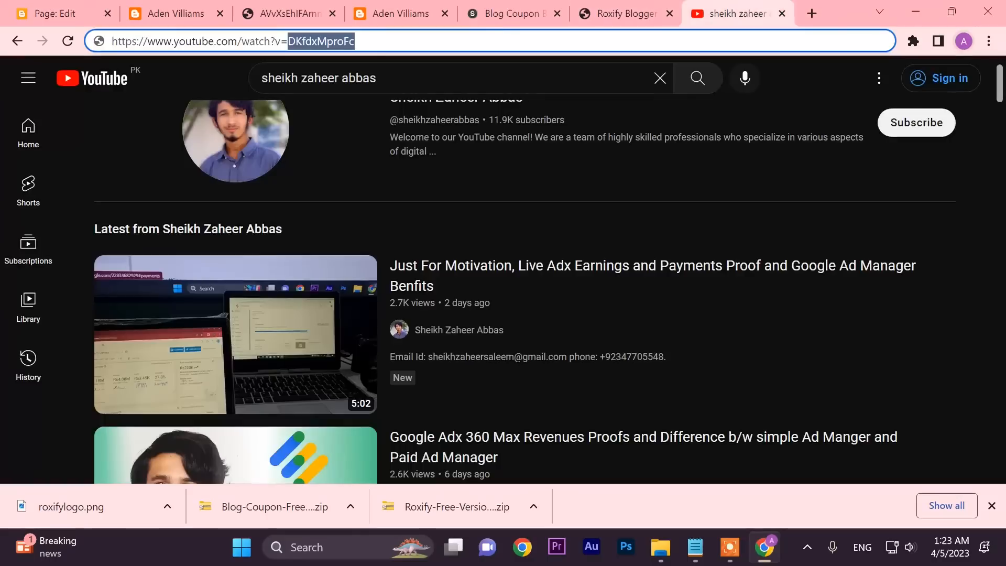
# Paste the YouTube channel's welcome description as the body and publish the page.
pyautogui.click(736, 13)
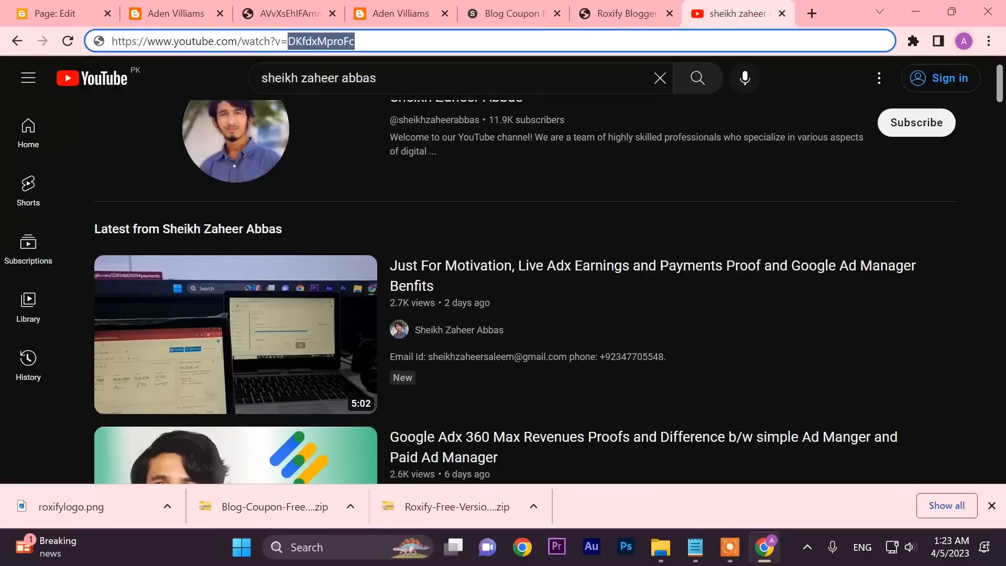
pyautogui.tripleClick(414, 150)
pyautogui.rightClick(415, 148)
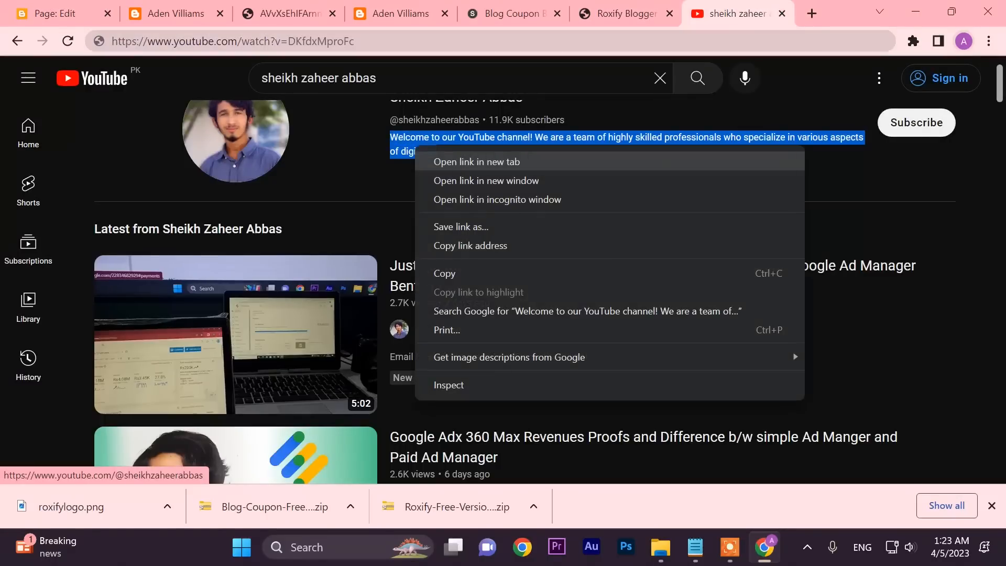
pyautogui.click(444, 273)
pyautogui.click(176, 13)
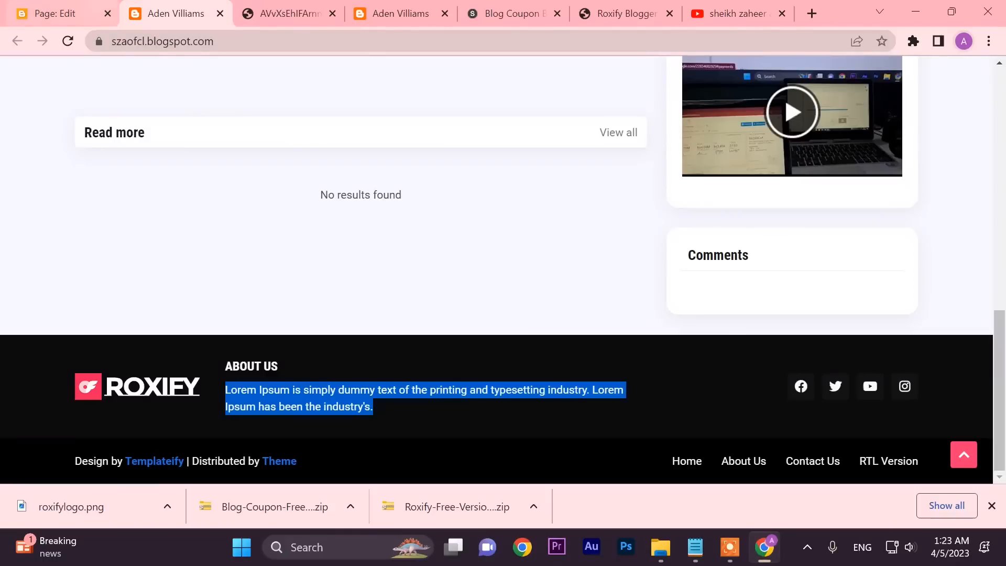
pyautogui.click(55, 13)
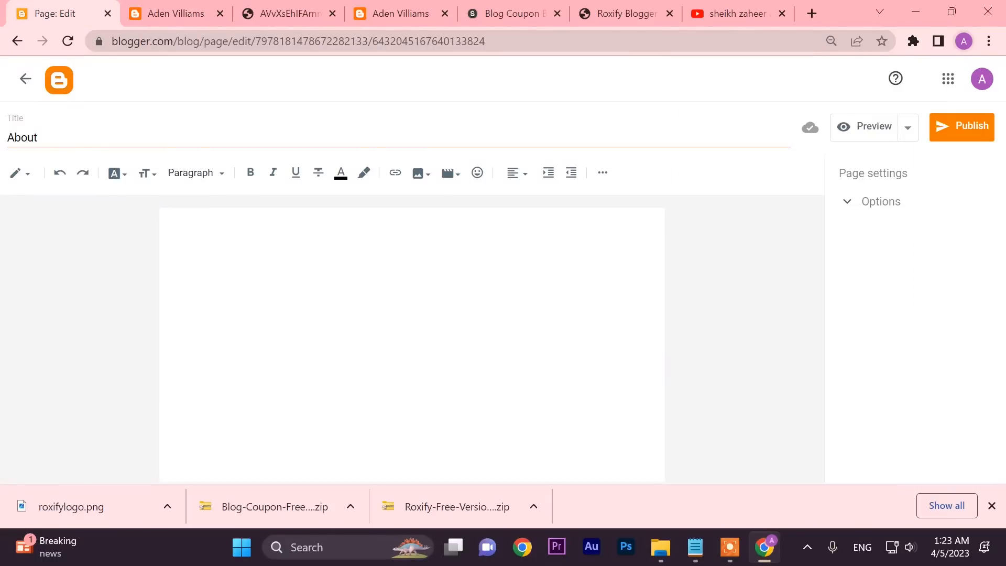
pyautogui.rightClick(263, 300)
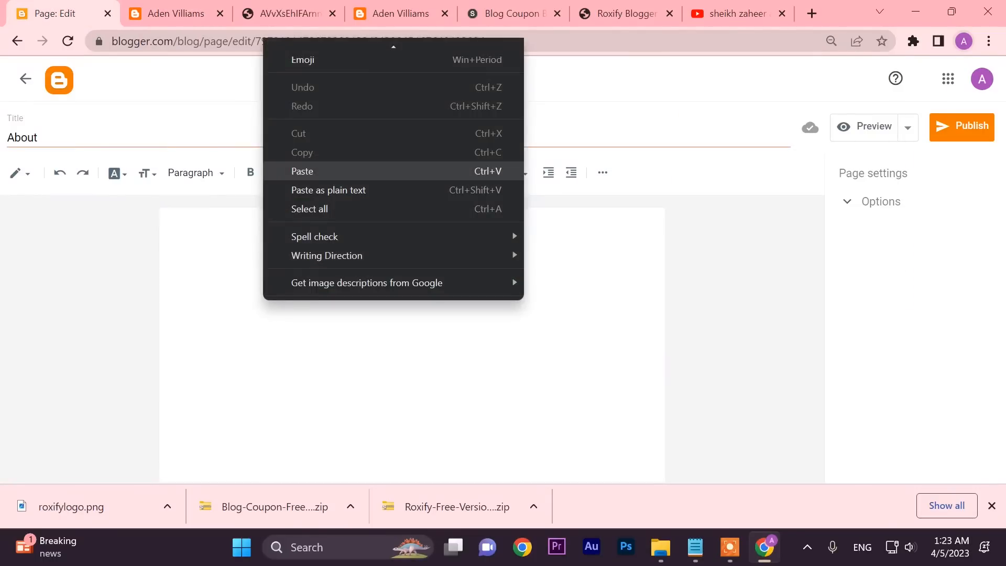
pyautogui.click(314, 171)
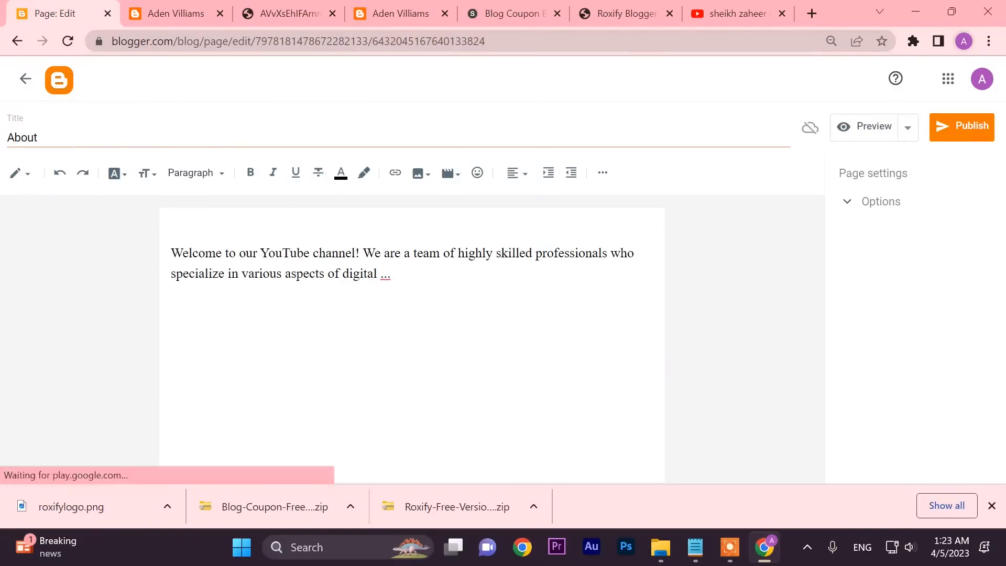
pyautogui.click(961, 126)
pyautogui.click(560, 303)
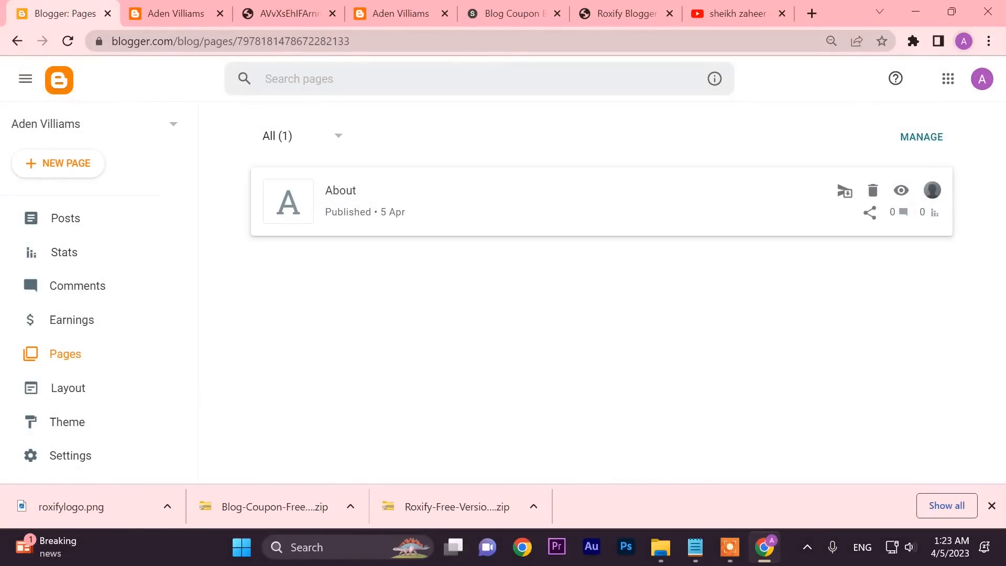
# View the published About page on the live blog.
pyautogui.click(901, 190)
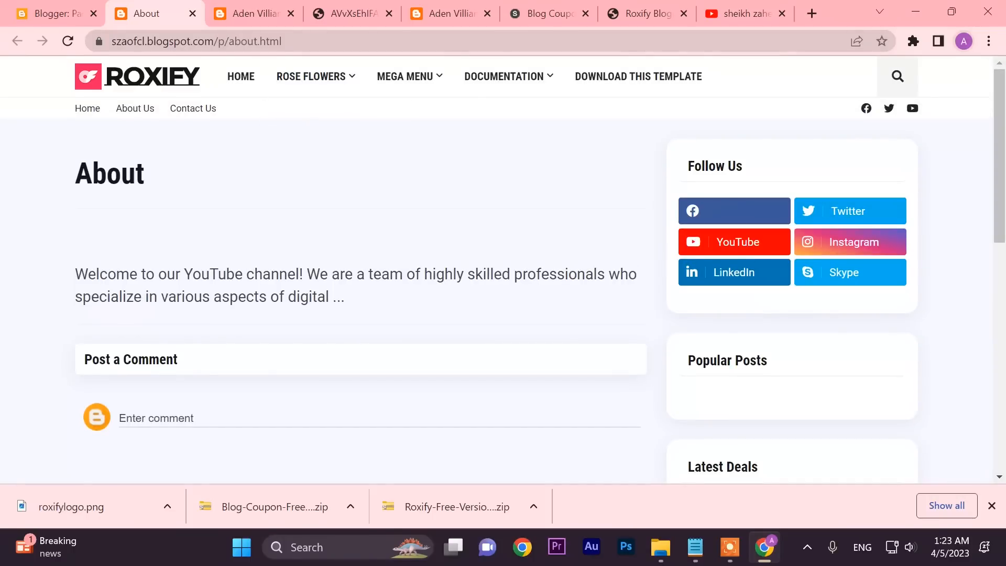
pyautogui.moveTo(75, 174); pyautogui.dragTo(145, 175)
pyautogui.click(157, 178)
pyautogui.scroll(-2, 335, 236)
pyautogui.scroll(2, 336, 236)
# Test the footer's About Us link from the blog home page.
pyautogui.click(241, 76)
pyautogui.scroll(-7, 503, 262)
pyautogui.scroll(-4, 503, 262)
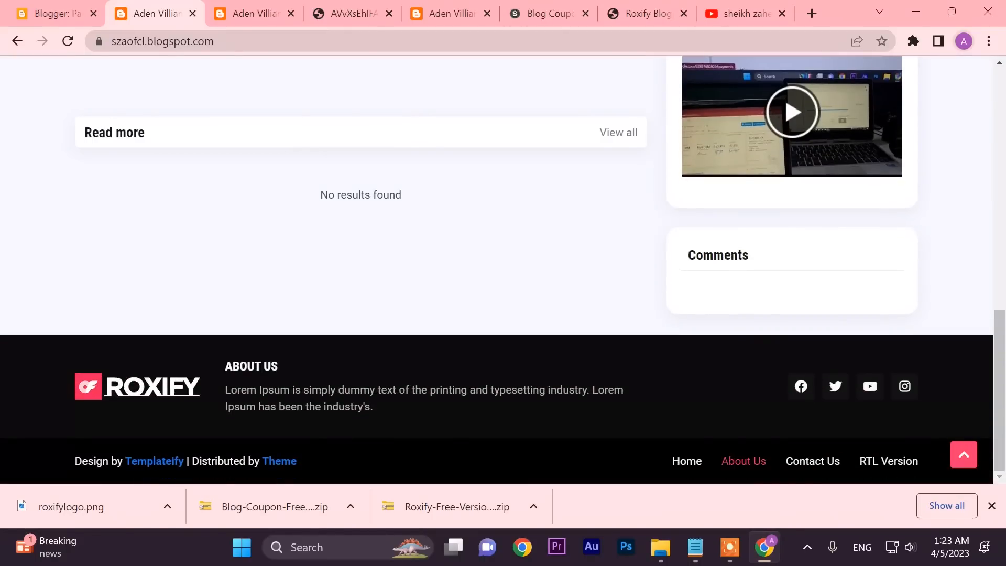
pyautogui.click(744, 461)
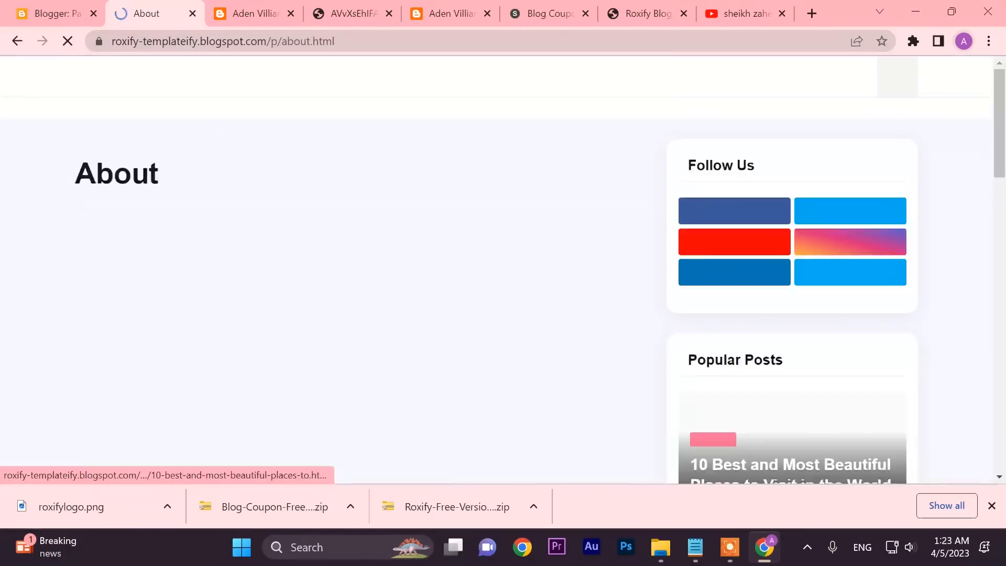
pyautogui.scroll(-14, 503, 283)
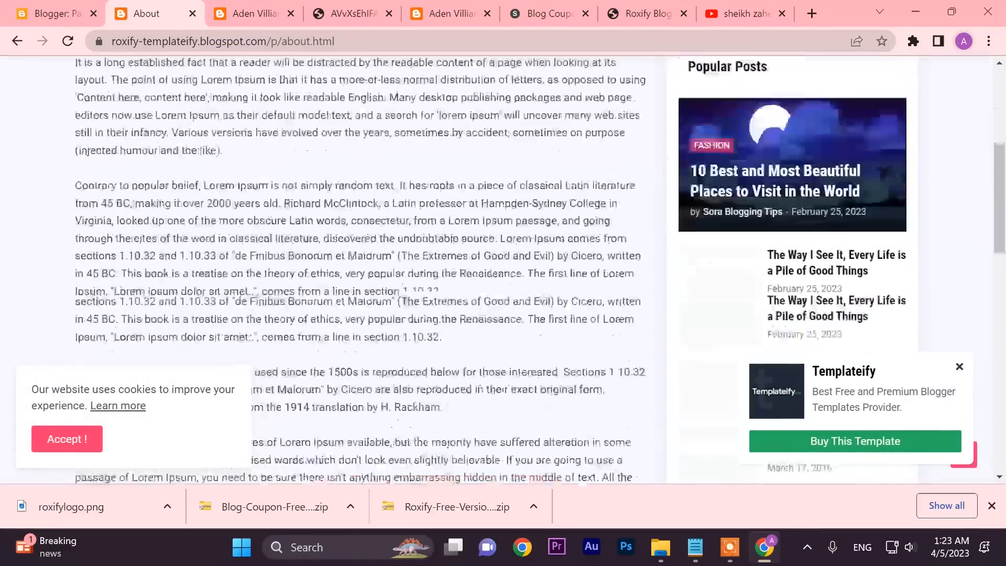
pyautogui.scroll(11, 503, 283)
pyautogui.click(18, 41)
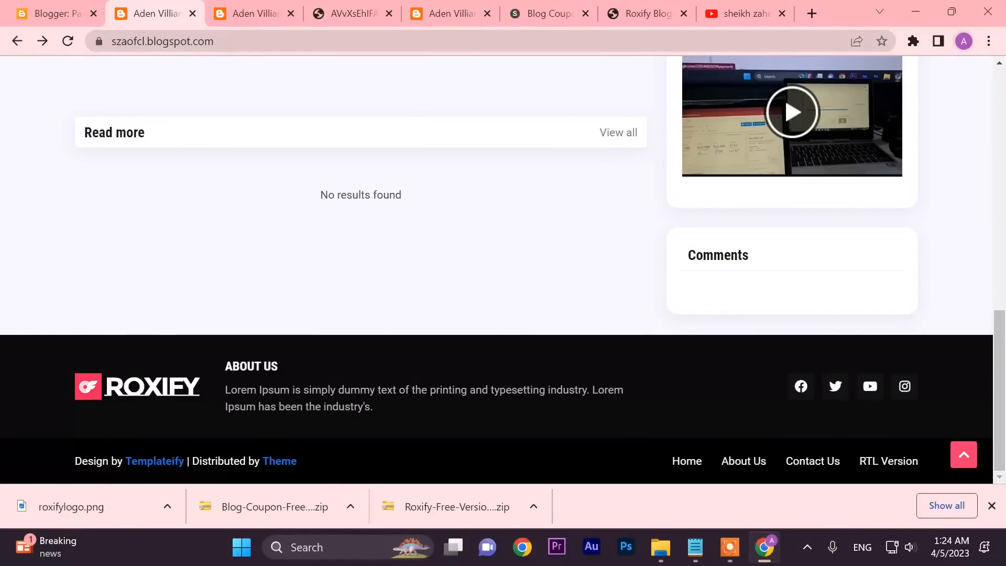
# Copy the About page's web address from the Pages list and open it in a new tab.
pyautogui.click(56, 14)
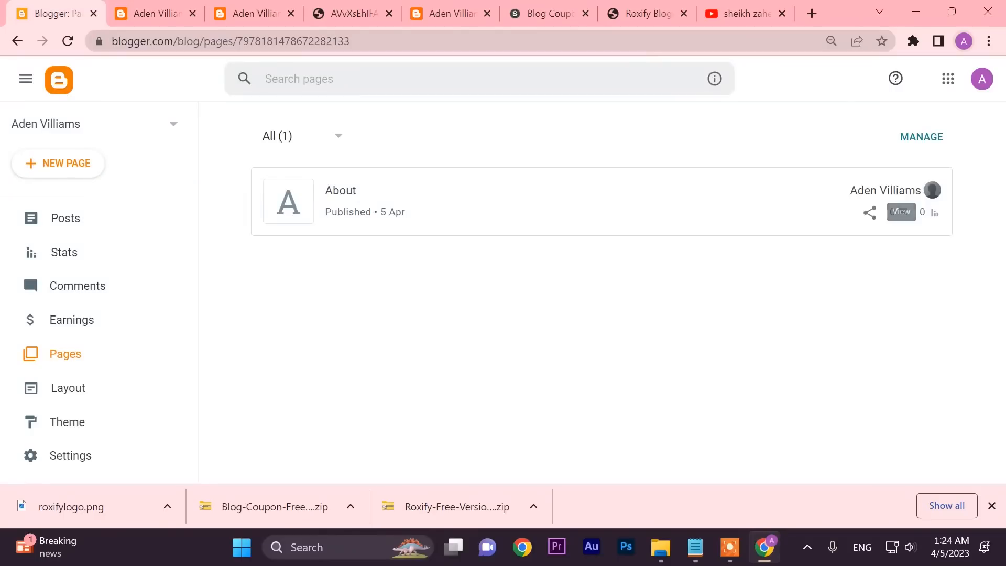
pyautogui.rightClick(902, 190)
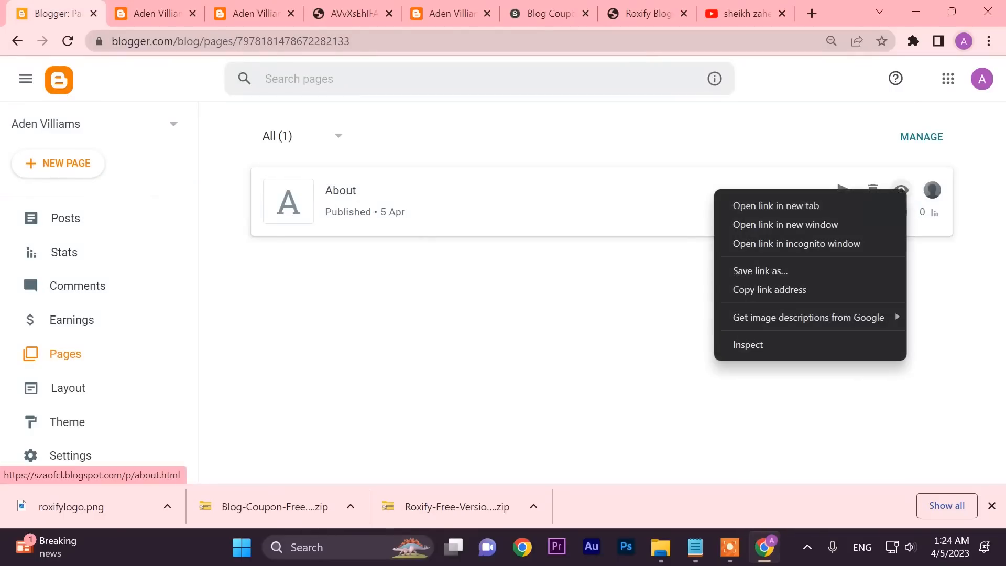
pyautogui.click(770, 287)
pyautogui.scroll(-3, 84, 283)
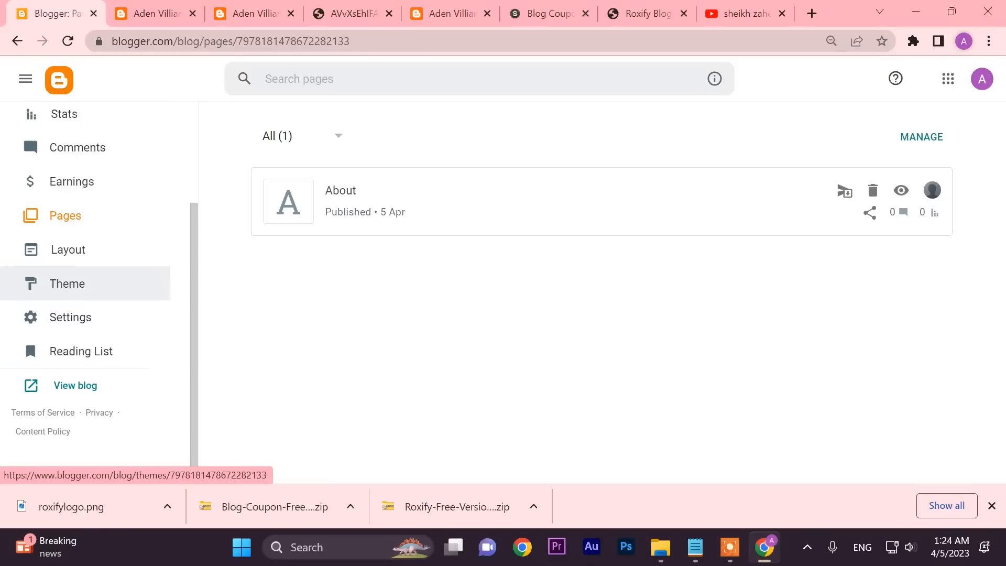
pyautogui.scroll(3, 83, 283)
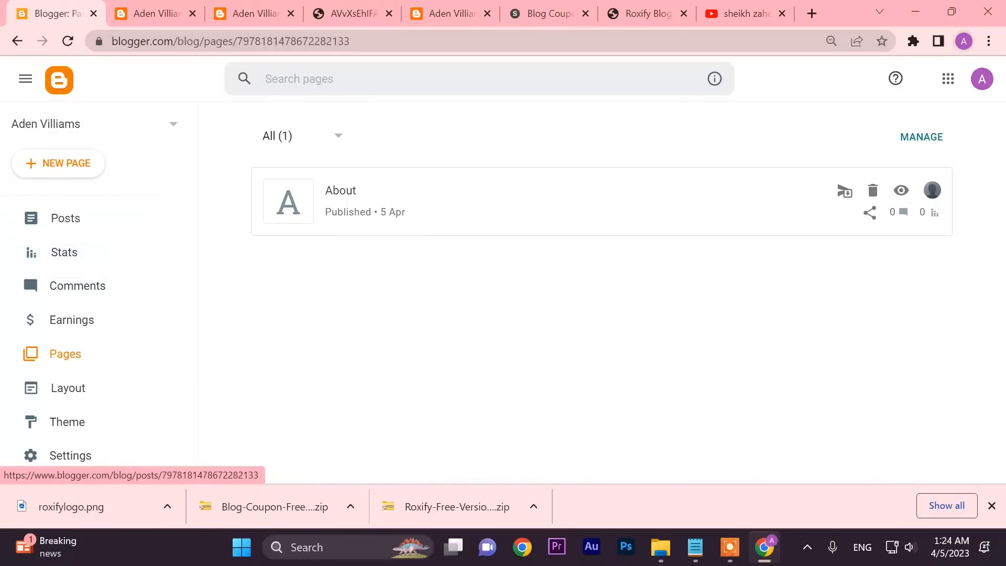
pyautogui.click(901, 191)
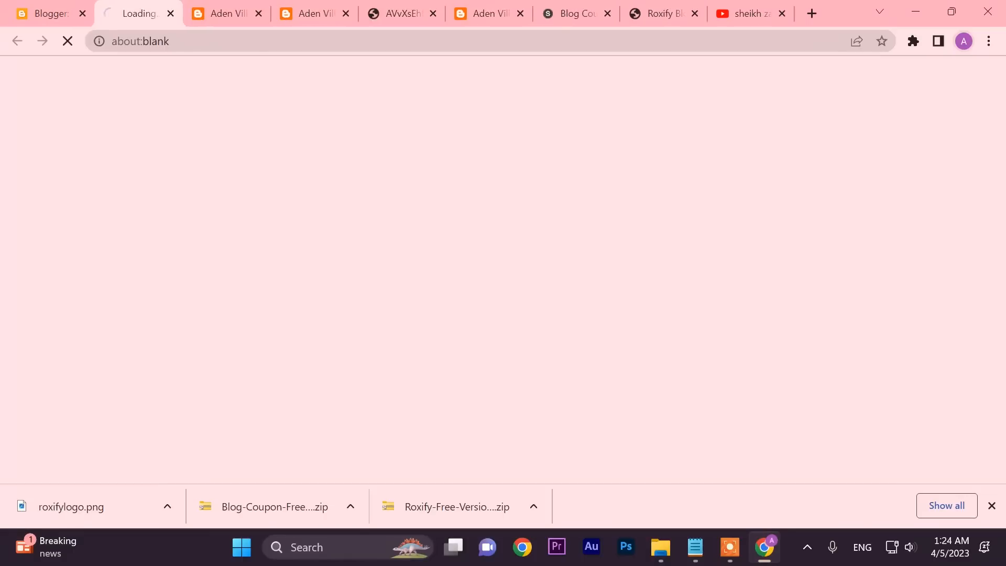
# Copy the blog's About page link address from the Pages list.
pyautogui.click(373, 44)
pyautogui.rightClick(372, 44)
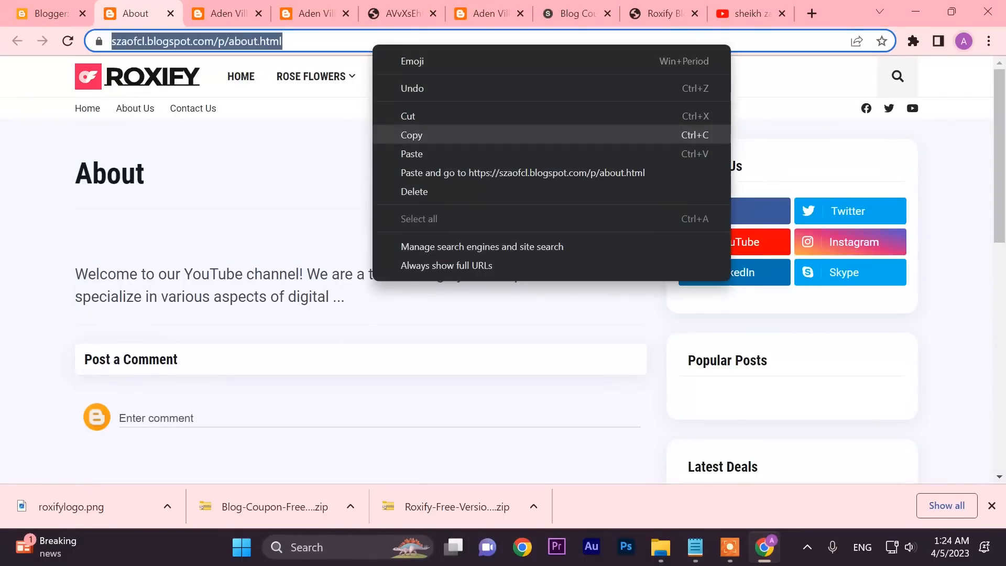
pyautogui.click(411, 135)
pyautogui.click(50, 13)
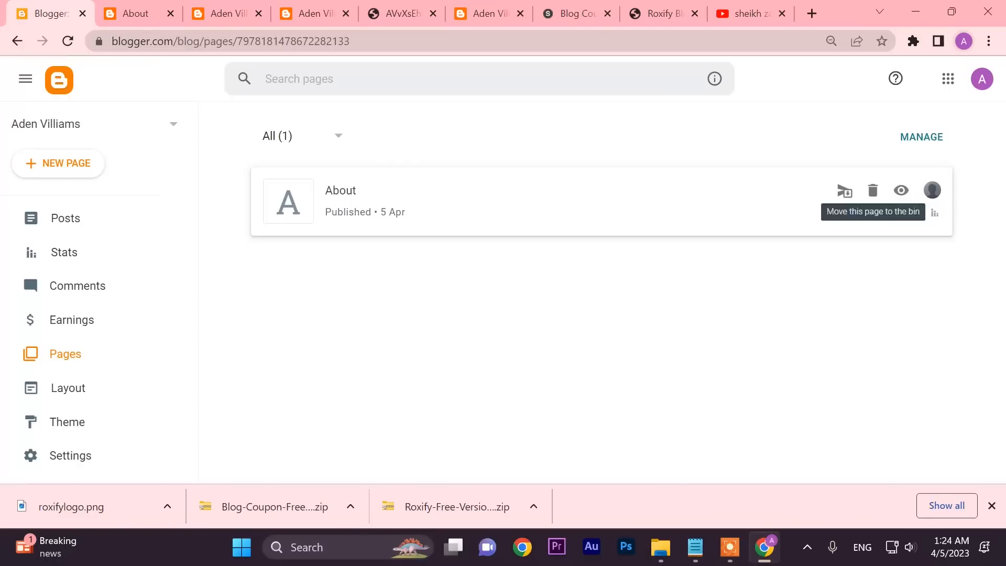
pyautogui.rightClick(901, 191)
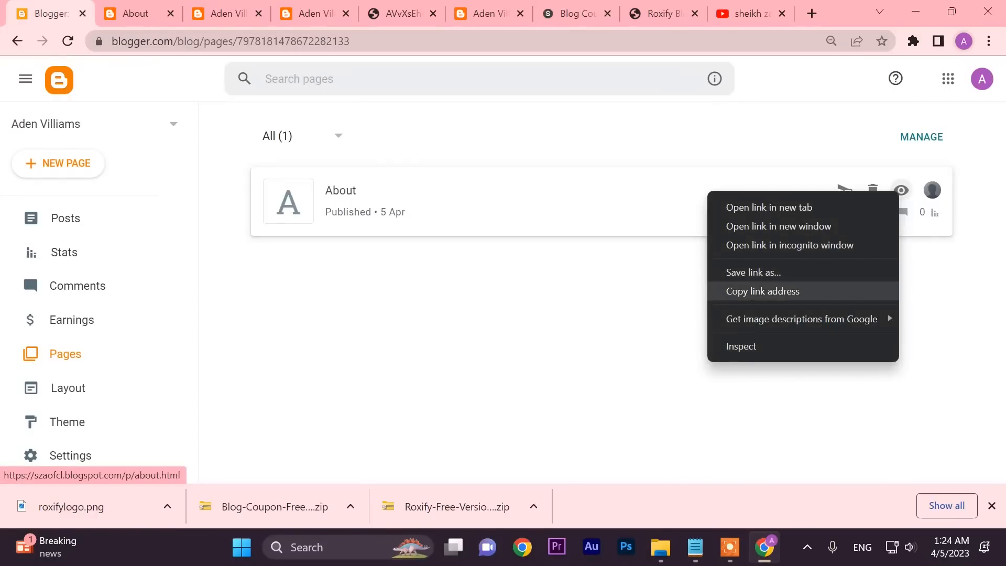
pyautogui.click(763, 290)
pyautogui.rightClick(901, 191)
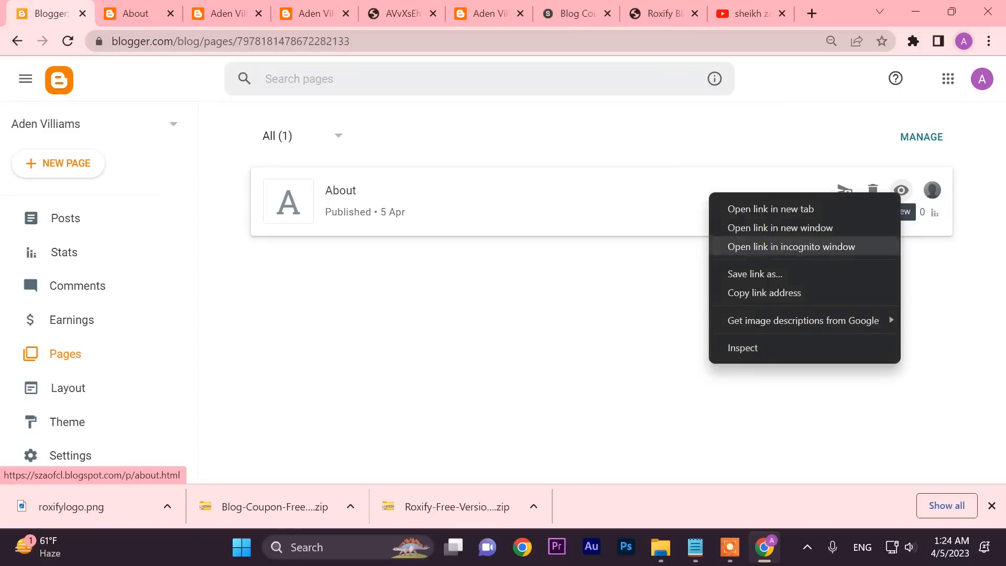
pyautogui.click(762, 292)
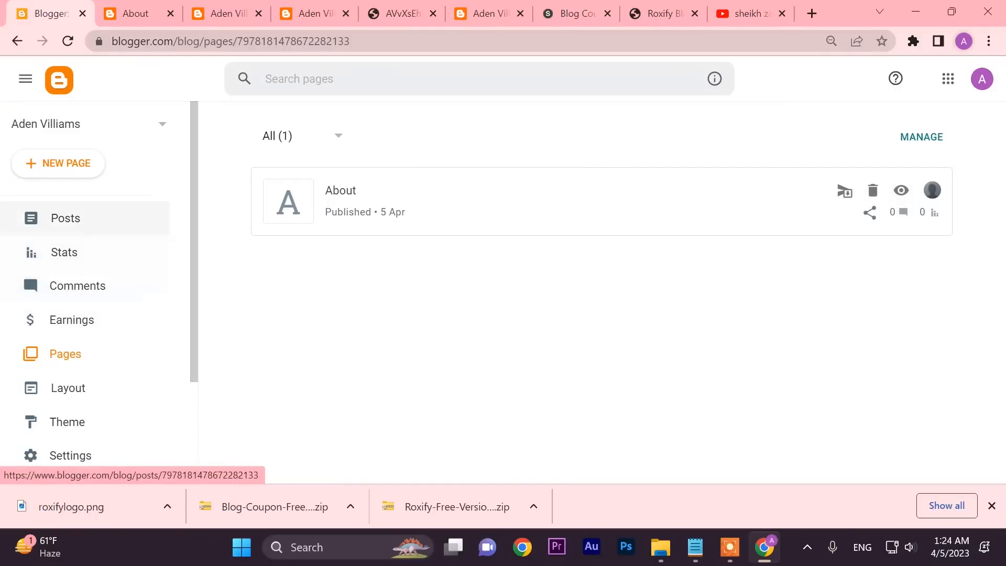
# In Layout's Footer Menu link list, replace About Us's Site URL with the copied About page address.
pyautogui.scroll(-1, 83, 298)
pyautogui.scroll(-3, 84, 298)
pyautogui.click(68, 247)
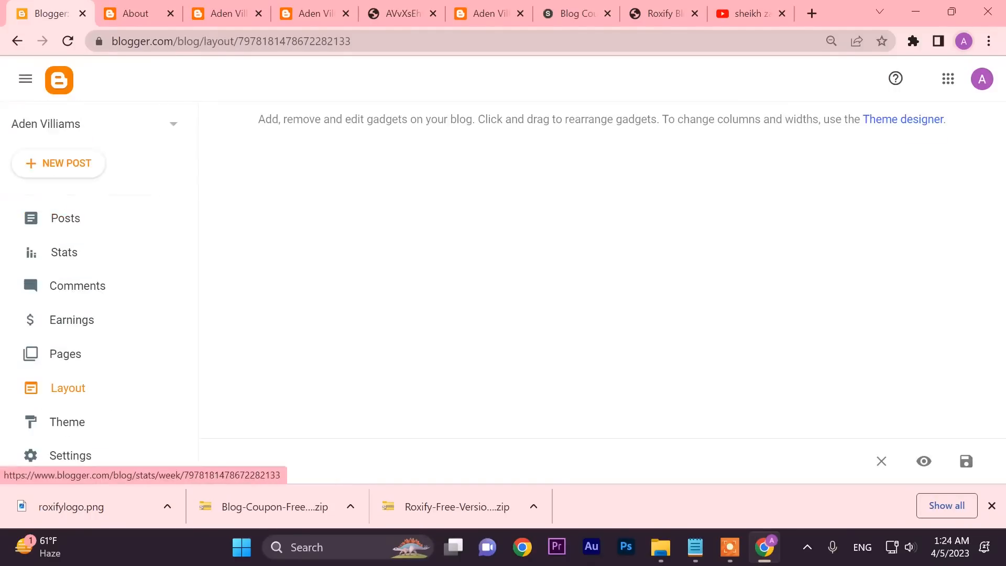
pyautogui.scroll(-5, 603, 286)
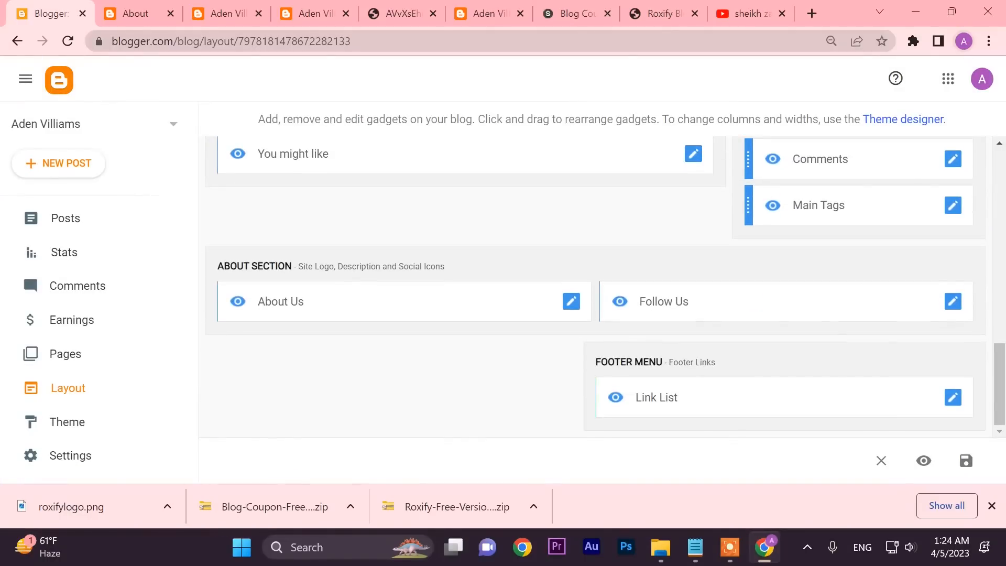
pyautogui.click(953, 397)
pyautogui.scroll(-3, 502, 262)
pyautogui.scroll(5, 502, 262)
pyautogui.scroll(-5, 503, 262)
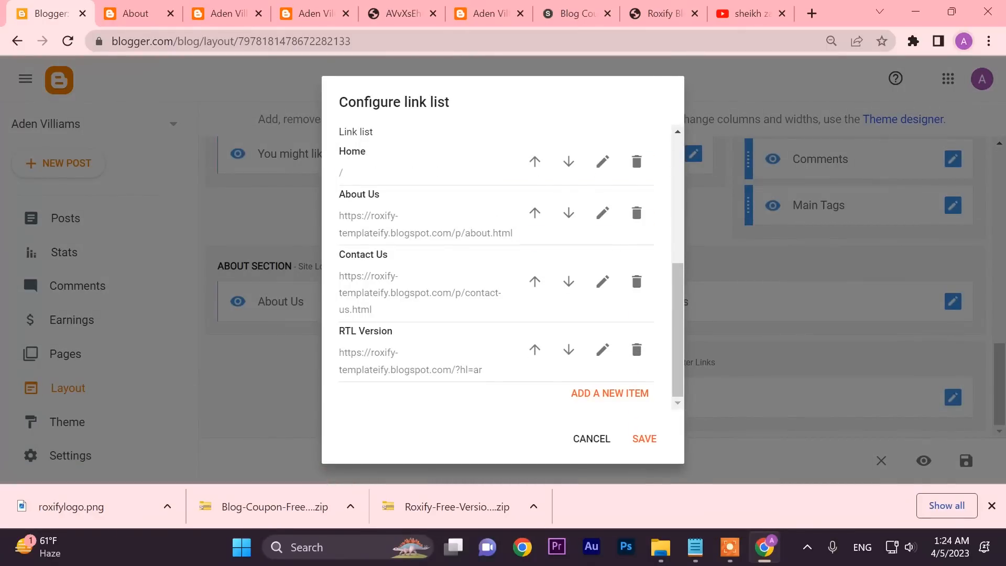
pyautogui.click(602, 213)
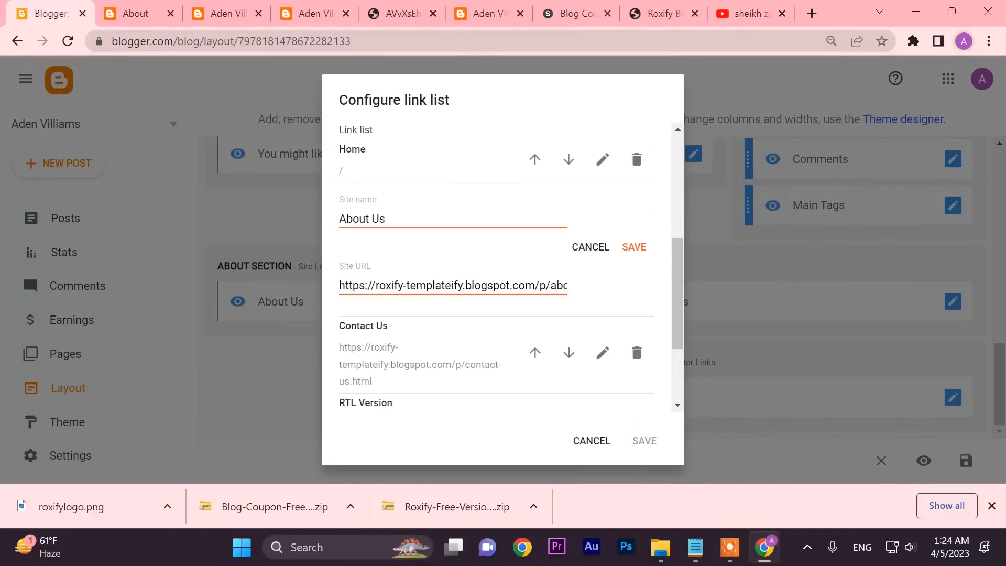
pyautogui.tripleClick(352, 286)
pyautogui.press('BackSpace')
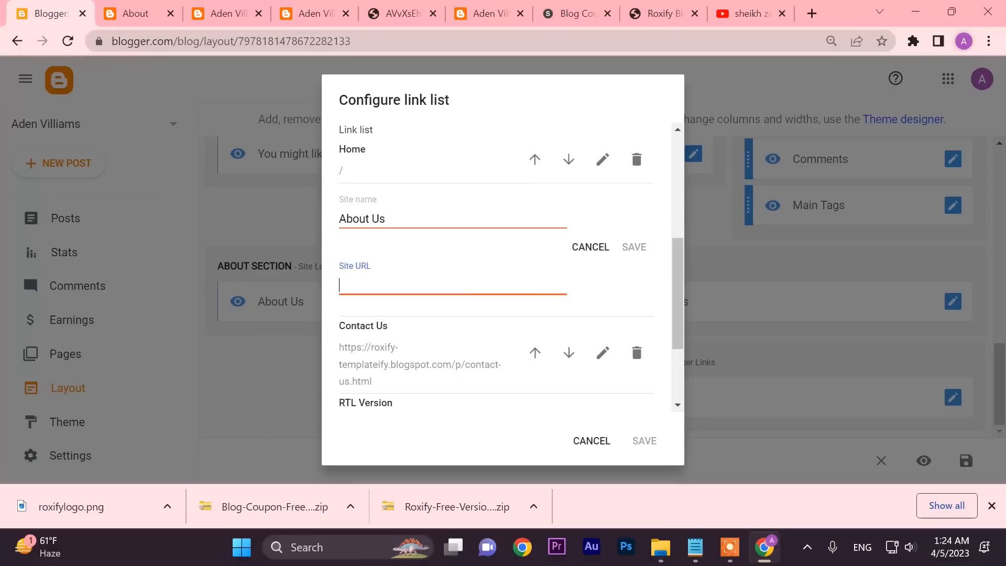
pyautogui.hotkey('ctrl', 'v')
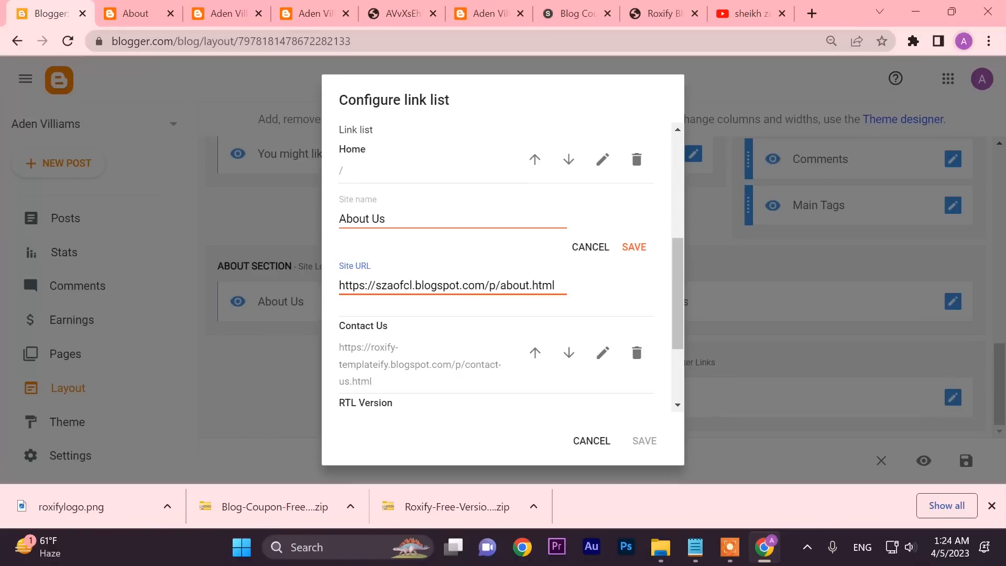
pyautogui.click(634, 247)
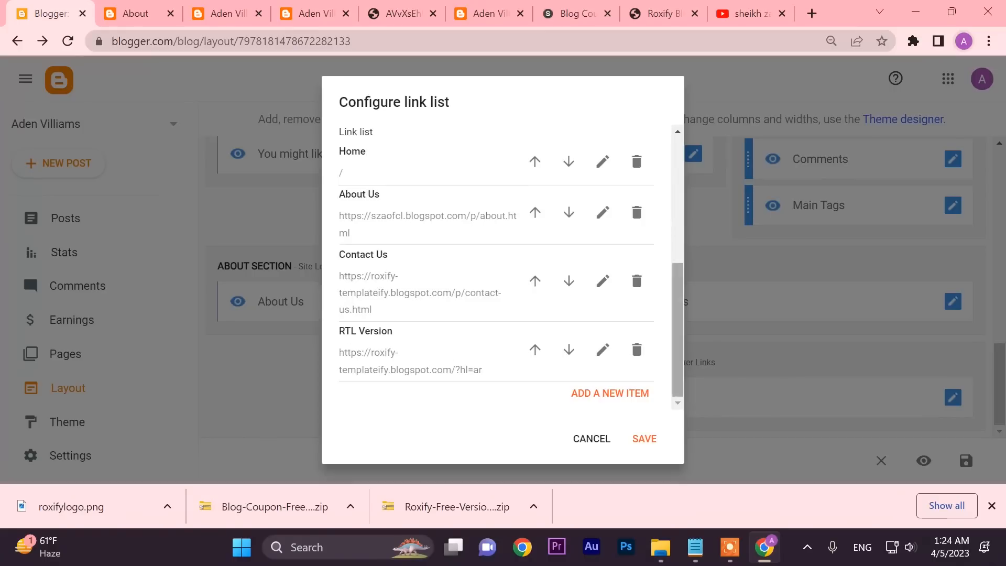
pyautogui.click(644, 439)
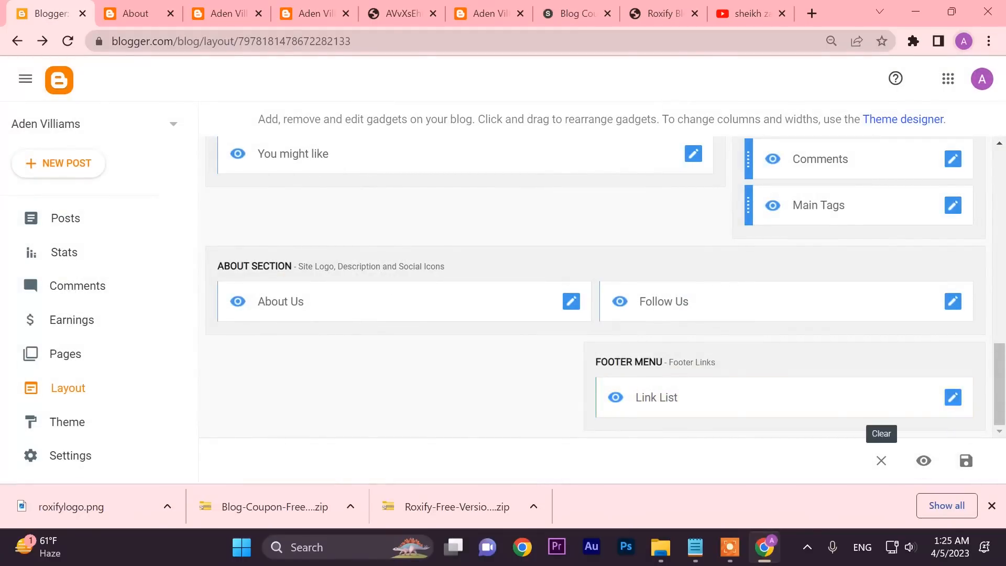
# Save the blog layout with the updated footer menu.
pyautogui.click(966, 461)
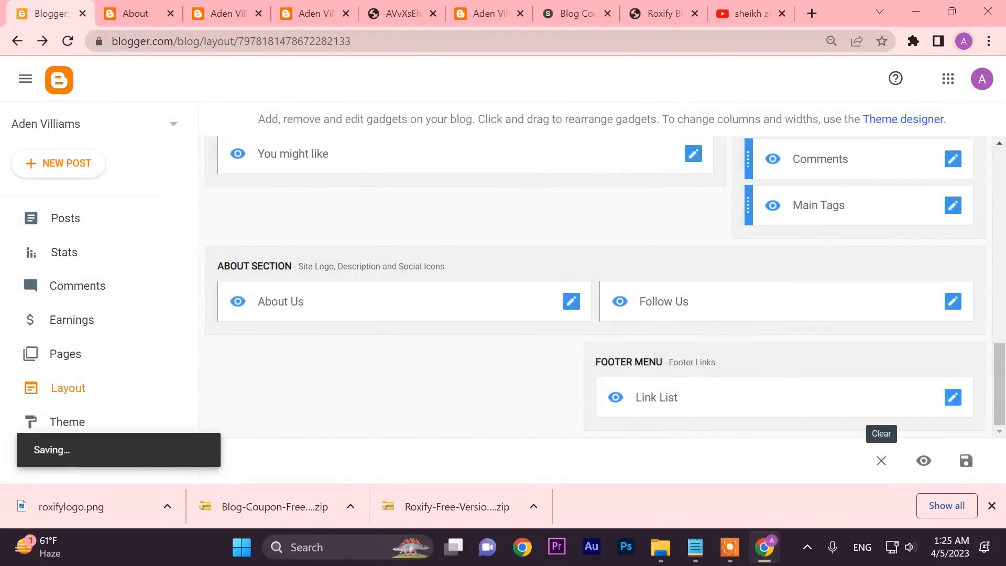
pyautogui.scroll(6, 595, 287)
pyautogui.scroll(5, 595, 287)
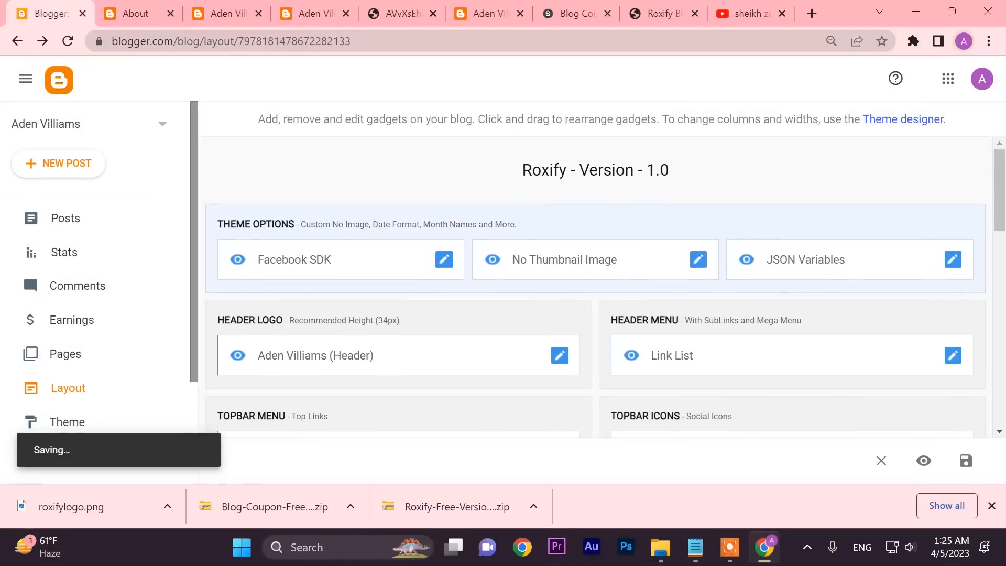
pyautogui.scroll(-10, 596, 287)
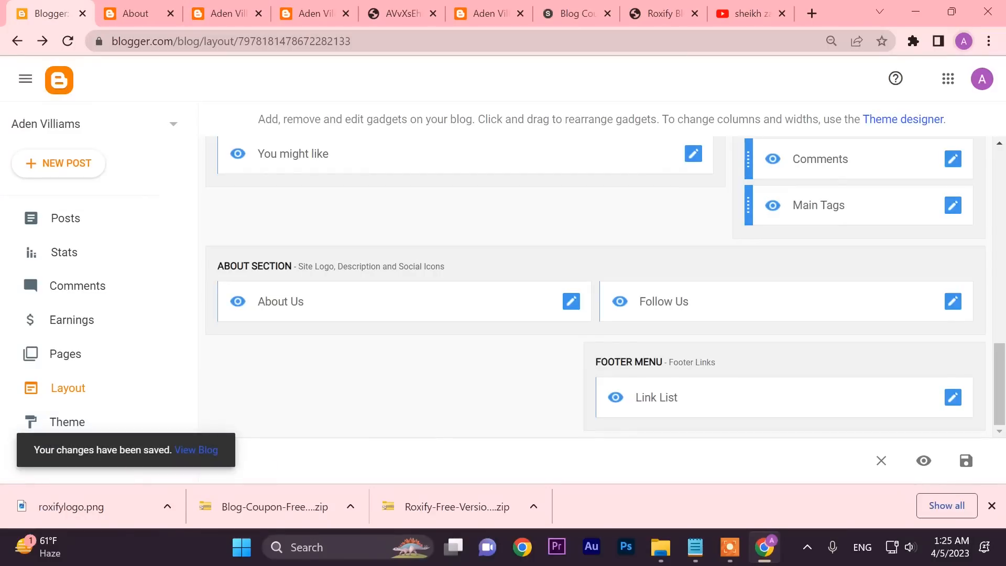
pyautogui.scroll(3, 595, 287)
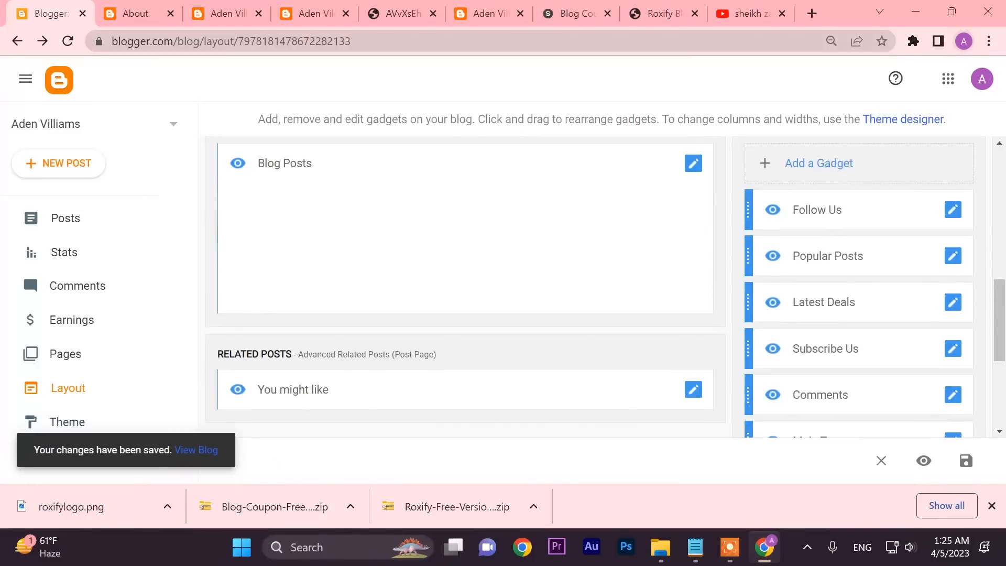
# On the live blog home page, follow the footer About Us link and confirm it shows the About page.
pyautogui.click(137, 14)
pyautogui.click(137, 77)
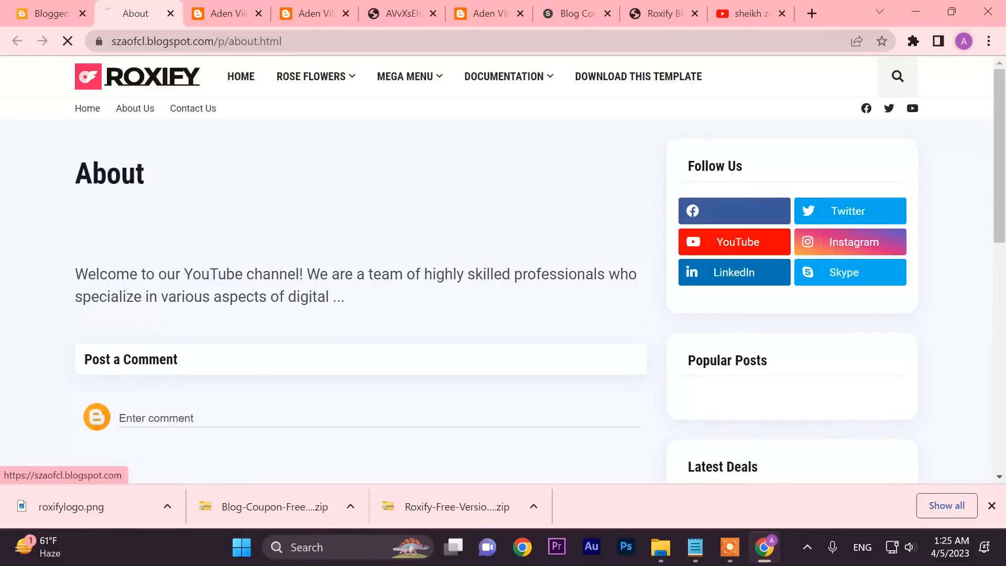
pyautogui.scroll(-8, 138, 77)
pyautogui.scroll(-2, 496, 269)
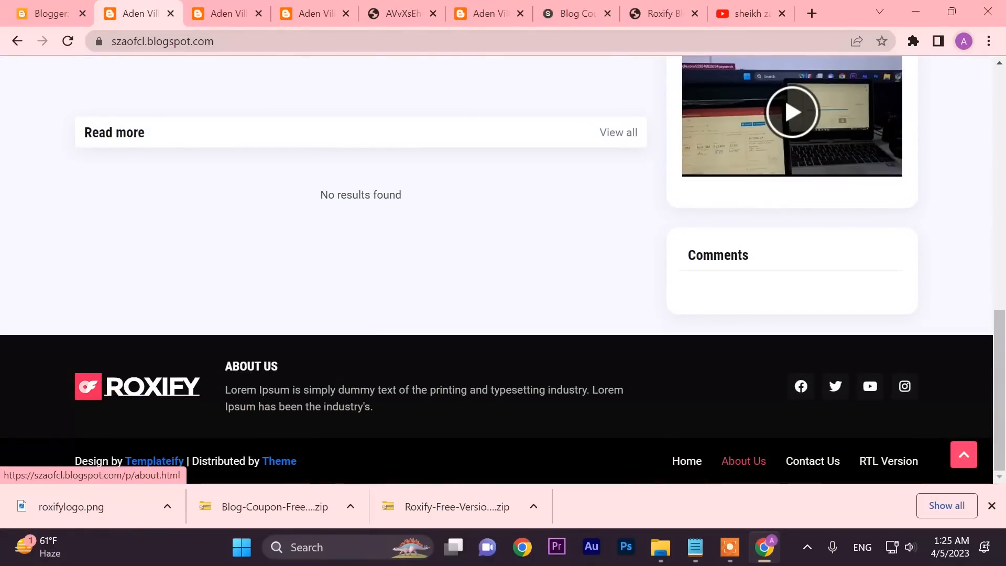
pyautogui.click(744, 461)
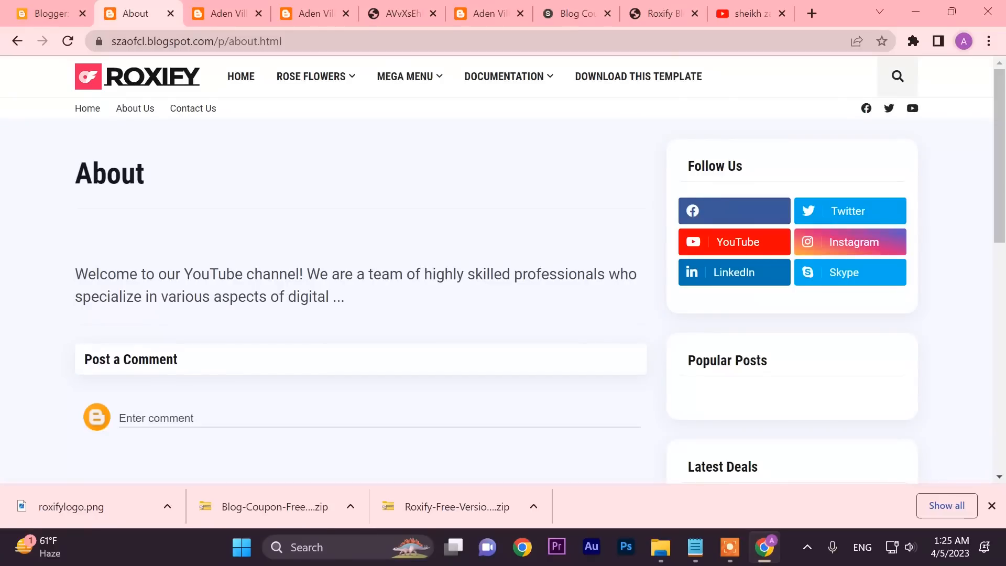
pyautogui.tripleClick(336, 286)
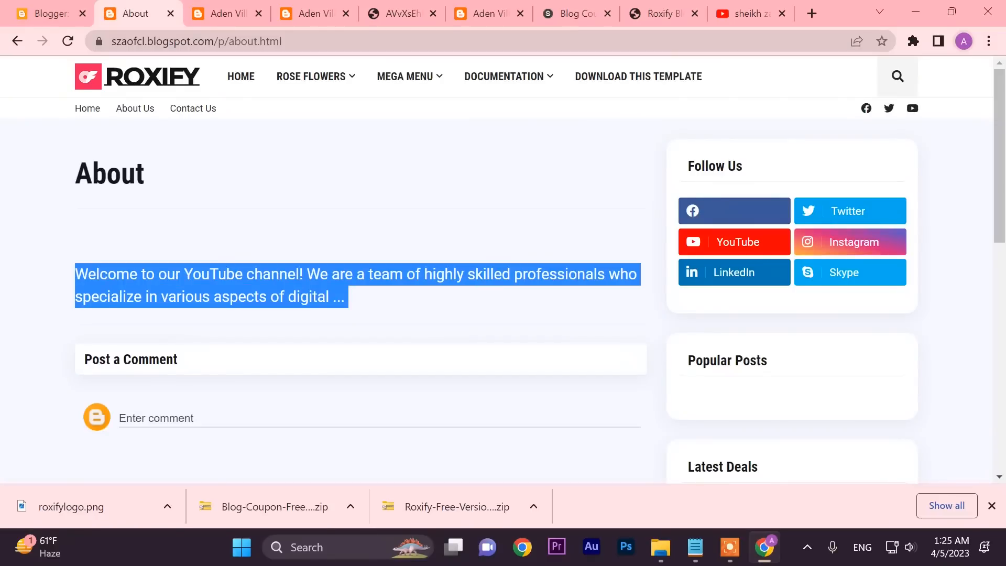
pyautogui.click(17, 41)
# Check the Notepad checklist and the footer's ABOUT US text, then start a blank browser tab.
pyautogui.click(50, 14)
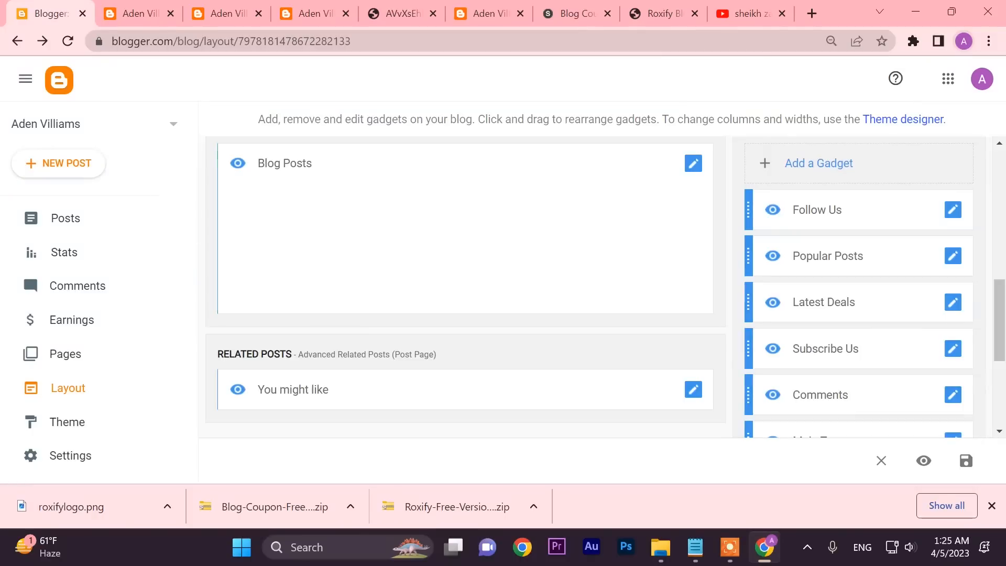
pyautogui.click(694, 547)
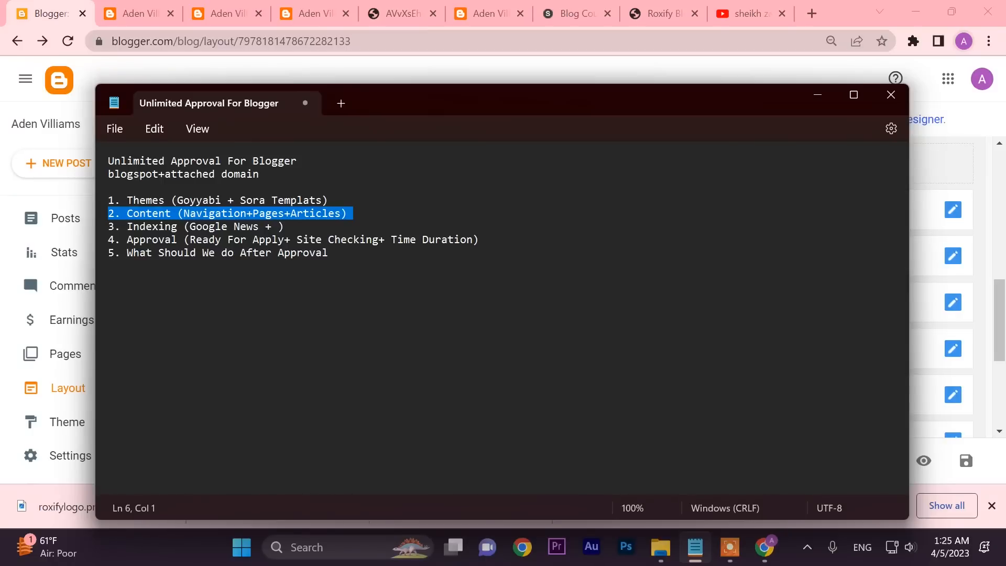
pyautogui.click(139, 13)
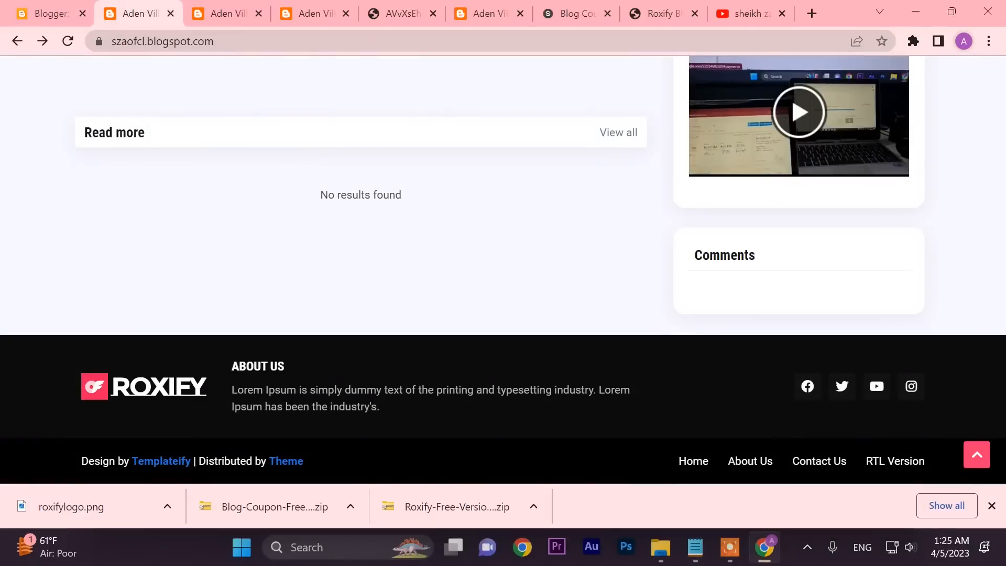
pyautogui.moveTo(231, 389); pyautogui.dragTo(379, 406)
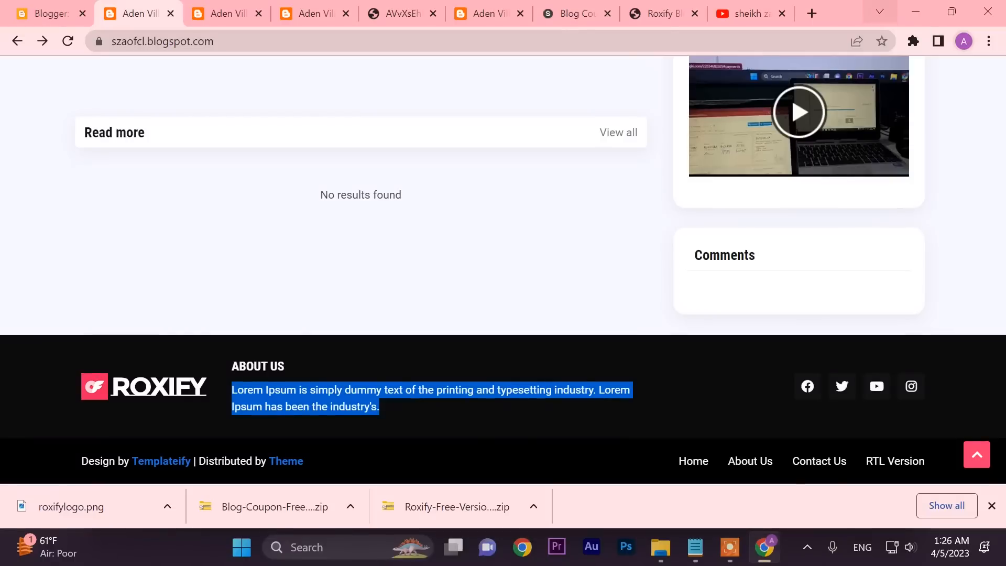
pyautogui.click(811, 13)
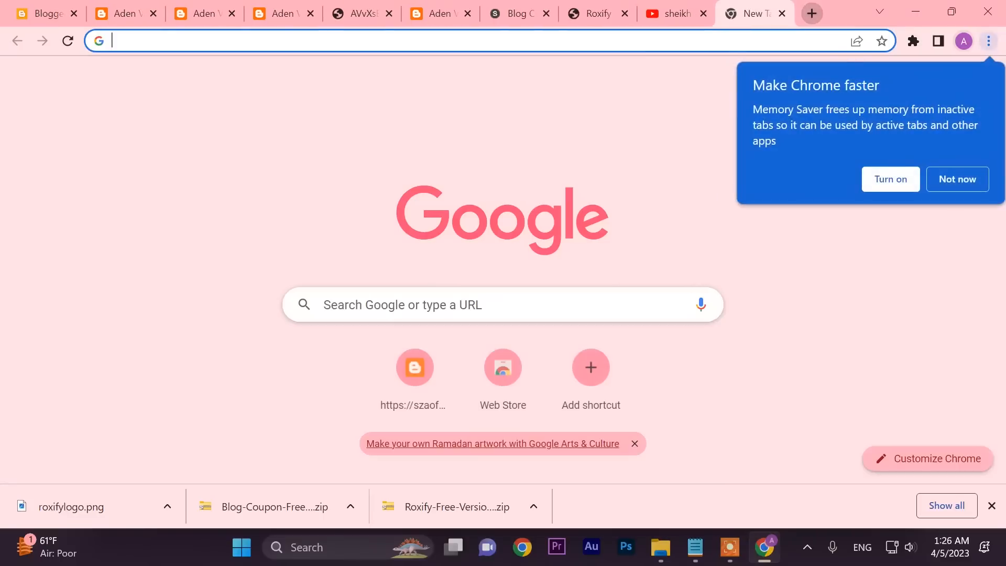
# Search 'cnn', open CNN International's footer Privacy Policy page, then return to Blogger's Layout tab.
pyautogui.write('cnn')
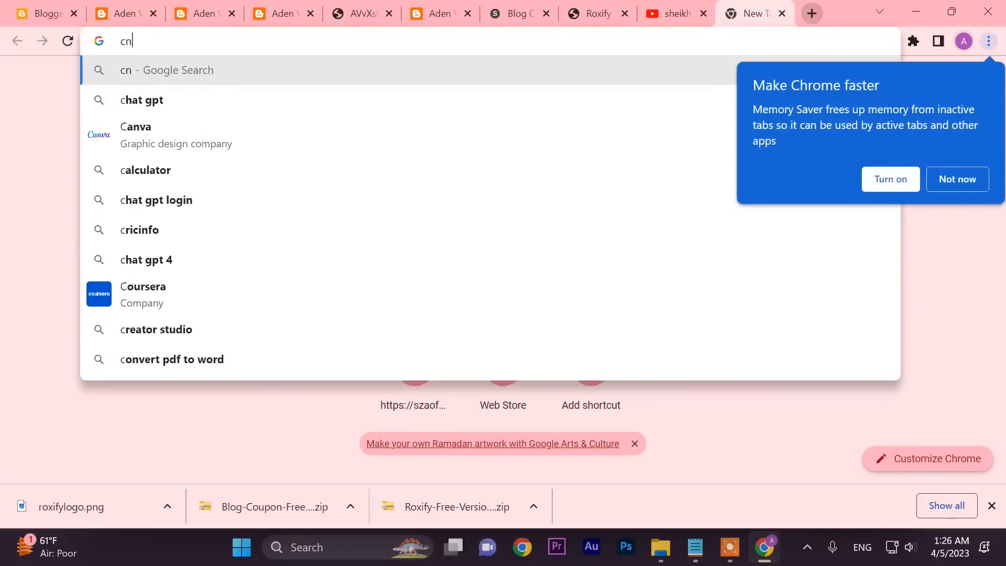
pyautogui.press('Return')
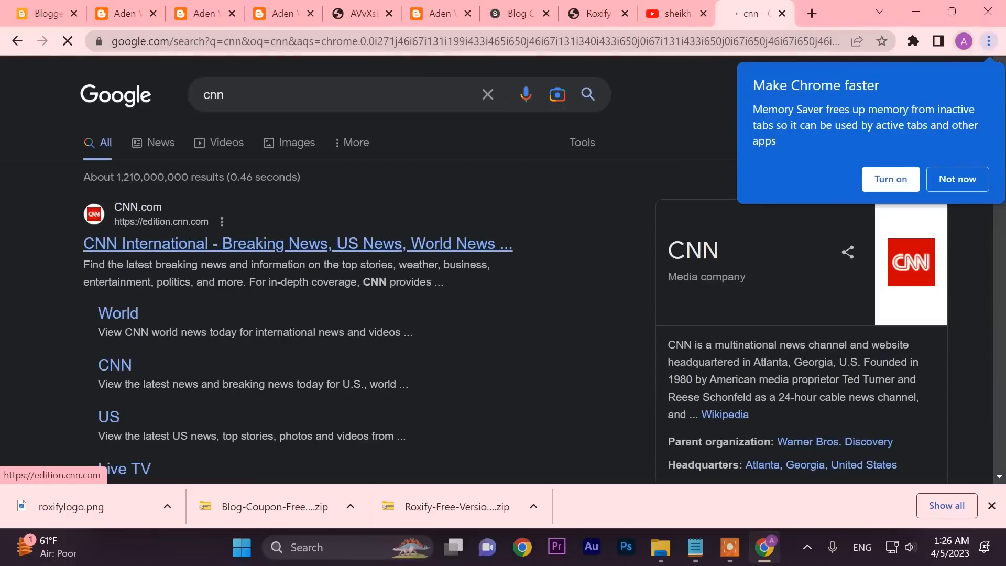
pyautogui.click(157, 244)
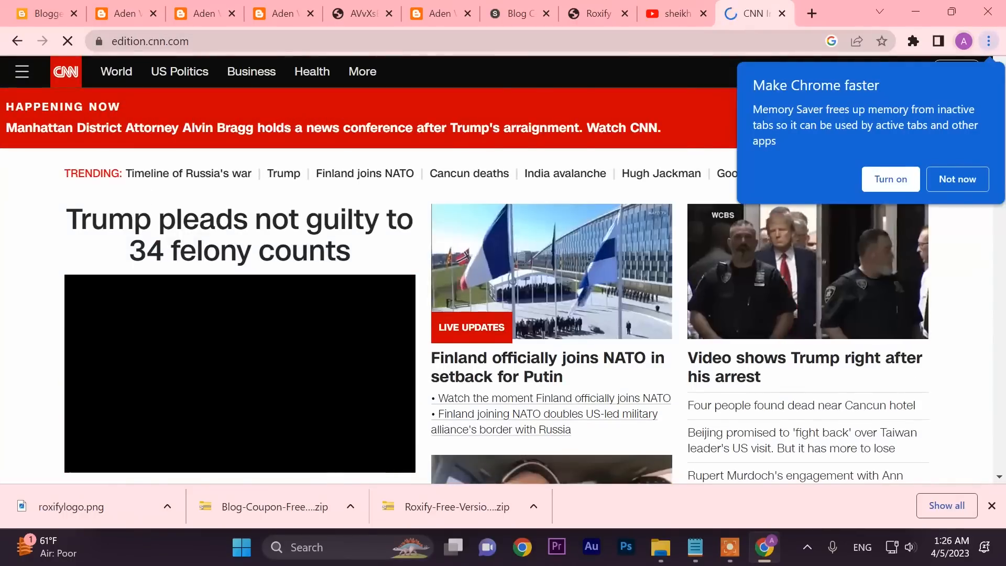
pyautogui.scroll(-15, 367, 282)
pyautogui.scroll(-15, 503, 283)
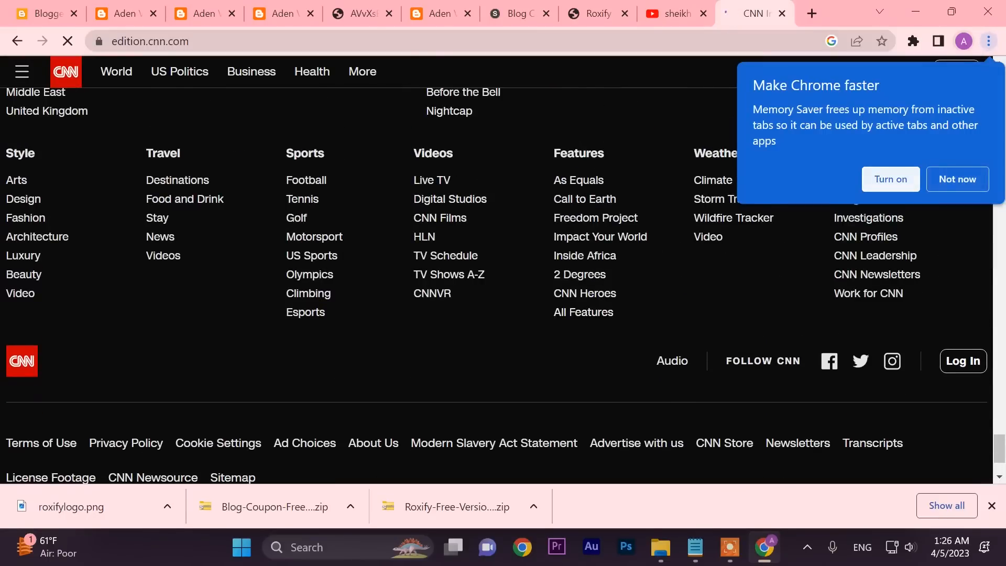
pyautogui.click(957, 179)
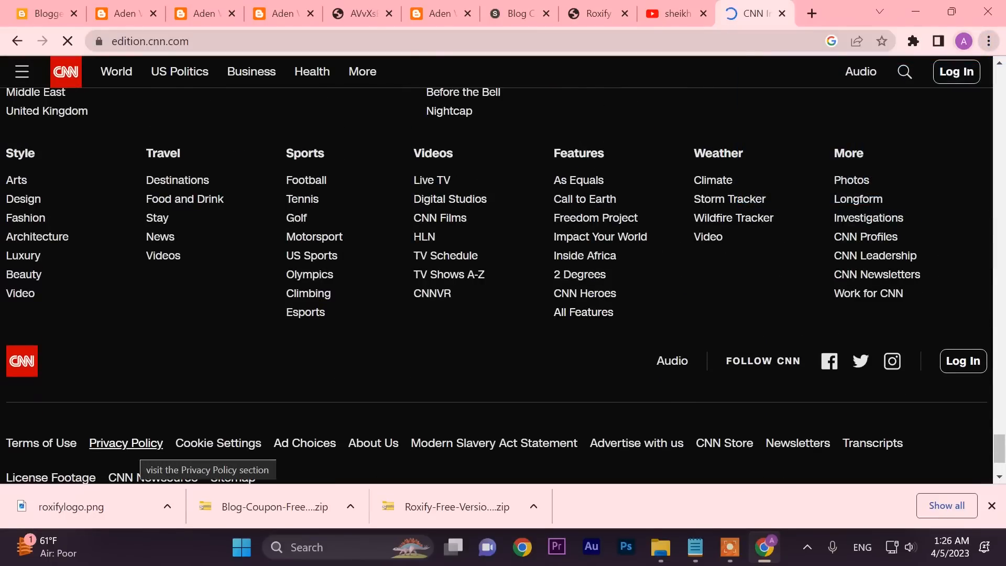
pyautogui.click(137, 445)
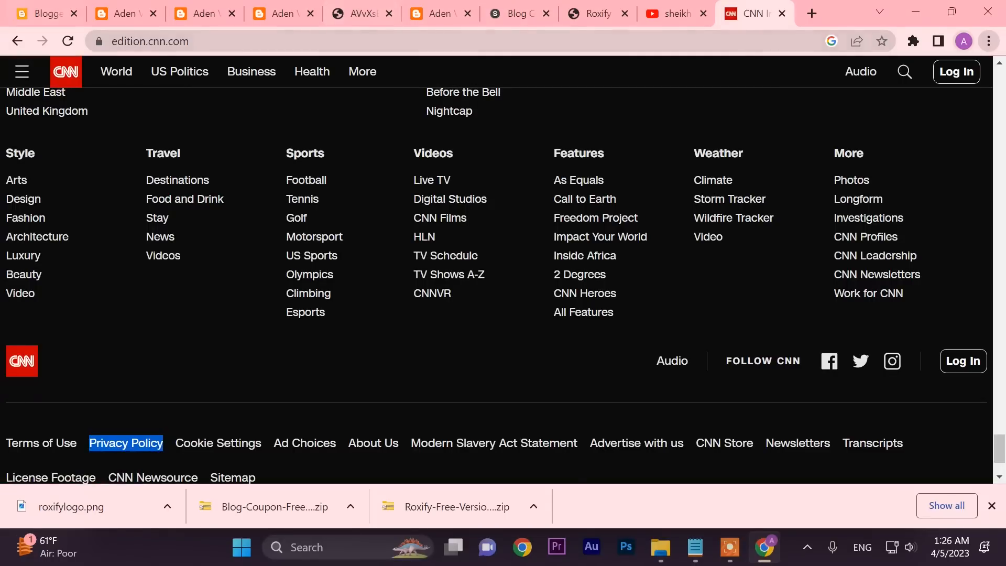
pyautogui.click(46, 14)
pyautogui.scroll(-1, 595, 287)
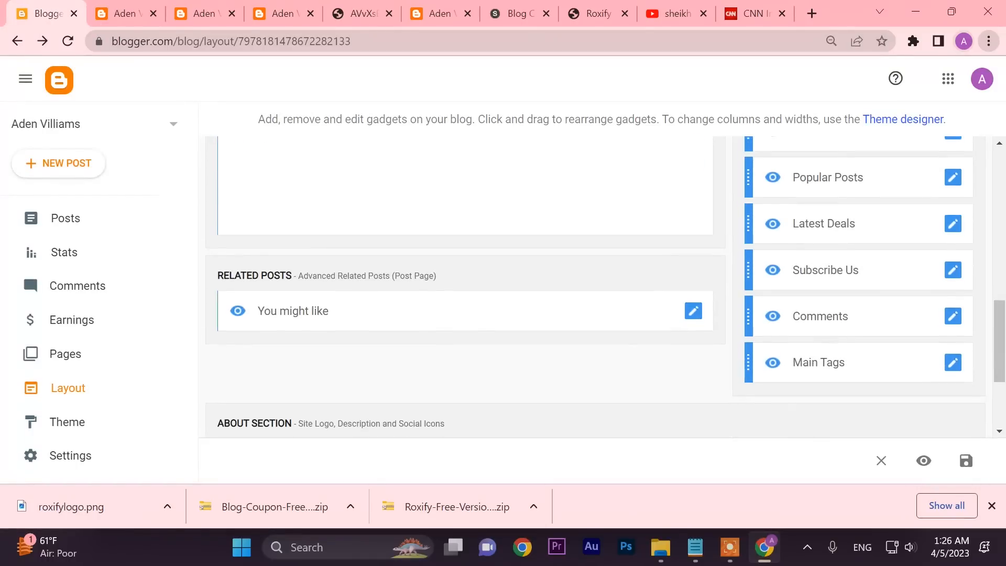
# From Pages, create a new page draft titled 'Privacy Policy', copy the title, and open a blank tab.
pyautogui.scroll(-1, 595, 287)
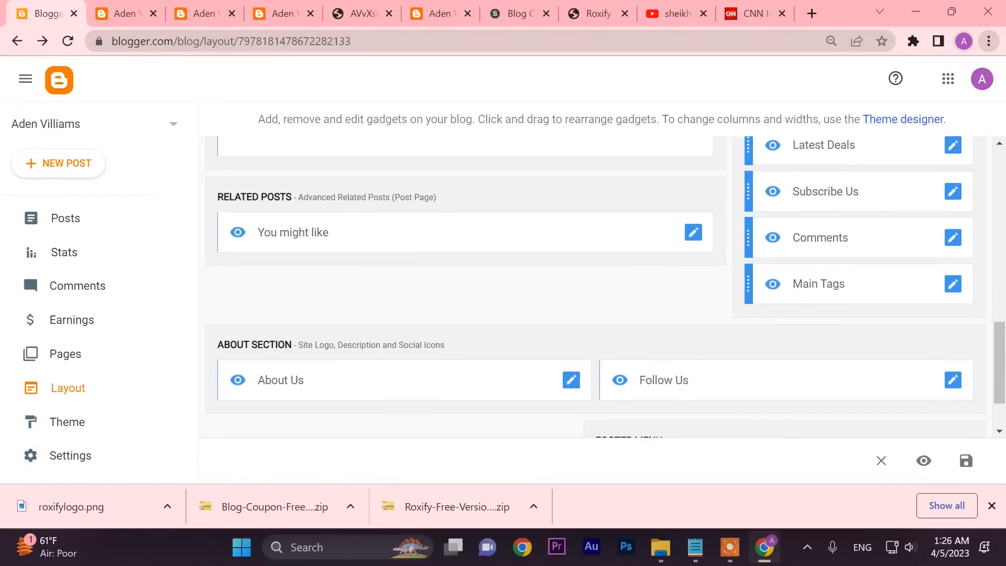
pyautogui.scroll(-1, 595, 287)
pyautogui.scroll(2, 596, 287)
pyautogui.scroll(-2, 595, 287)
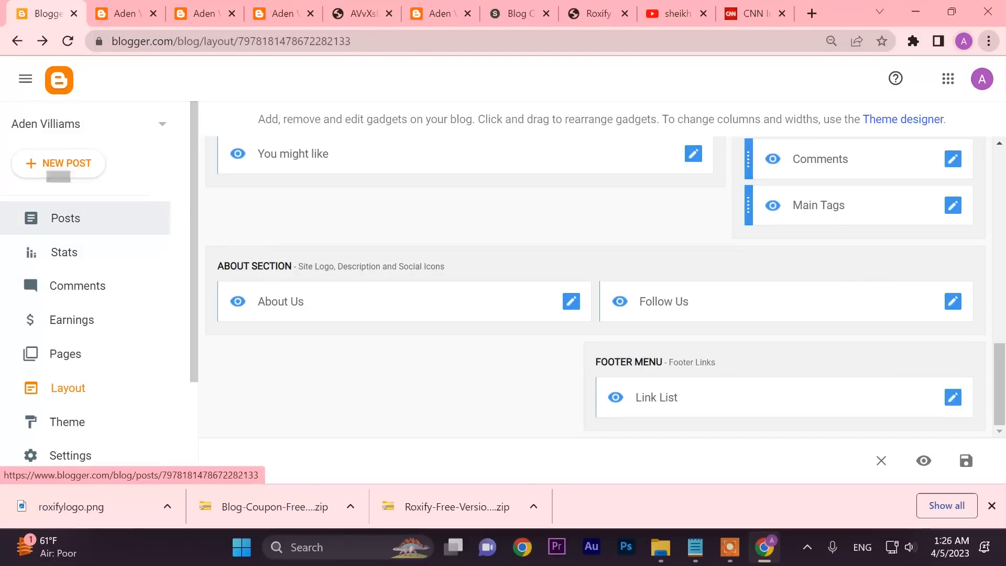
pyautogui.click(65, 353)
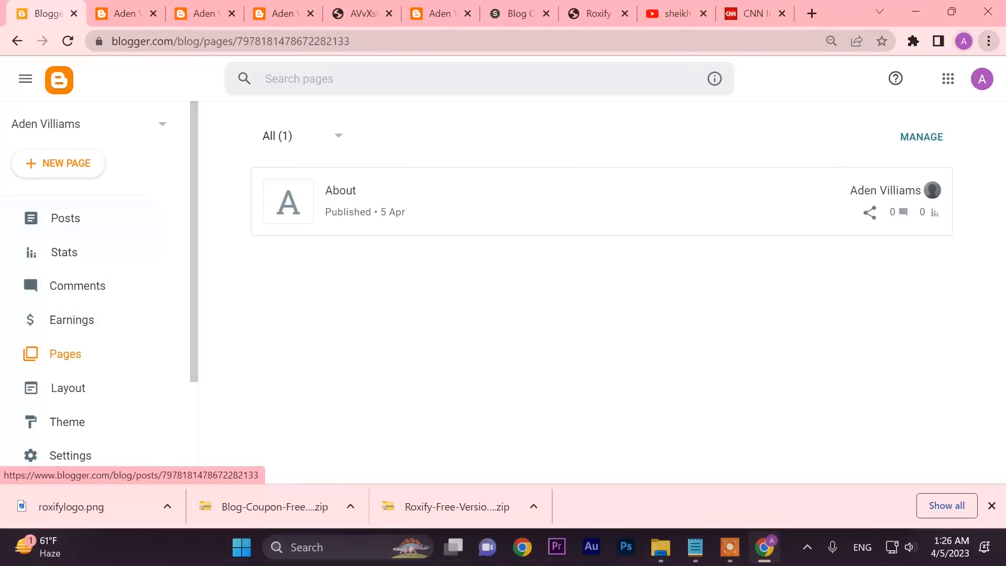
pyautogui.click(58, 163)
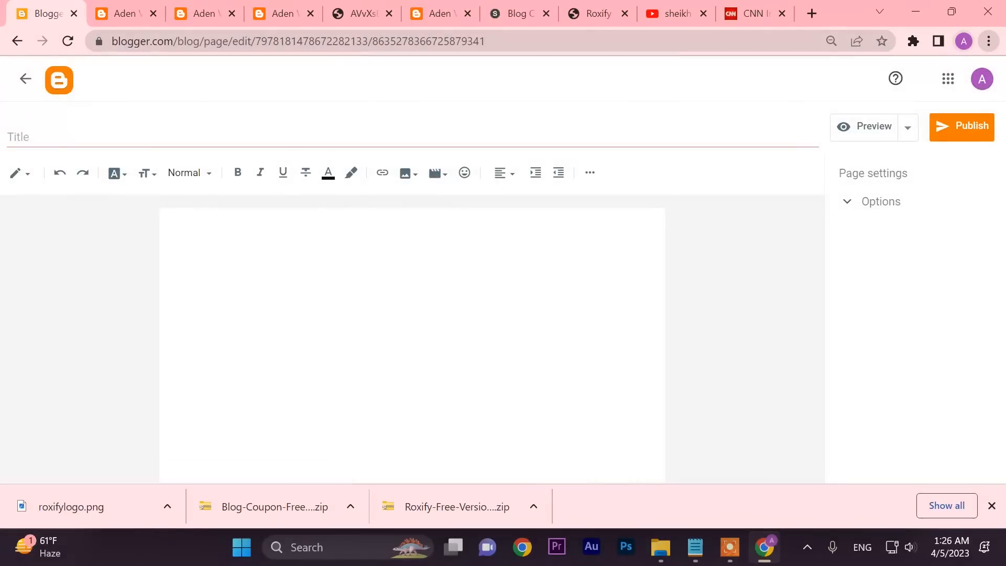
pyautogui.write('Privacy')
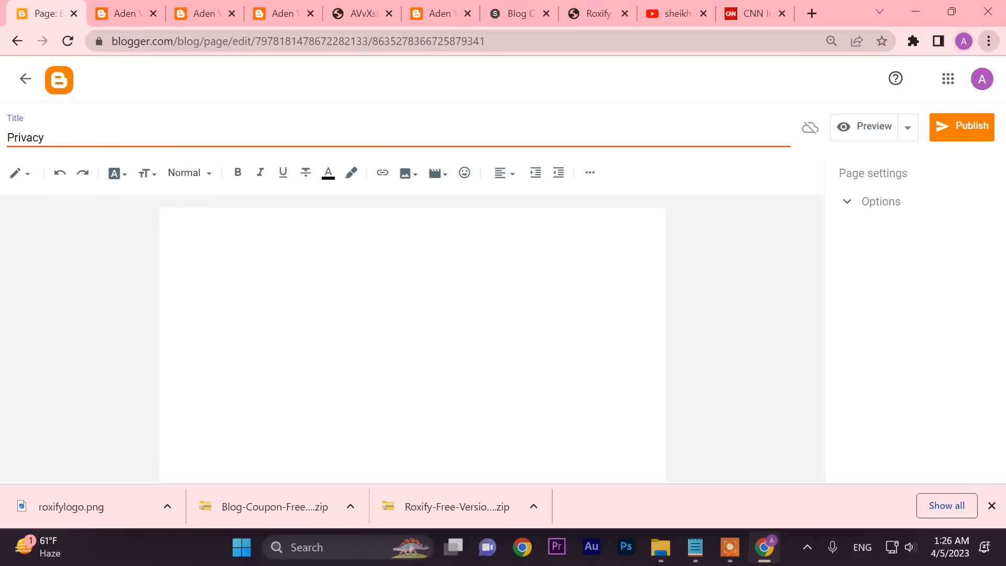
pyautogui.write(' Po')
pyautogui.hotkey('ctrl', 'a')
pyautogui.rightClick(151, 140)
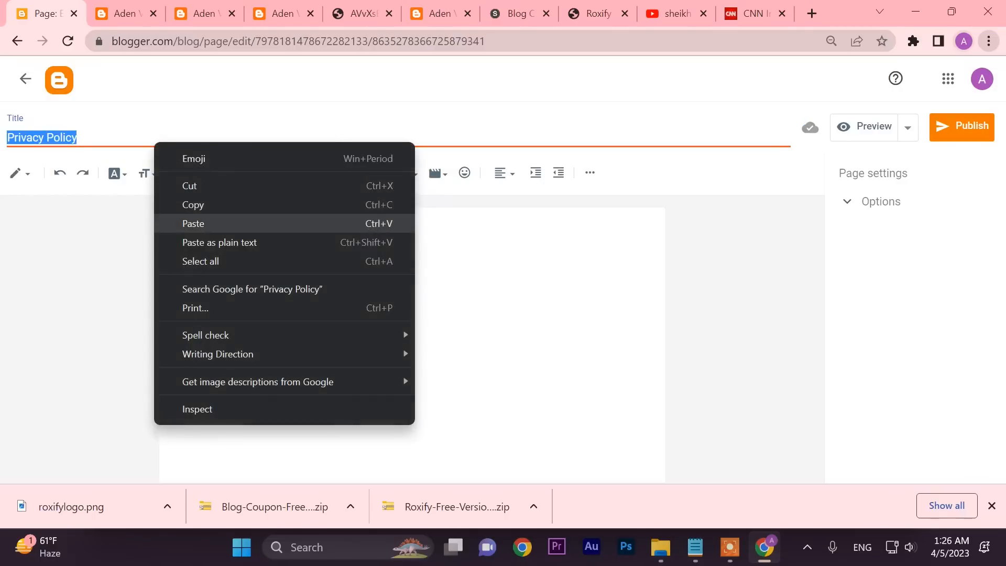
pyautogui.click(173, 203)
pyautogui.hotkey('ctrl', 't')
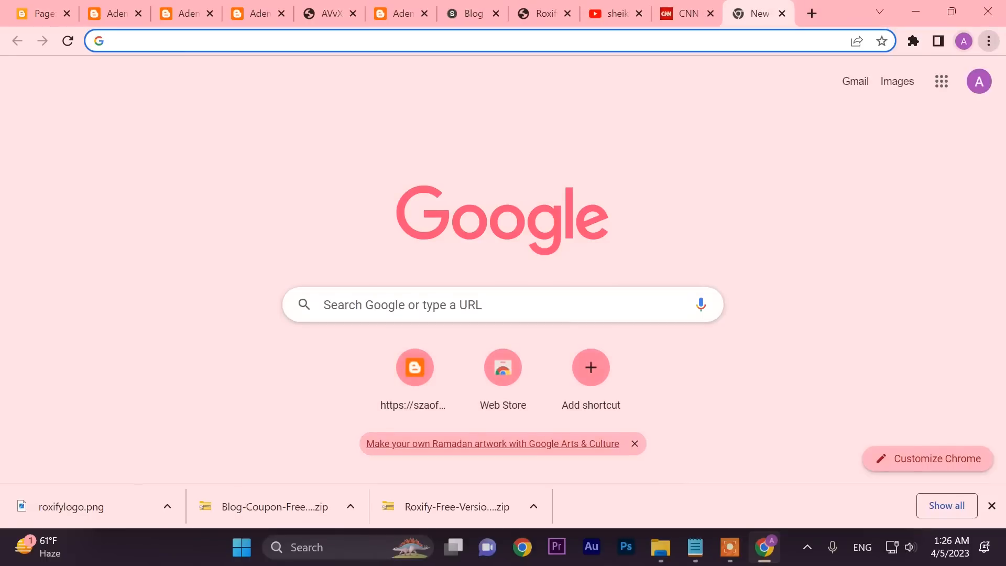
# Search 'privacy policy generator' and review the privacypolicygenerator.info form page.
pyautogui.write('priv')
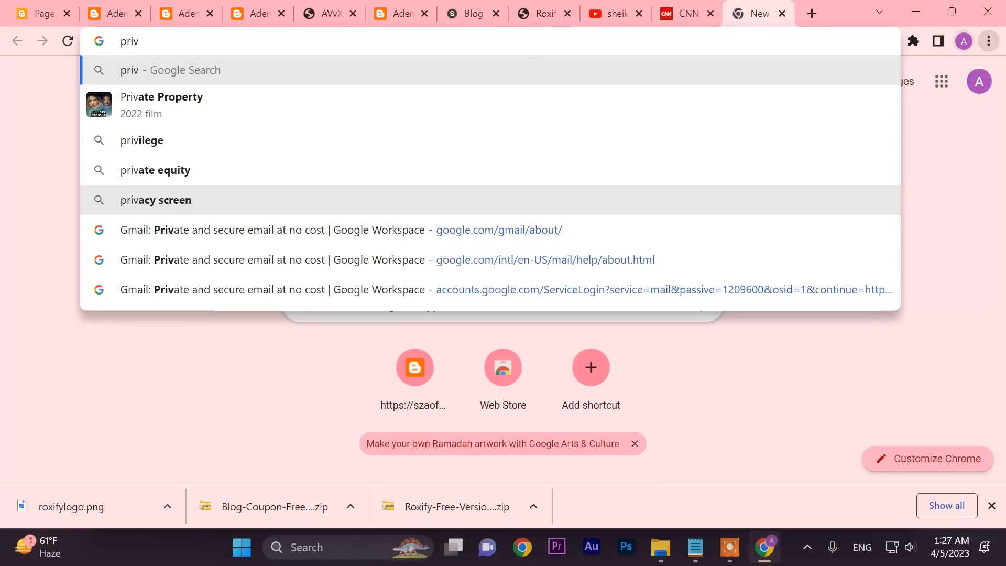
pyautogui.write('acy pol')
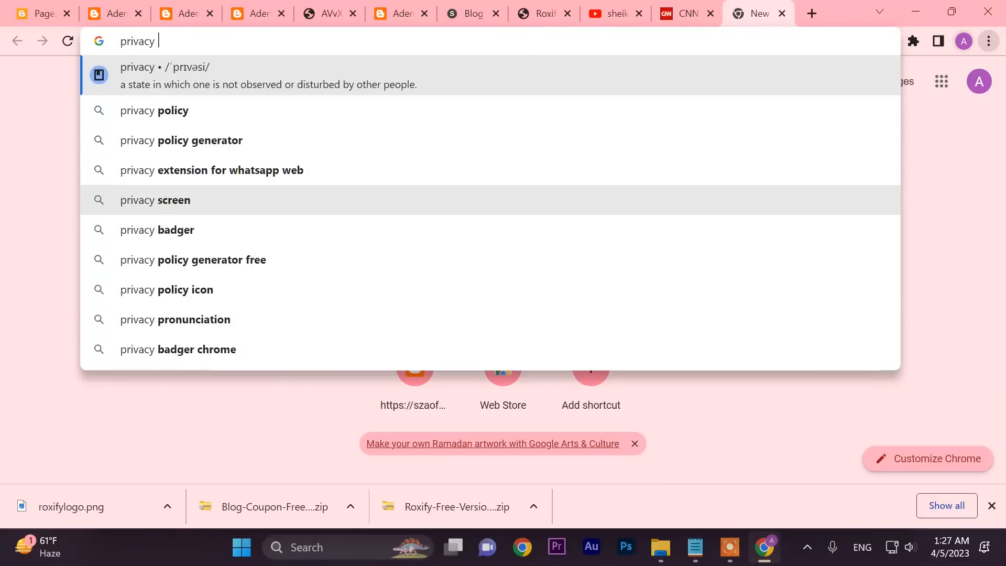
pyautogui.write('i')
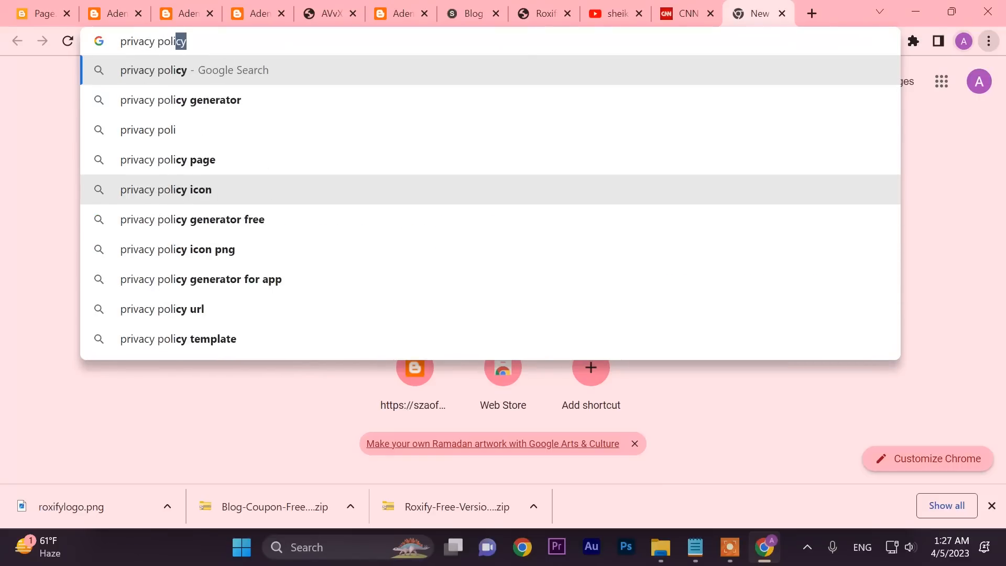
pyautogui.press('Down')
pyautogui.press('Return')
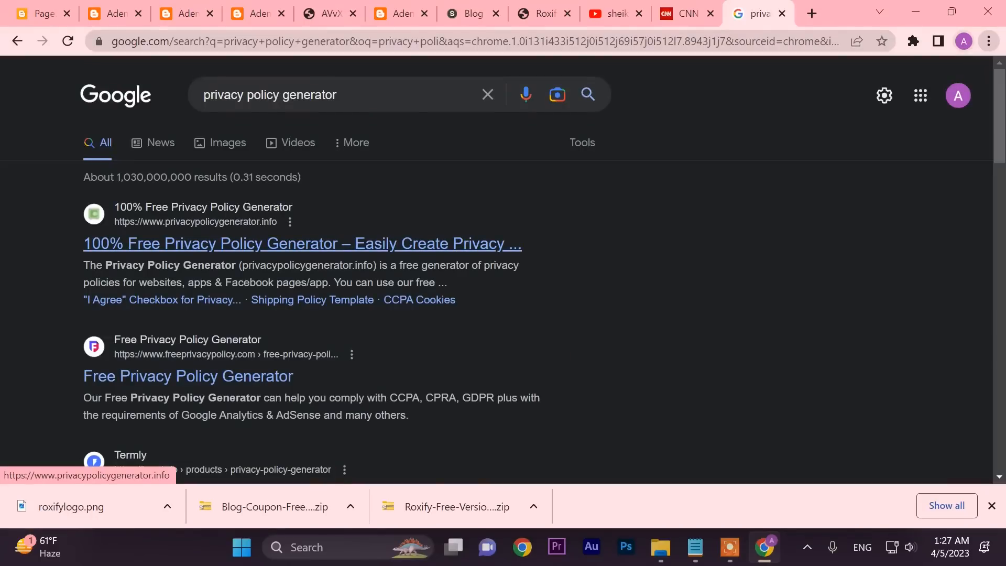
pyautogui.click(302, 243)
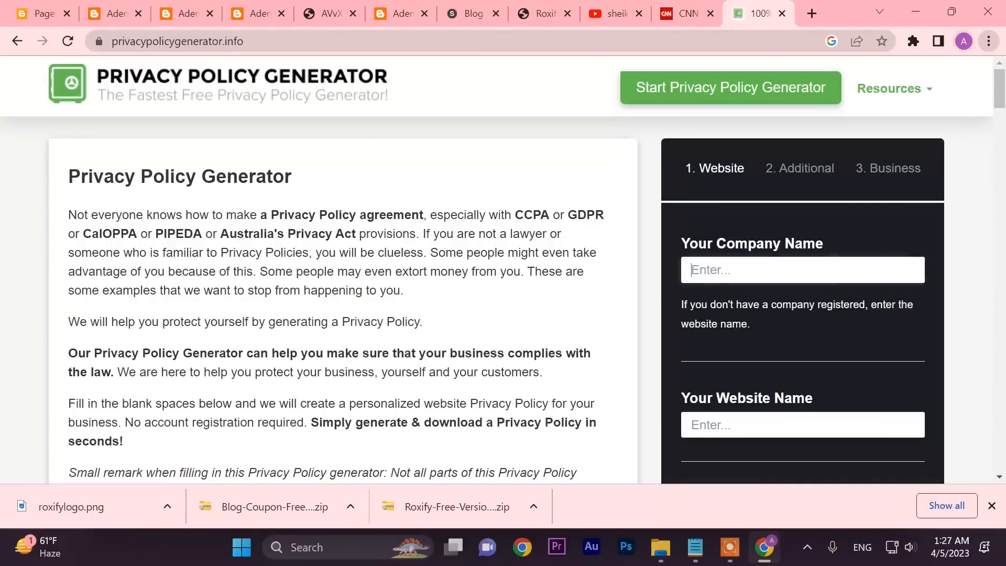
pyautogui.scroll(-4, 343, 269)
pyautogui.scroll(4, 343, 270)
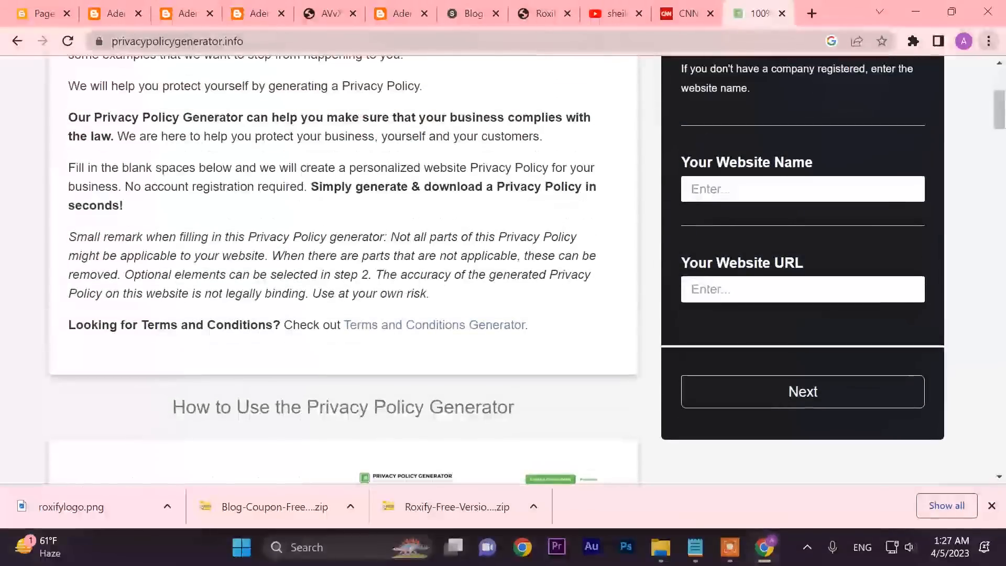
pyautogui.scroll(-10, 343, 270)
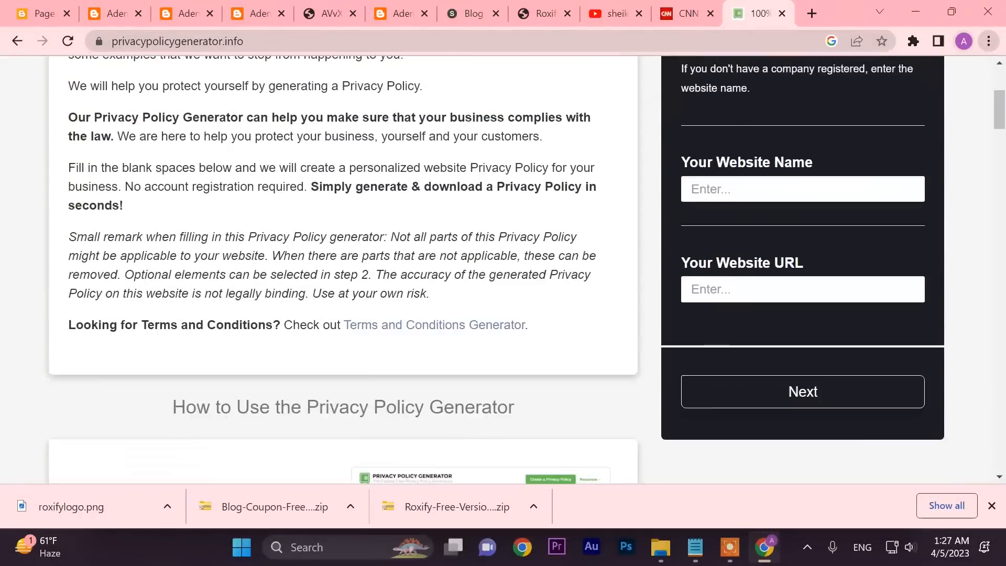
pyautogui.scroll(-5, 343, 270)
pyautogui.scroll(-10, 343, 270)
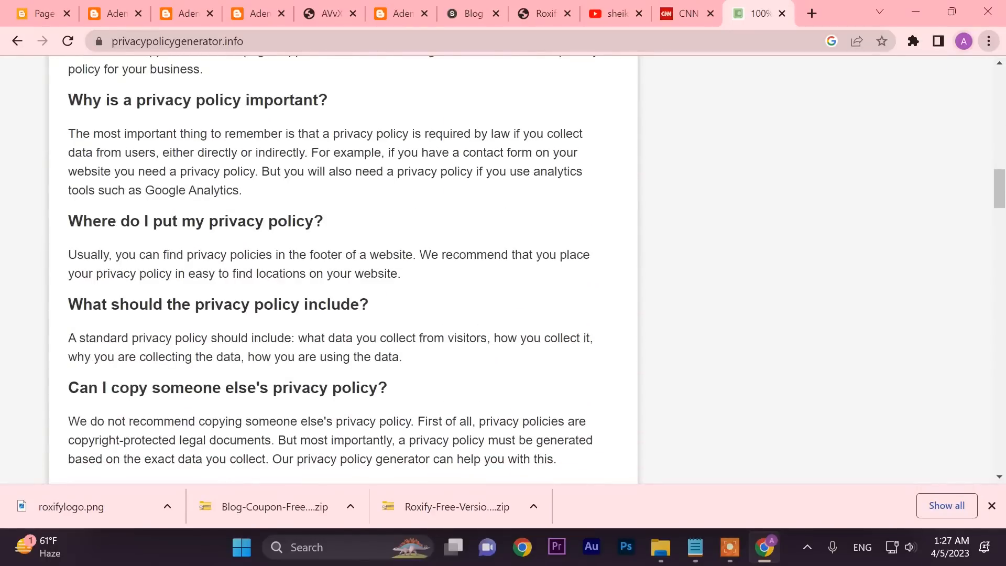
pyautogui.scroll(-20, 343, 270)
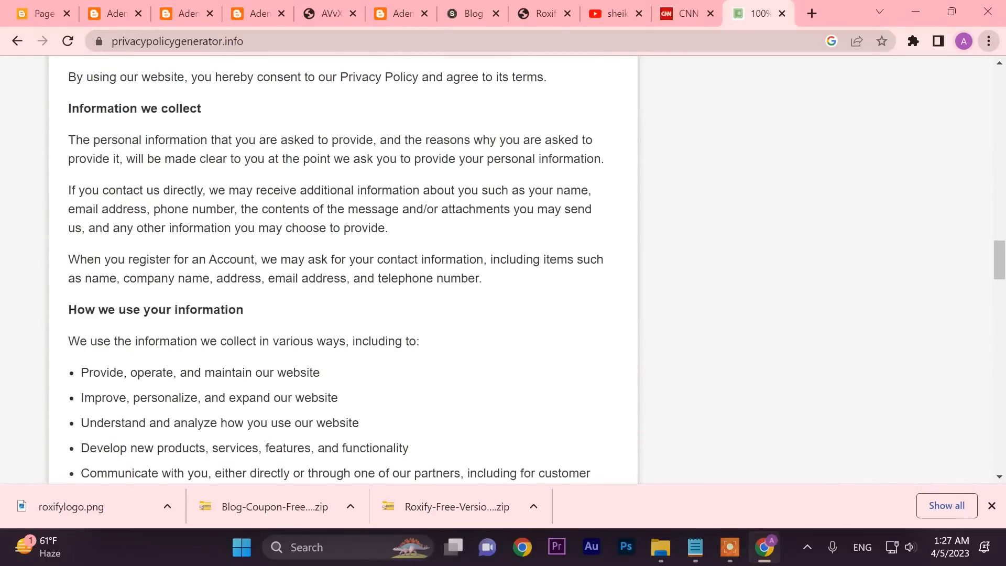
pyautogui.scroll(20, 344, 270)
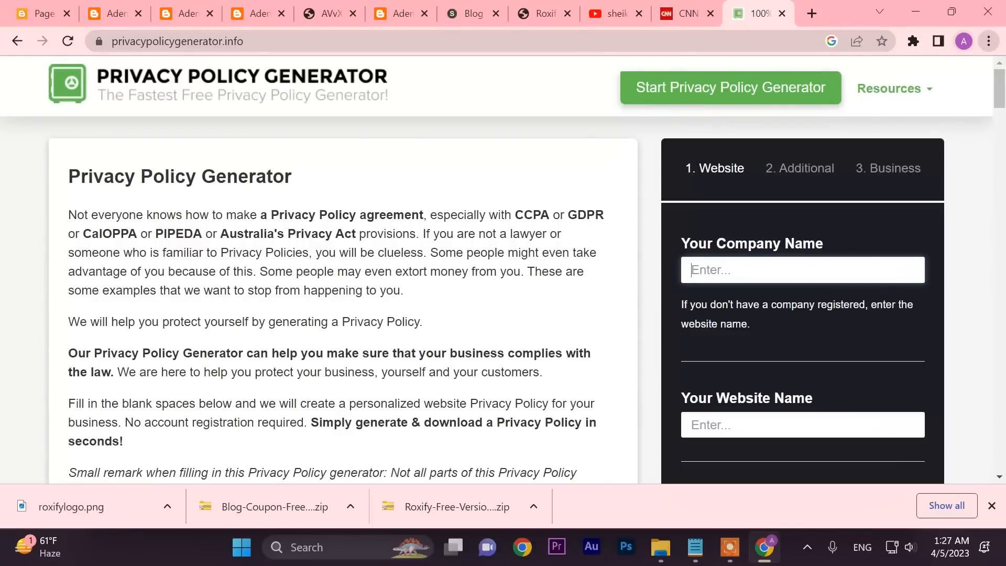
# Go to webbeast.in in the same tab.
pyautogui.hotkey('ctrl', 'l')
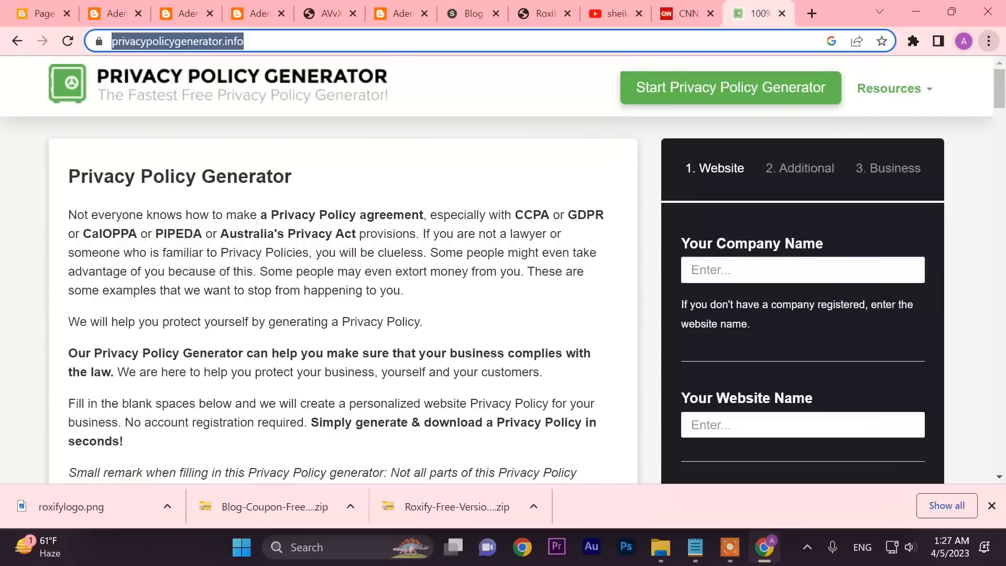
pyautogui.write('wec')
pyautogui.press('BackSpace')
pyautogui.write('bbeas')
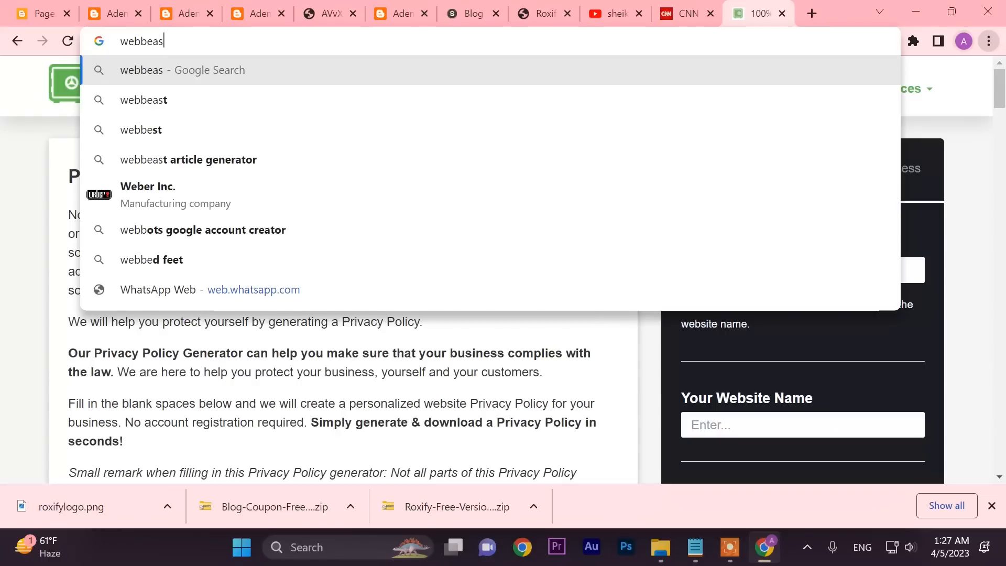
pyautogui.write('t.in')
pyautogui.press('Return')
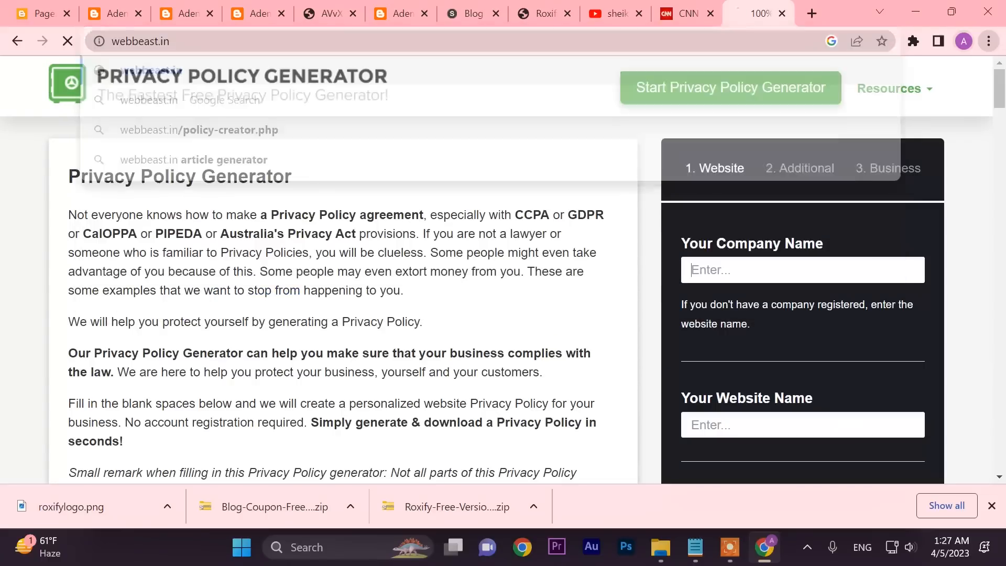
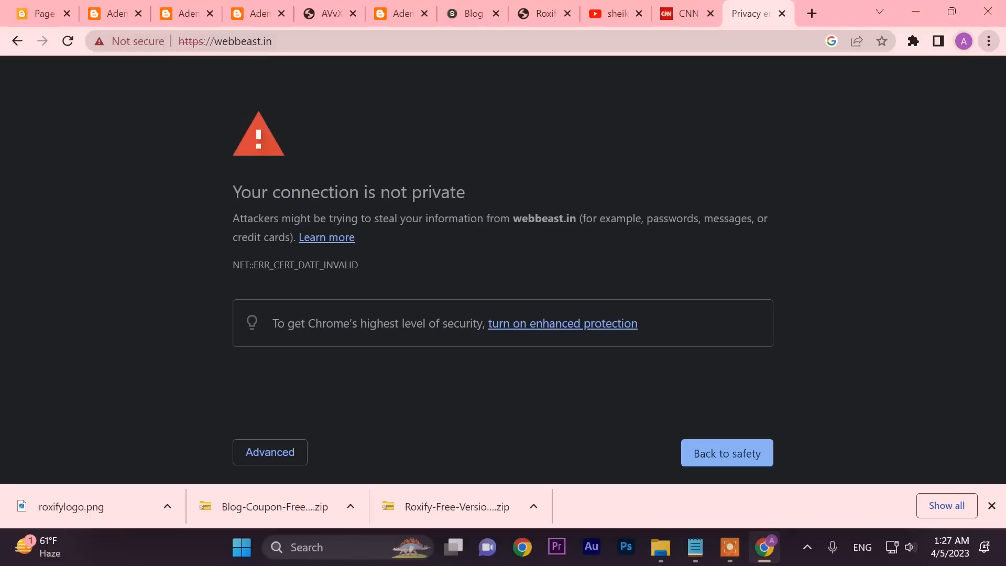
# Leave the webbeast.in address and return to the privacy policy generator page.
pyautogui.moveTo(204, 41); pyautogui.dragTo(179, 41)
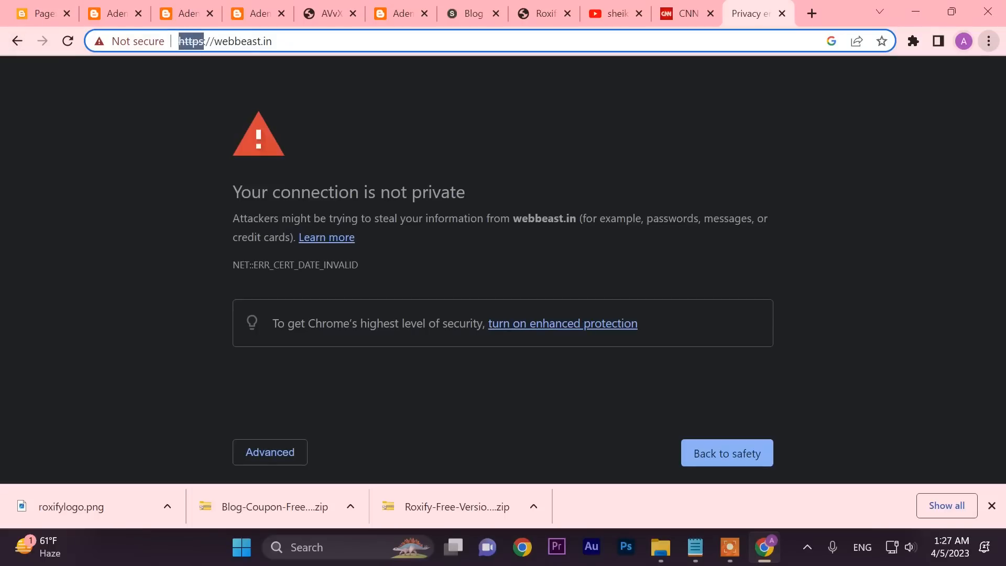
pyautogui.click(17, 41)
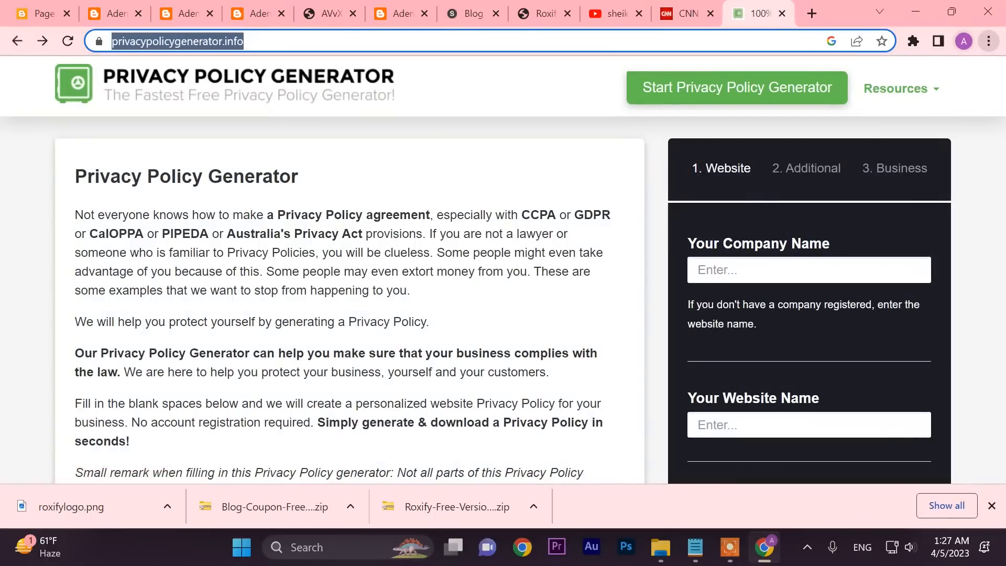
pyautogui.scroll(-3, 503, 270)
pyautogui.scroll(3, 503, 270)
# Search Google for 'webeast', open the Free Privacy Policy Generator result, then close the insecure tab.
pyautogui.click(812, 13)
pyautogui.write('we')
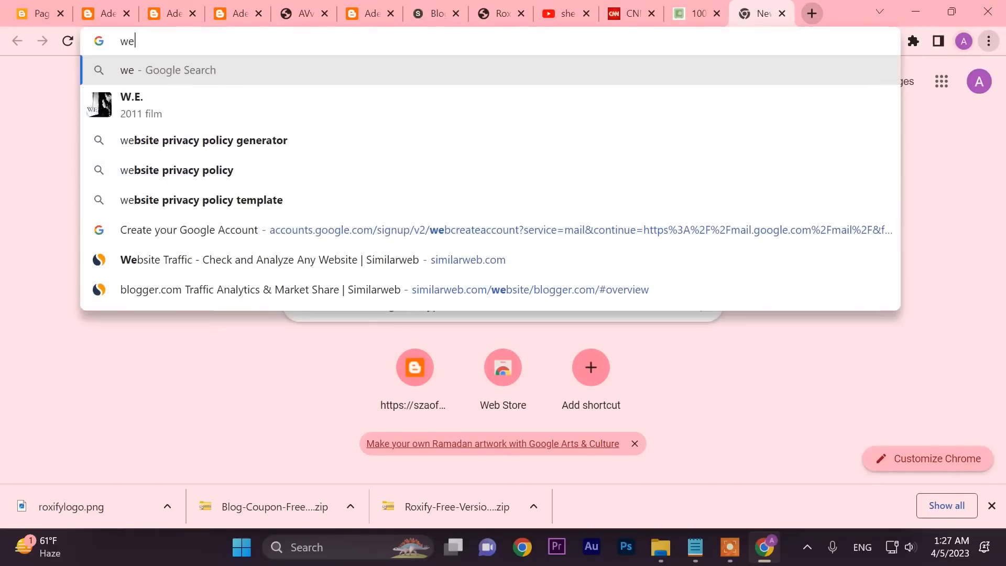
pyautogui.write('be')
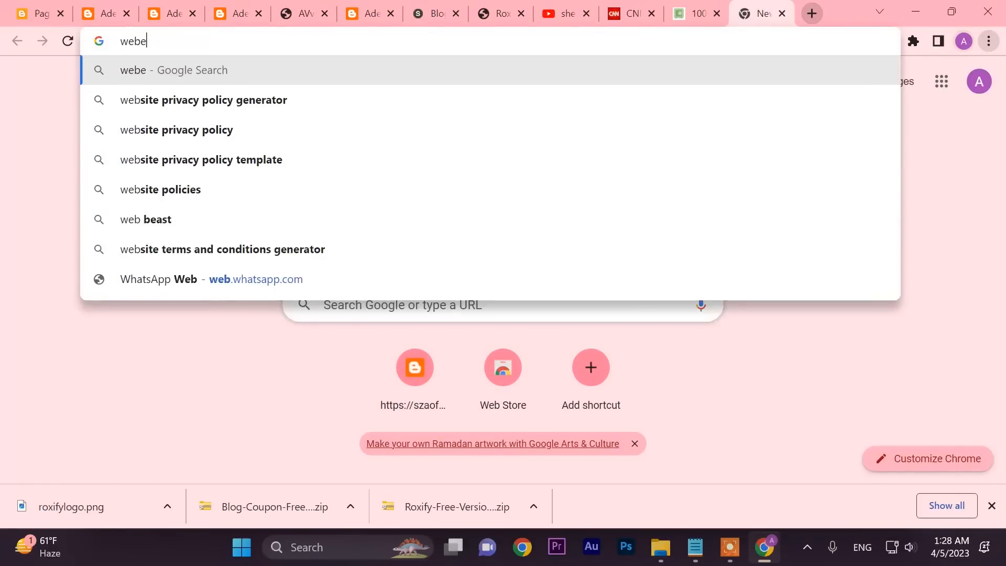
pyautogui.write('ast')
pyautogui.press('Return')
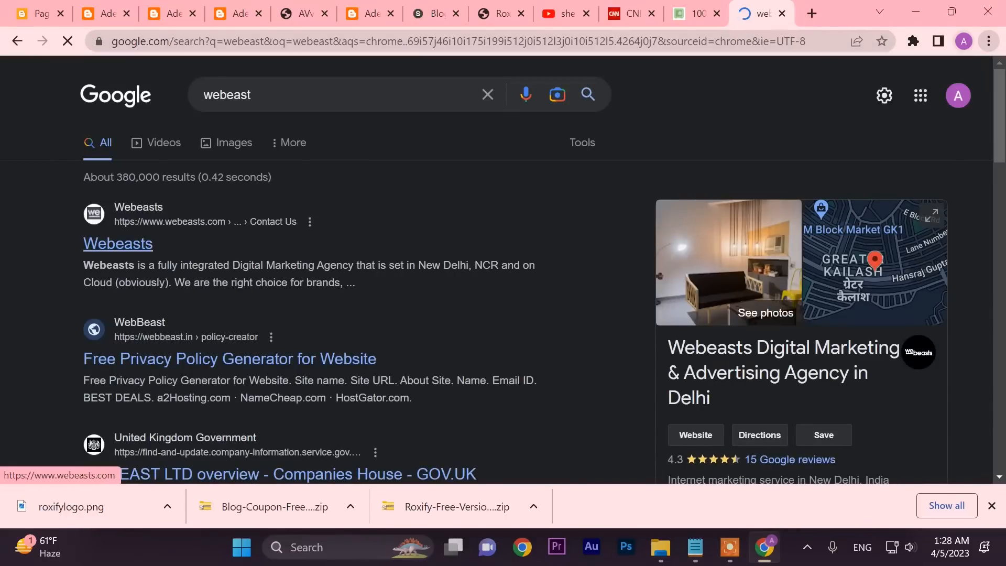
pyautogui.click(117, 243)
pyautogui.scroll(8, 496, 270)
pyautogui.scroll(-15, 496, 270)
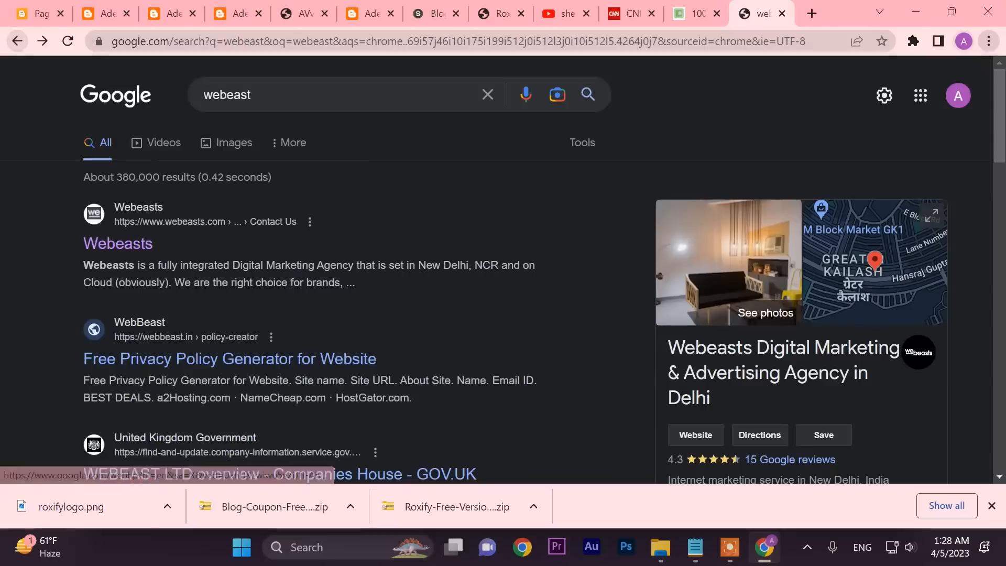
pyautogui.scroll(-2, 225, 283)
pyautogui.click(226, 281)
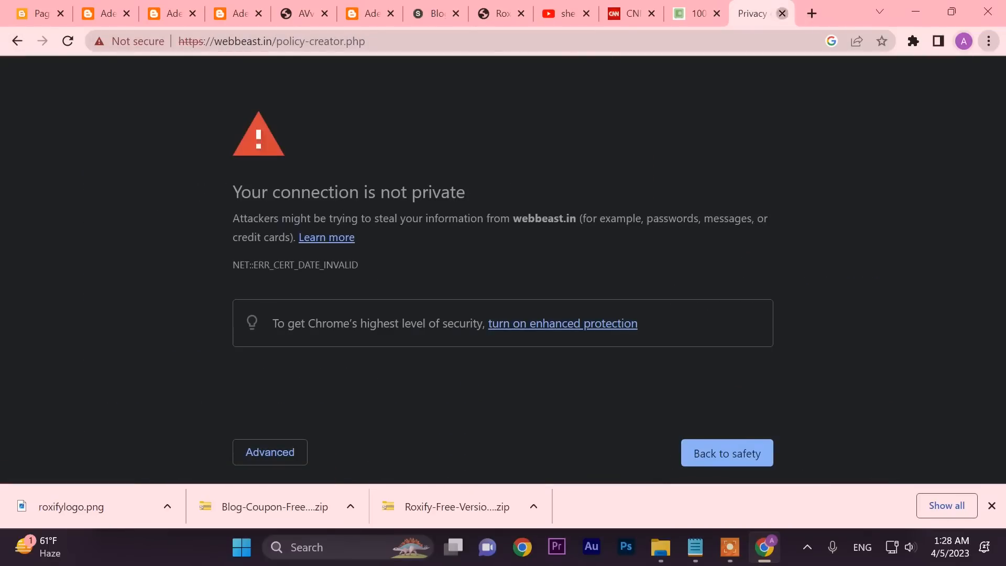
pyautogui.click(781, 13)
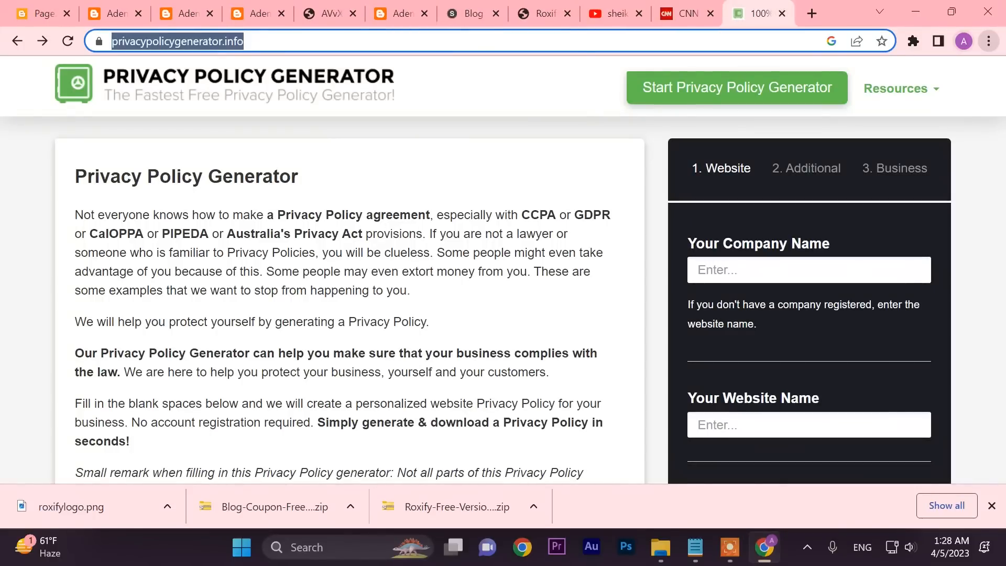
# Enter 'Home and Garden' as the Company Name.
pyautogui.click(808, 270)
pyautogui.scroll(-3, 809, 269)
pyautogui.scroll(3, 809, 270)
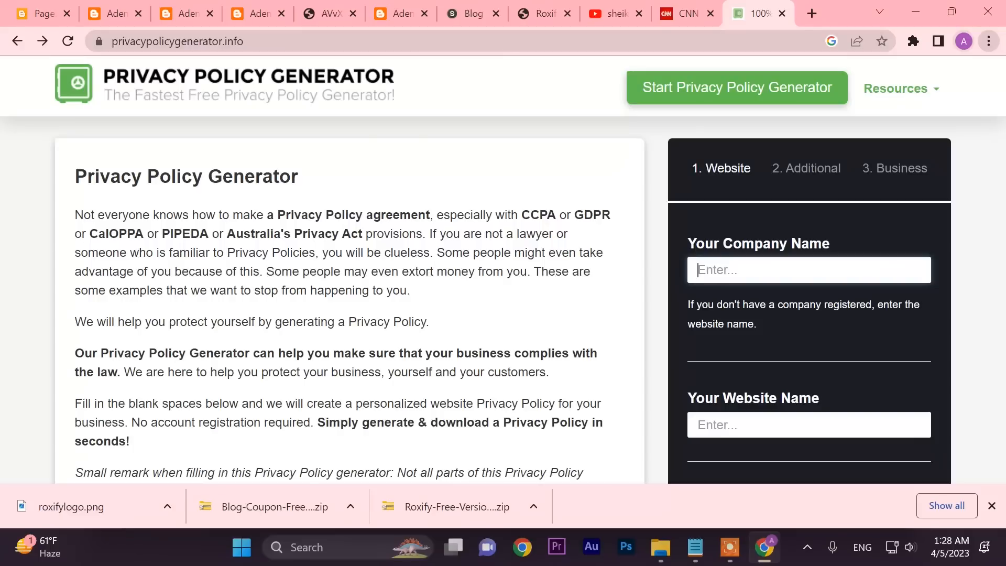
pyautogui.write('C')
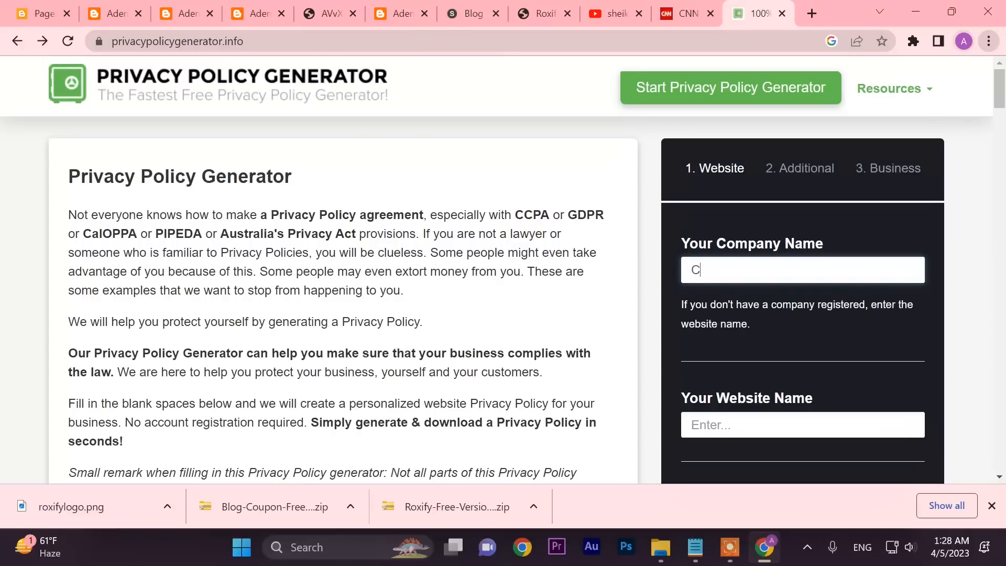
pyautogui.press('BackSpace')
pyautogui.write('A')
pyautogui.press('BackSpace')
pyautogui.write('Home and Garde')
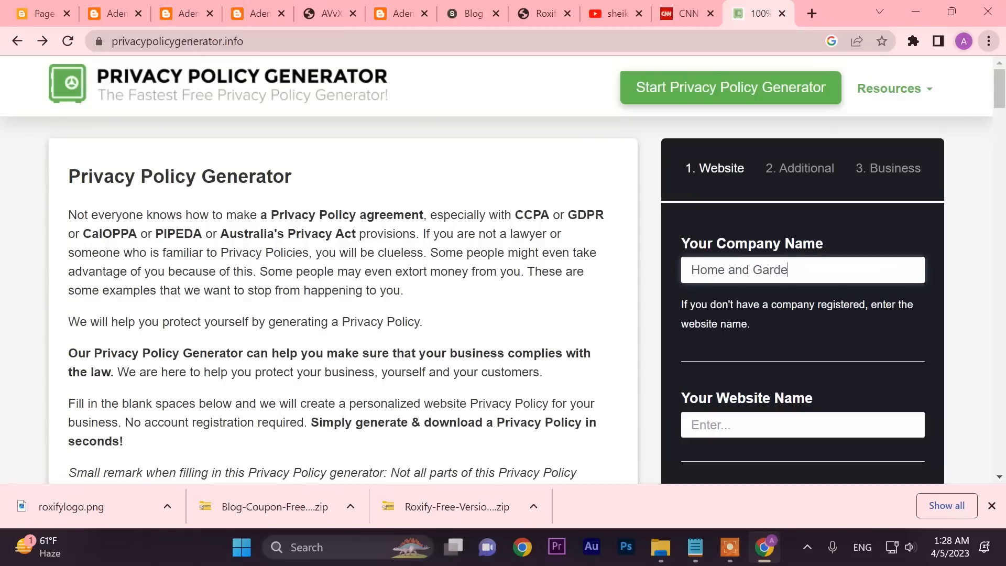
pyautogui.write('n')
# Copy 'Home and Garden' into the Website Name field.
pyautogui.moveTo(691, 270); pyautogui.dragTo(795, 270)
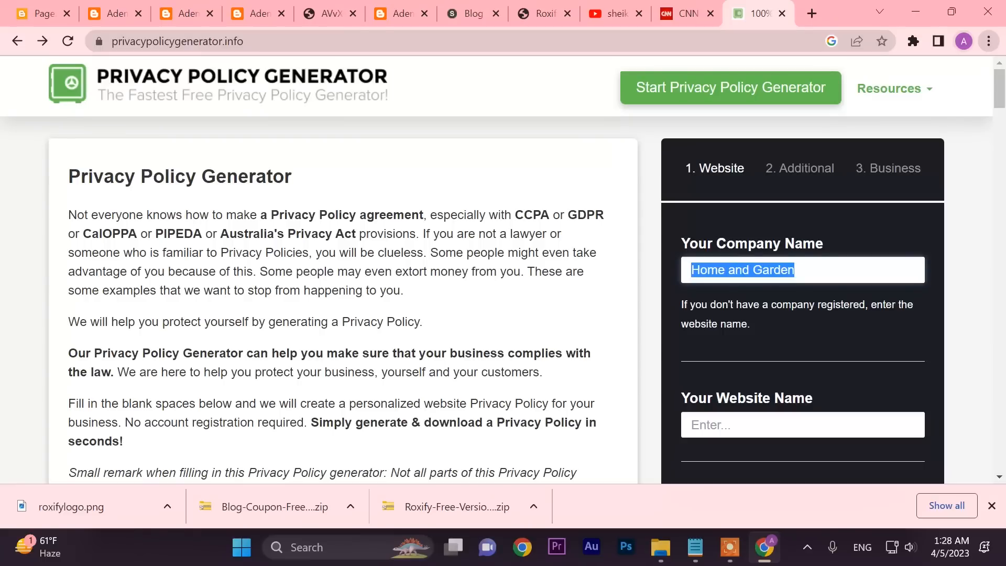
pyautogui.rightClick(718, 264)
pyautogui.click(676, 325)
pyautogui.click(744, 425)
pyautogui.rightClick(748, 427)
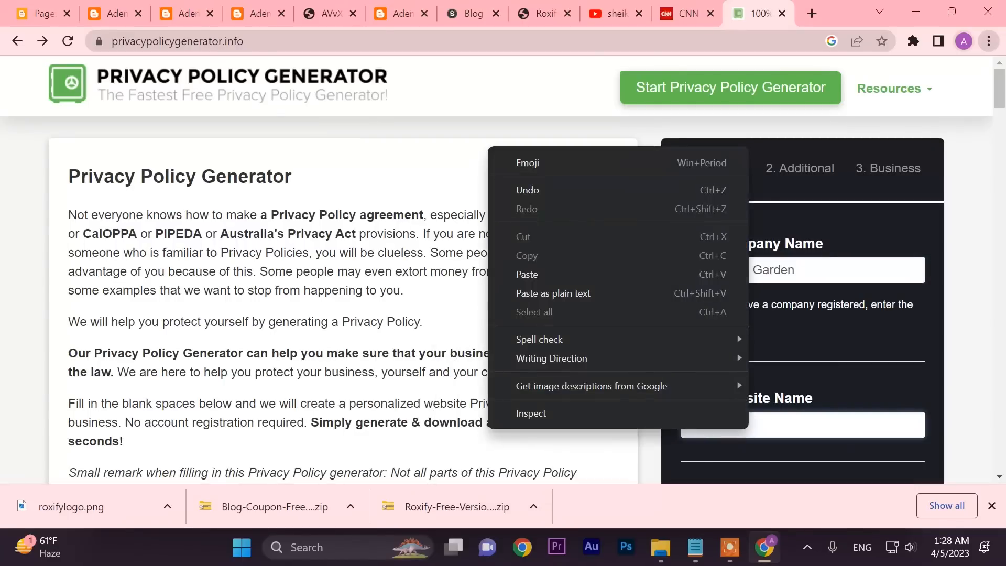
pyautogui.click(676, 275)
pyautogui.scroll(-3, 744, 367)
# Copy the blog's web address from the blog tab's address bar.
pyautogui.click(744, 368)
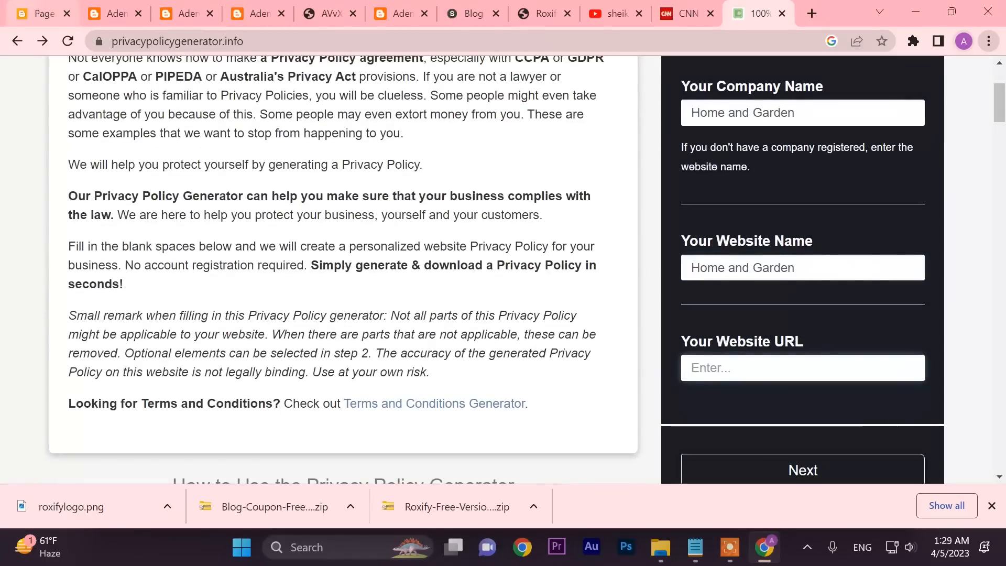
pyautogui.click(36, 13)
pyautogui.click(110, 13)
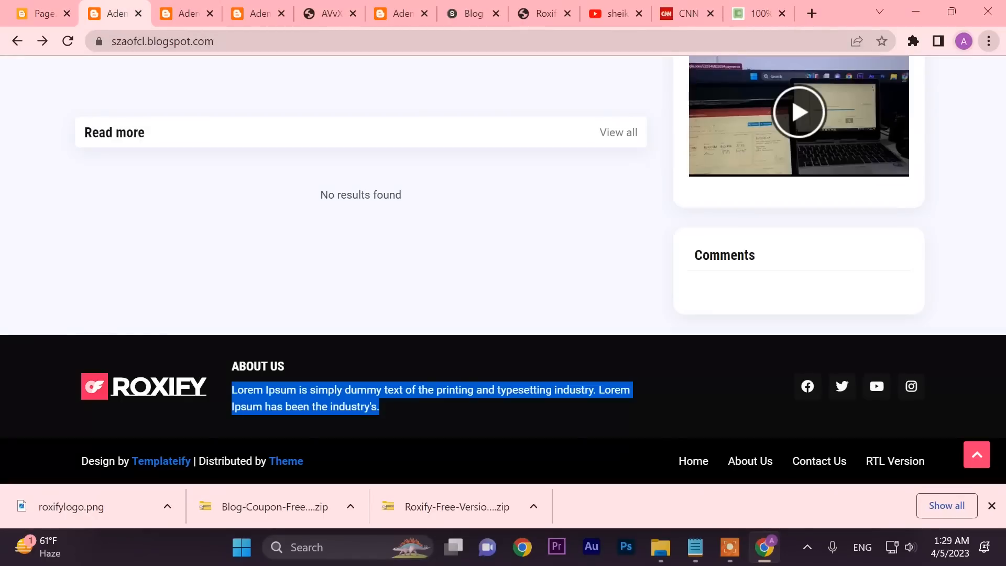
pyautogui.moveTo(220, 41); pyautogui.dragTo(108, 41)
pyautogui.scroll(10, 210, 209)
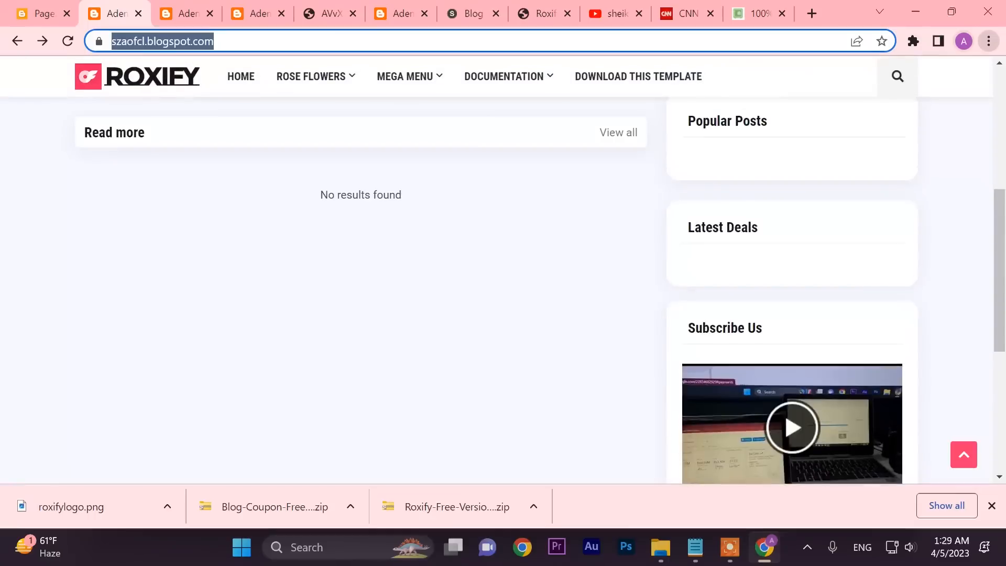
pyautogui.rightClick(208, 42)
pyautogui.click(247, 132)
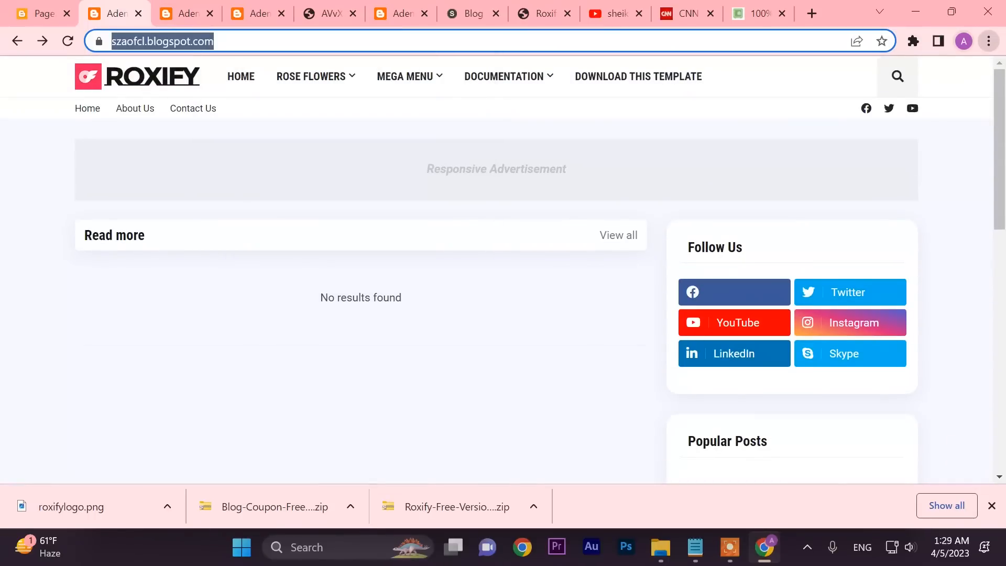
# Paste the blog address into Website URL and advance to step 2.
pyautogui.click(403, 13)
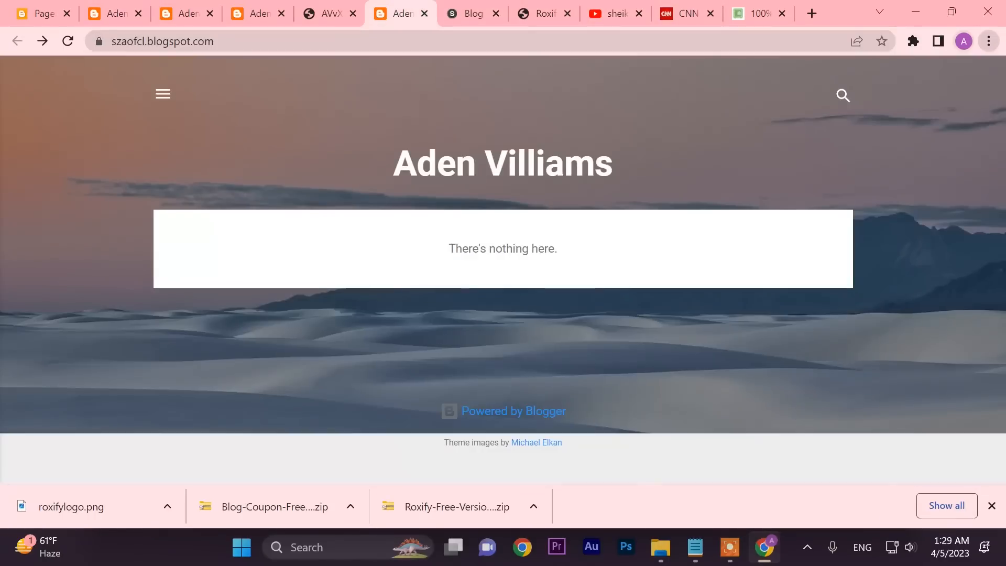
pyautogui.click(257, 13)
pyautogui.click(759, 13)
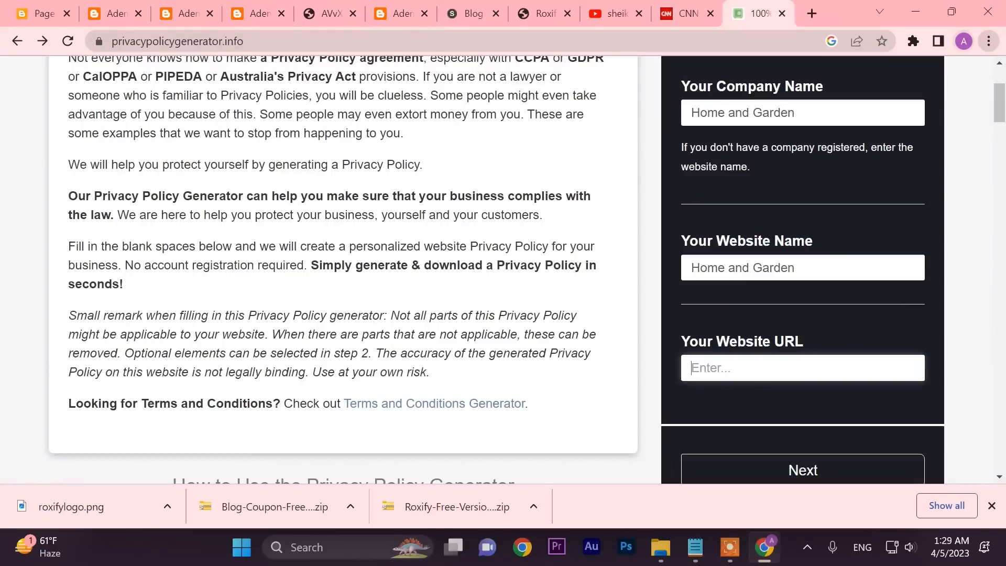
pyautogui.rightClick(767, 370)
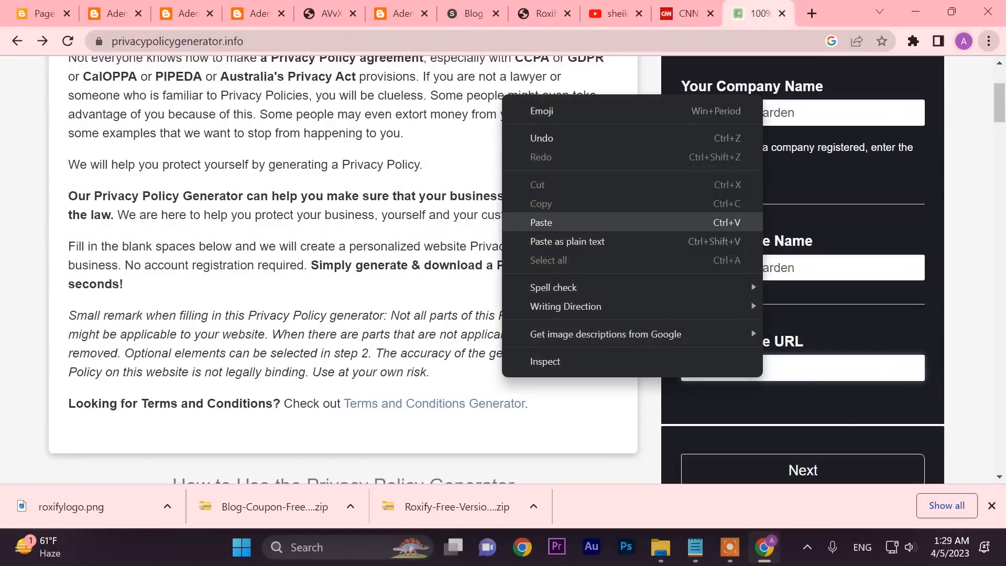
pyautogui.click(548, 156)
pyautogui.scroll(-4, 544, 262)
pyautogui.click(803, 234)
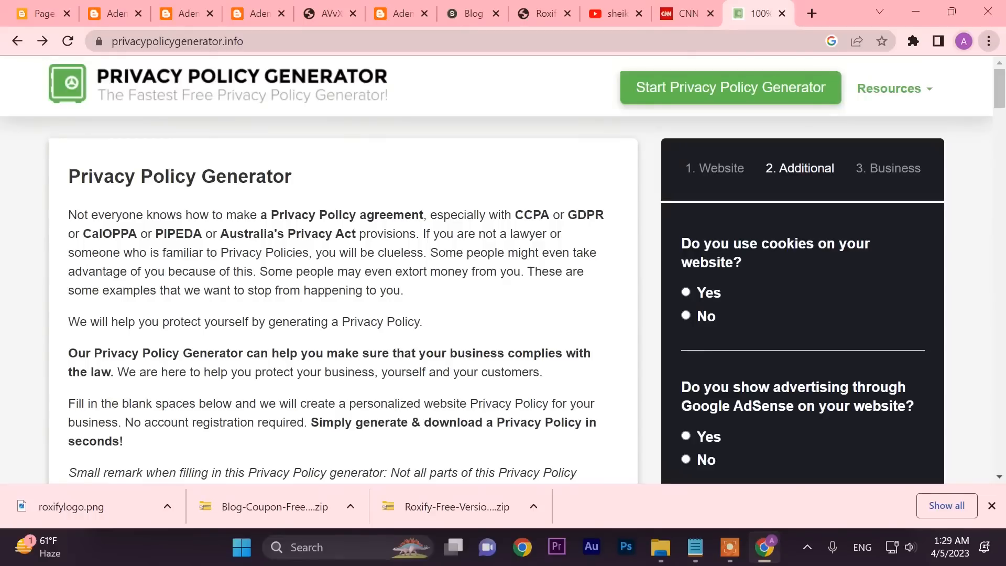
# Answer Yes to cookies and Google AdSense, No to third-party ads, then continue to Business.
pyautogui.click(686, 316)
pyautogui.click(686, 291)
pyautogui.scroll(-1, 502, 269)
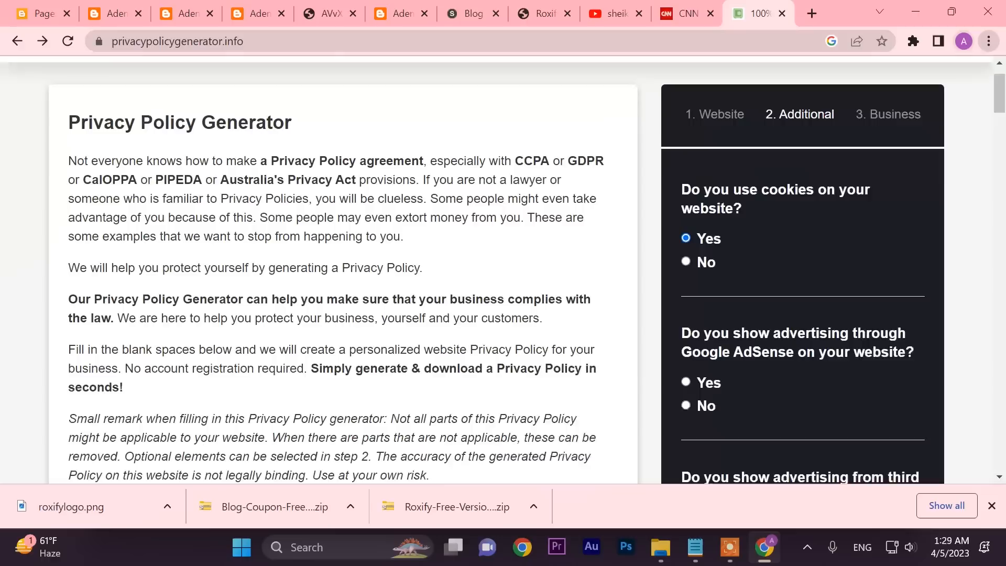
pyautogui.click(686, 357)
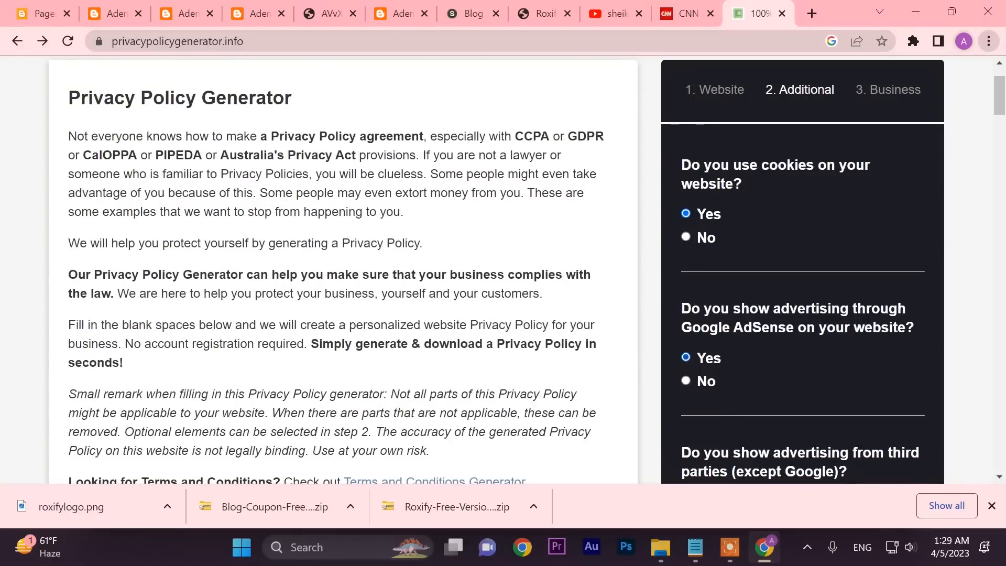
pyautogui.scroll(-3, 503, 269)
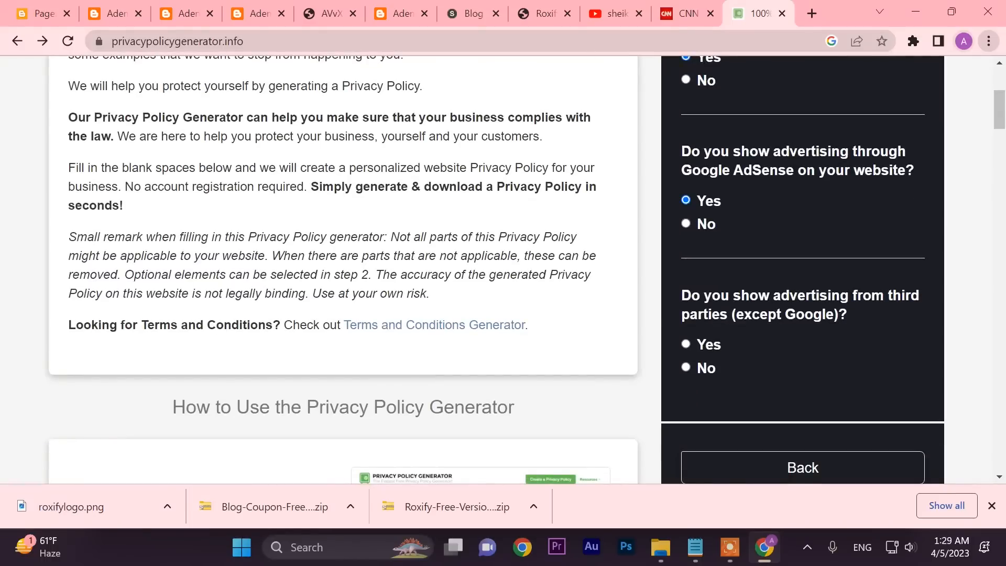
pyautogui.click(686, 367)
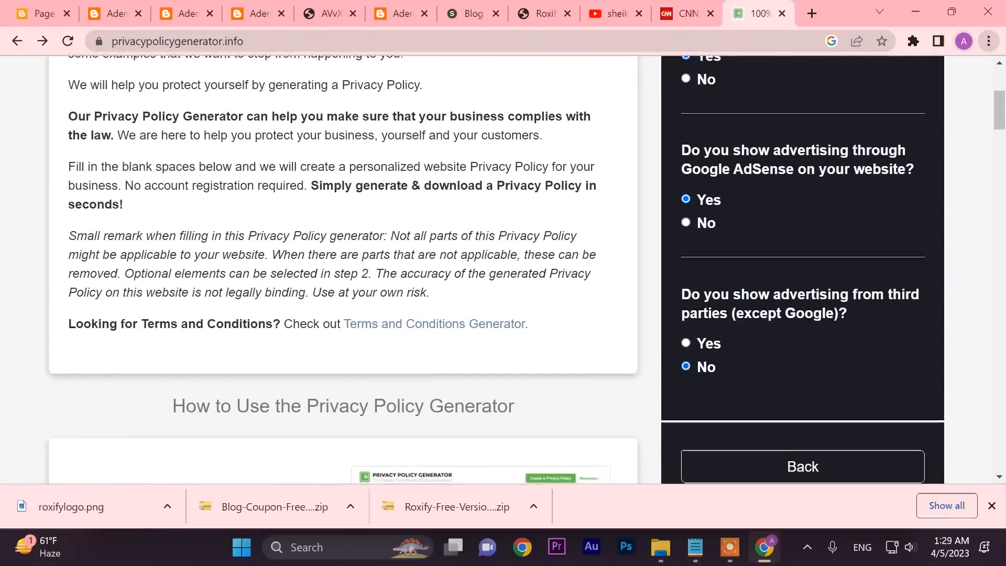
pyautogui.scroll(-2, 686, 366)
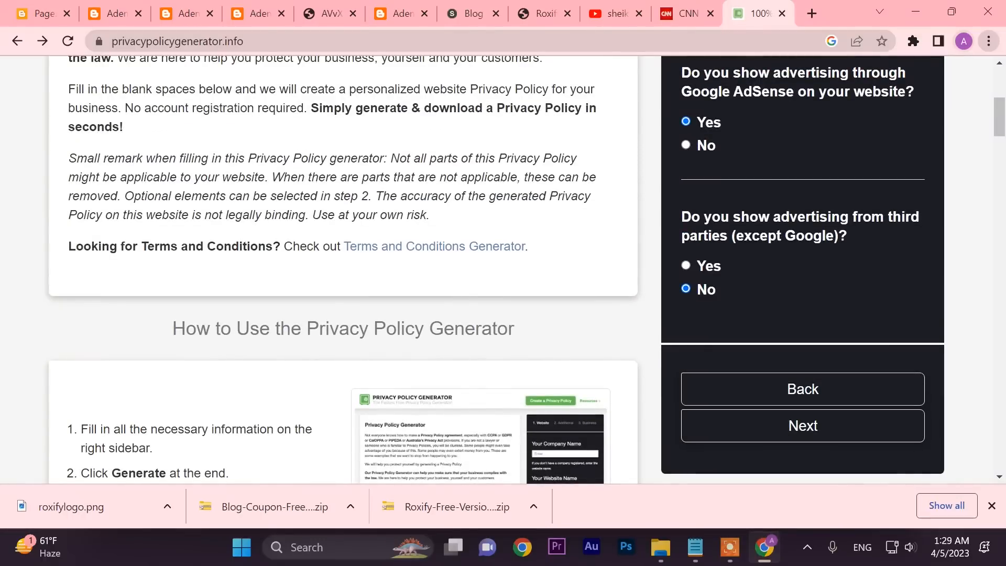
pyautogui.scroll(2, 524, 292)
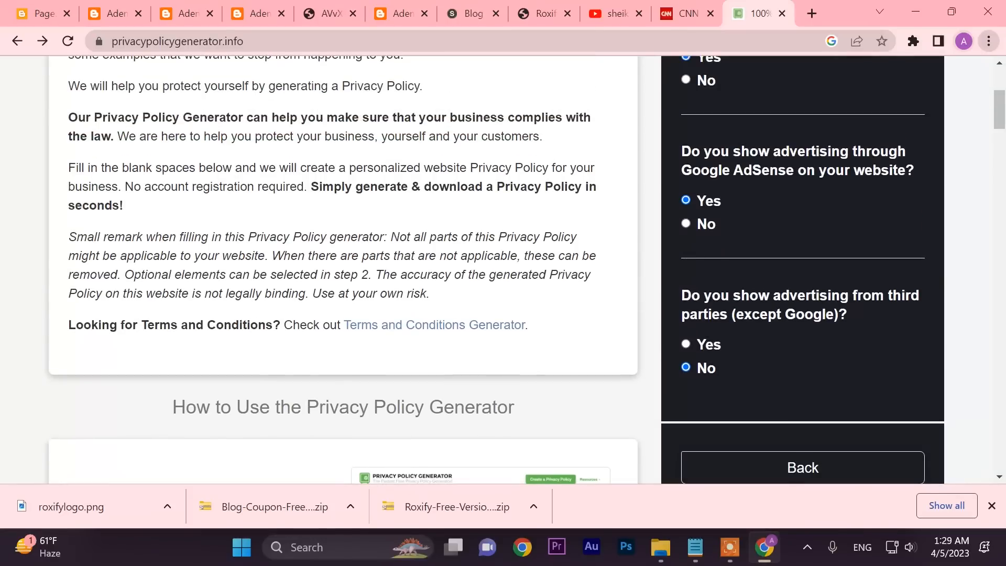
pyautogui.scroll(-5, 524, 293)
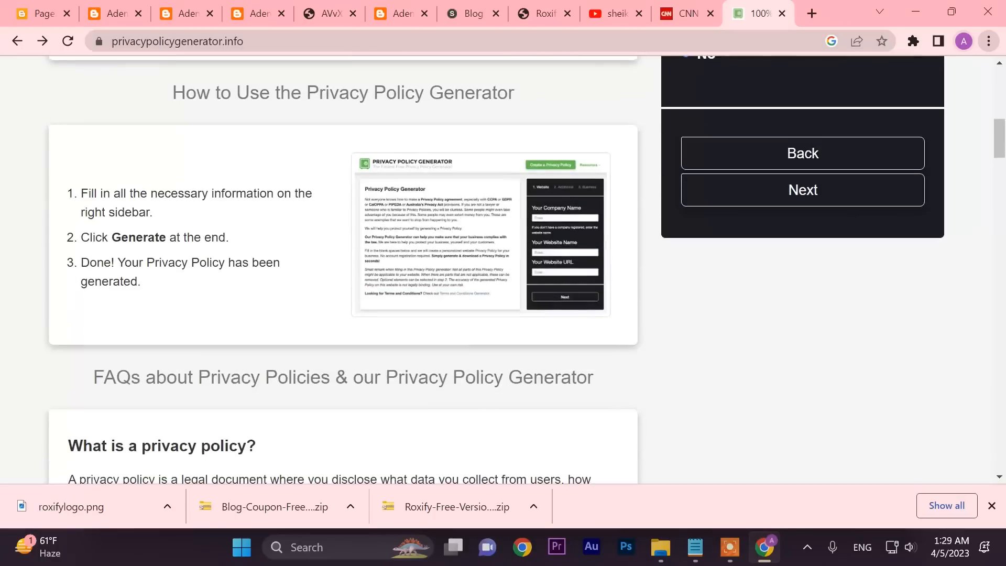
pyautogui.scroll(2, 524, 292)
pyautogui.click(802, 267)
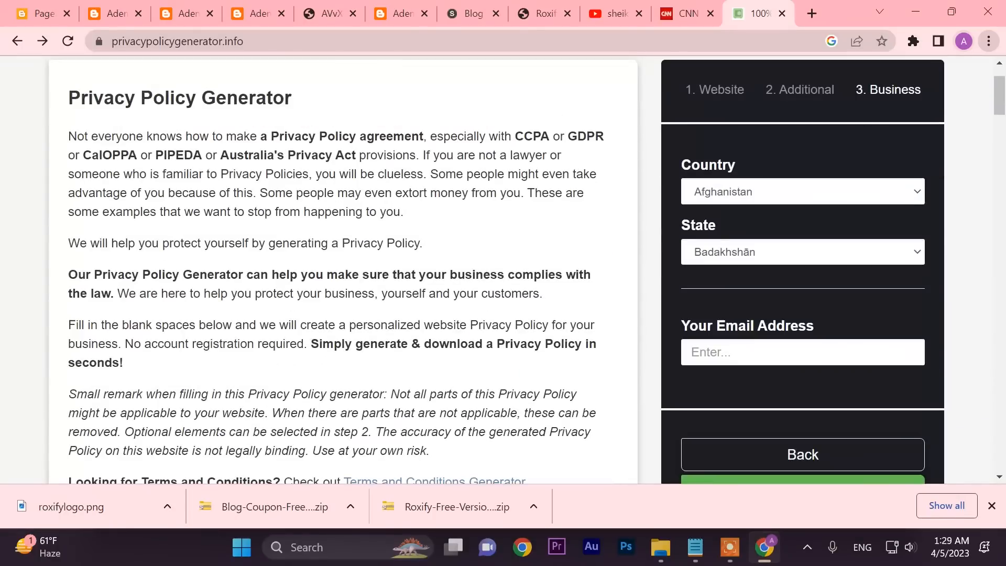
# Set the business location to country India and state Punjab.
pyautogui.click(802, 192)
pyautogui.write('pakistan')
pyautogui.press('Return')
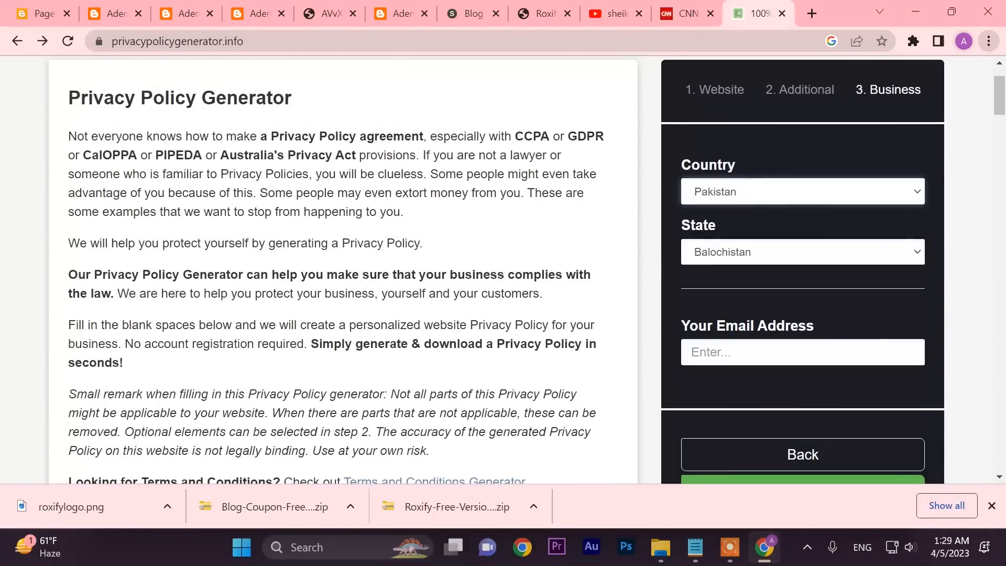
pyautogui.click(803, 252)
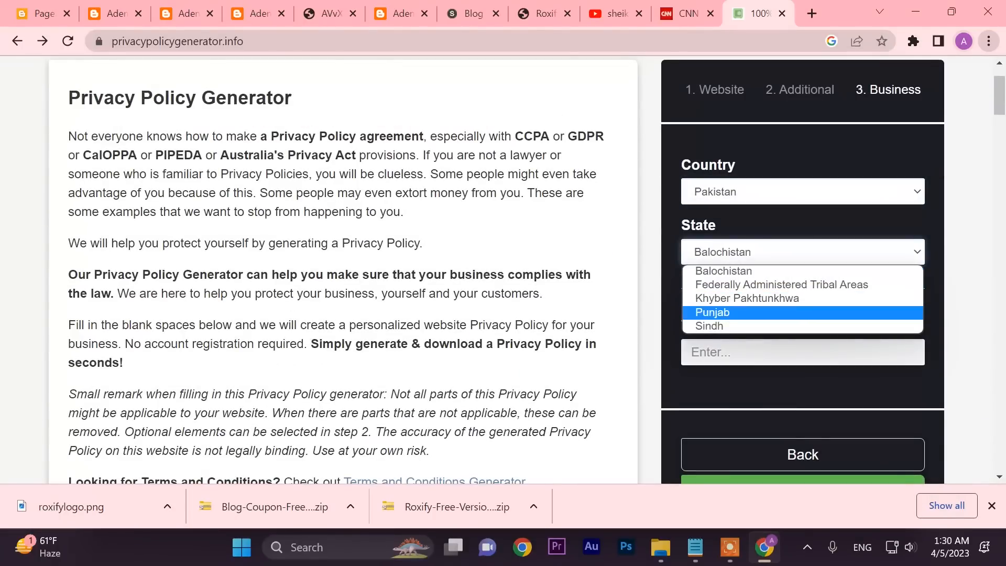
pyautogui.click(803, 271)
pyautogui.click(802, 192)
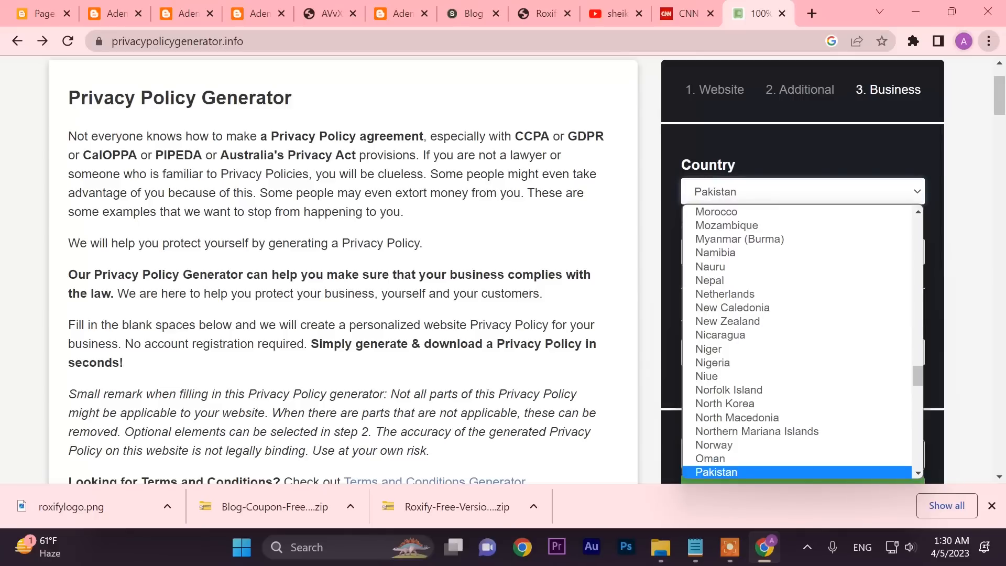
pyautogui.write('in')
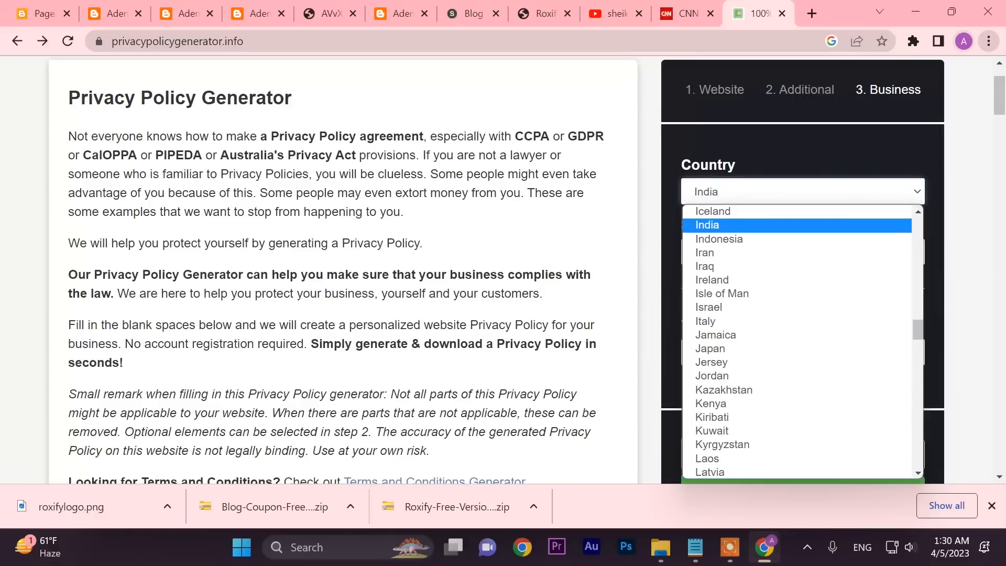
pyautogui.press('Return')
pyautogui.click(802, 252)
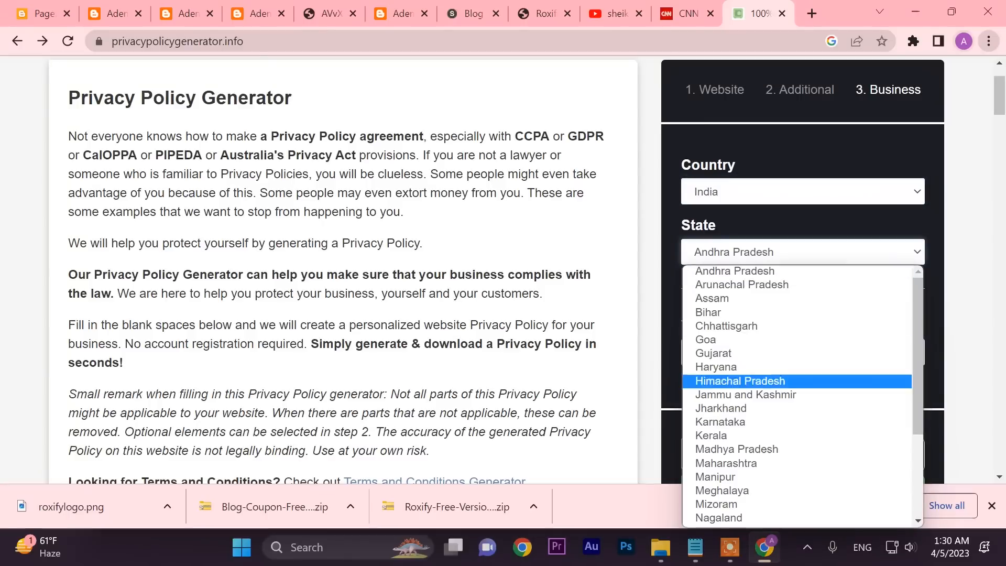
pyautogui.press('Down')
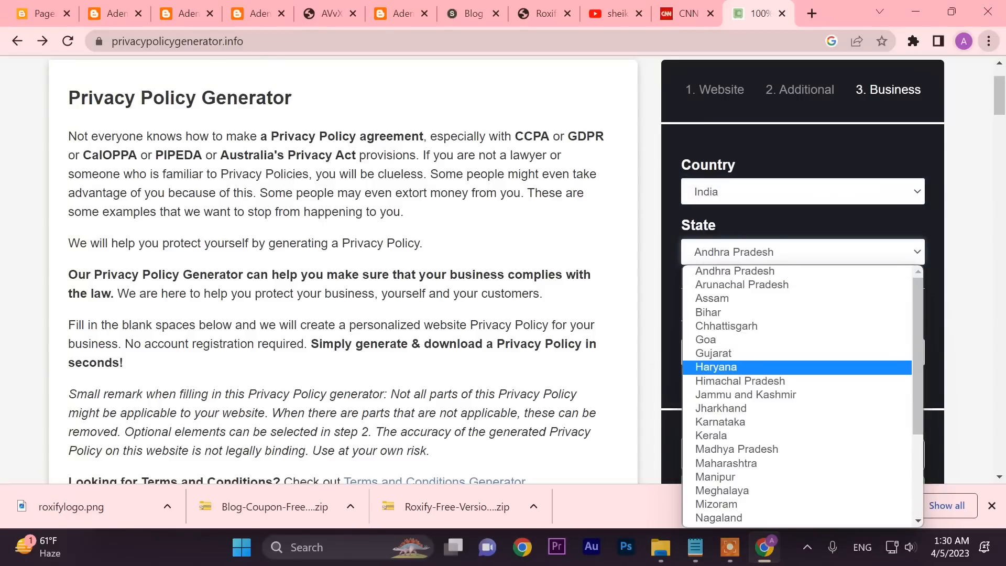
pyautogui.scroll(-3, 796, 396)
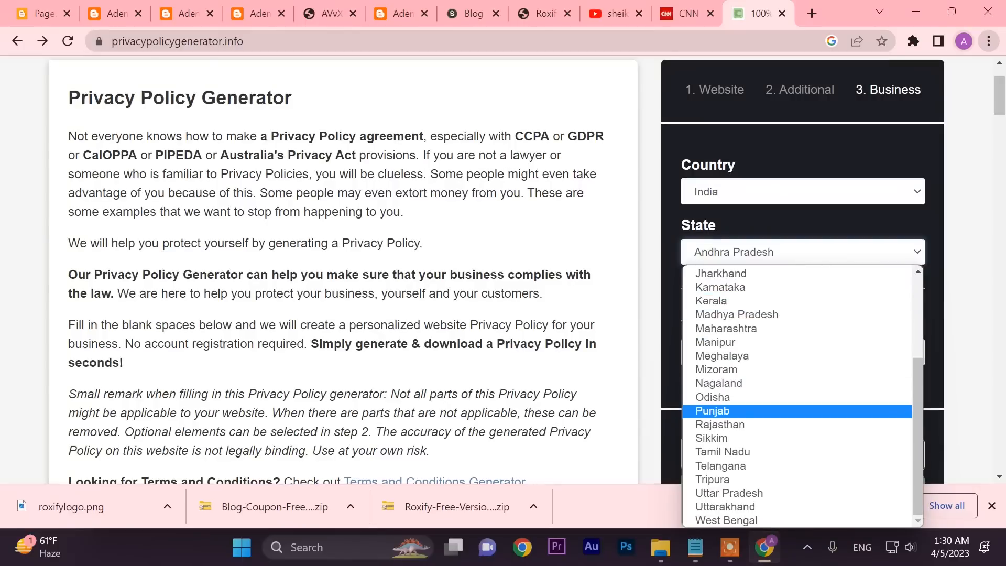
pyautogui.press('Return')
pyautogui.click(802, 352)
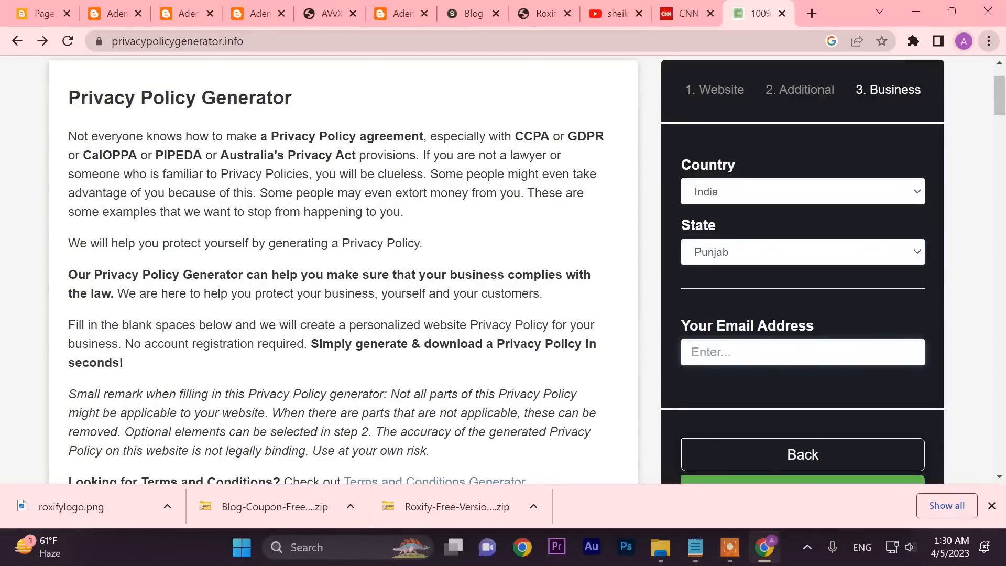
pyautogui.click(963, 40)
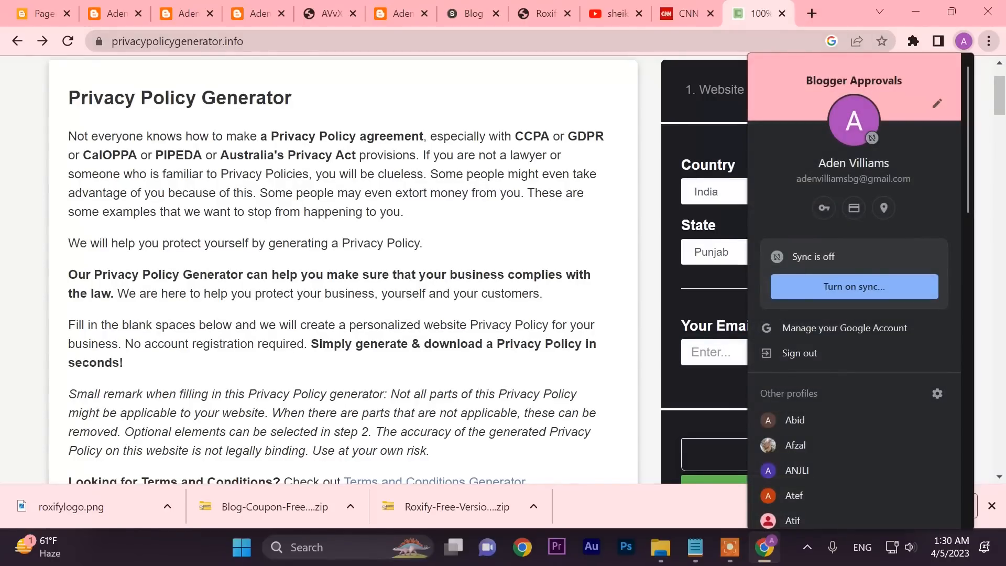
pyautogui.click(715, 352)
pyautogui.click(812, 14)
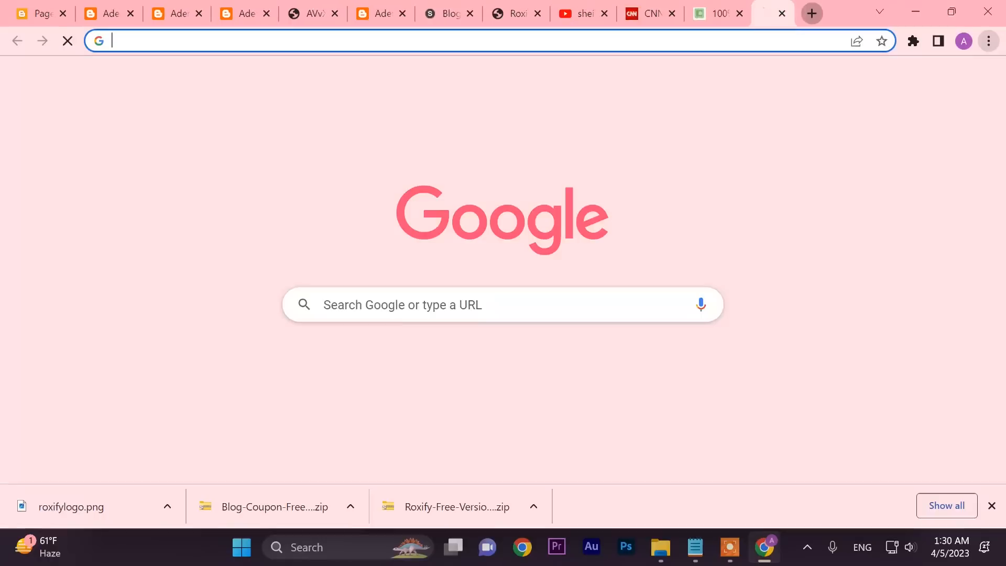
pyautogui.click(979, 82)
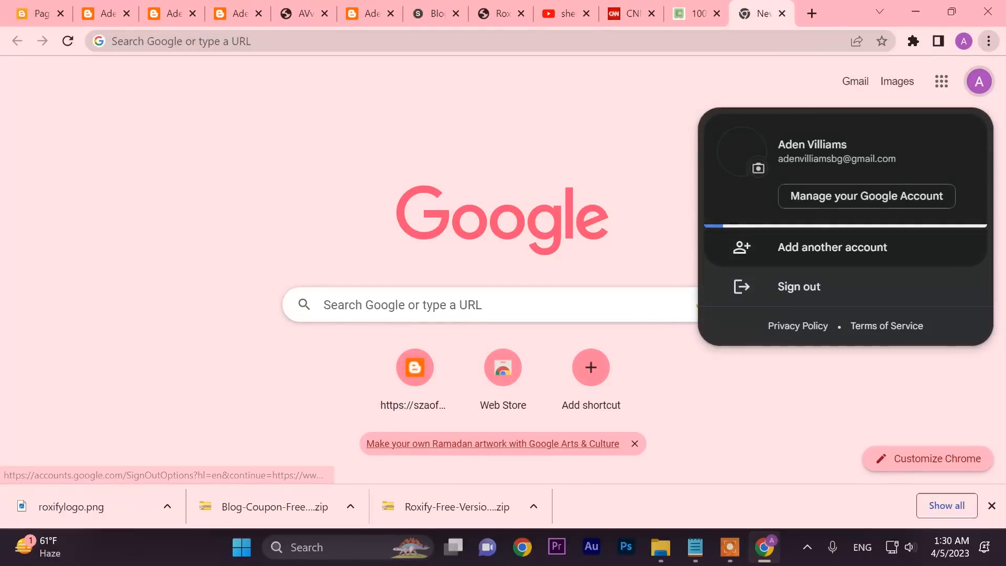
pyautogui.tripleClick(865, 159)
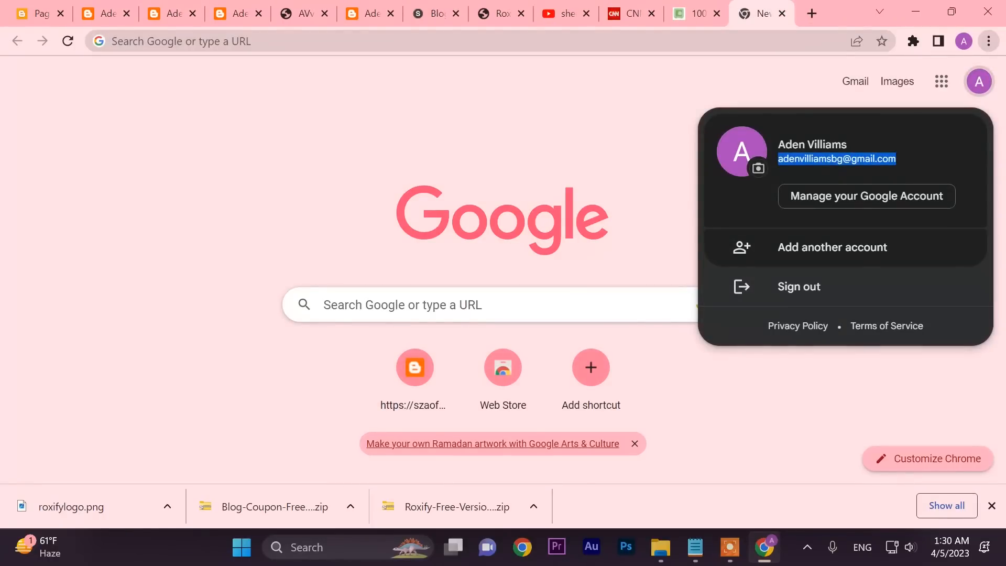
pyautogui.rightClick(865, 162)
pyautogui.click(838, 180)
# Paste the account e-mail into Your Email Address and submit to generate the policy.
pyautogui.click(697, 14)
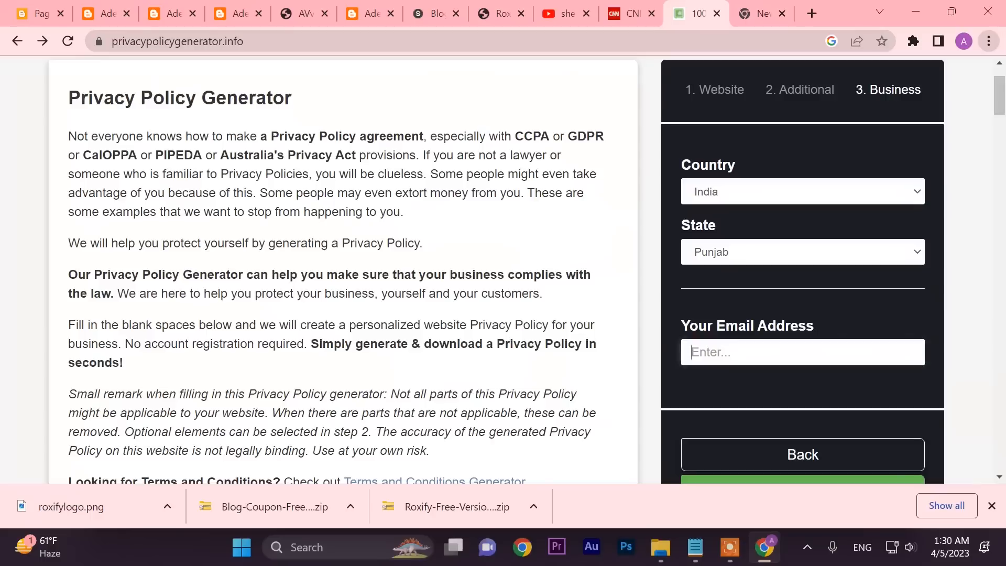
pyautogui.rightClick(802, 347)
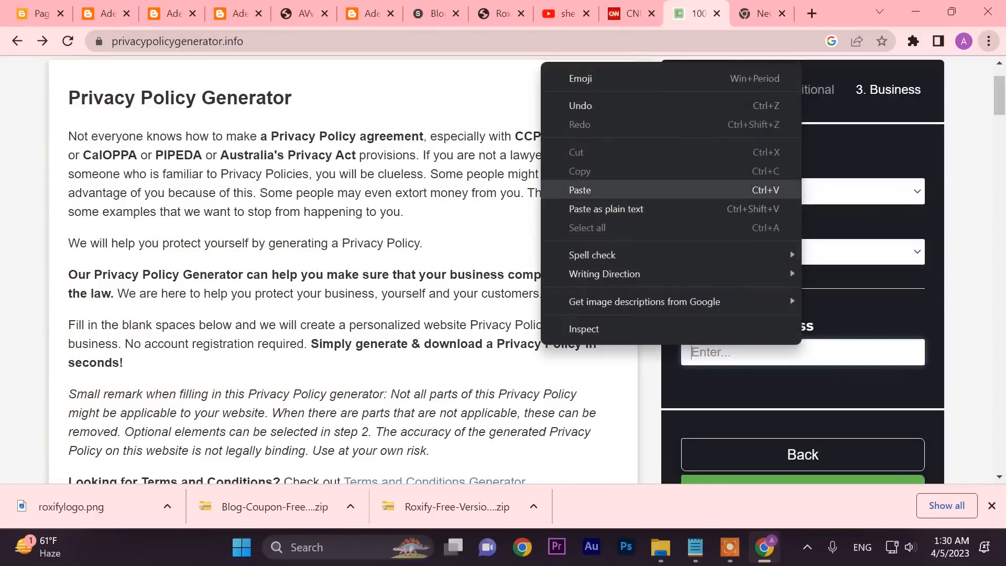
pyautogui.click(579, 190)
pyautogui.scroll(-5, 580, 262)
pyautogui.press('Return')
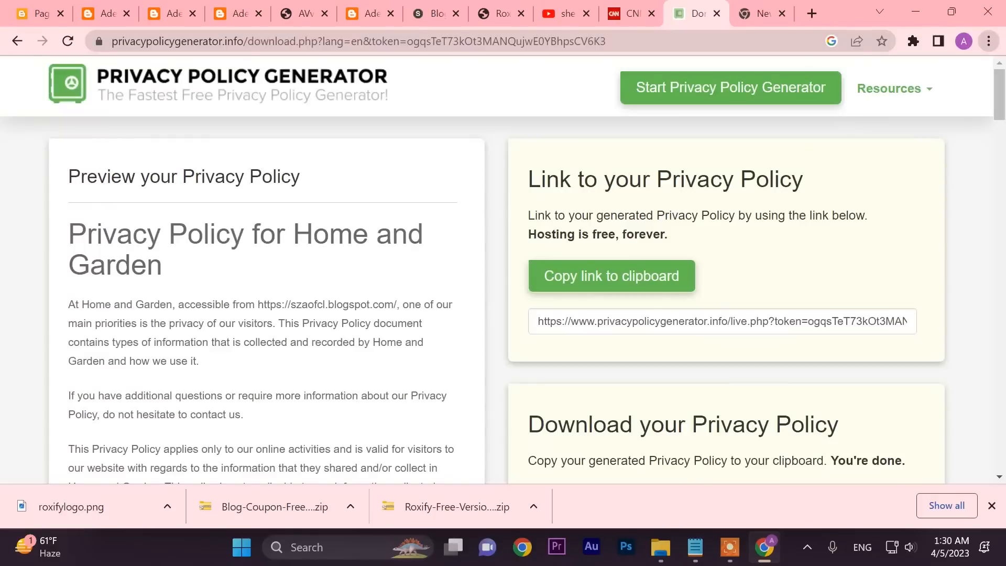
# Copy the full Home and Garden policy preview text and switch to Blogger's Privacy Policy draft.
pyautogui.scroll(-1, 503, 270)
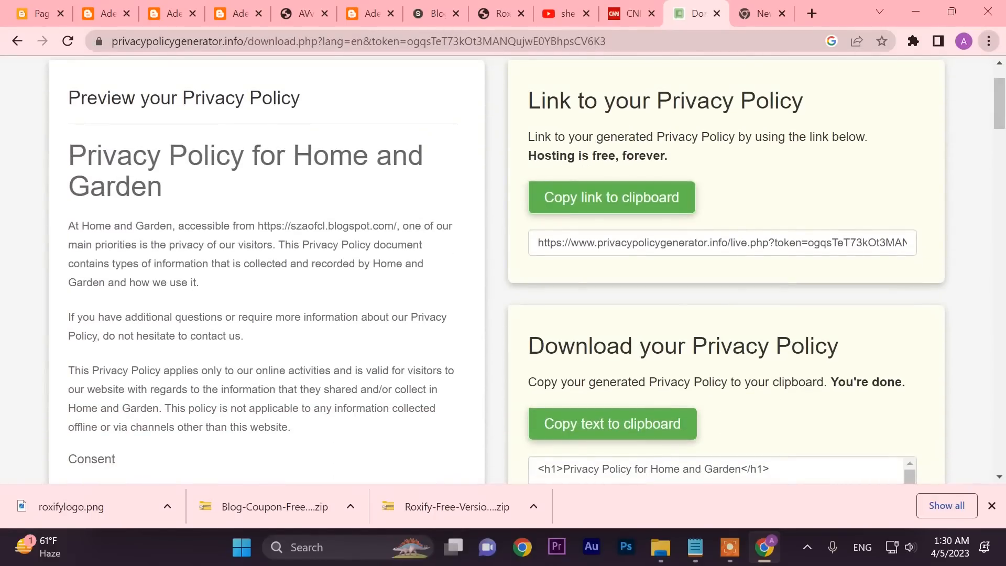
pyautogui.scroll(-20, 152, 226)
pyautogui.moveTo(69, 156); pyautogui.dragTo(262, 369)
pyautogui.scroll(-17, 269, 294)
pyautogui.rightClick(213, 214)
pyautogui.click(235, 229)
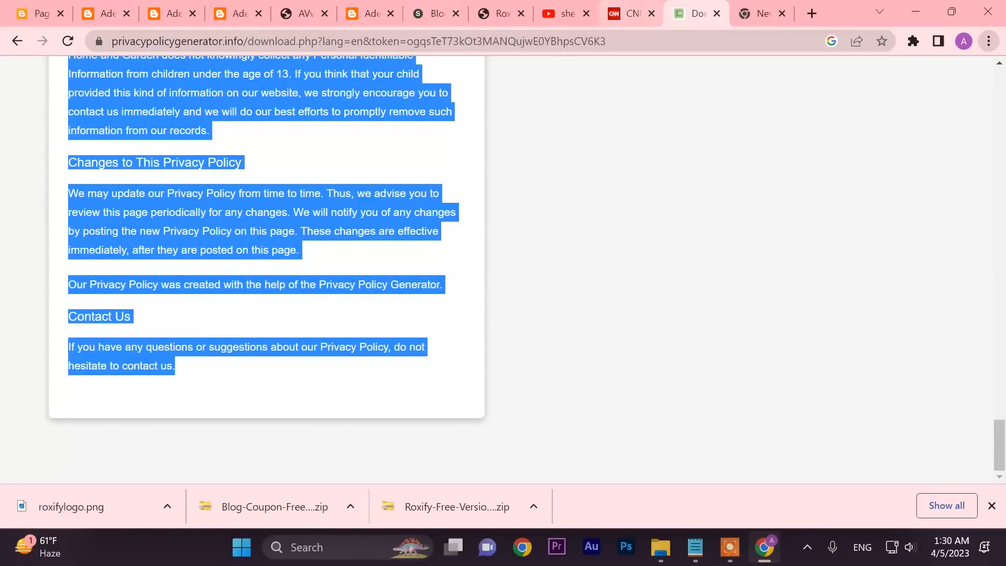
pyautogui.click(40, 14)
pyautogui.click(174, 225)
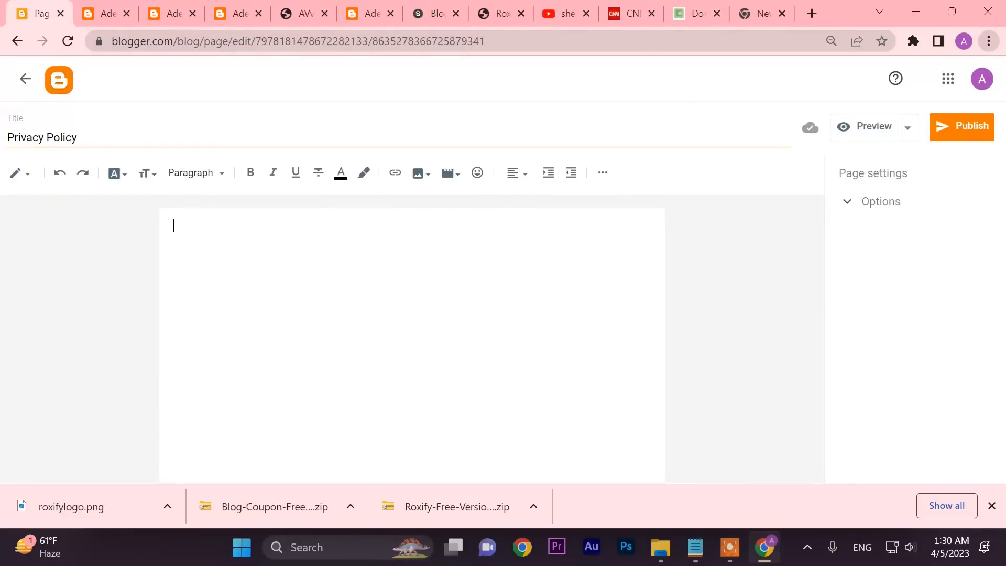
pyautogui.rightClick(248, 226)
pyautogui.click(283, 161)
pyautogui.scroll(10, 408, 341)
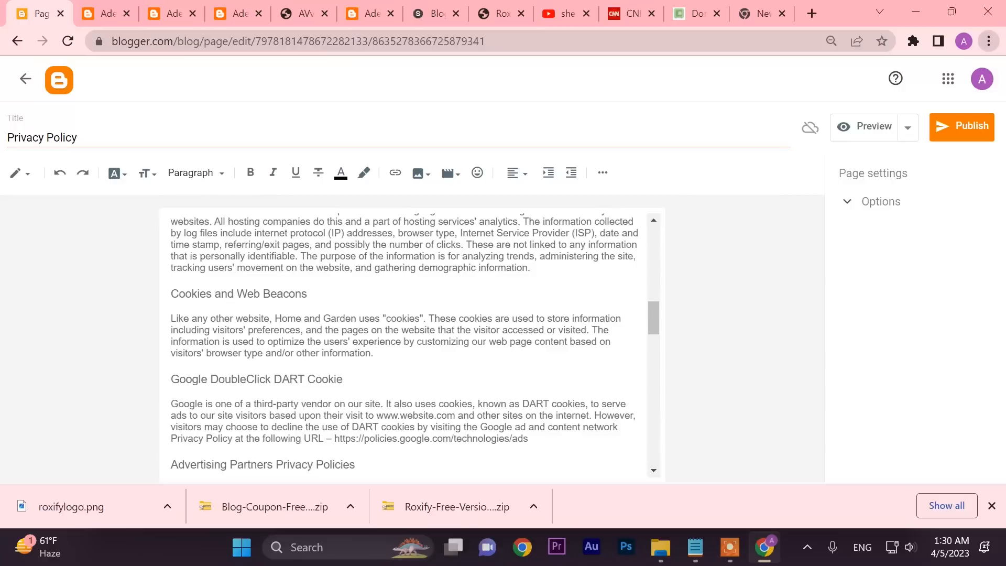
pyautogui.moveTo(653, 317); pyautogui.dragTo(654, 238)
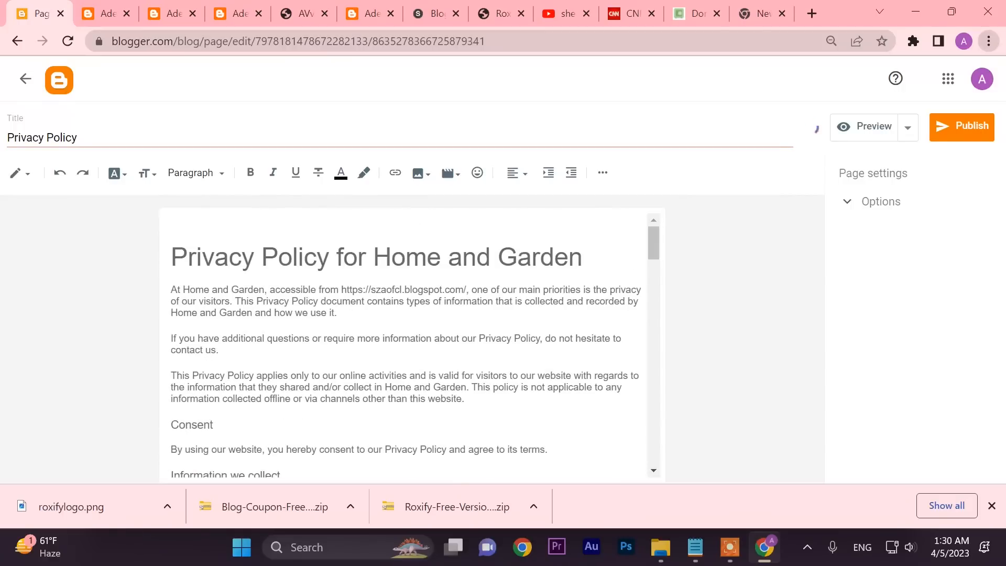
pyautogui.scroll(-10, 408, 340)
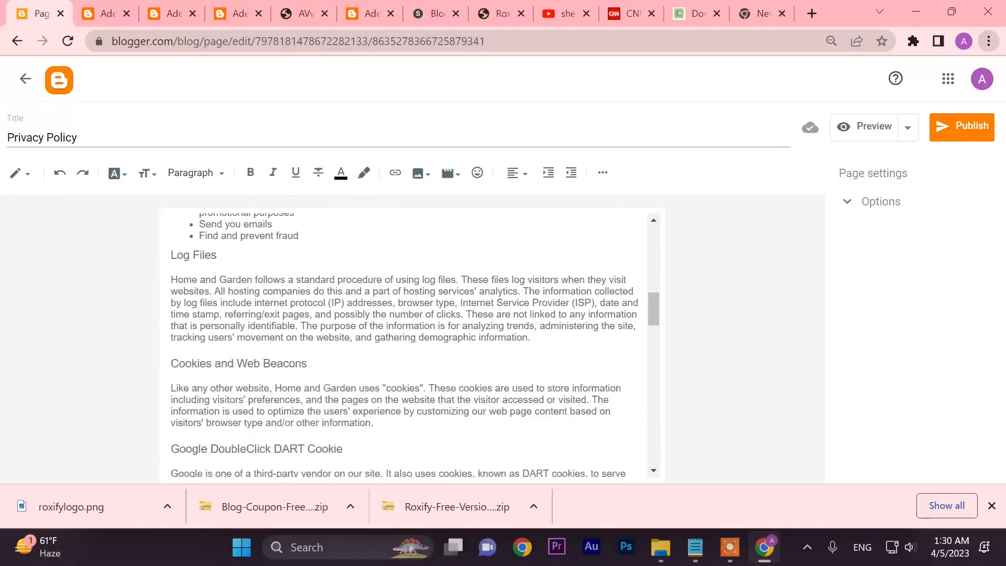
pyautogui.scroll(-2, 408, 341)
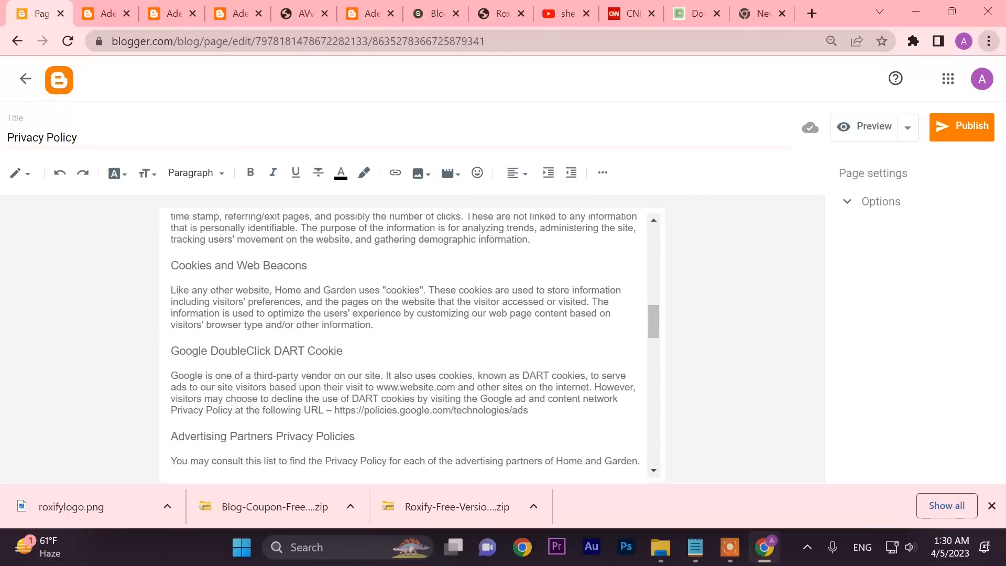
pyautogui.scroll(-2, 409, 341)
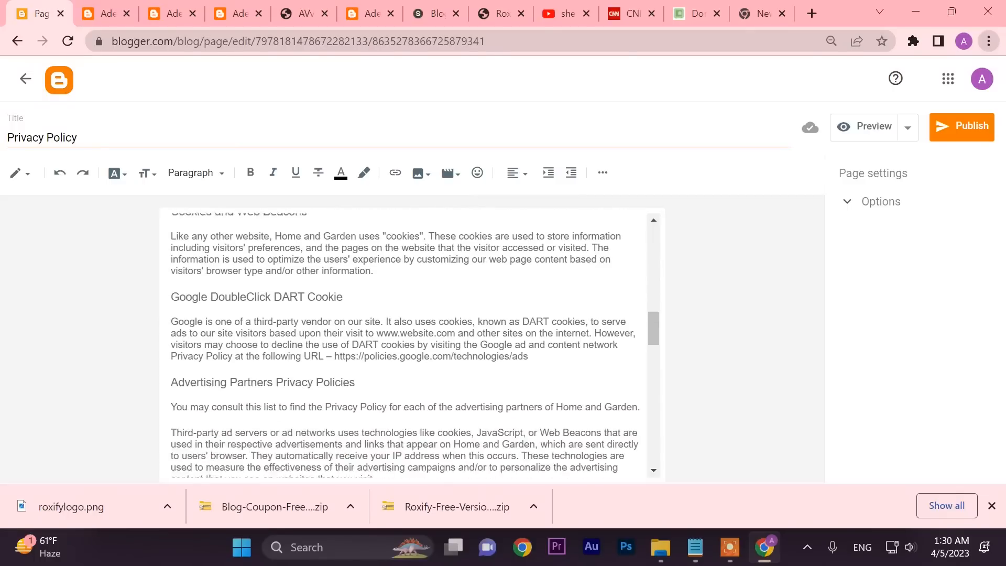
pyautogui.scroll(12, 408, 341)
pyautogui.scroll(3, 409, 341)
pyautogui.scroll(-2, 409, 341)
pyautogui.scroll(2, 408, 340)
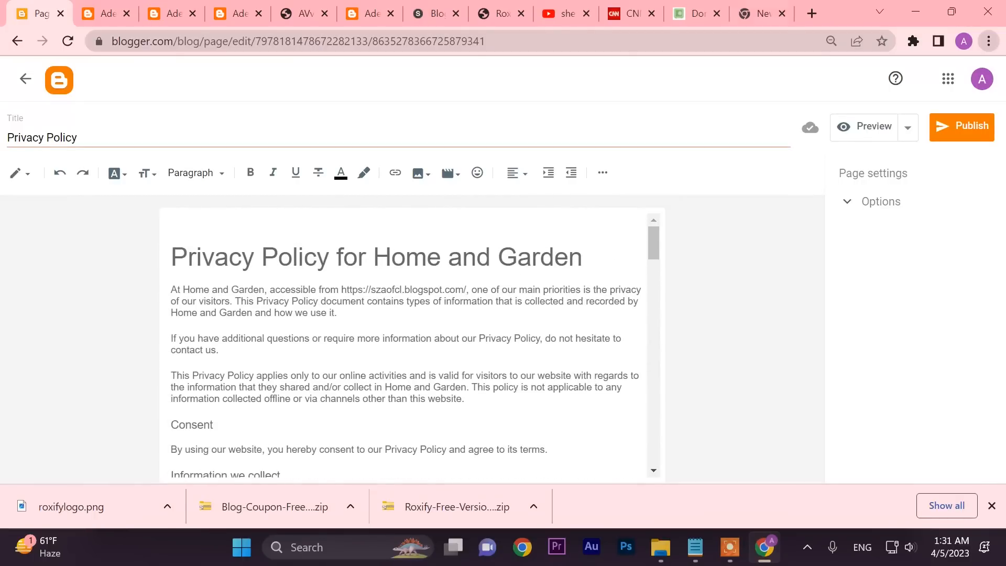
pyautogui.click(694, 13)
pyautogui.scroll(15, 267, 262)
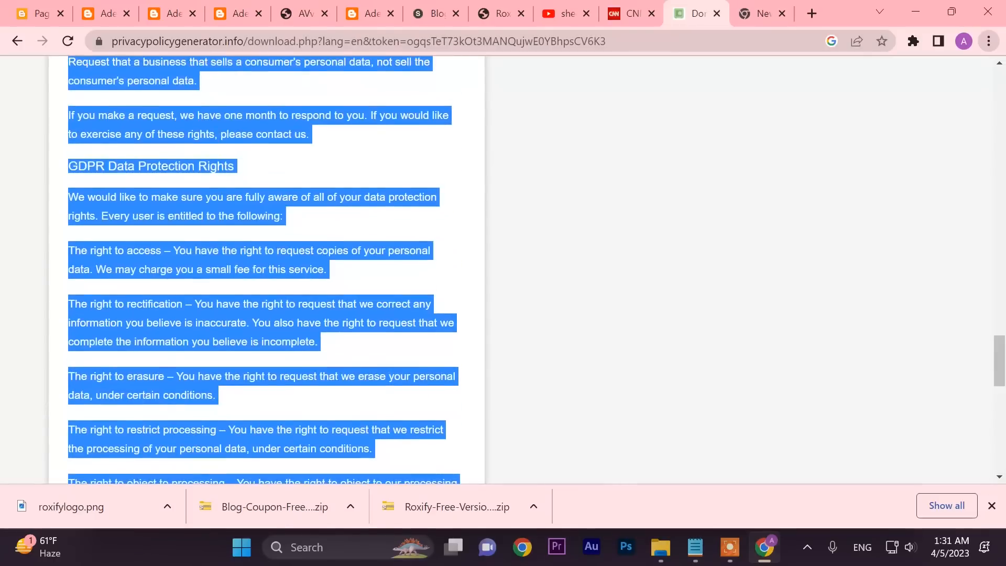
pyautogui.scroll(10, 503, 262)
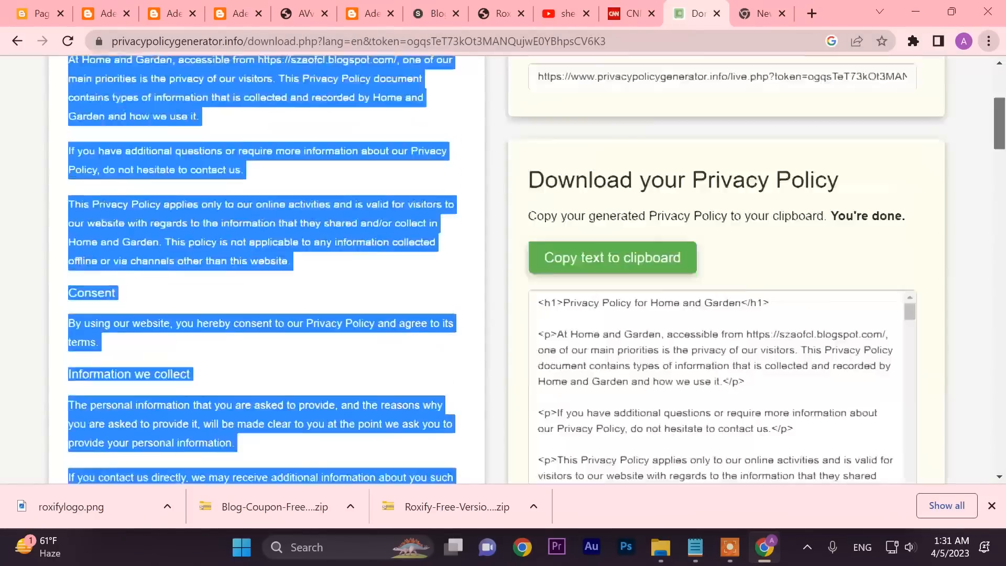
pyautogui.scroll(-4, 503, 262)
pyautogui.click(612, 266)
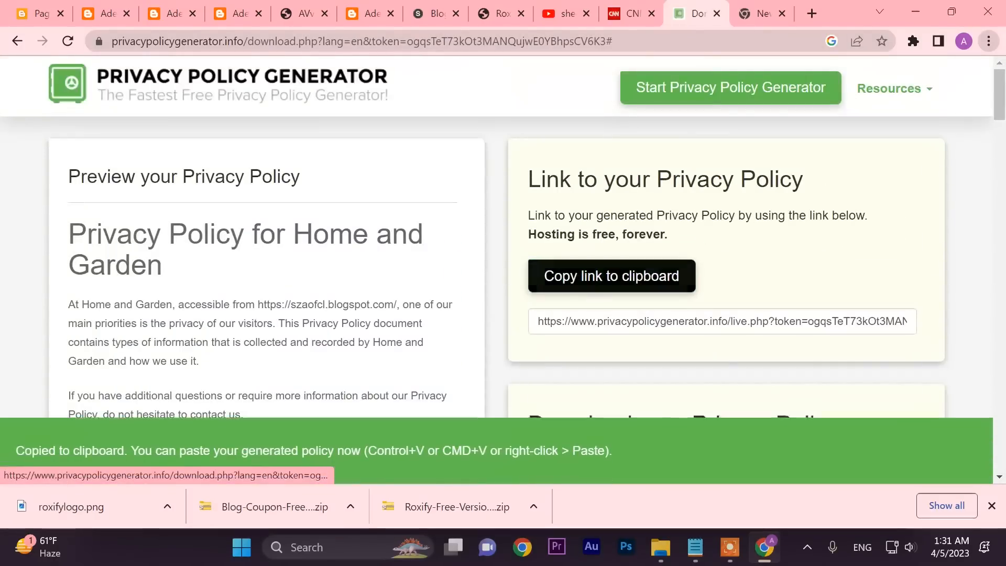
pyautogui.hotkey('ctrl', '1')
pyautogui.hotkey('ctrl', 'v')
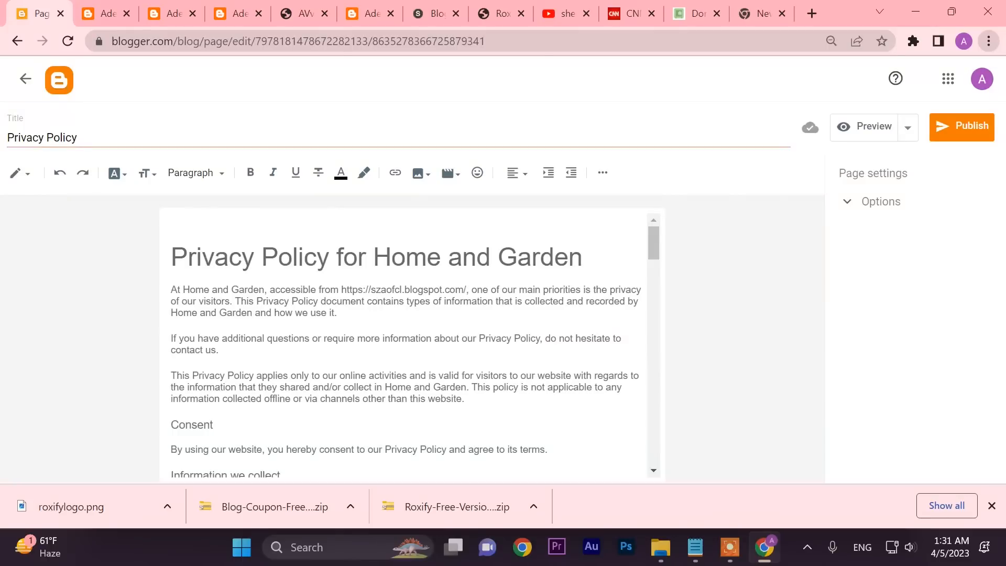
pyautogui.hotkey('ctrl', 'a')
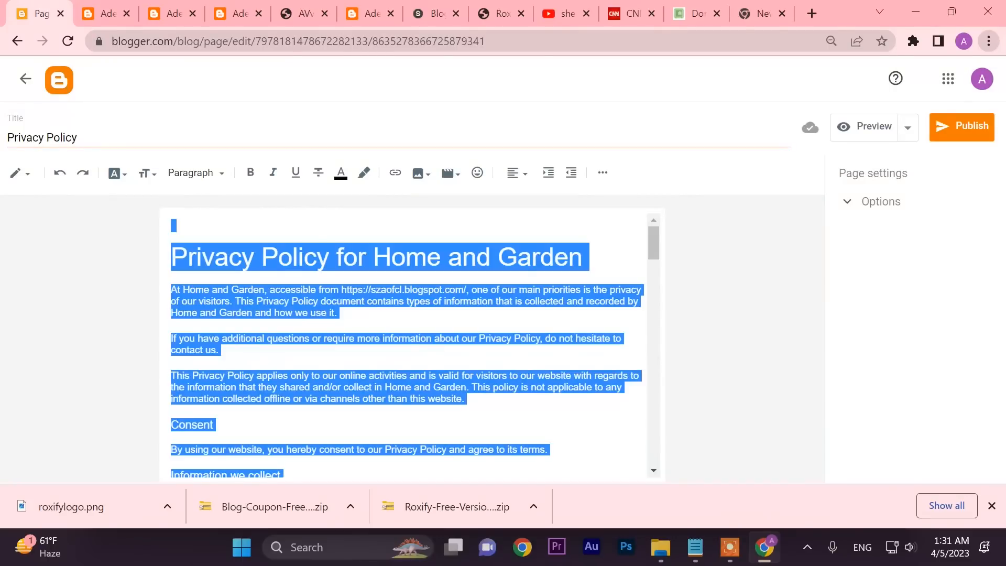
pyautogui.press('BackSpace')
pyautogui.hotkey('ctrl', 'v')
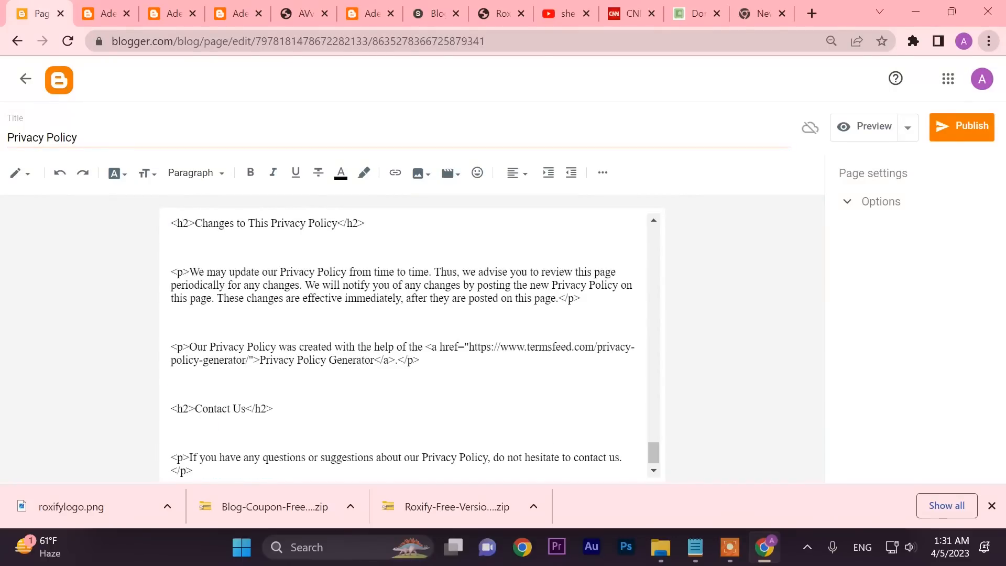
pyautogui.hotkey('ctrl', 'z')
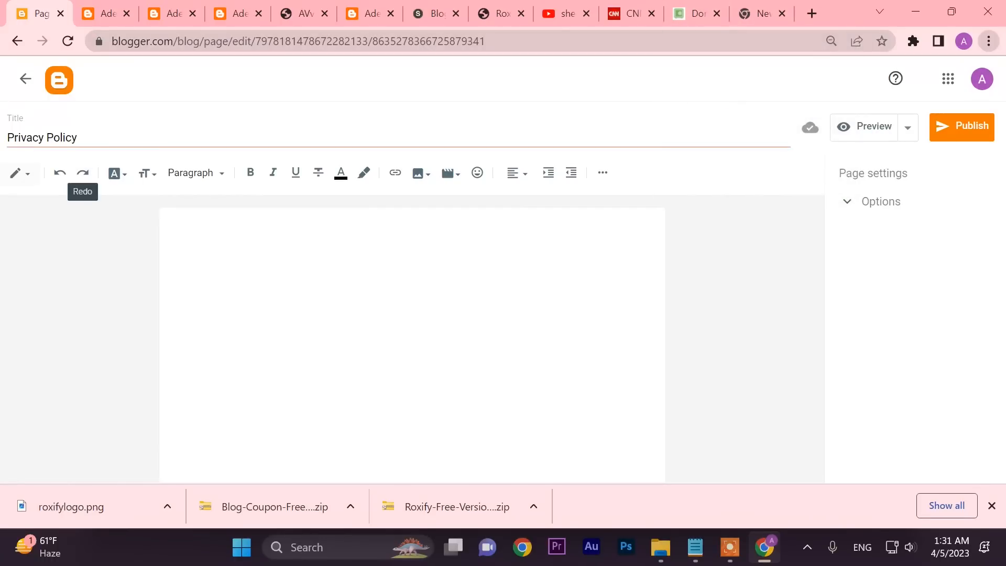
# In HTML view, replace the empty placeholder with the pasted policy HTML, then return to Compose view.
pyautogui.click(19, 174)
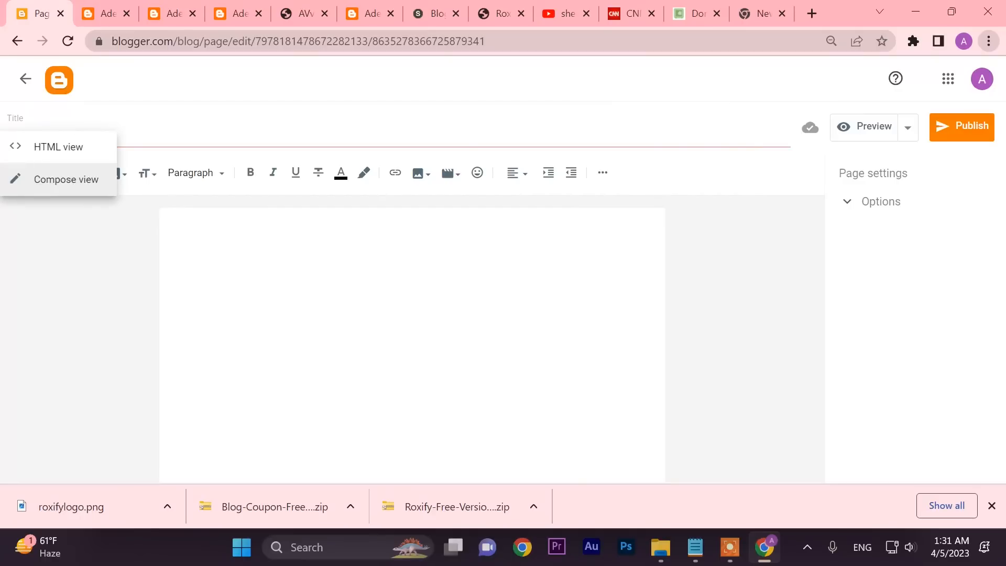
pyautogui.click(58, 147)
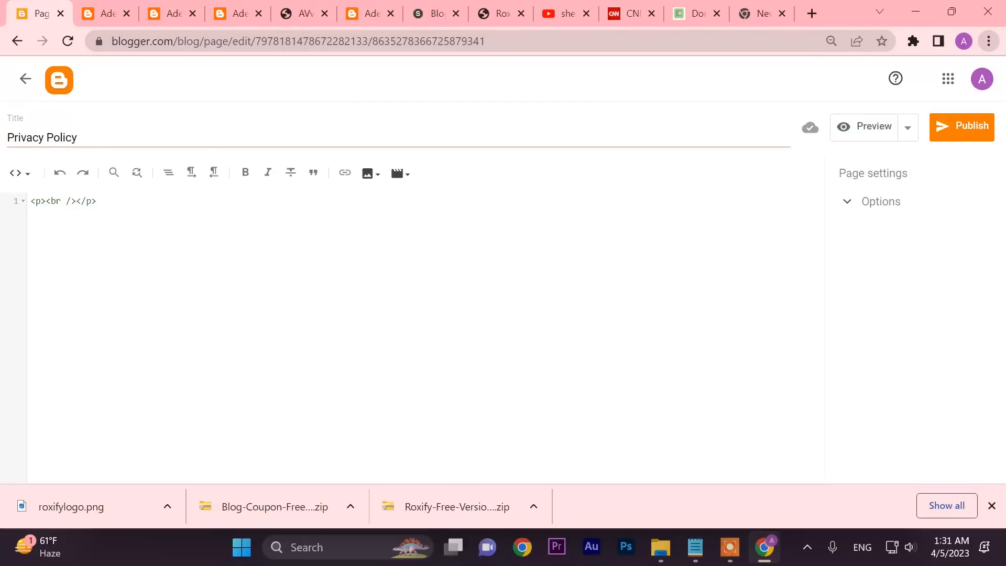
pyautogui.moveTo(92, 201); pyautogui.dragTo(30, 201)
pyautogui.press('BackSpace')
pyautogui.rightClick(137, 210)
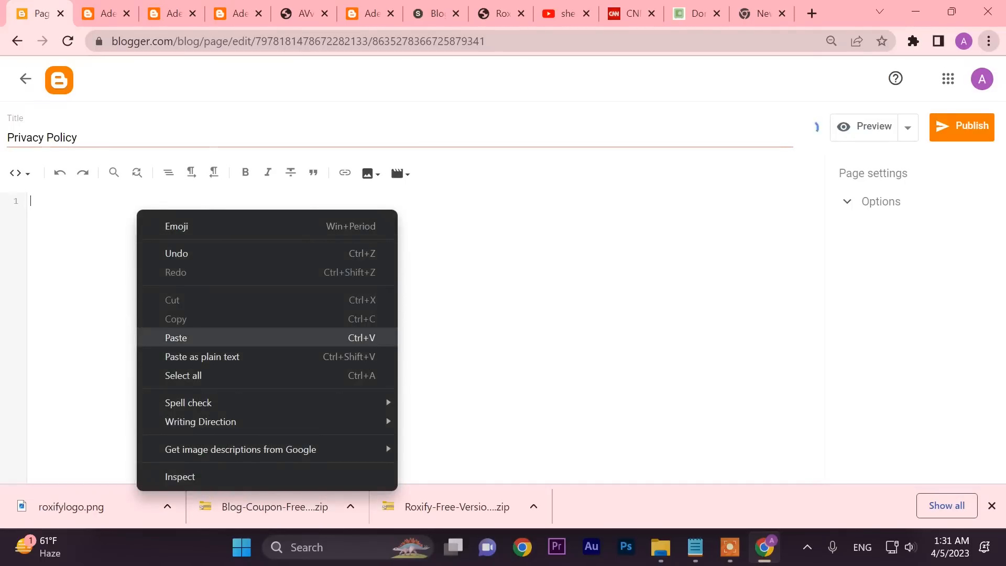
pyautogui.click(176, 337)
pyautogui.click(19, 172)
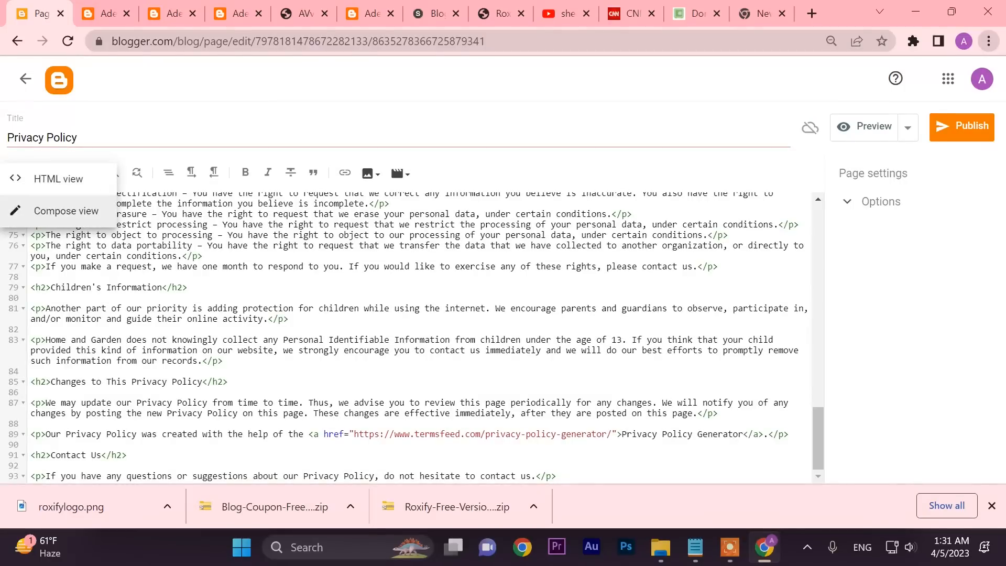
pyautogui.click(61, 218)
# Delete the 'created with the help of the Privacy Policy Generator' credit line and its empty line.
pyautogui.scroll(3, 412, 344)
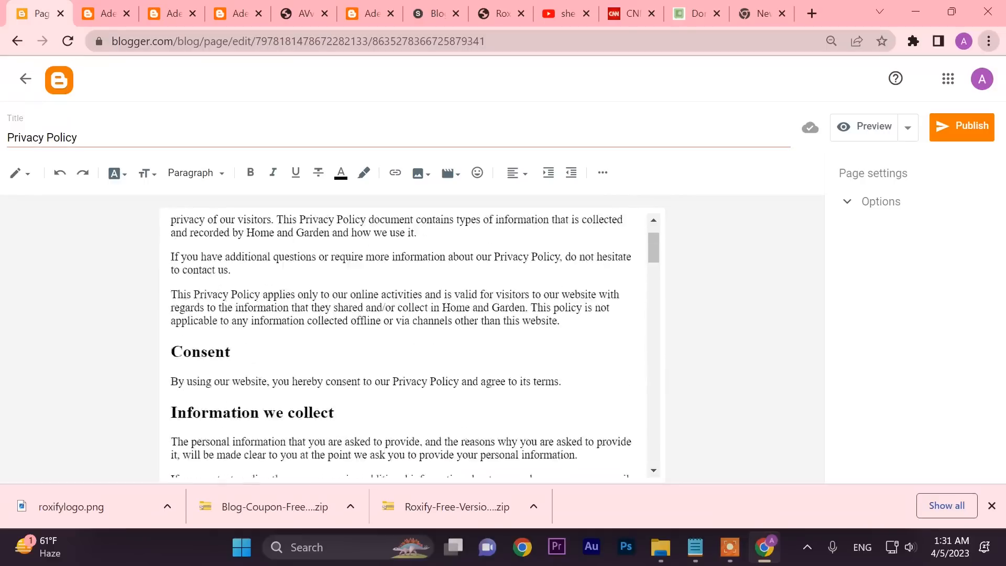
pyautogui.scroll(-10, 412, 345)
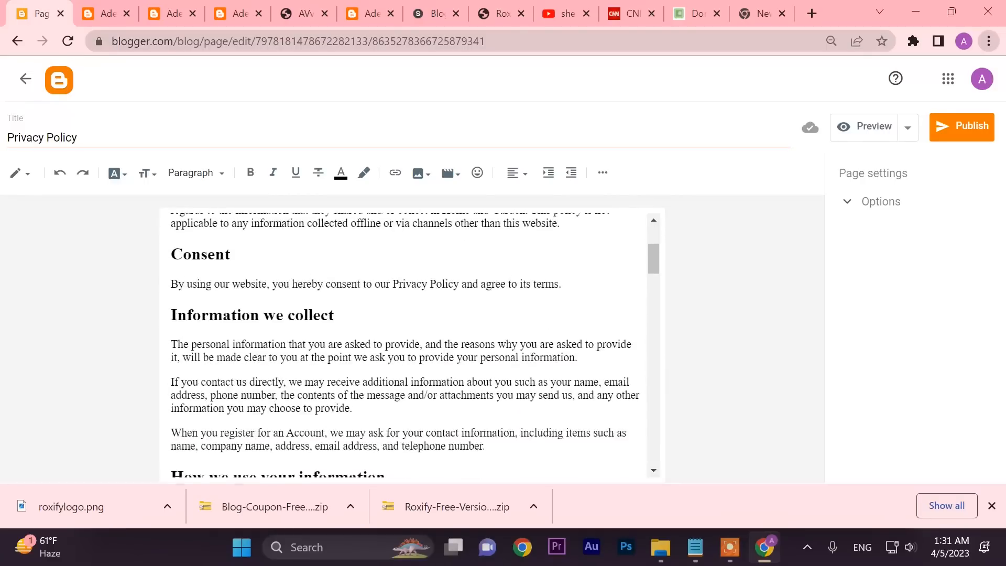
pyautogui.scroll(-10, 402, 344)
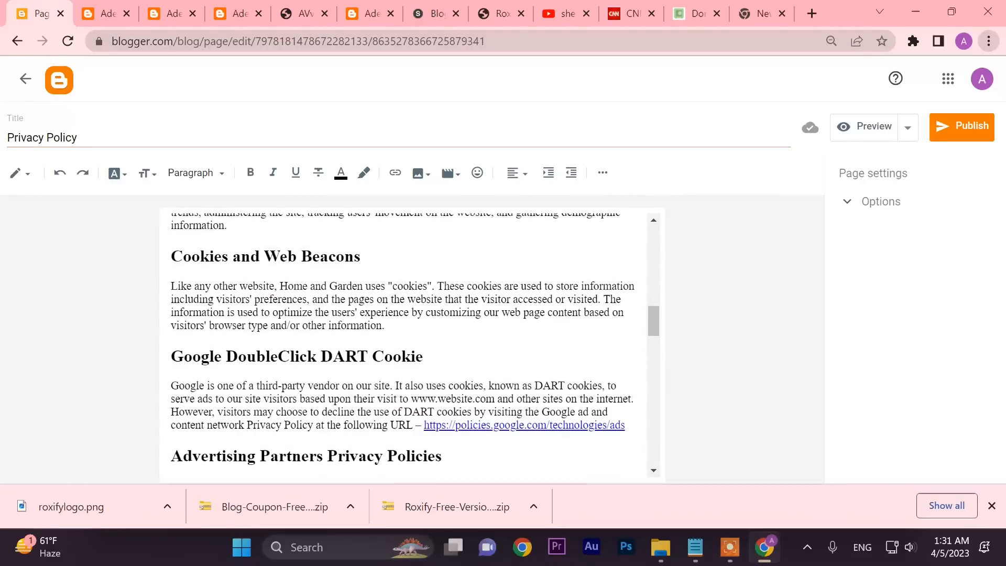
pyautogui.scroll(-8, 402, 345)
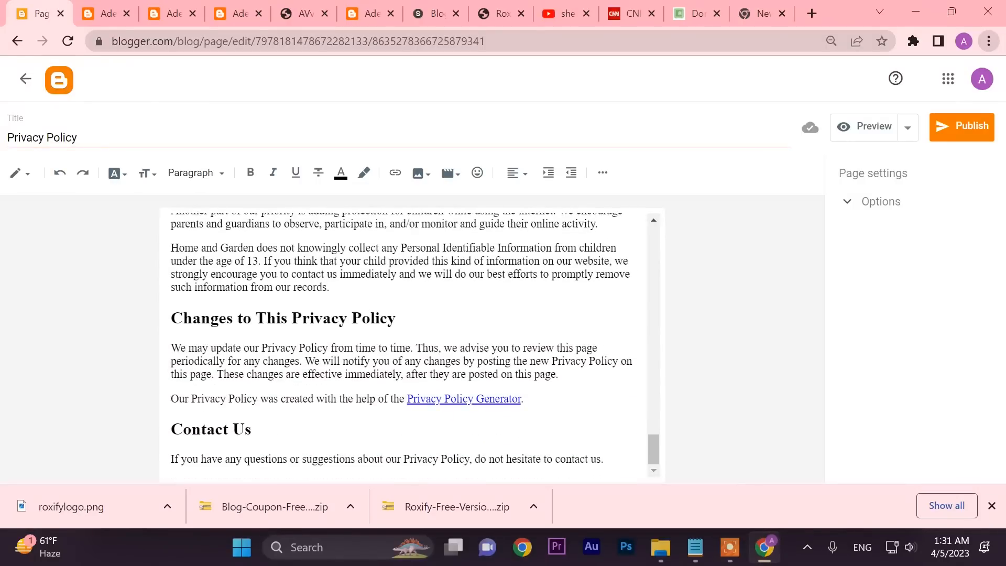
pyautogui.moveTo(172, 400); pyautogui.dragTo(524, 399)
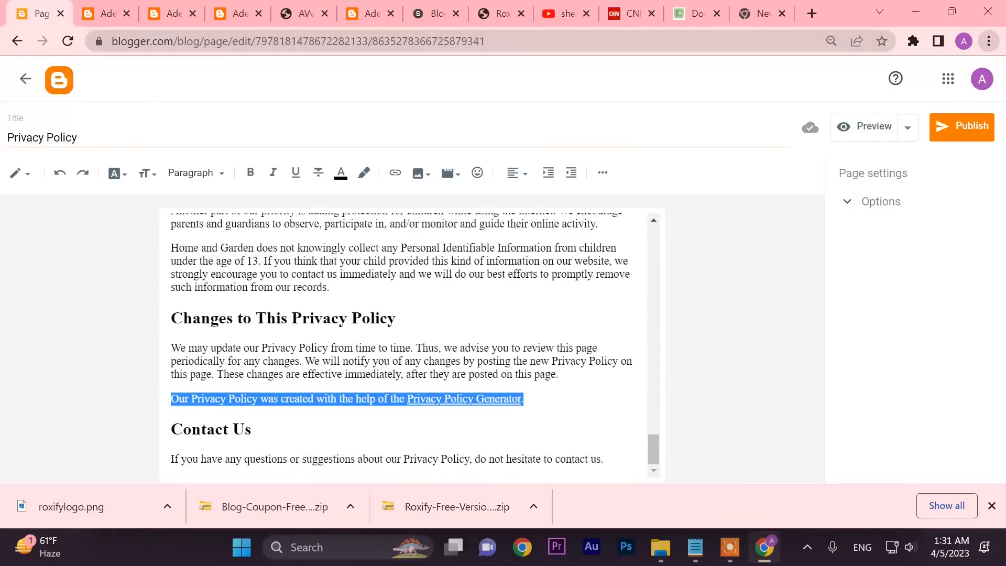
pyautogui.click(523, 399)
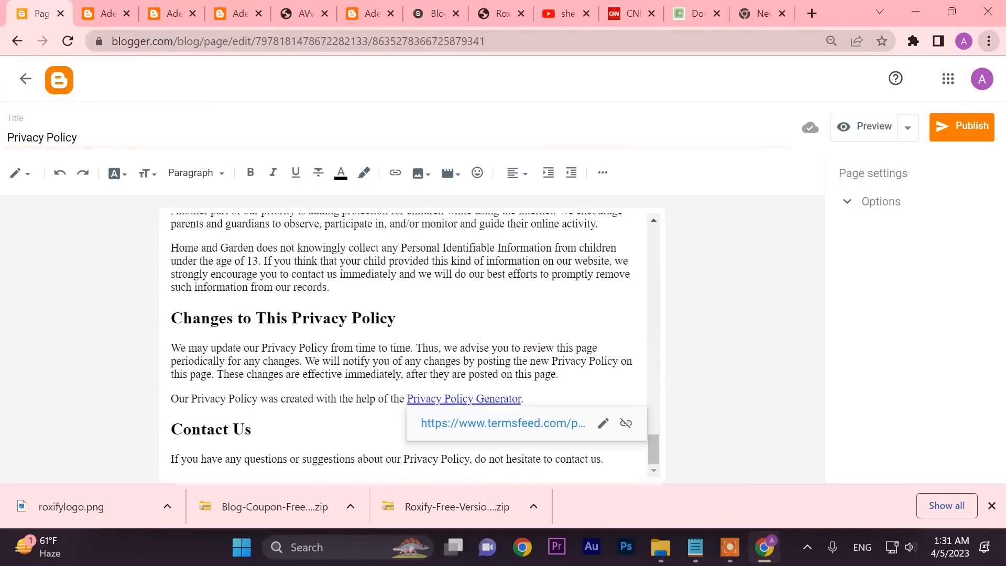
pyautogui.moveTo(523, 399); pyautogui.dragTo(261, 399)
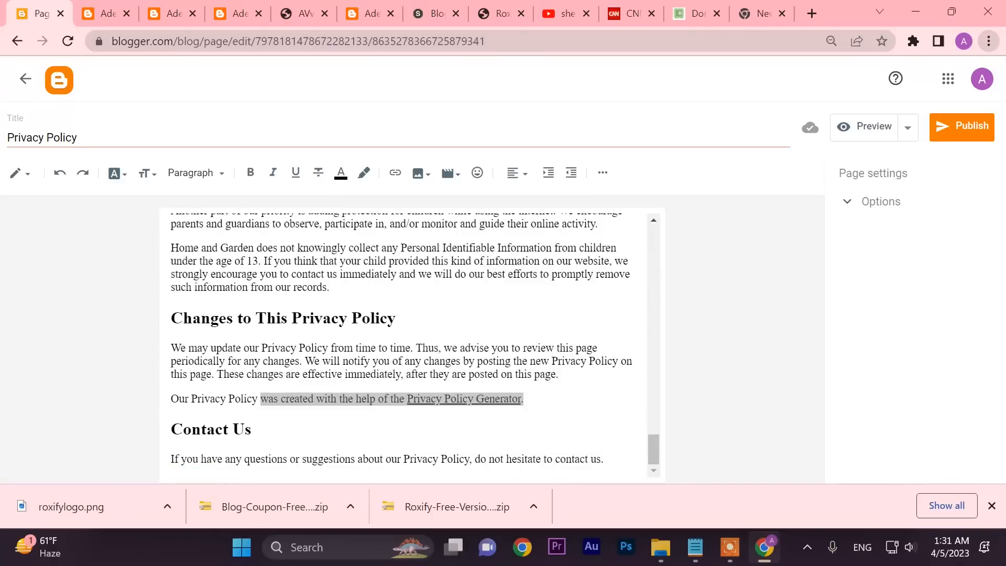
pyautogui.click(171, 399)
pyautogui.moveTo(178, 399); pyautogui.dragTo(524, 399)
pyautogui.press('BackSpace')
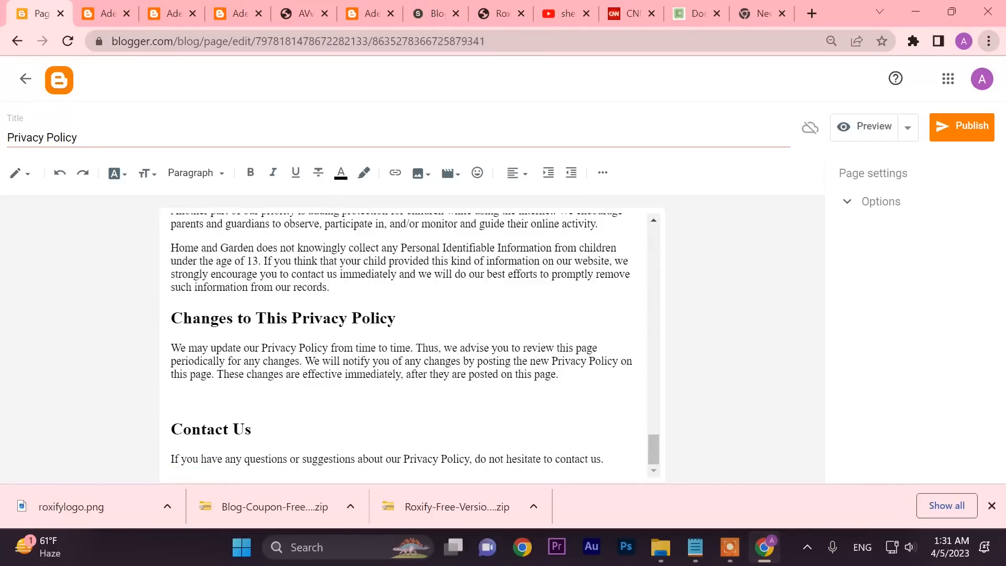
pyautogui.press('BackSpace')
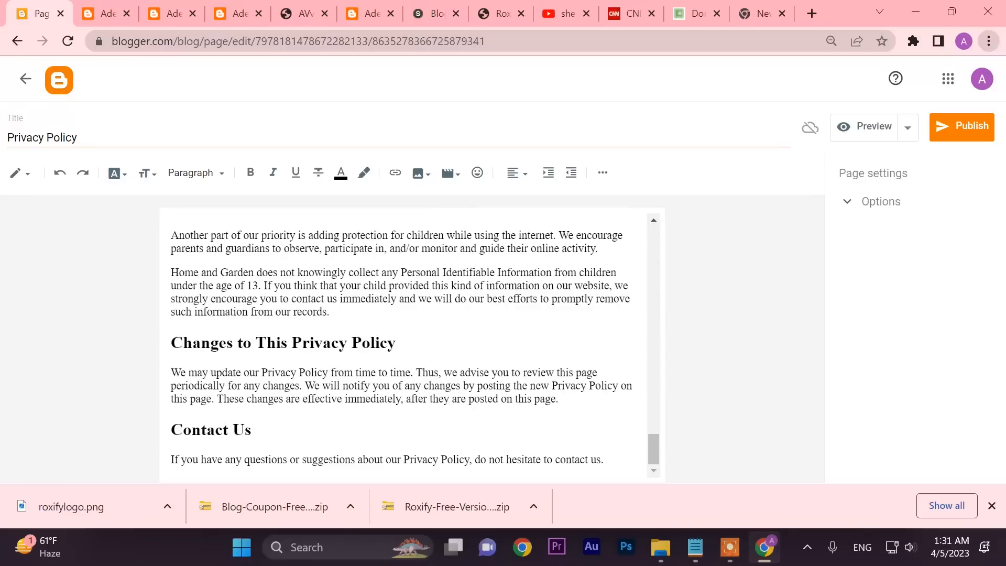
pyautogui.scroll(1, 412, 346)
pyautogui.scroll(-1, 412, 346)
pyautogui.scroll(15, 412, 346)
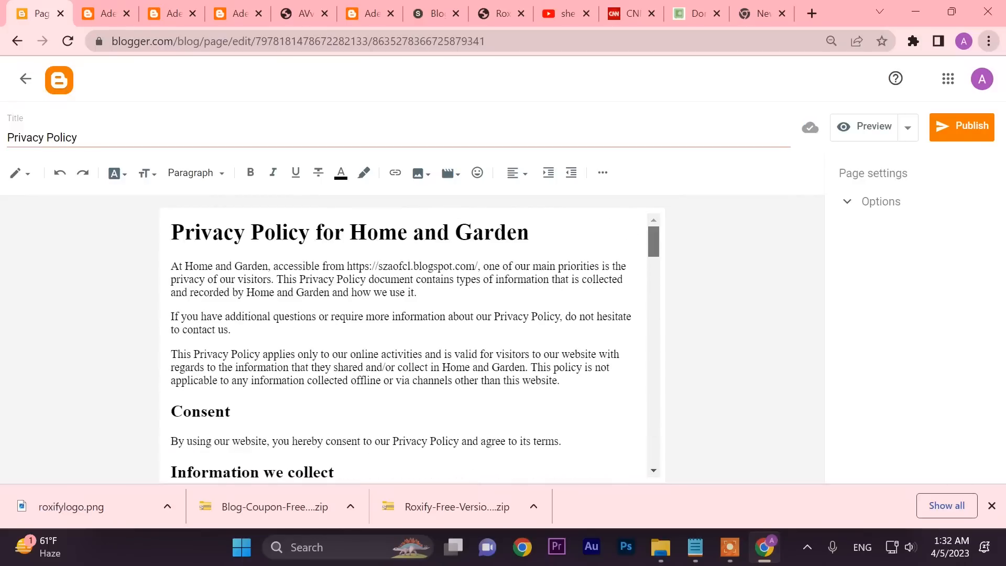
# Publish the Privacy Policy page and confirm it.
pyautogui.click(962, 137)
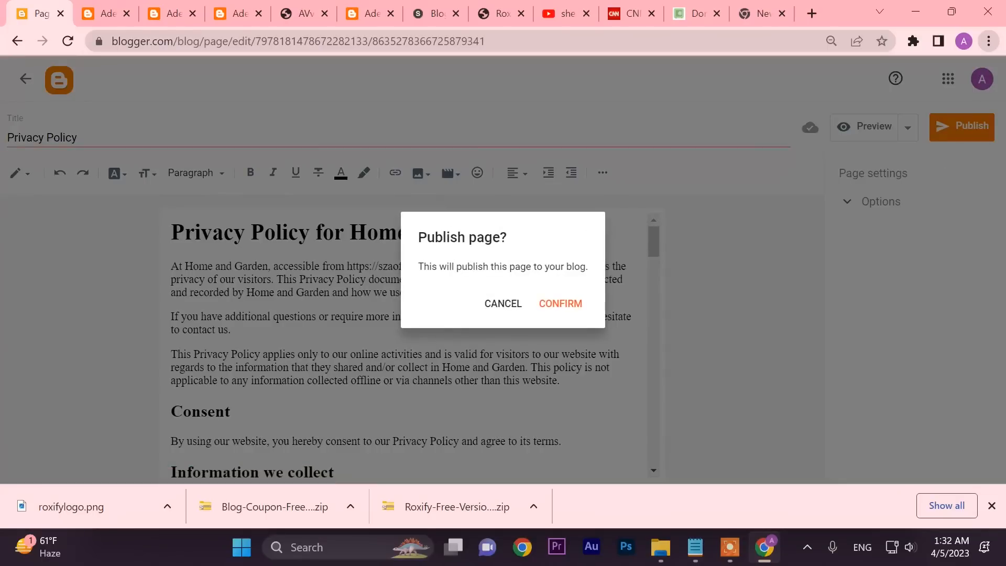
pyautogui.click(560, 303)
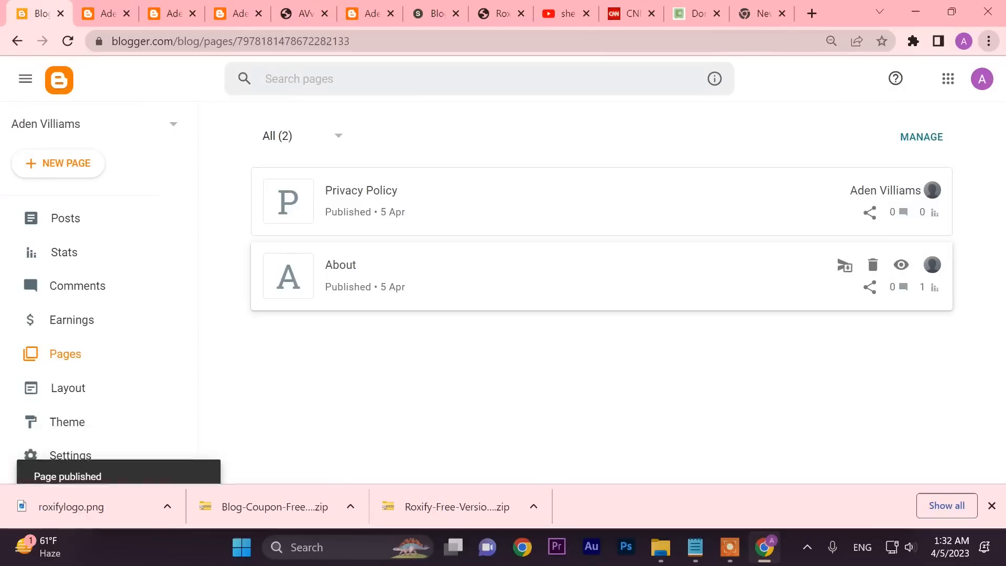
pyautogui.rightClick(894, 258)
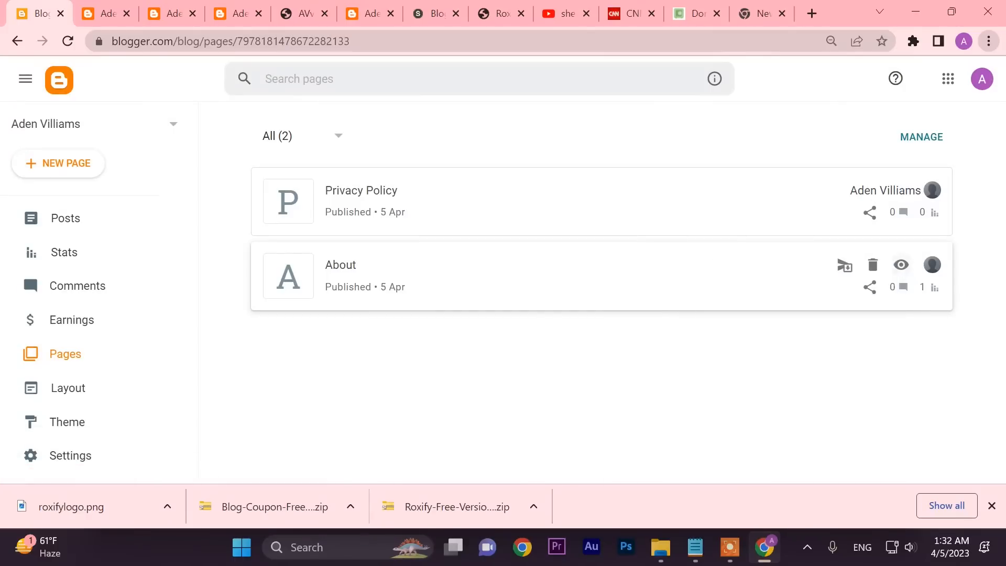
pyautogui.rightClick(901, 260)
# Copy the Privacy Policy page's link address, then go to the blog's Layout.
pyautogui.click(901, 195)
pyautogui.rightClick(901, 191)
pyautogui.click(765, 291)
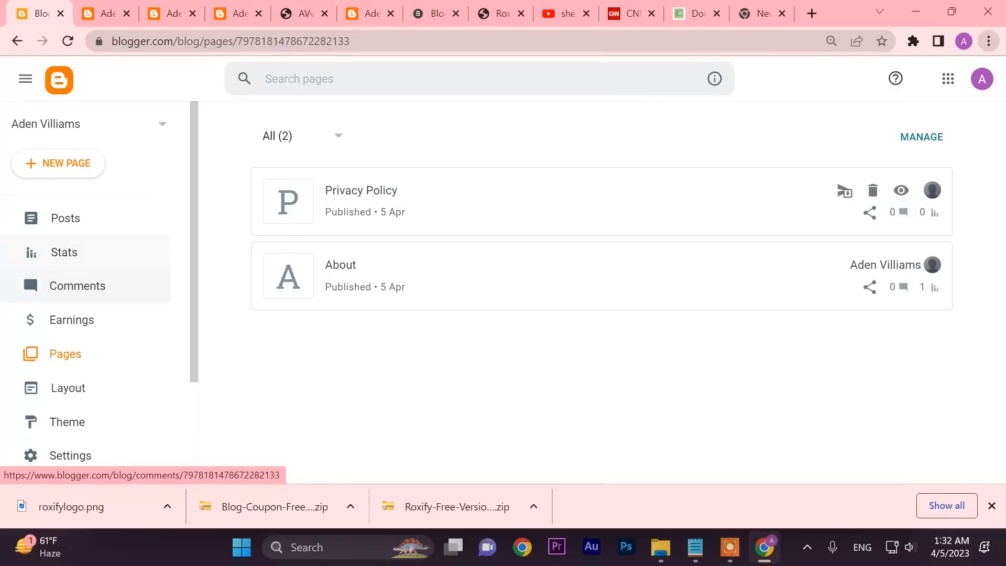
pyautogui.scroll(-3, 78, 314)
pyautogui.click(68, 250)
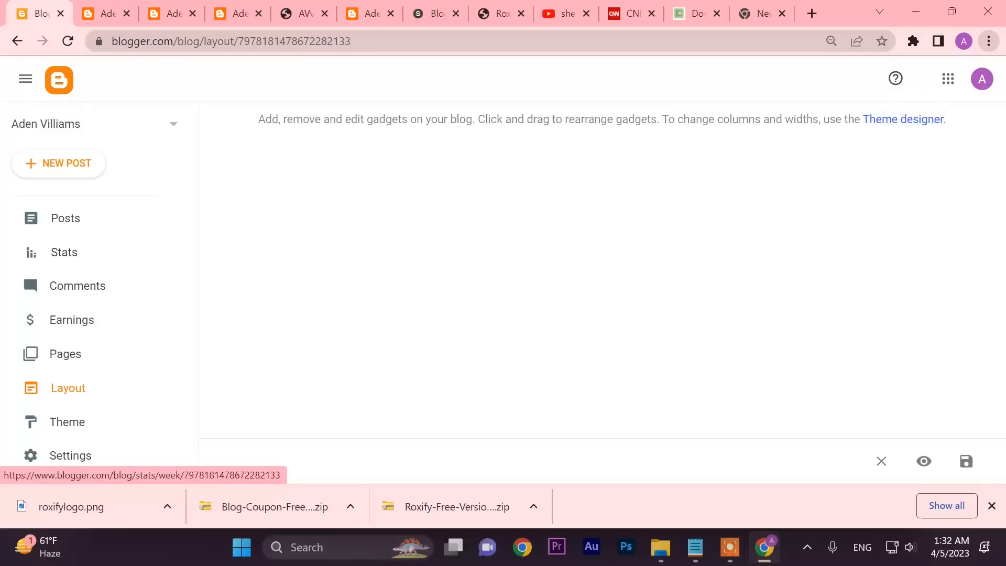
# In the Footer Menu link list, rename the RTL Version entry to Privacy Policy.
pyautogui.scroll(-10, 597, 289)
pyautogui.click(952, 396)
pyautogui.scroll(-5, 503, 262)
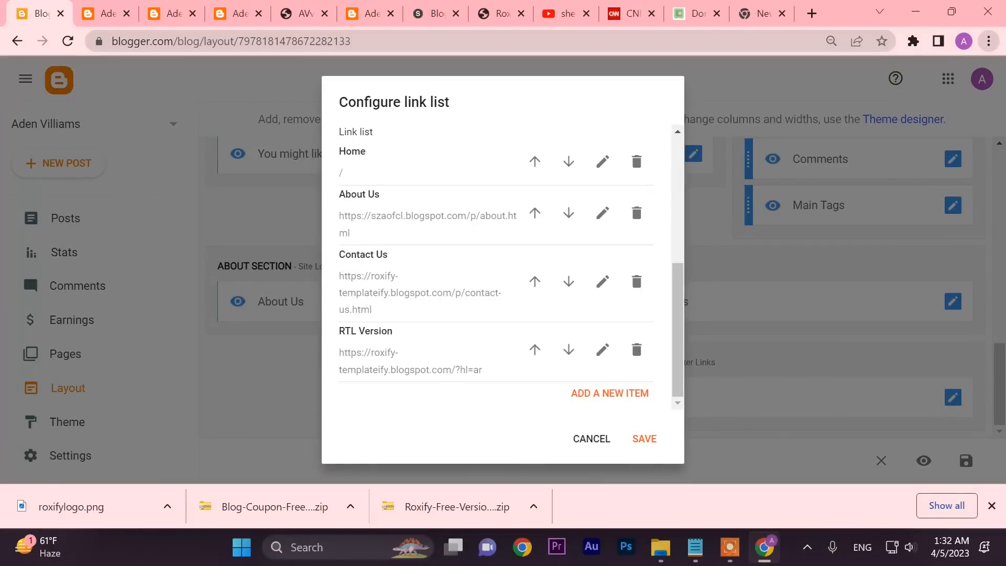
pyautogui.scroll(3, 535, 283)
pyautogui.scroll(-3, 534, 283)
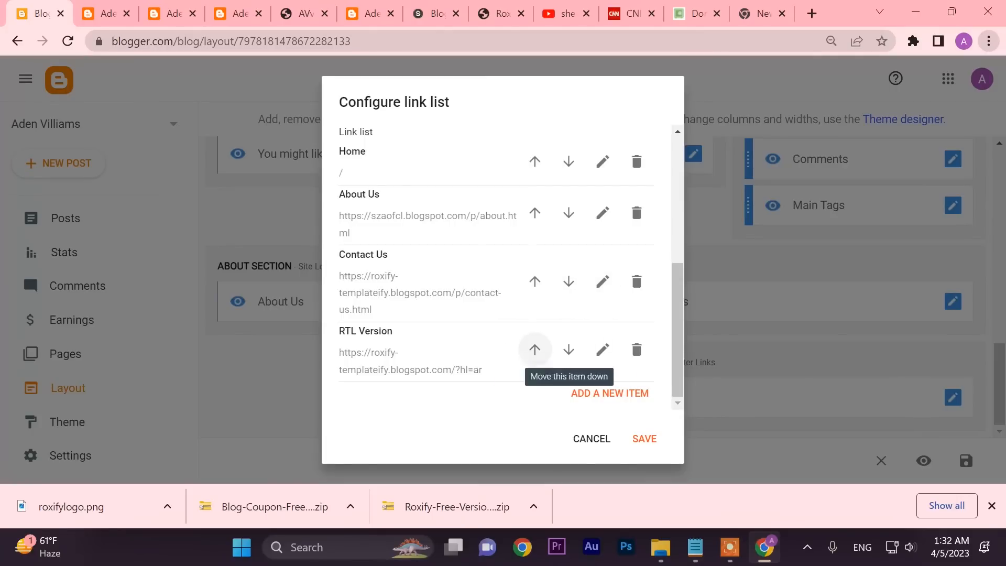
pyautogui.click(602, 350)
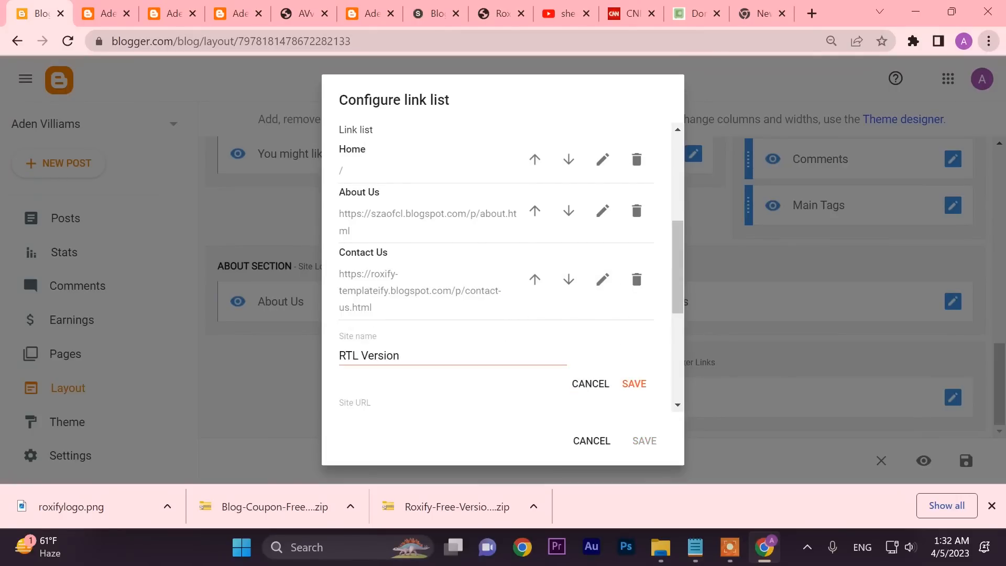
pyautogui.click(397, 356)
pyautogui.hotkey('ctrl', 'a')
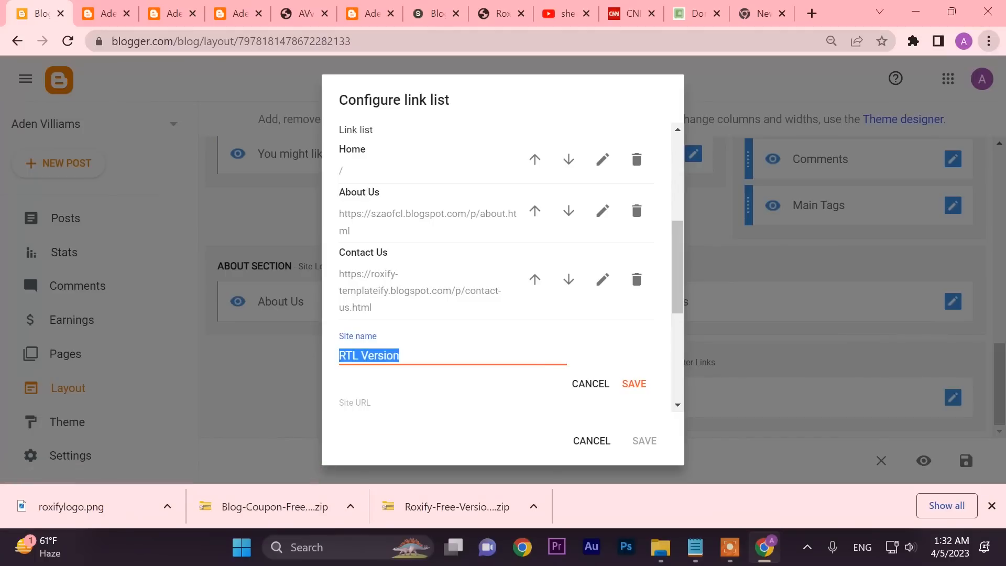
pyautogui.write('Privacy Plicy')
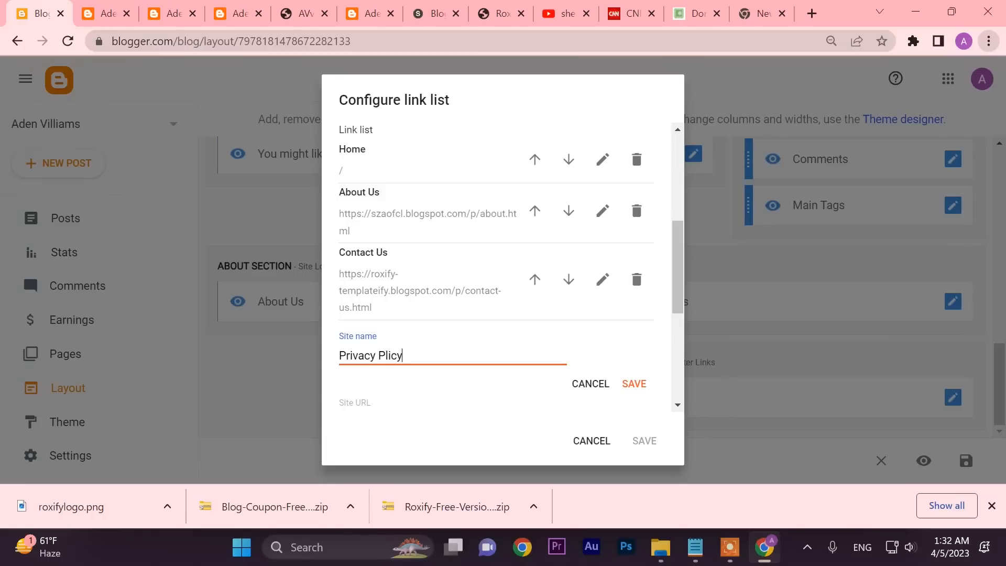
pyautogui.rightClick(388, 355)
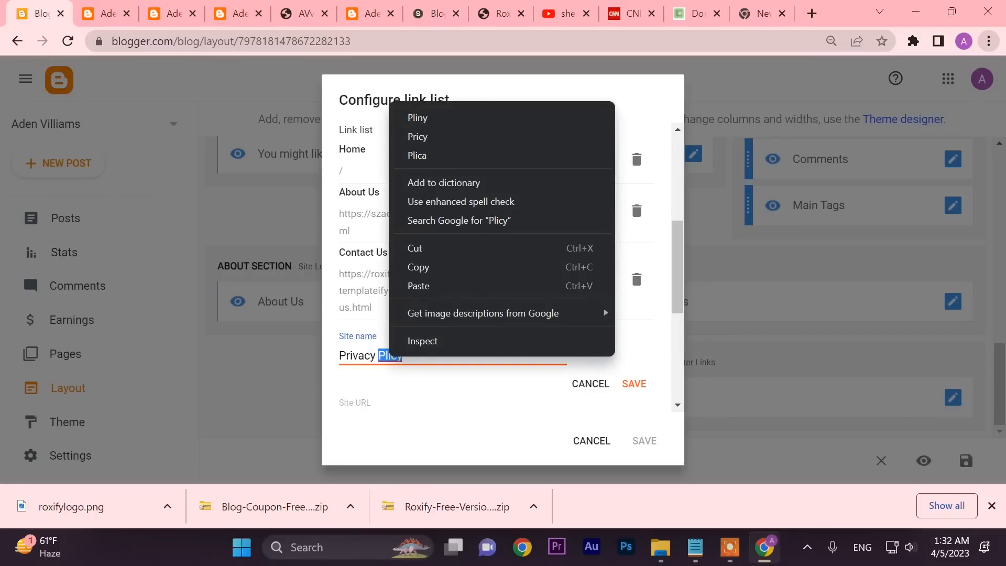
pyautogui.press('Escape')
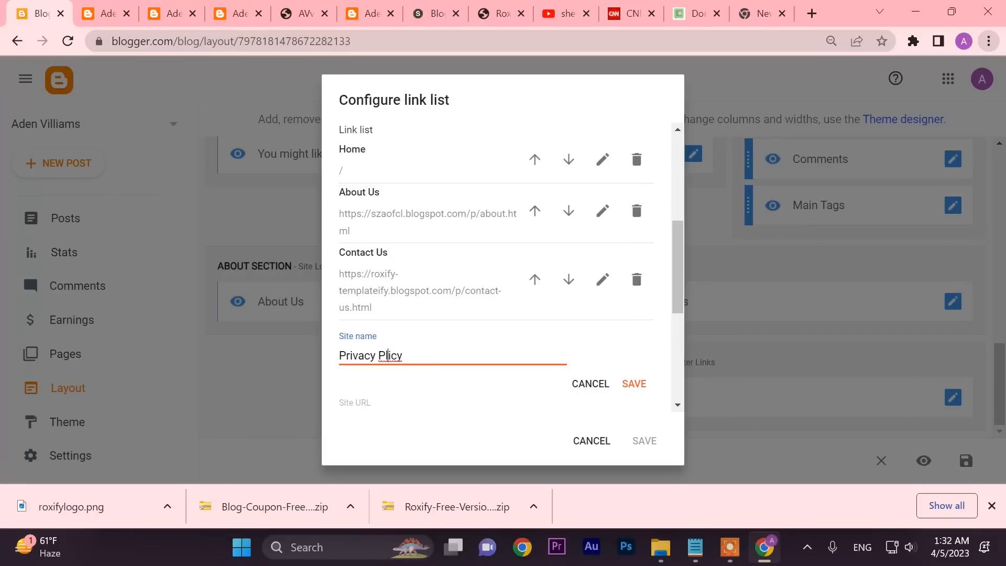
# Point the entry to the privacy-policy.html address, then save the link and the list.
pyautogui.scroll(-4, 503, 267)
pyautogui.scroll(1, 503, 267)
pyautogui.tripleClick(494, 235)
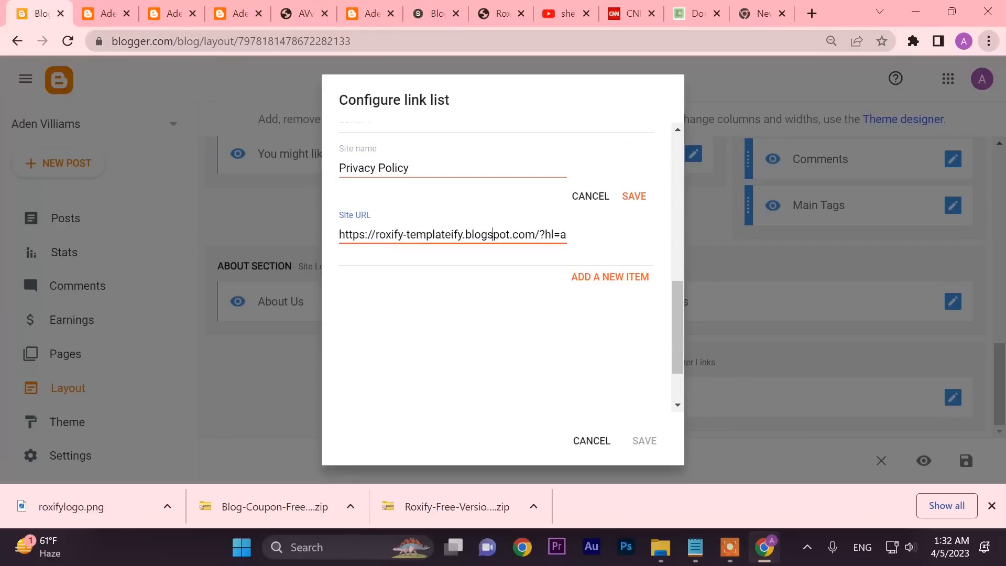
pyautogui.press('BackSpace')
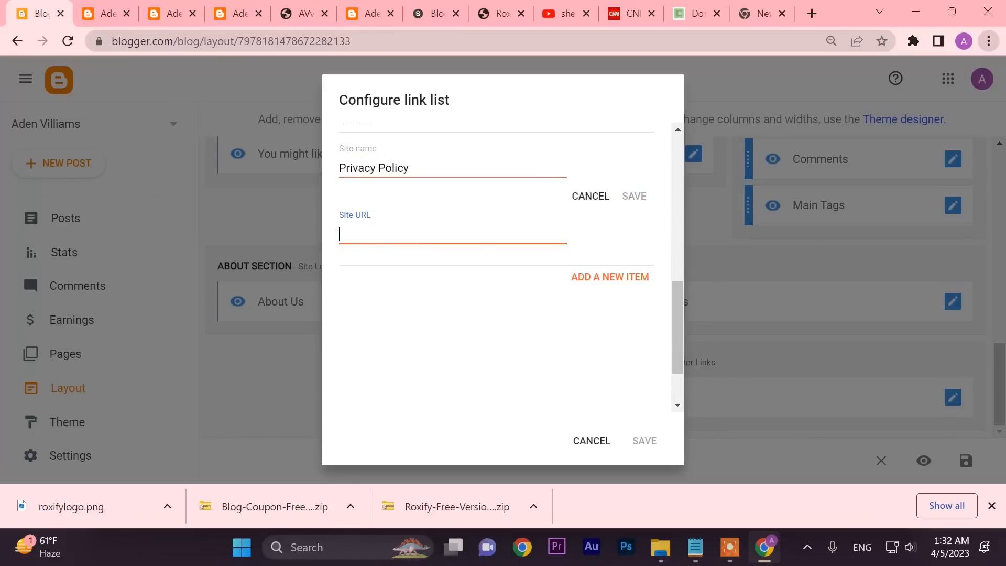
pyautogui.rightClick(479, 230)
pyautogui.click(519, 355)
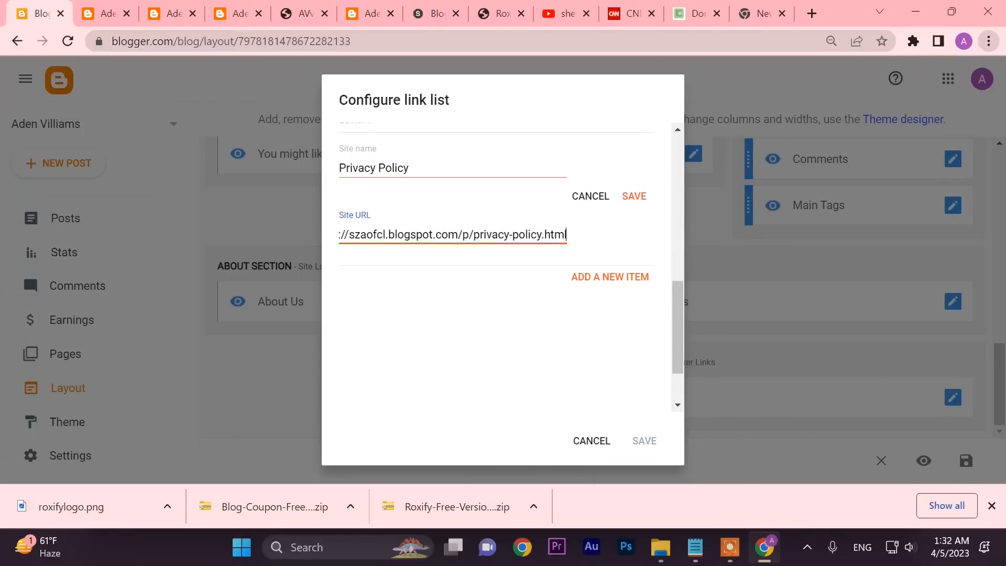
pyautogui.scroll(1, 503, 268)
pyautogui.click(634, 274)
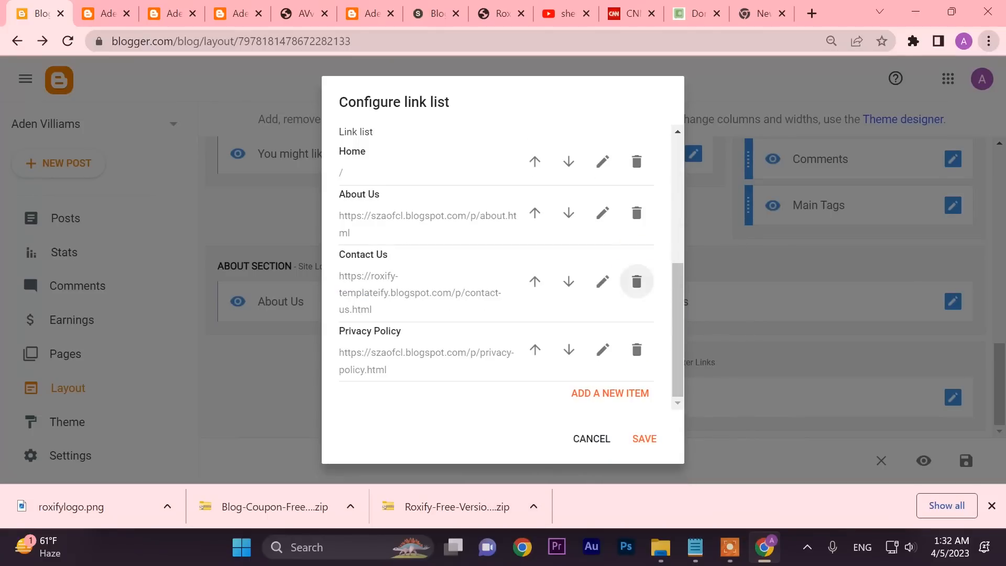
pyautogui.click(644, 441)
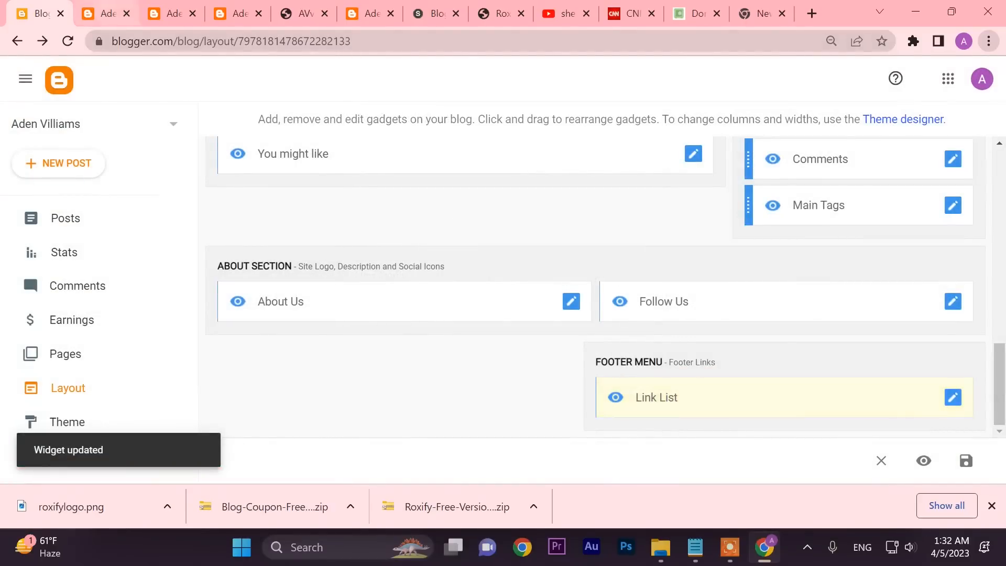
# Reload the live blog and follow the footer's Privacy Policy link.
pyautogui.click(106, 13)
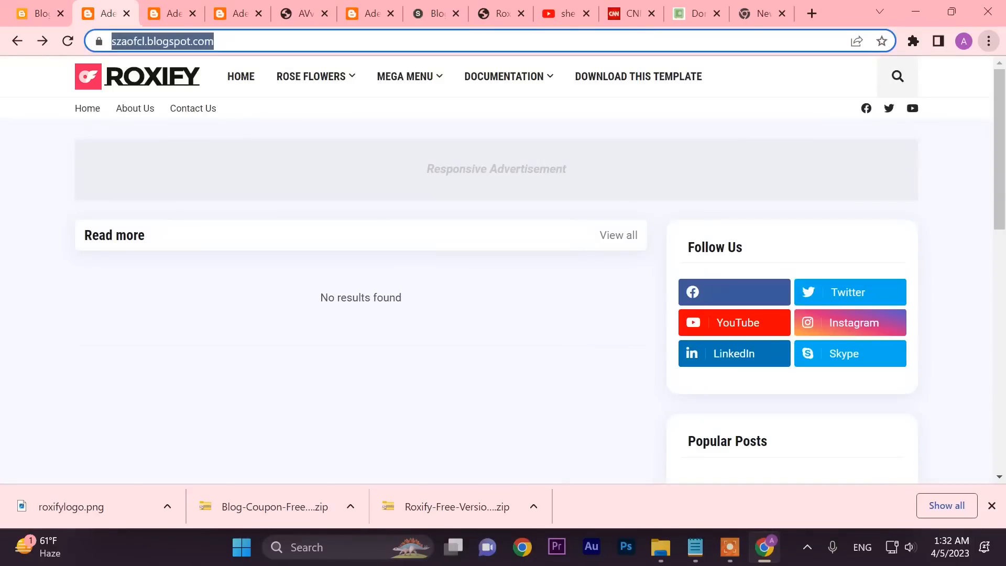
pyautogui.press('Return')
pyautogui.scroll(-12, 496, 270)
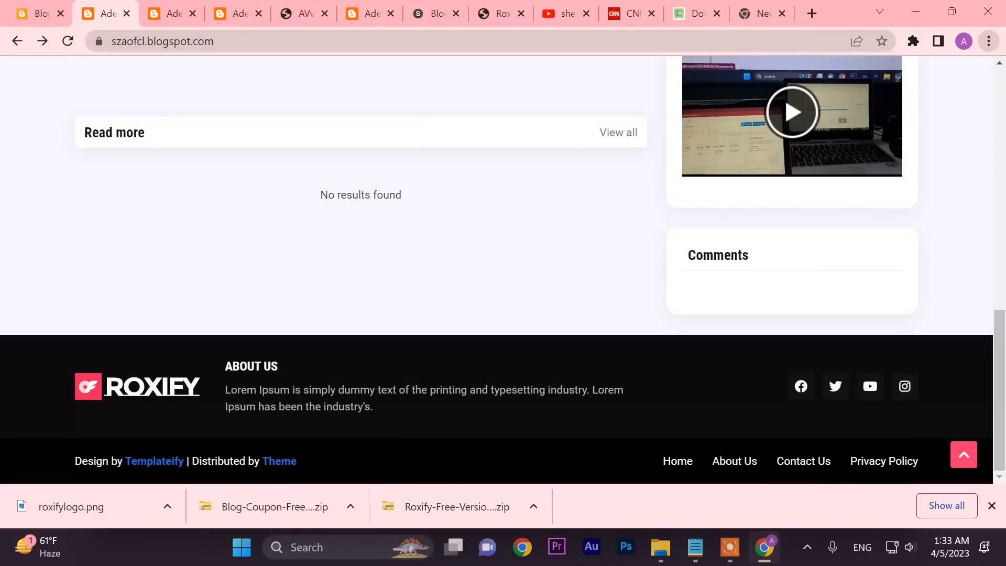
pyautogui.click(884, 461)
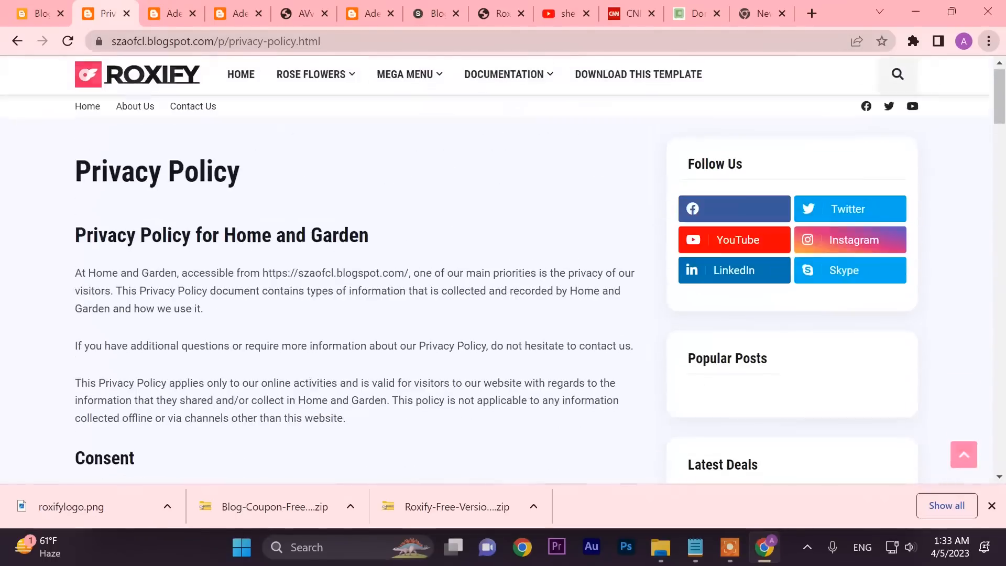
# Read through the published Privacy Policy page's text.
pyautogui.scroll(-20, 503, 262)
pyautogui.scroll(-10, 361, 262)
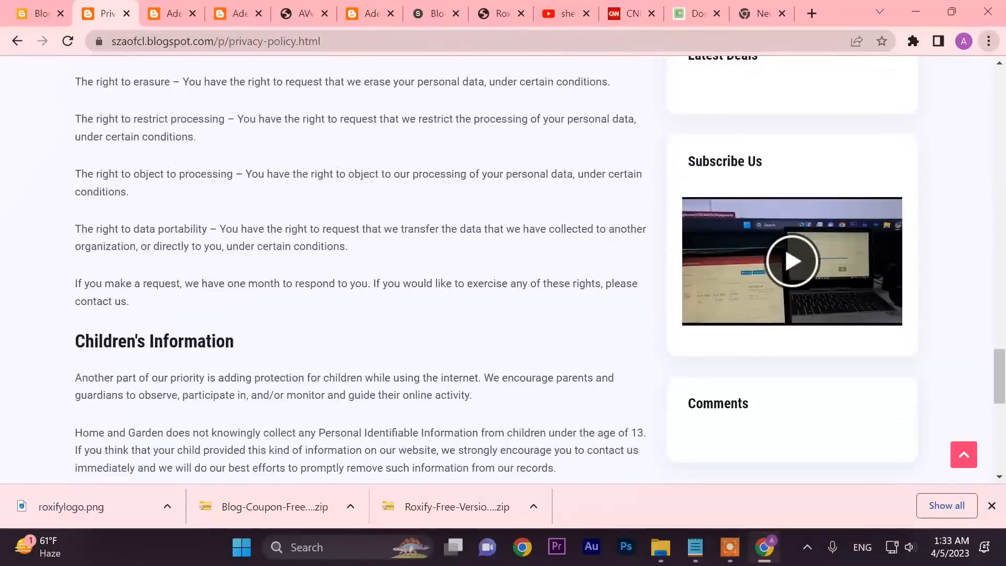
pyautogui.scroll(-5, 362, 262)
pyautogui.scroll(12, 362, 262)
pyautogui.scroll(15, 361, 262)
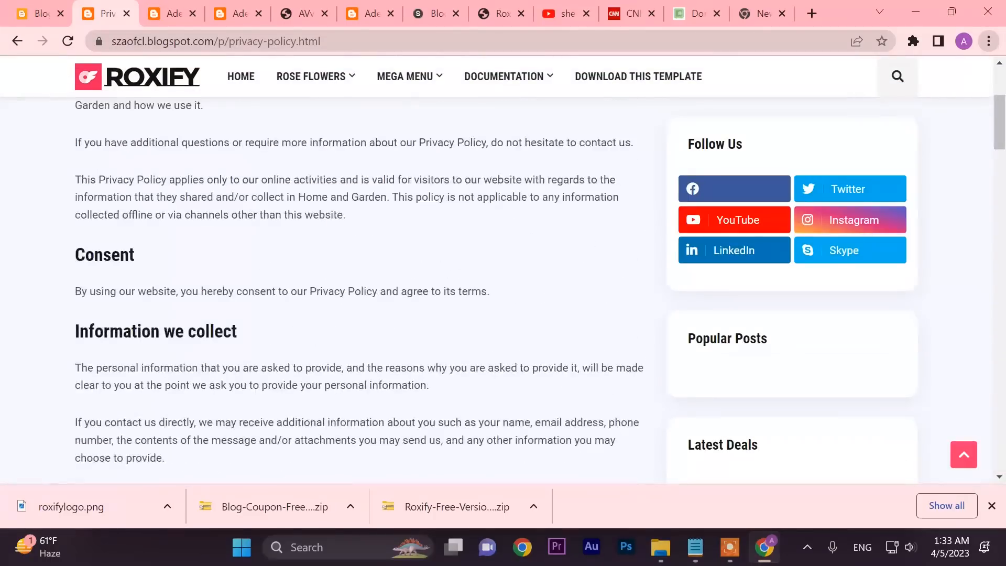
pyautogui.scroll(-10, 362, 262)
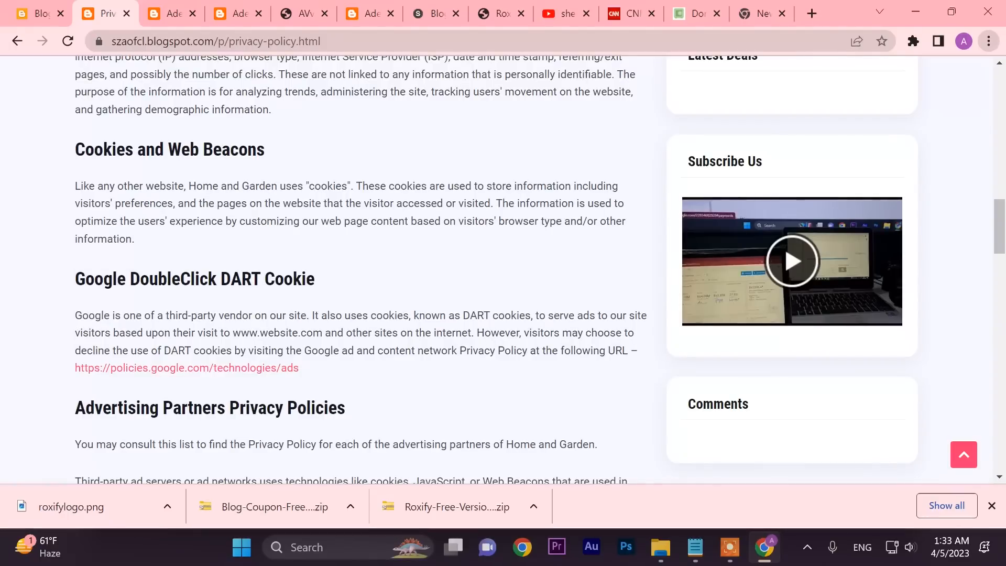
pyautogui.moveTo(58, 368); pyautogui.dragTo(136, 369)
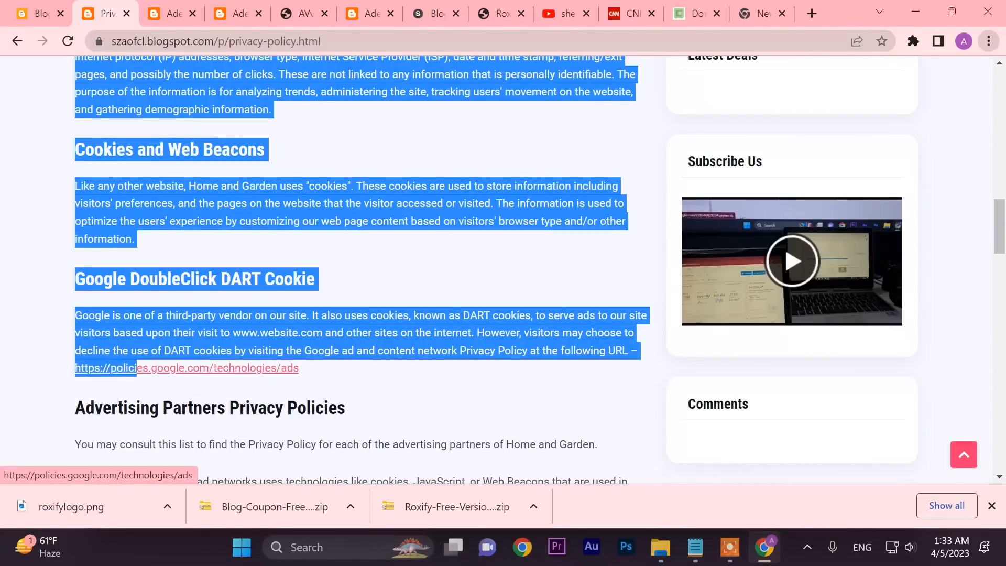
pyautogui.click(157, 387)
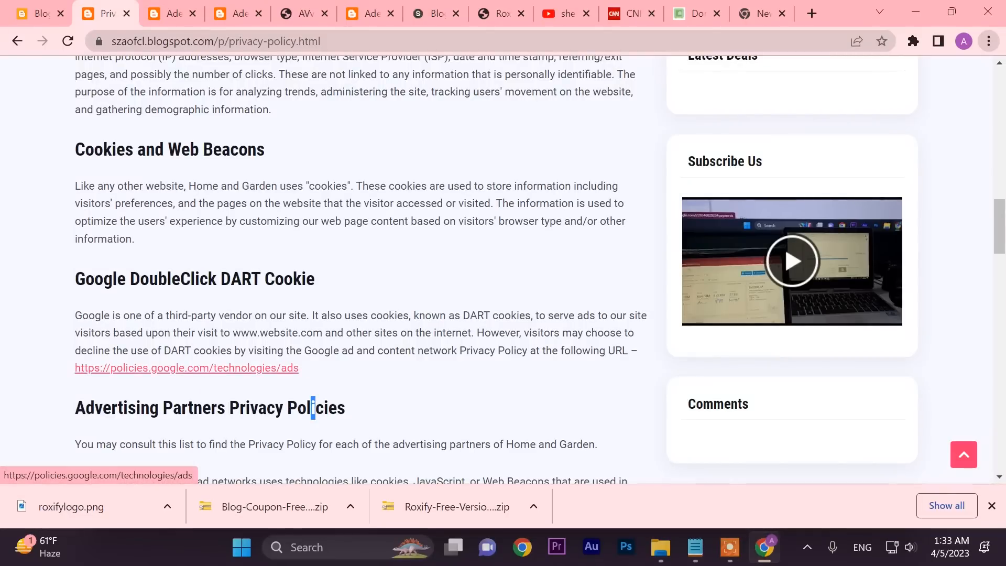
pyautogui.press('Home')
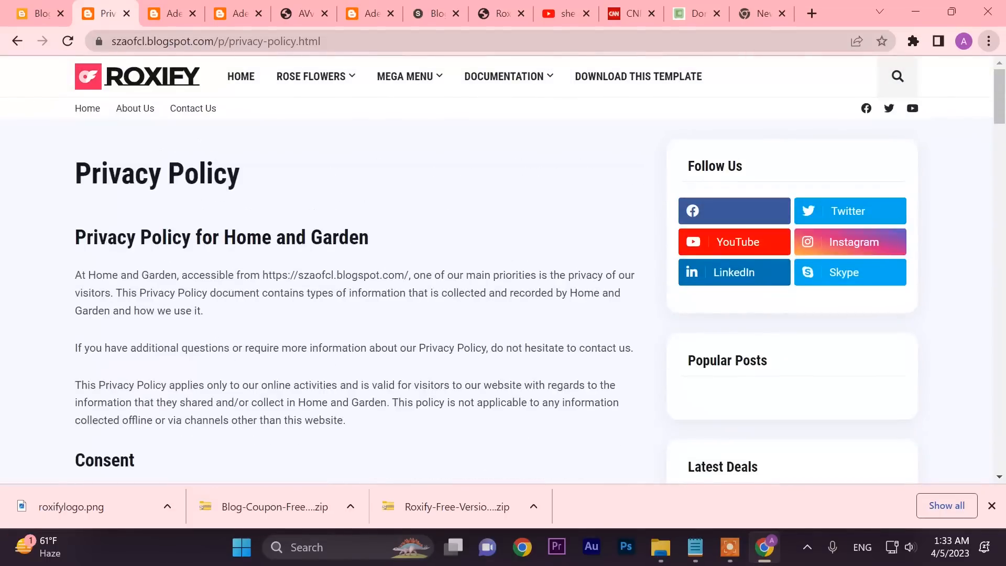
# Return to the blog homepage, then go back to Blogger's Layout editor.
pyautogui.click(87, 108)
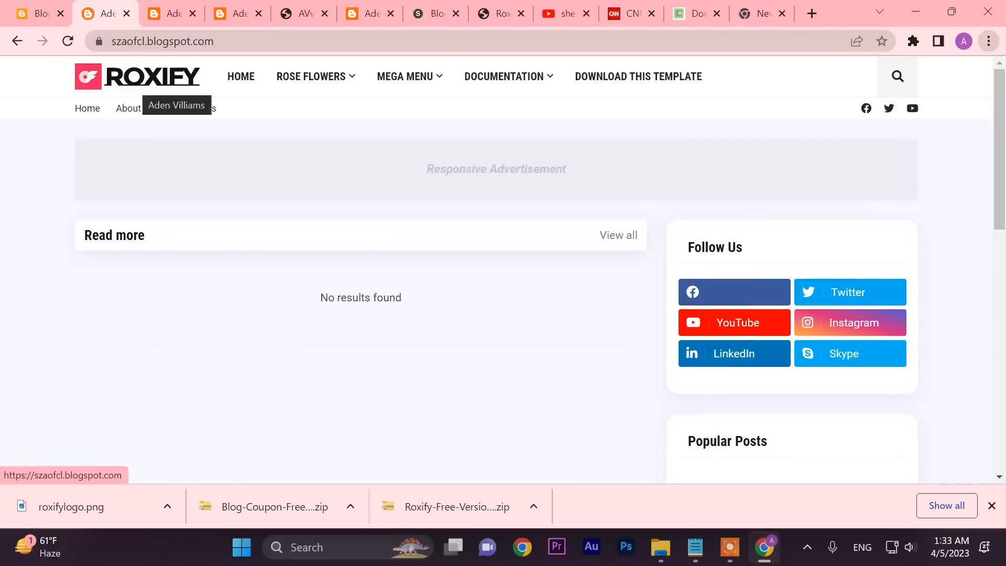
pyautogui.scroll(-9, 141, 85)
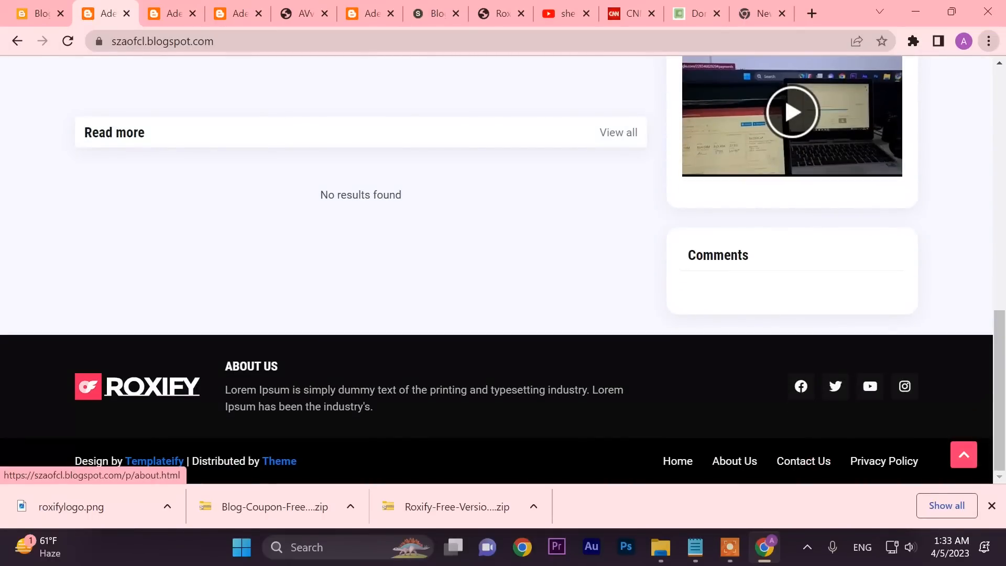
pyautogui.click(36, 14)
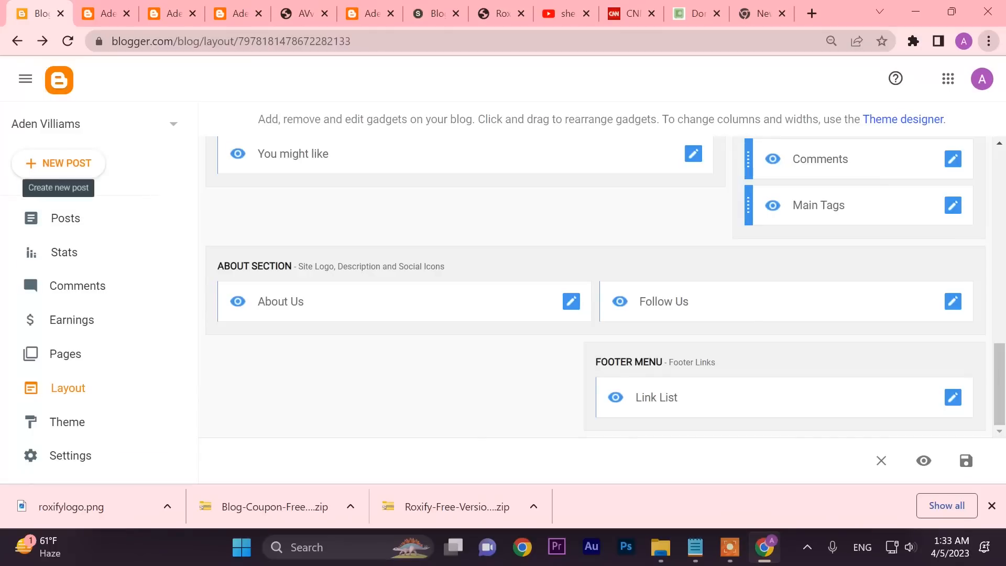
# Return to the live szaofcl.blogspot.com homepage with its Home, About Us, Contact Us and Privacy Policy footer.
pyautogui.scroll(-3, 78, 235)
pyautogui.scroll(3, 78, 309)
pyautogui.scroll(-3, 79, 288)
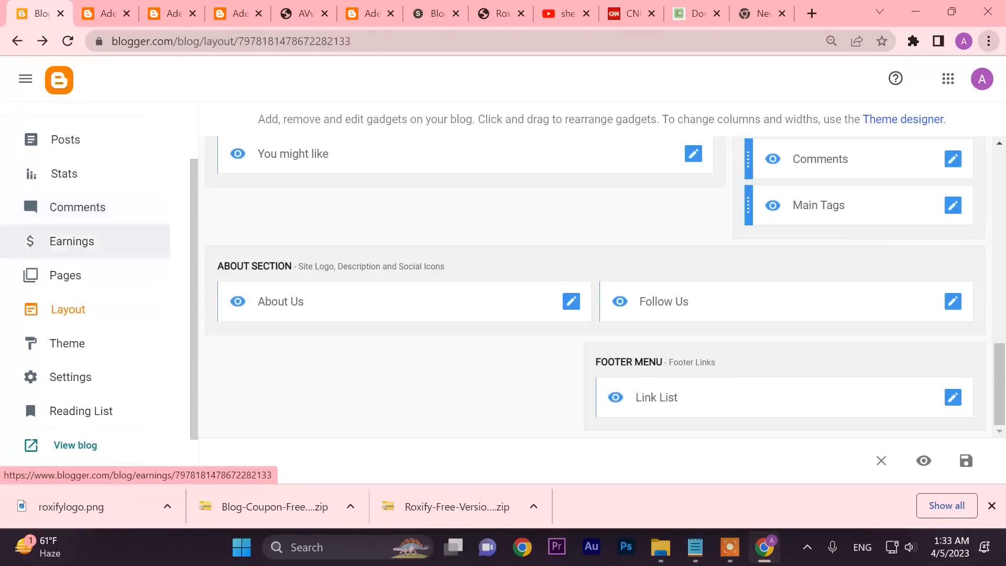
pyautogui.scroll(3, 79, 288)
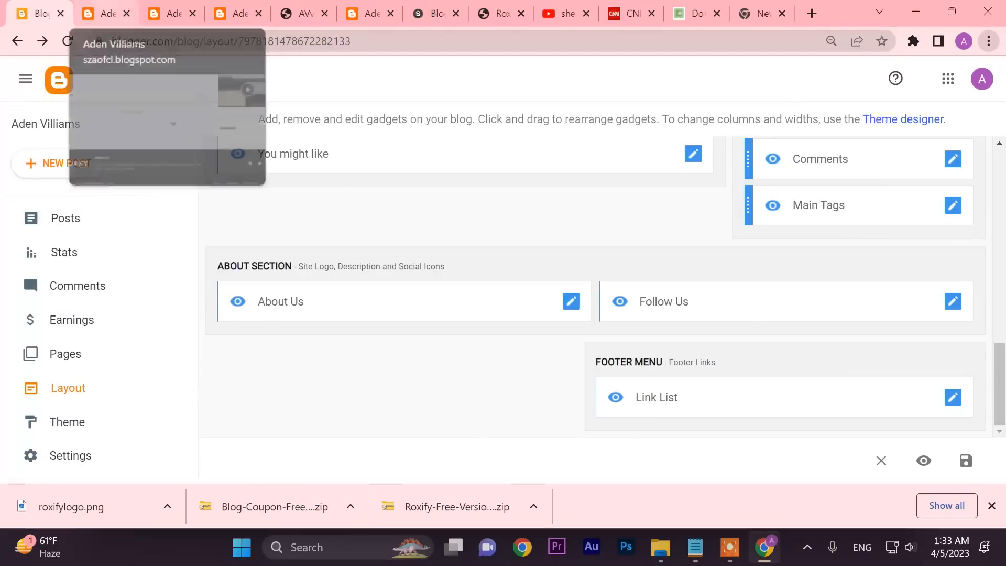
pyautogui.click(105, 14)
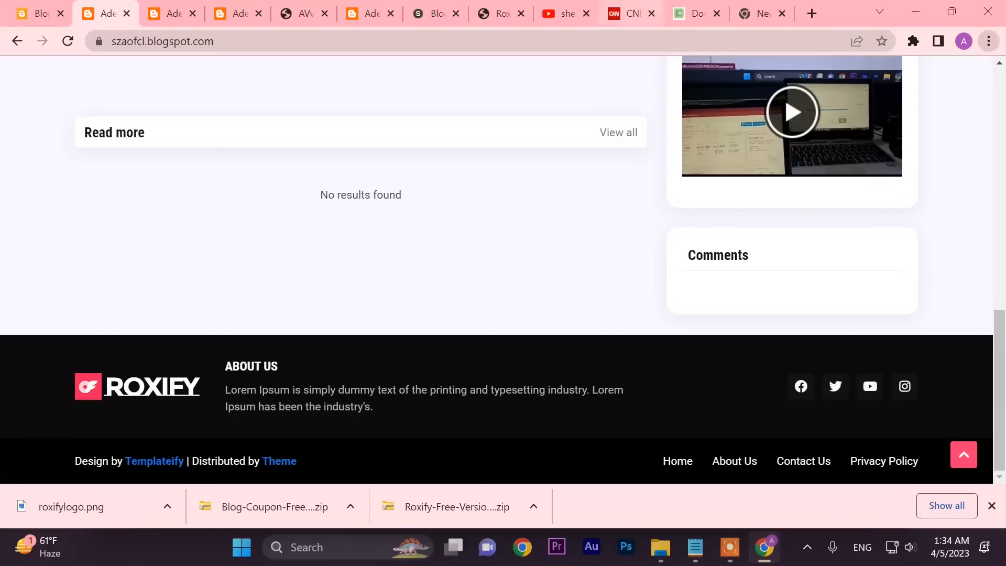
# Browse the Privacy Policy Generator site's Resources for disclaimer guides.
pyautogui.click(691, 13)
pyautogui.moveTo(894, 88)
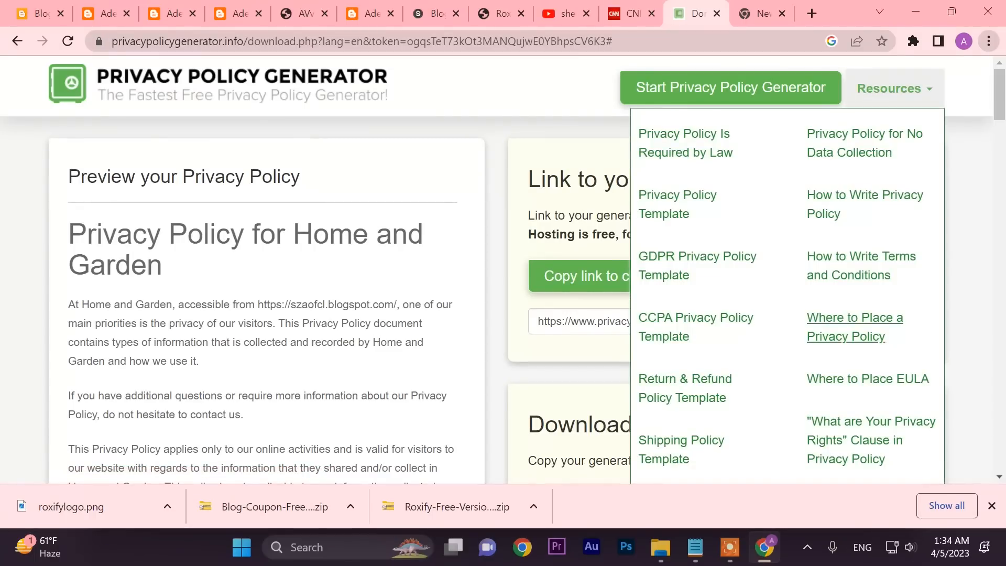
pyautogui.scroll(-10, 849, 314)
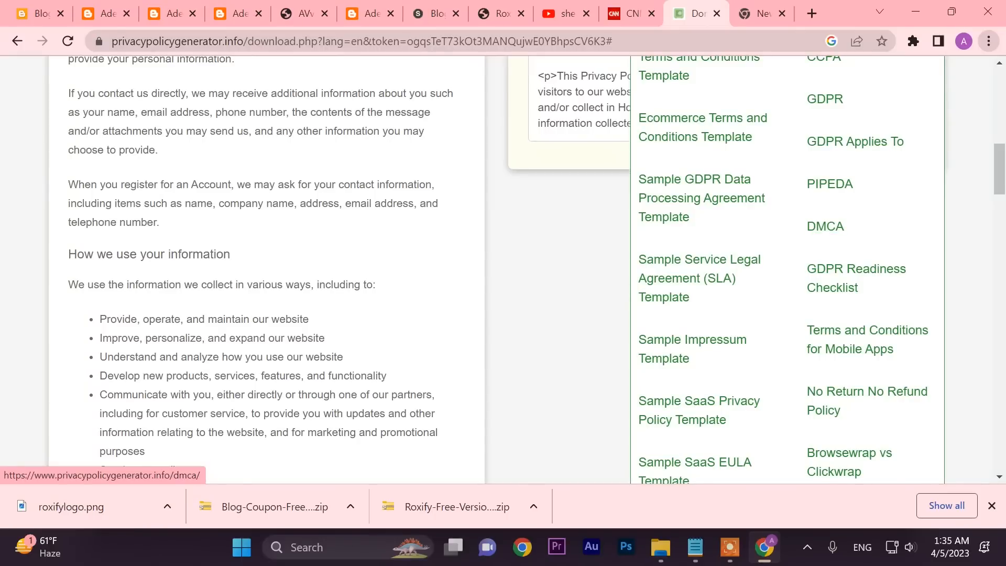
pyautogui.scroll(-10, 825, 227)
pyautogui.scroll(-10, 839, 272)
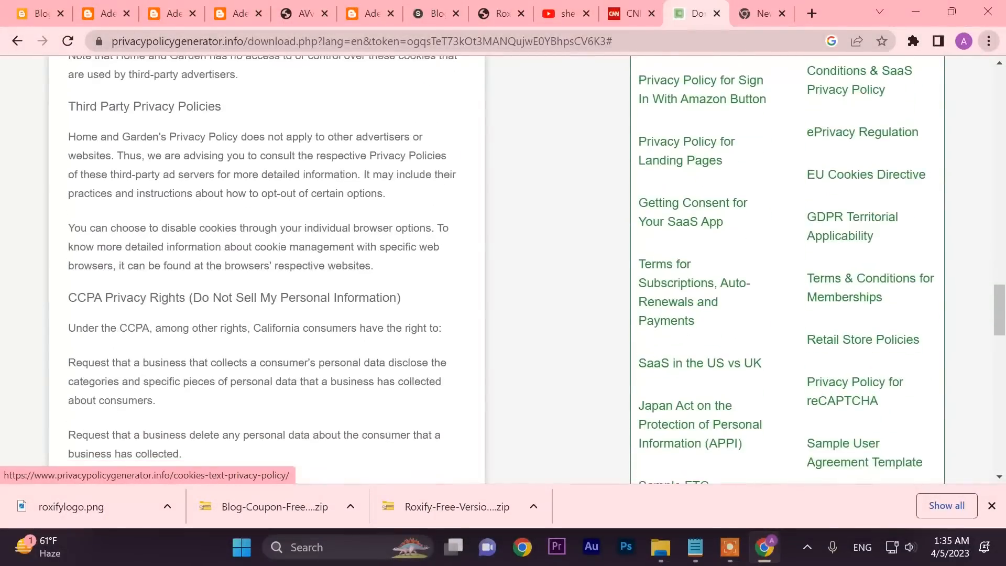
pyautogui.scroll(-6, 838, 272)
pyautogui.scroll(-9, 844, 314)
pyautogui.scroll(16, 844, 315)
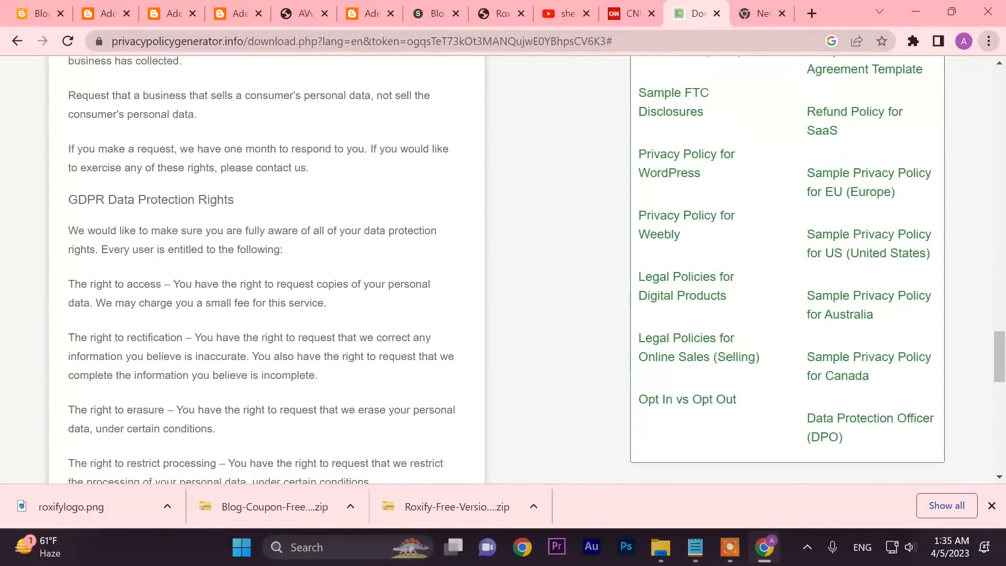
pyautogui.scroll(15, 843, 314)
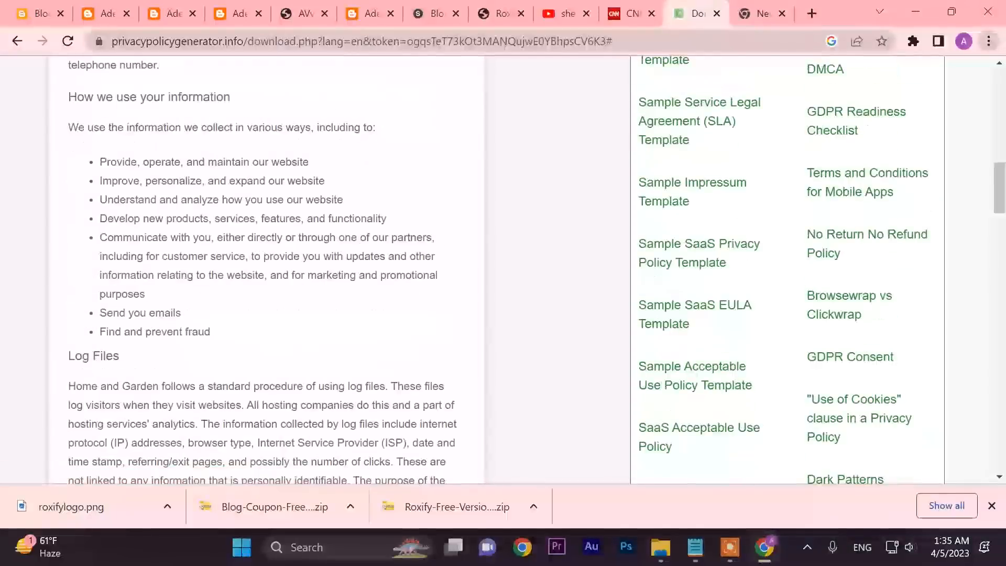
pyautogui.scroll(5, 844, 314)
pyautogui.scroll(6, 843, 314)
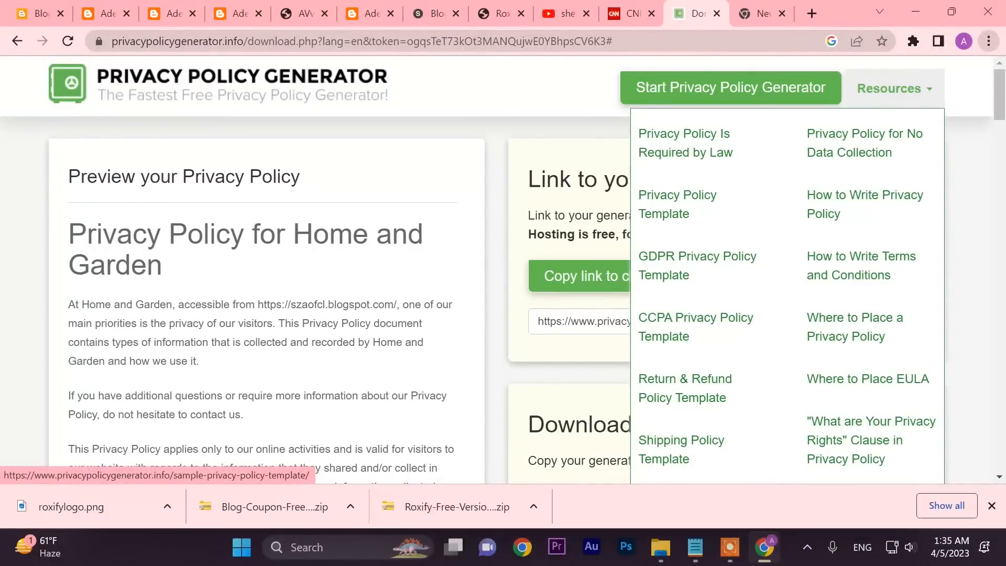
pyautogui.scroll(-5, 692, 256)
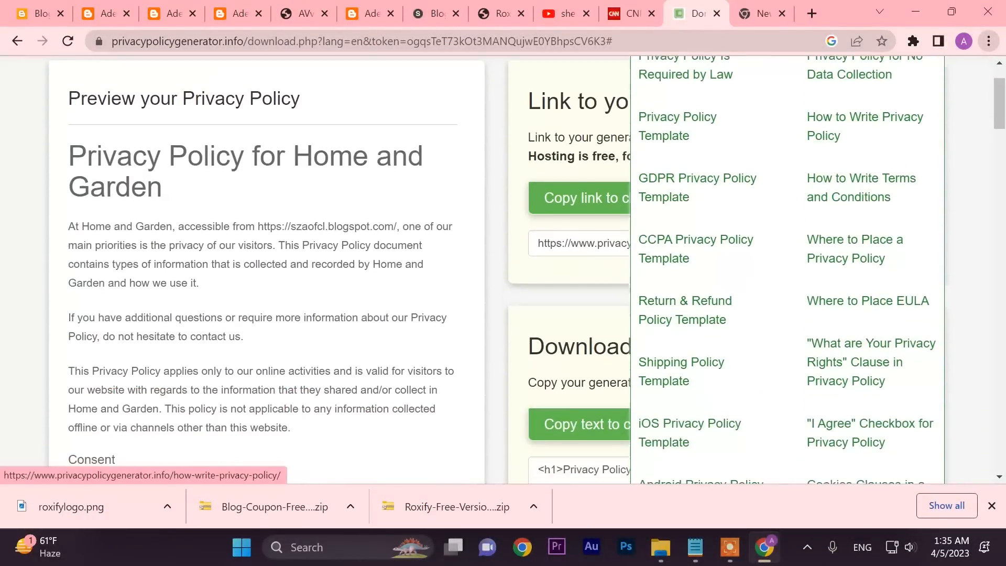
pyautogui.scroll(-3, 692, 256)
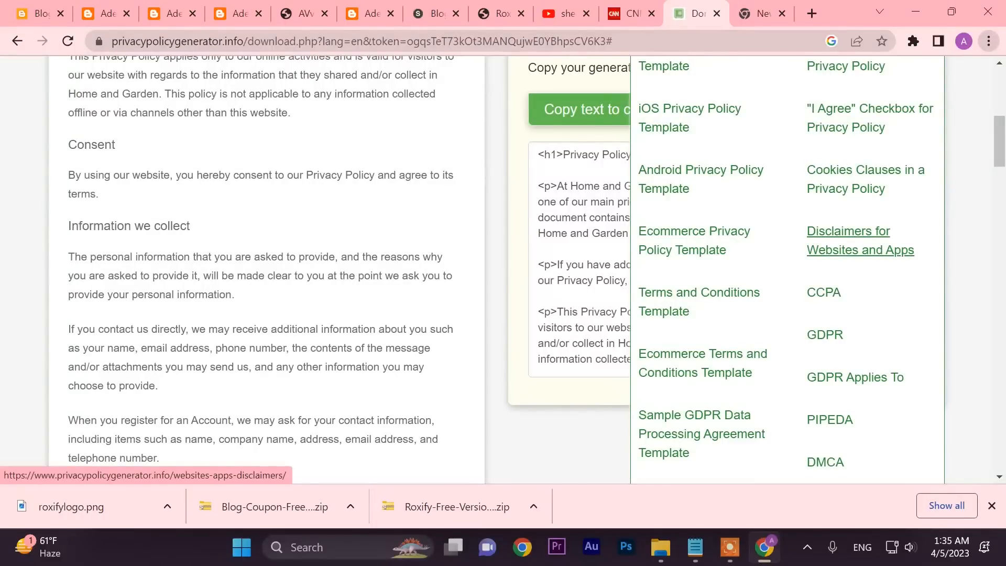
# Read the Disclaimers for Websites and Apps article, including its affiliate-disclaimer examples.
pyautogui.click(860, 241)
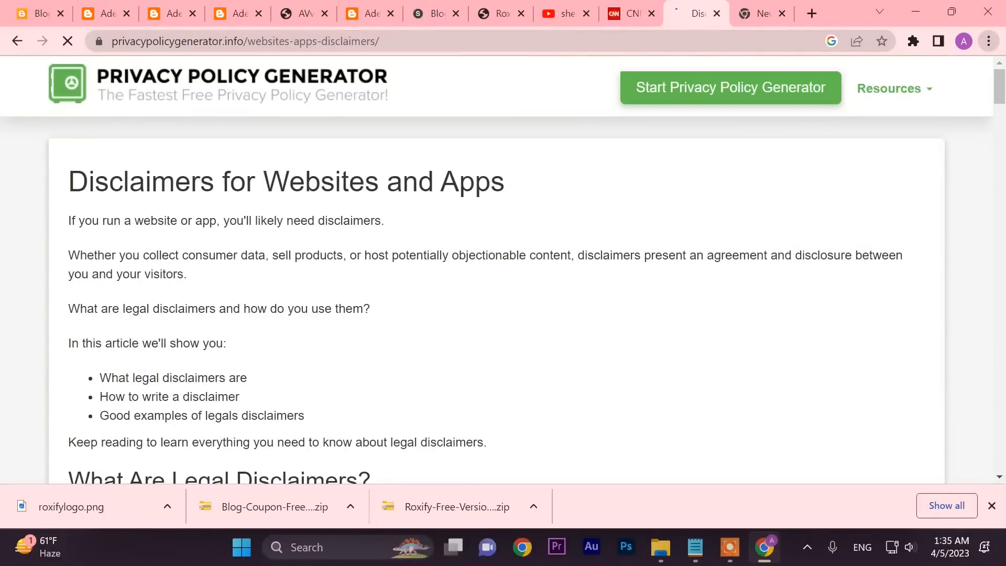
pyautogui.scroll(-15, 498, 293)
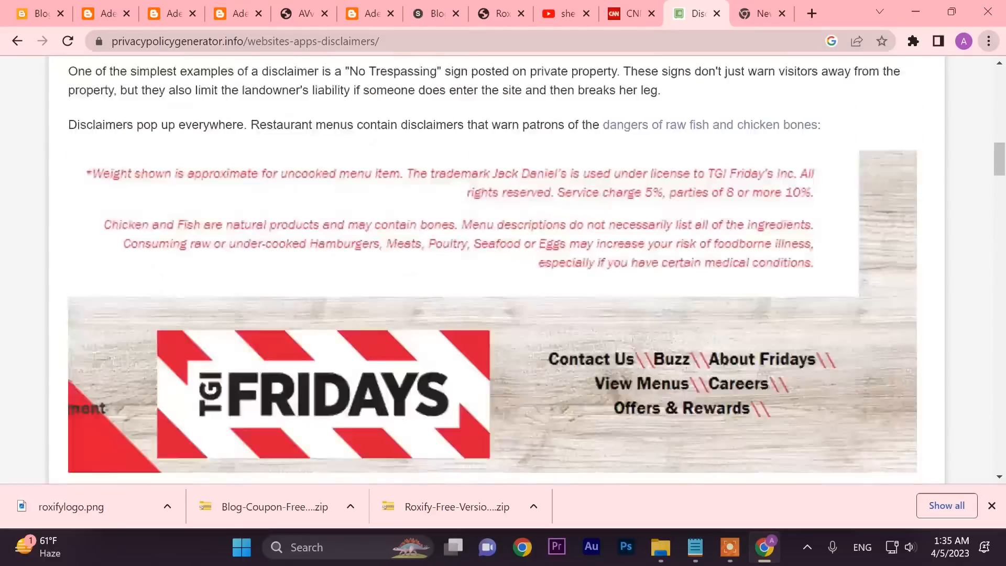
pyautogui.scroll(15, 498, 267)
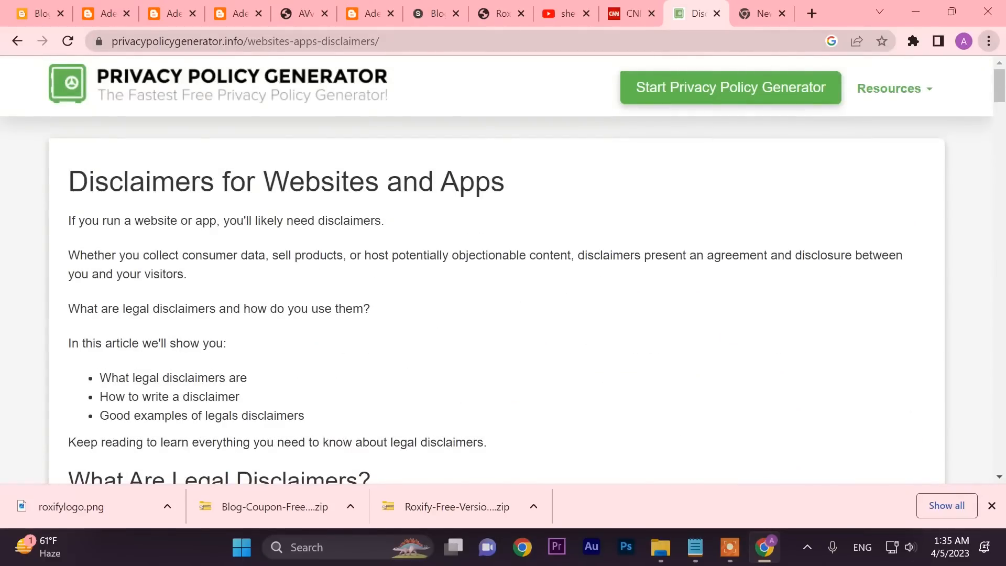
pyautogui.scroll(-20, 498, 268)
pyautogui.scroll(-15, 498, 268)
pyautogui.scroll(3, 498, 267)
pyautogui.scroll(-6, 498, 267)
pyautogui.scroll(-15, 498, 267)
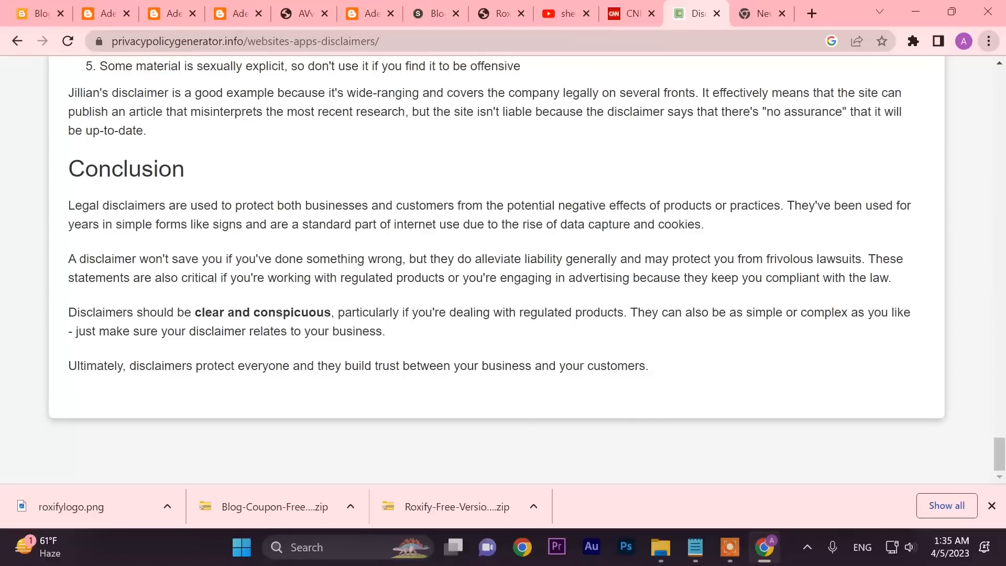
pyautogui.scroll(14, 497, 267)
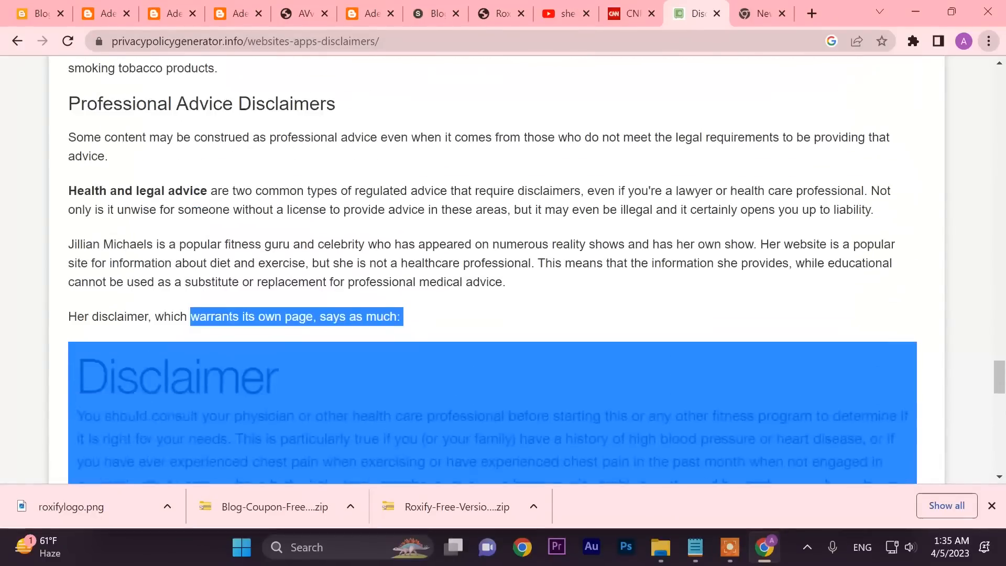
pyautogui.scroll(-3, 498, 267)
pyautogui.scroll(10, 498, 267)
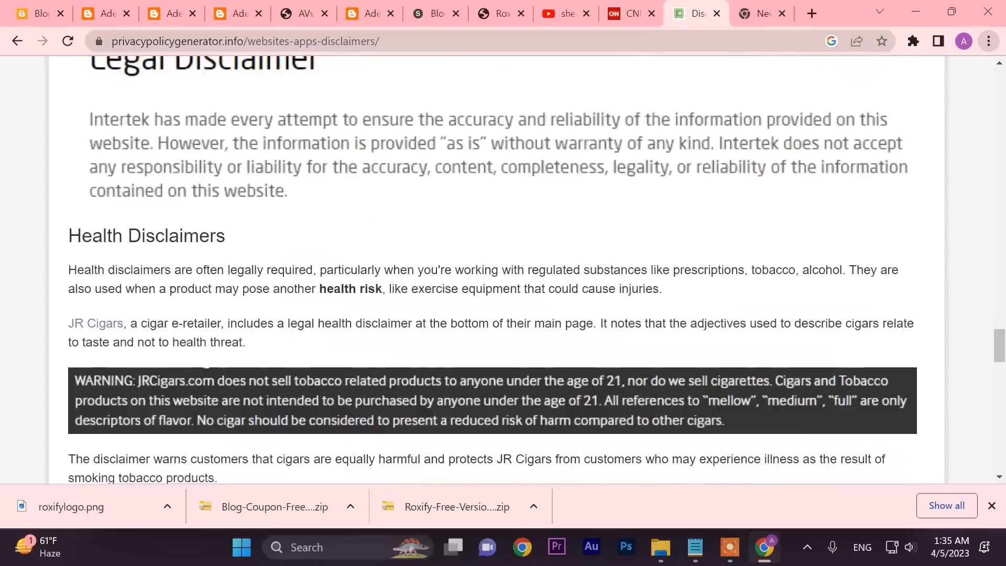
pyautogui.hotkey('ctrl', 'l')
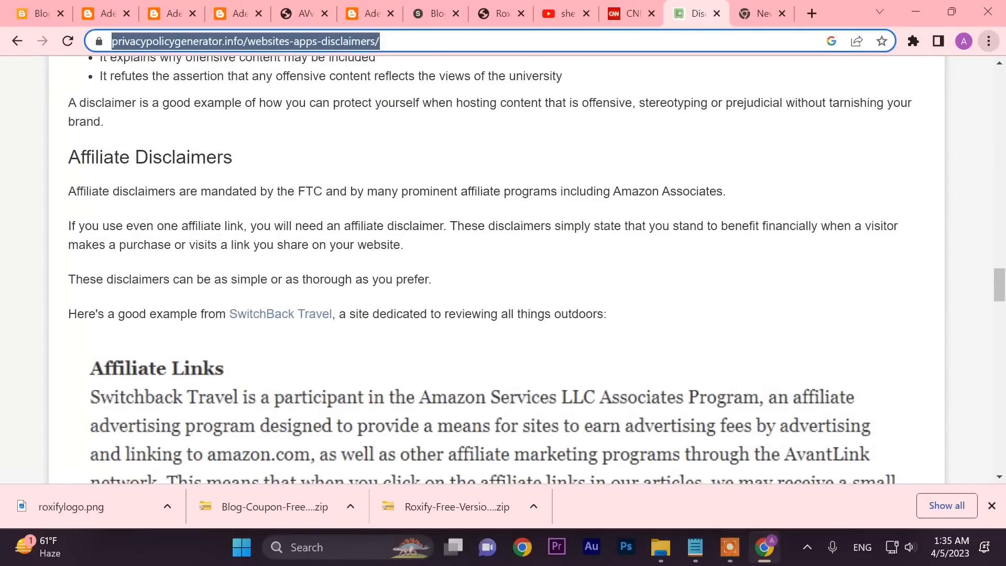
# Search 'disclaimer', open Disclaimer Generator, and enter Home and Garden with its website name and URL.
pyautogui.write('disc')
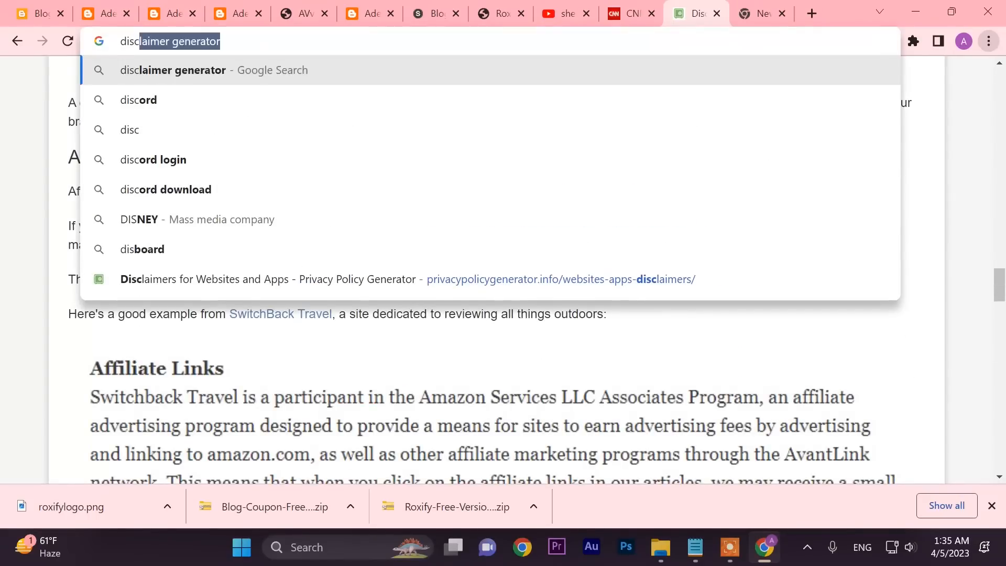
pyautogui.write('laimer')
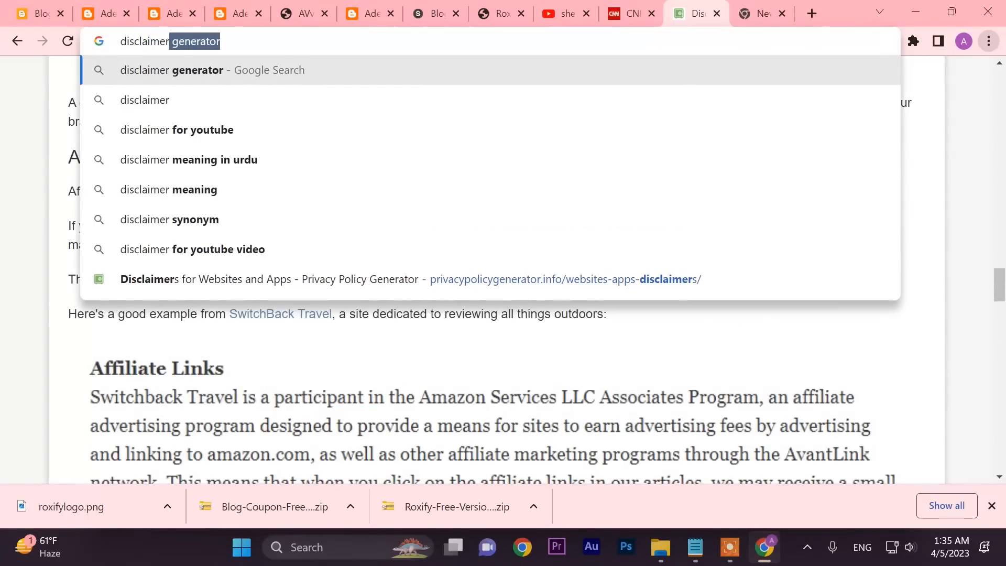
pyautogui.press('Return')
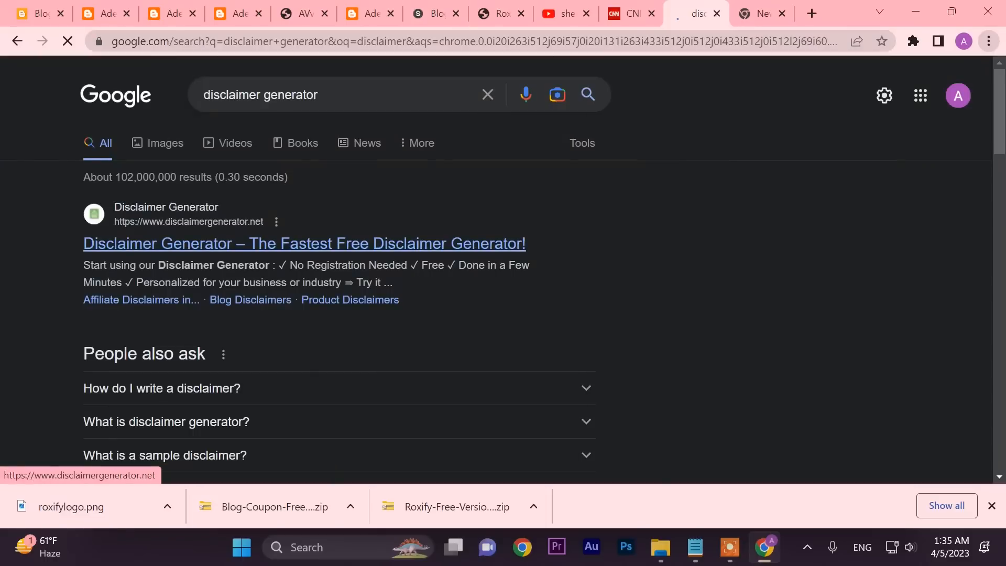
pyautogui.click(258, 241)
pyautogui.click(803, 268)
pyautogui.click(813, 305)
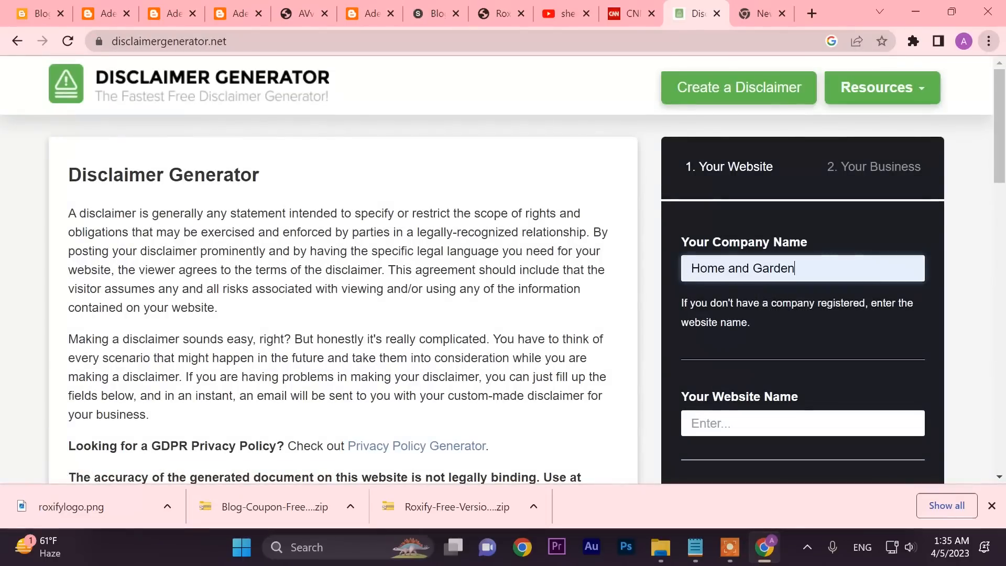
pyautogui.click(803, 424)
pyautogui.click(813, 460)
pyautogui.scroll(-4, 813, 461)
pyautogui.click(807, 209)
pyautogui.click(817, 246)
pyautogui.click(807, 312)
# Set the country to India, state to Punjab, and fill in the contact e-mail.
pyautogui.scroll(3, 806, 311)
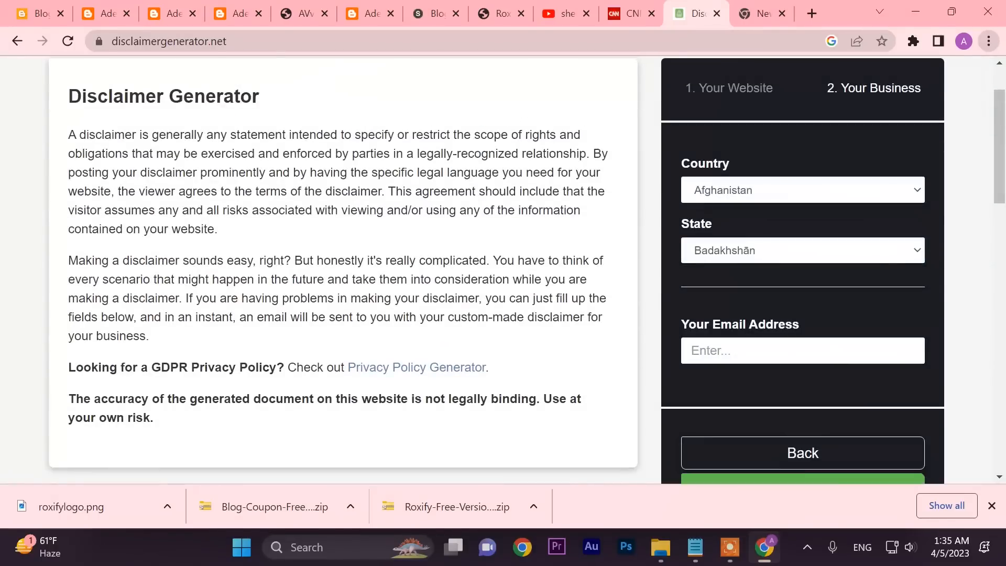
pyautogui.click(802, 191)
pyautogui.write('in')
pyautogui.press('Return')
pyautogui.click(802, 251)
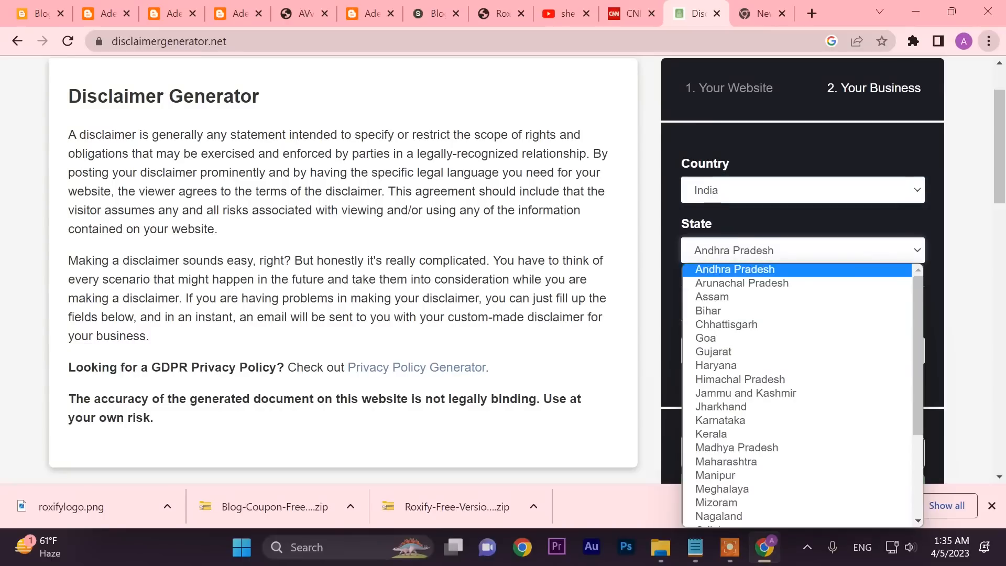
pyautogui.write('pu')
pyautogui.press('Return')
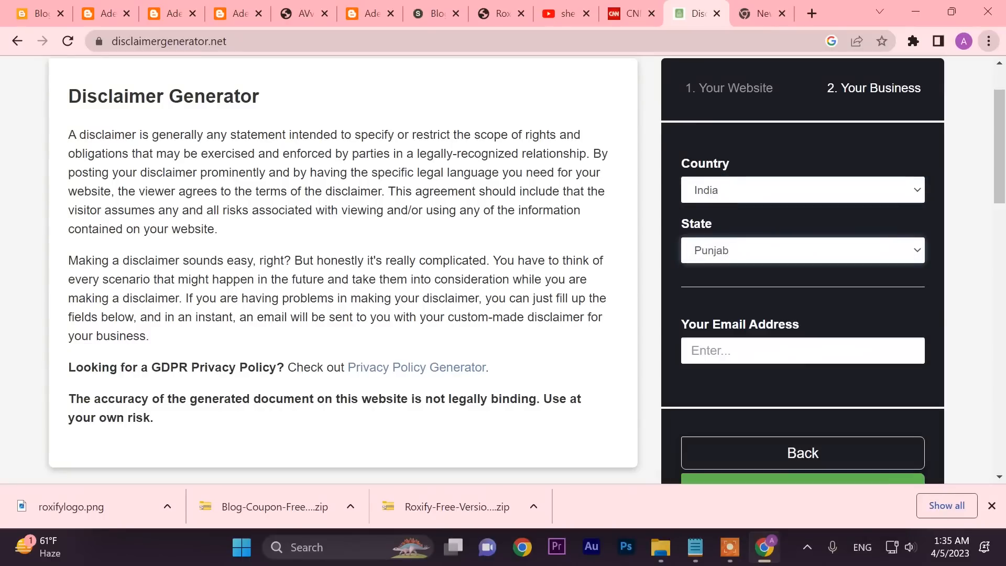
pyautogui.click(803, 350)
pyautogui.click(833, 388)
# Review the completed form and generate the disclaimer.
pyautogui.scroll(-1, 833, 388)
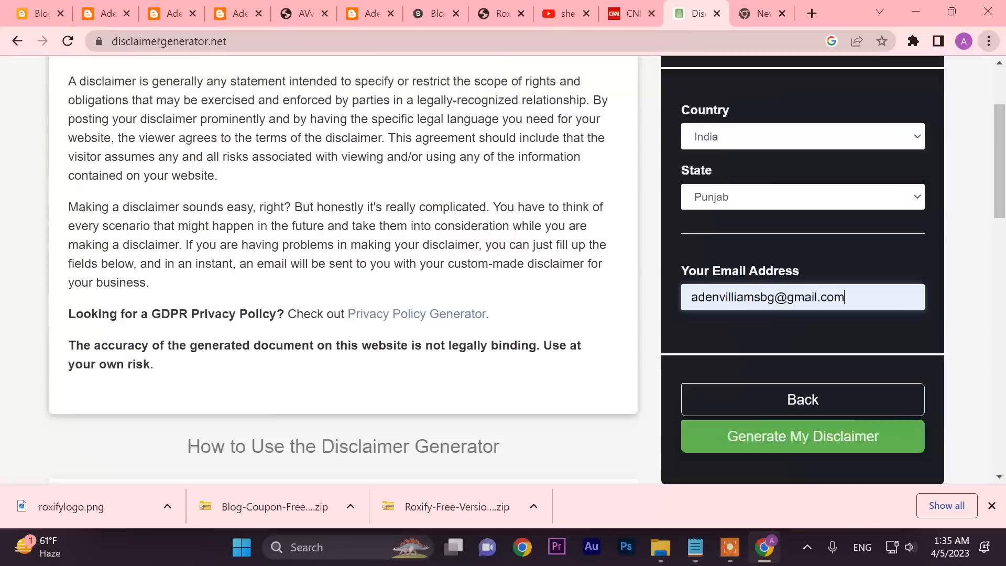
pyautogui.scroll(2, 503, 270)
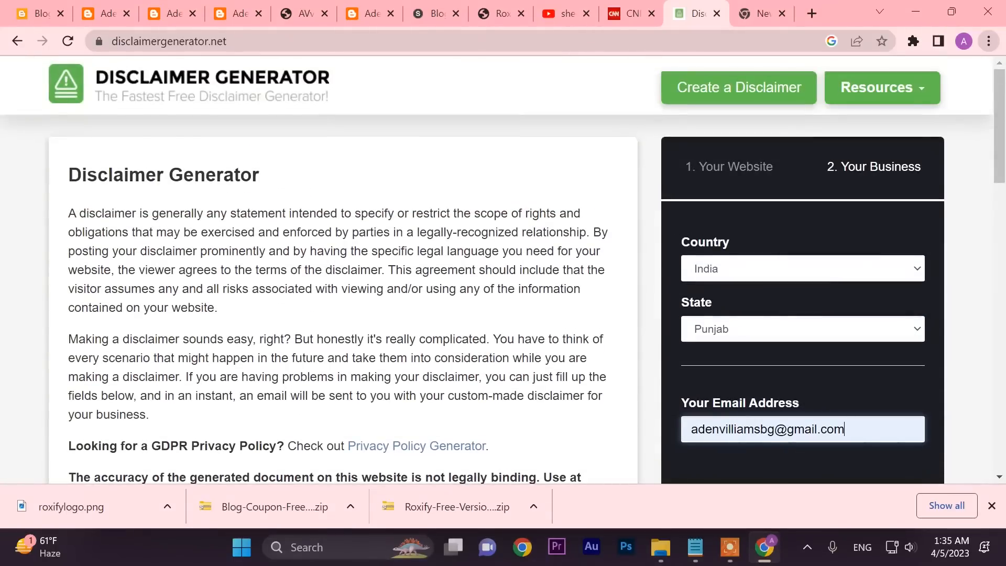
pyautogui.scroll(-2, 503, 269)
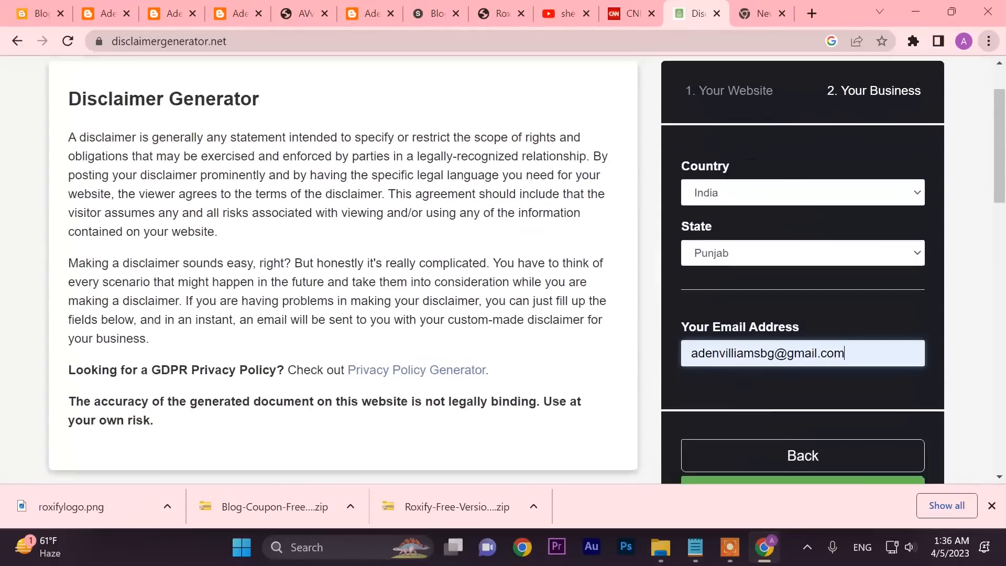
pyautogui.scroll(-1, 503, 270)
pyautogui.scroll(3, 502, 270)
pyautogui.scroll(-7, 503, 270)
pyautogui.scroll(3, 503, 270)
pyautogui.press('Return')
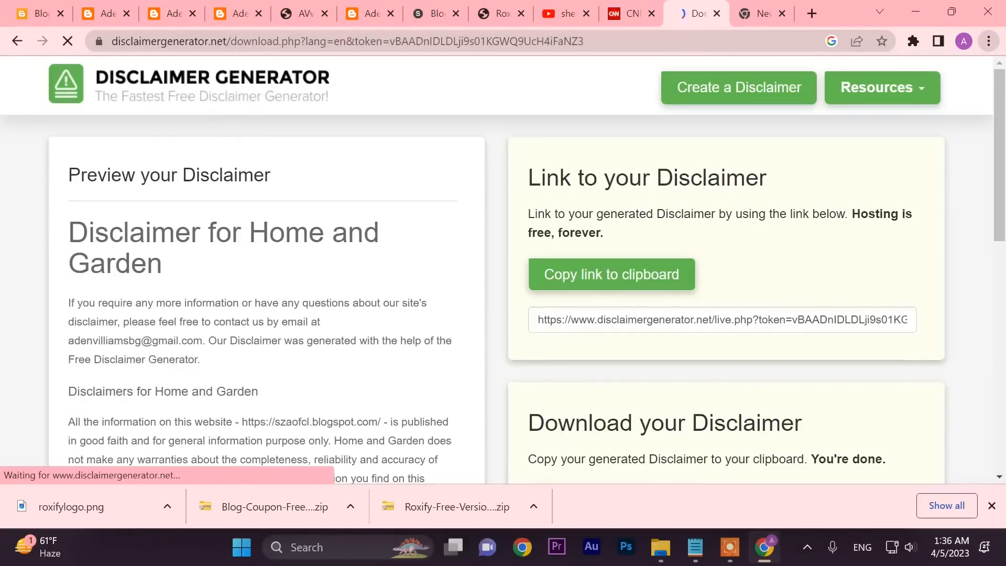
# Copy the generated Disclaimer for Home and Garden as HTML text.
pyautogui.scroll(-1, 503, 270)
pyautogui.moveTo(69, 154); pyautogui.dragTo(268, 365)
pyautogui.rightClick(296, 229)
pyautogui.click(325, 247)
pyautogui.scroll(10, 325, 247)
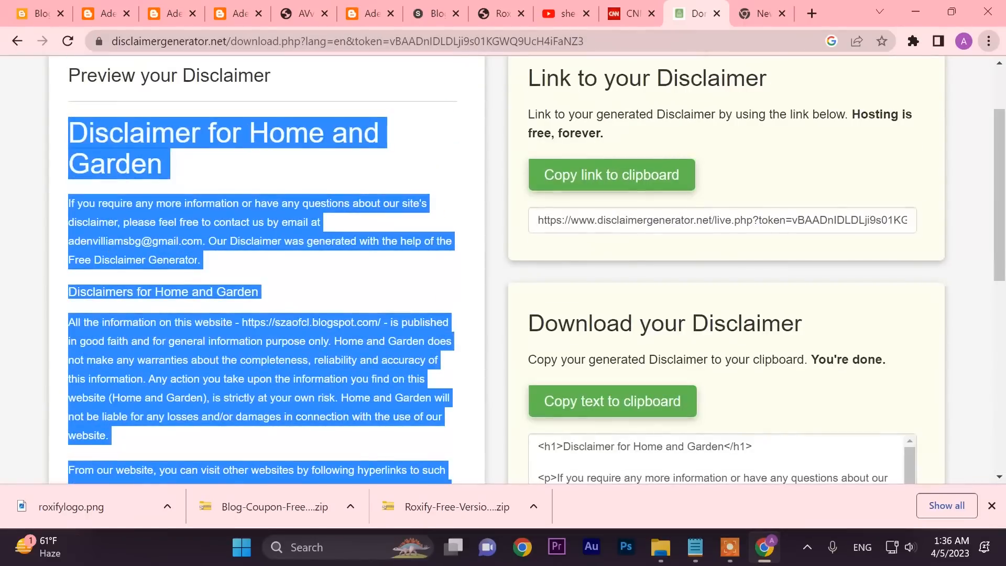
pyautogui.click(612, 400)
pyautogui.click(40, 13)
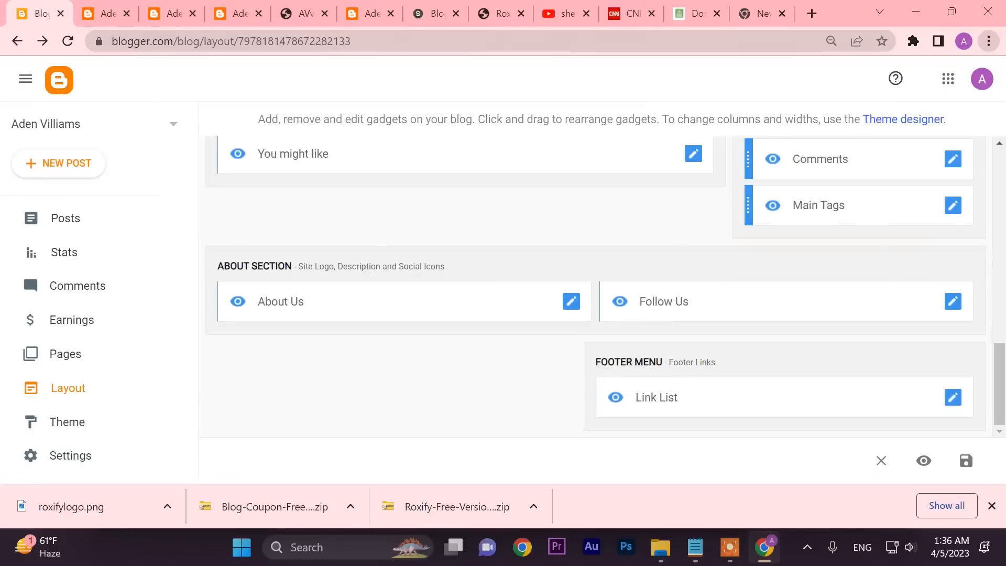
# Create a new Blogger page and replace its HTML with the copied disclaimer code.
pyautogui.scroll(-3, 79, 286)
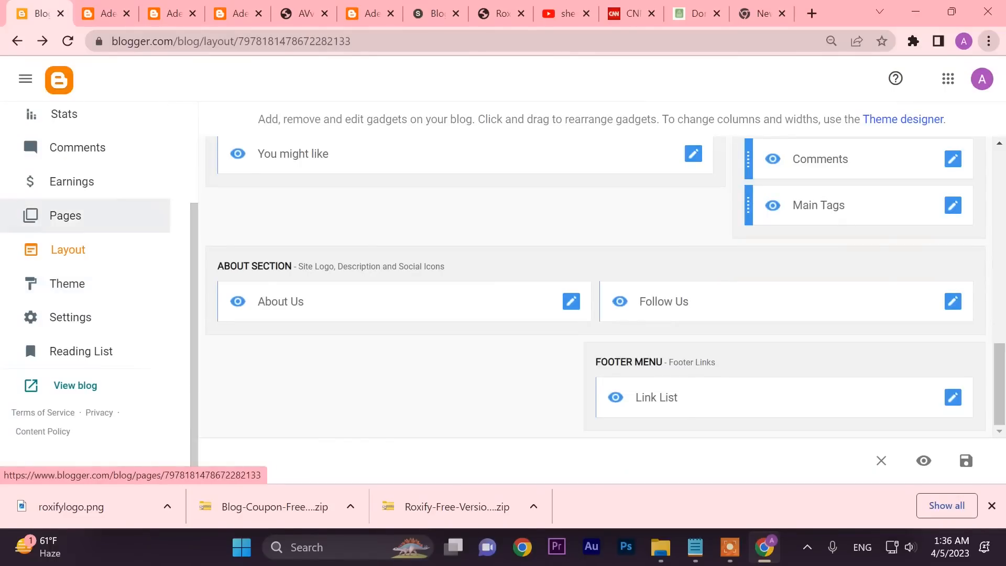
pyautogui.click(65, 216)
pyautogui.click(58, 163)
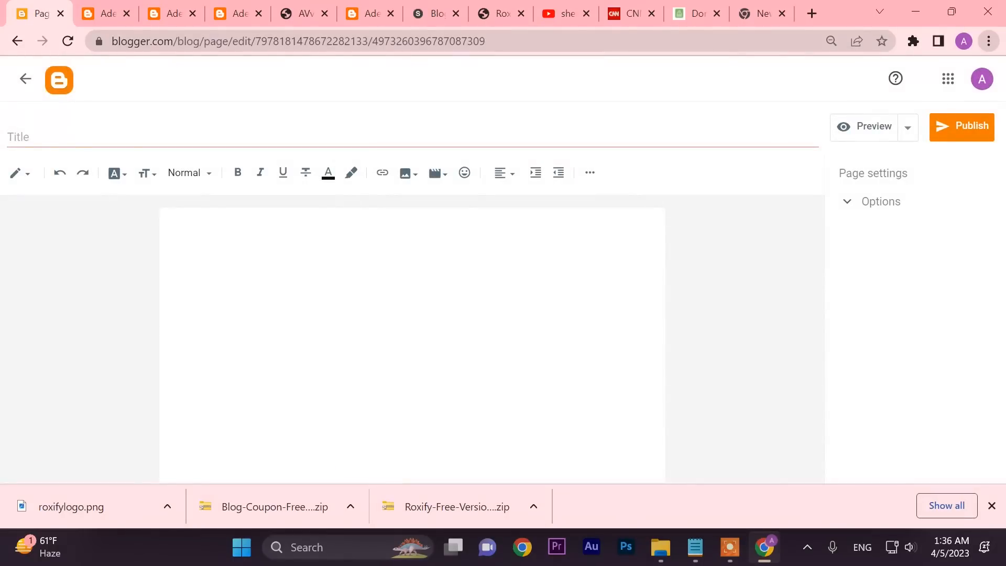
pyautogui.click(20, 173)
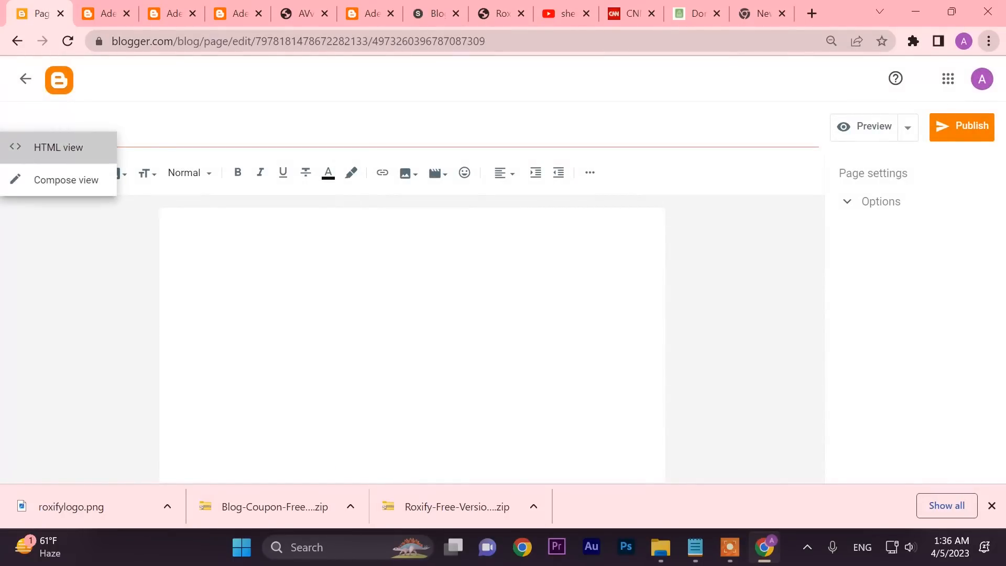
pyautogui.click(57, 147)
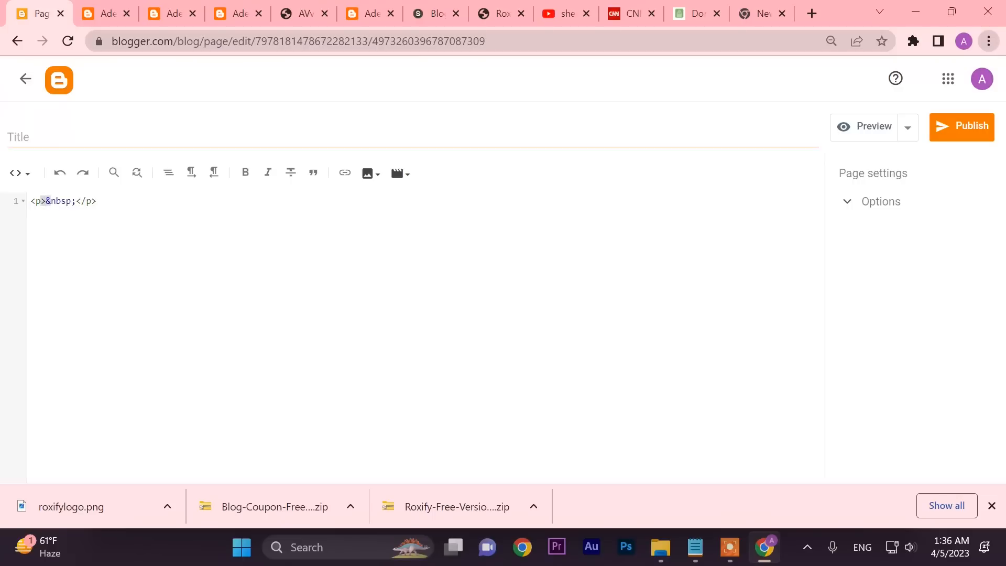
pyautogui.hotkey('ctrl', 'a')
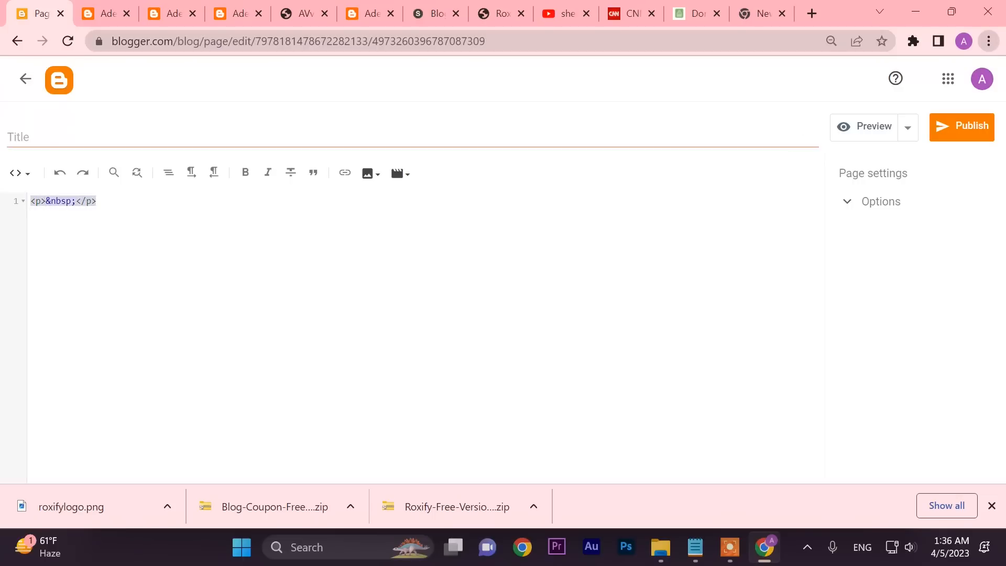
pyautogui.press('BackSpace')
pyautogui.rightClick(44, 202)
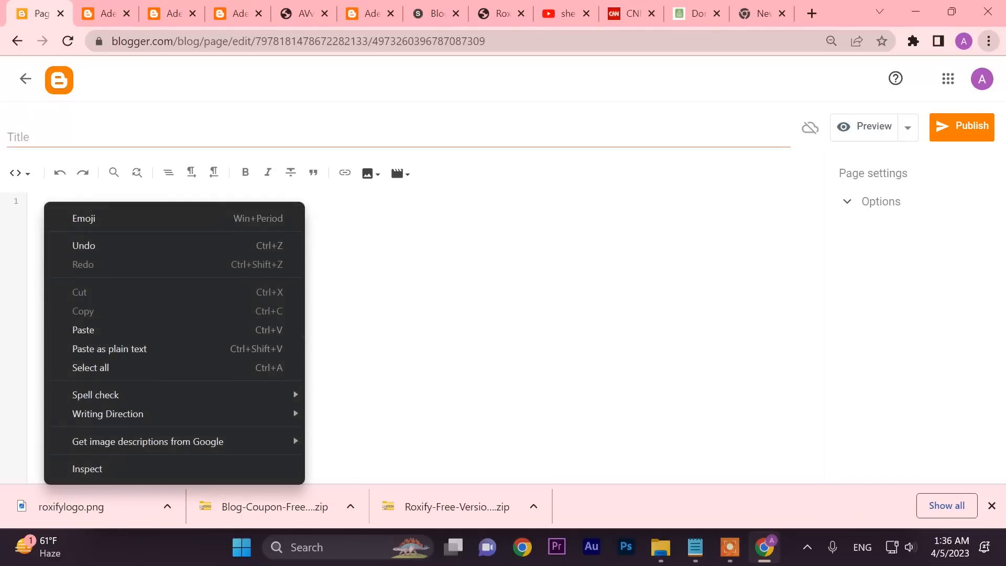
pyautogui.click(83, 329)
# Switch back to Compose view and copy the heading 'Disclaimer for Home and Garden'.
pyautogui.click(20, 173)
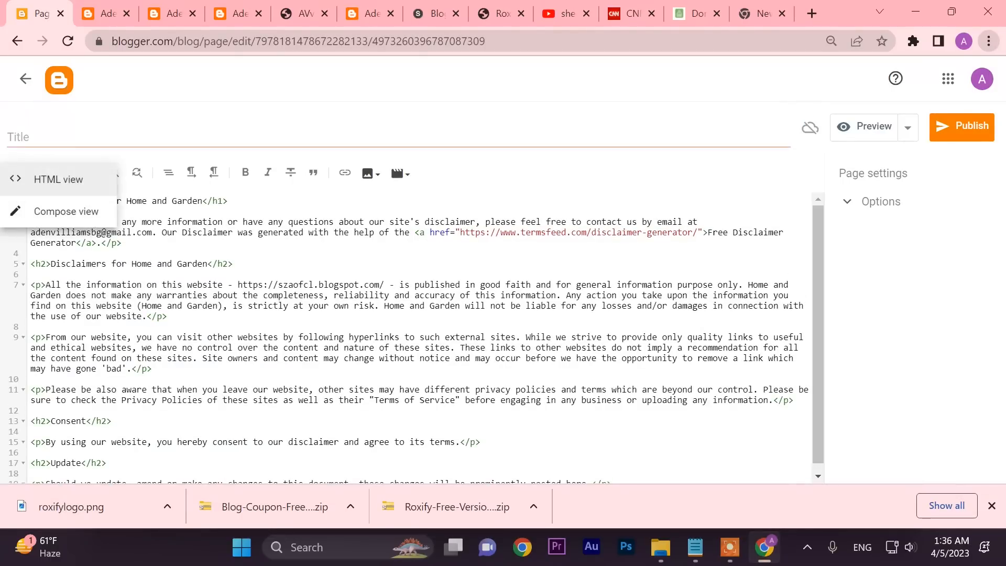
pyautogui.click(66, 211)
pyautogui.doubleClick(230, 232)
pyautogui.tripleClick(230, 232)
pyautogui.rightClick(230, 232)
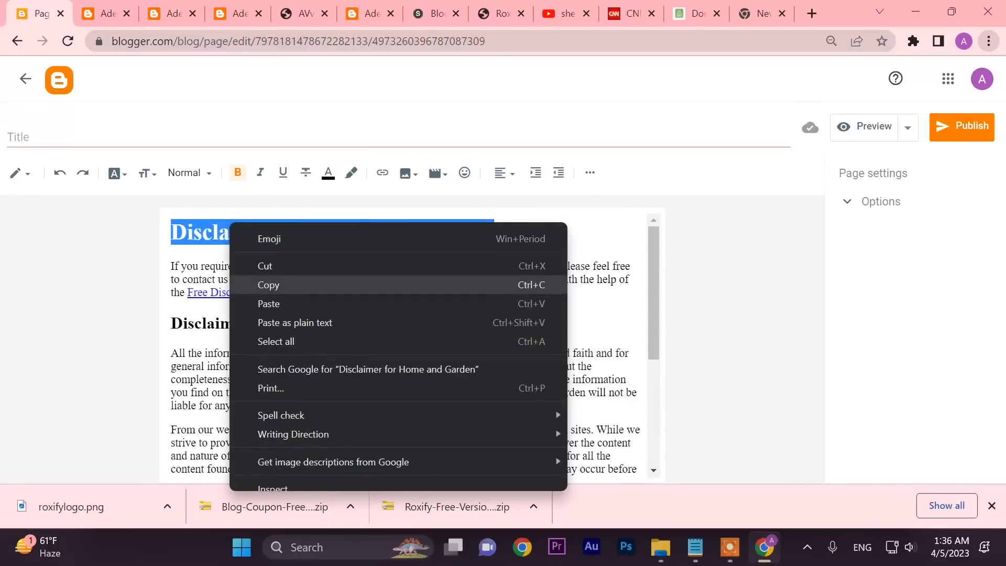
pyautogui.click(268, 284)
pyautogui.click(150, 137)
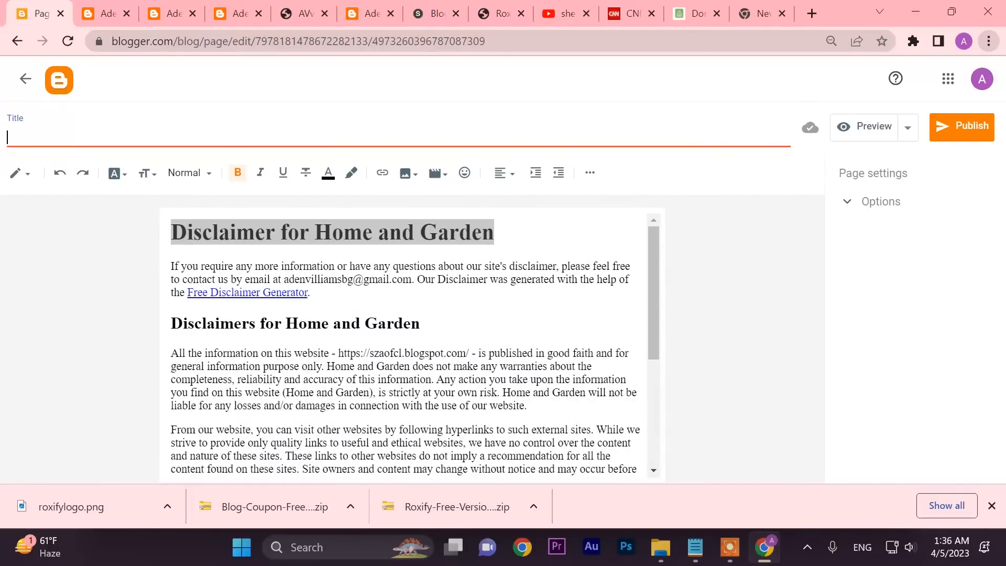
# Paste 'Disclaimer for Home and Garden' as the page title, keeping the body heading.
pyautogui.hotkey('ctrl', 'v')
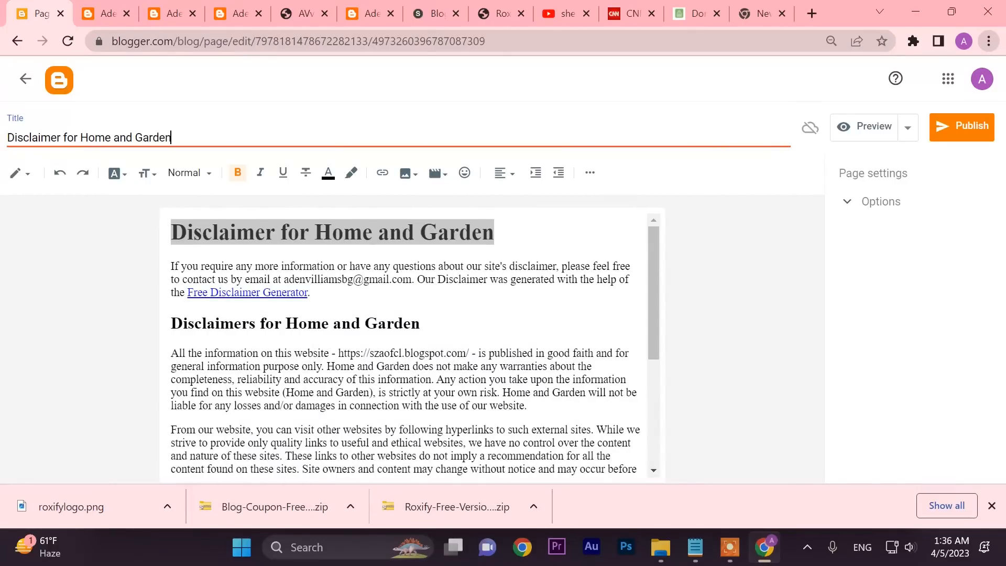
pyautogui.tripleClick(343, 233)
pyautogui.press('BackSpace')
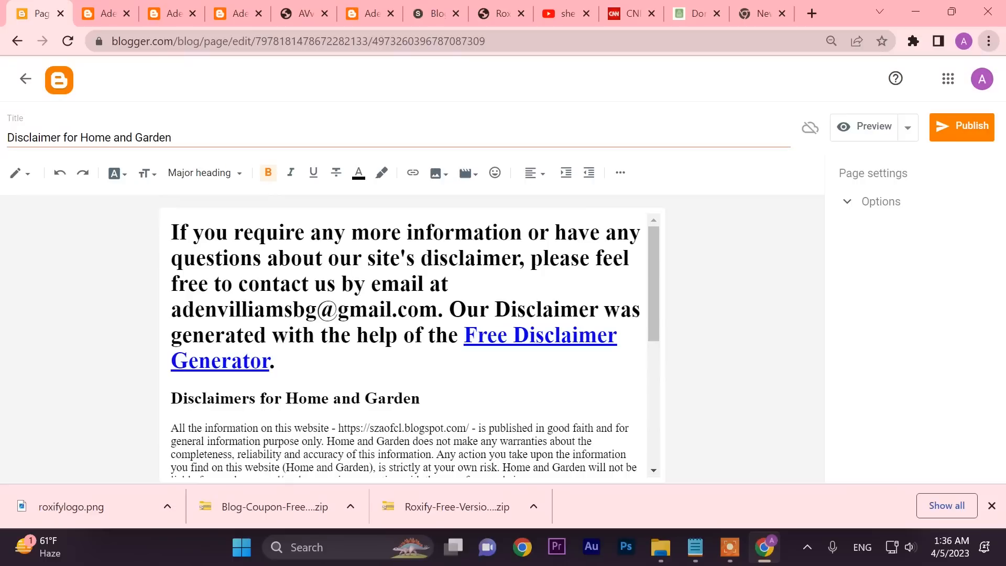
pyautogui.hotkey('ctrl', 'z')
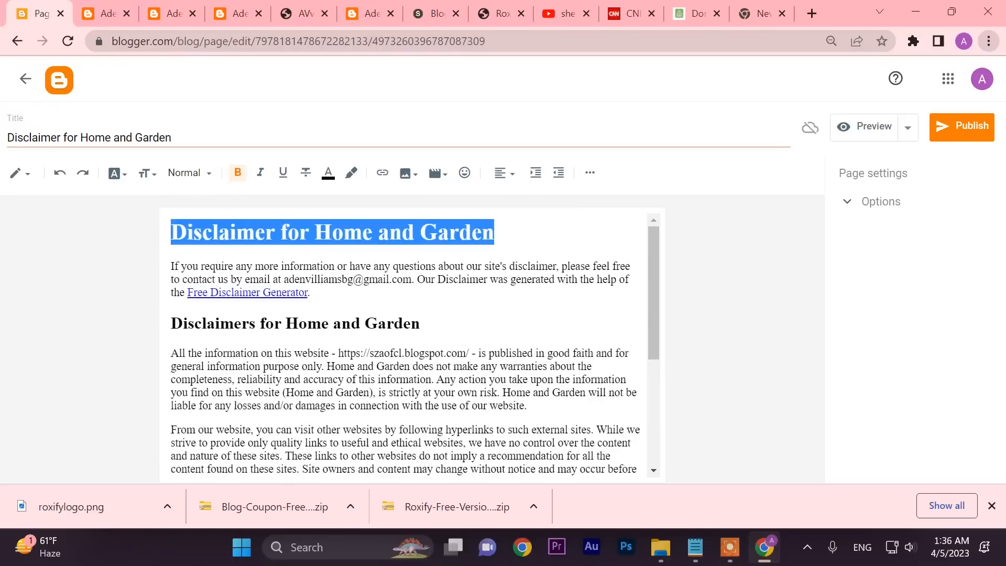
# Remove the Free Disclaimer Generator credit sentence and publish the page.
pyautogui.click(297, 293)
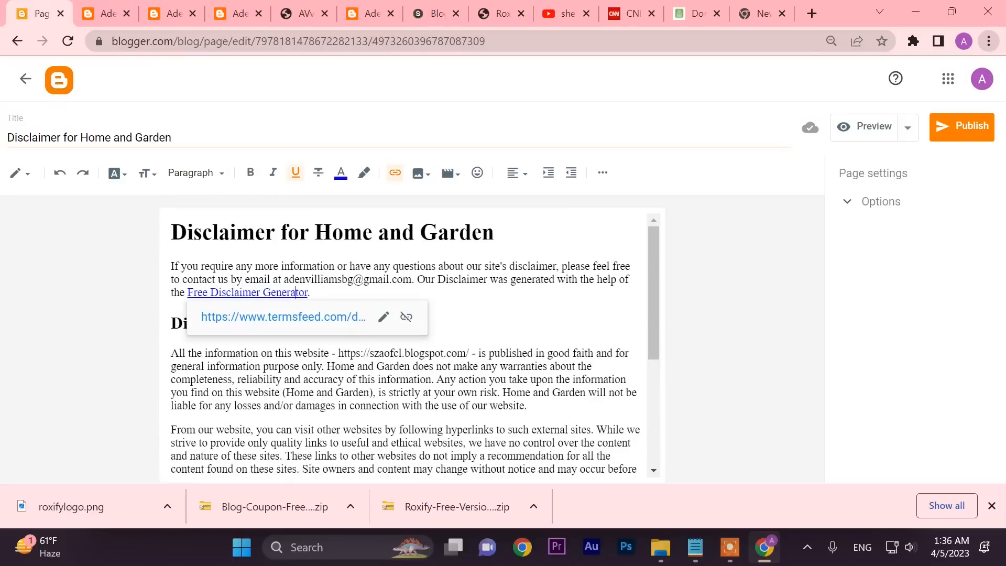
pyautogui.click(311, 292)
pyautogui.moveTo(310, 292); pyautogui.dragTo(171, 266)
pyautogui.moveTo(311, 292); pyautogui.dragTo(416, 279)
pyautogui.write('\\')
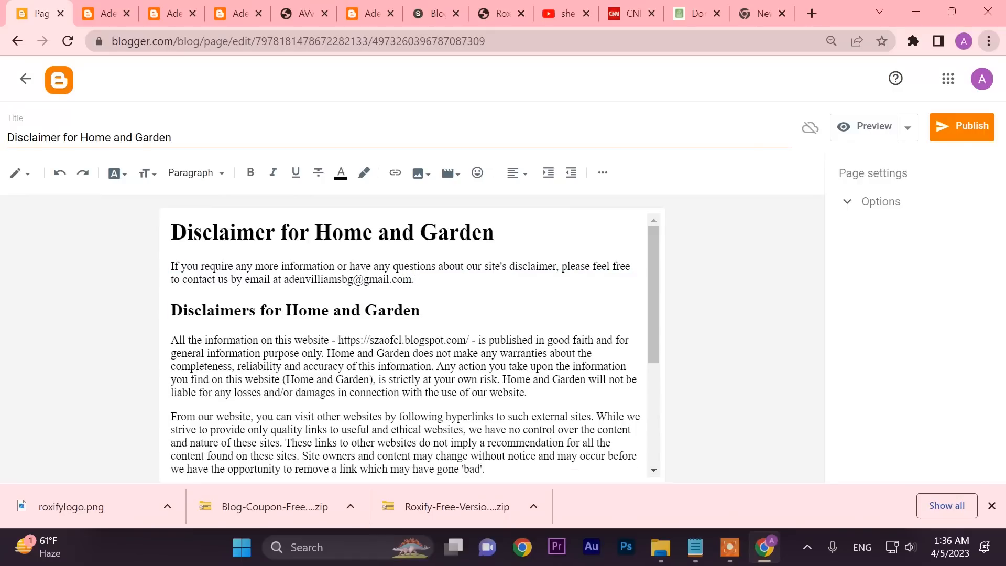
pyautogui.scroll(-3, 406, 341)
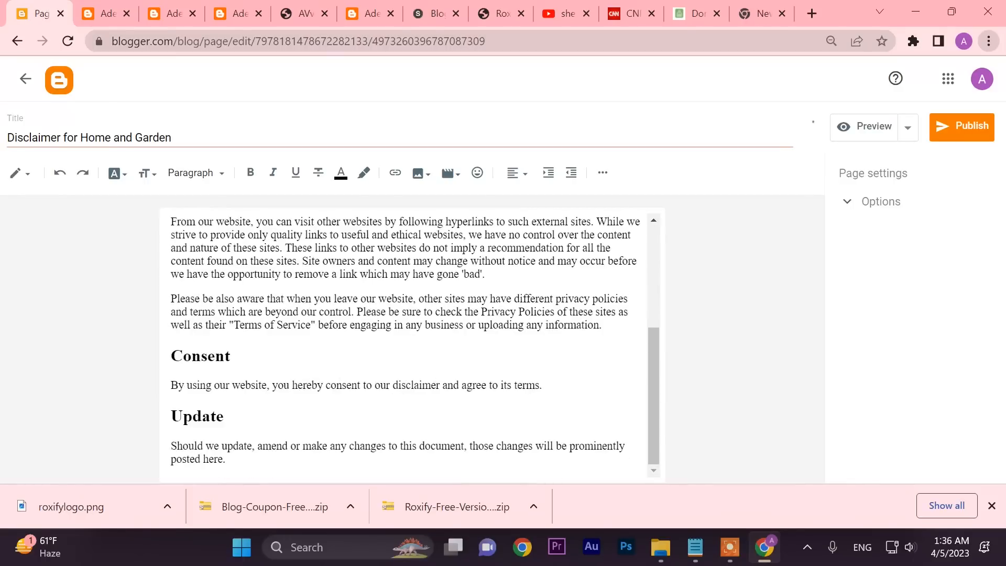
pyautogui.scroll(5, 406, 341)
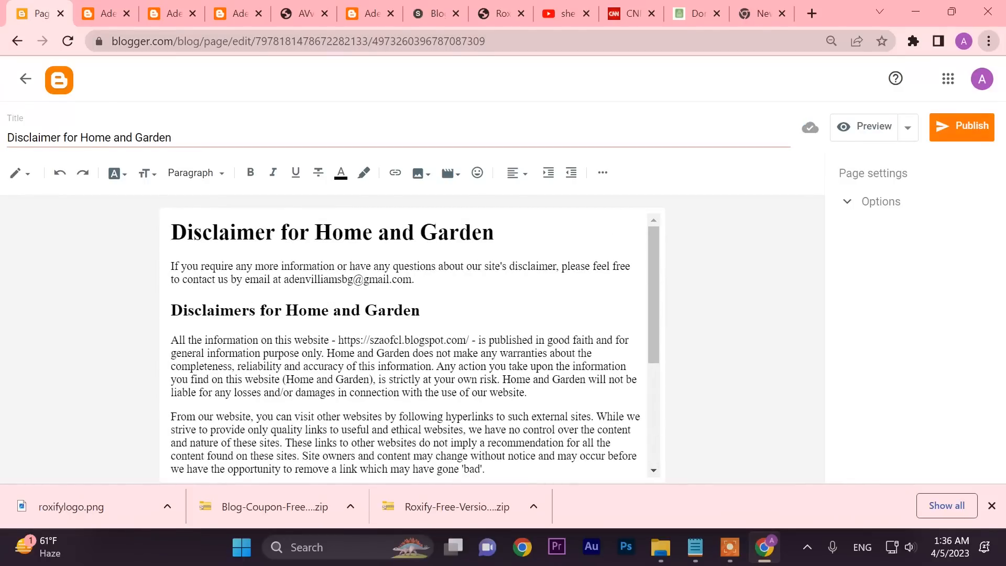
pyautogui.click(962, 127)
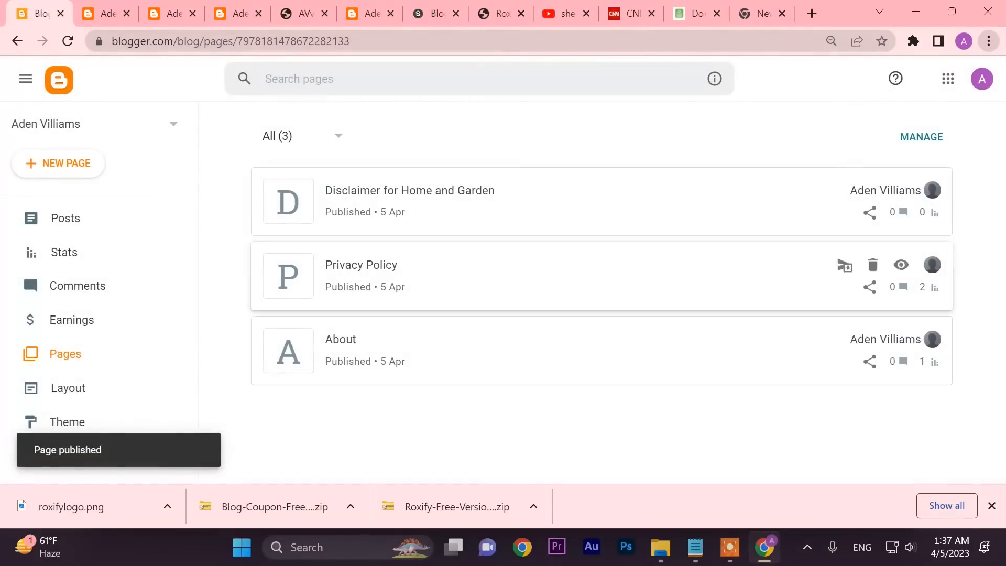
# Copy the published Disclaimer page's link address and go to the blog's Layout.
pyautogui.rightClick(901, 190)
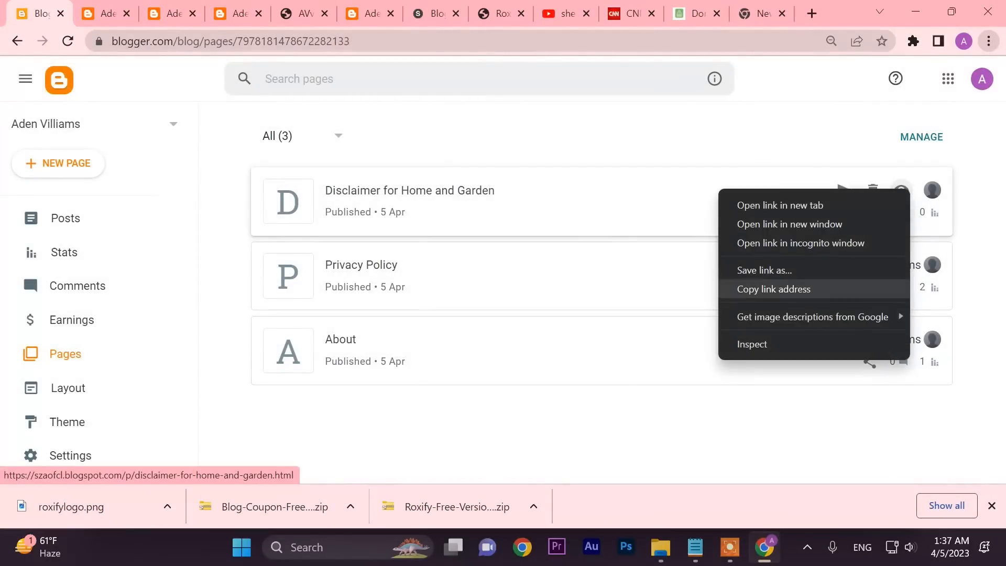
pyautogui.click(774, 289)
pyautogui.scroll(-3, 84, 366)
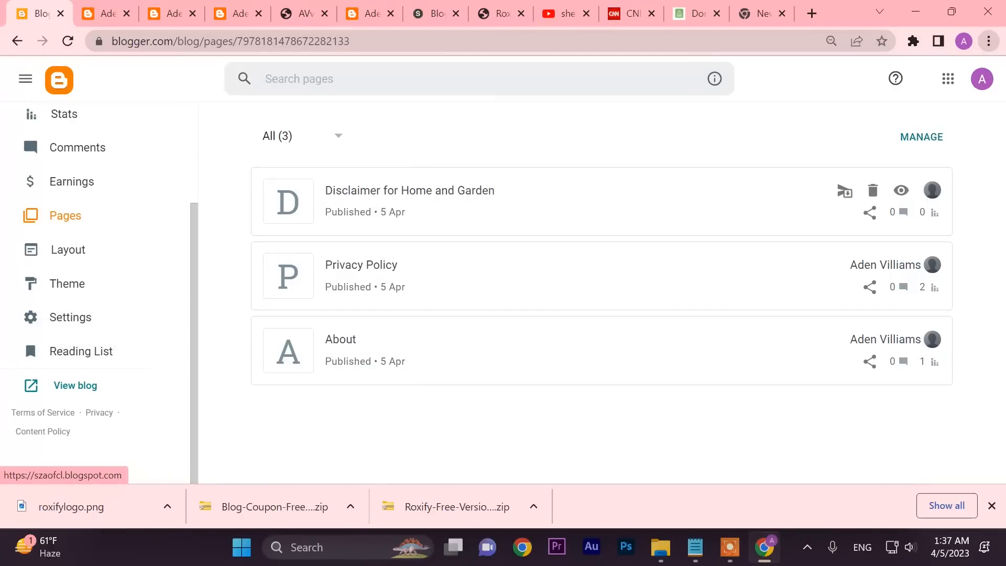
pyautogui.click(68, 250)
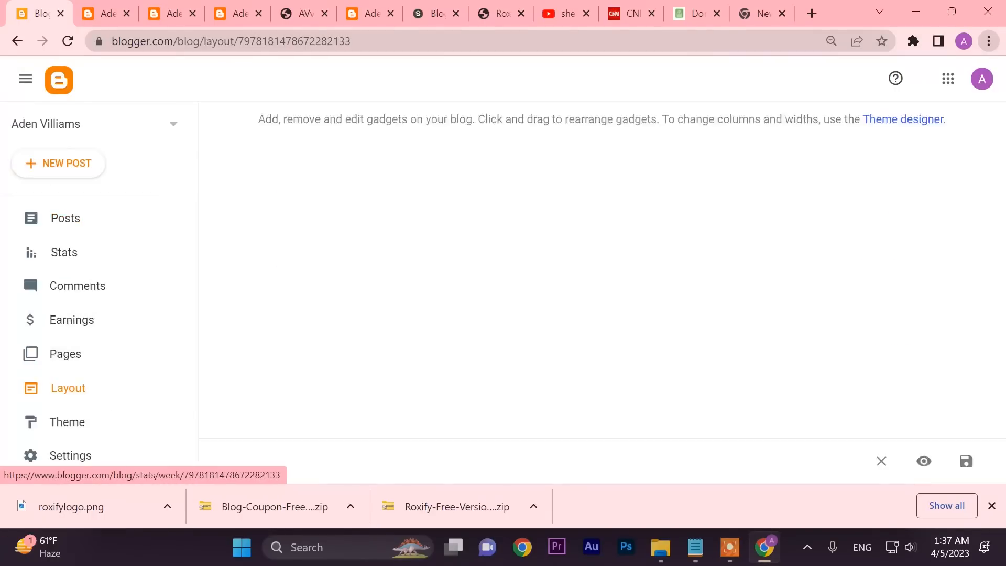
# Add a 'Disclaimer' item linking to disclaimer-for-home-and-garden.html to the Footer Menu link list and save it.
pyautogui.scroll(-10, 595, 287)
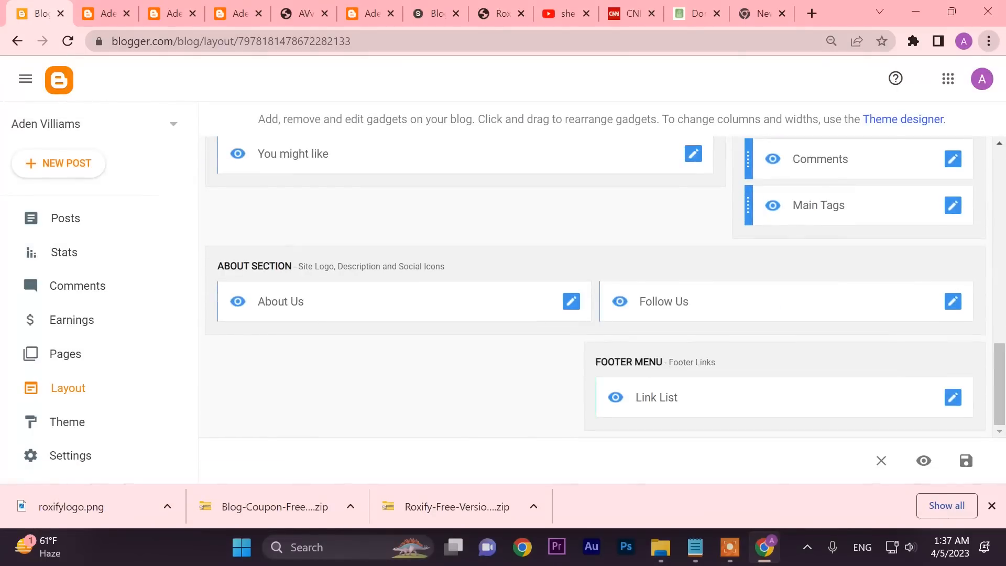
pyautogui.click(953, 397)
pyautogui.scroll(-5, 503, 262)
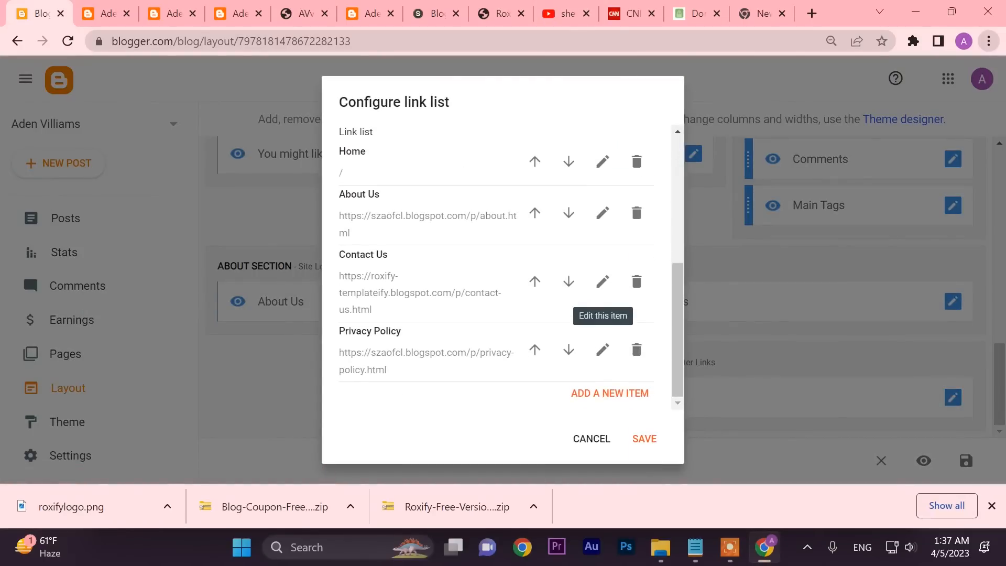
pyautogui.click(610, 393)
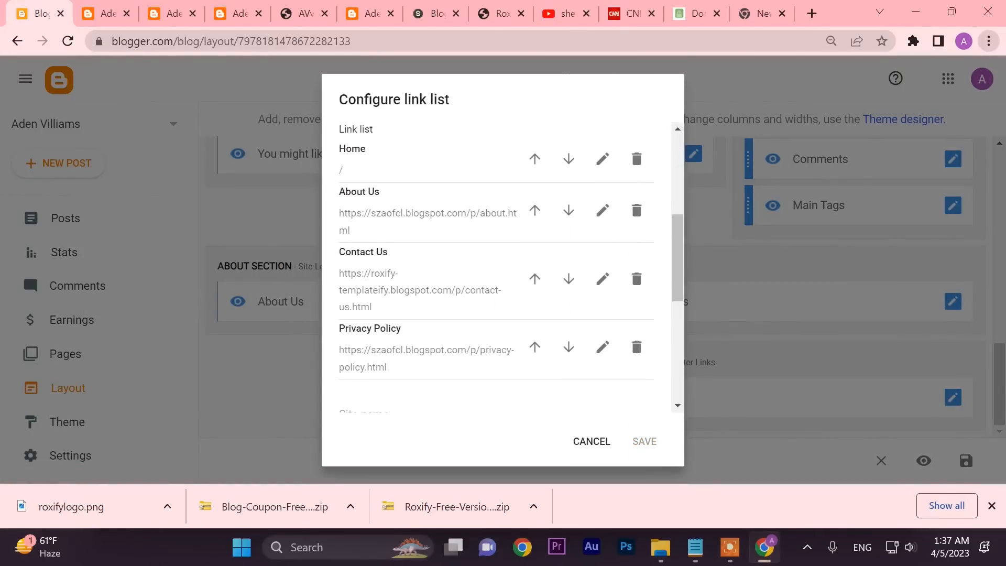
pyautogui.scroll(-3, 503, 267)
pyautogui.click(387, 179)
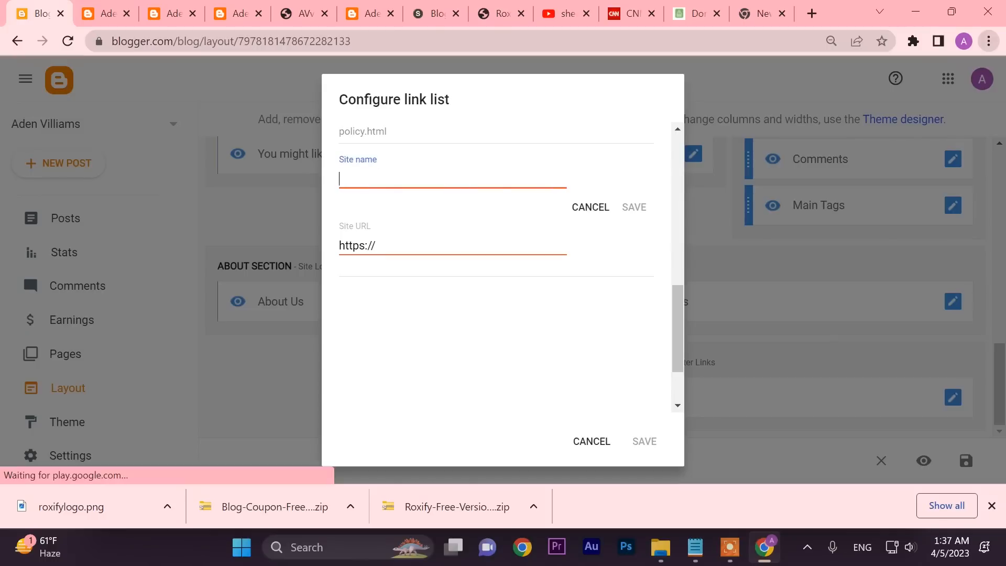
pyautogui.write('D')
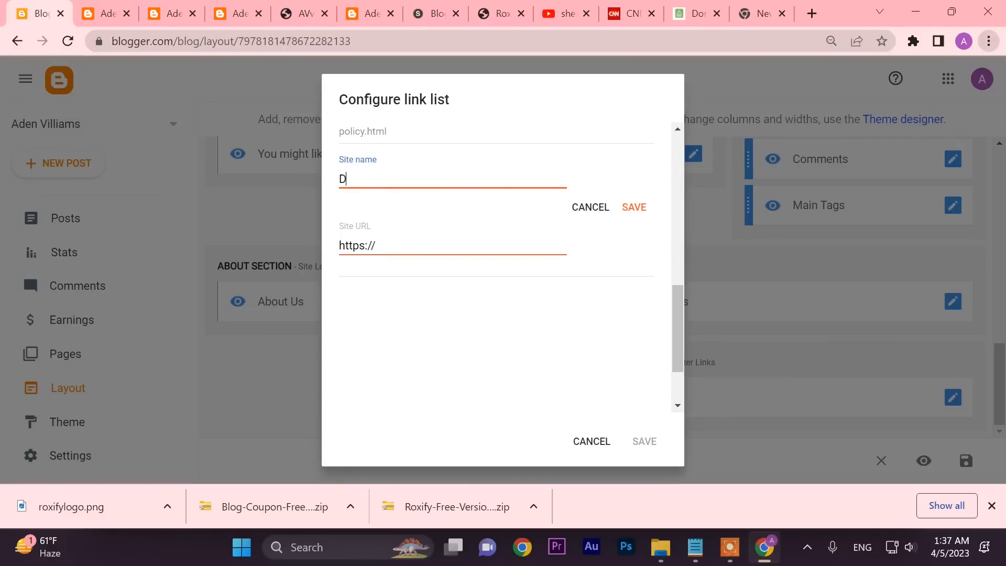
pyautogui.write('isclaimer')
pyautogui.click(406, 246)
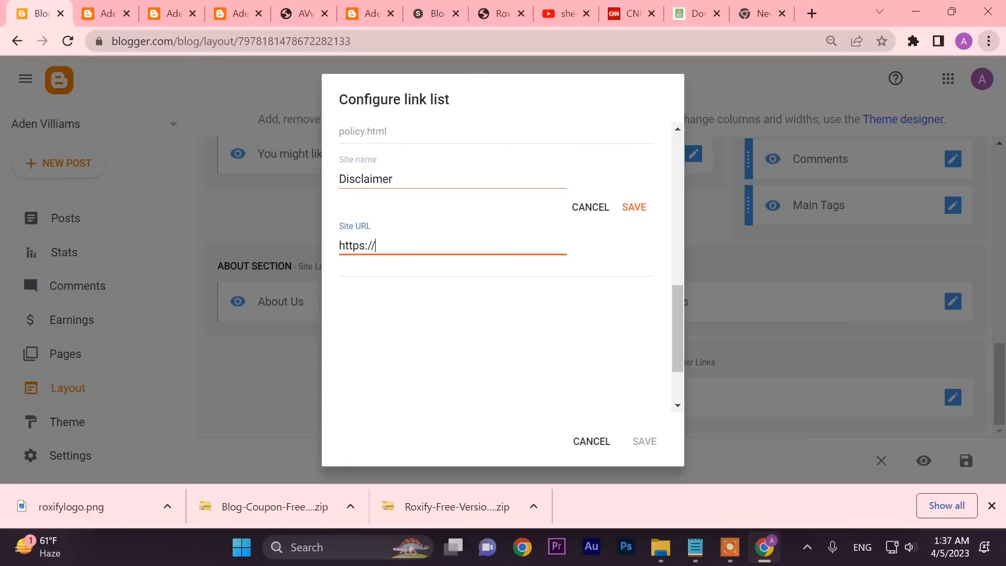
pyautogui.hotkey('ctrl', 'a')
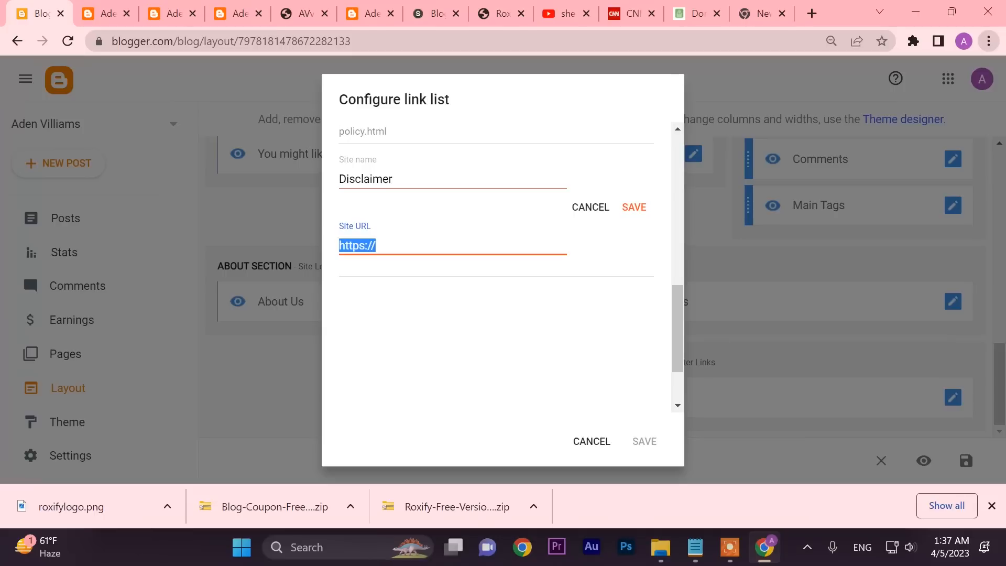
pyautogui.hotkey('ctrl', 'v')
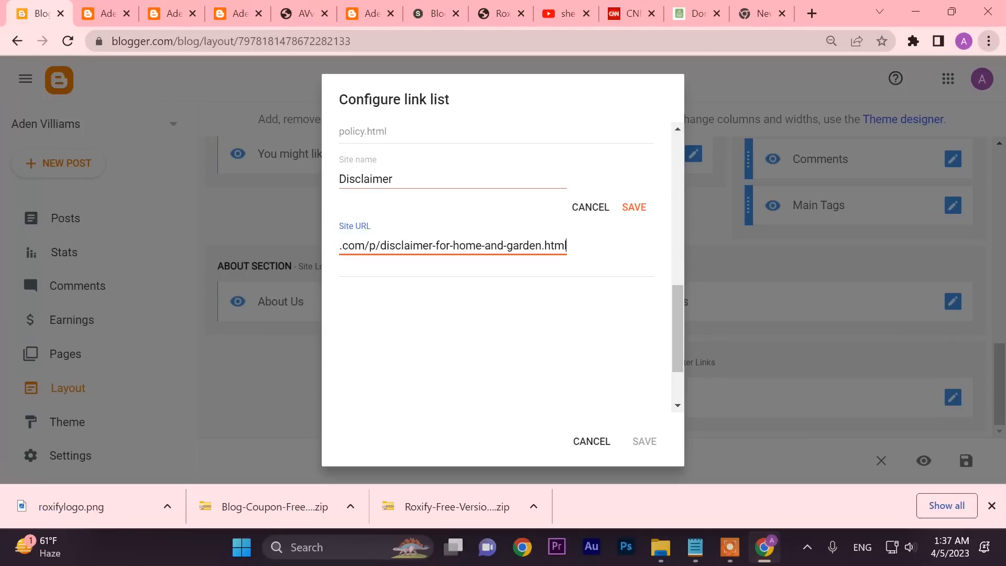
pyautogui.click(634, 207)
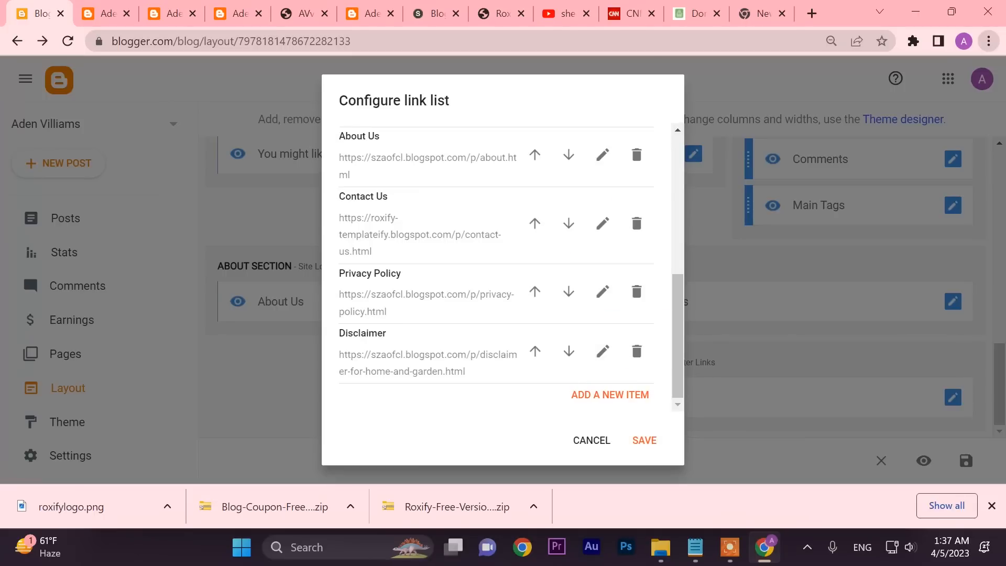
pyautogui.click(645, 440)
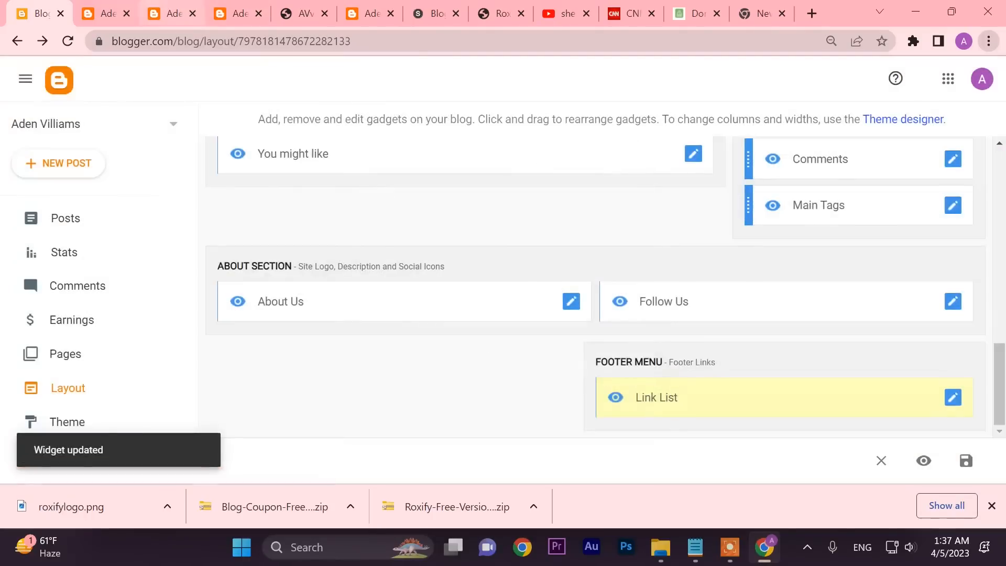
pyautogui.click(105, 13)
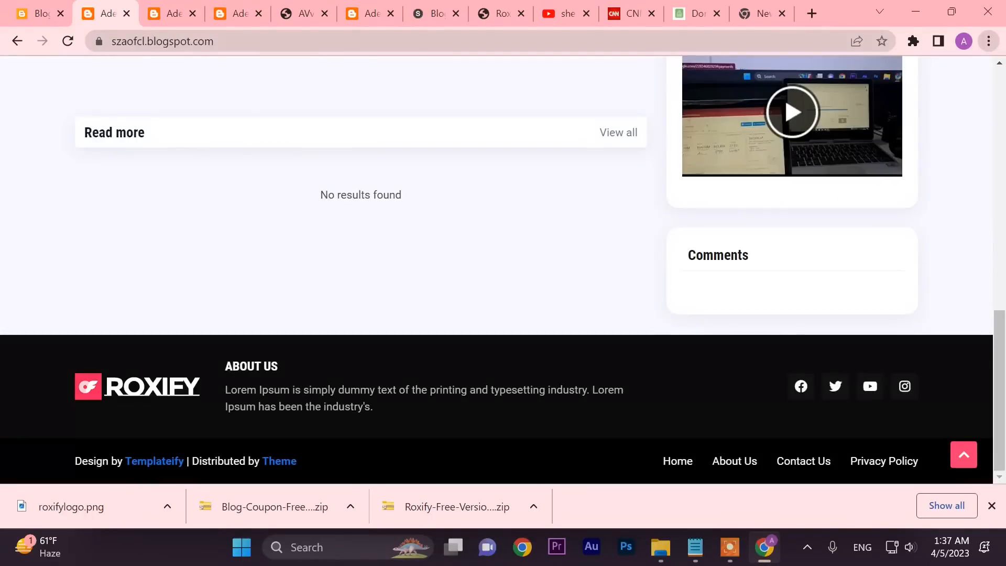
# Reload the blog, confirm the footer Disclaimer link opens the disclaimer page, then return Home.
pyautogui.hotkey('ctrl', 'l')
pyautogui.press('Return')
pyautogui.click(892, 461)
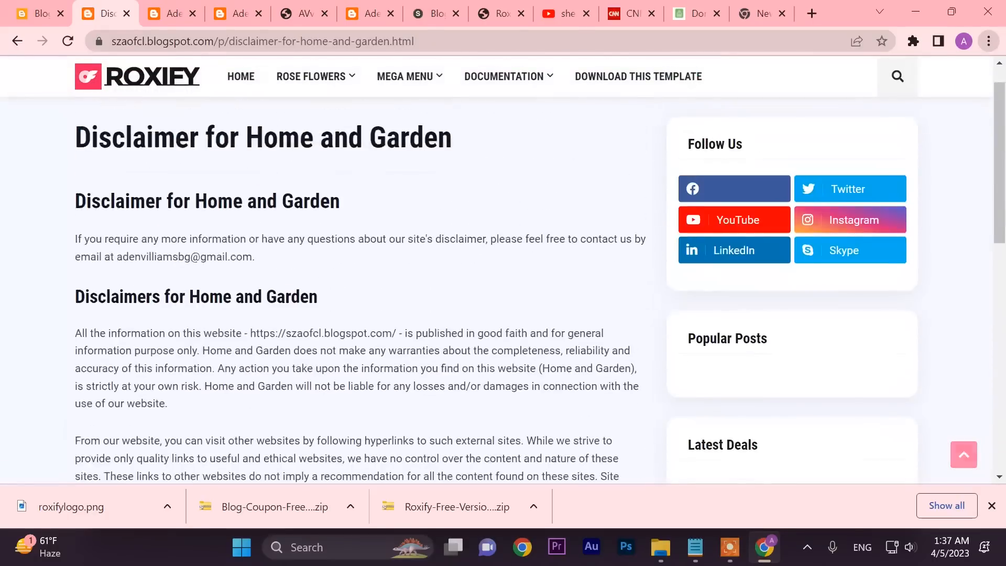
pyautogui.scroll(-7, 503, 270)
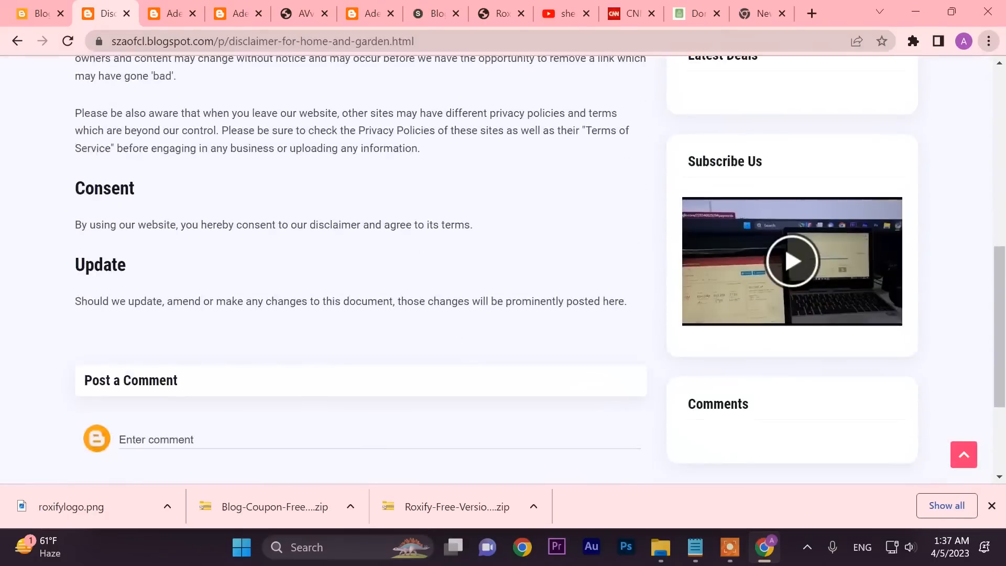
pyautogui.scroll(8, 503, 270)
pyautogui.click(87, 108)
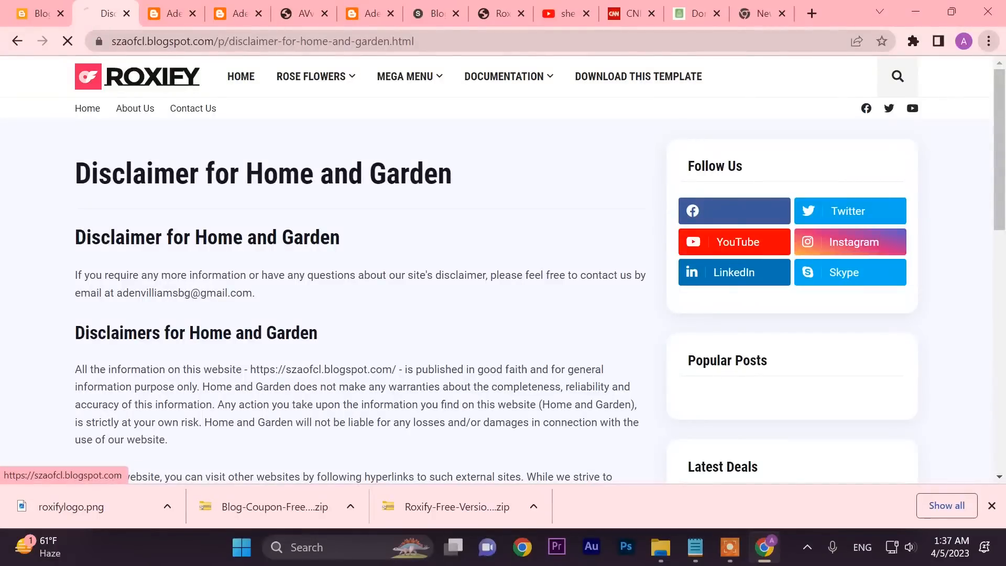
pyautogui.scroll(-1, 503, 270)
pyautogui.scroll(1, 503, 270)
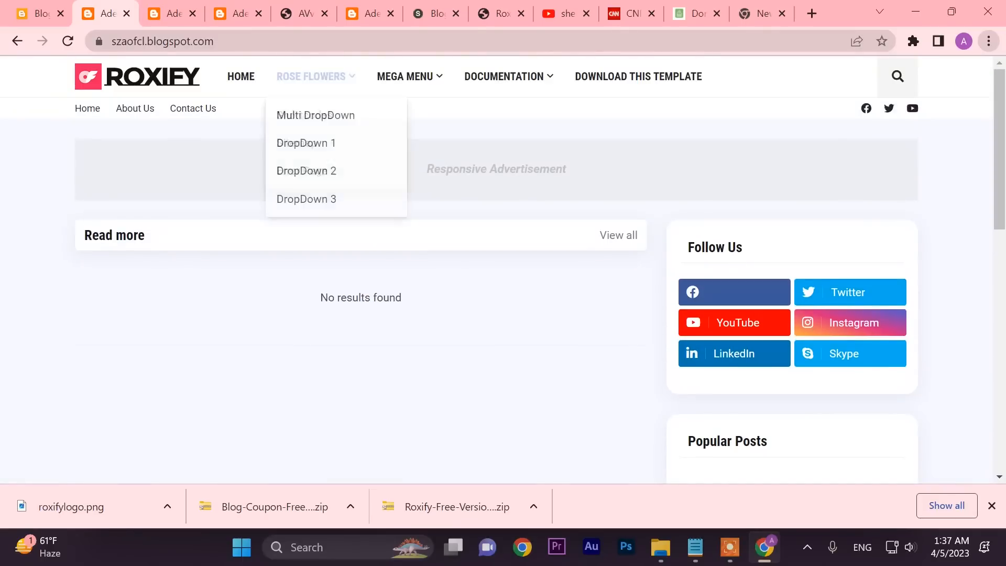
# Close the ten extra browser tabs, leaving only Layout and the blog homepage.
pyautogui.click(193, 13)
pyautogui.click(192, 13)
pyautogui.click(193, 13)
pyautogui.click(193, 13)
pyautogui.click(193, 13)
pyautogui.click(193, 13)
pyautogui.click(193, 13)
pyautogui.click(192, 13)
pyautogui.click(192, 13)
pyautogui.click(192, 13)
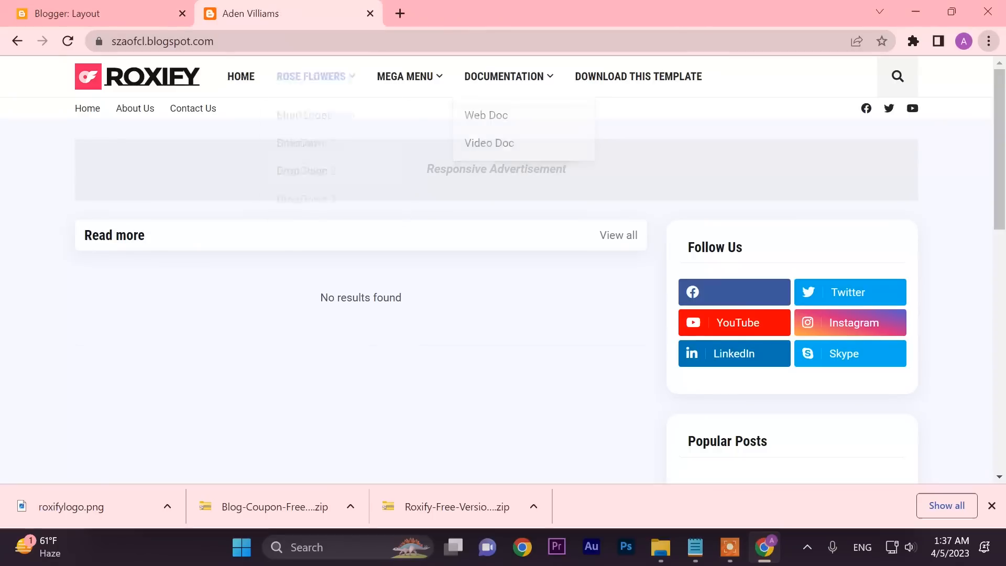
pyautogui.click(400, 13)
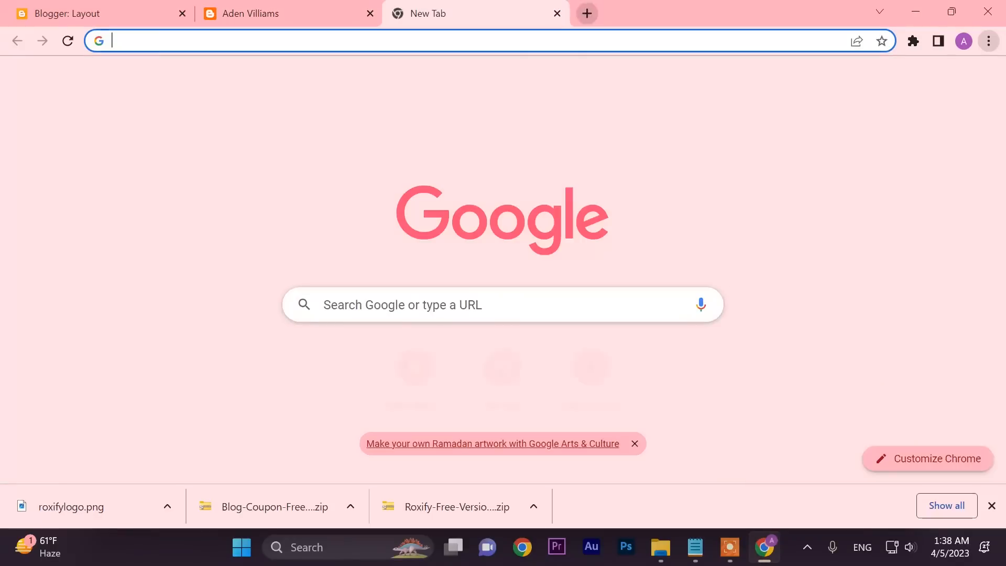
pyautogui.moveTo(695, 547)
pyautogui.moveTo(694, 469)
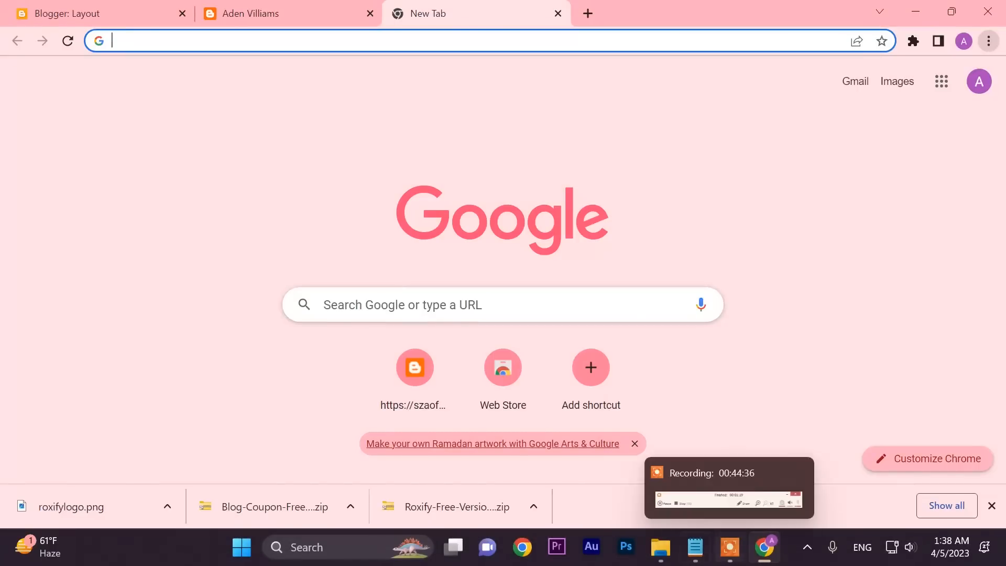
pyautogui.click(695, 547)
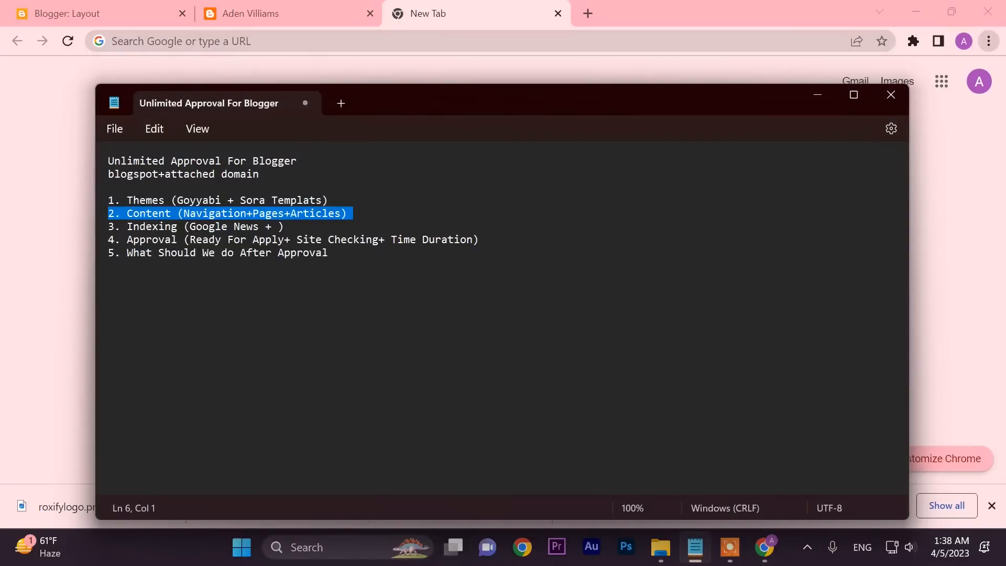
pyautogui.click(259, 213)
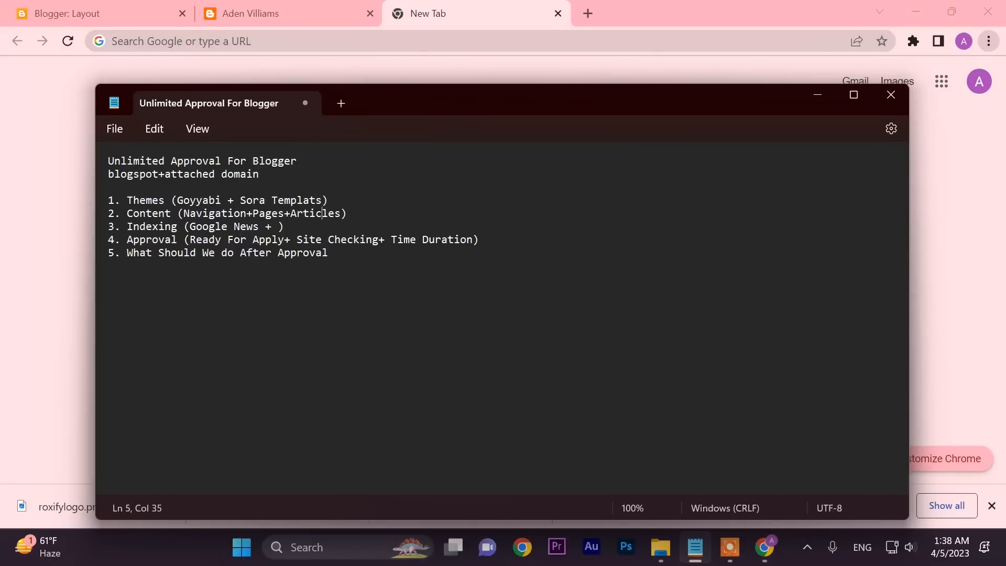
pyautogui.click(963, 41)
pyautogui.scroll(-10, 854, 262)
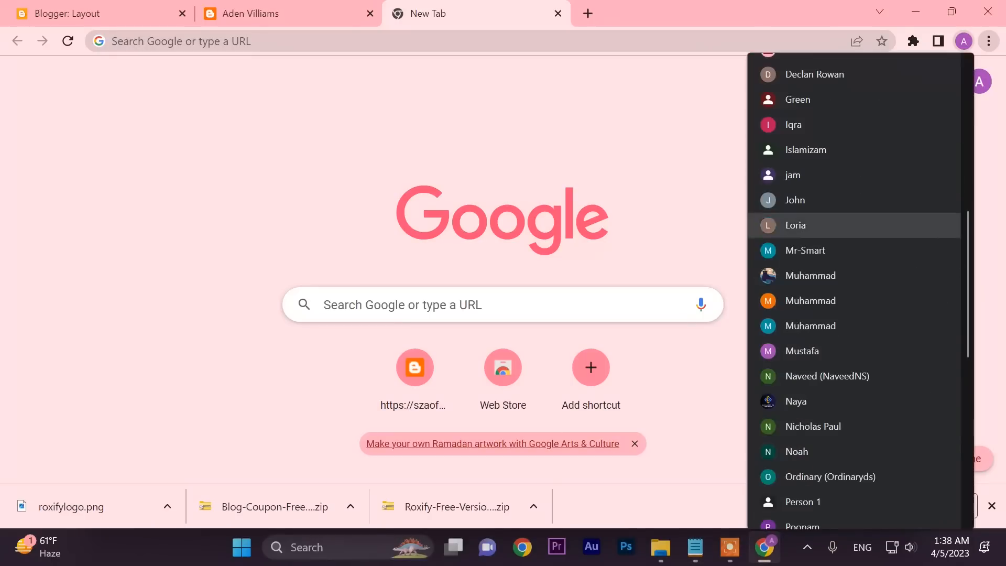
# Open a new Chrome window for the other profile from the Other profiles list.
pyautogui.scroll(-7, 812, 426)
pyautogui.click(802, 297)
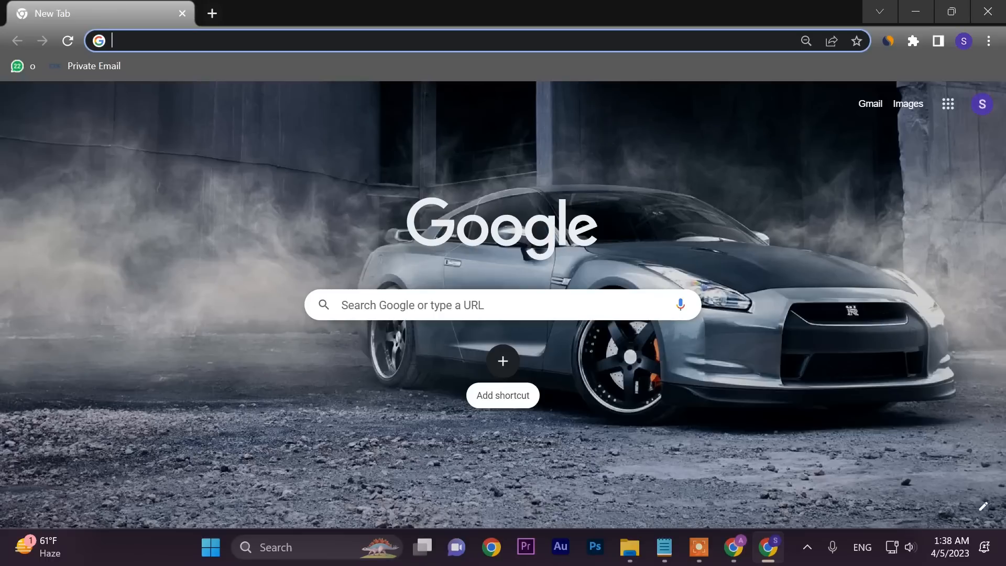
# Launch YouTube from the Google apps grid and open your channel's Playlists tab.
pyautogui.click(948, 104)
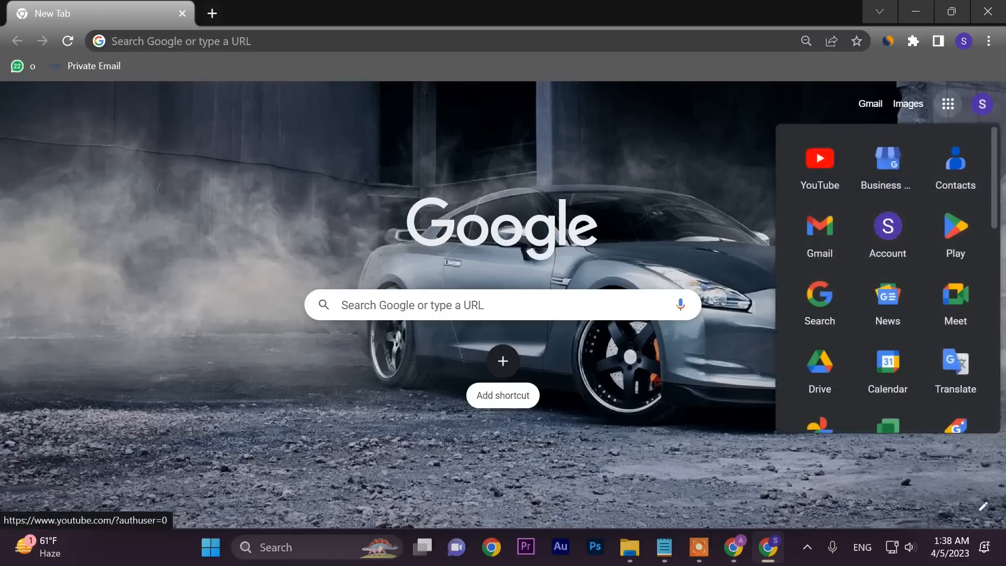
pyautogui.click(820, 157)
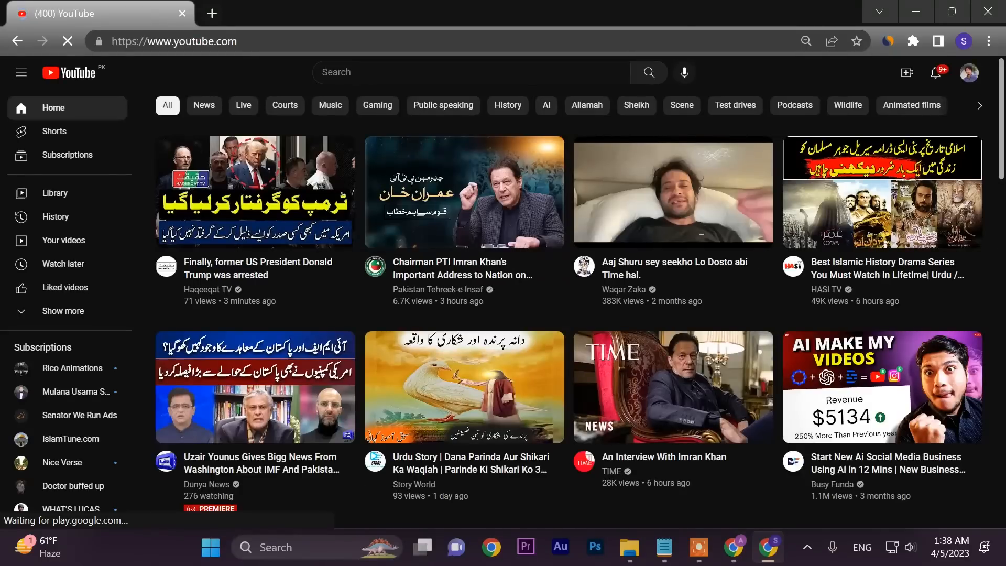
pyautogui.click(969, 73)
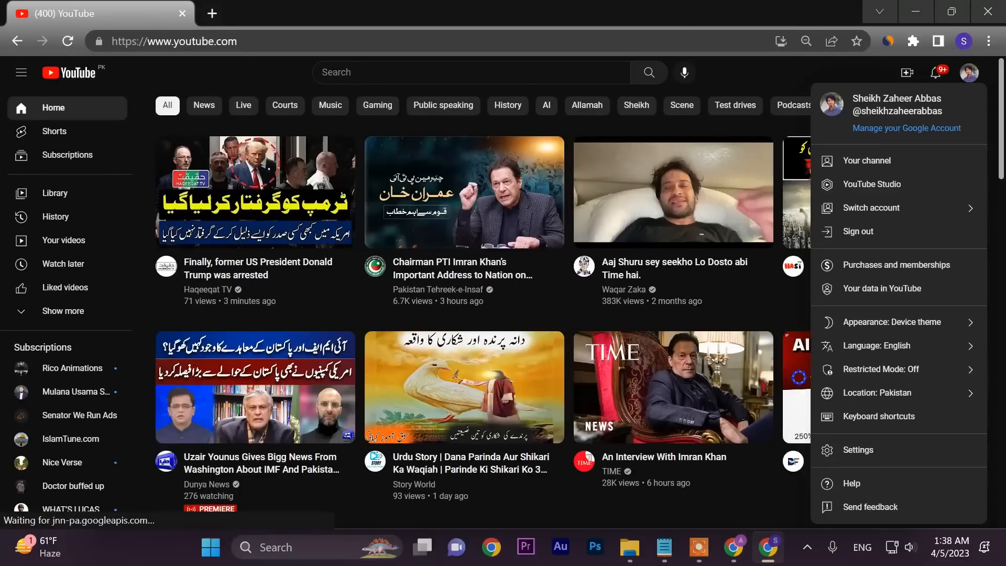
pyautogui.click(868, 161)
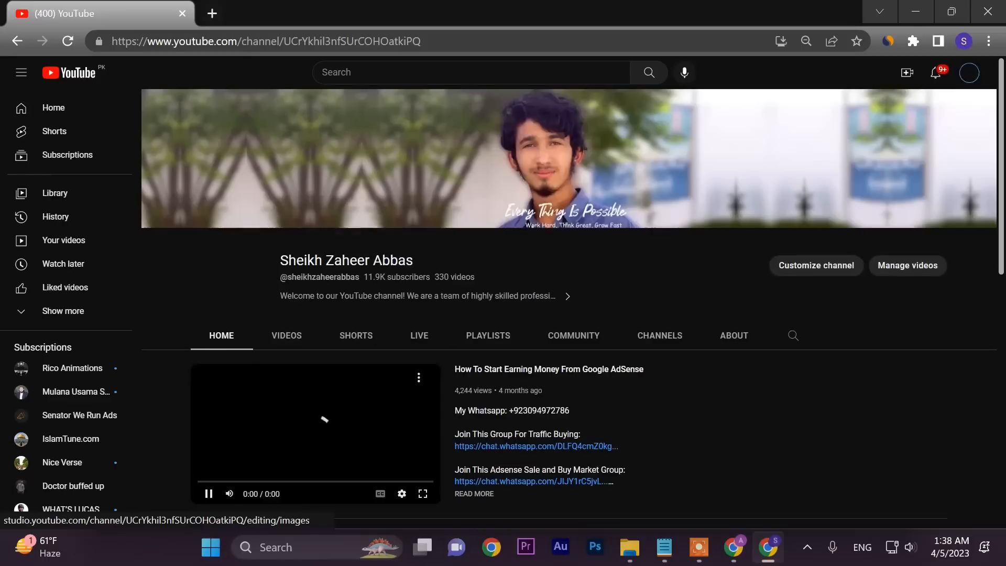
pyautogui.click(487, 335)
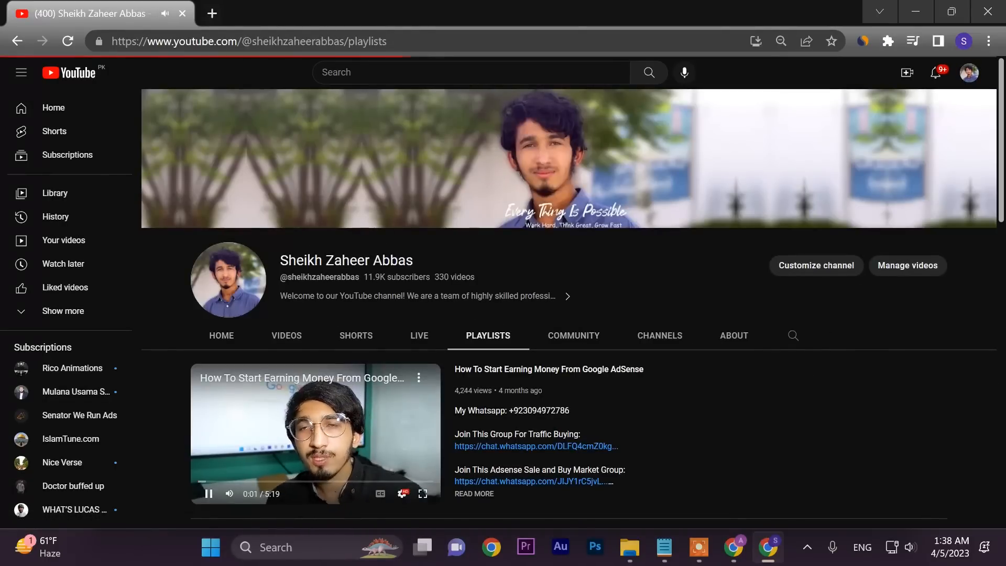
# Play the Google AdSense Course playlist, pause it, then go back and return to the Home feed.
pyautogui.scroll(-3, 488, 335)
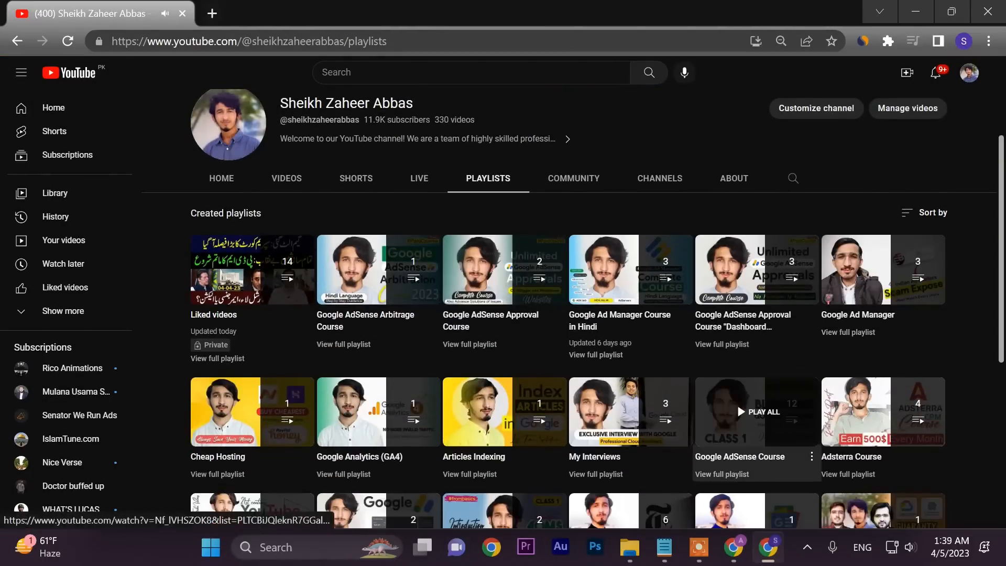
pyautogui.click(760, 411)
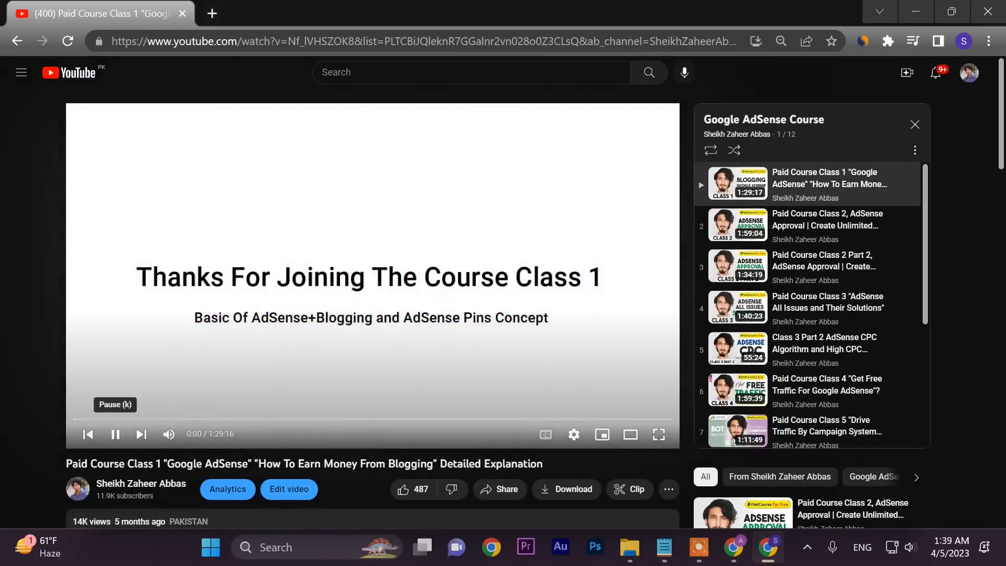
pyautogui.click(114, 433)
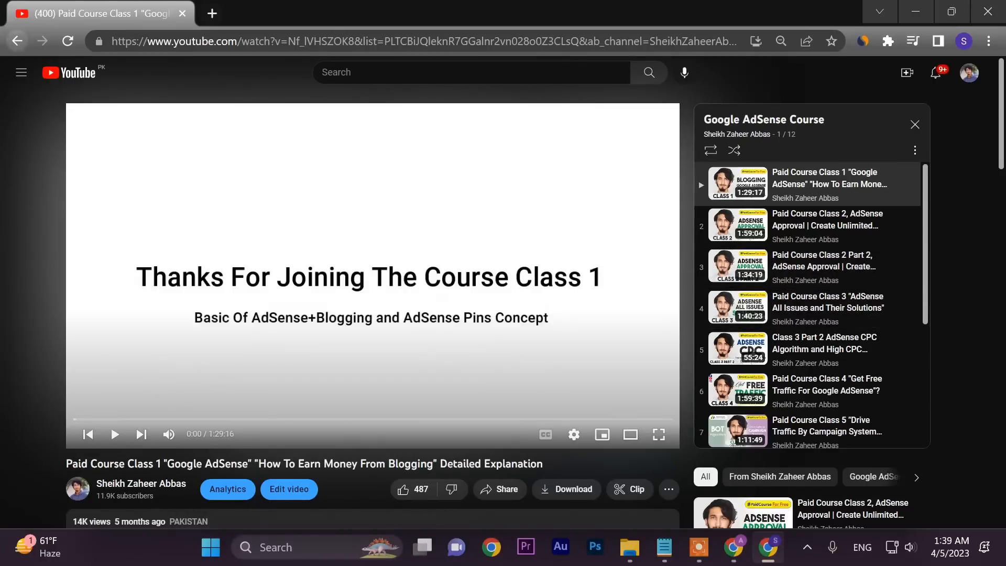
pyautogui.click(17, 41)
pyautogui.scroll(3, 567, 321)
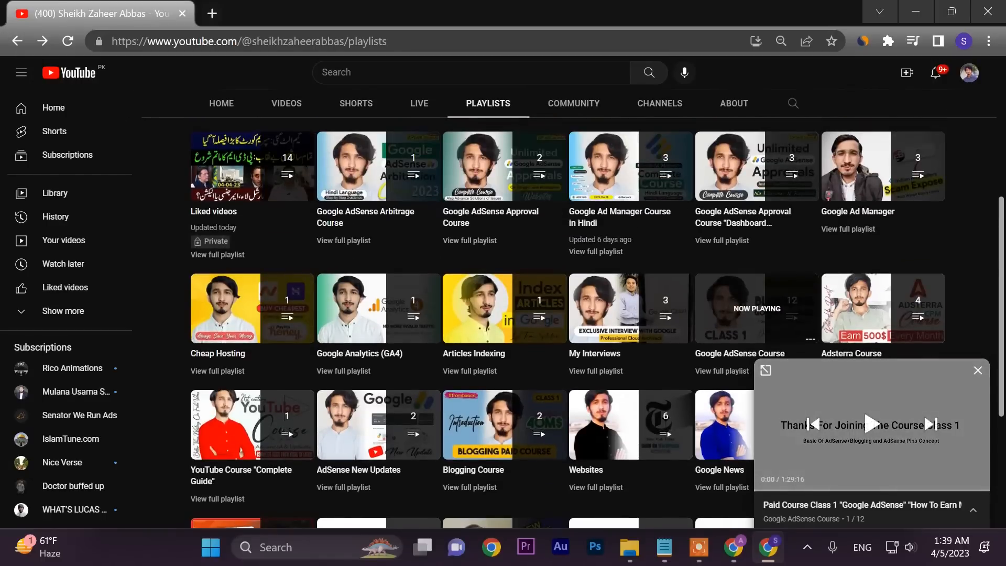
pyautogui.click(977, 371)
pyautogui.scroll(5, 569, 314)
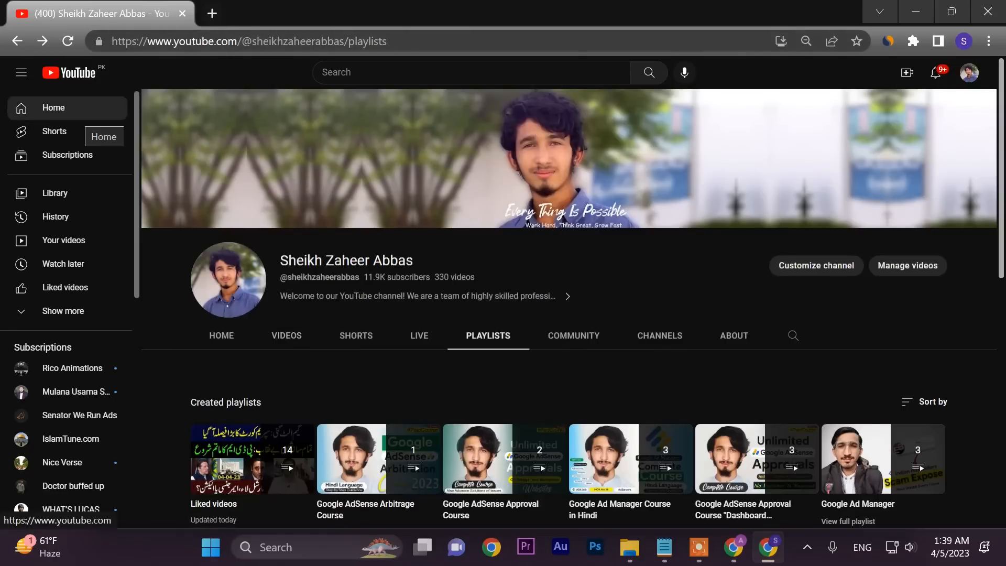
pyautogui.click(89, 110)
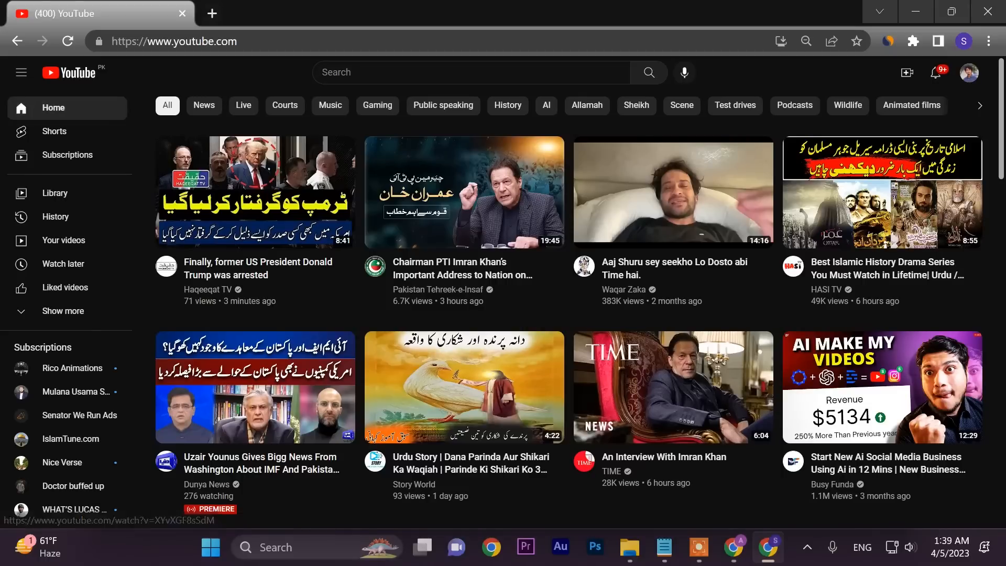
# Go to ai.com in a new tab and send ChatGPT the greeting 'hy'.
pyautogui.click(213, 13)
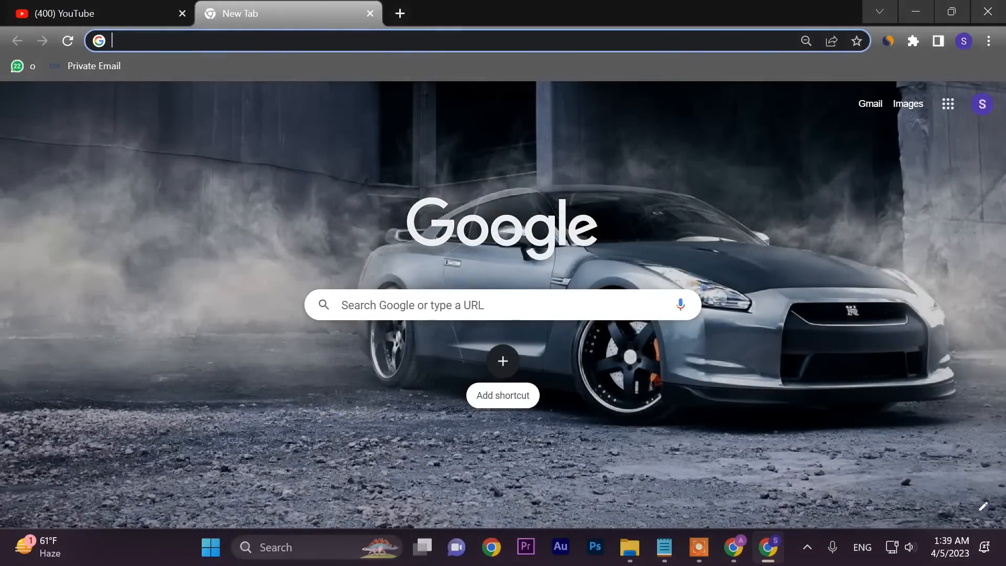
pyautogui.write('ai.c')
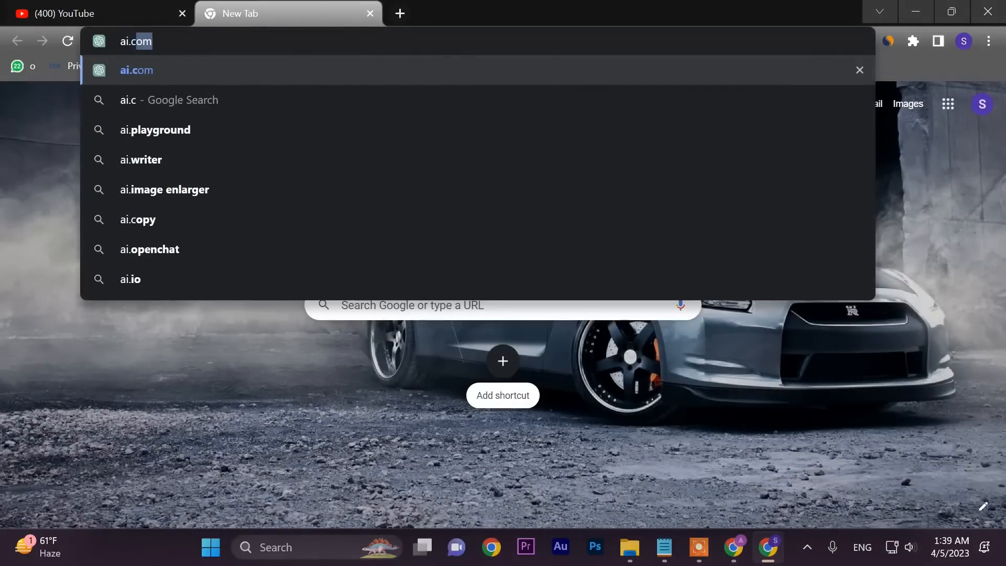
pyautogui.press('Return')
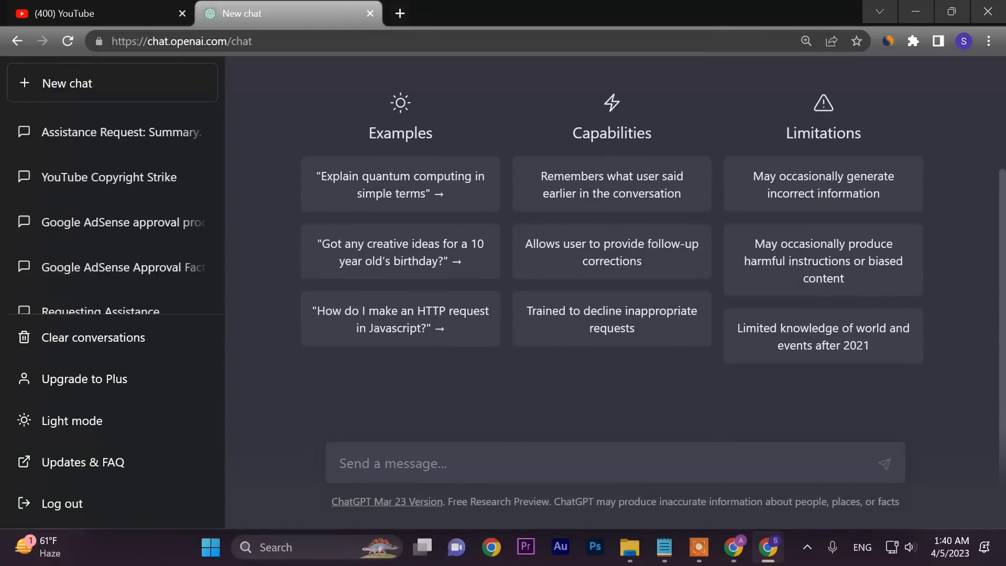
pyautogui.write('hy')
pyautogui.press('Return')
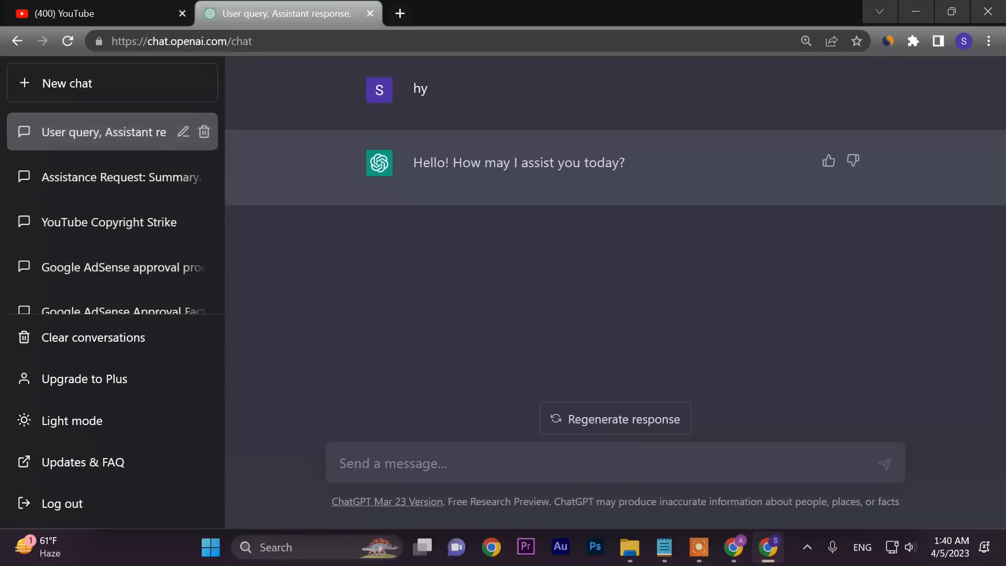
# Ask ChatGPT to write a 1000-word article on red roses.
pyautogui.write('can ')
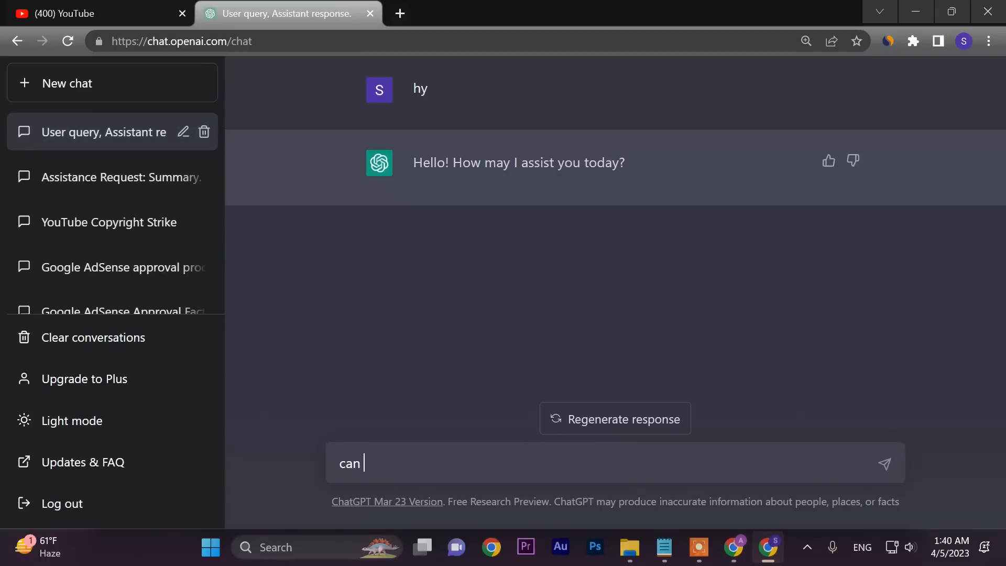
pyautogui.write('you w')
pyautogui.press('BackSpace')
pyautogui.write('wrote a article ')
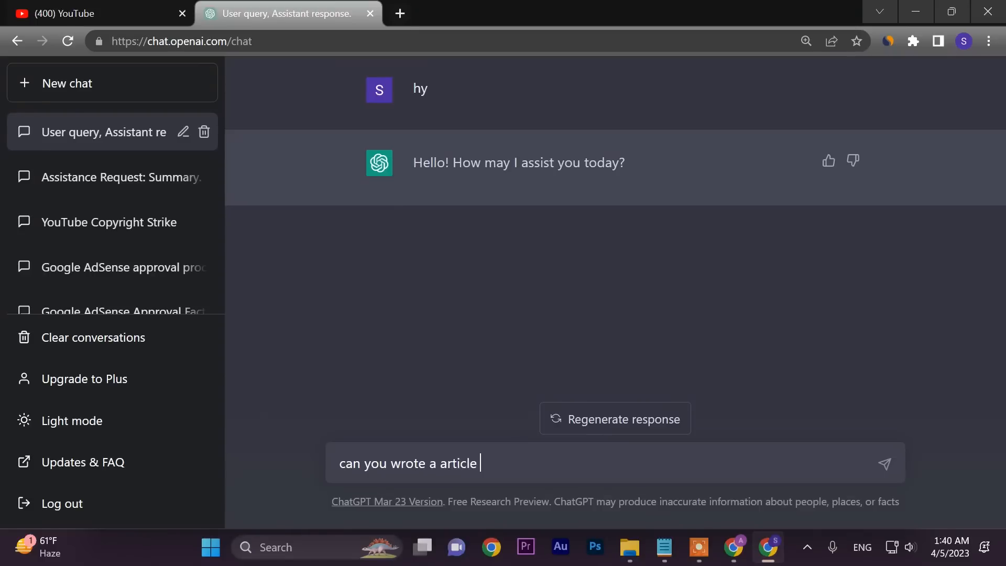
pyautogui.write('on red roses on 1000 wor')
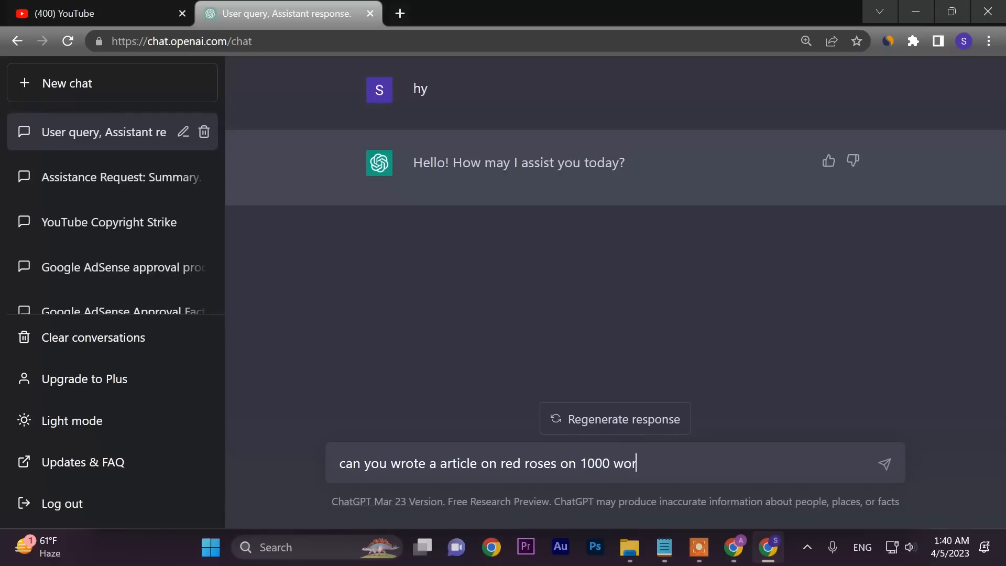
pyautogui.write('s')
pyautogui.press('Return')
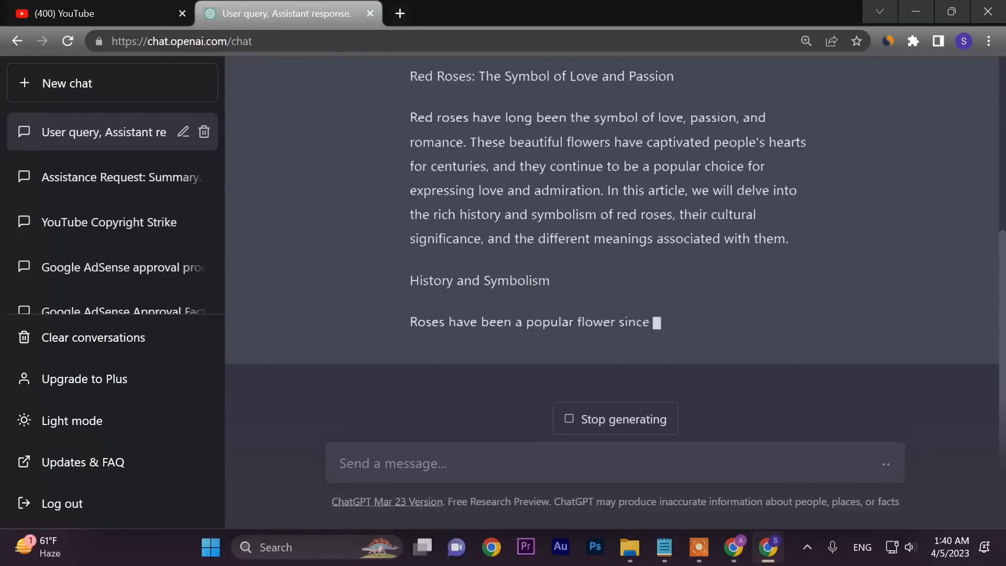
# Select and copy the red roses article text from ChatGPT's reply, then open a new tab.
pyautogui.scroll(3, 612, 246)
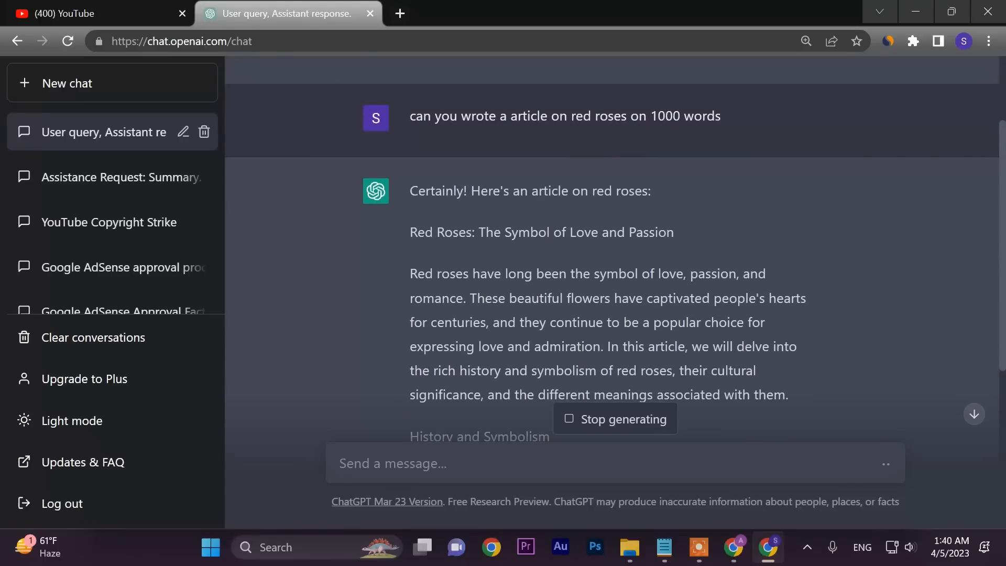
pyautogui.scroll(-6, 612, 246)
pyautogui.scroll(7, 612, 246)
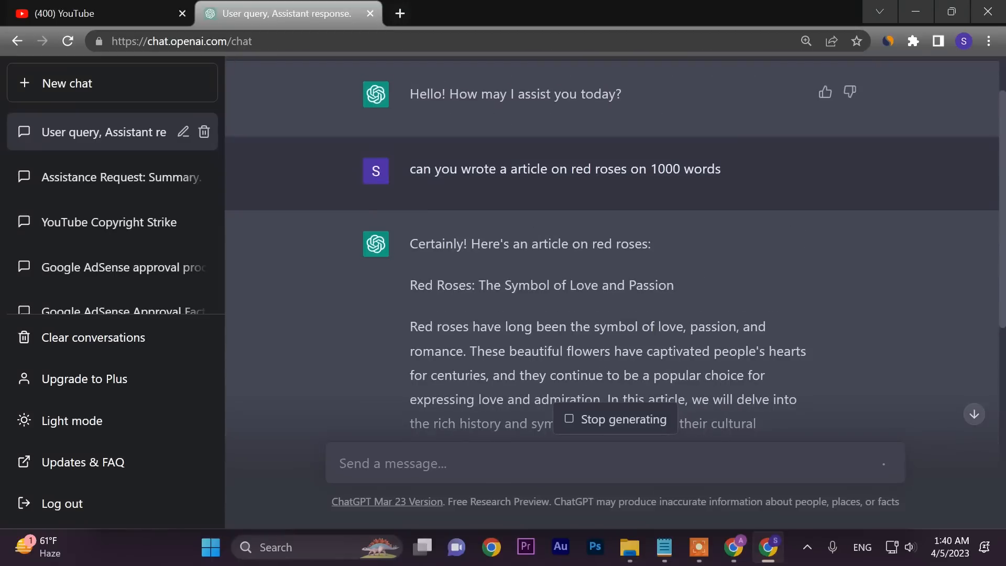
pyautogui.scroll(-7, 612, 246)
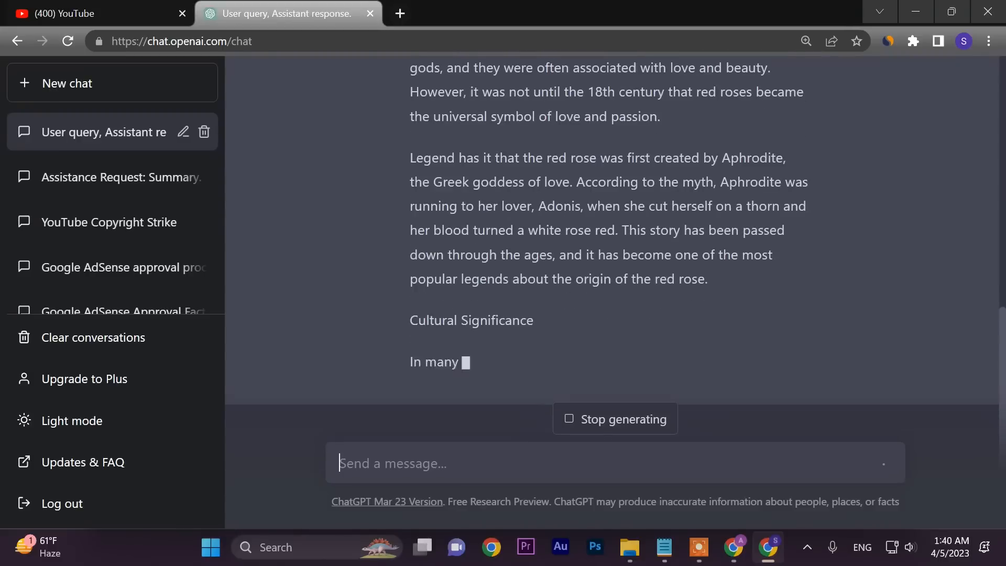
pyautogui.scroll(10, 612, 247)
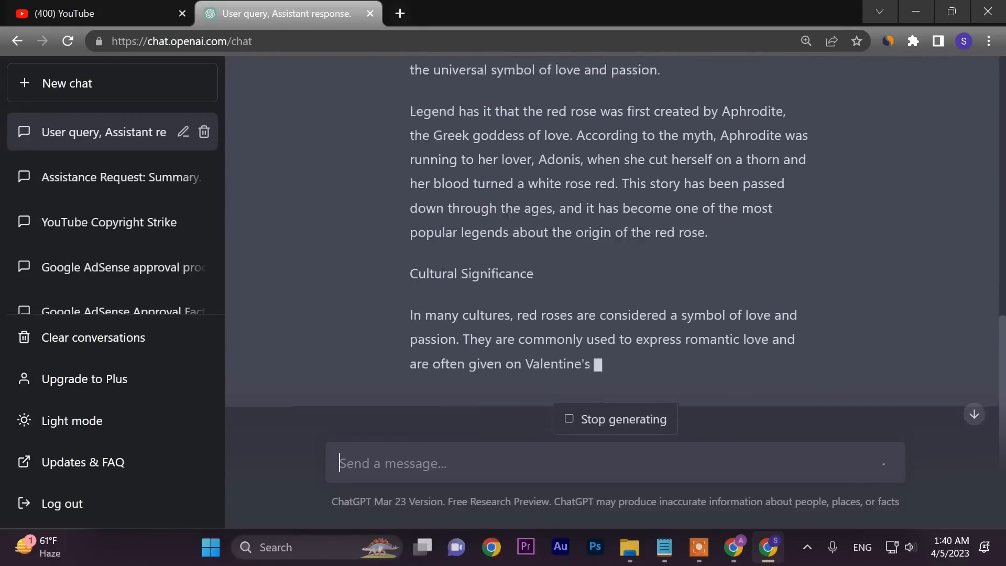
pyautogui.moveTo(410, 313); pyautogui.dragTo(599, 351)
pyautogui.scroll(-5, 451, 354)
pyautogui.scroll(-4, 599, 350)
pyautogui.click(709, 269)
pyautogui.moveTo(708, 269); pyautogui.dragTo(417, 234)
pyautogui.scroll(8, 545, 290)
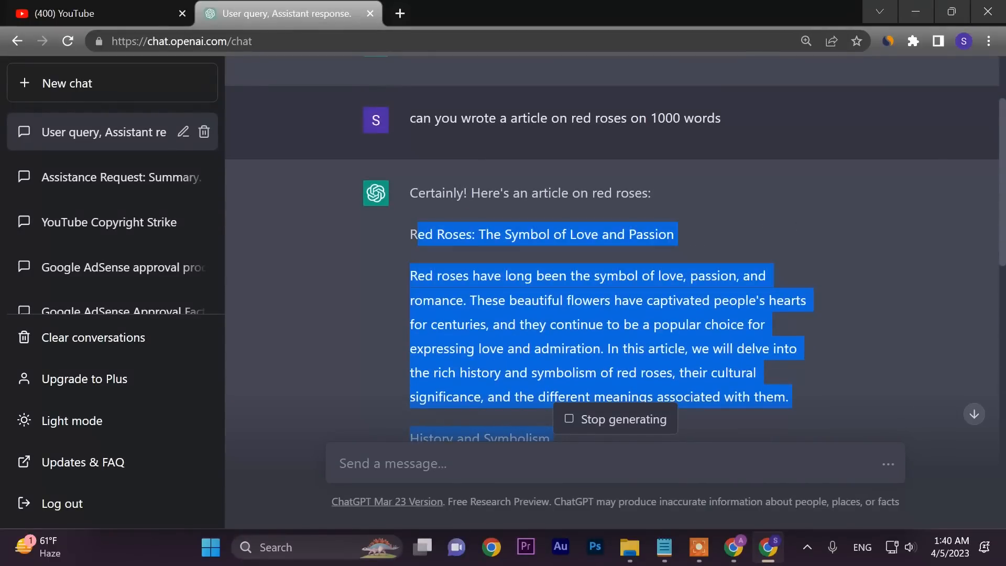
pyautogui.rightClick(421, 233)
pyautogui.click(450, 244)
pyautogui.hotkey('ctrl', 't')
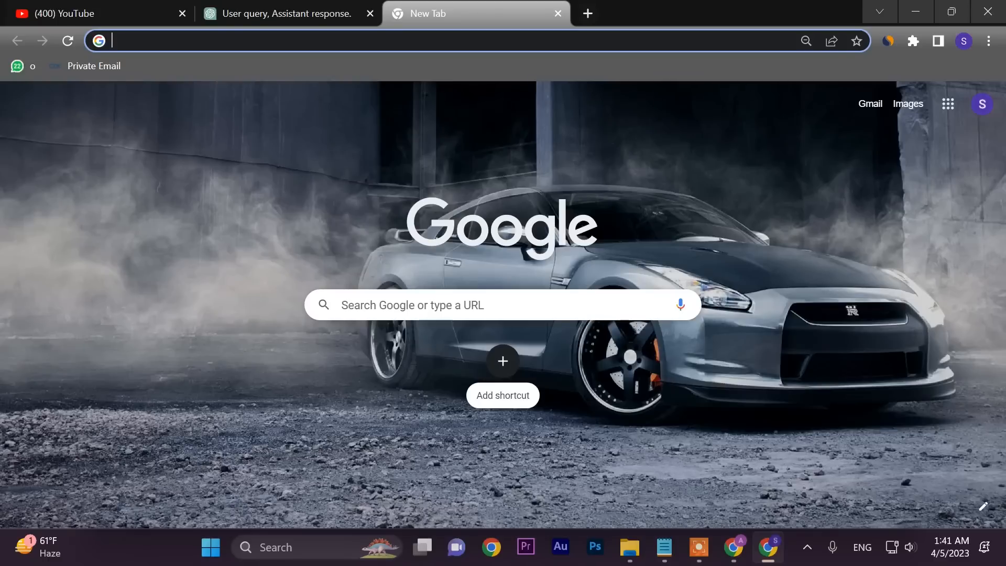
# Search Google for 'plagiarism checker' from the address bar suggestion.
pyautogui.write('plag')
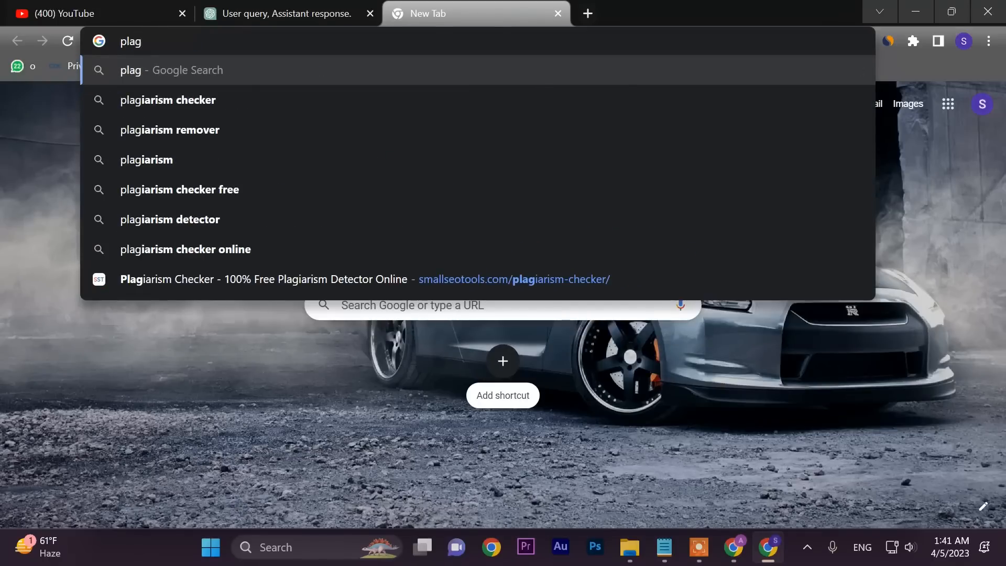
pyautogui.press('Down')
pyautogui.press('Return')
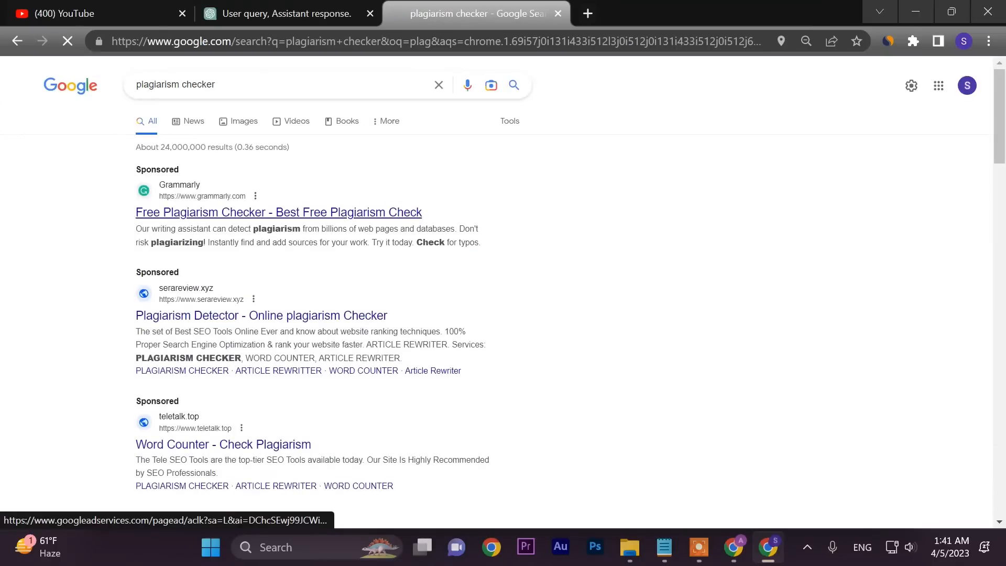
# Visit the Grammarly plagiarism checker result, then go back to the search results.
pyautogui.click(278, 212)
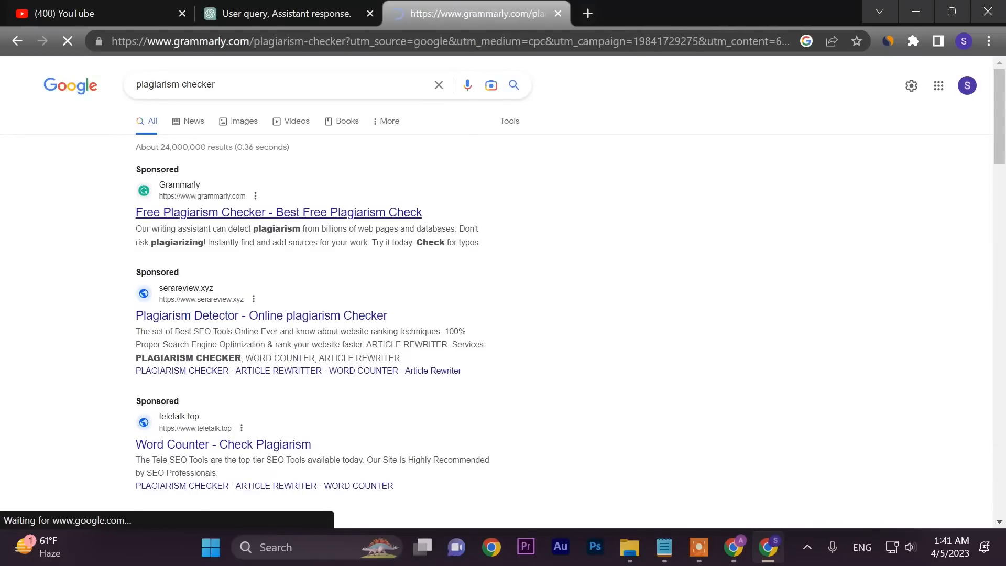
pyautogui.scroll(-13, 182, 245)
pyautogui.scroll(7, 182, 245)
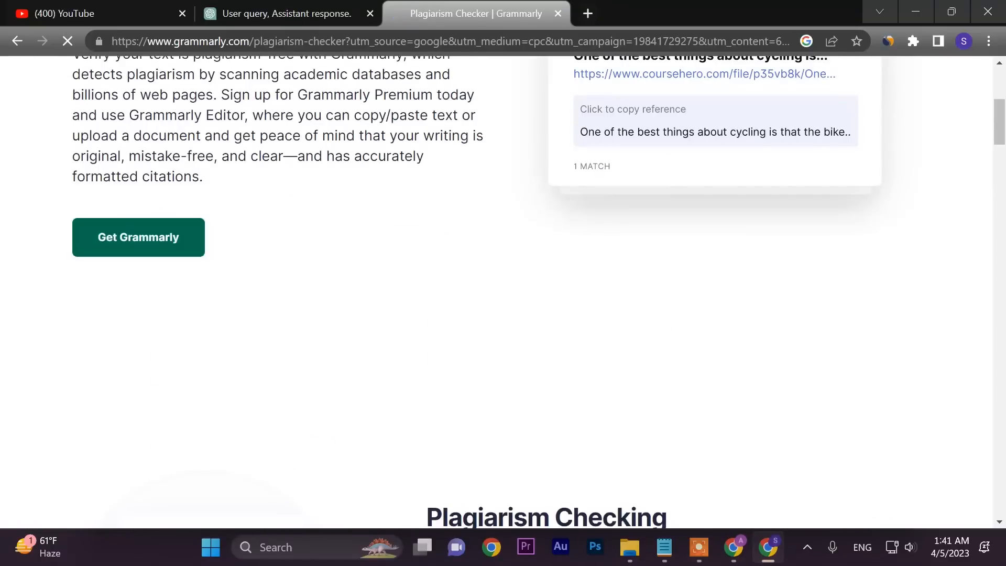
pyautogui.rightClick(182, 246)
pyautogui.click(222, 262)
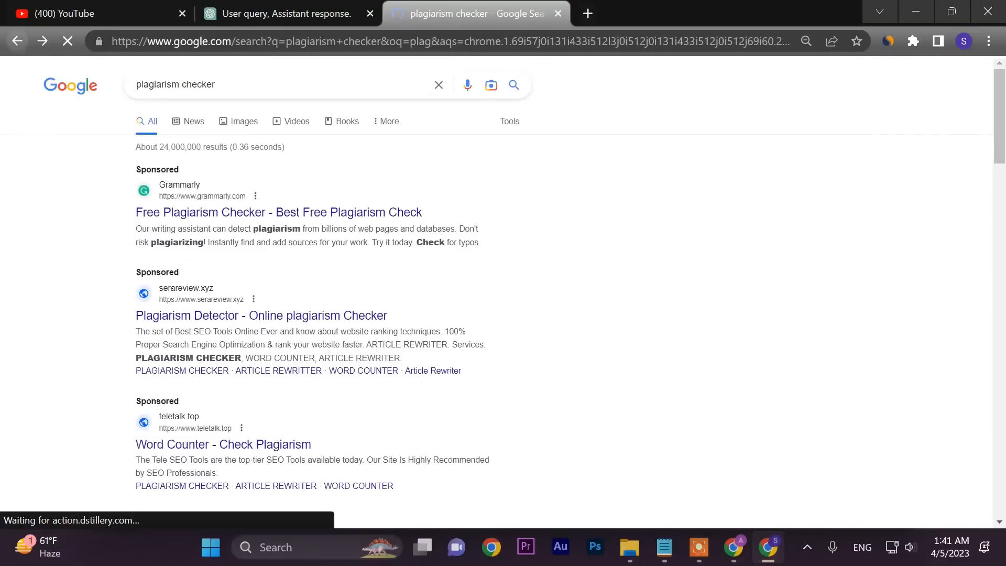
pyautogui.scroll(-4, 277, 325)
pyautogui.scroll(5, 367, 212)
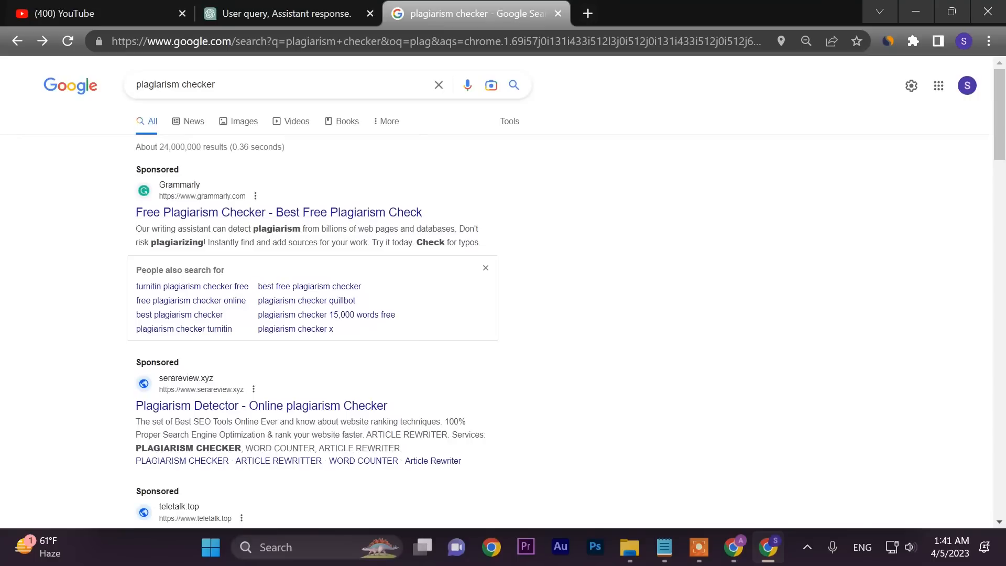
pyautogui.scroll(-5, 276, 263)
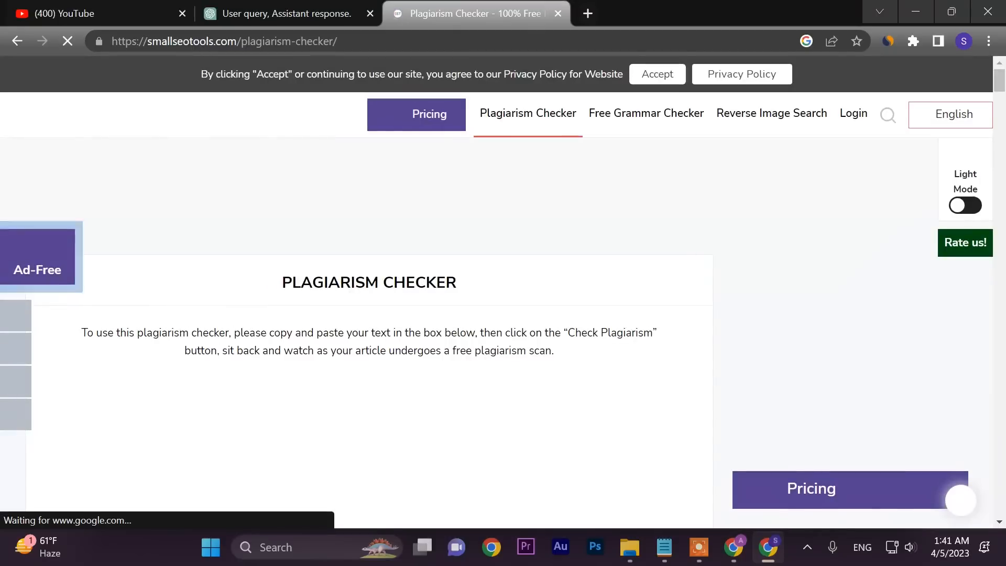
# Paste the red roses article into SmallSEOTools, tick 'I'm not a robot', and run Check Plagiarism.
pyautogui.scroll(-5, 262, 240)
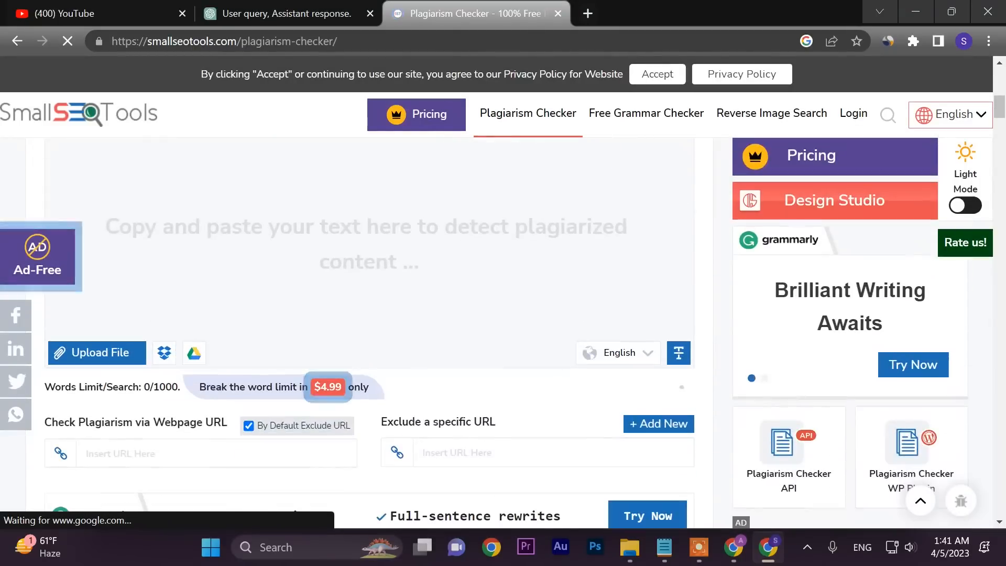
pyautogui.rightClick(262, 240)
pyautogui.click(300, 363)
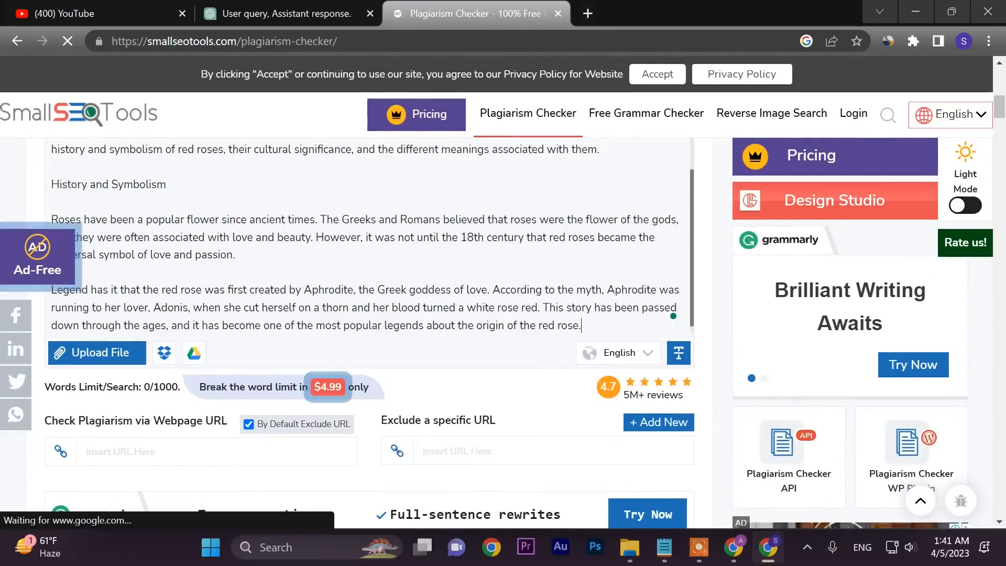
pyautogui.scroll(-3, 300, 363)
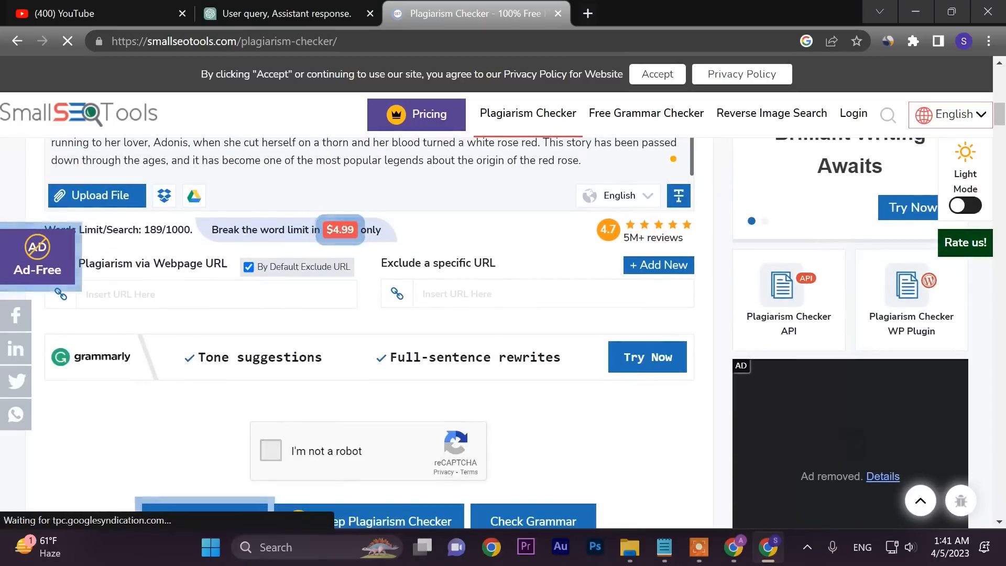
pyautogui.click(271, 451)
pyautogui.scroll(-5, 205, 367)
pyautogui.click(205, 285)
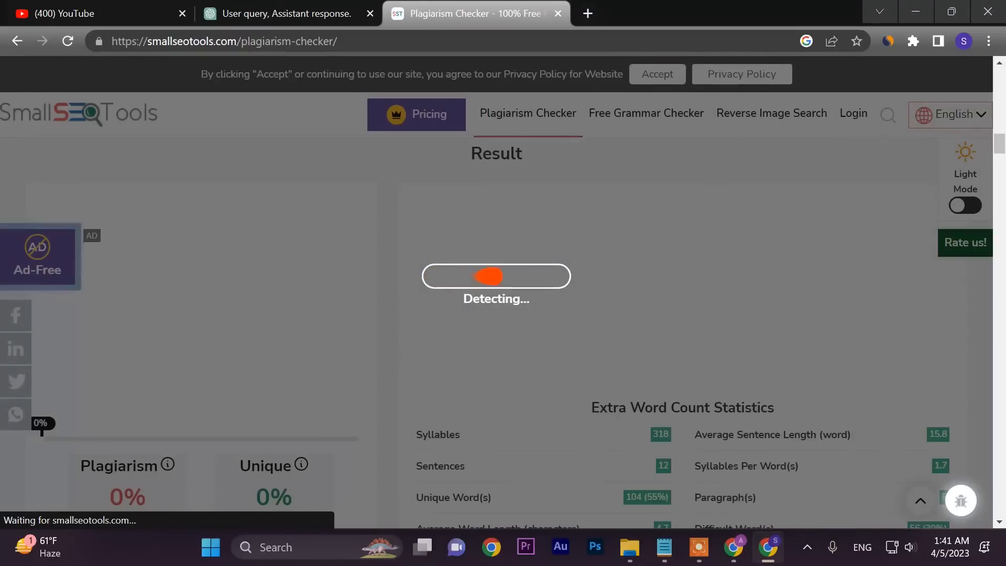
pyautogui.scroll(-2, 496, 332)
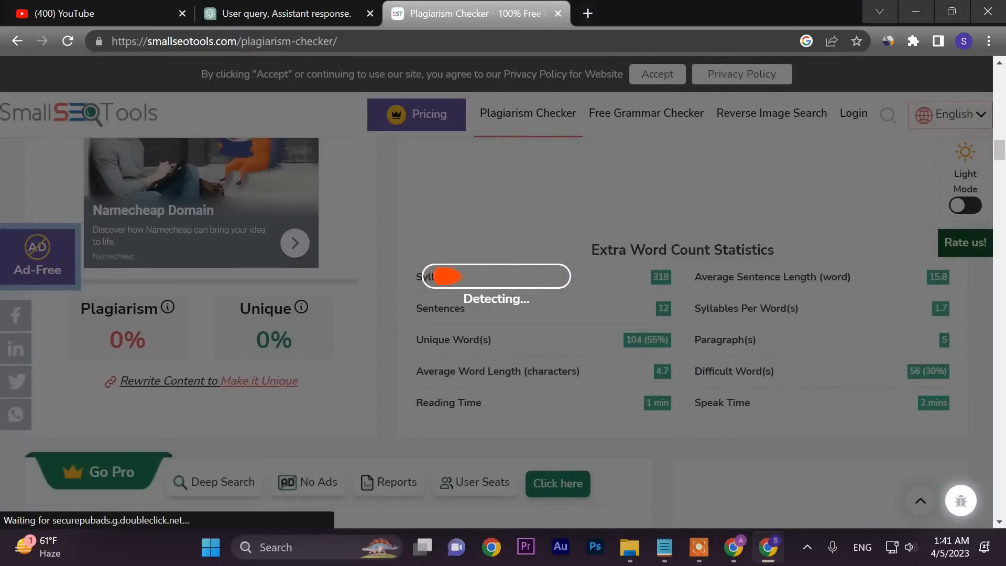
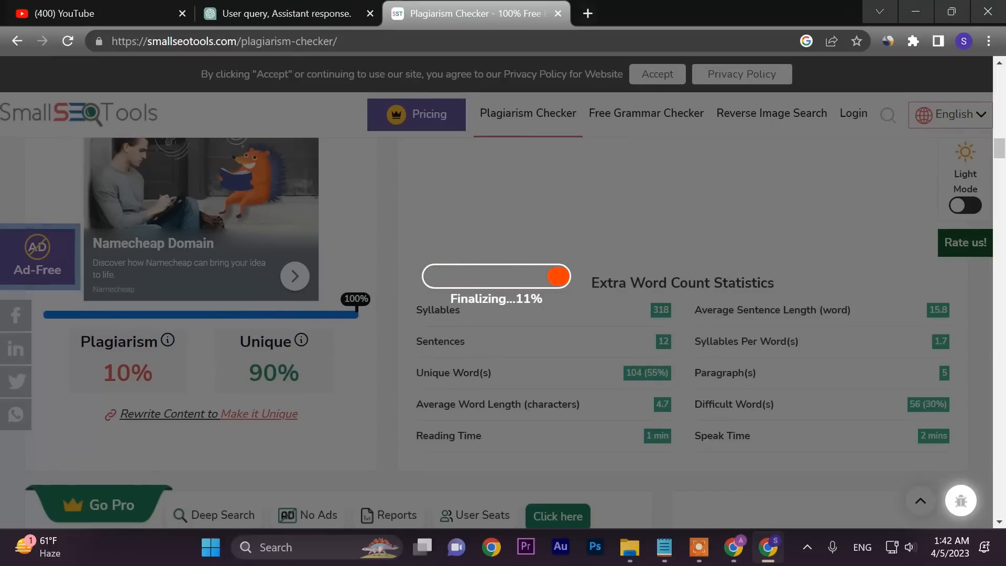
# Copy the full red roses article from ChatGPT, then return to the Blogger: Layout tab.
pyautogui.hotkey('ctrl', 'shift', 'Tab')
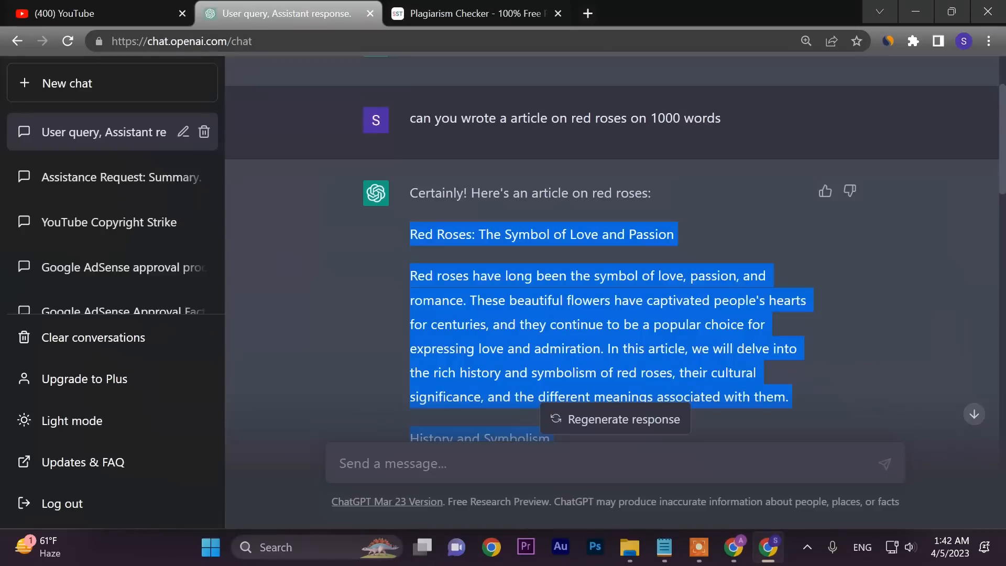
pyautogui.scroll(-20, 612, 248)
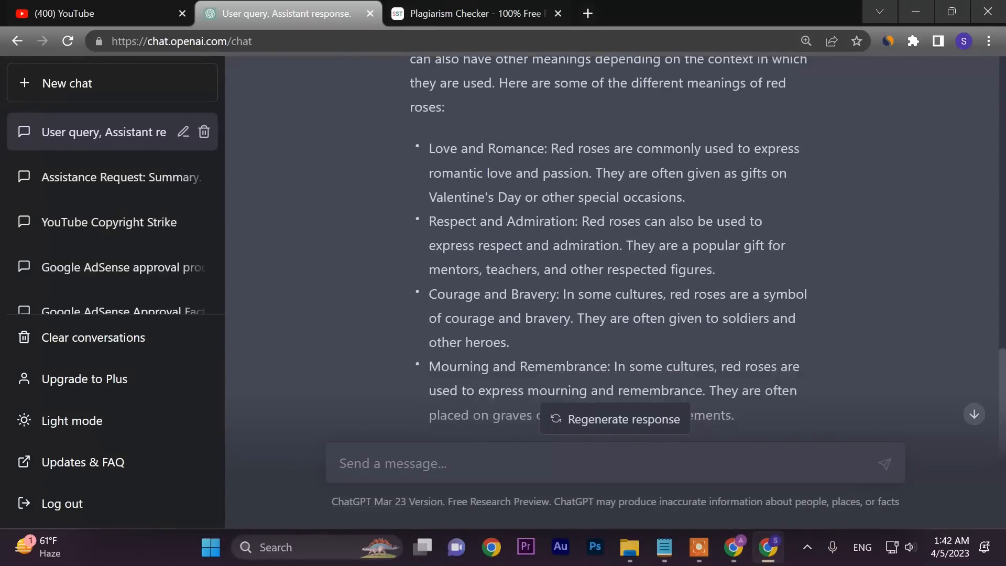
pyautogui.scroll(20, 612, 248)
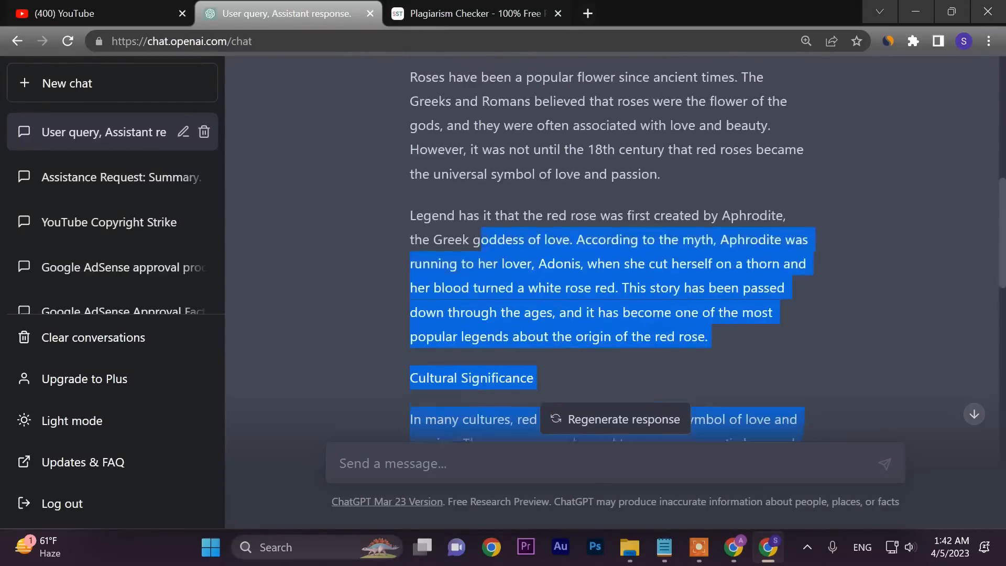
pyautogui.moveTo(435, 280); pyautogui.dragTo(411, 160)
pyautogui.rightClick(413, 163)
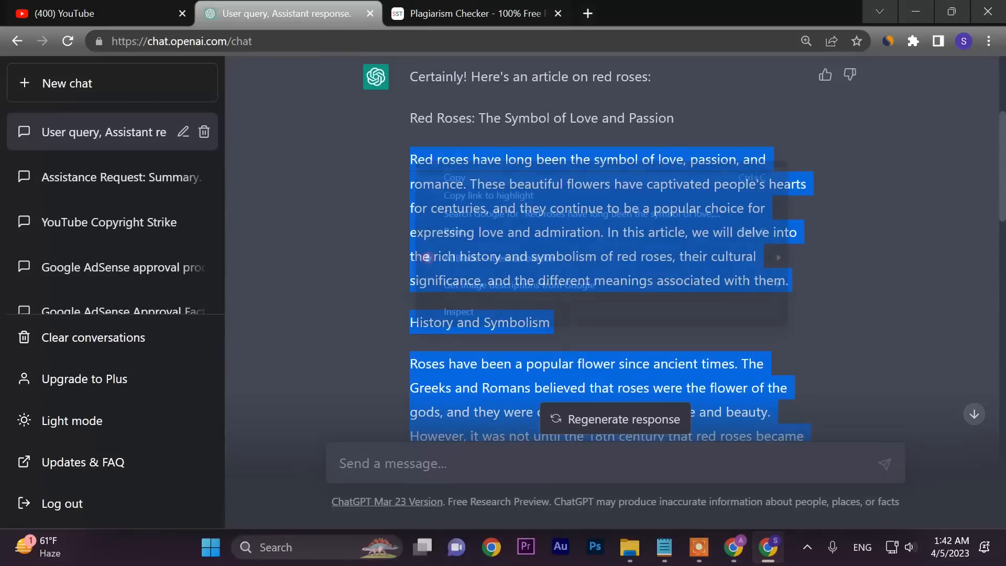
pyautogui.click(455, 177)
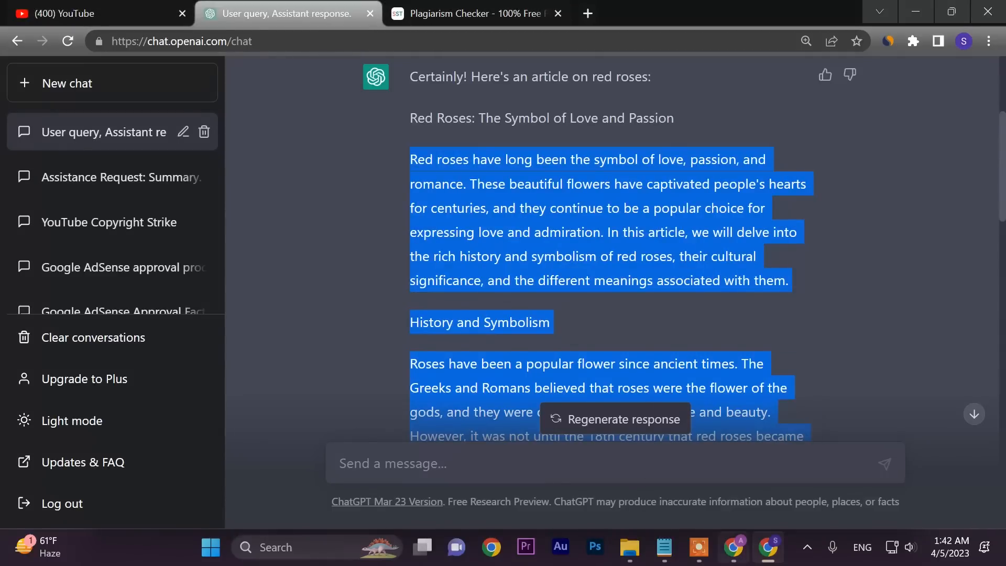
pyautogui.click(734, 547)
pyautogui.click(113, 14)
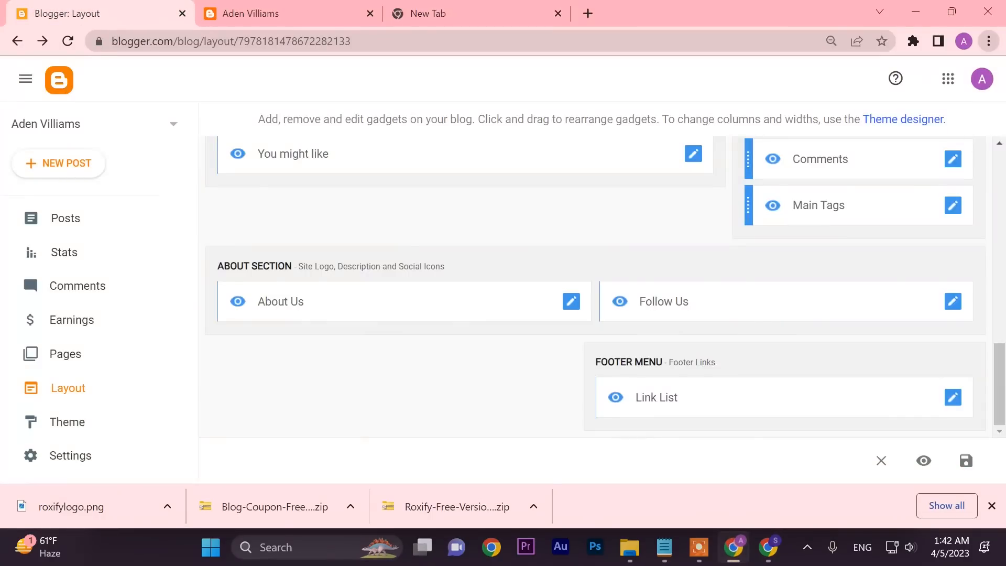
# Start a new Blogger post and paste the red roses article into the body as plain text.
pyautogui.click(57, 218)
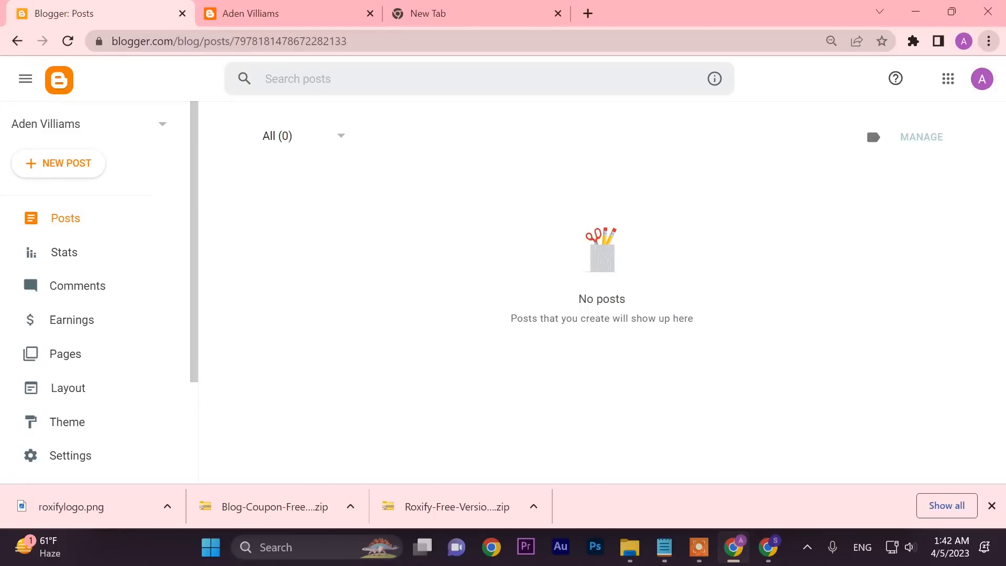
pyautogui.click(58, 163)
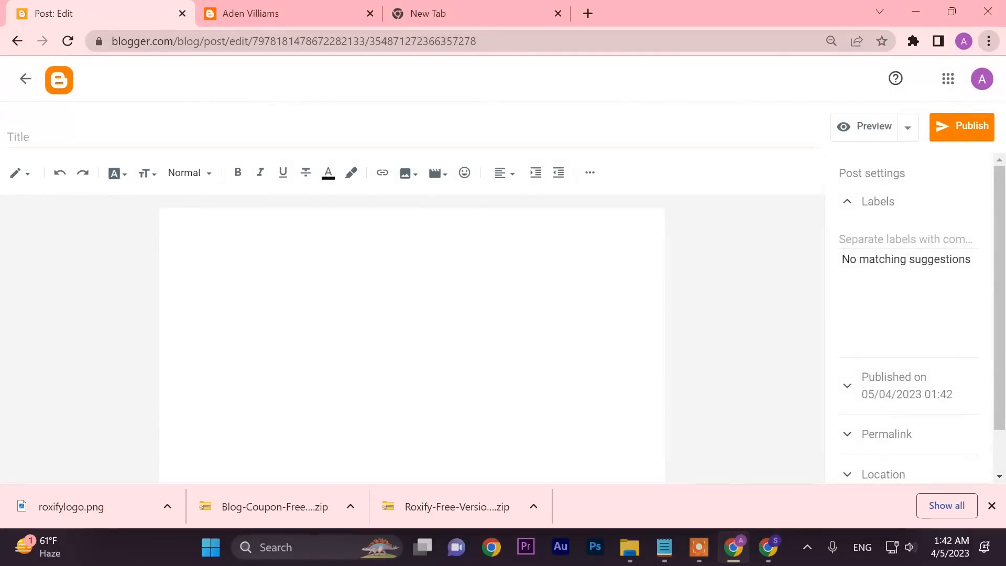
pyautogui.rightClick(401, 308)
pyautogui.click(440, 178)
pyautogui.scroll(2, 548, 418)
pyautogui.scroll(6, 548, 417)
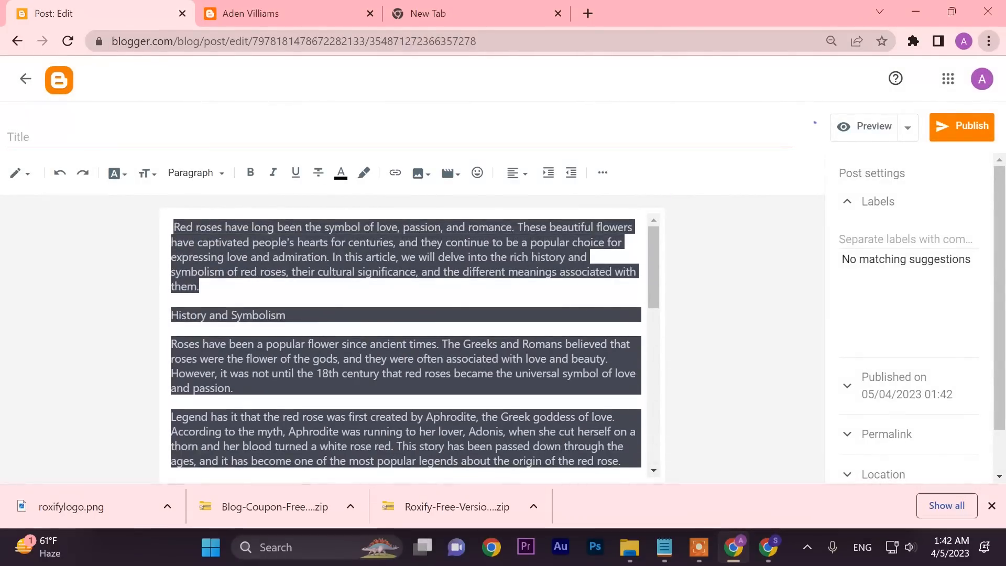
pyautogui.hotkey('ctrl', 'z')
pyautogui.hotkey('ctrl', 'shift', 'v')
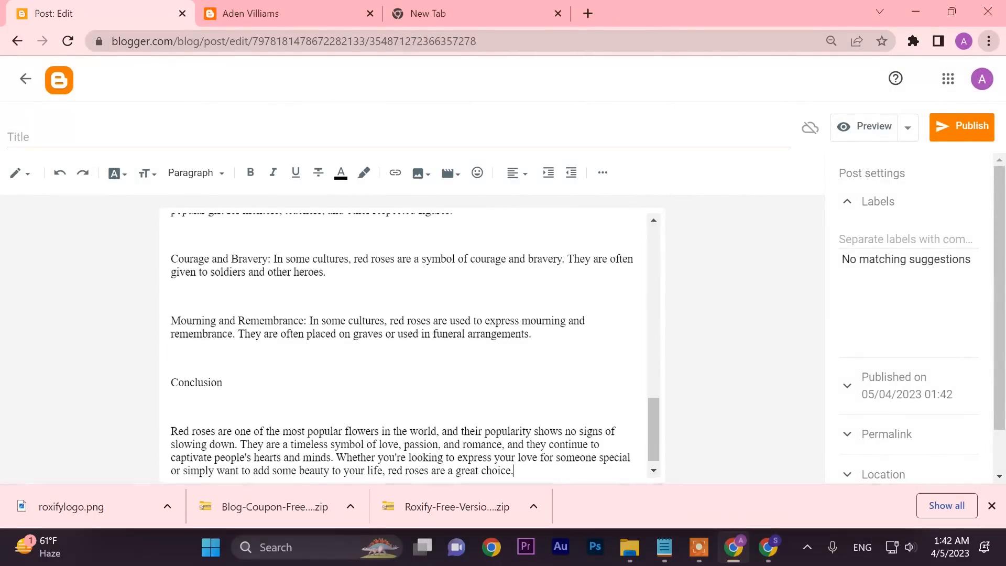
# Bold the Conclusion, Cultural Significance and History and Symbolism headings.
pyautogui.doubleClick(196, 382)
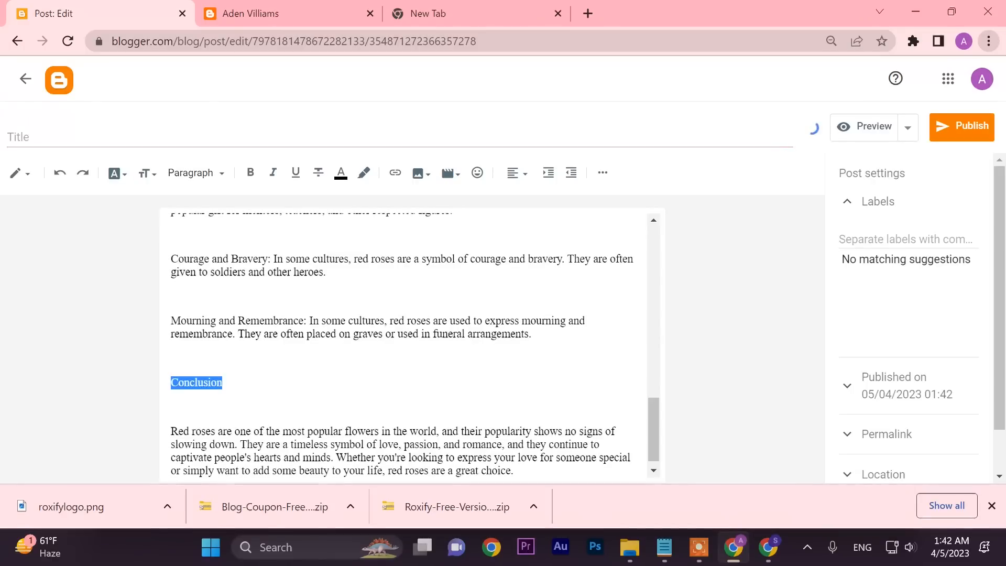
pyautogui.hotkey('ctrl', 'b')
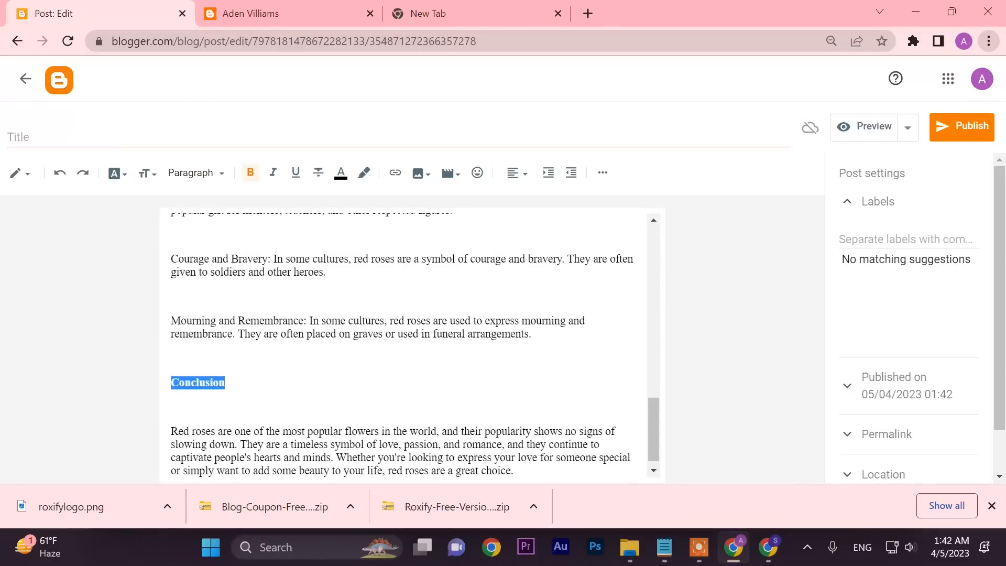
pyautogui.scroll(15, 406, 340)
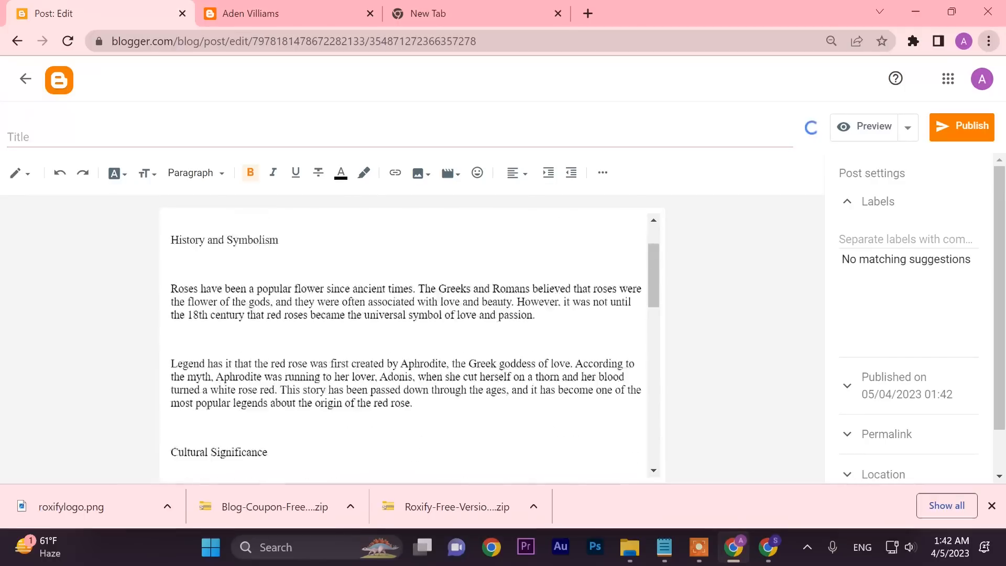
pyautogui.tripleClick(244, 283)
pyautogui.click(251, 172)
pyautogui.scroll(5, 406, 341)
pyautogui.tripleClick(246, 308)
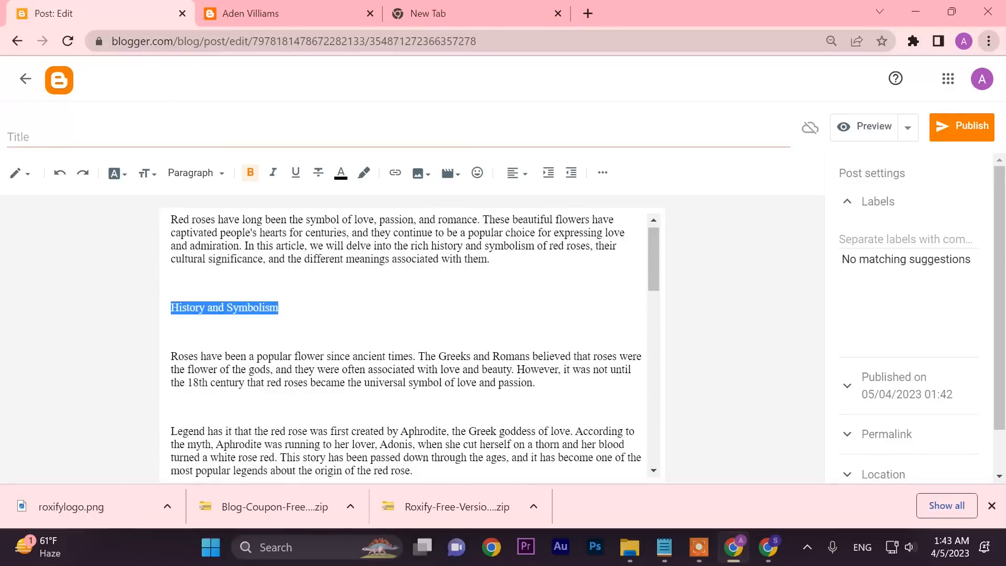
pyautogui.click(251, 173)
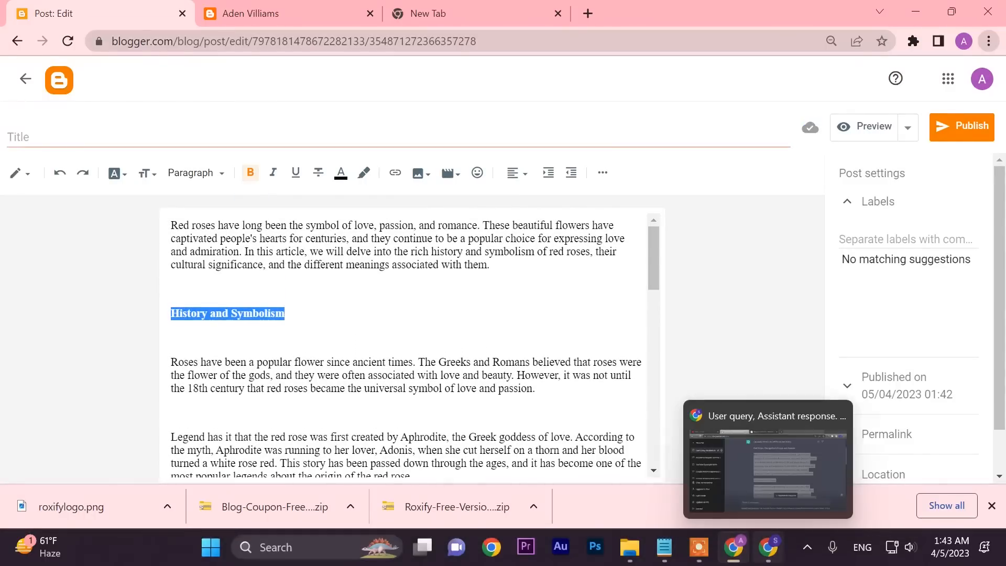
# Copy 'Red Roses: The Symbol of Love and Passion' from ChatGPT and paste it as the post title.
pyautogui.click(768, 547)
pyautogui.scroll(3, 612, 249)
pyautogui.scroll(-2, 612, 249)
pyautogui.moveTo(410, 196); pyautogui.dragTo(674, 197)
pyautogui.rightClick(642, 206)
pyautogui.click(592, 221)
pyautogui.hotkey('alt', 'Tab')
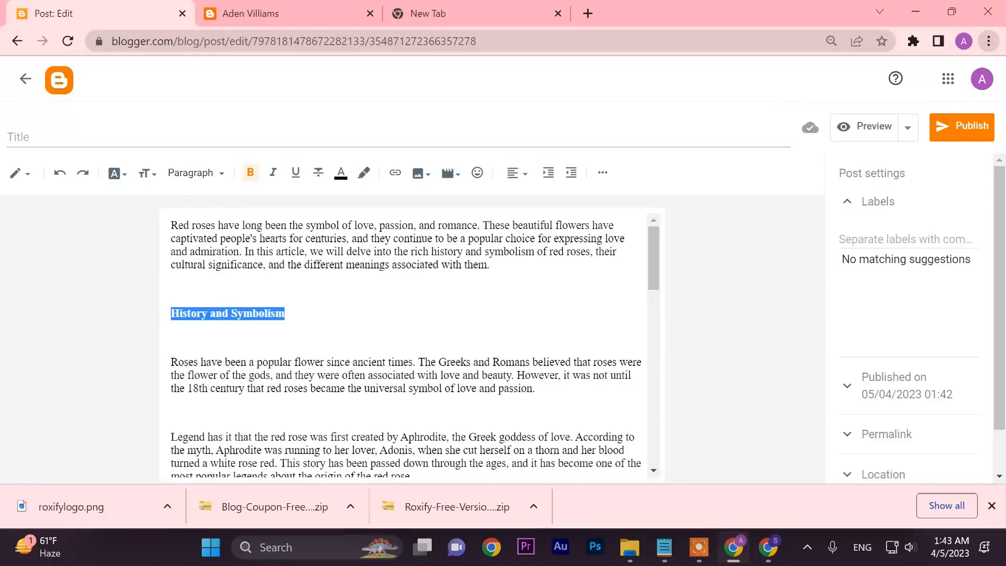
pyautogui.click(243, 138)
pyautogui.rightClick(242, 137)
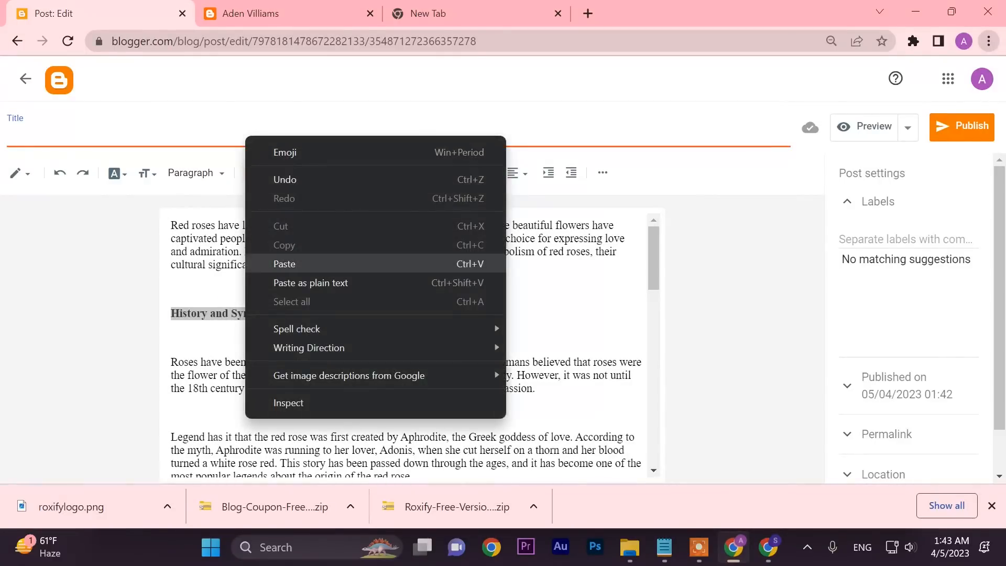
pyautogui.click(283, 261)
# Add an empty line below the History and Symbolism heading.
pyautogui.click(284, 313)
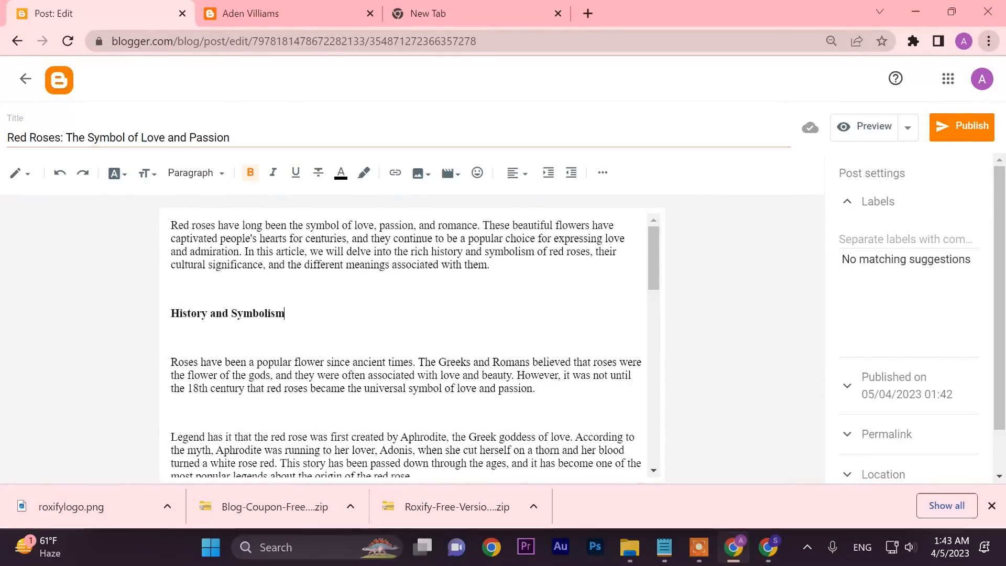
pyautogui.scroll(-2, 403, 340)
pyautogui.scroll(2, 403, 340)
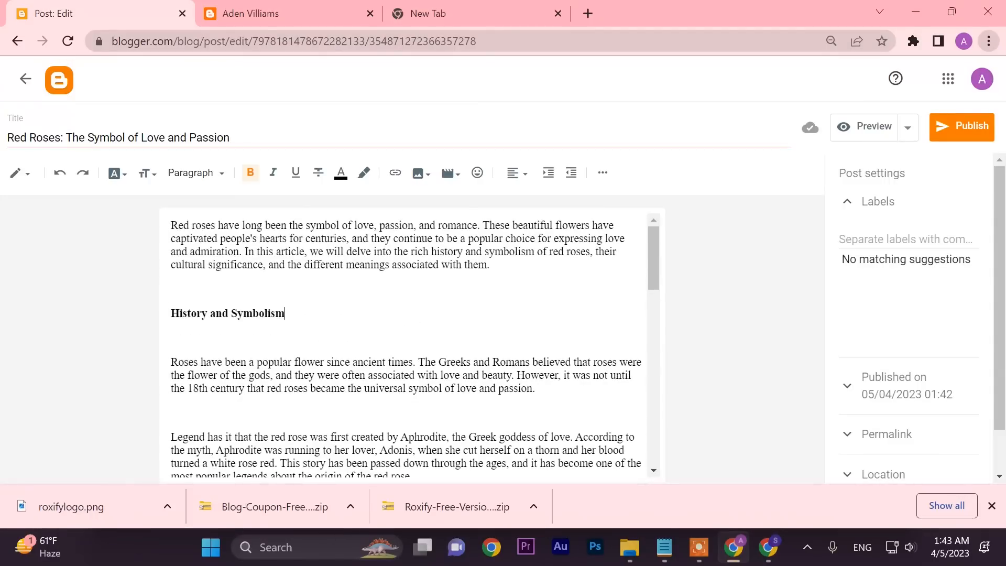
pyautogui.press('Return')
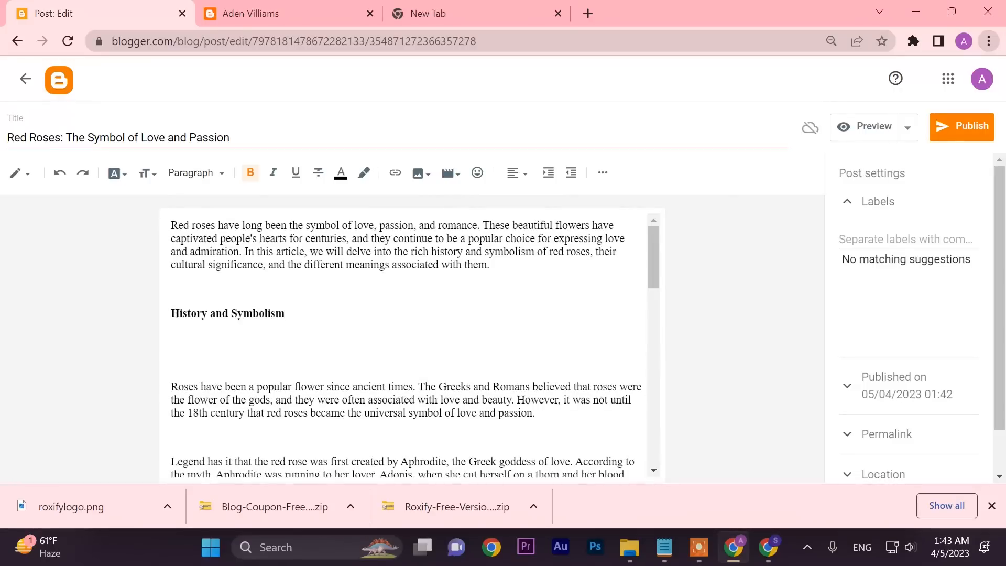
pyautogui.click(471, 14)
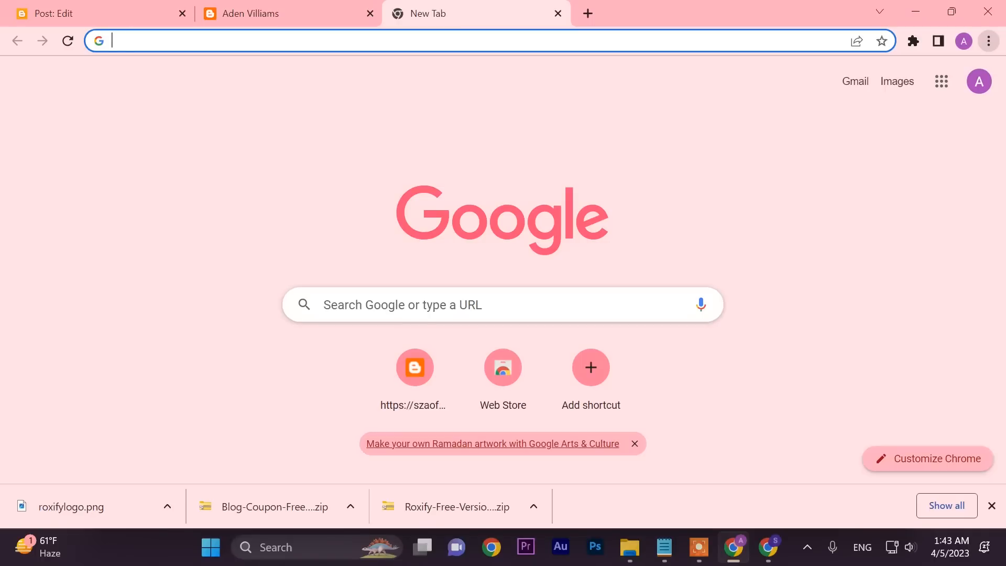
# Go to Pexels via Google and search it for red roses photos.
pyautogui.write('p')
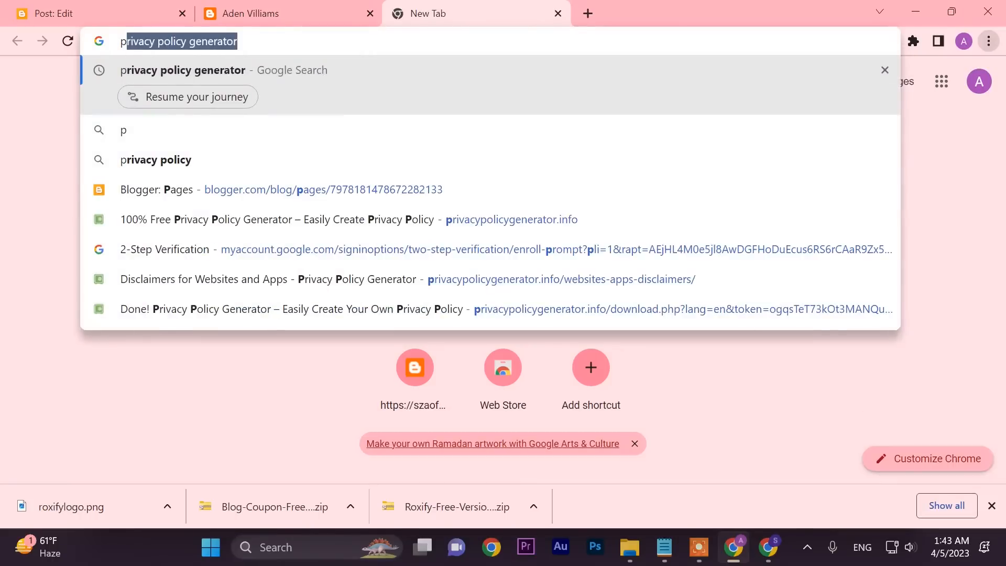
pyautogui.write('exels')
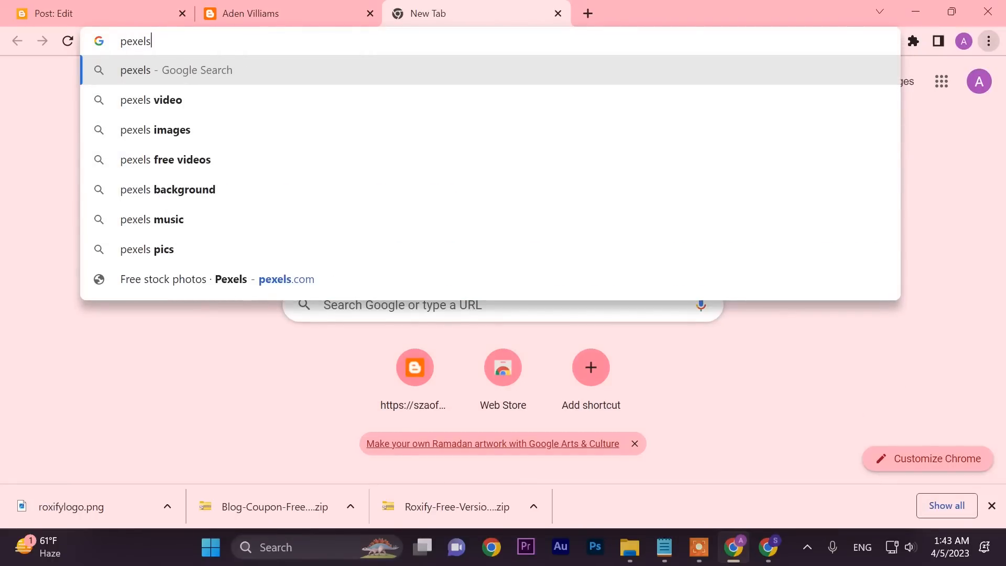
pyautogui.press('Return')
pyautogui.click(106, 243)
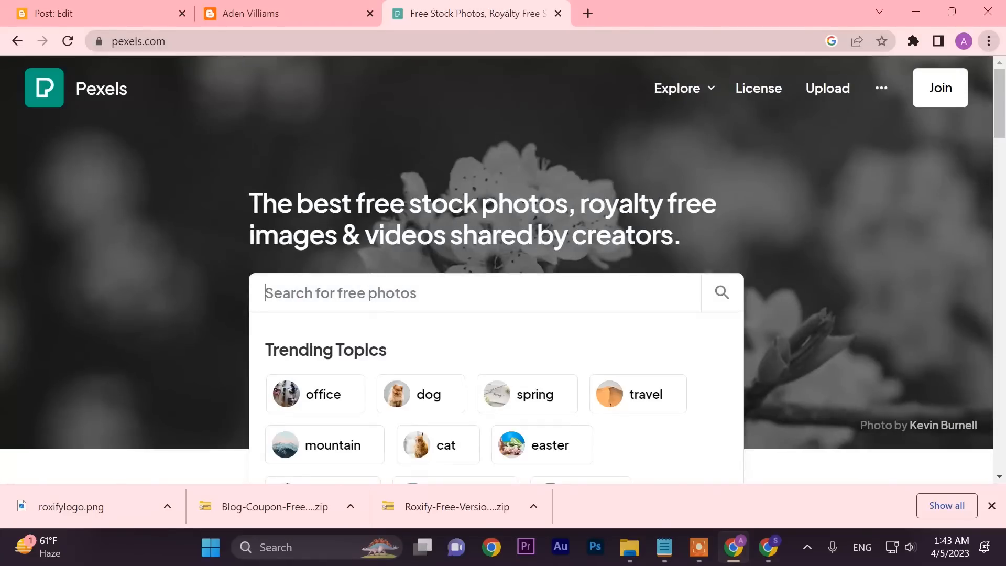
pyautogui.write('red ro')
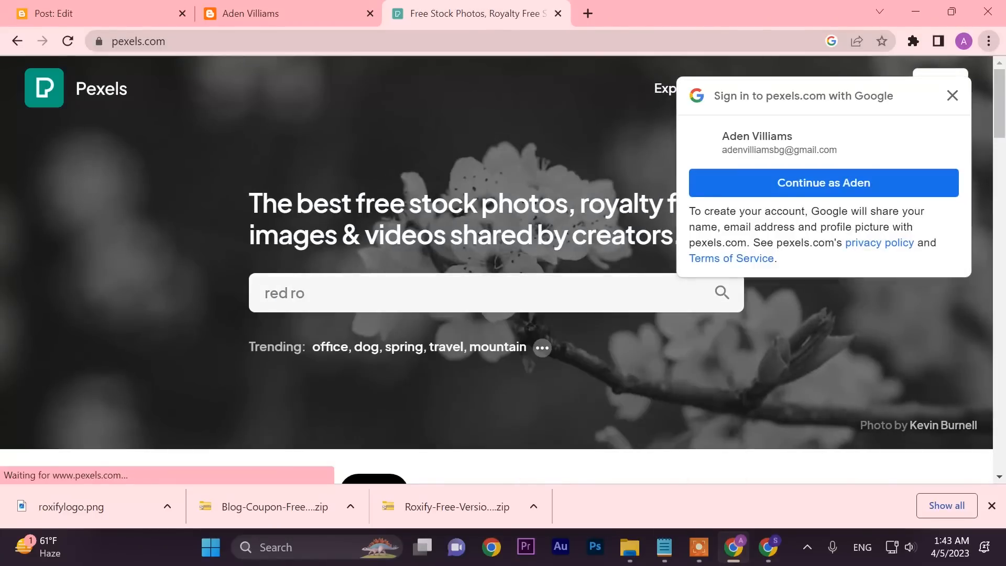
pyautogui.click(305, 293)
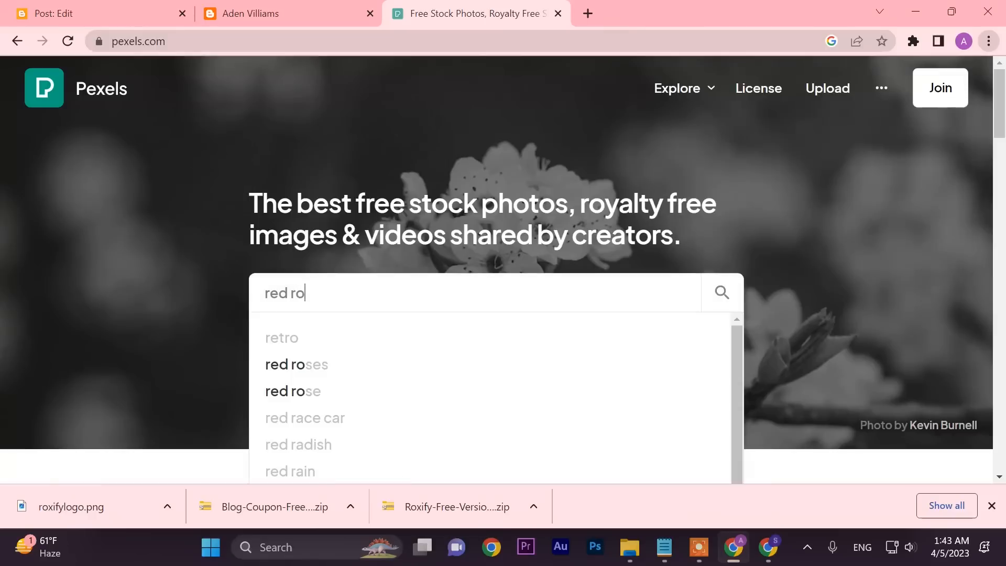
pyautogui.write('ses')
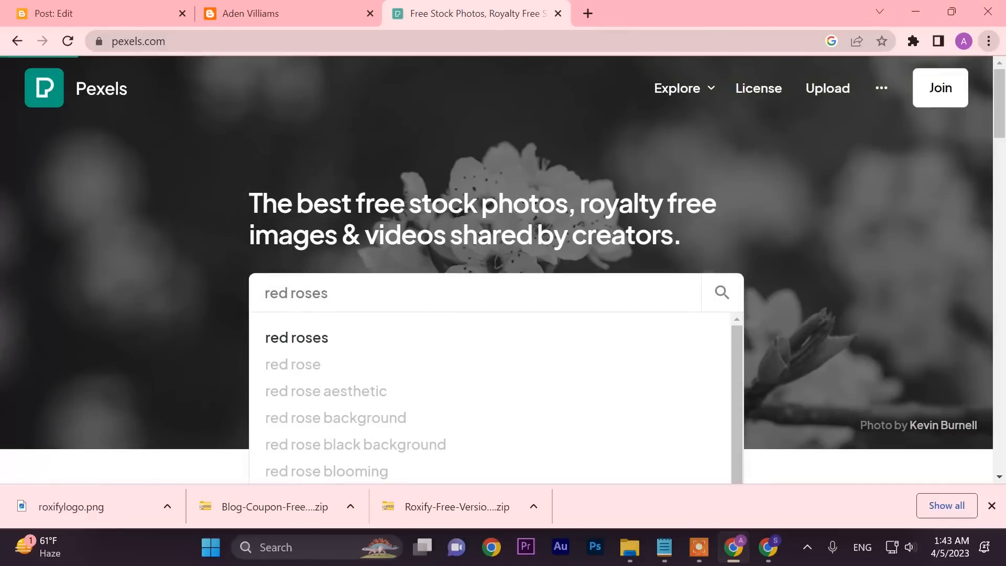
pyautogui.press('Return')
# Browse the red roses results and open a pink rose from the similar photos.
pyautogui.scroll(-5, 497, 314)
pyautogui.scroll(5, 497, 314)
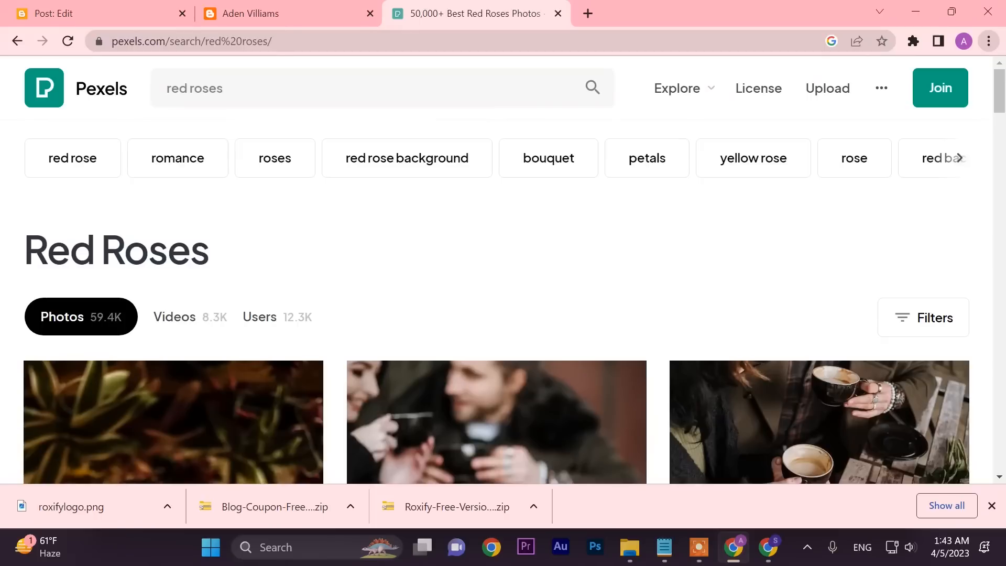
pyautogui.scroll(-5, 497, 314)
pyautogui.scroll(-5, 498, 314)
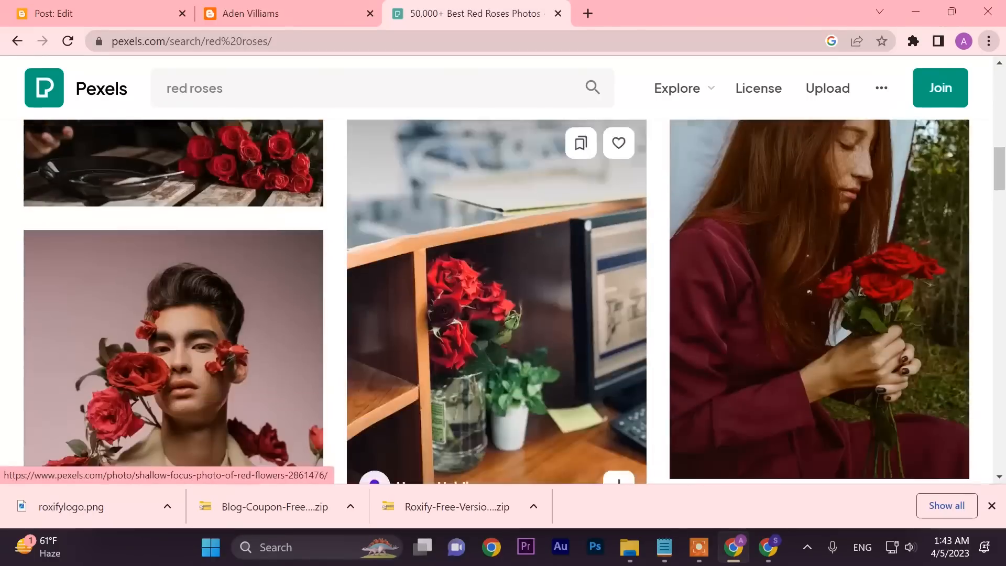
pyautogui.click(496, 314)
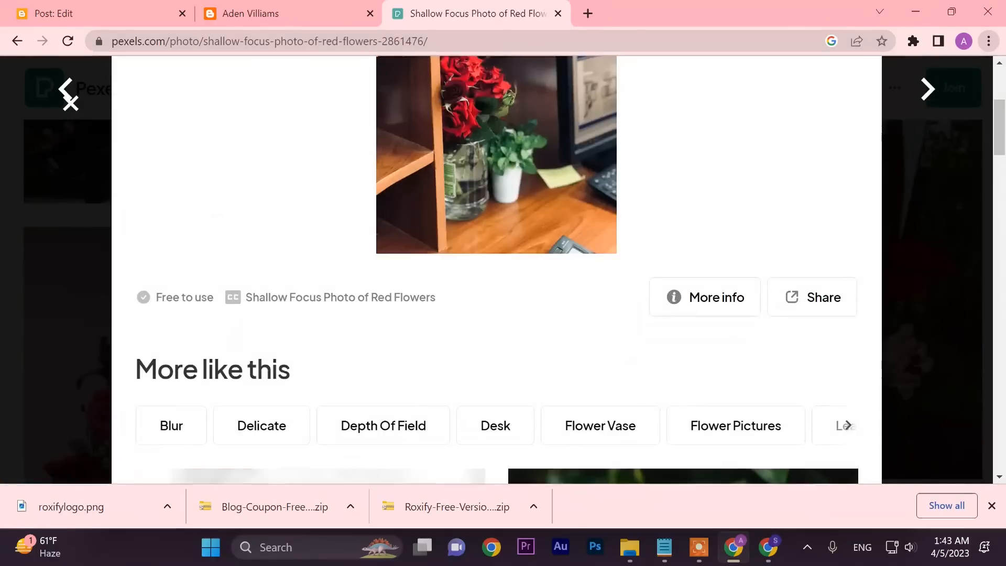
pyautogui.scroll(-15, 497, 314)
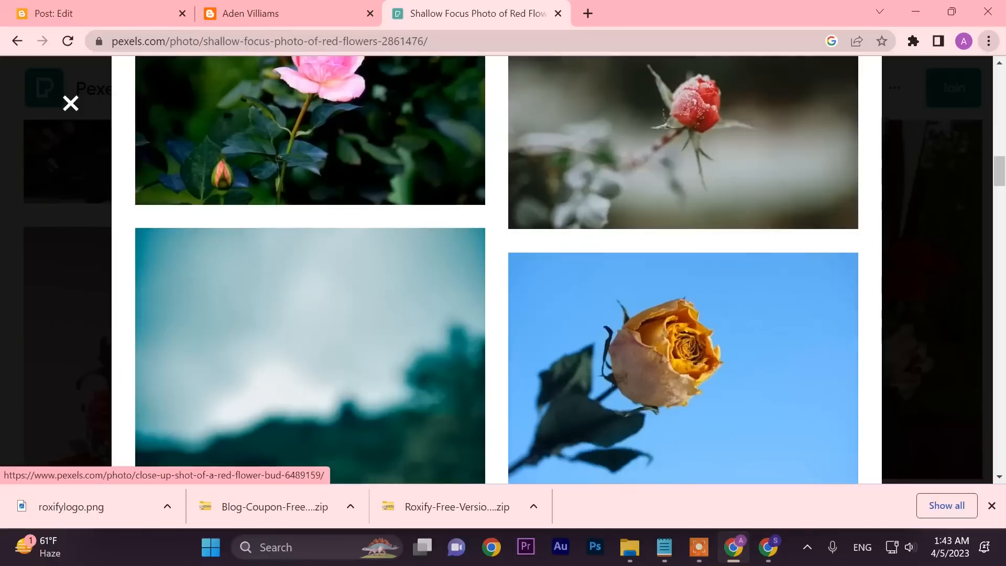
pyautogui.click(367, 131)
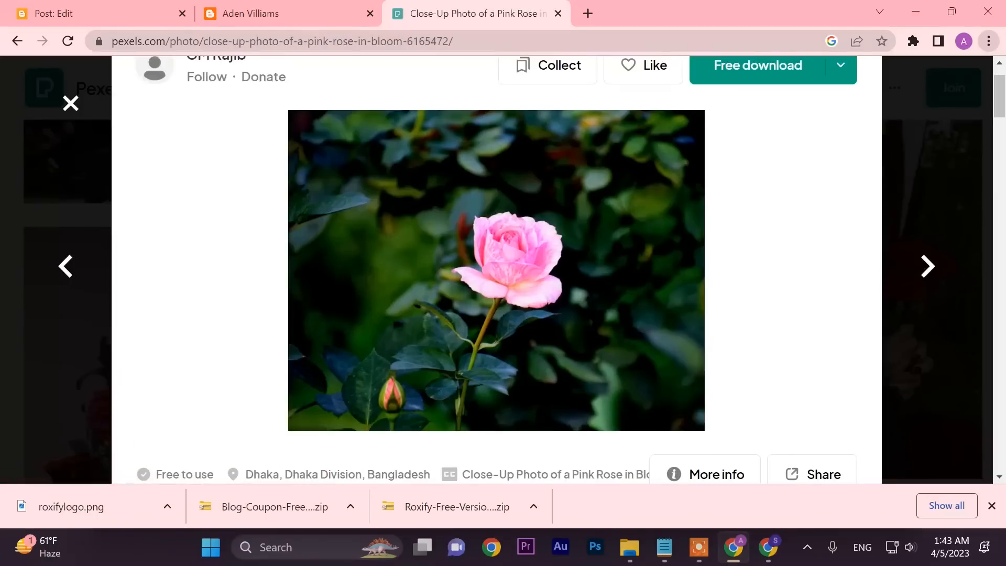
# Open the Close-Up Shot of a Pink Tea Rose in Bloom photo, copy its image address, and download it.
pyautogui.scroll(-5, 367, 157)
pyautogui.scroll(-15, 681, 315)
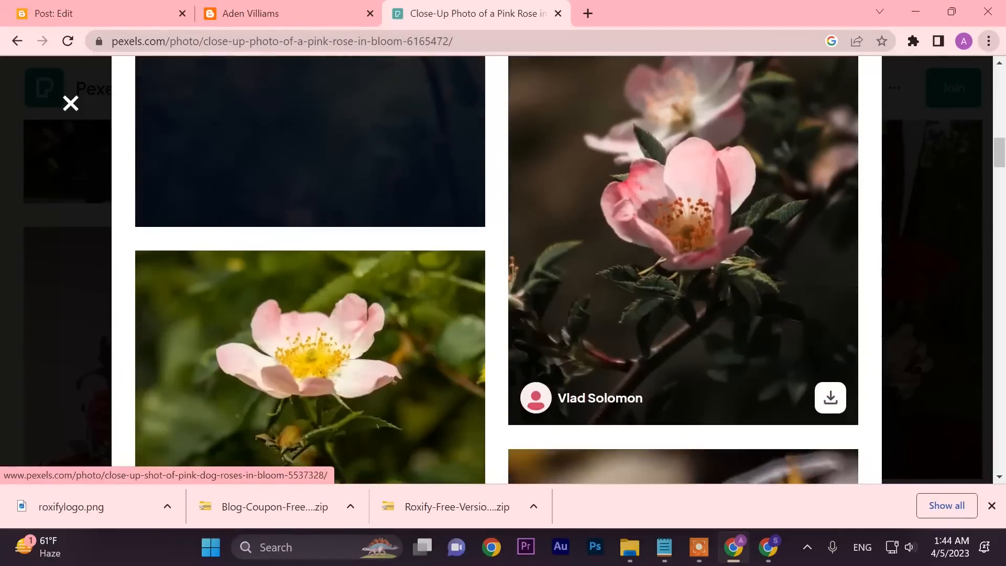
pyautogui.scroll(5, 681, 314)
pyautogui.scroll(-12, 681, 314)
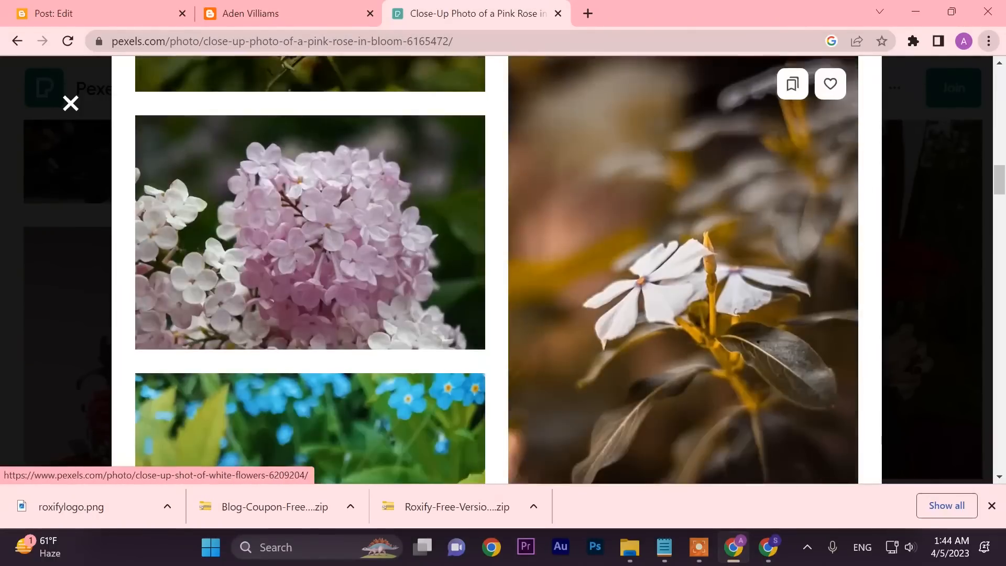
pyautogui.scroll(15, 682, 314)
pyautogui.scroll(-8, 681, 315)
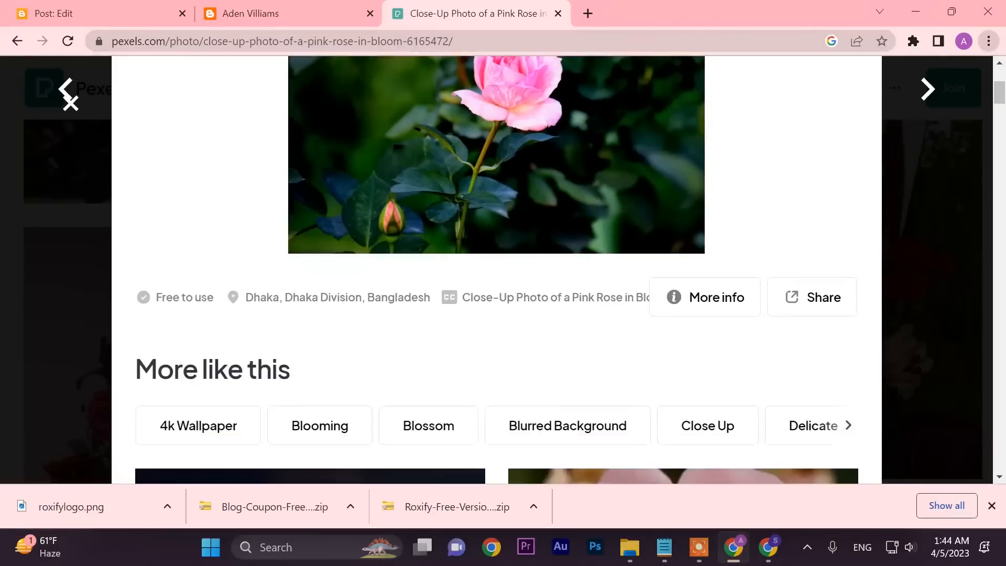
pyautogui.click(682, 210)
pyautogui.rightClick(556, 271)
pyautogui.click(616, 345)
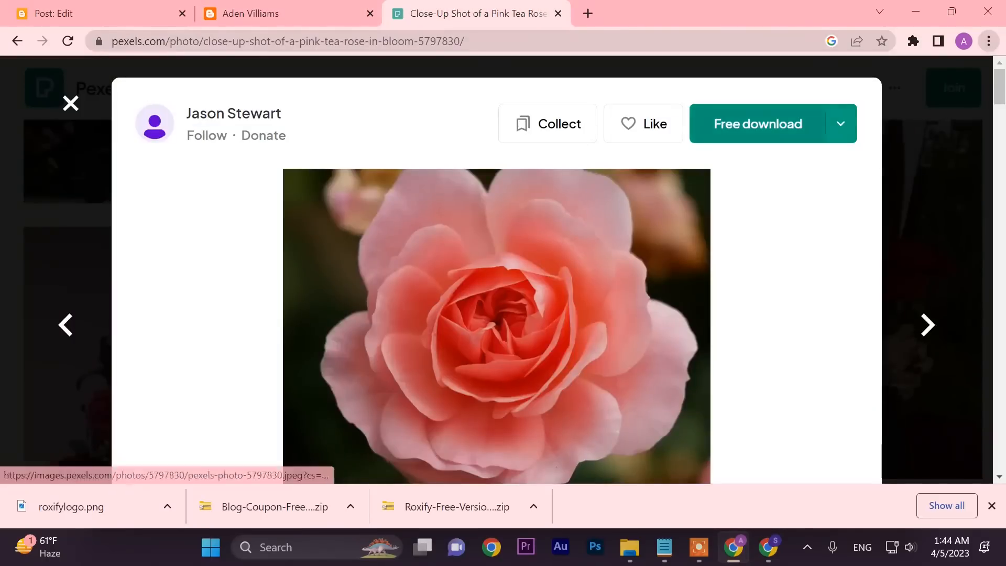
pyautogui.click(758, 124)
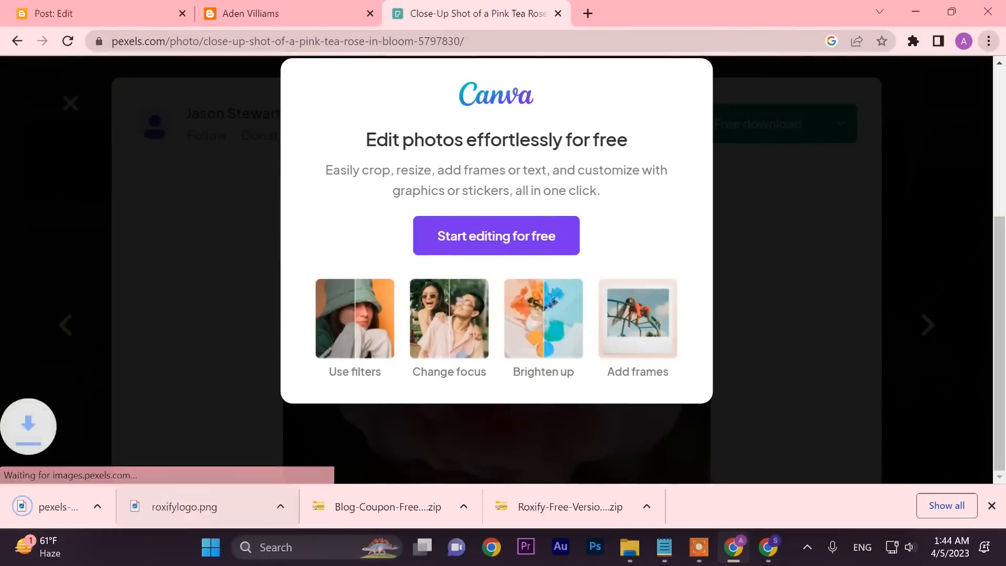
# Try dragging the downloaded rose photo into the post and upload window, then cancel the upload.
pyautogui.click(250, 13)
pyautogui.click(78, 13)
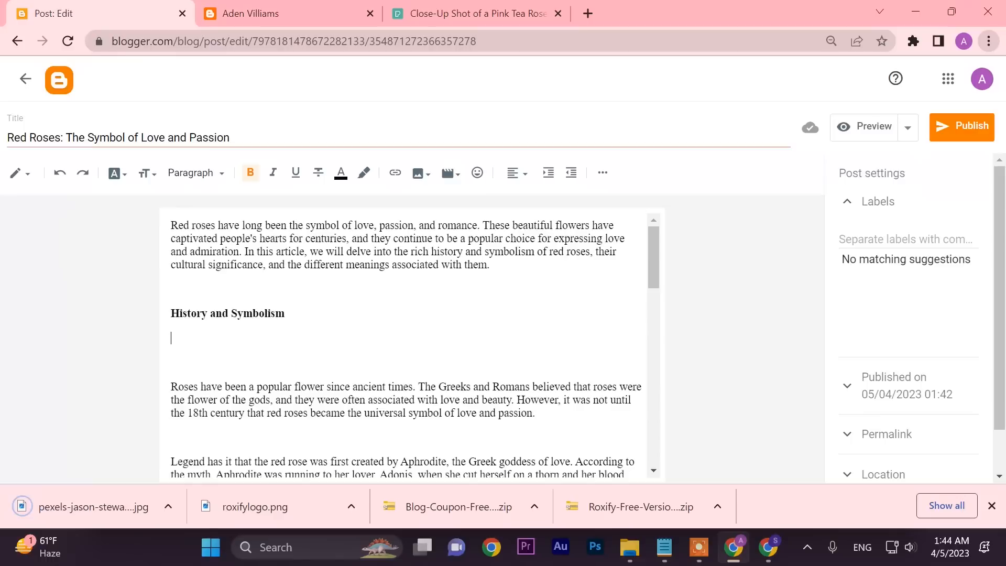
pyautogui.moveTo(94, 507); pyautogui.dragTo(172, 338)
pyautogui.click(421, 173)
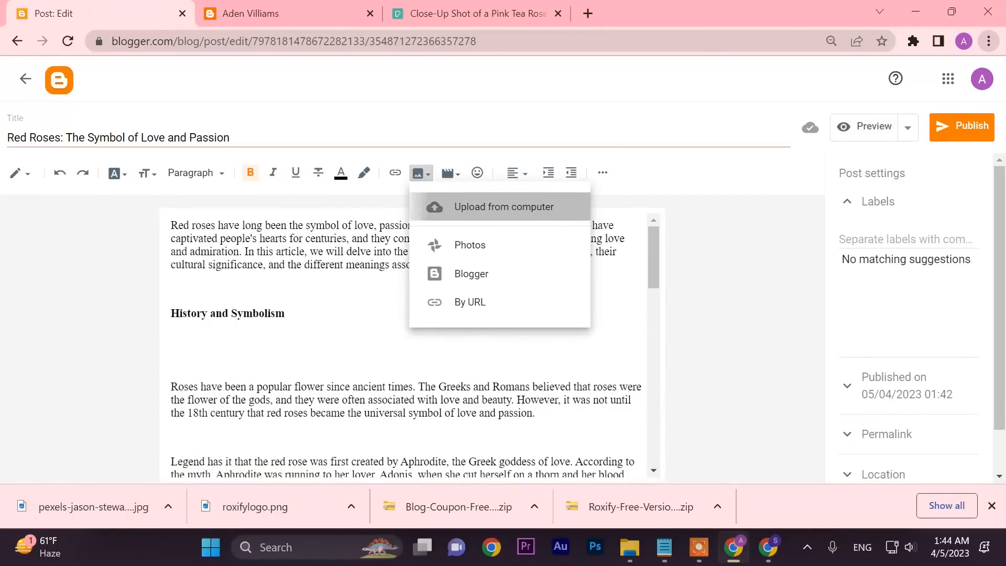
pyautogui.click(503, 207)
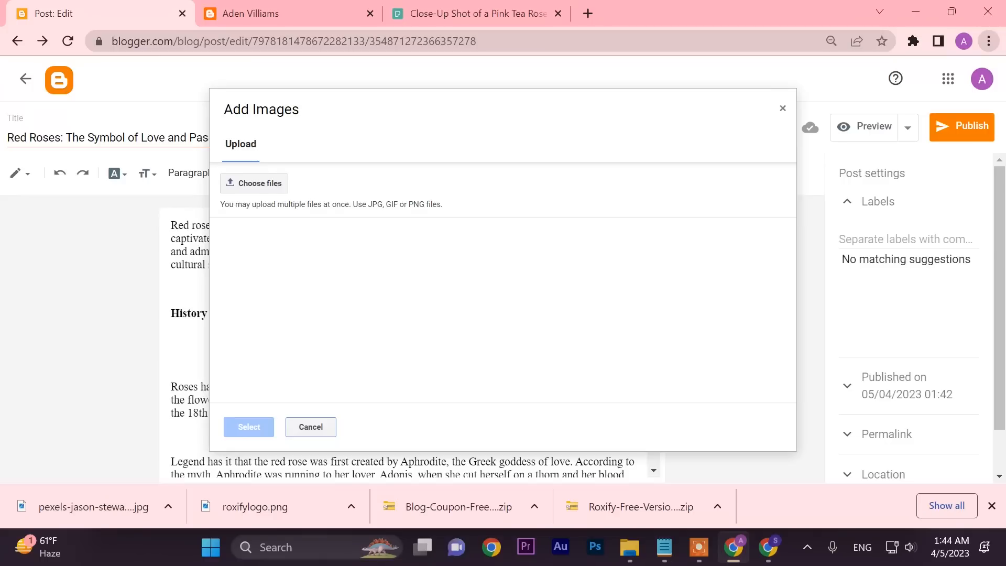
pyautogui.moveTo(94, 507); pyautogui.dragTo(278, 315)
pyautogui.click(73, 14)
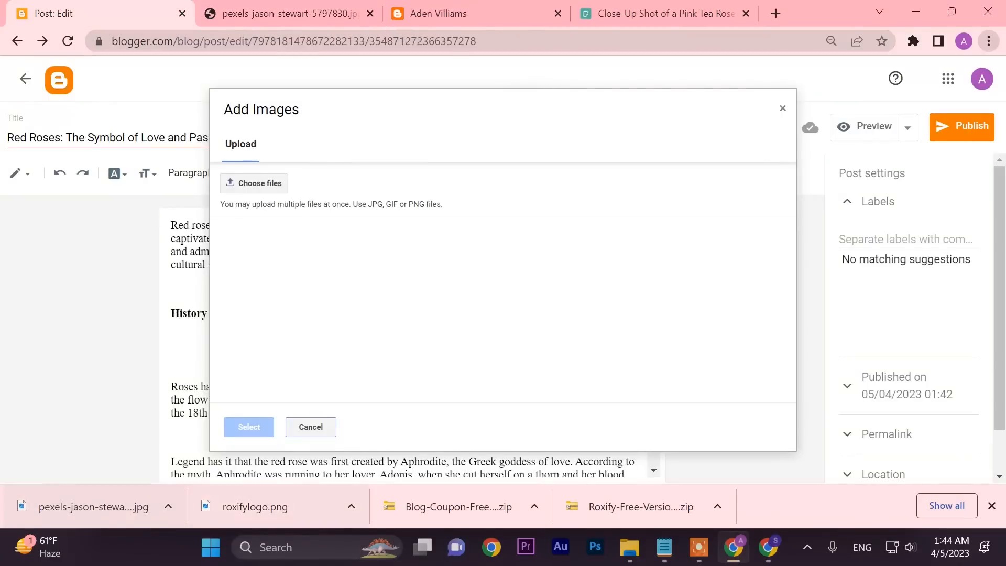
pyautogui.moveTo(95, 506); pyautogui.dragTo(272, 183)
pyautogui.click(73, 14)
pyautogui.click(311, 427)
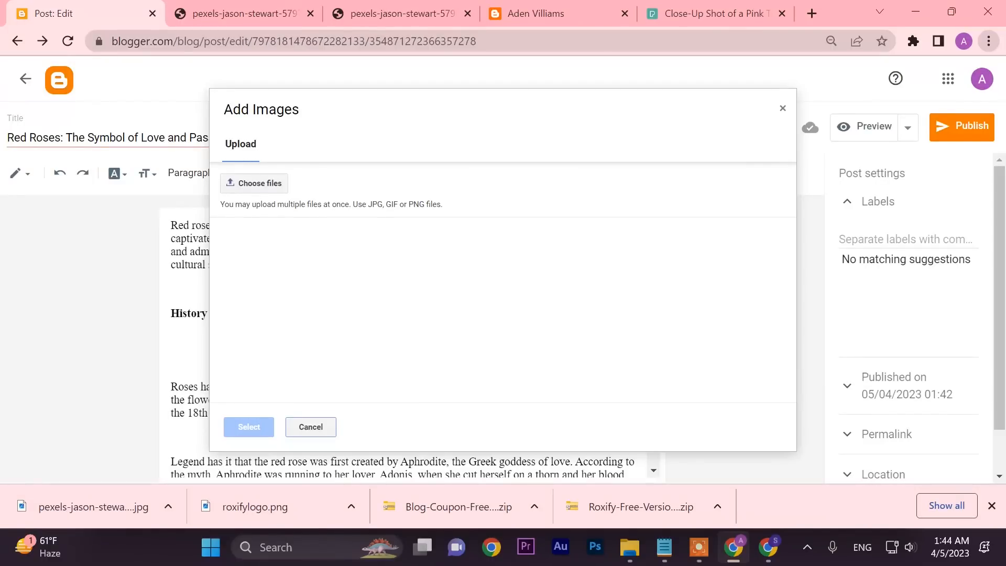
pyautogui.moveTo(95, 507); pyautogui.dragTo(287, 345)
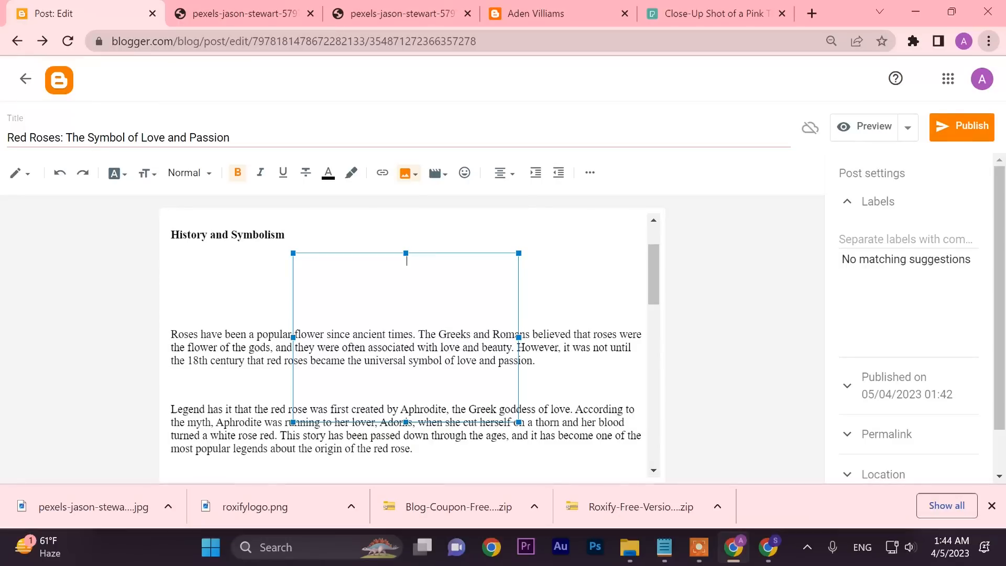
# Upload the pexels rose jpg from Downloads and insert it into the post.
pyautogui.click(409, 172)
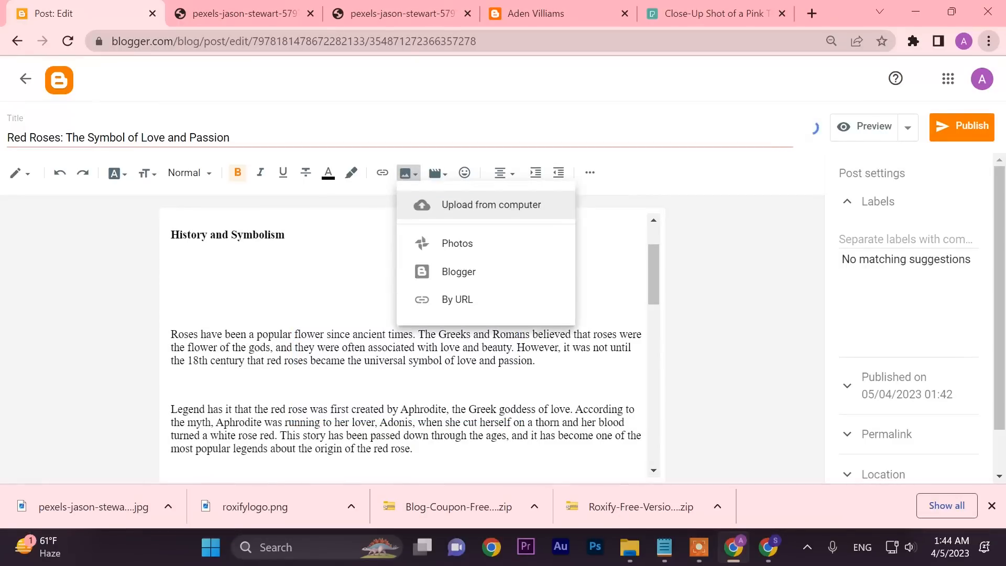
pyautogui.click(491, 207)
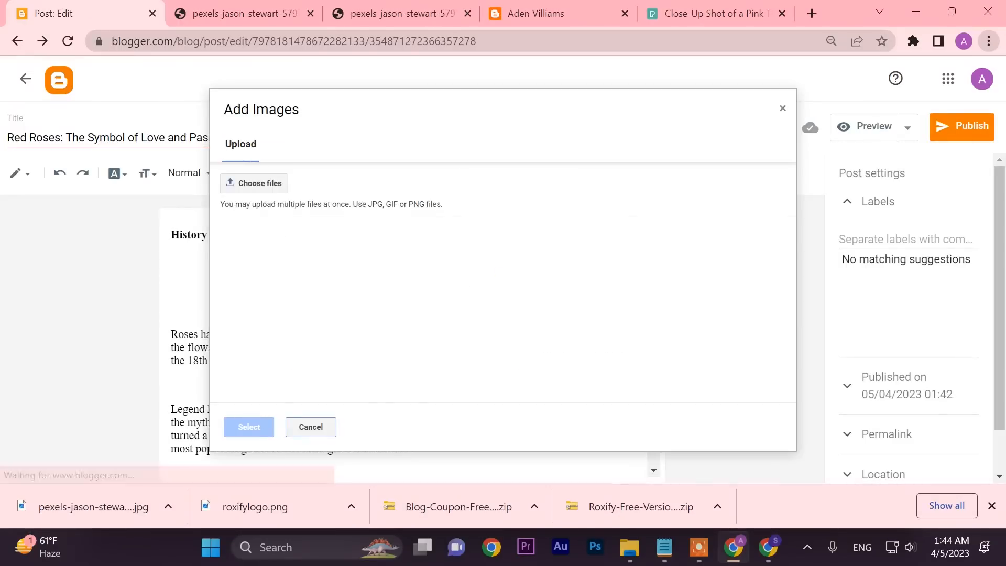
pyautogui.click(273, 184)
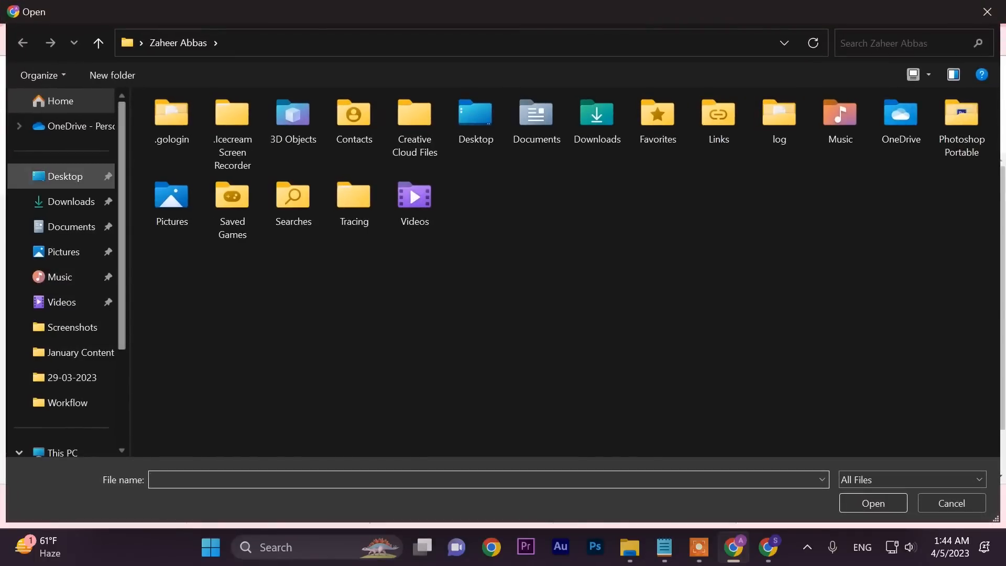
pyautogui.click(70, 201)
pyautogui.doubleClick(180, 157)
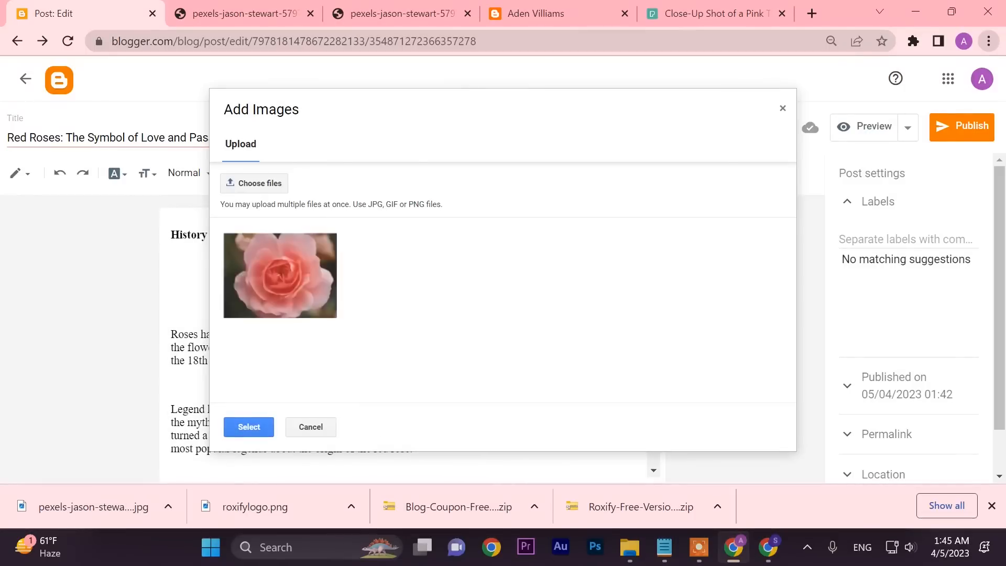
pyautogui.click(249, 427)
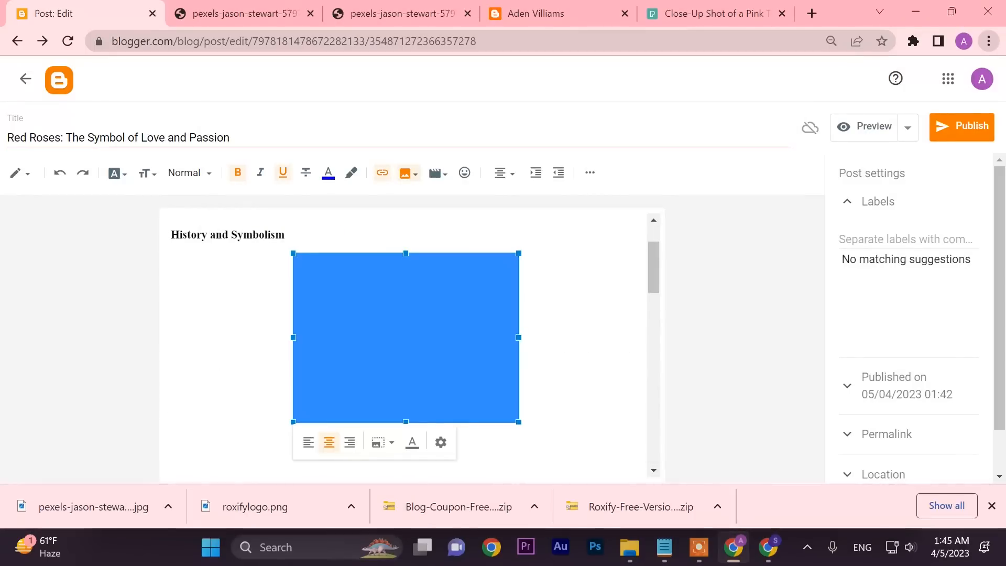
# Delete the blank lines beneath the inserted rose image.
pyautogui.click(529, 338)
pyautogui.click(173, 453)
pyautogui.scroll(-1, 403, 341)
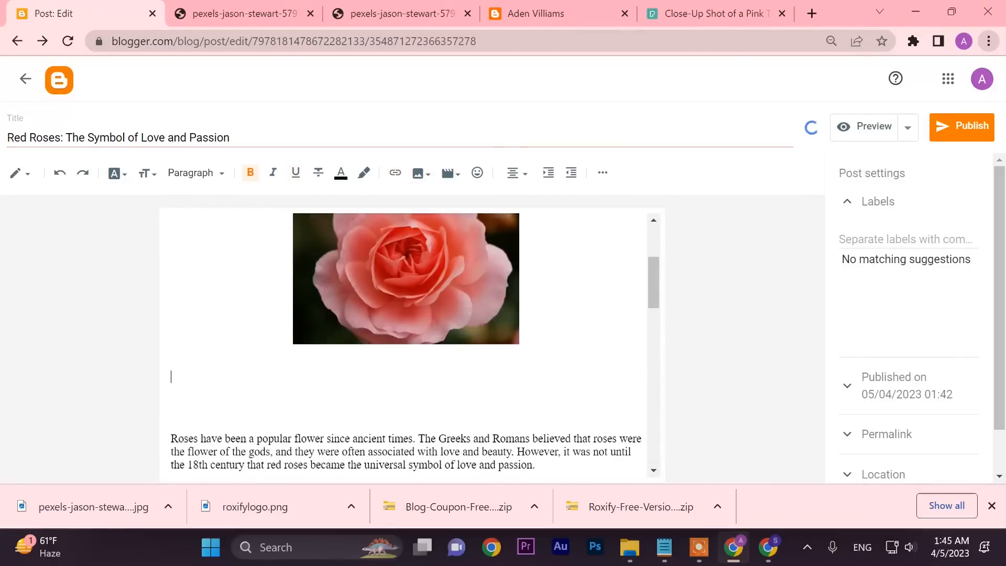
pyautogui.moveTo(173, 413); pyautogui.dragTo(407, 363)
pyautogui.press('BackSpace')
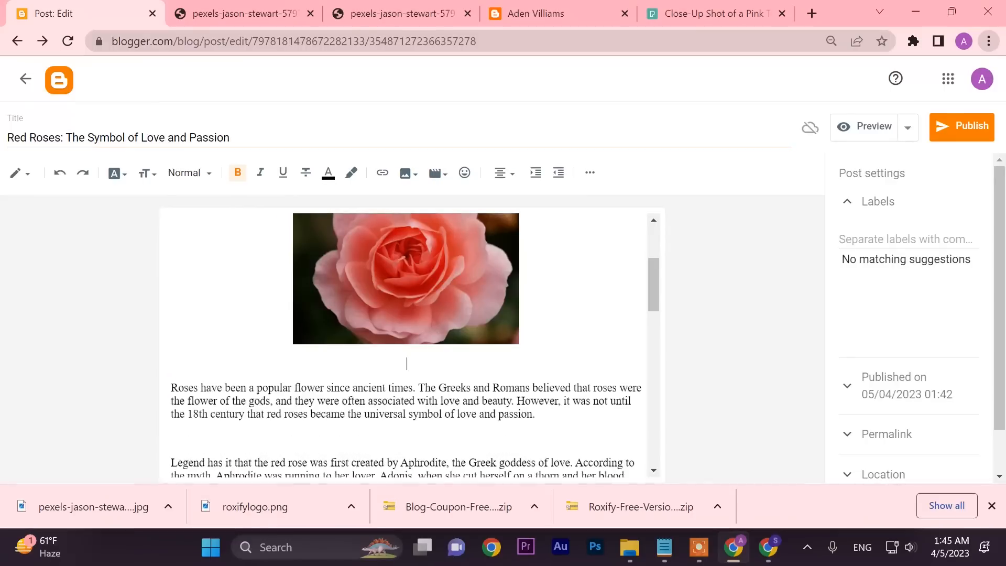
pyautogui.scroll(1, 406, 338)
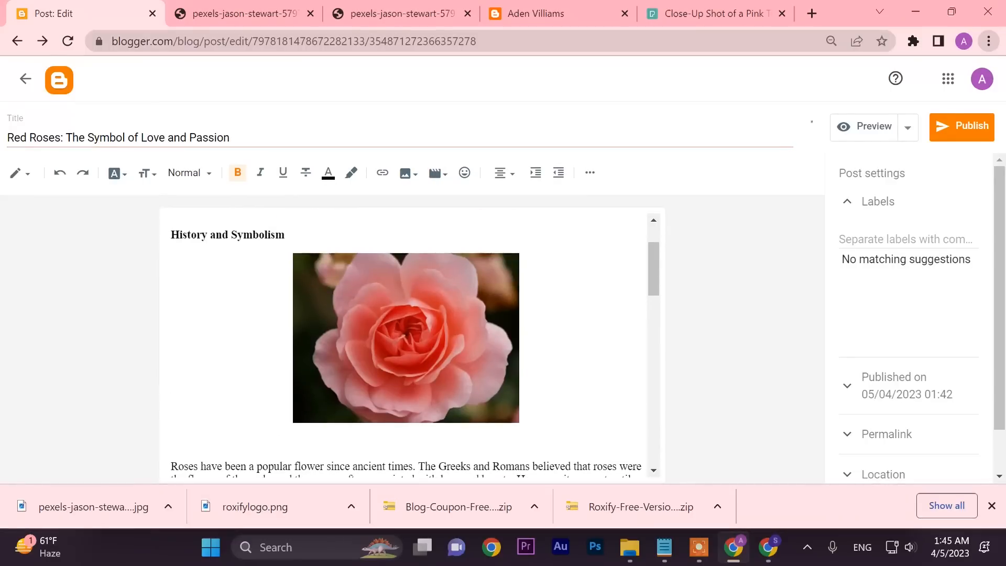
# Set the rose image's alt text and title text both to 'Red Roses' and update it.
pyautogui.click(406, 338)
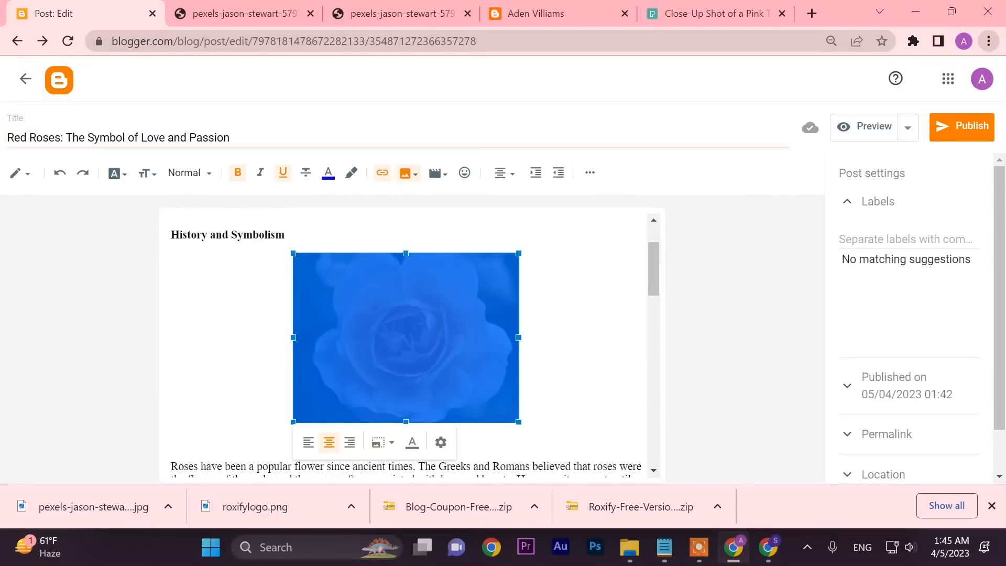
pyautogui.click(441, 442)
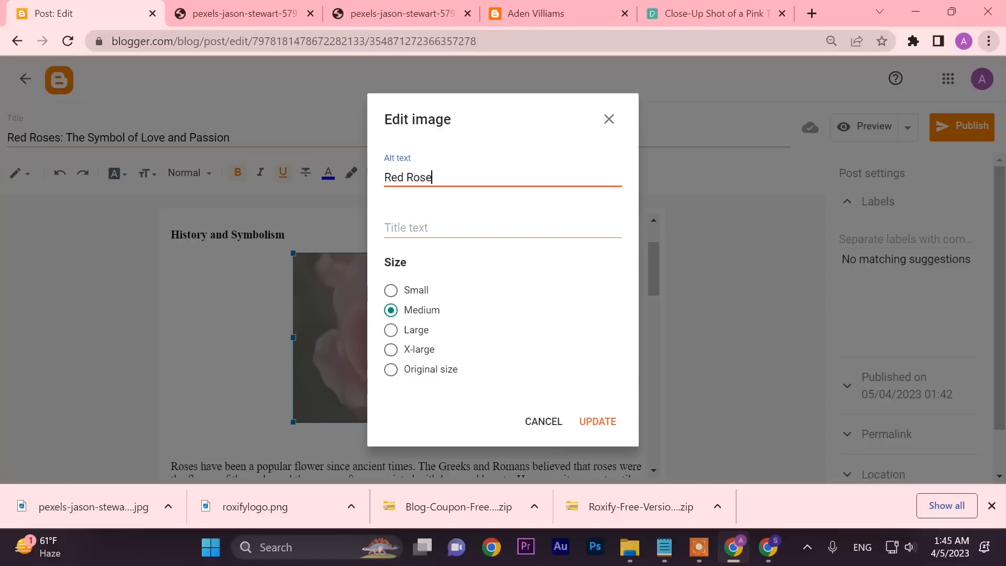
pyautogui.rightClick(422, 176)
pyautogui.click(461, 231)
pyautogui.click(488, 229)
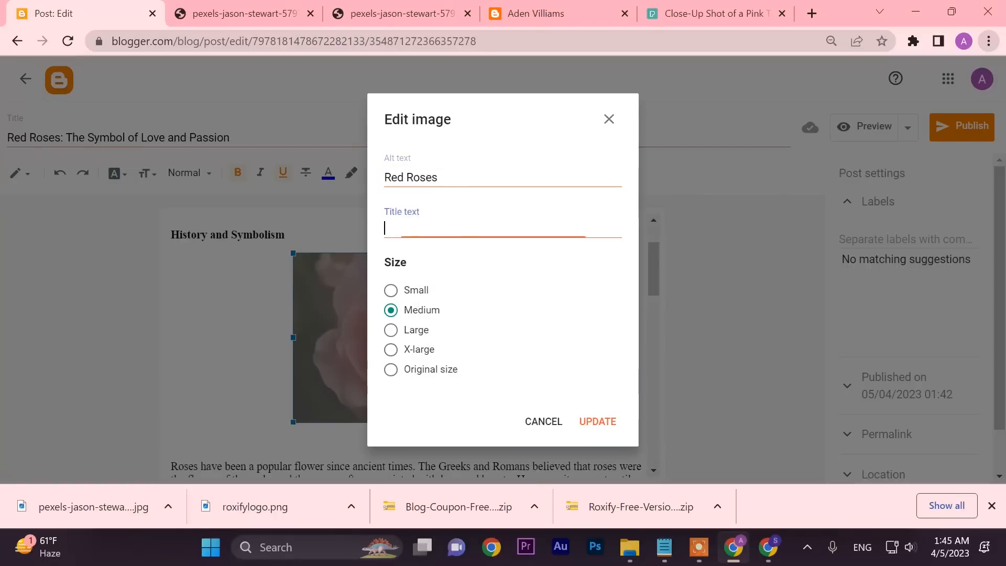
pyautogui.rightClick(454, 229)
pyautogui.click(504, 356)
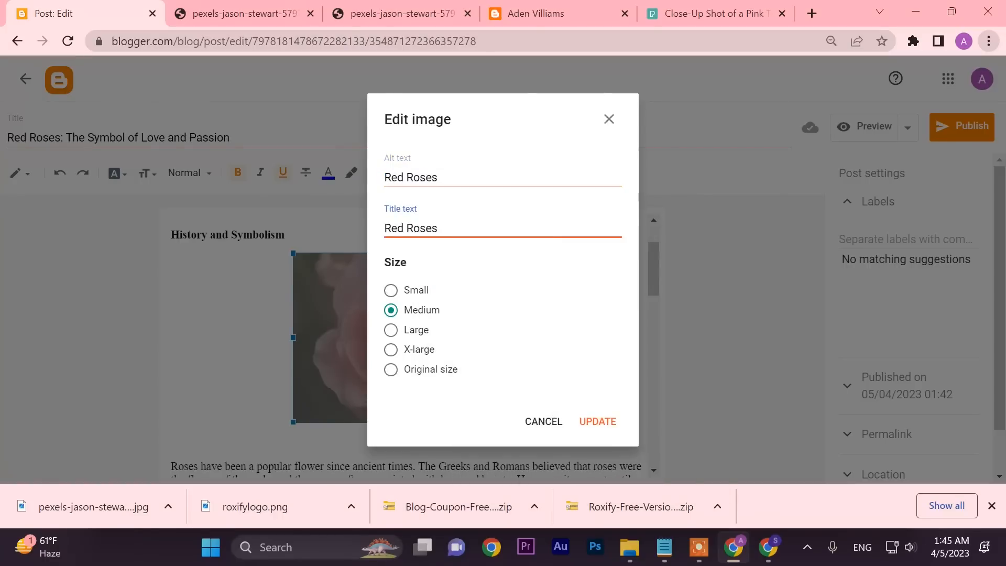
pyautogui.click(598, 421)
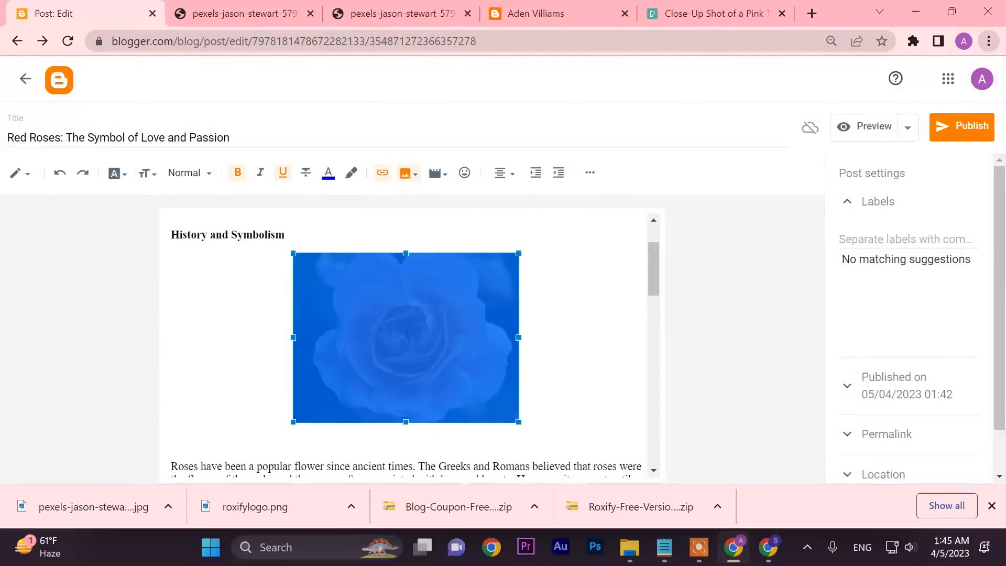
pyautogui.scroll(1, 406, 337)
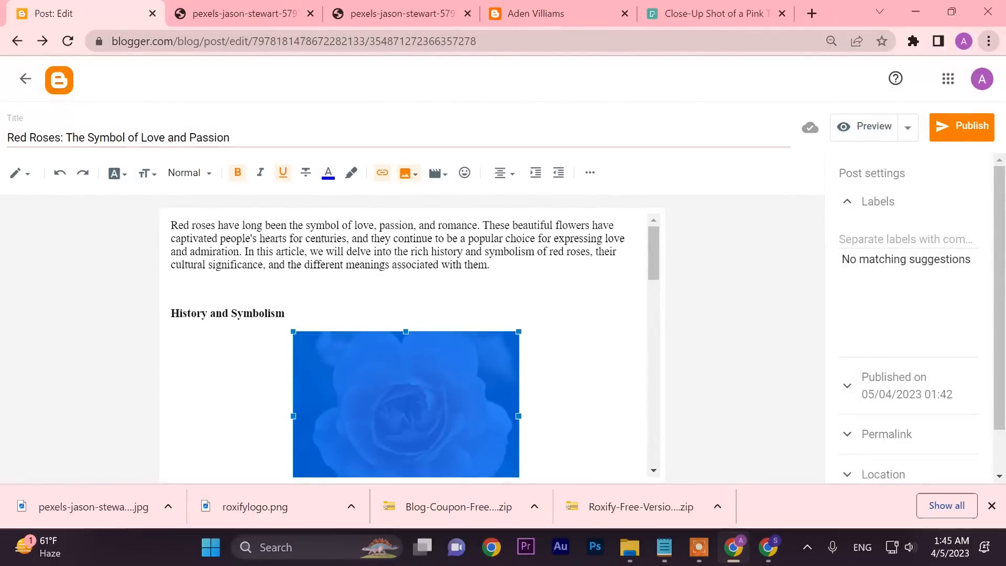
pyautogui.moveTo(7, 137); pyautogui.dragTo(60, 137)
pyautogui.rightClick(56, 138)
pyautogui.click(95, 203)
pyautogui.click(872, 239)
pyautogui.rightClick(872, 239)
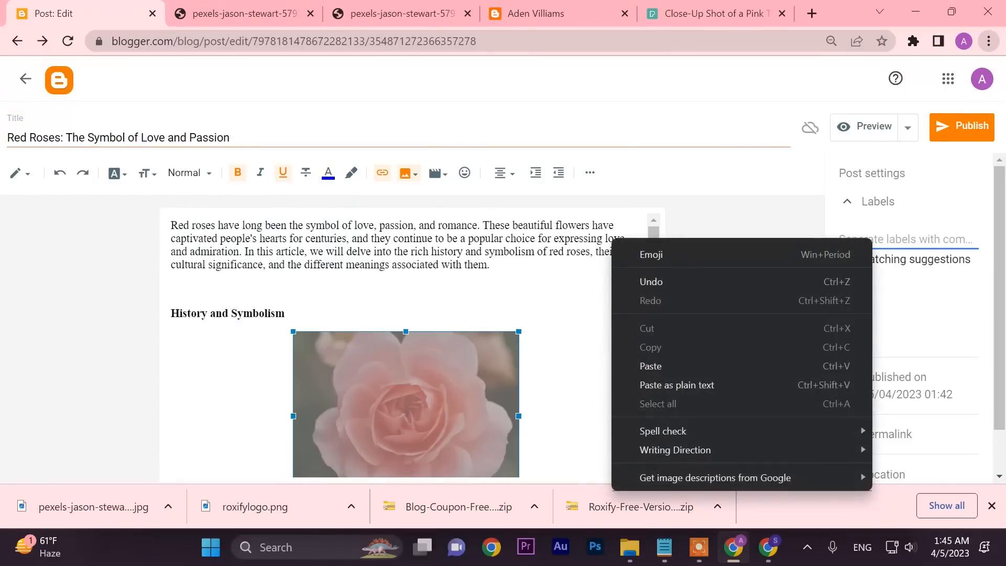
pyautogui.click(651, 366)
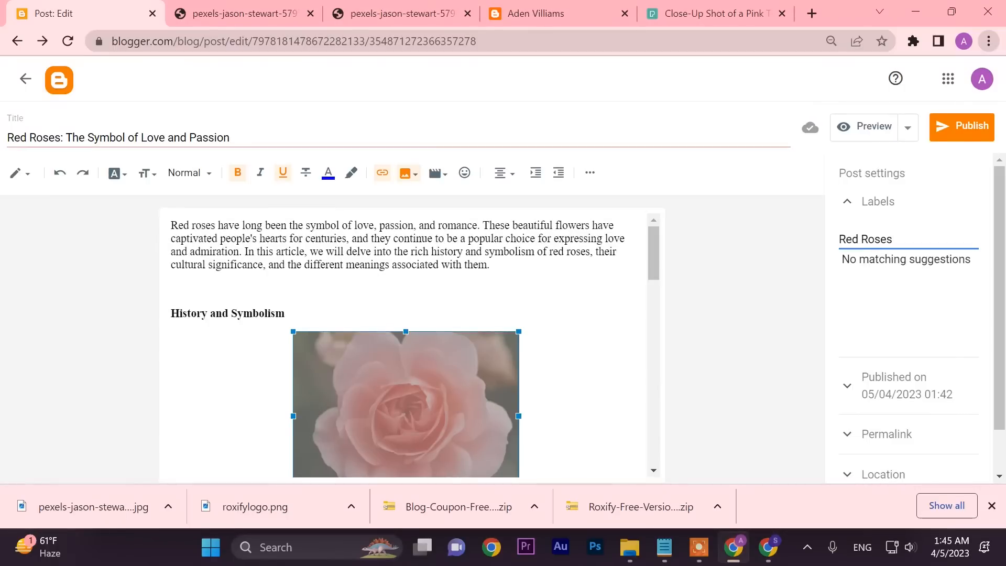
pyautogui.scroll(-1, 909, 314)
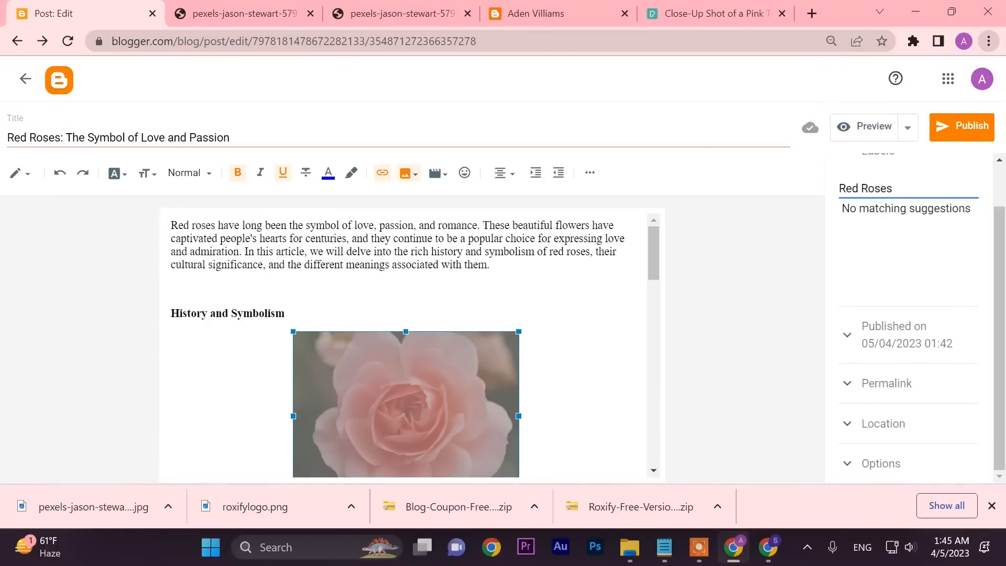
pyautogui.click(886, 383)
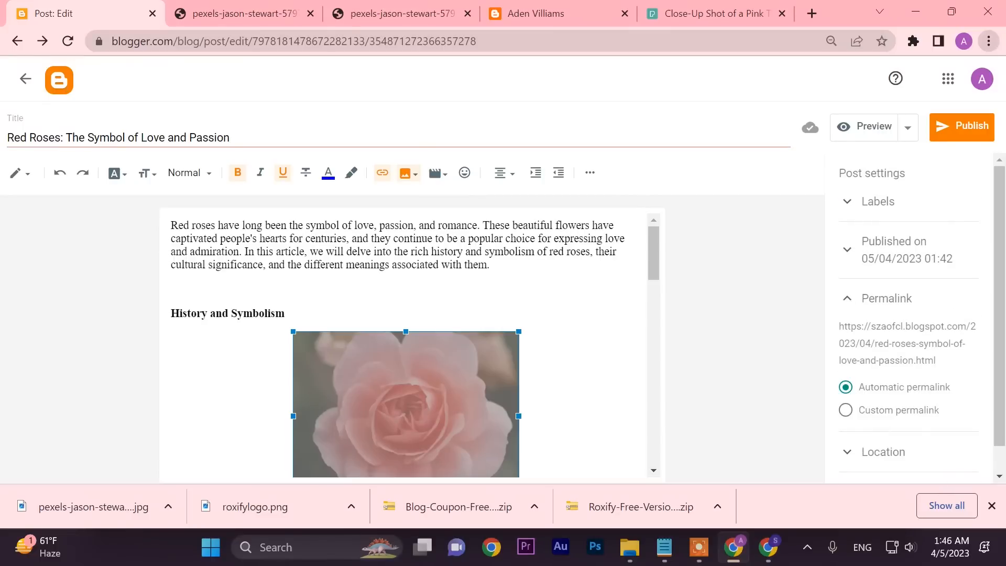
pyautogui.click(886, 298)
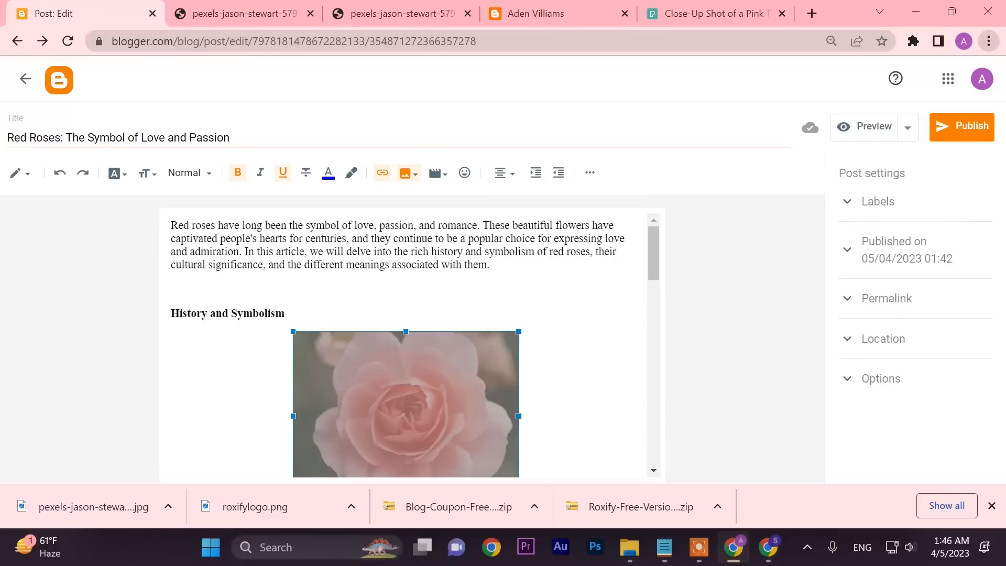
pyautogui.click(882, 378)
pyautogui.scroll(-1, 909, 377)
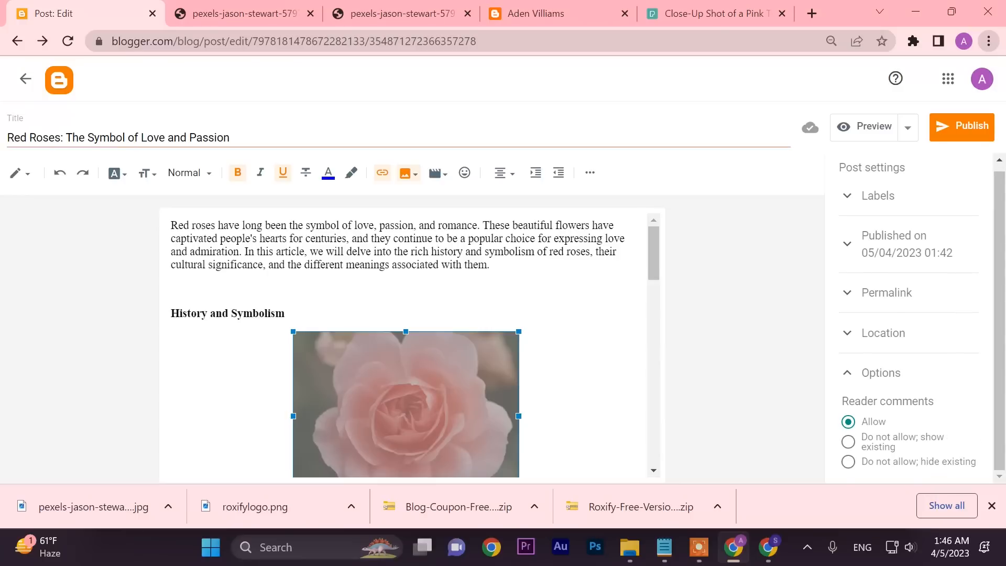
pyautogui.click(882, 373)
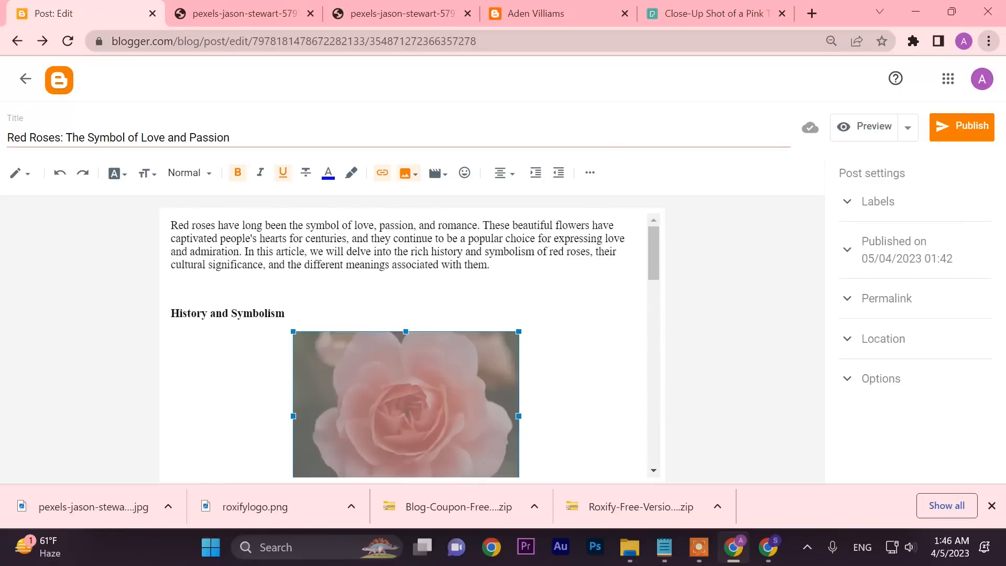
pyautogui.scroll(-15, 404, 343)
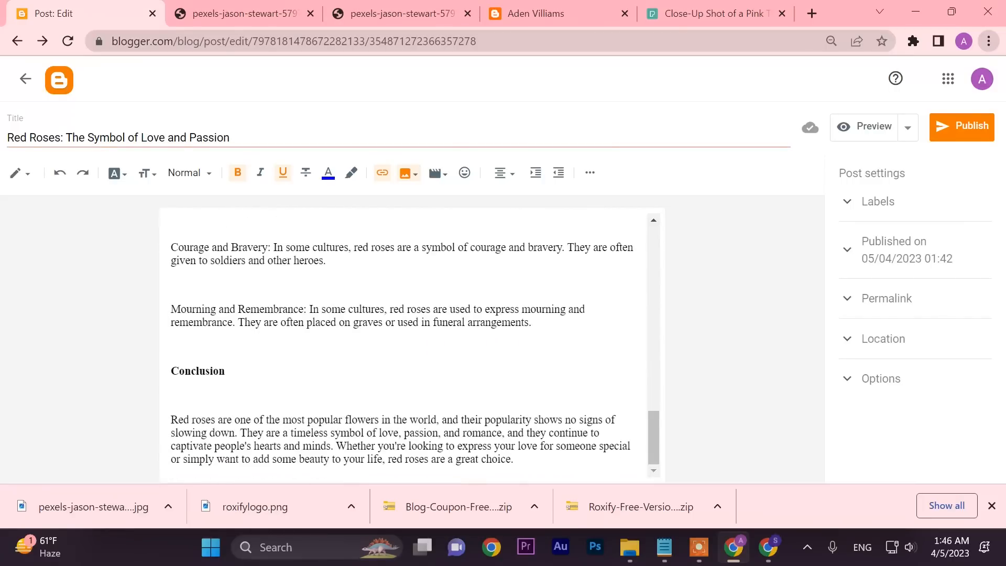
# Bold the Different Meanings heading in the Red Roses post.
pyautogui.scroll(10, 403, 343)
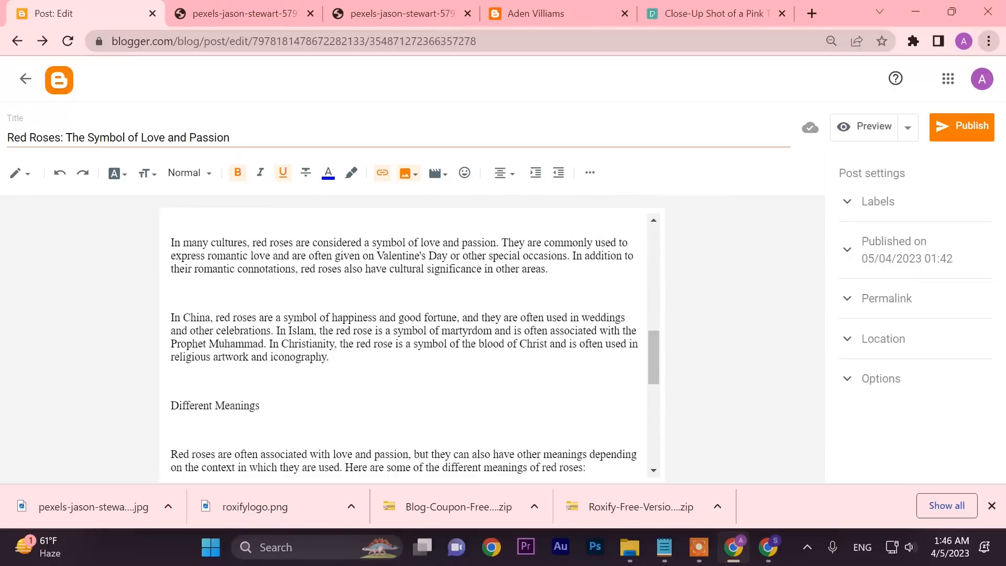
pyautogui.click(241, 405)
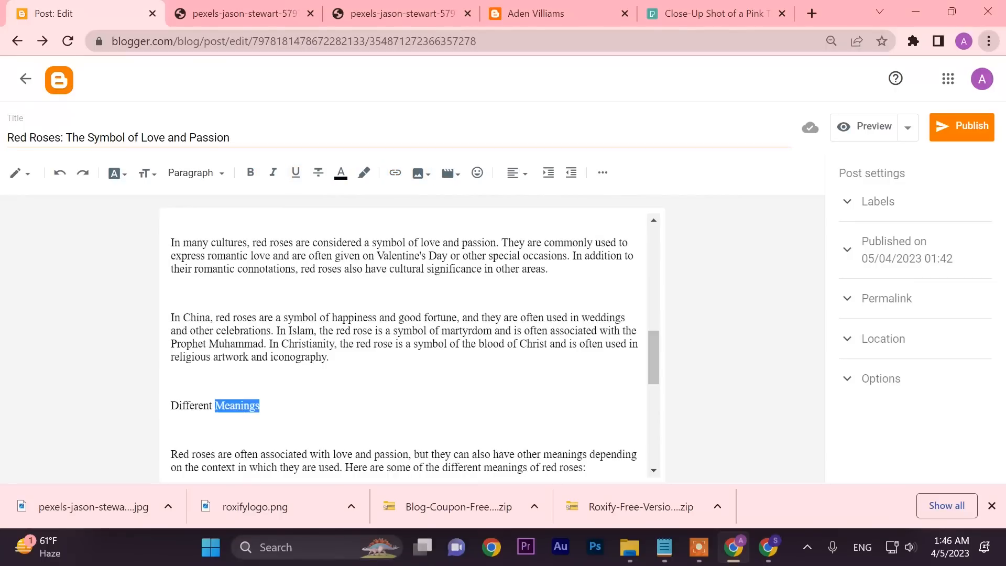
pyautogui.click(251, 172)
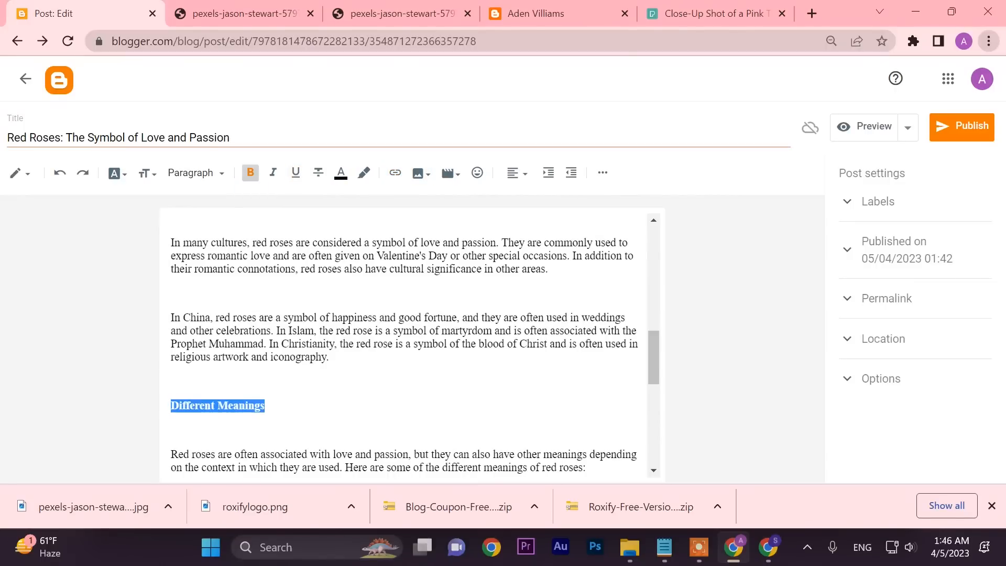
pyautogui.scroll(5, 403, 341)
pyautogui.scroll(5, 404, 340)
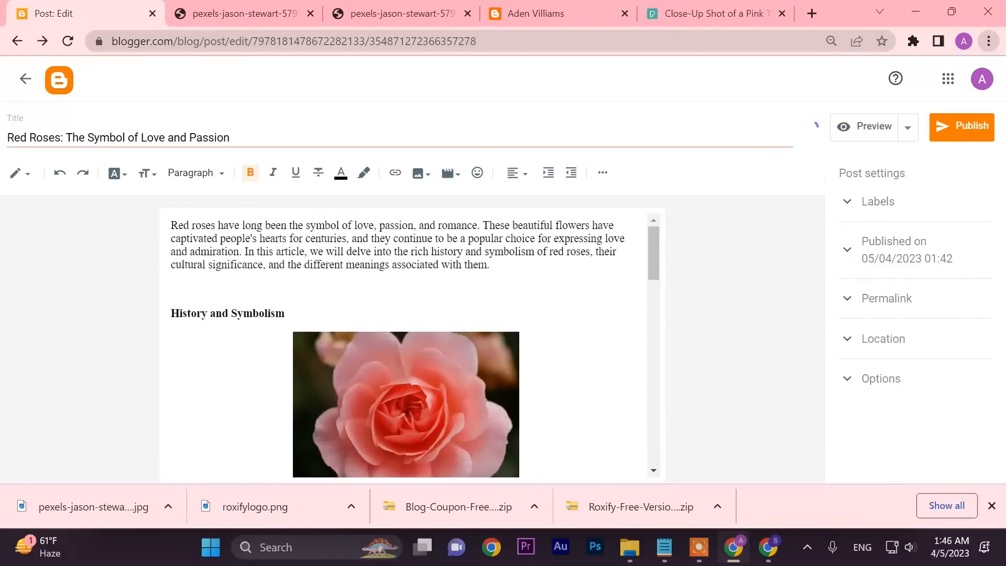
pyautogui.scroll(-10, 403, 340)
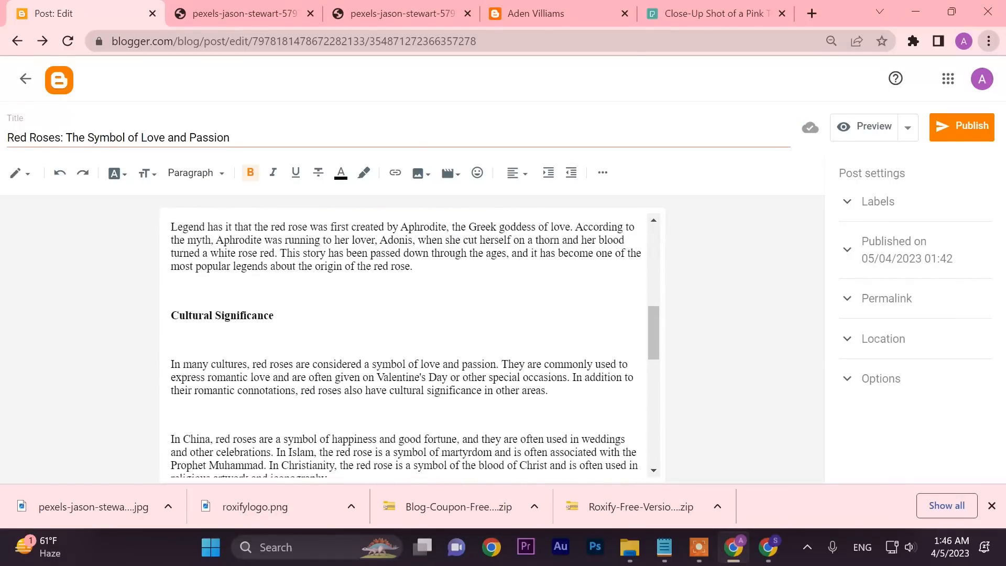
pyautogui.scroll(-4, 404, 341)
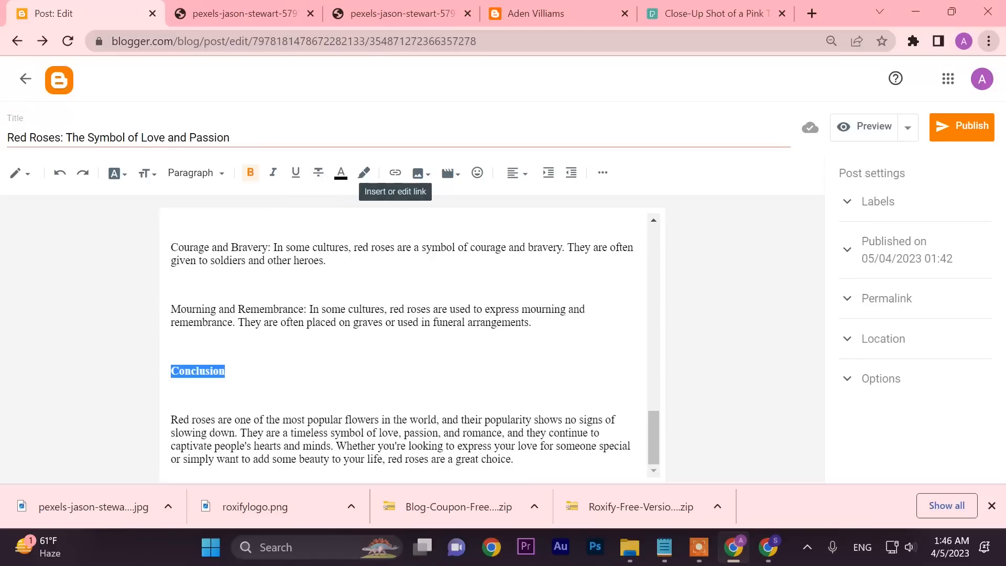
# Indent the Conclusion heading, then remove the indent so it sits flush left.
pyautogui.click(517, 174)
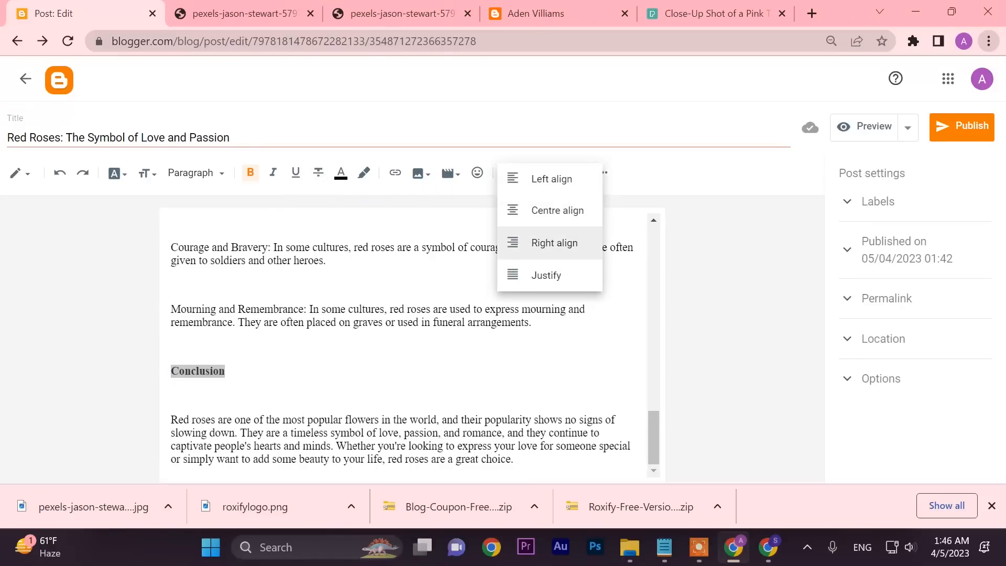
pyautogui.click(556, 210)
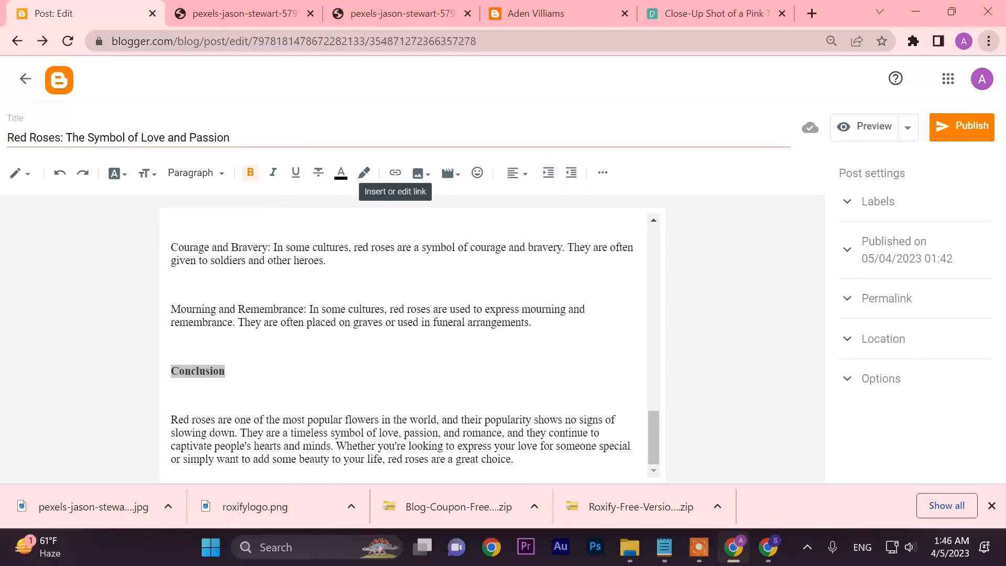
pyautogui.click(548, 172)
pyautogui.click(548, 172)
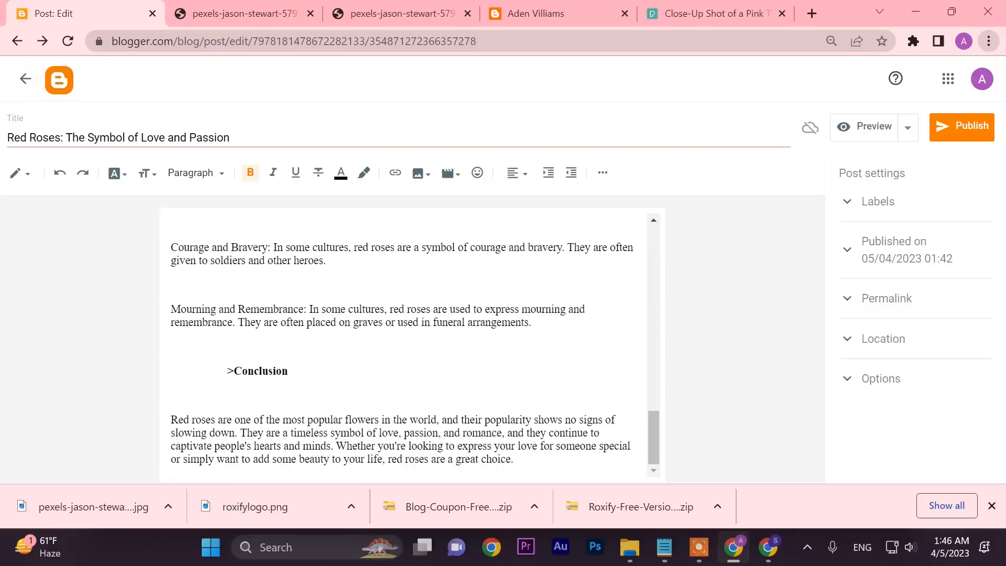
pyautogui.press('BackSpace')
pyautogui.press('BackSpace')
pyautogui.hotkey('ctrl', 'z')
pyautogui.hotkey('ctrl', 'z')
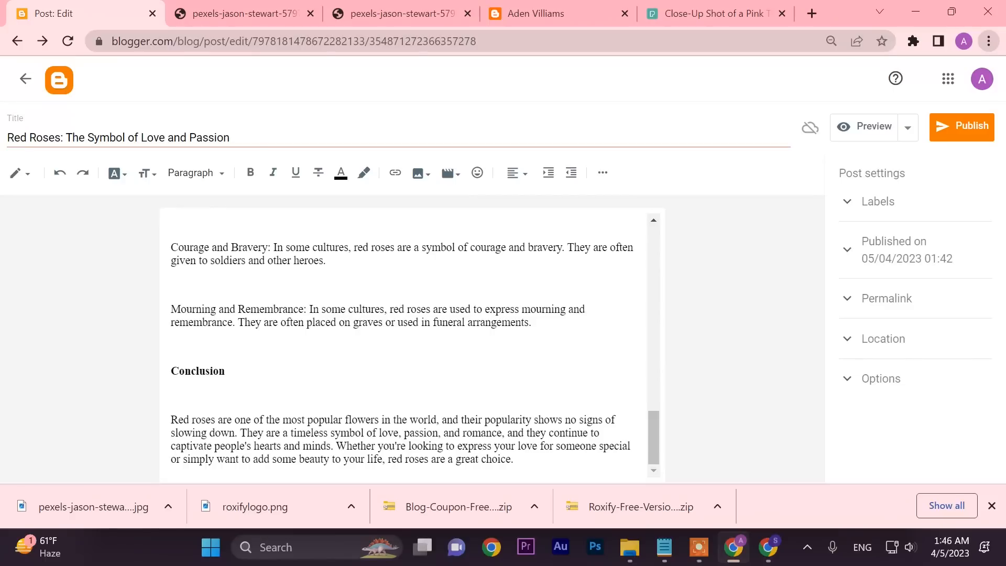
pyautogui.scroll(1, 409, 340)
pyautogui.scroll(8, 409, 341)
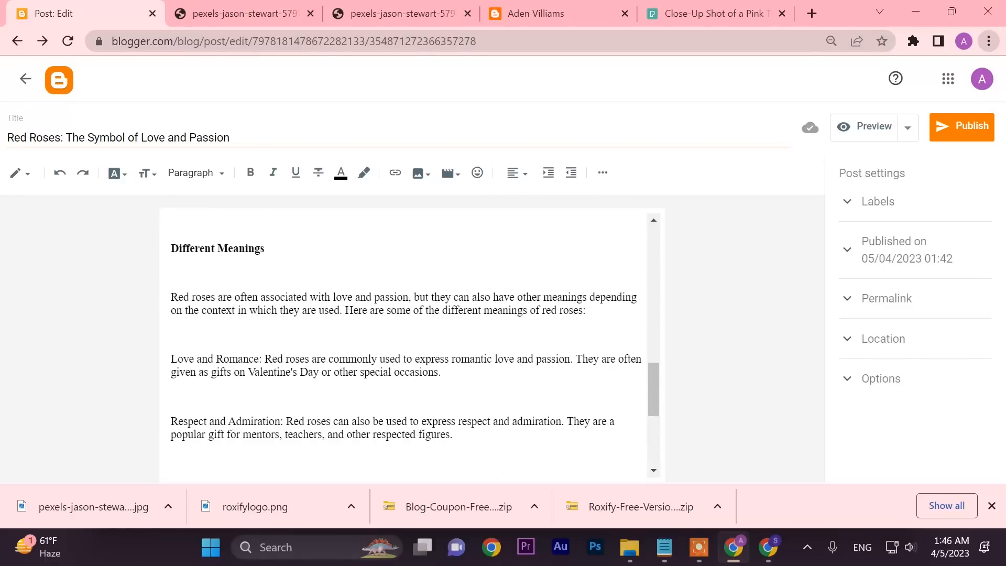
pyautogui.scroll(2, 409, 341)
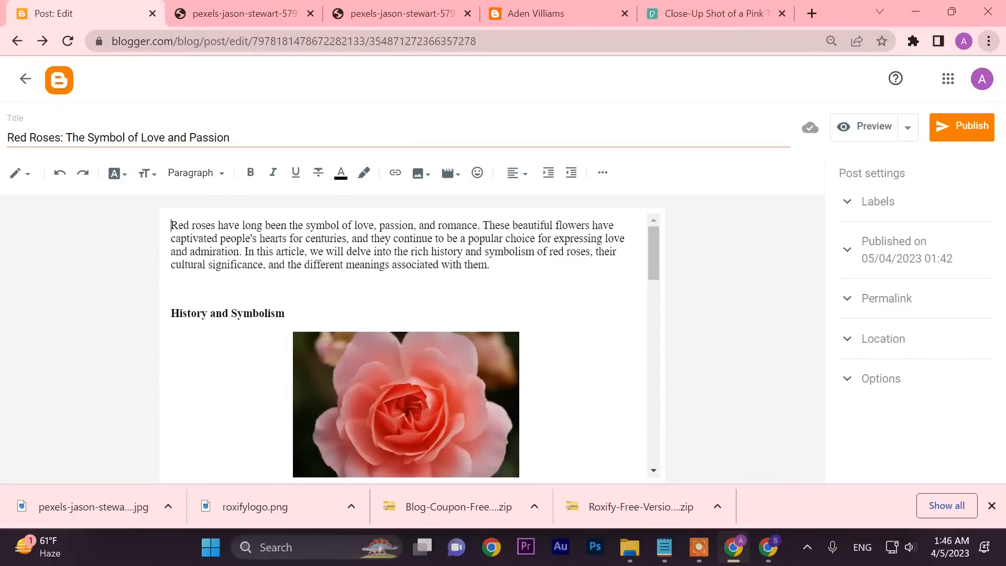
# Publish and confirm the Red Roses post, dismissing the pending-uploads warnings.
pyautogui.click(962, 126)
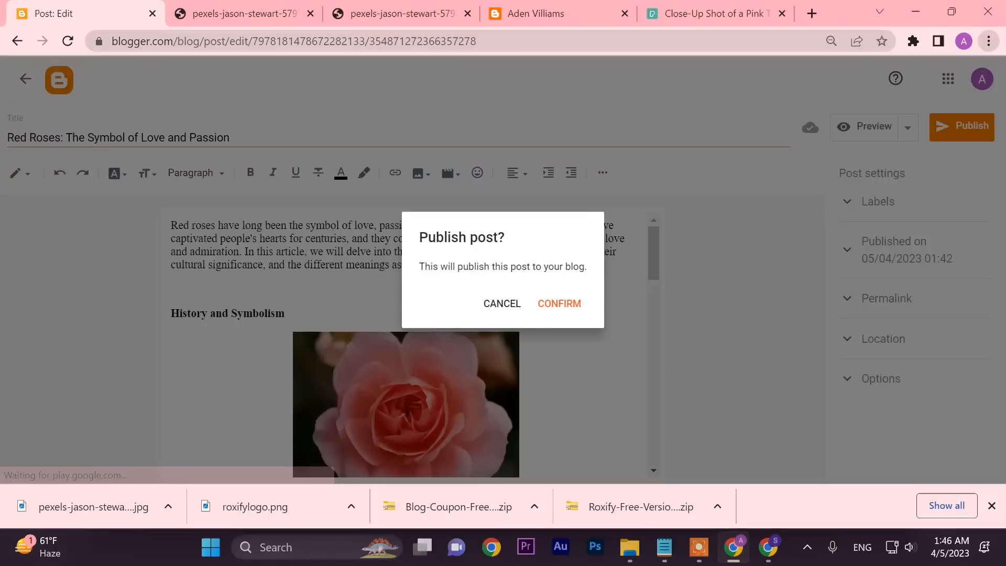
pyautogui.click(560, 300)
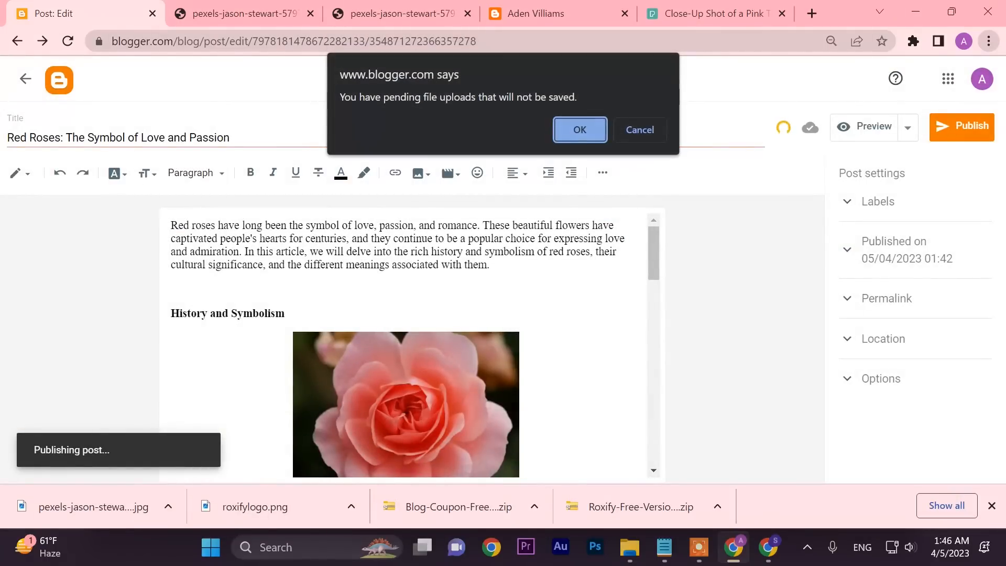
pyautogui.press('Return')
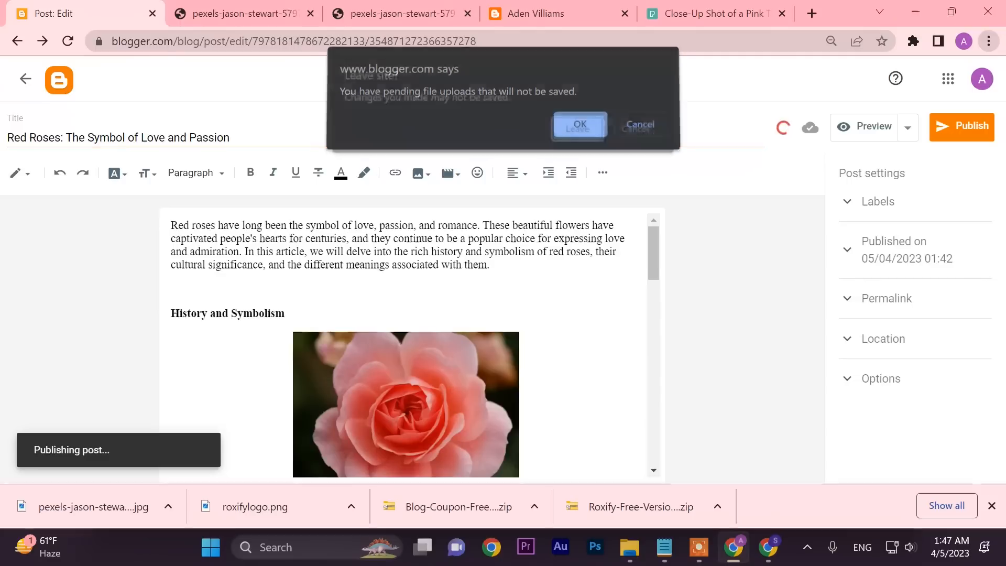
pyautogui.press('Return')
pyautogui.press('Return')
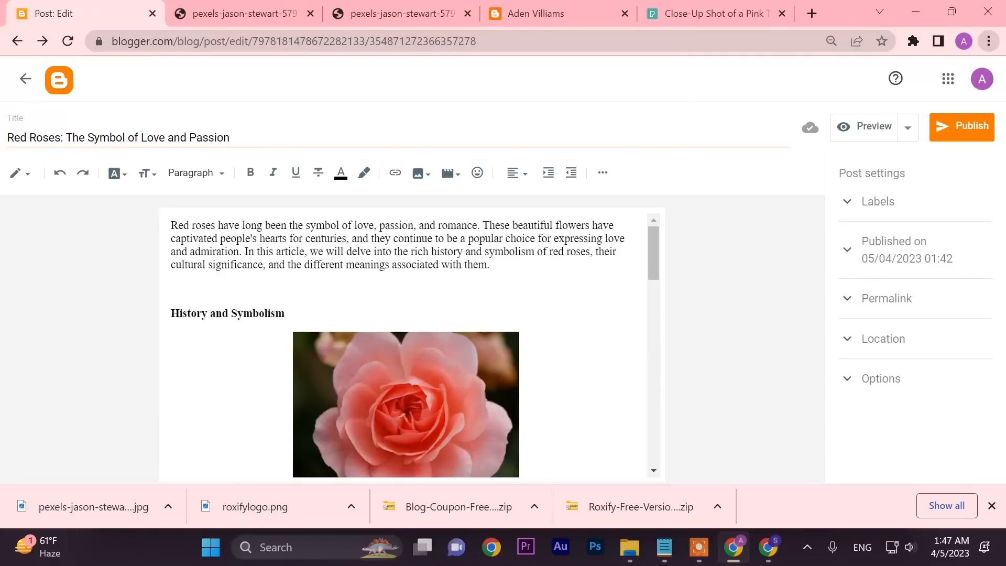
pyautogui.click(991, 505)
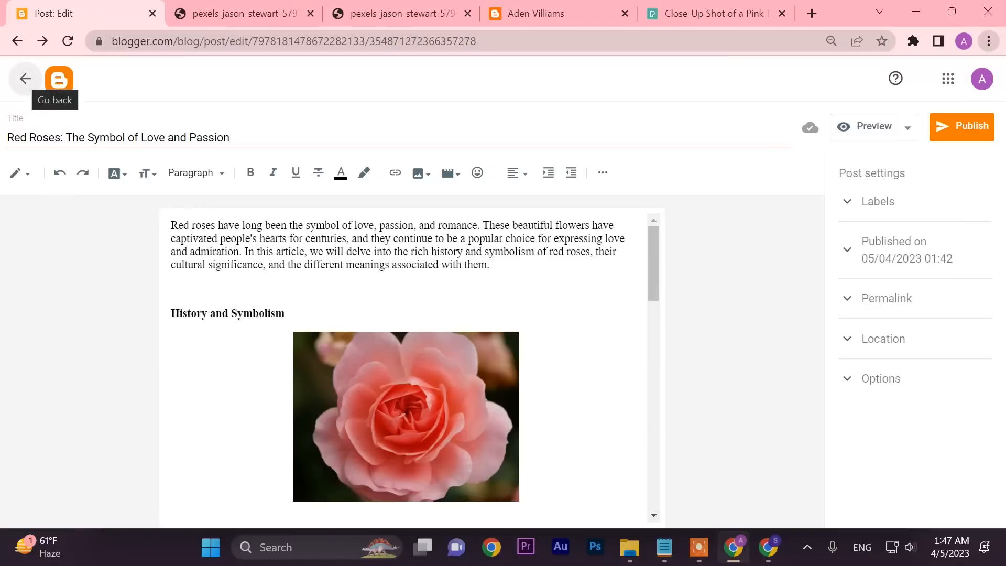
# Leave the editor for the posts list and switch to the live blog's tab.
pyautogui.click(25, 79)
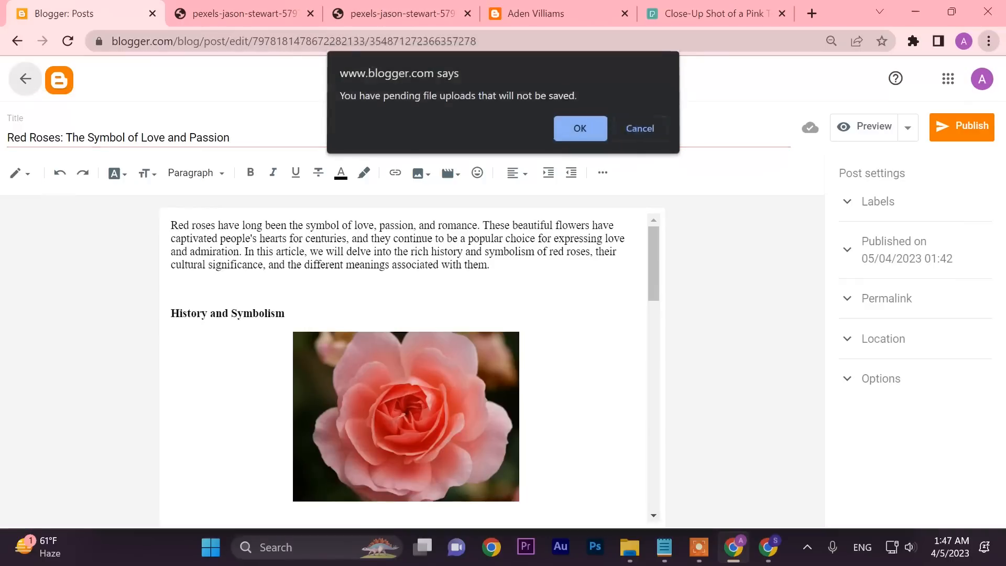
pyautogui.click(640, 130)
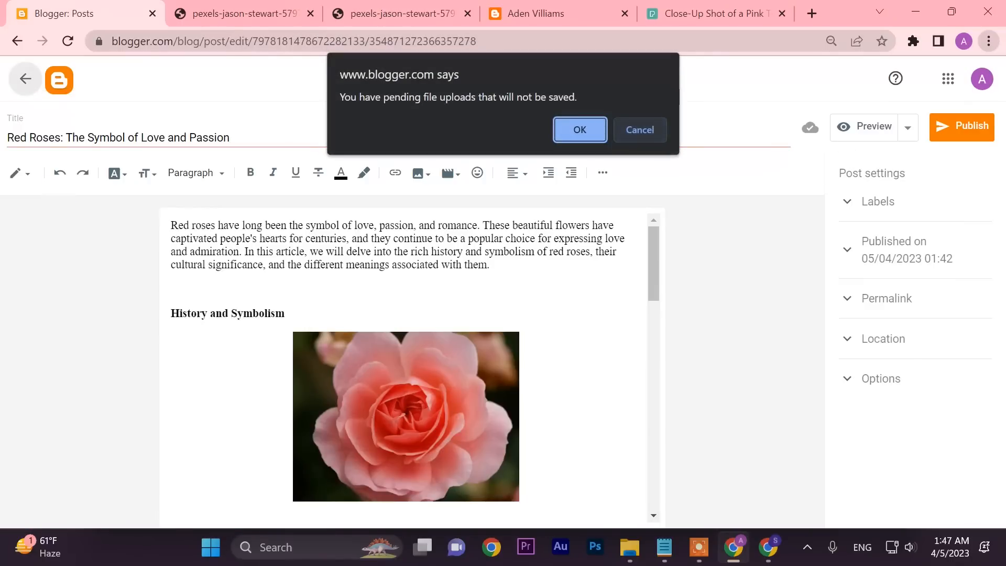
pyautogui.click(223, 13)
pyautogui.click(536, 13)
pyautogui.click(516, 41)
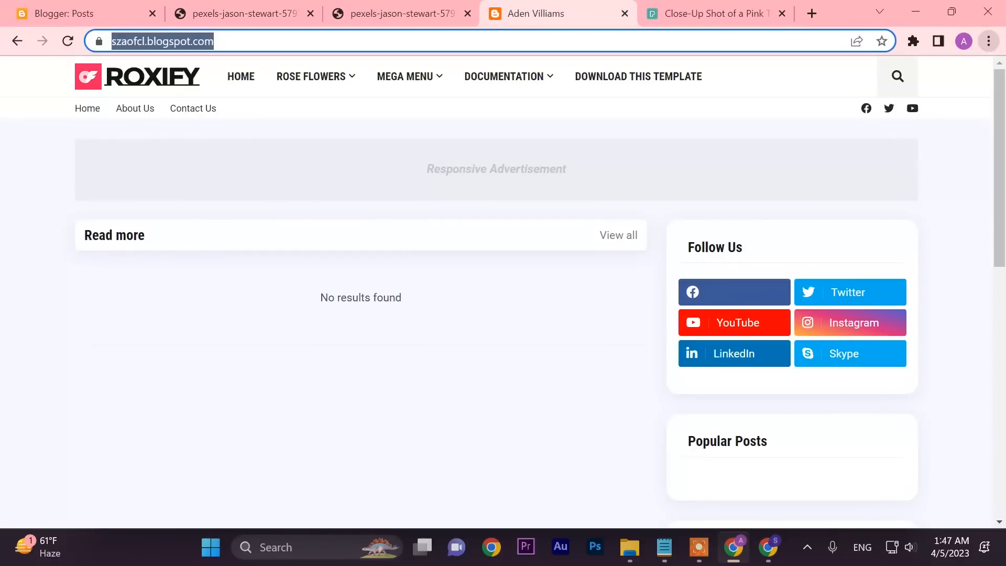
# Reload the blog to show the new post, then leave the editor for the posts list.
pyautogui.press('Return')
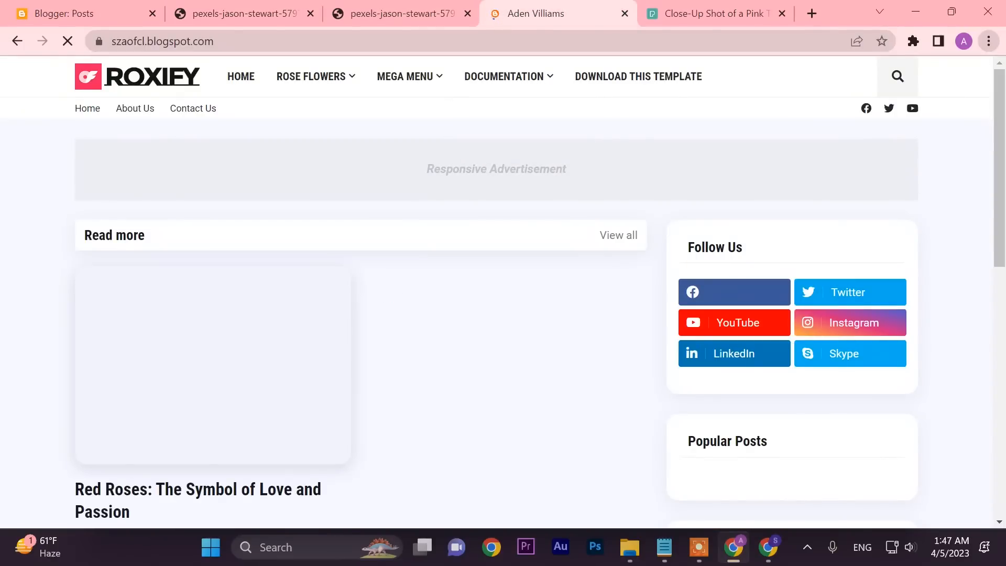
pyautogui.scroll(-2, 496, 314)
pyautogui.scroll(2, 497, 315)
pyautogui.click(79, 14)
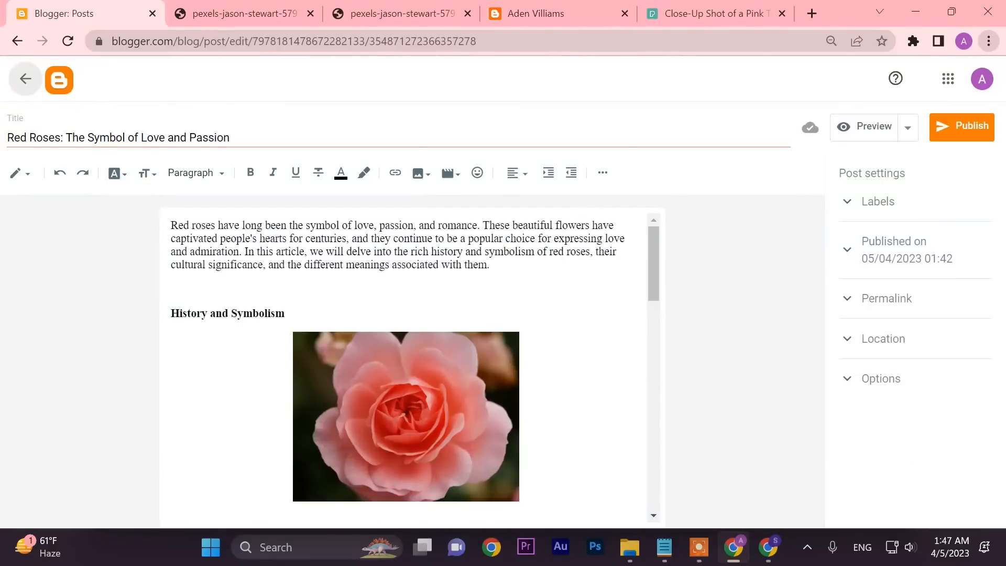
pyautogui.click(26, 78)
pyautogui.click(577, 156)
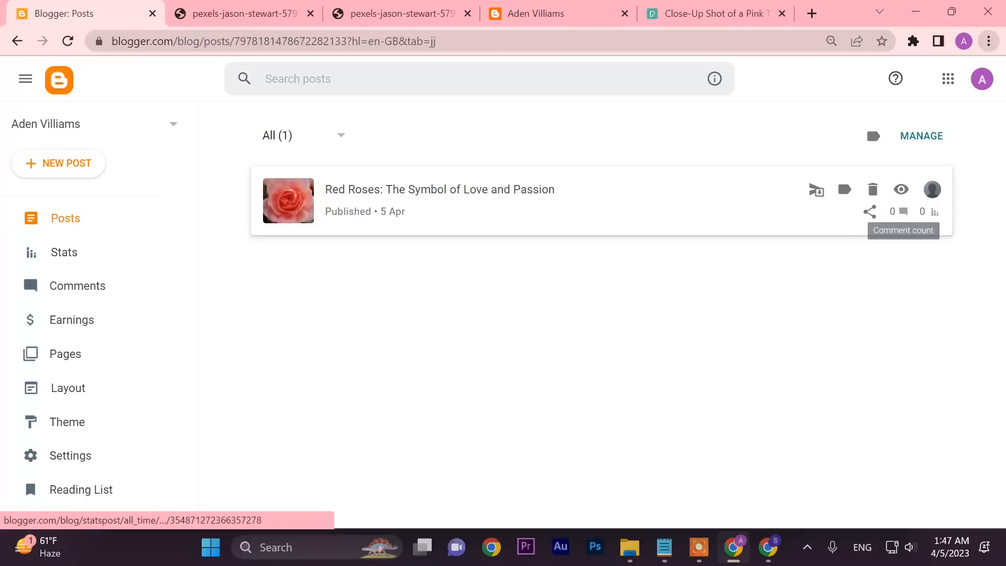
# Close the leftover pexels rose-image tabs.
pyautogui.click(244, 14)
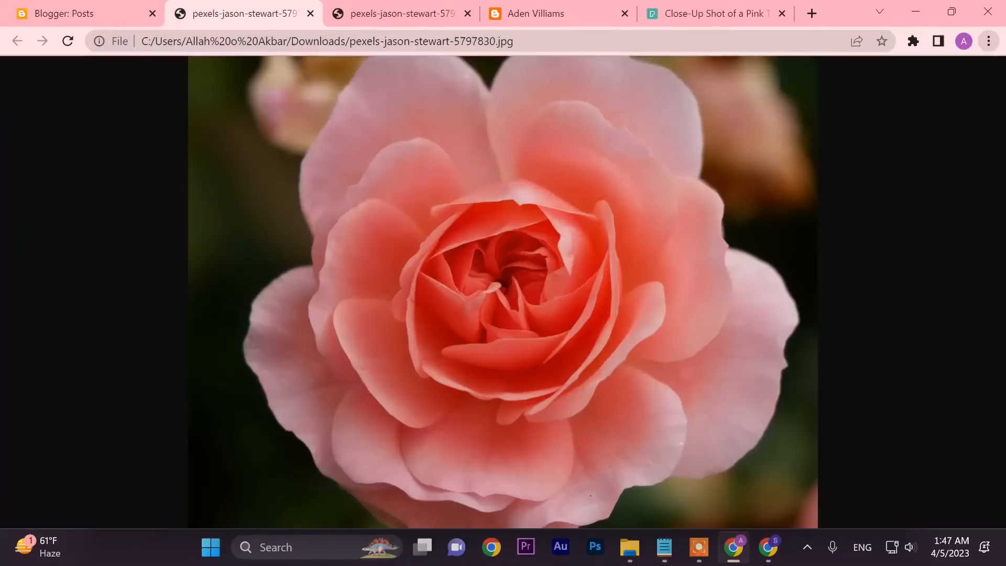
pyautogui.click(310, 13)
pyautogui.click(310, 14)
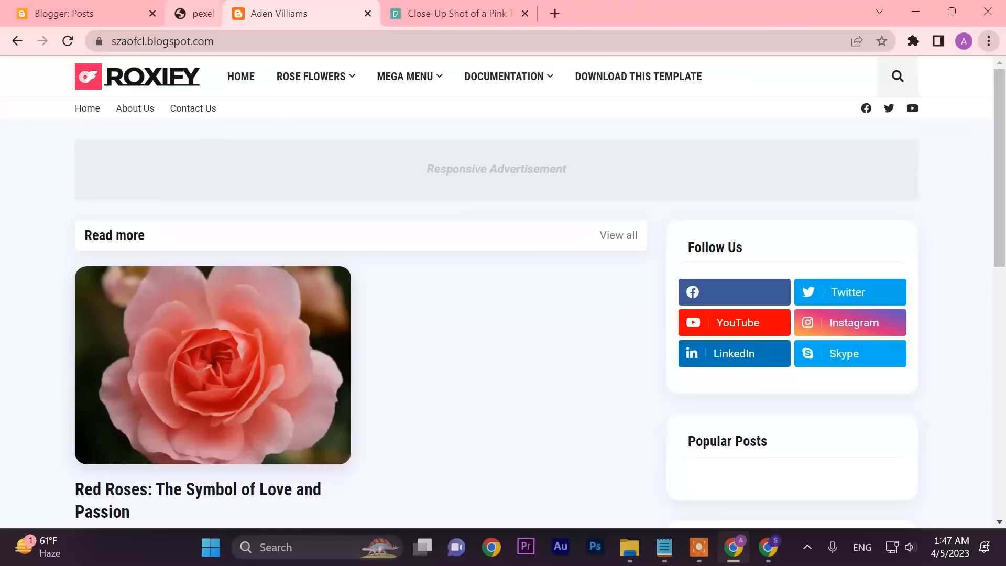
# Look over the live blog homepage with the Red Roses post, then return to Blogger: Posts.
pyautogui.scroll(-2, 361, 293)
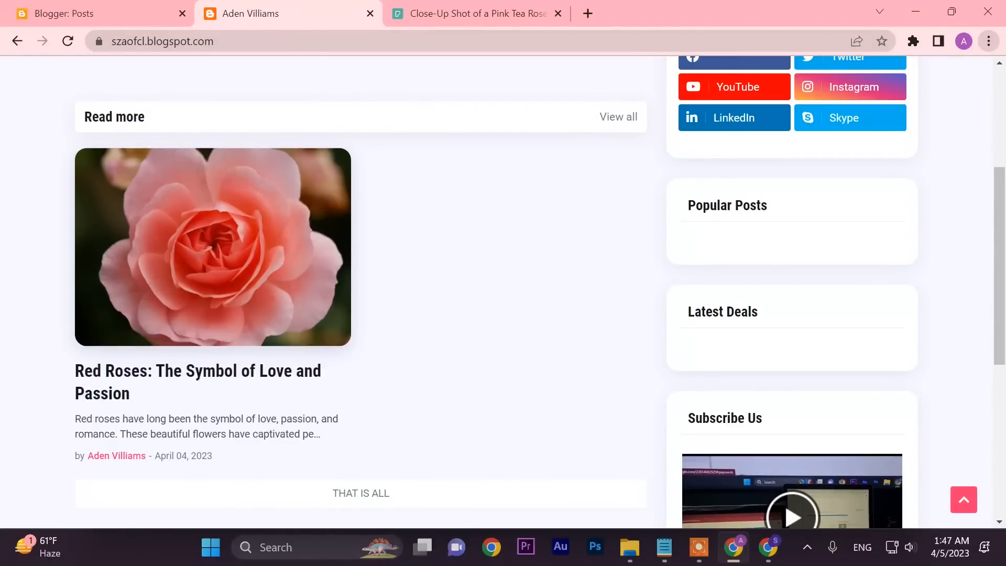
pyautogui.moveTo(110, 456); pyautogui.dragTo(146, 456)
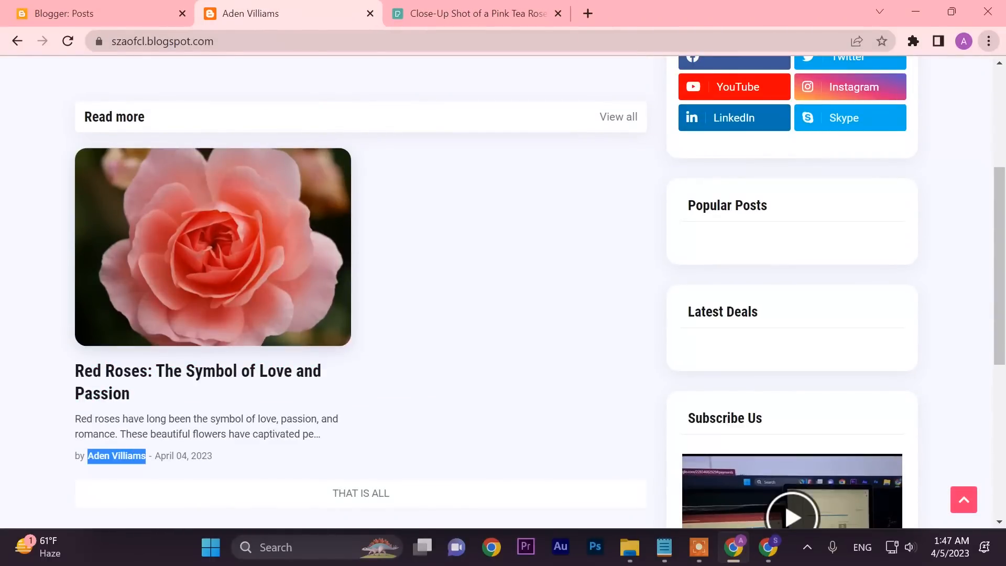
pyautogui.scroll(-5, 362, 293)
pyautogui.scroll(4, 361, 294)
pyautogui.scroll(-5, 361, 293)
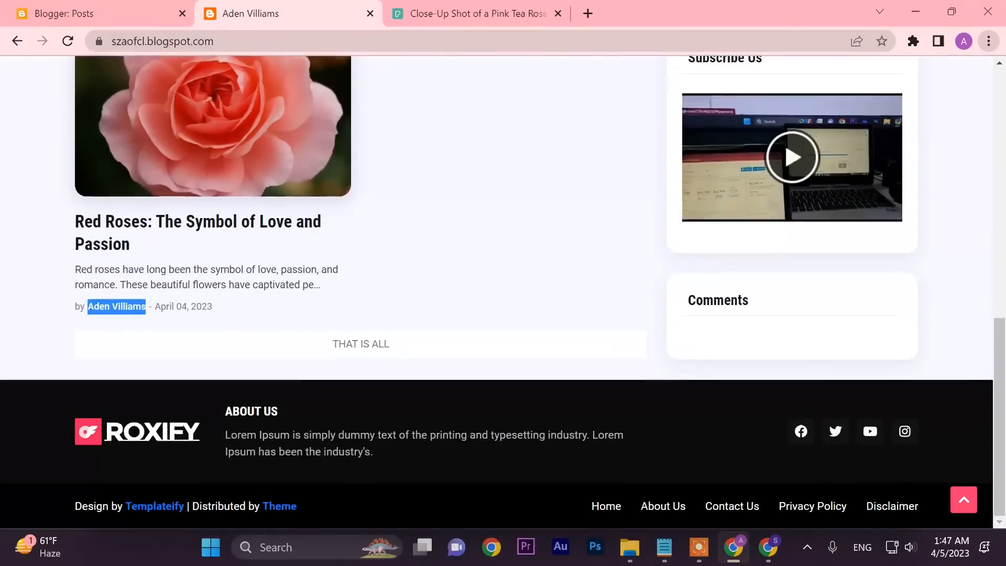
pyautogui.scroll(6, 361, 294)
pyautogui.scroll(2, 362, 293)
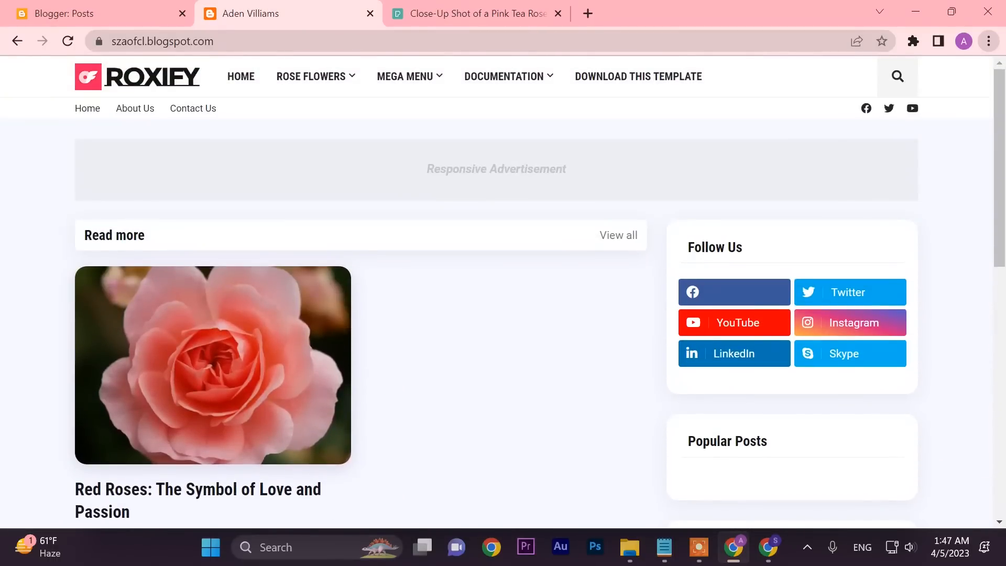
pyautogui.moveTo(311, 77)
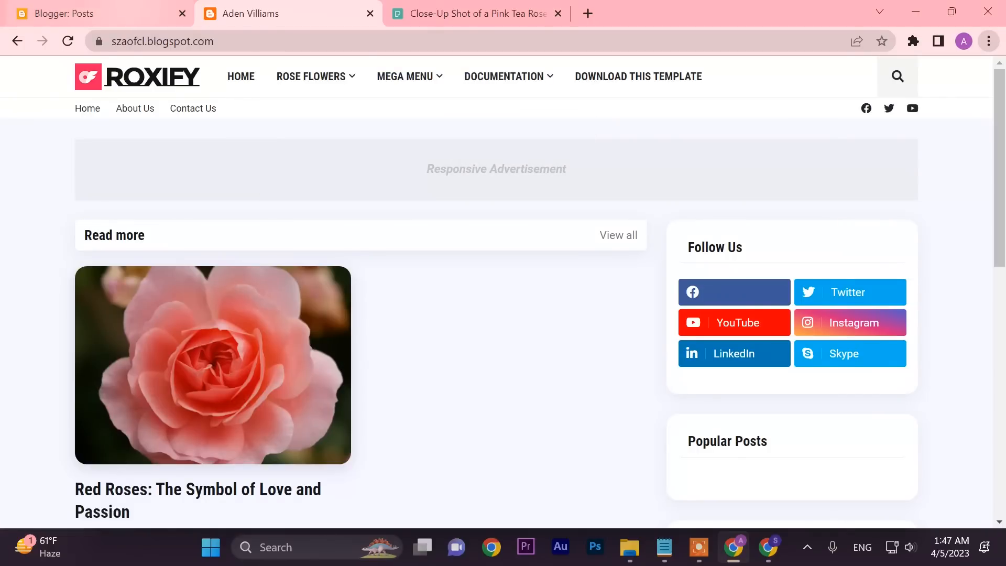
pyautogui.scroll(-4, 497, 293)
pyautogui.scroll(-1, 497, 294)
pyautogui.scroll(4, 497, 294)
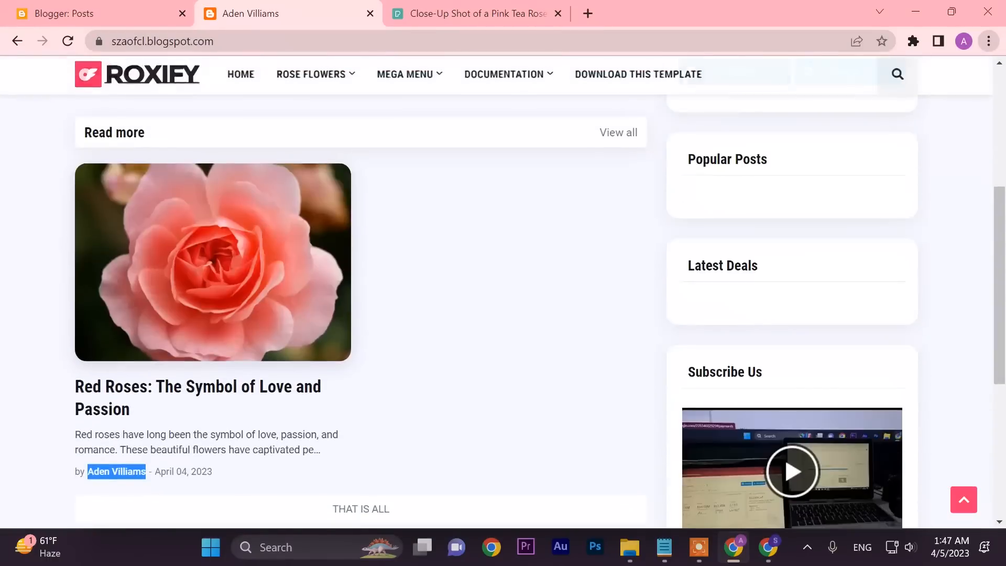
pyautogui.click(100, 13)
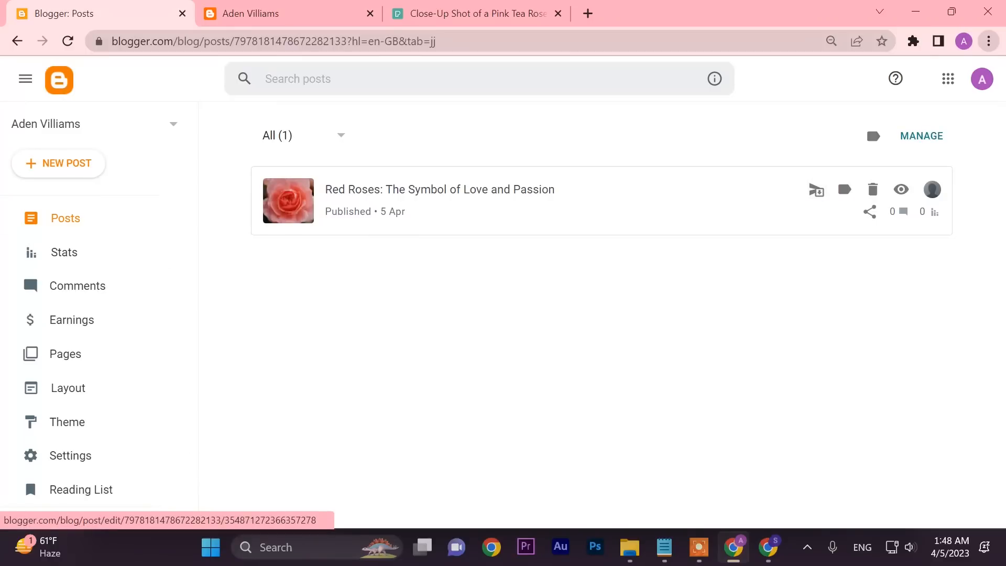
# Add the label 'red roses' to the Red Roses post and update it.
pyautogui.click(440, 189)
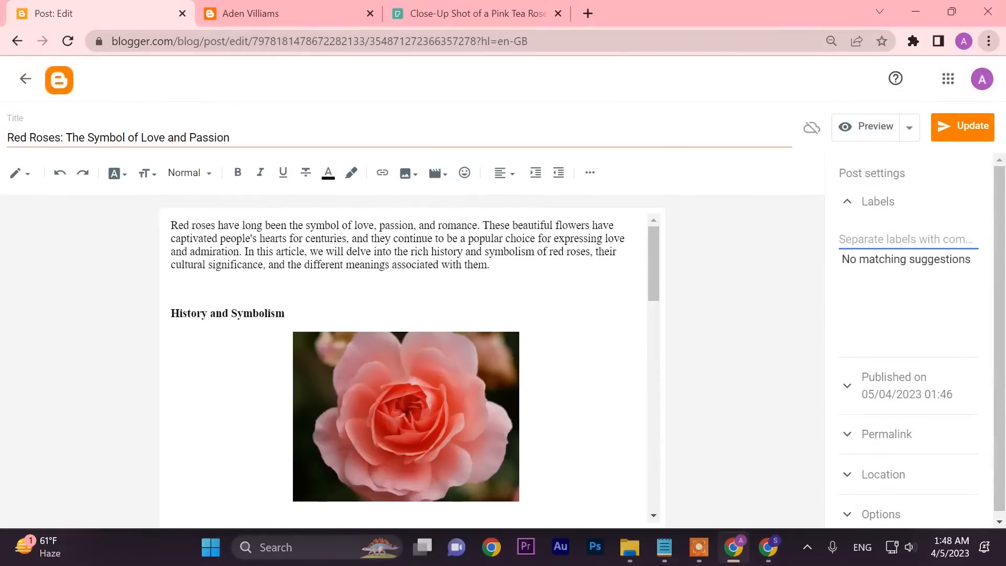
pyautogui.write('red roses')
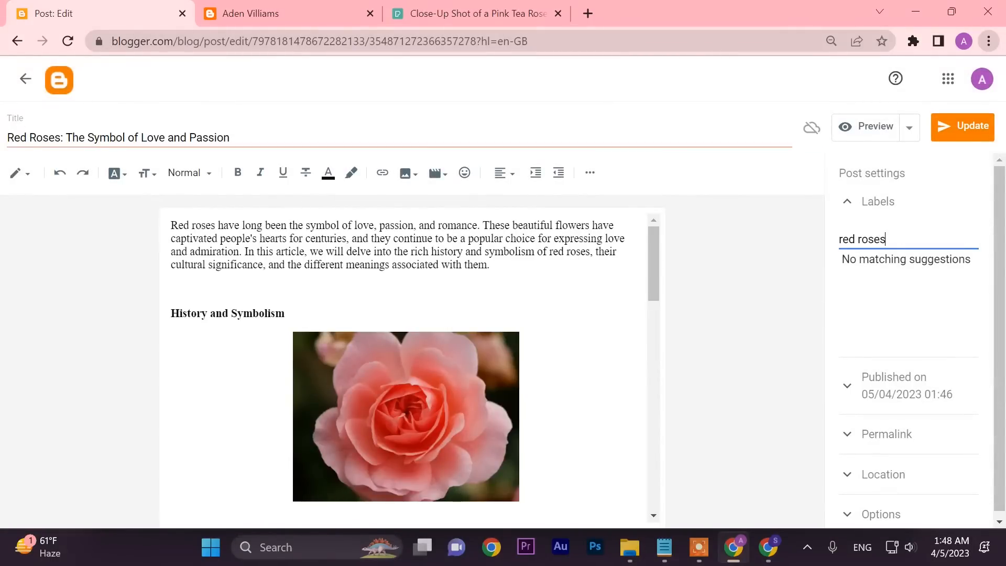
pyautogui.click(963, 127)
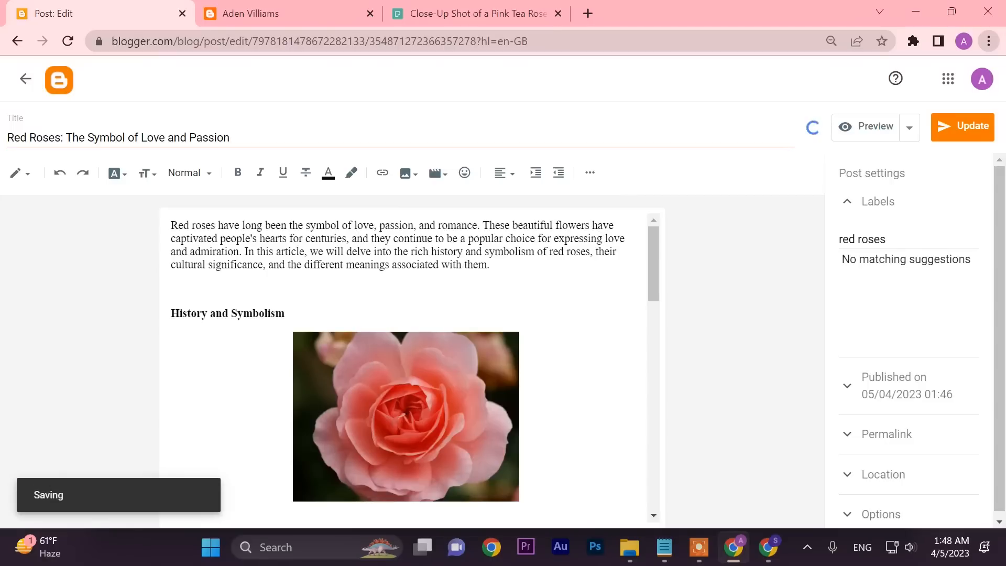
pyautogui.hotkey('ctrl', 'Tab')
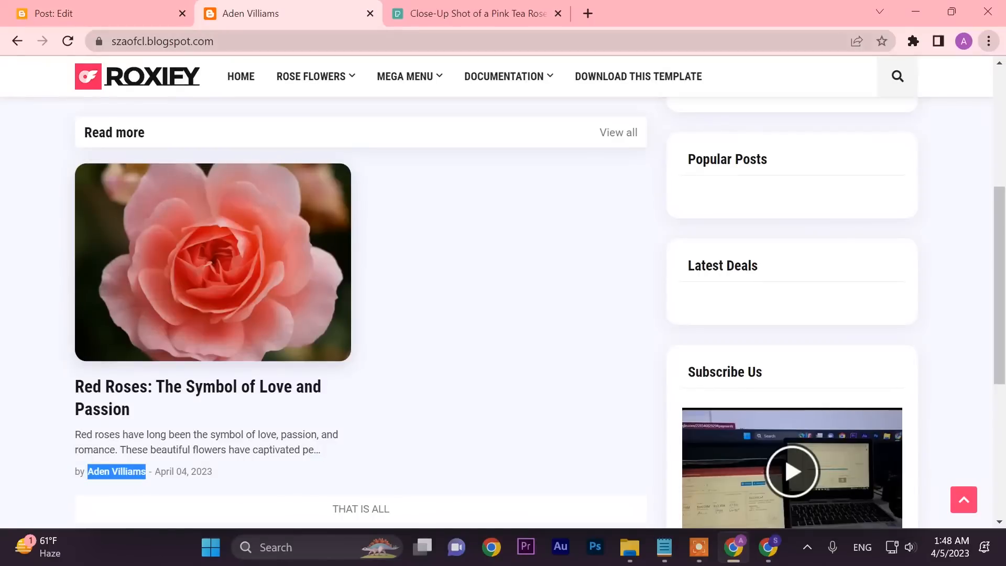
# Reload the live blog to confirm the new RED ROSES label appears.
pyautogui.hotkey('ctrl', 'l')
pyautogui.press('Return')
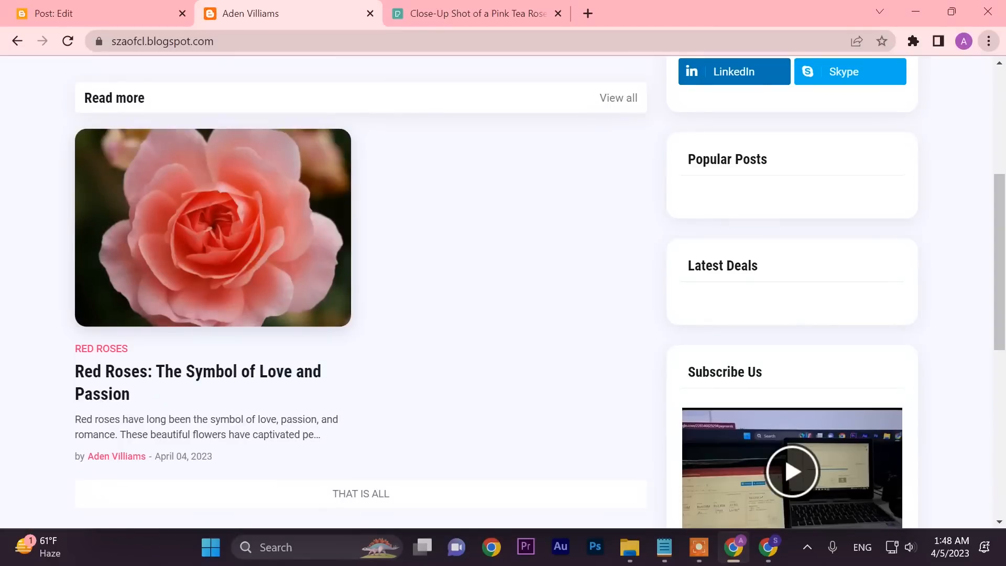
pyautogui.doubleClick(112, 348)
# List the posts filed under RED ROSES, then open the About Us page.
pyautogui.scroll(5, 496, 293)
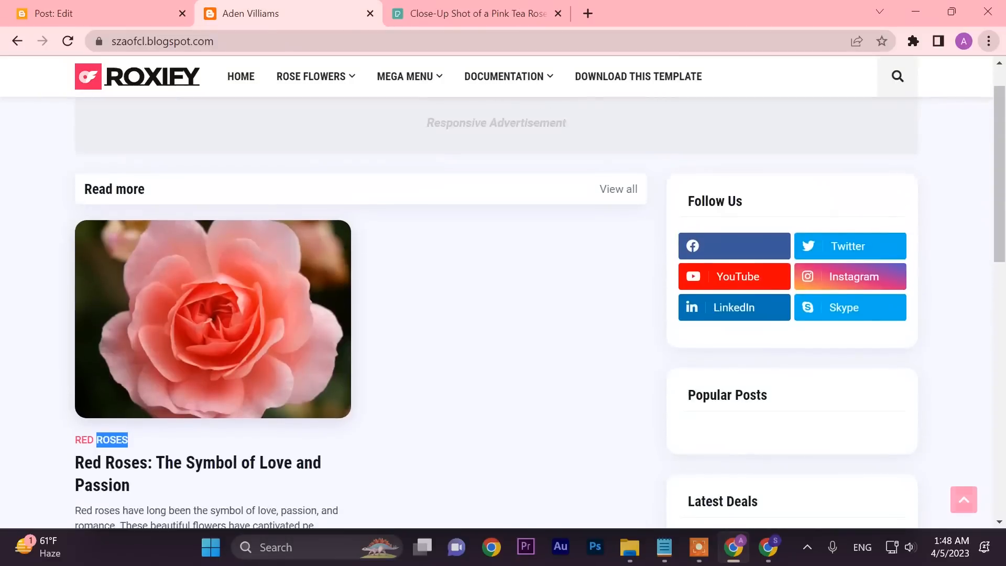
pyautogui.click(111, 486)
pyautogui.scroll(-5, 225, 315)
pyautogui.scroll(5, 225, 314)
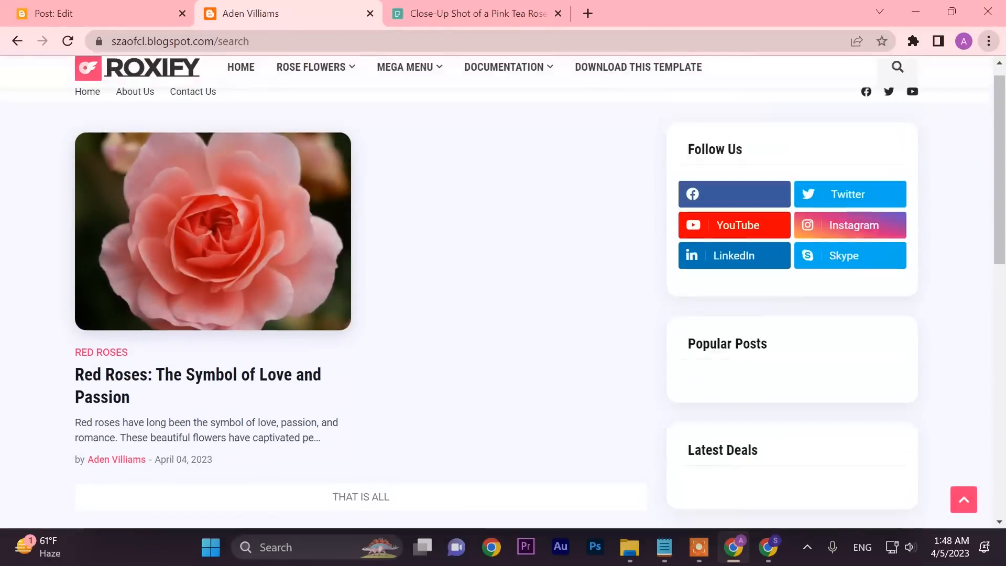
pyautogui.scroll(-7, 225, 314)
pyautogui.scroll(8, 225, 314)
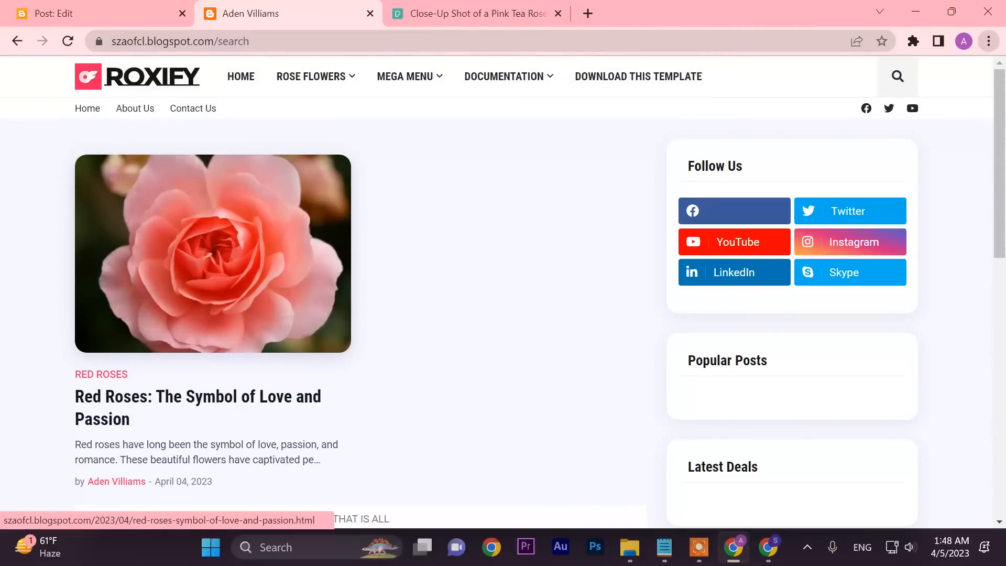
pyautogui.click(135, 108)
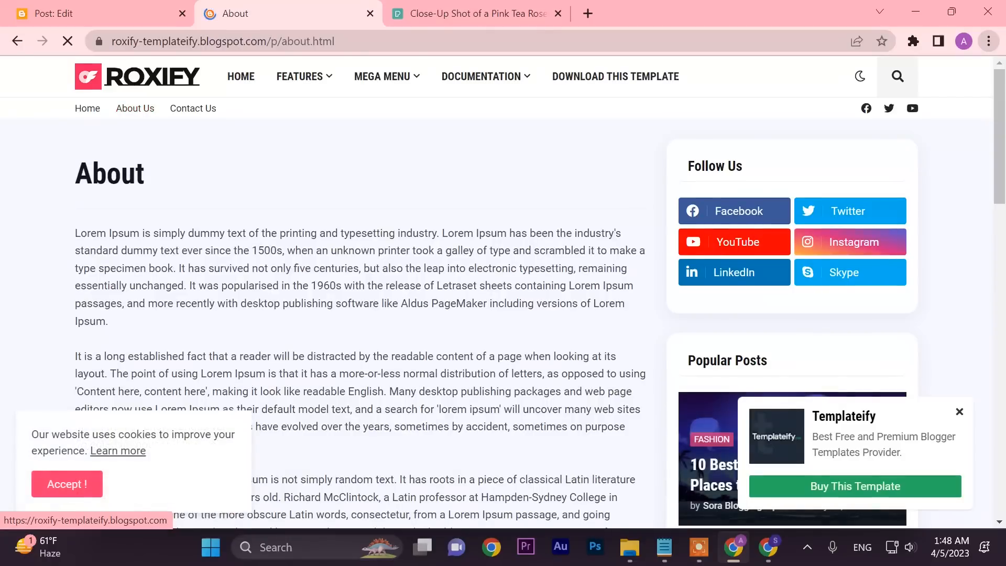
pyautogui.click(47, 14)
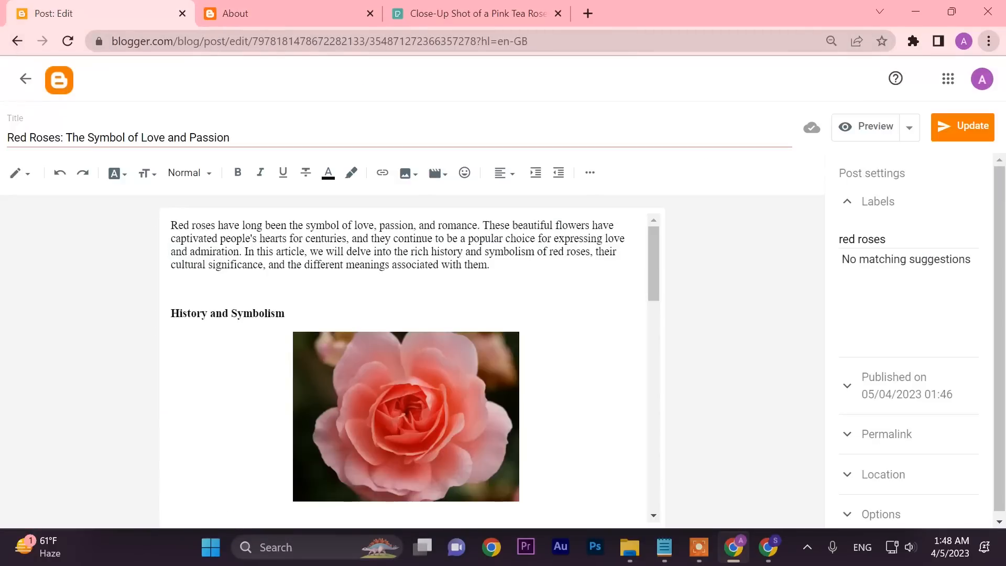
pyautogui.click(25, 79)
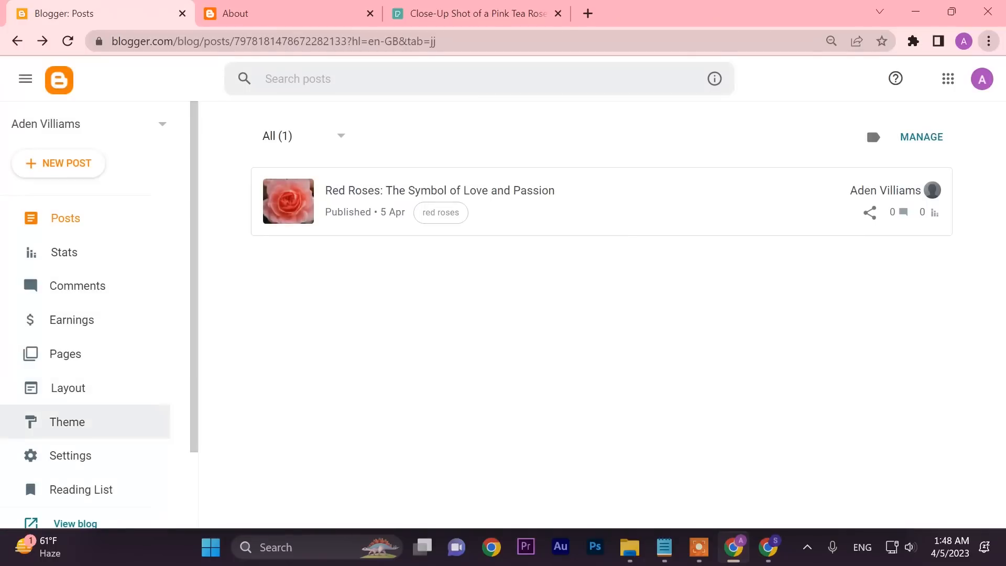
pyautogui.click(68, 388)
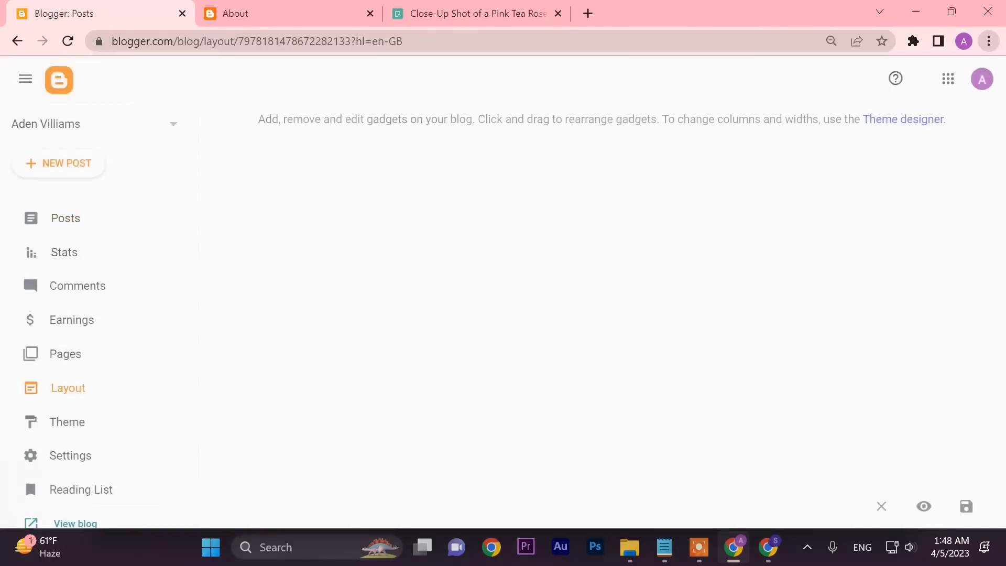
pyautogui.scroll(-1, 603, 309)
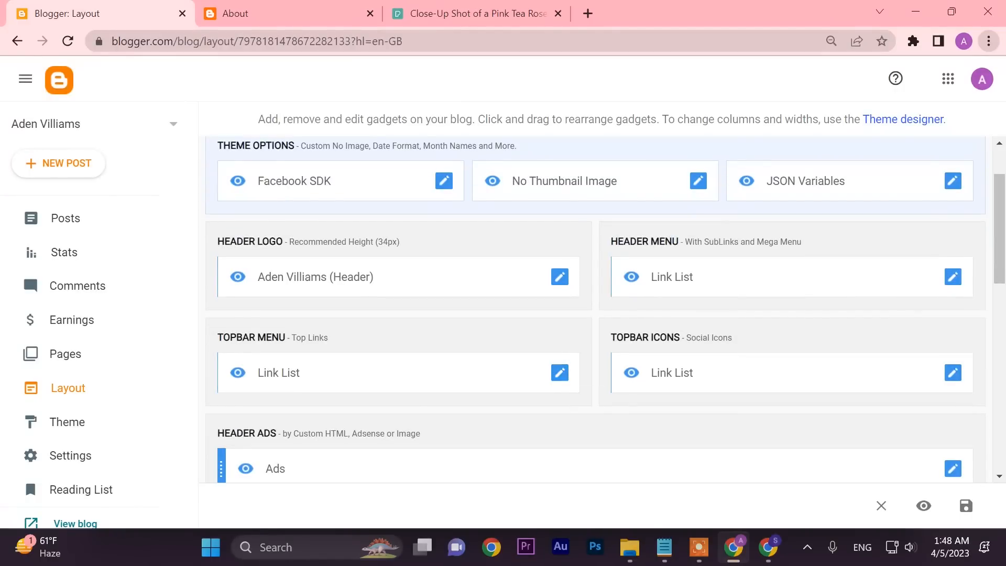
pyautogui.click(559, 373)
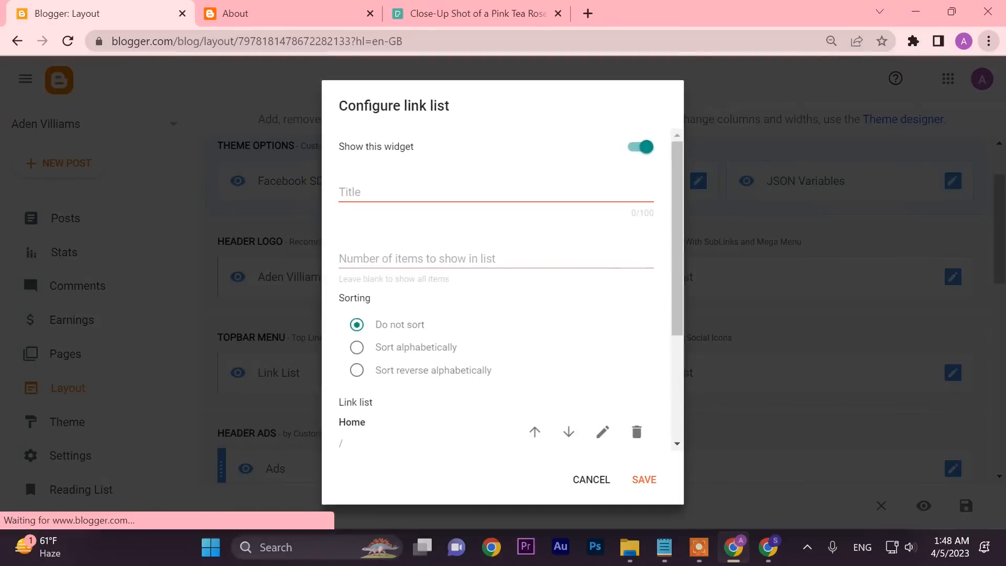
pyautogui.scroll(-3, 559, 372)
pyautogui.scroll(3, 624, 414)
pyautogui.scroll(-3, 635, 431)
pyautogui.click(592, 479)
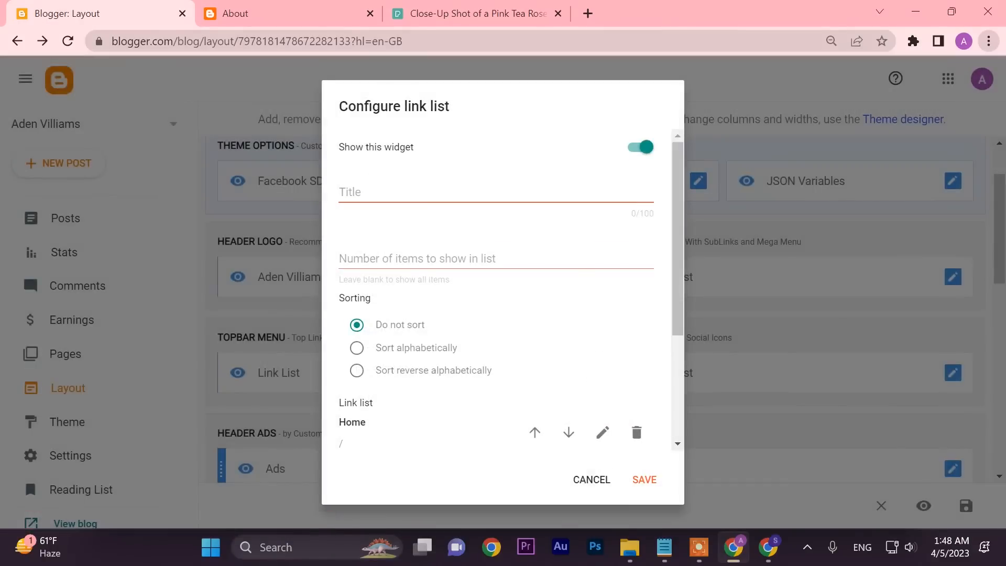
pyautogui.click(591, 479)
pyautogui.hotkey('ctrl', 'Tab')
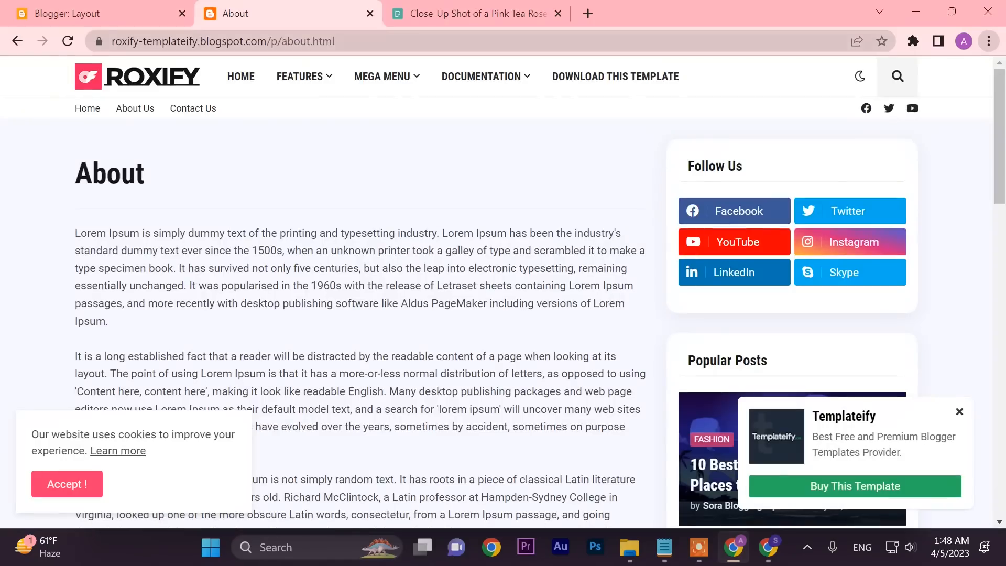
# Close the pink tea rose stock-photo page.
pyautogui.click(664, 547)
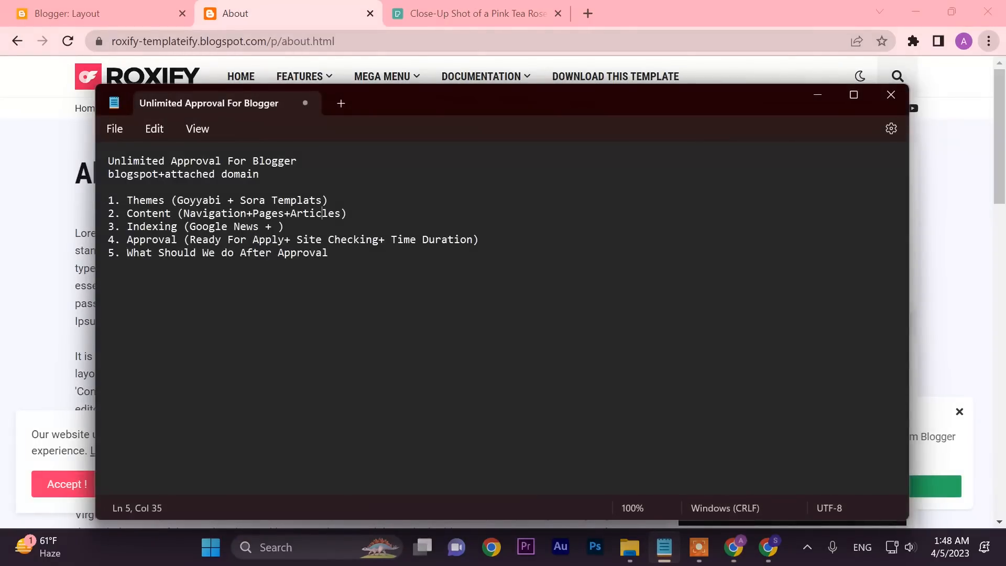
pyautogui.click(472, 13)
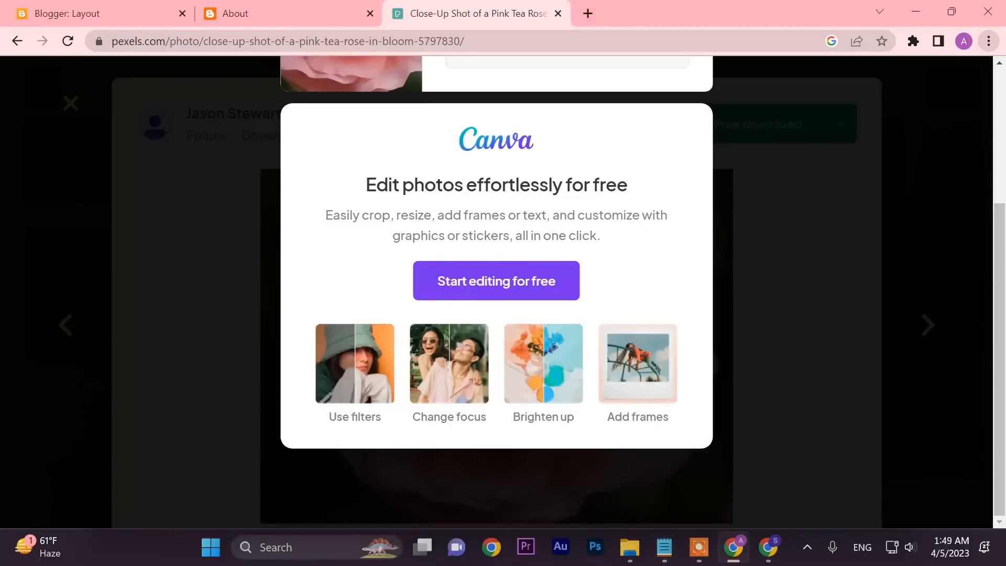
pyautogui.hotkey('ctrl', 'w')
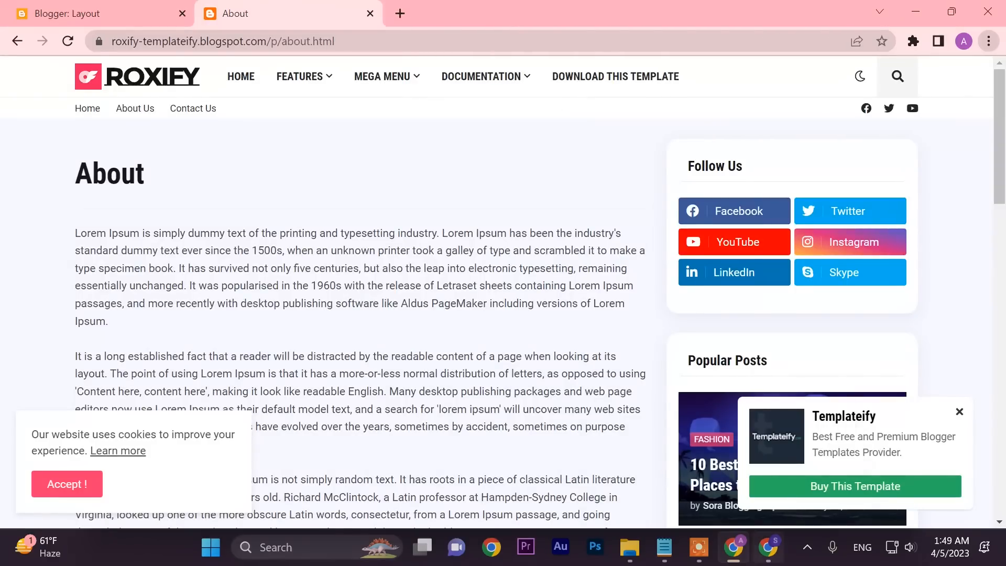
# Search Google for 'google news' and open a fresh blank tab.
pyautogui.click(767, 547)
pyautogui.click(472, 13)
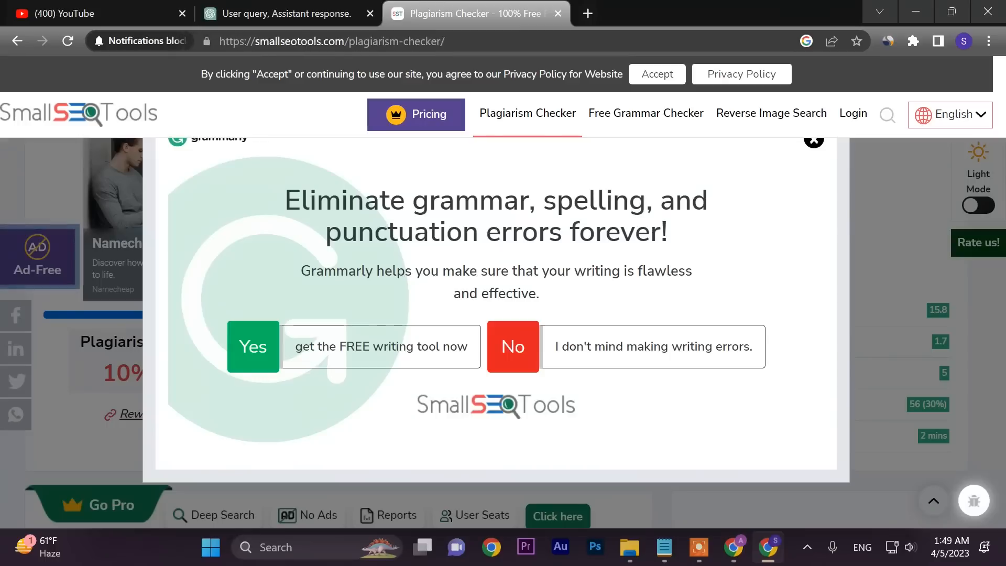
pyautogui.write('go')
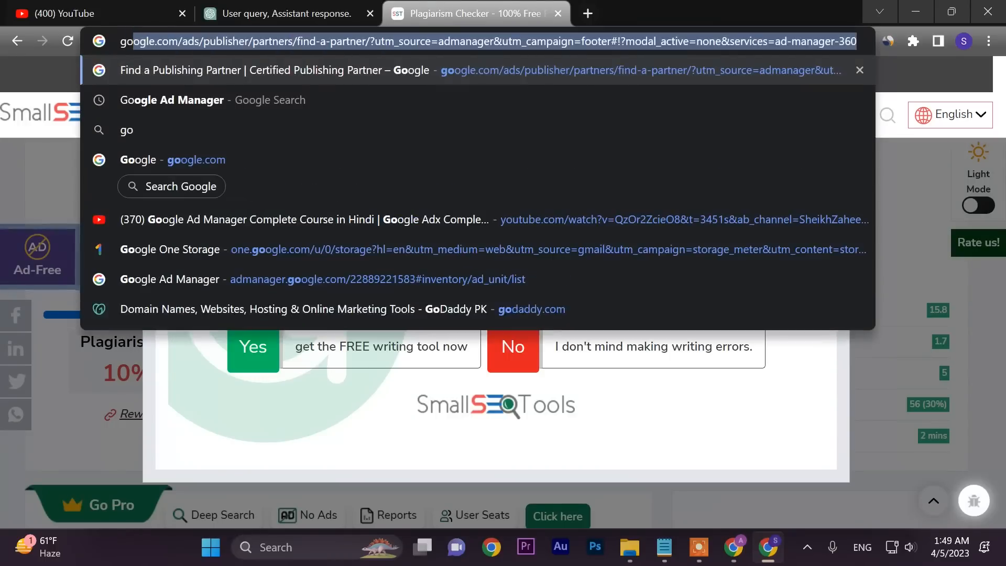
pyautogui.write('ogl')
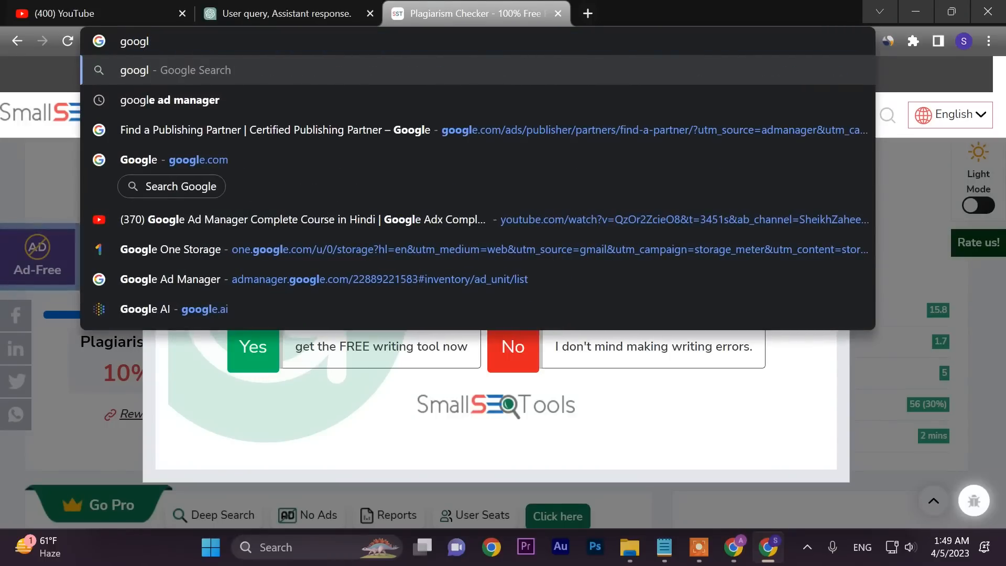
pyautogui.write('e ')
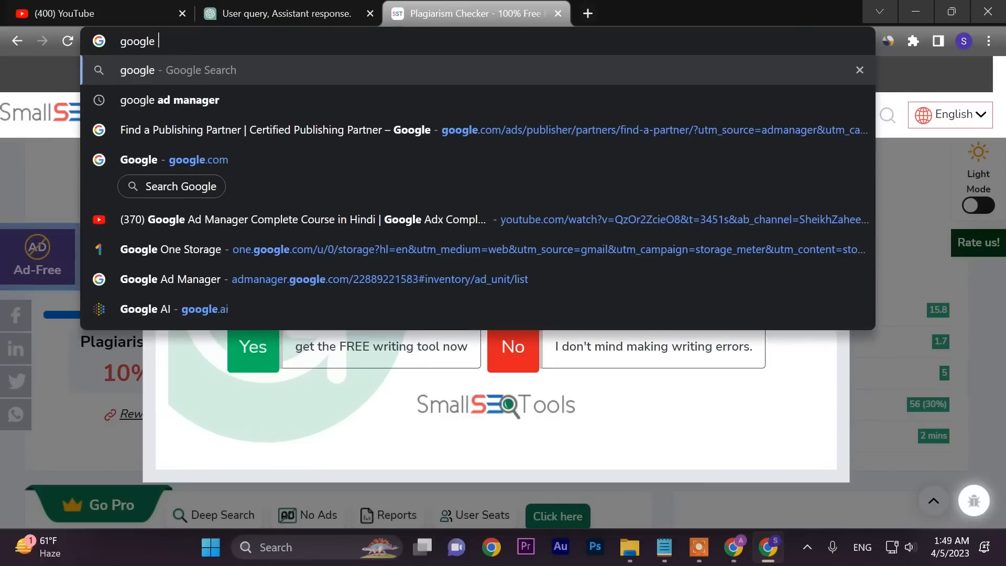
pyautogui.write('news')
pyautogui.press('Return')
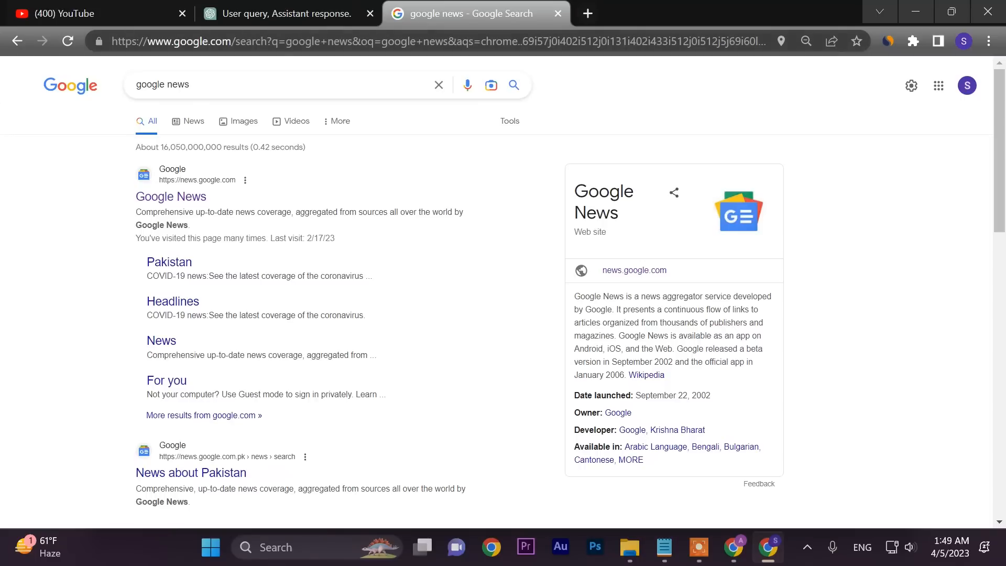
pyautogui.hotkey('ctrl', 't')
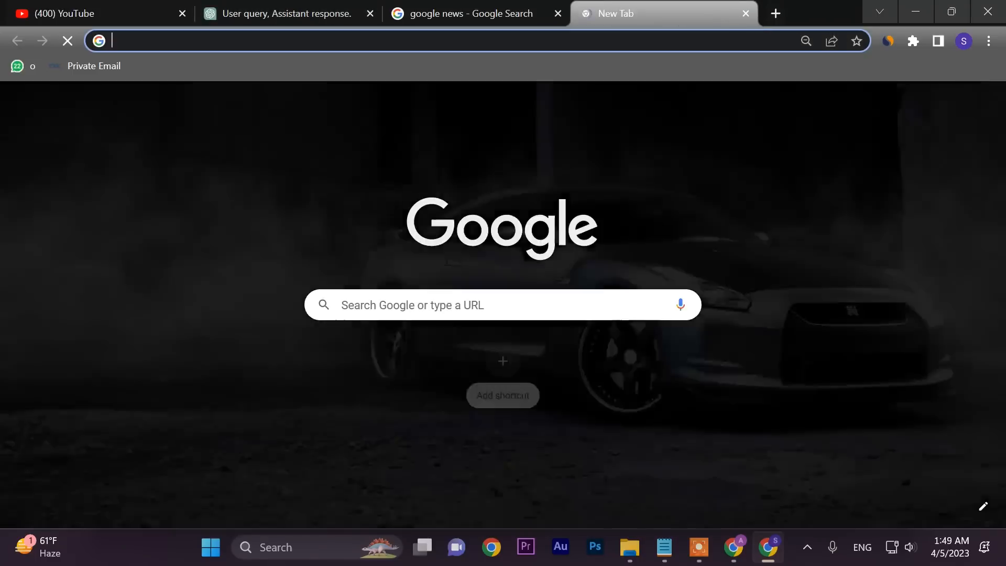
# Open YouTube from the Google apps grid in the new tab.
pyautogui.write('adse')
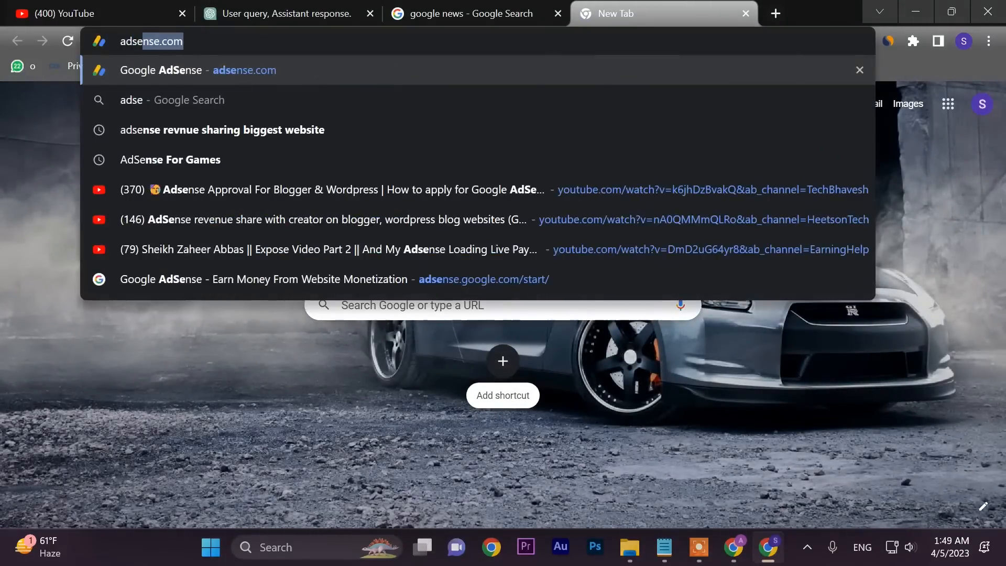
pyautogui.press('BackSpace')
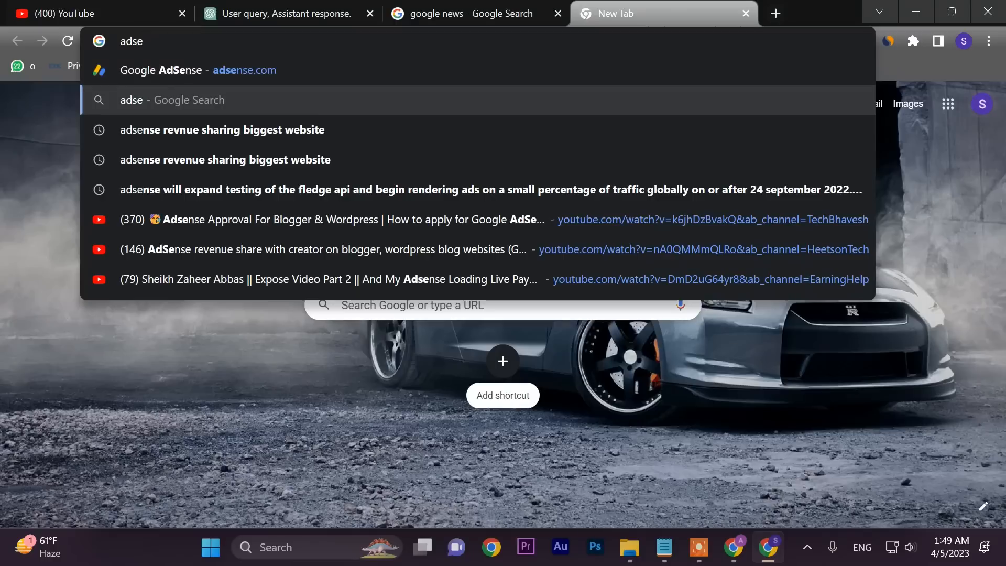
pyautogui.click(947, 103)
pyautogui.click(819, 165)
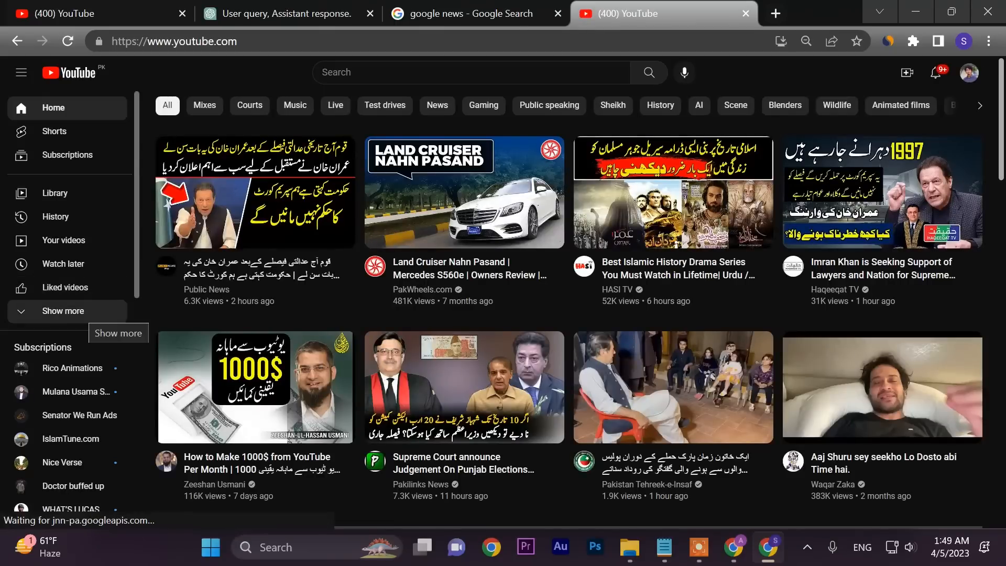
# Open the Blogging Course playlist from the sidebar, then close the YouTube tab.
pyautogui.scroll(-2, 78, 329)
pyautogui.click(66, 297)
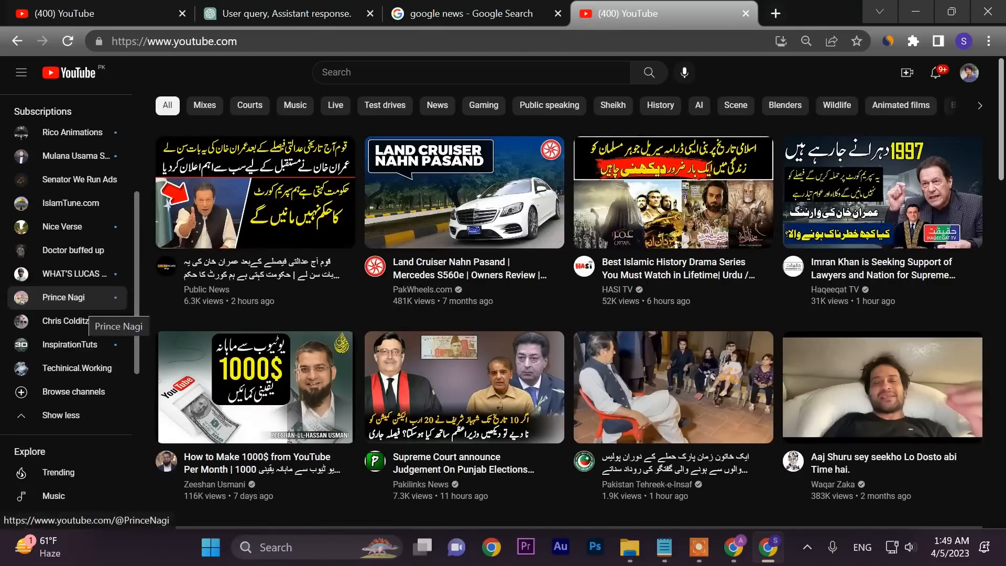
pyautogui.scroll(-3, 105, 330)
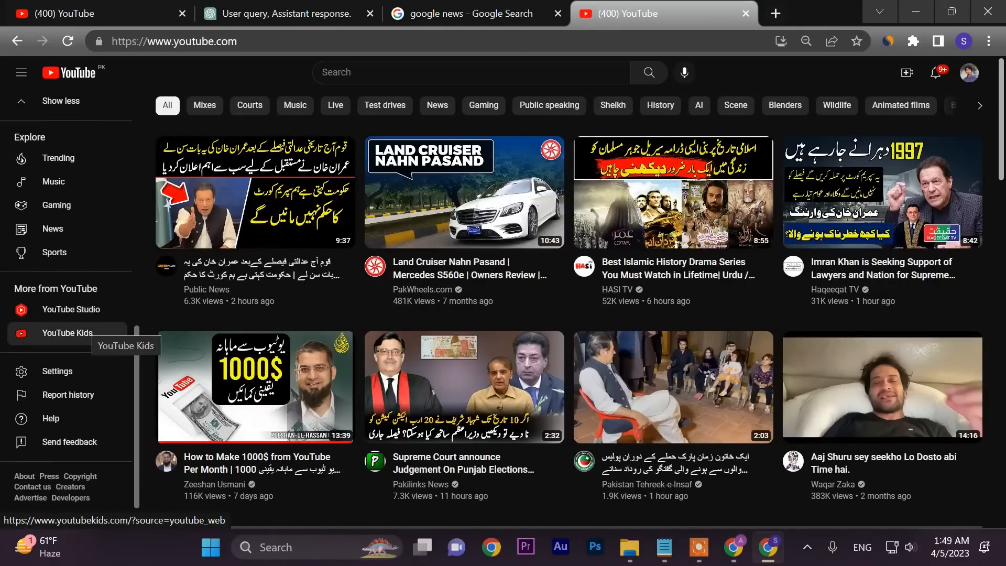
pyautogui.scroll(8, 105, 330)
pyautogui.click(63, 310)
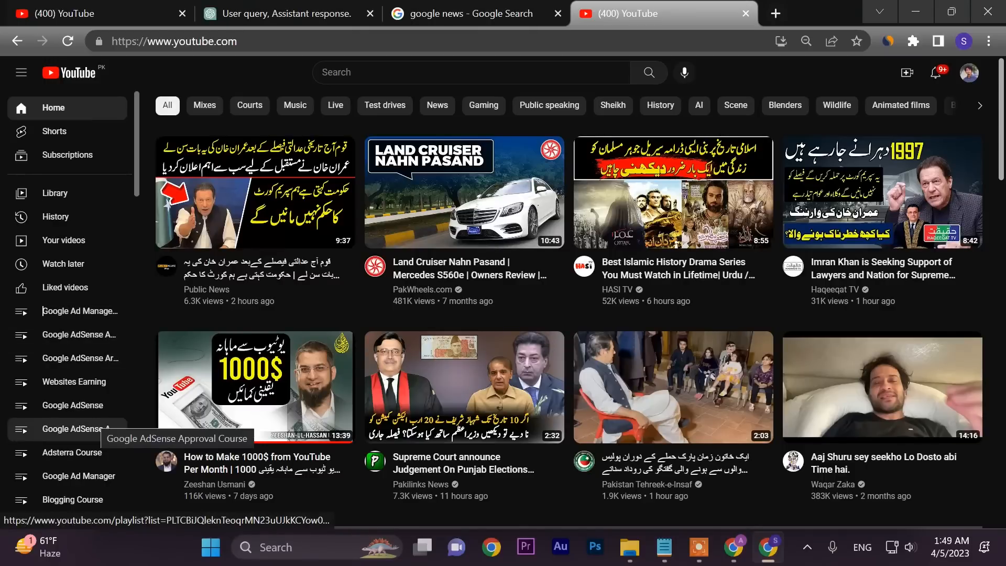
pyautogui.click(73, 499)
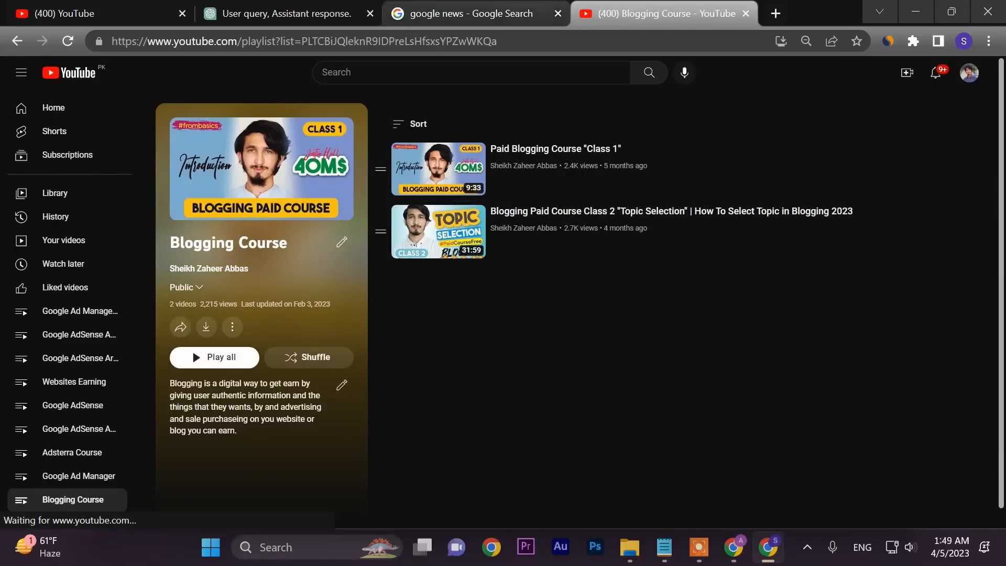
pyautogui.hotkey('ctrl', 'w')
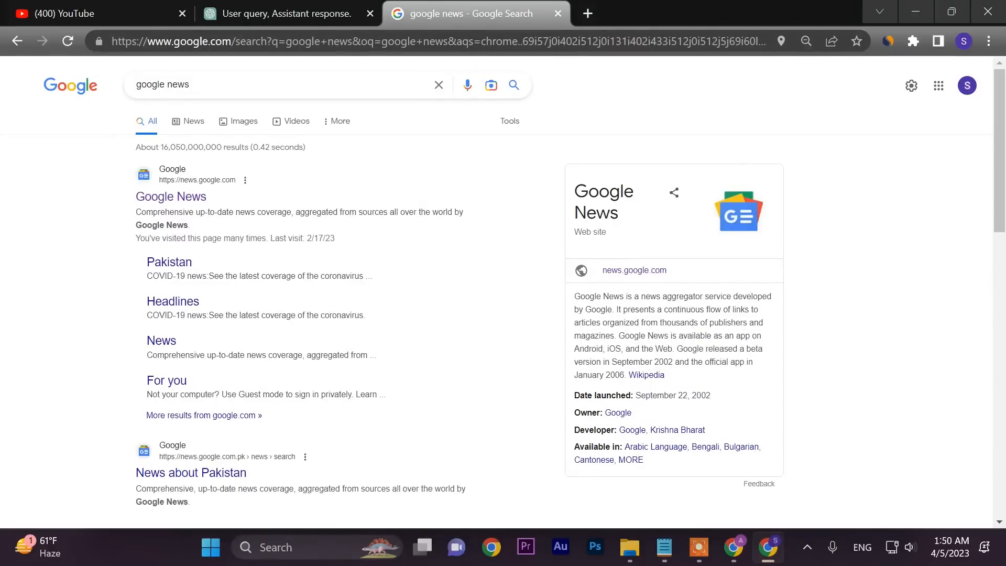
# Search 'google adsense' in a new tab and open the Google AdSense start page result.
pyautogui.hotkey('ctrl', 't')
pyautogui.write('g')
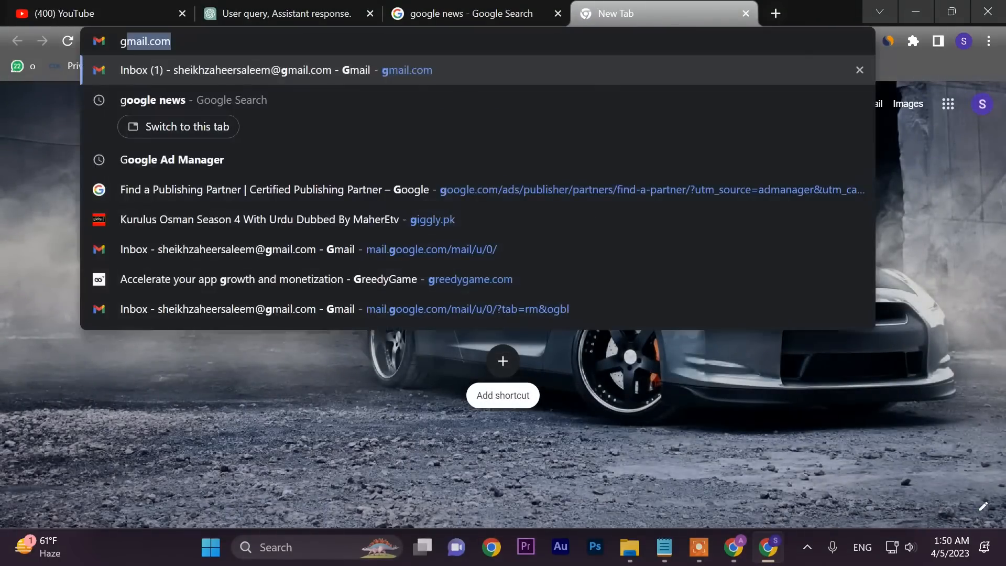
pyautogui.write('oogle')
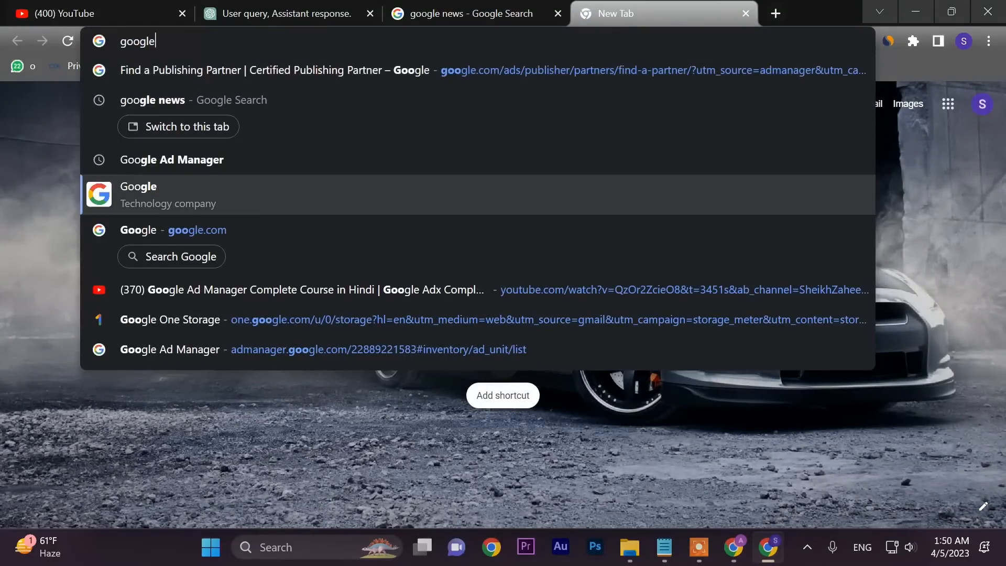
pyautogui.write(' adse')
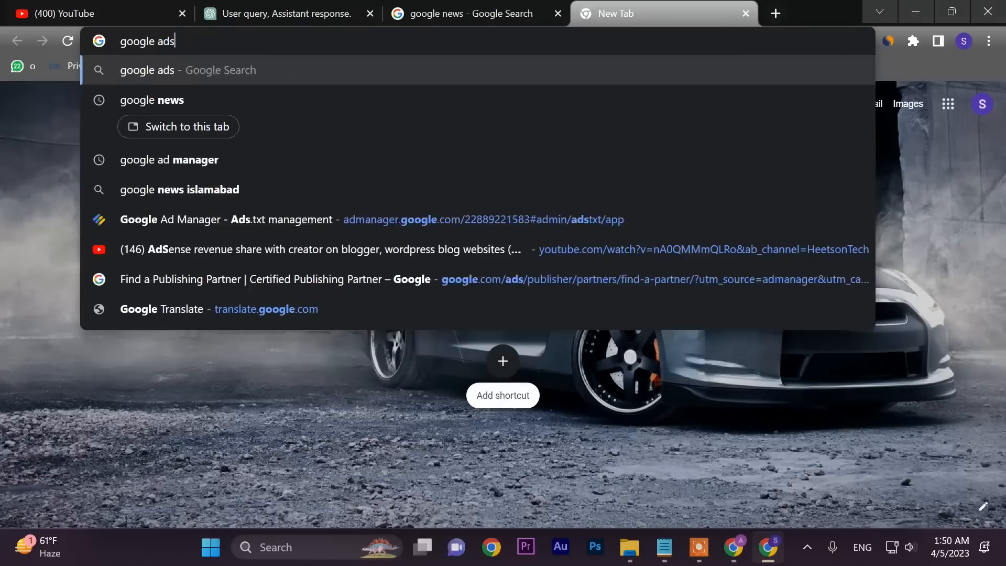
pyautogui.press('Down')
pyautogui.press('Down')
pyautogui.press('Down')
pyautogui.press('Return')
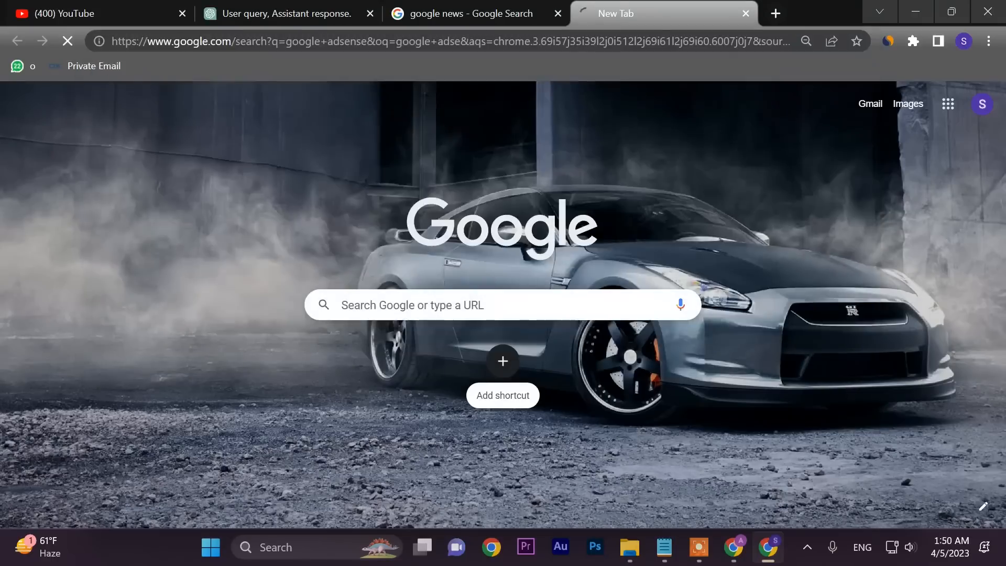
pyautogui.scroll(-1, 293, 315)
pyautogui.click(293, 392)
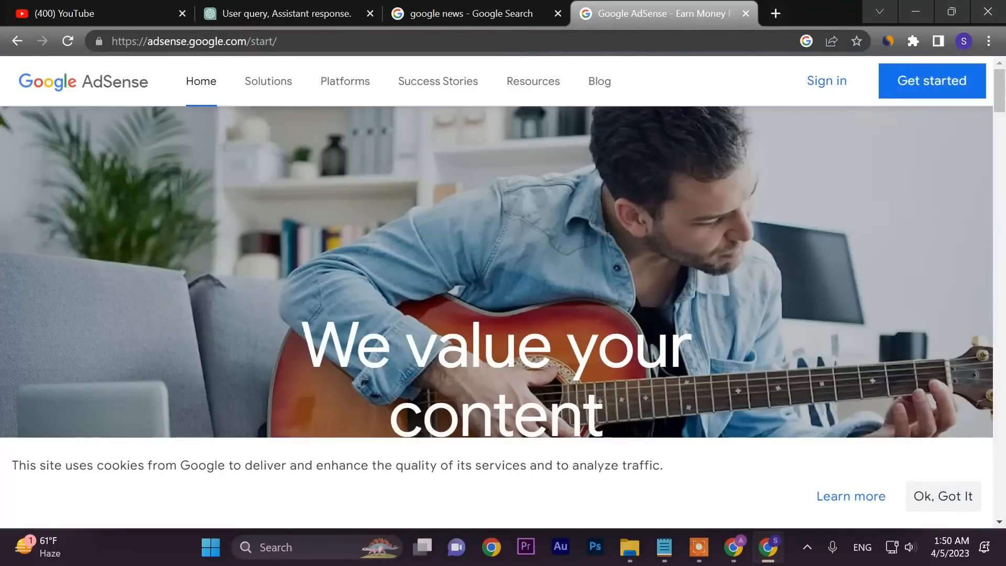
# Set the calculator region to Asia and Pacific Countries.
pyautogui.scroll(-5, 503, 282)
pyautogui.scroll(-7, 503, 283)
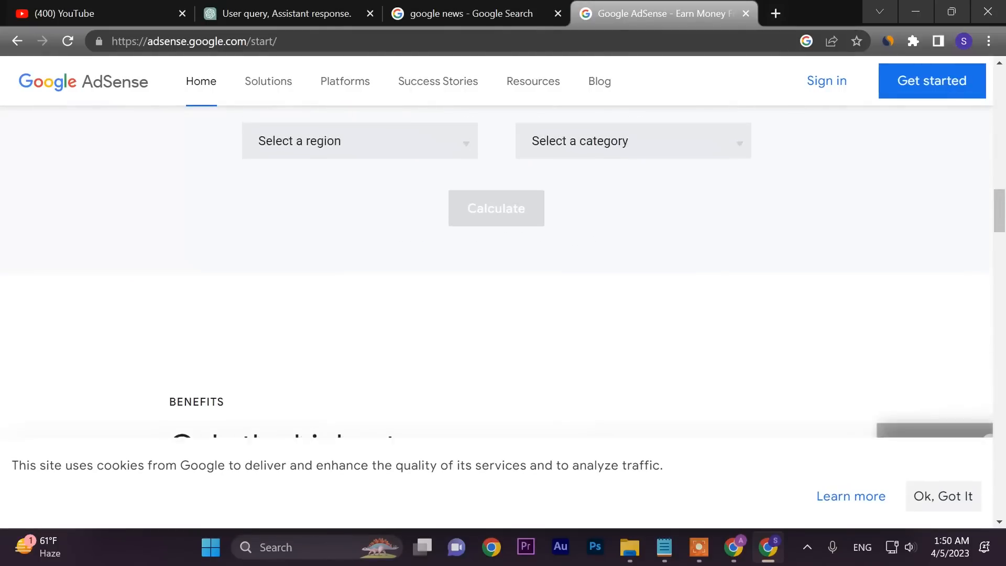
pyautogui.scroll(1, 503, 282)
pyautogui.click(359, 214)
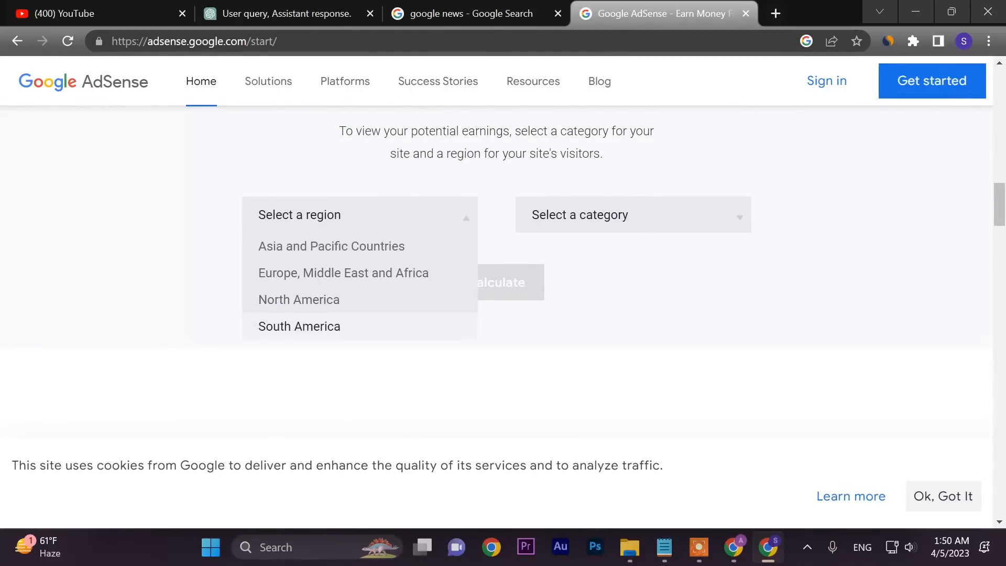
pyautogui.click(331, 246)
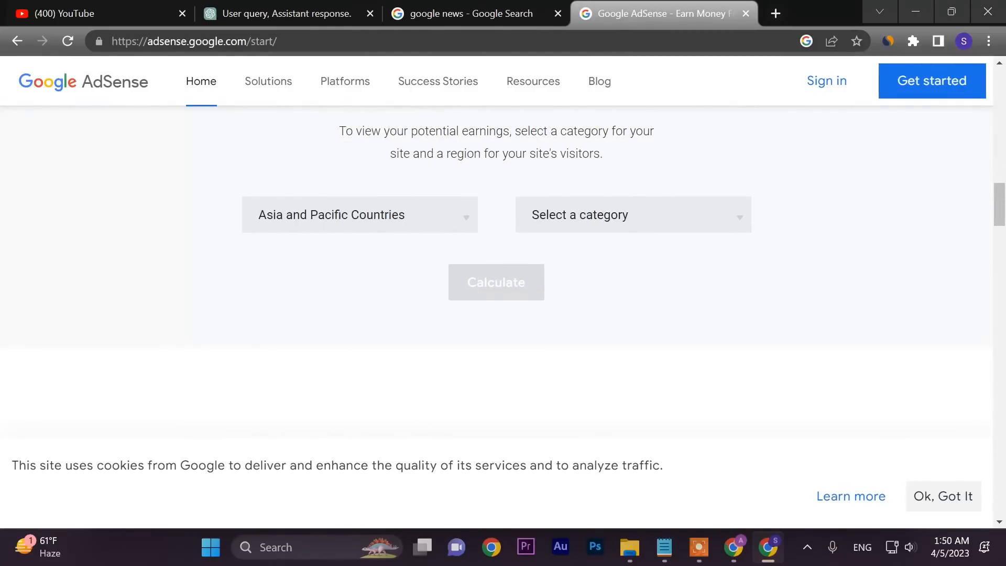
# Set the calculator's site category to Finance.
pyautogui.click(633, 215)
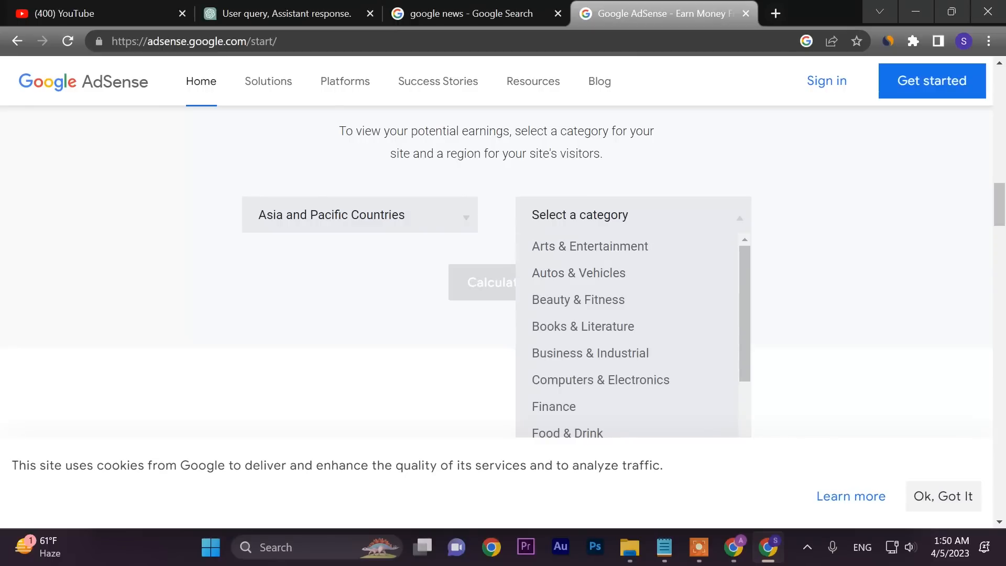
pyautogui.scroll(-8, 629, 220)
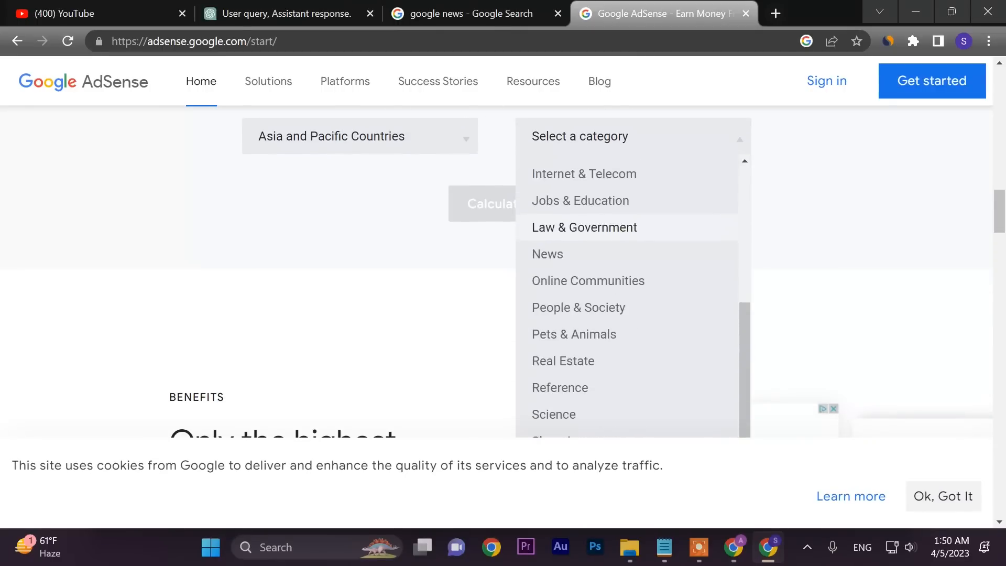
pyautogui.scroll(-3, 628, 314)
pyautogui.scroll(10, 629, 314)
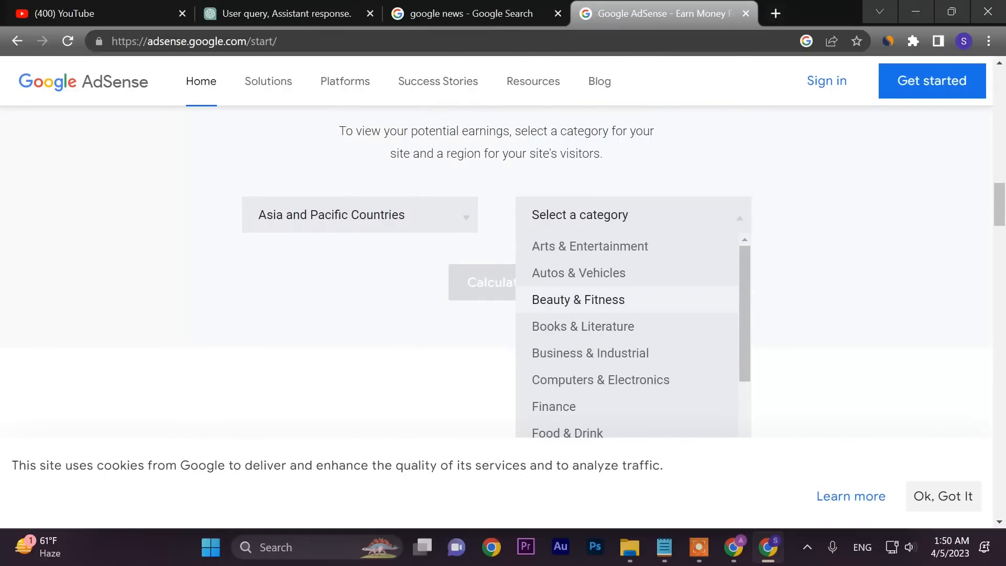
pyautogui.scroll(-3, 629, 299)
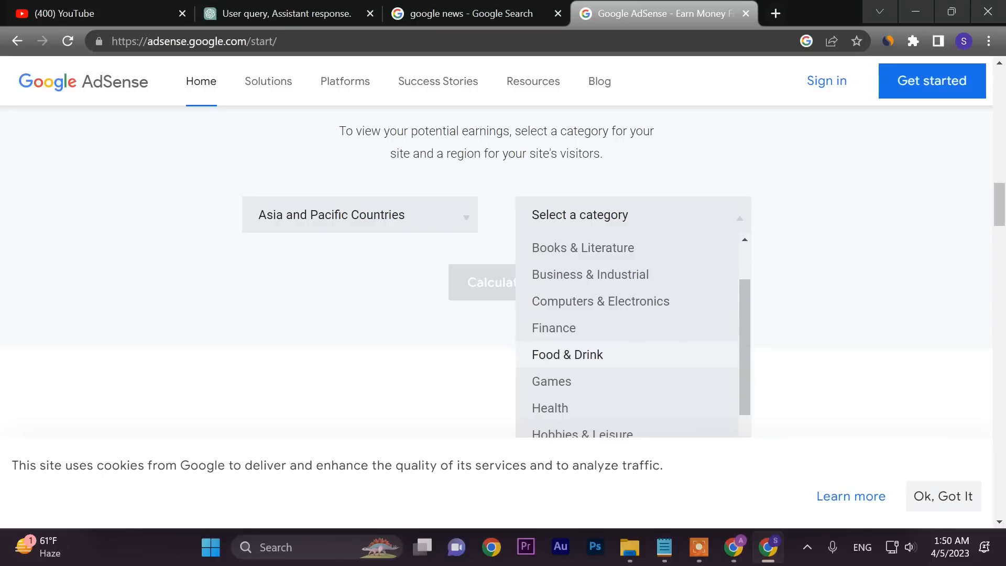
pyautogui.scroll(-1, 628, 356)
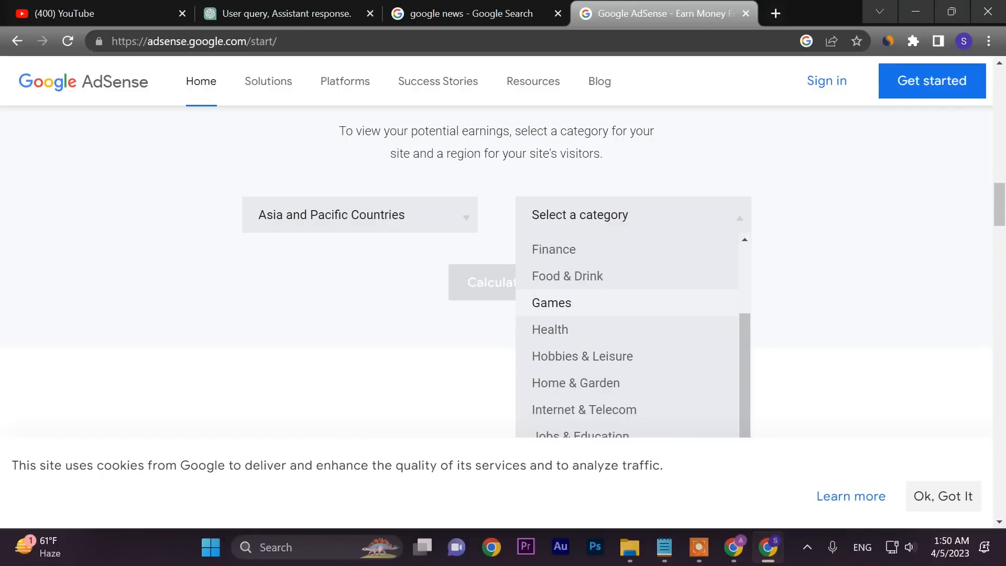
pyautogui.scroll(-3, 628, 305)
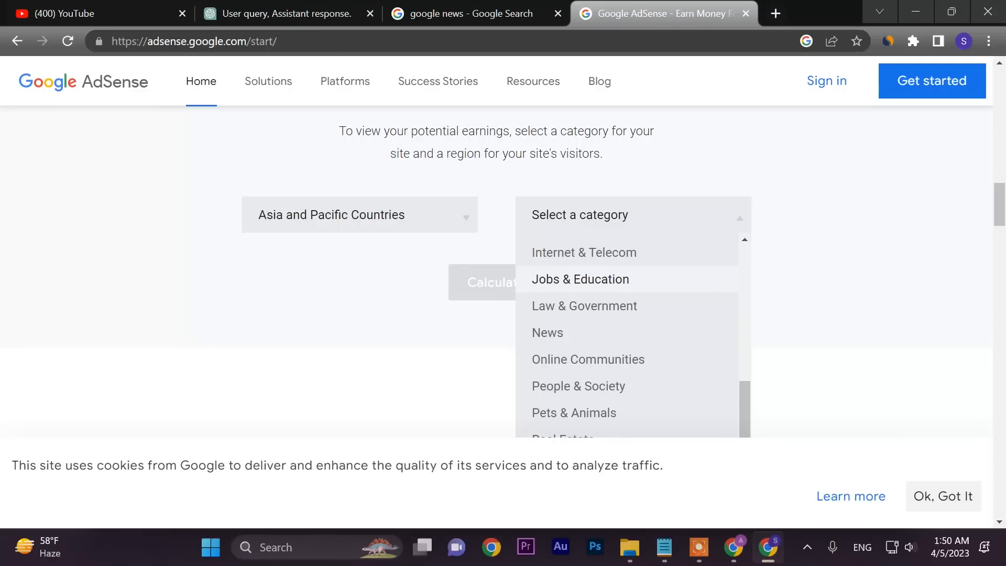
pyautogui.scroll(1, 627, 294)
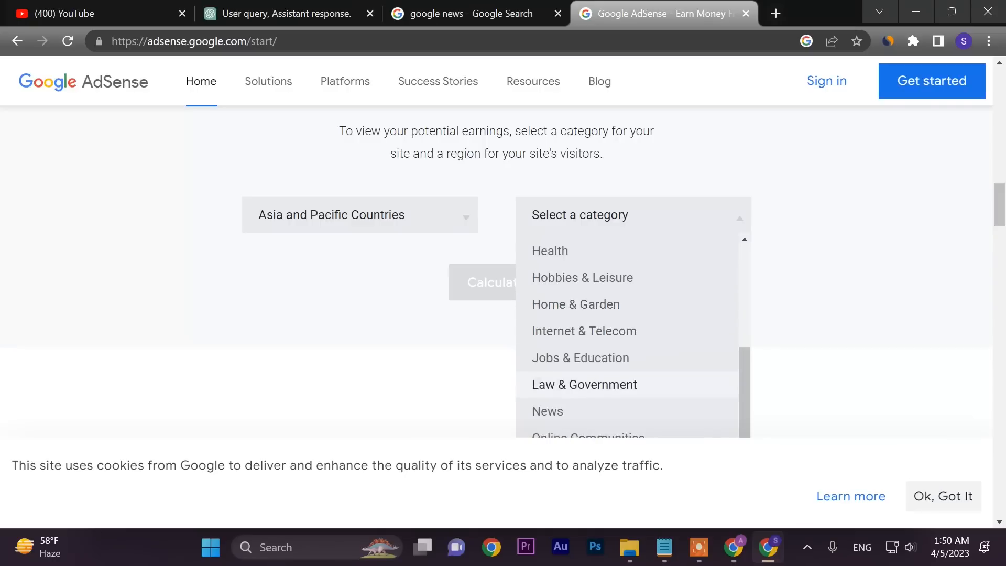
pyautogui.scroll(-2, 626, 362)
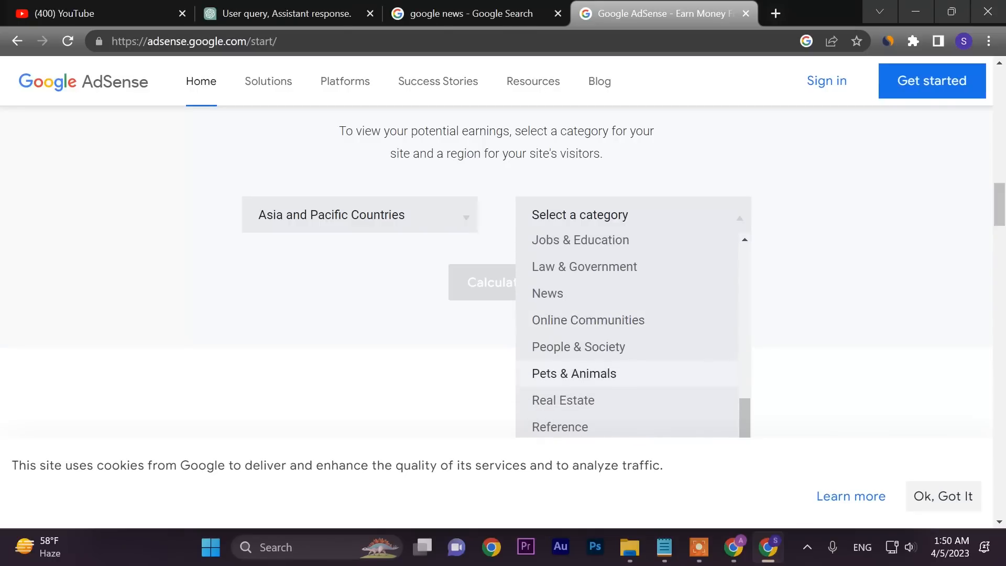
pyautogui.click(818, 283)
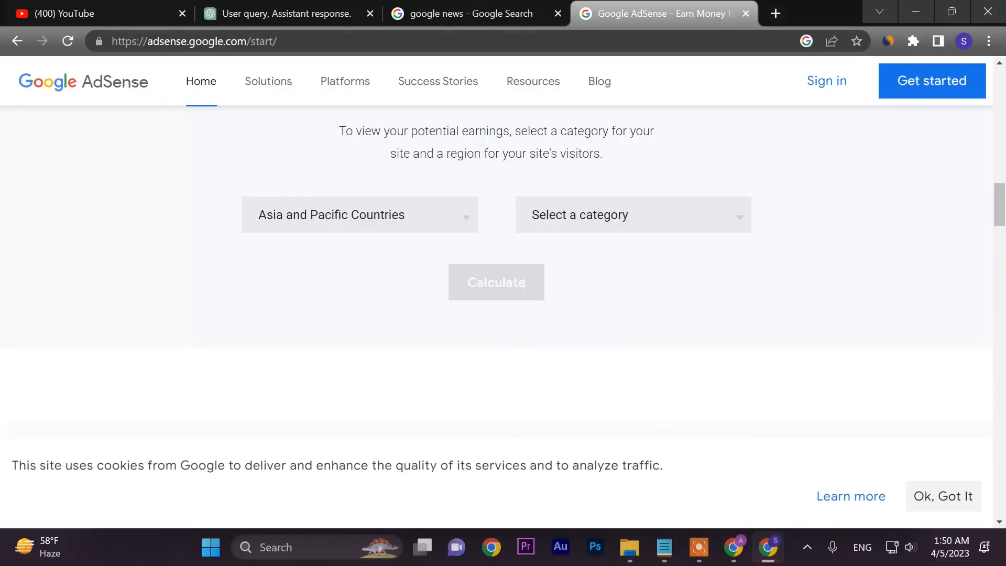
pyautogui.click(633, 214)
pyautogui.scroll(-1, 627, 294)
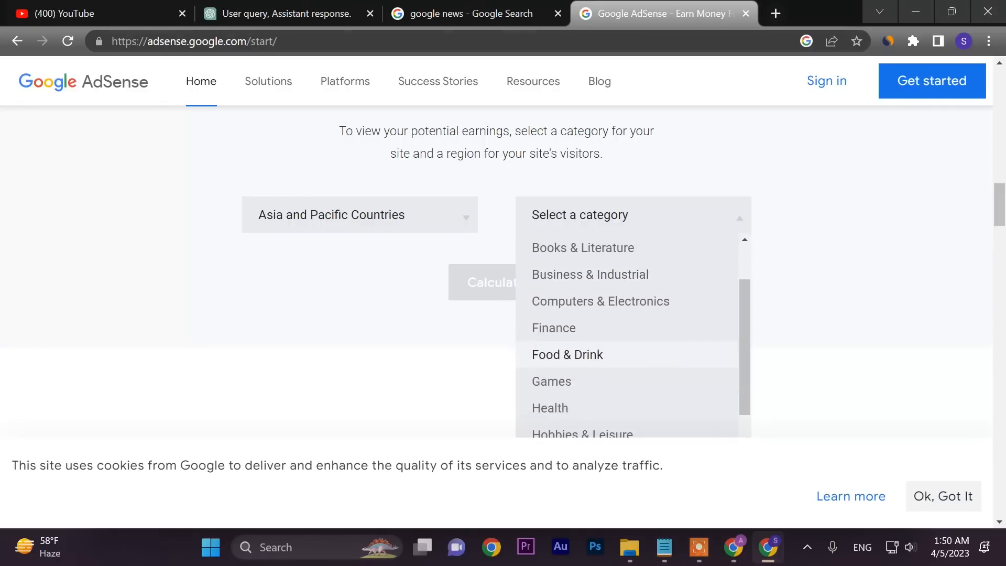
pyautogui.scroll(-1, 626, 354)
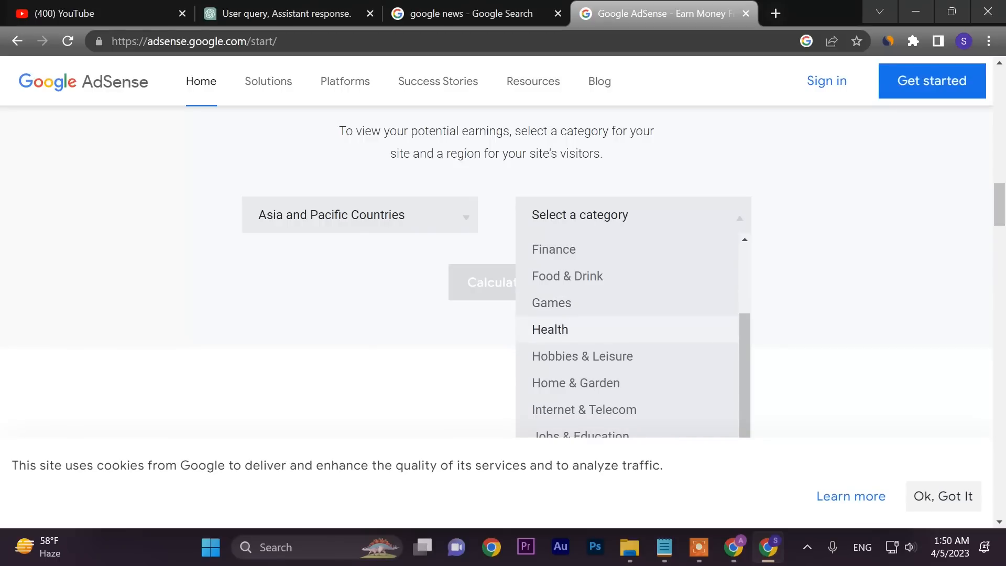
pyautogui.click(571, 250)
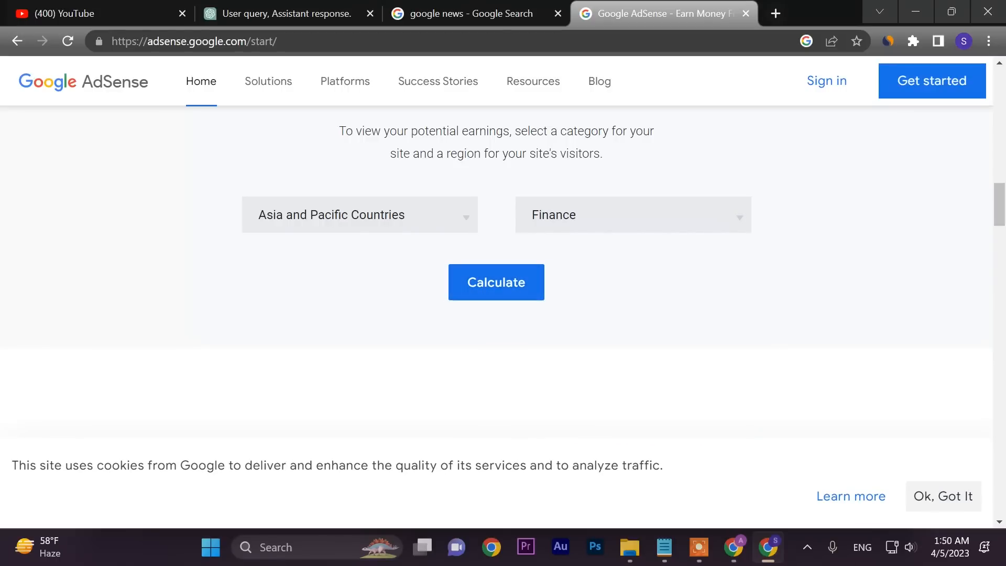
# Calculate the estimate and drag monthly page views to the 10,000,000 maximum.
pyautogui.click(496, 282)
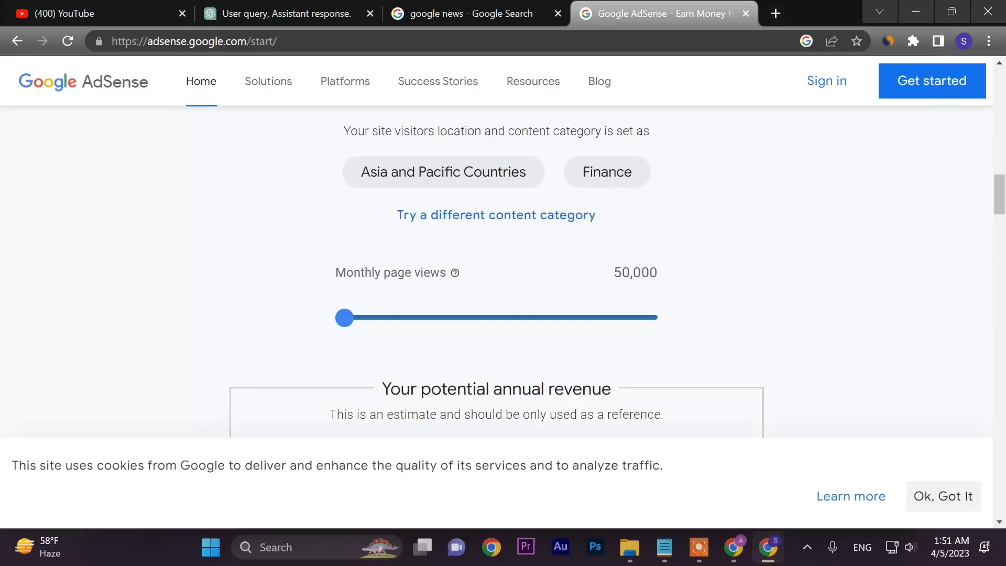
pyautogui.scroll(-3, 496, 272)
pyautogui.scroll(5, 641, 350)
pyautogui.scroll(-5, 641, 350)
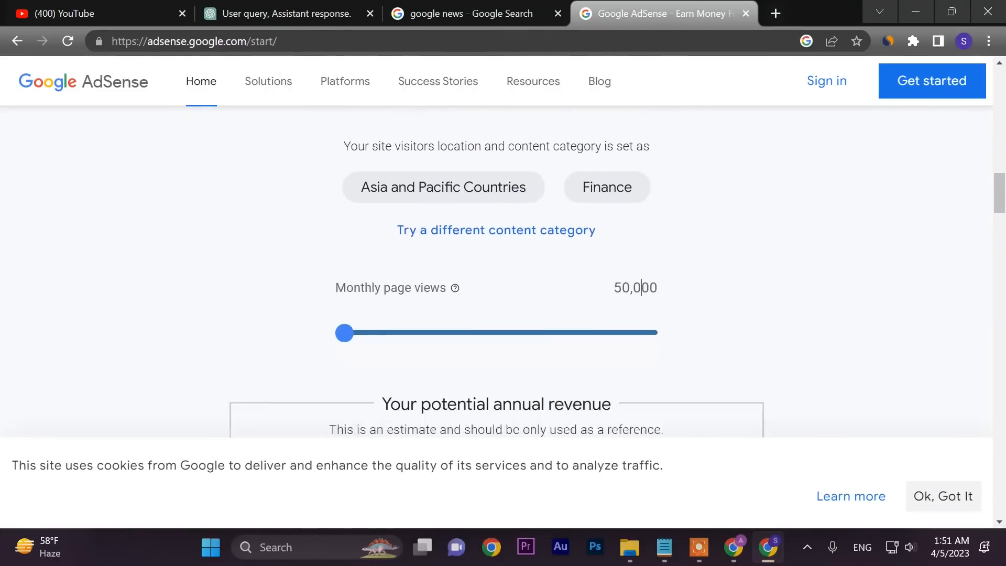
pyautogui.scroll(5, 641, 272)
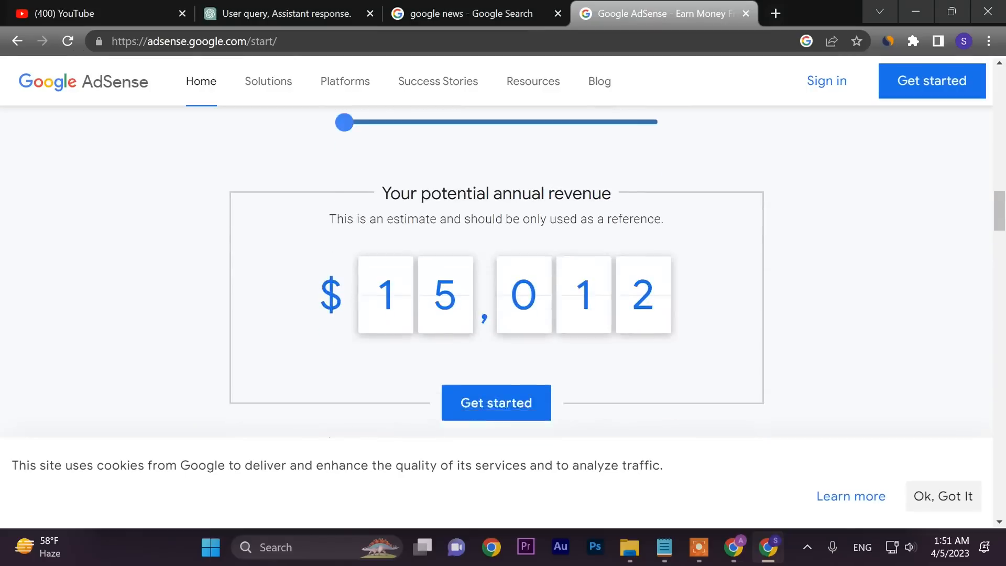
pyautogui.moveTo(612, 318); pyautogui.dragTo(651, 317)
pyautogui.scroll(-4, 540, 293)
pyautogui.scroll(1, 539, 294)
pyautogui.scroll(2, 496, 273)
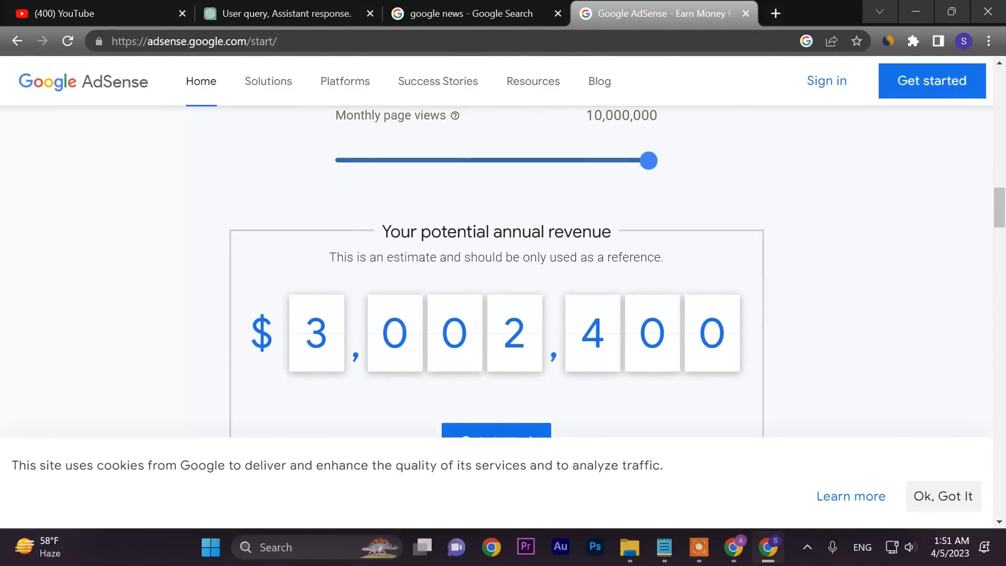
pyautogui.scroll(5, 496, 272)
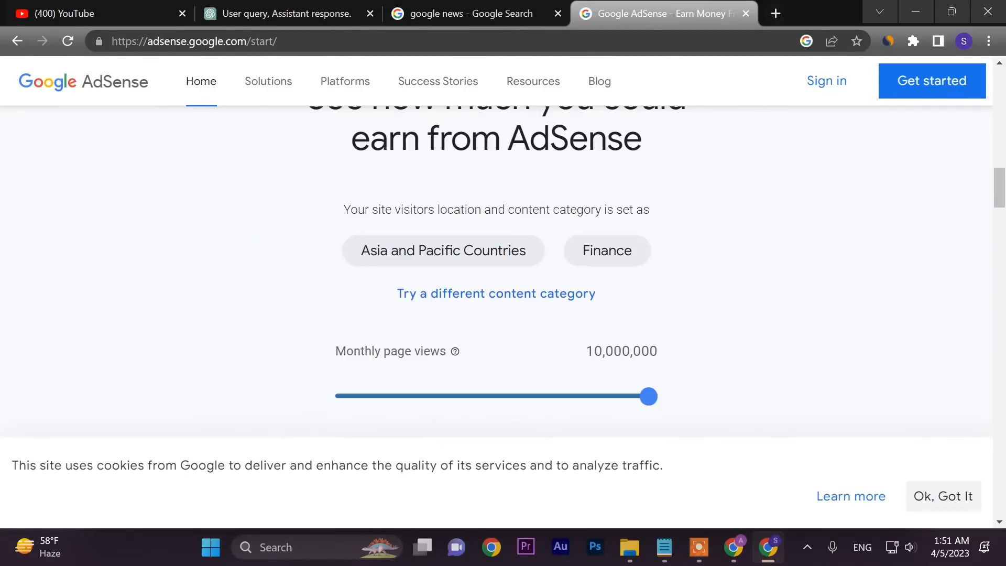
# Select the 10,000,000 page-views figure beside the $3,002,400 estimate and scroll to the top.
pyautogui.doubleClick(602, 351)
pyautogui.scroll(5, 586, 351)
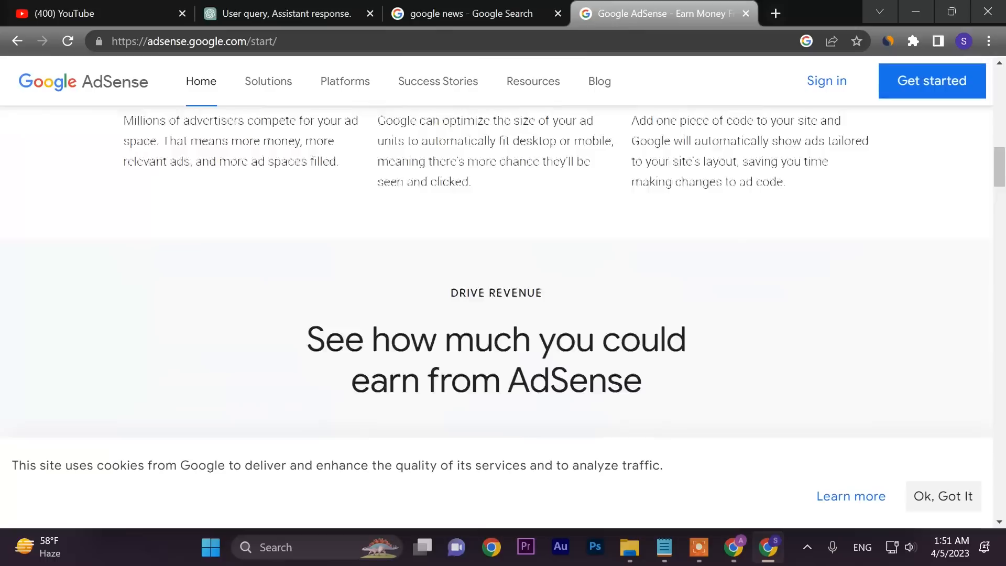
pyautogui.scroll(-6, 497, 272)
pyautogui.click(686, 244)
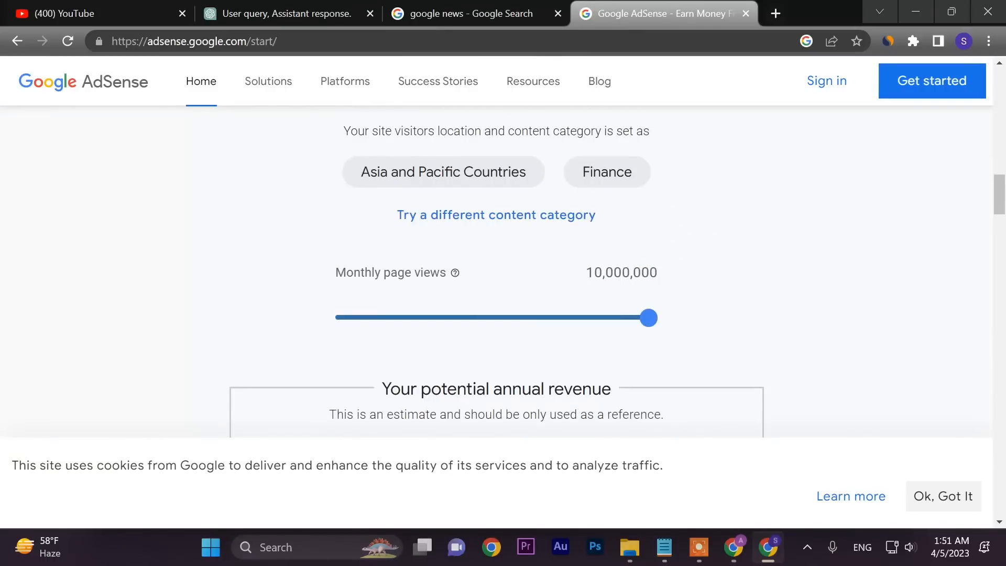
pyautogui.moveTo(603, 273); pyautogui.dragTo(630, 272)
pyautogui.click(594, 272)
pyautogui.doubleClick(594, 272)
pyautogui.scroll(3, 595, 272)
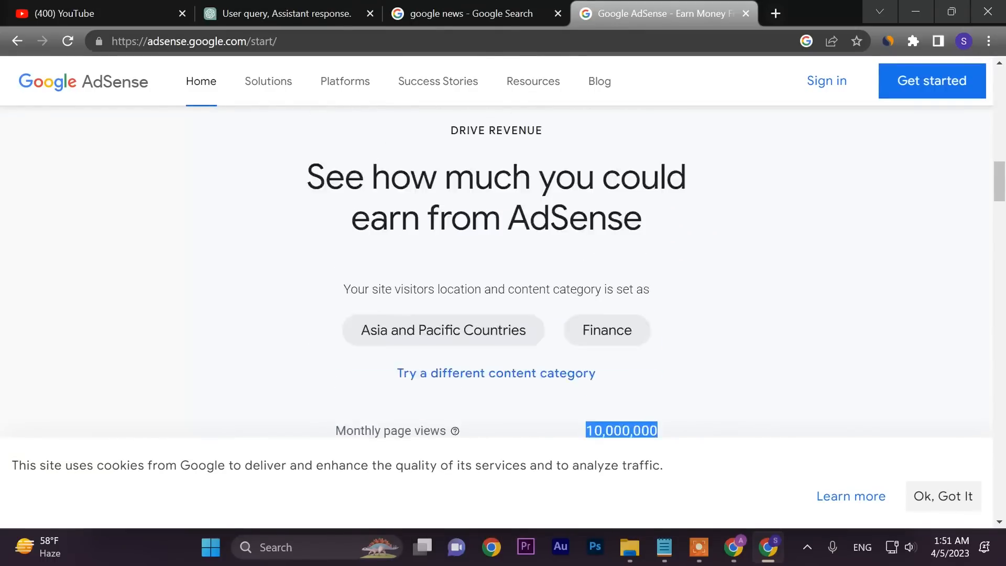
pyautogui.scroll(15, 497, 273)
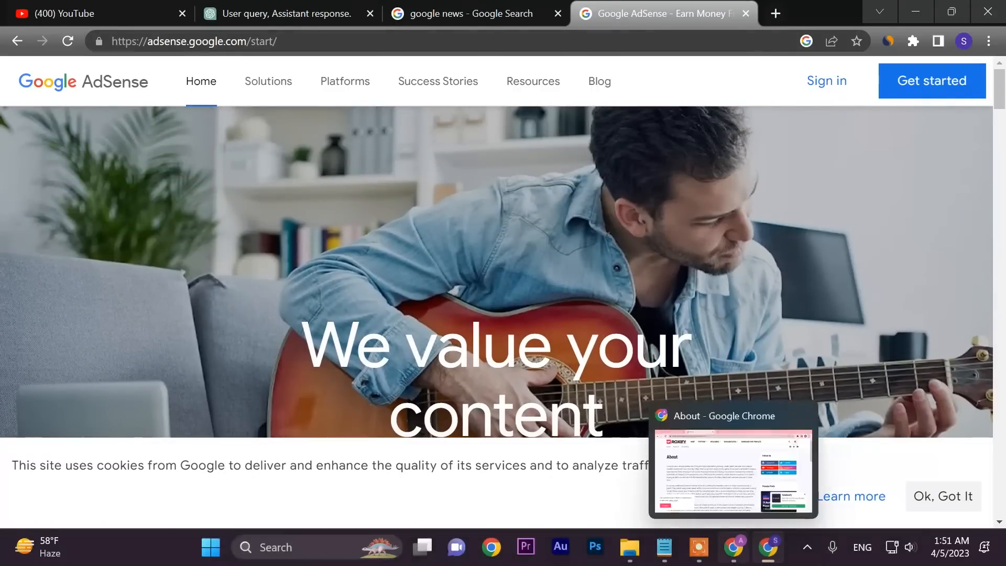
# Return to the browser window's 'google news' search results tab.
pyautogui.click(734, 547)
pyautogui.click(100, 13)
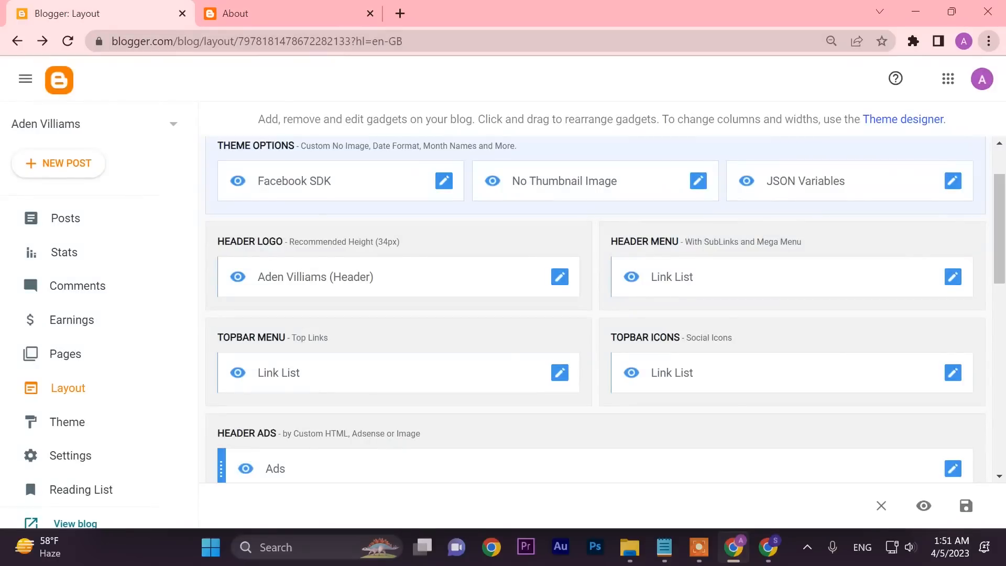
pyautogui.click(768, 547)
pyautogui.click(471, 13)
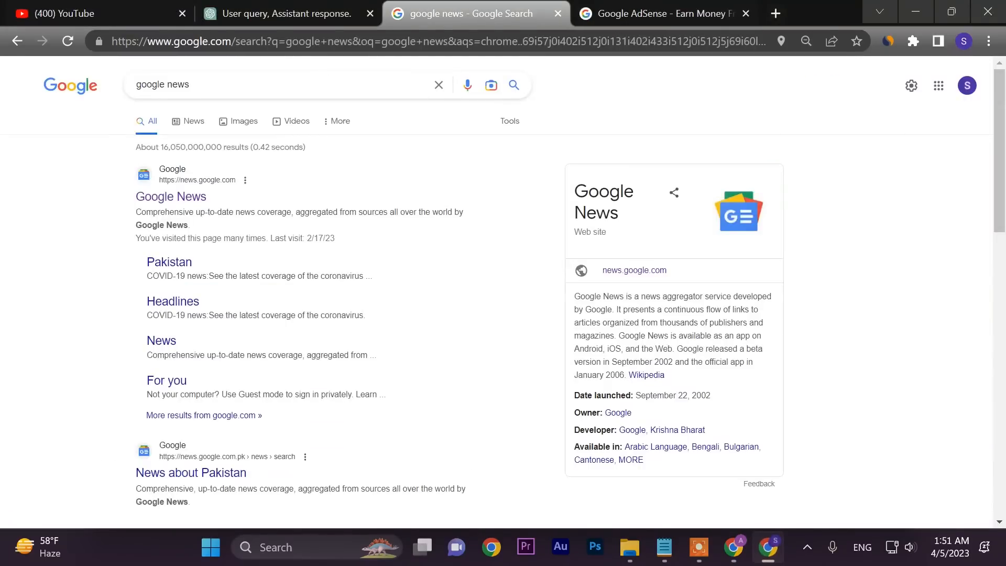
# Open Google News and browse its Sports section stories.
pyautogui.click(171, 197)
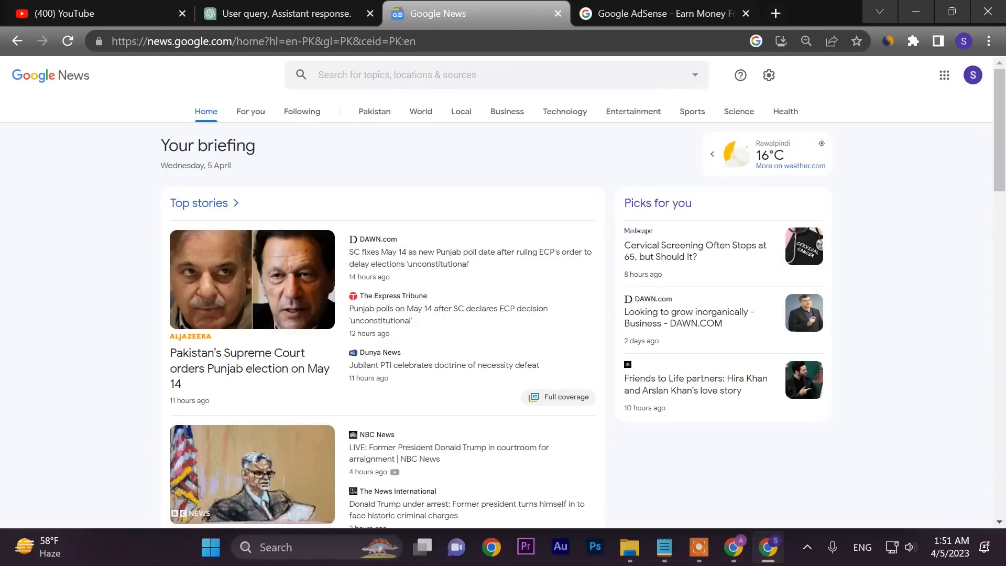
pyautogui.click(692, 111)
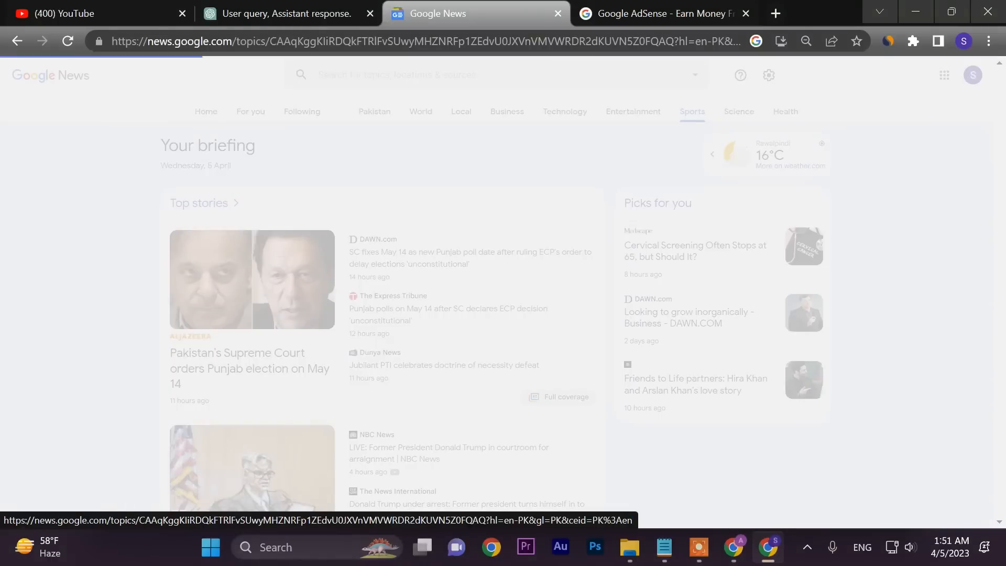
pyautogui.scroll(-3, 577, 210)
pyautogui.scroll(3, 576, 210)
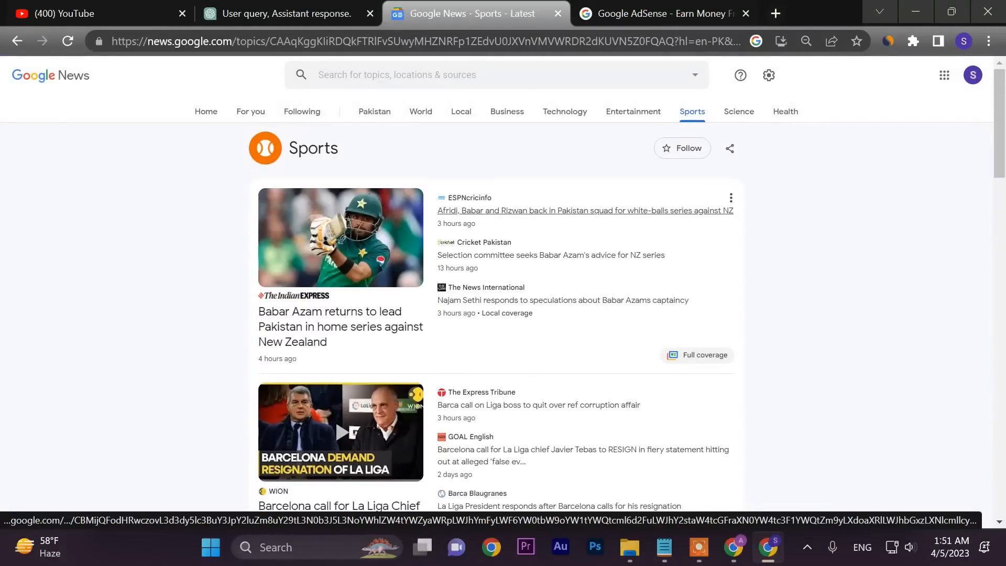
pyautogui.scroll(-15, 577, 210)
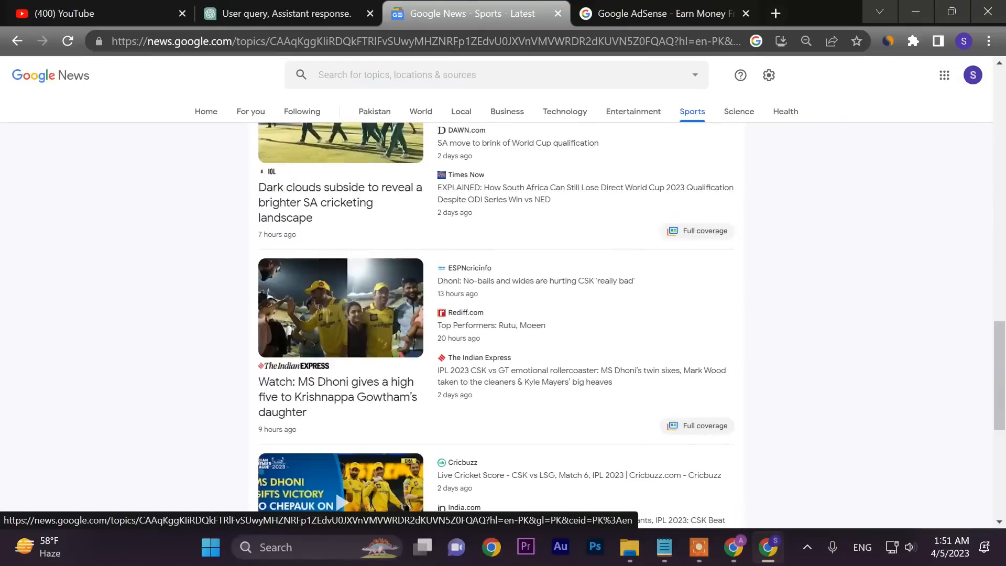
pyautogui.scroll(-5, 577, 315)
pyautogui.scroll(15, 576, 314)
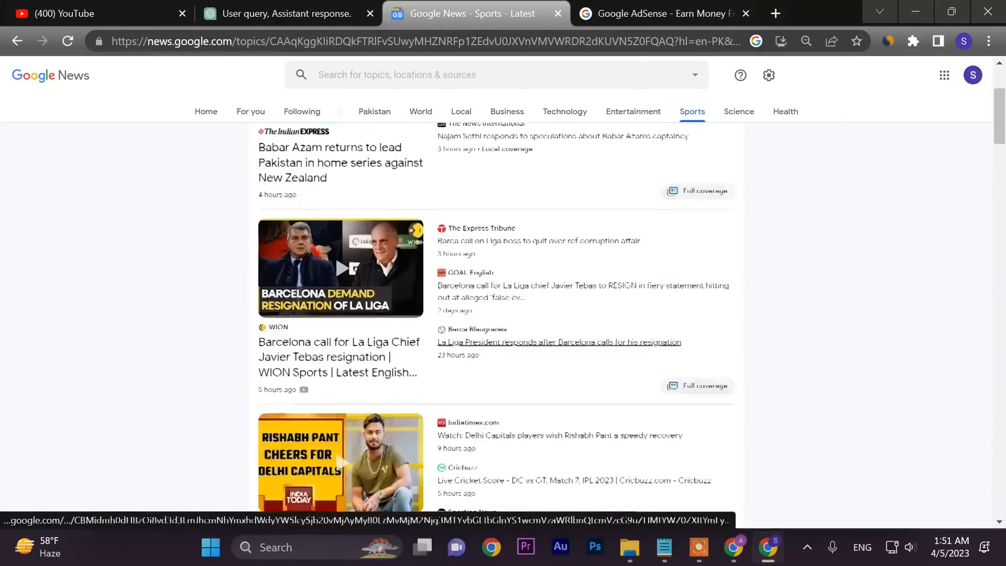
pyautogui.scroll(3, 576, 301)
# Open the ESPNcricinfo story about Pakistan's squad.
pyautogui.click(576, 211)
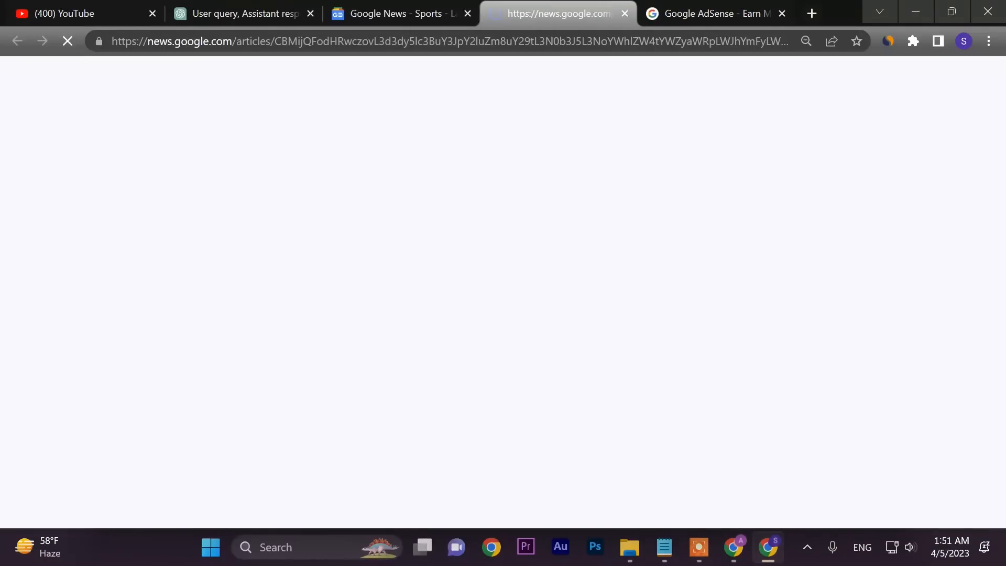
pyautogui.scroll(-5, 525, 220)
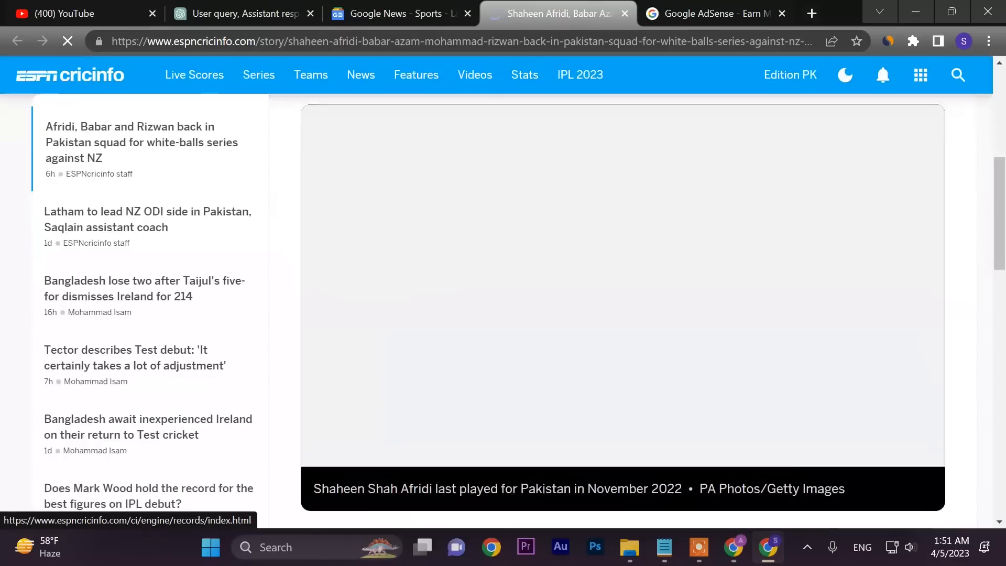
pyautogui.scroll(5, 597, 341)
# Translate the ESPNcricinfo article page into Ewe.
pyautogui.rightClick(597, 341)
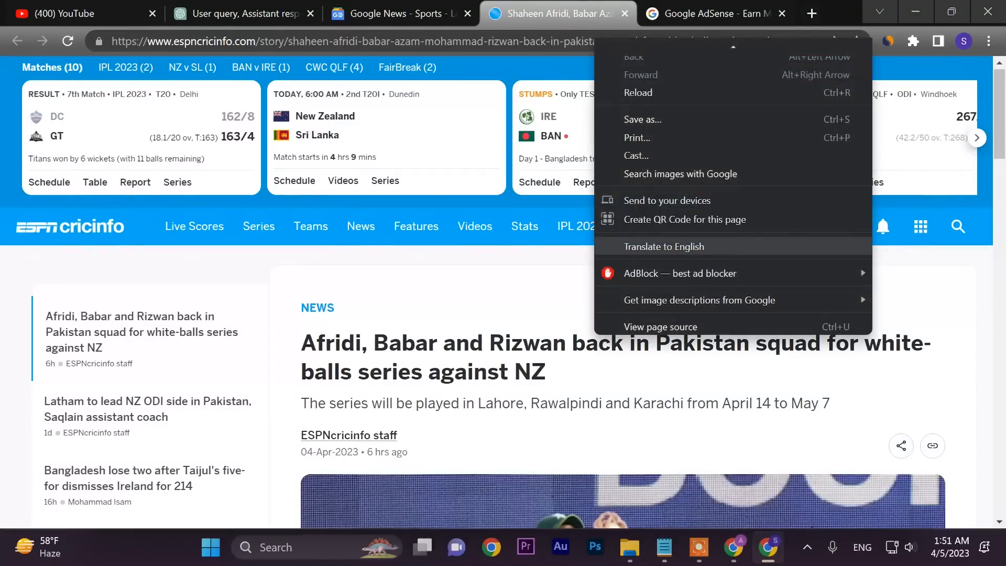
pyautogui.click(664, 246)
pyautogui.click(823, 70)
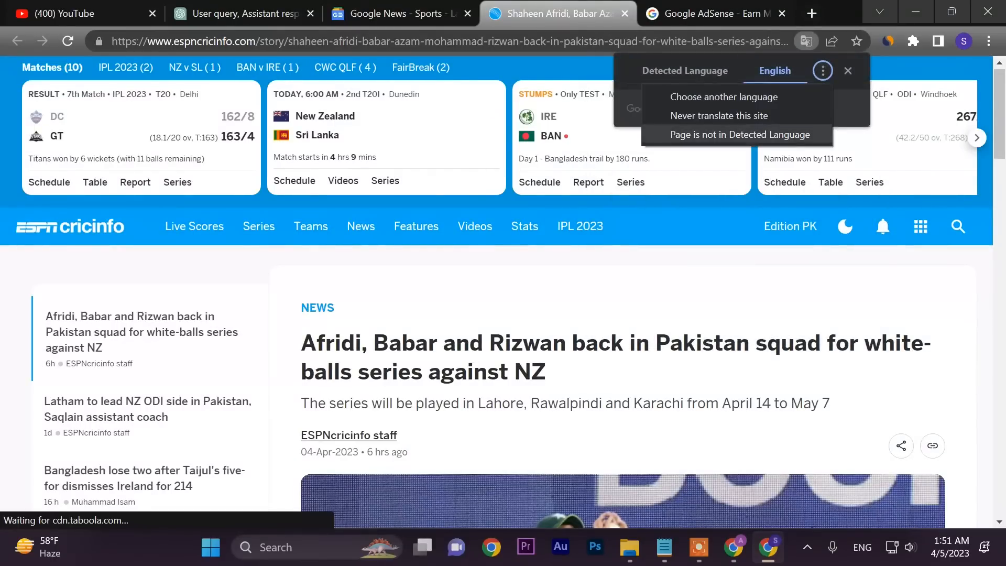
pyautogui.click(724, 97)
pyautogui.click(703, 106)
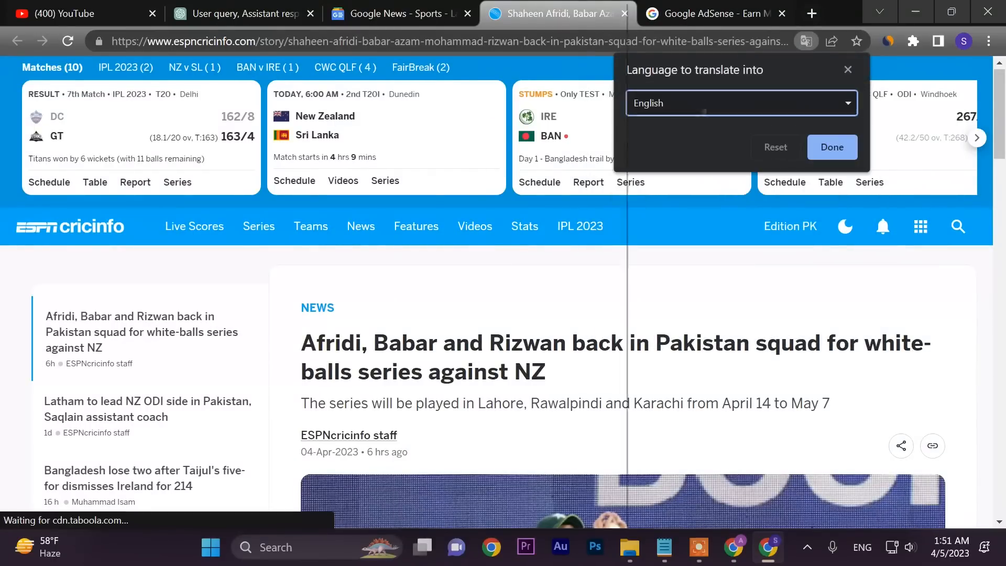
pyautogui.scroll(-3, 555, 239)
pyautogui.scroll(-2, 456, 362)
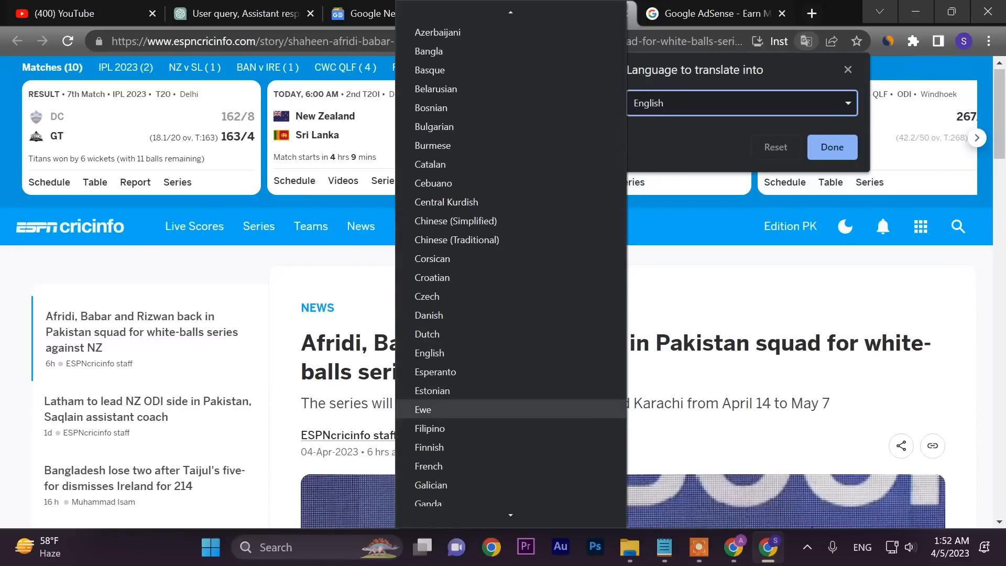
pyautogui.click(424, 410)
pyautogui.click(825, 146)
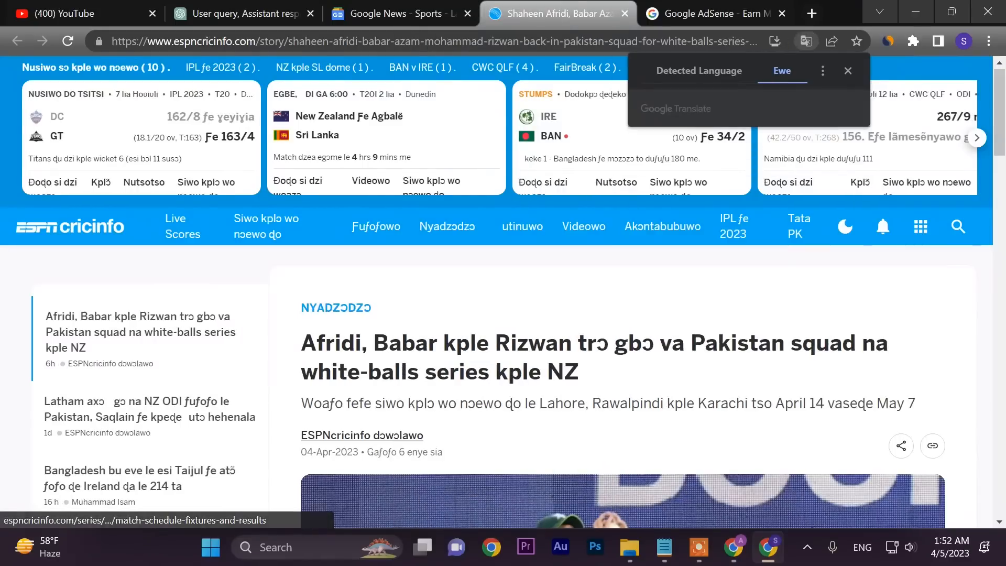
# Select and copy the article's first two paragraphs.
pyautogui.scroll(-3, 577, 314)
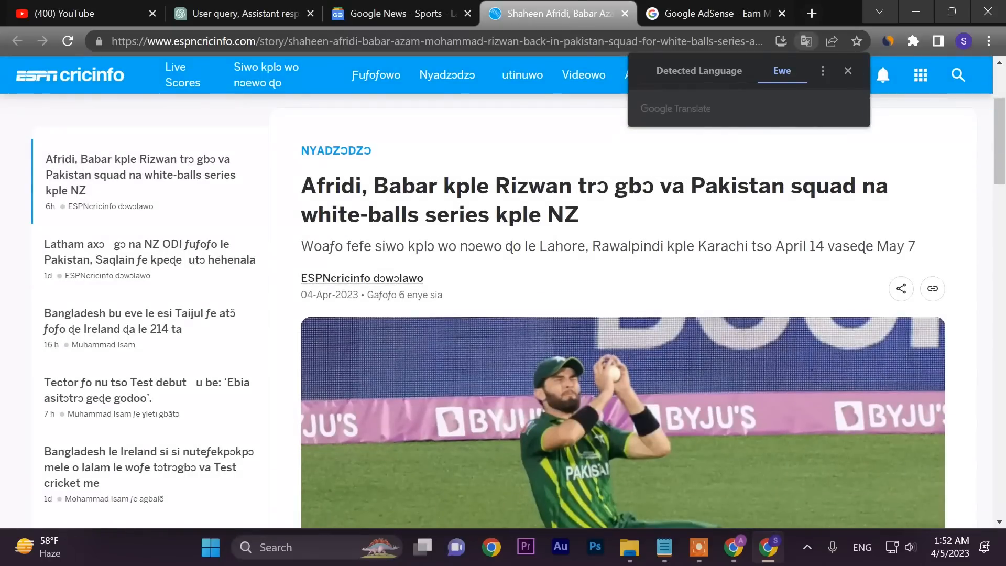
pyautogui.tripleClick(524, 199)
pyautogui.scroll(-9, 576, 314)
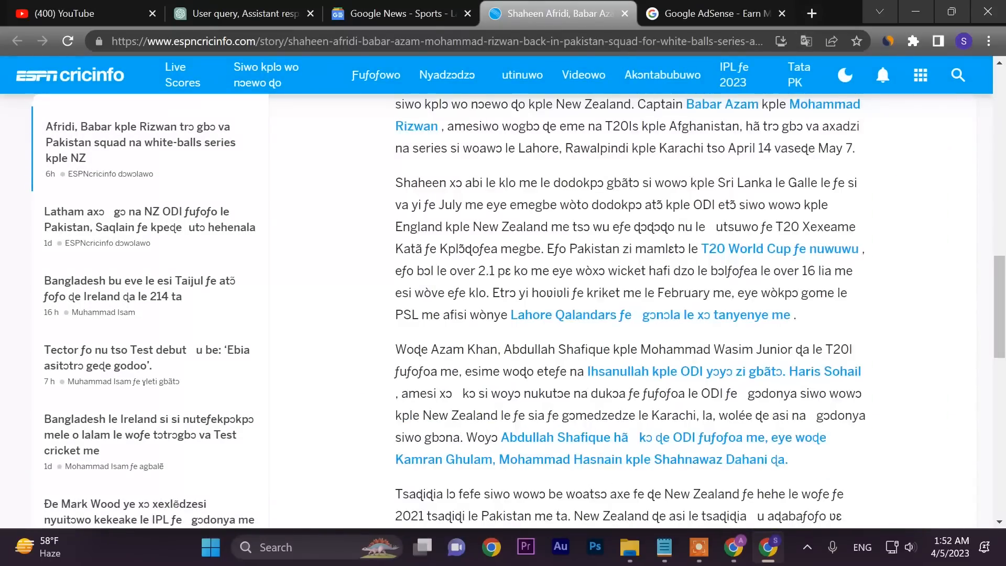
pyautogui.scroll(3, 503, 293)
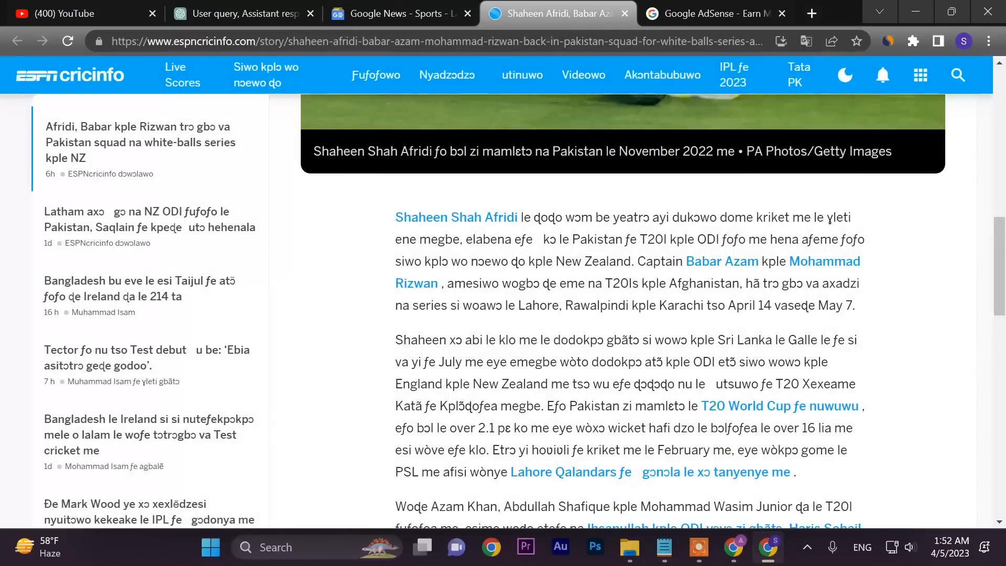
pyautogui.moveTo(396, 217); pyautogui.dragTo(395, 239)
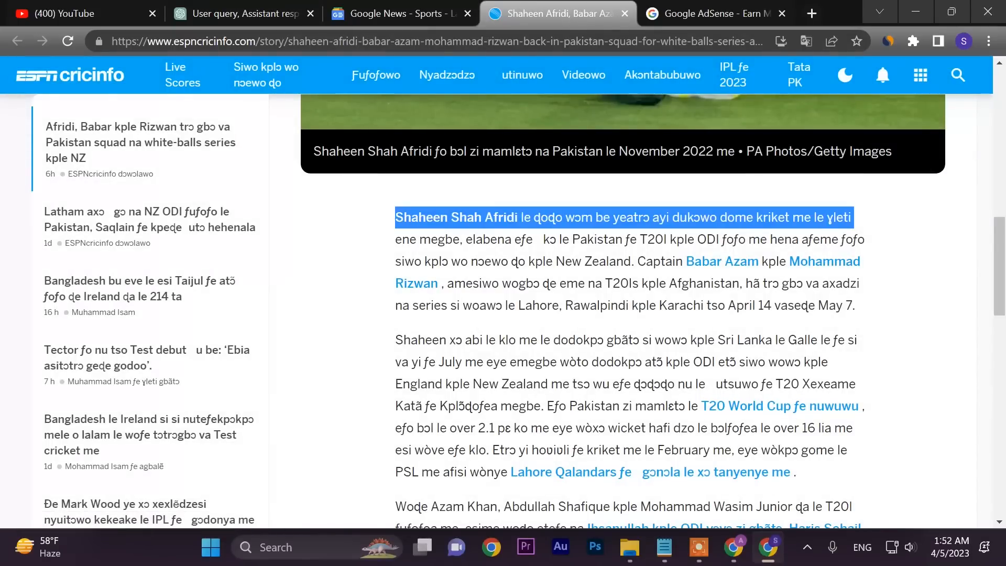
pyautogui.scroll(-4, 628, 314)
pyautogui.scroll(4, 628, 314)
pyautogui.scroll(-2, 628, 315)
pyautogui.scroll(1, 458, 314)
pyautogui.moveTo(797, 315); pyautogui.dragTo(396, 217)
pyautogui.scroll(2, 459, 314)
pyautogui.rightClick(394, 223)
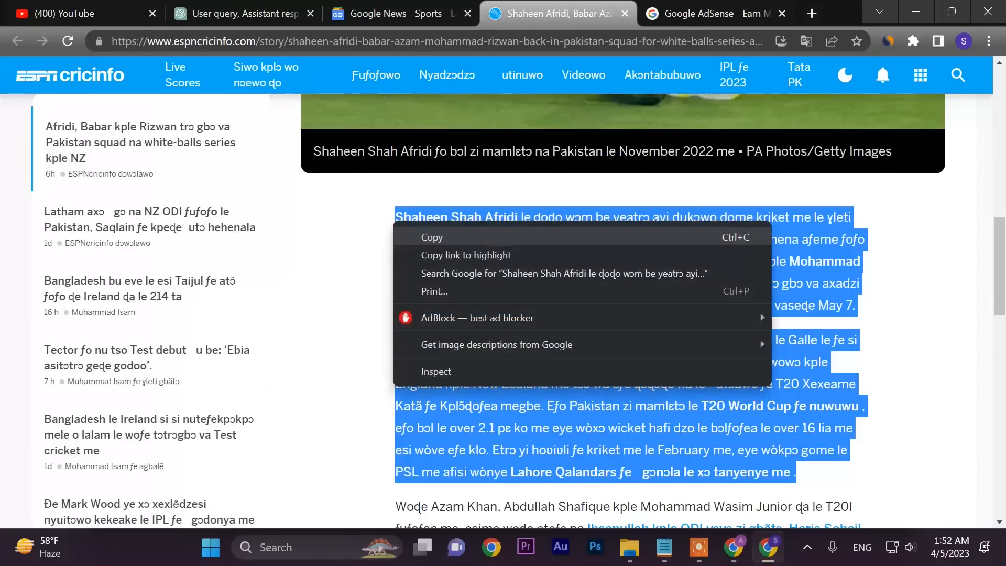
pyautogui.click(432, 237)
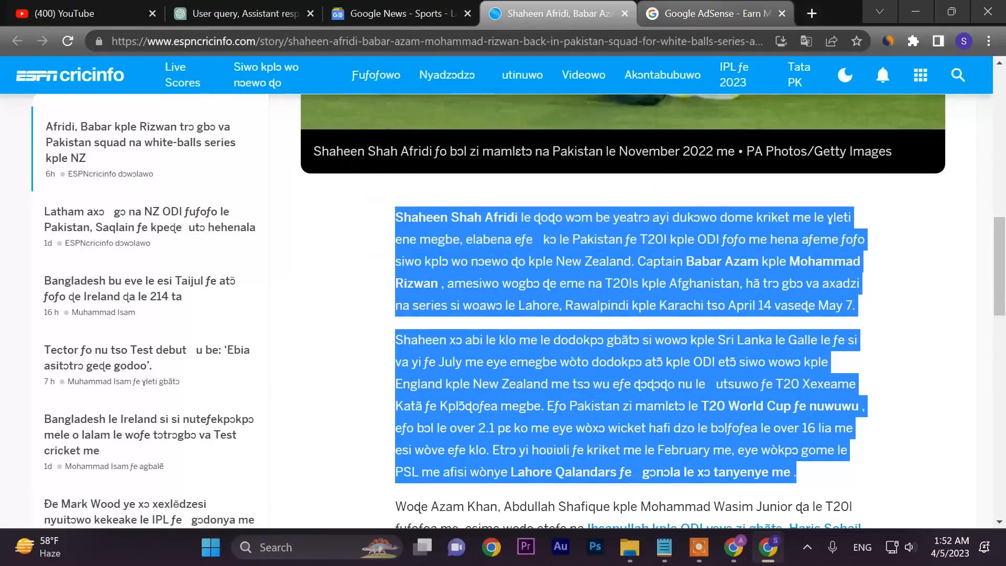
# Close the Google AdSense page and bring up the blogging approval notes.
pyautogui.click(708, 14)
pyautogui.click(603, 41)
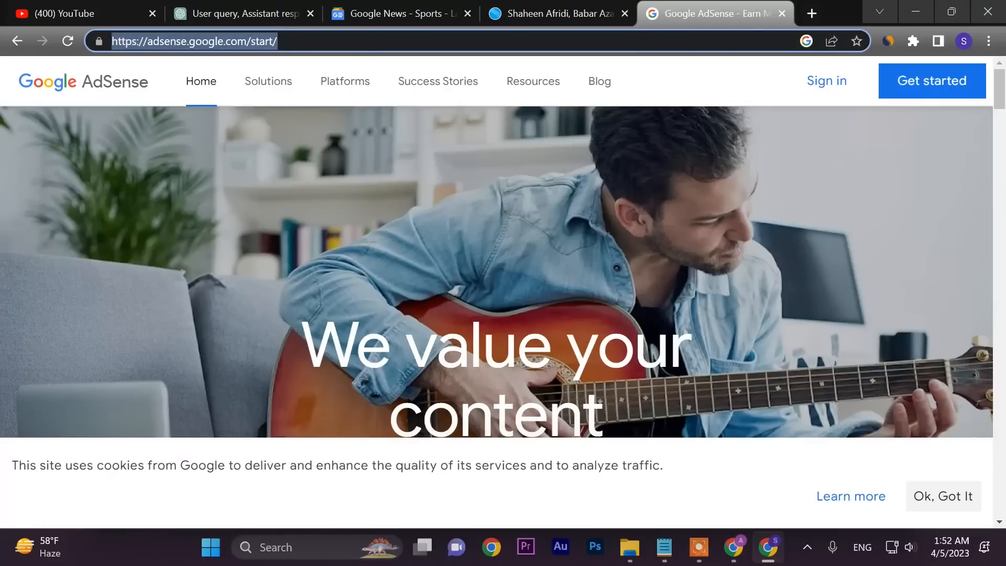
pyautogui.click(782, 13)
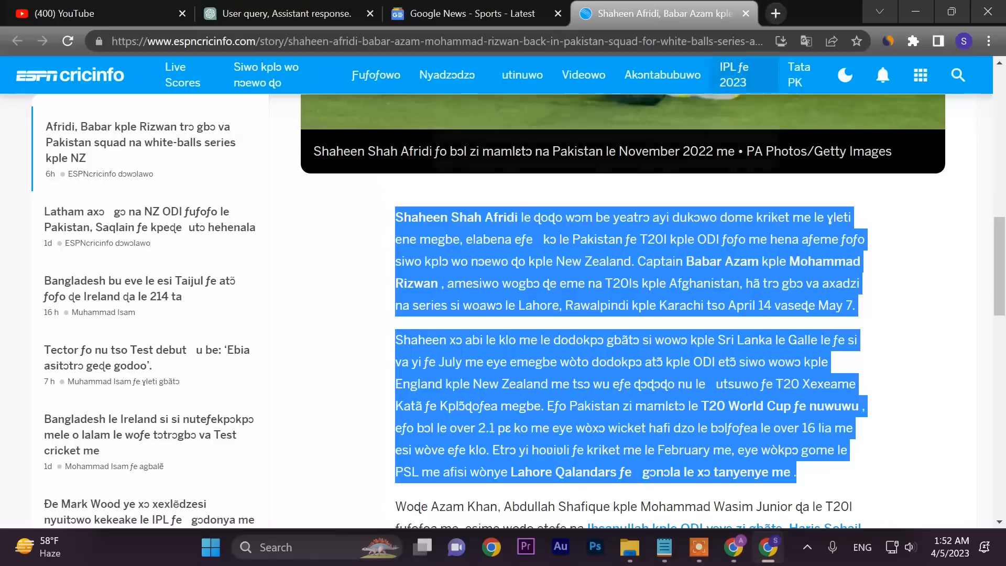
pyautogui.scroll(10, 622, 314)
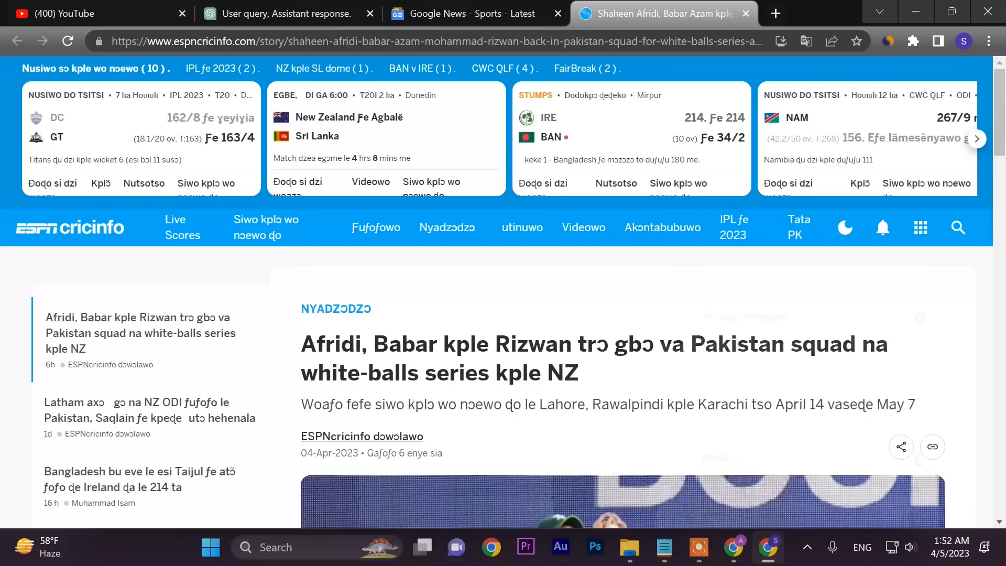
pyautogui.click(664, 547)
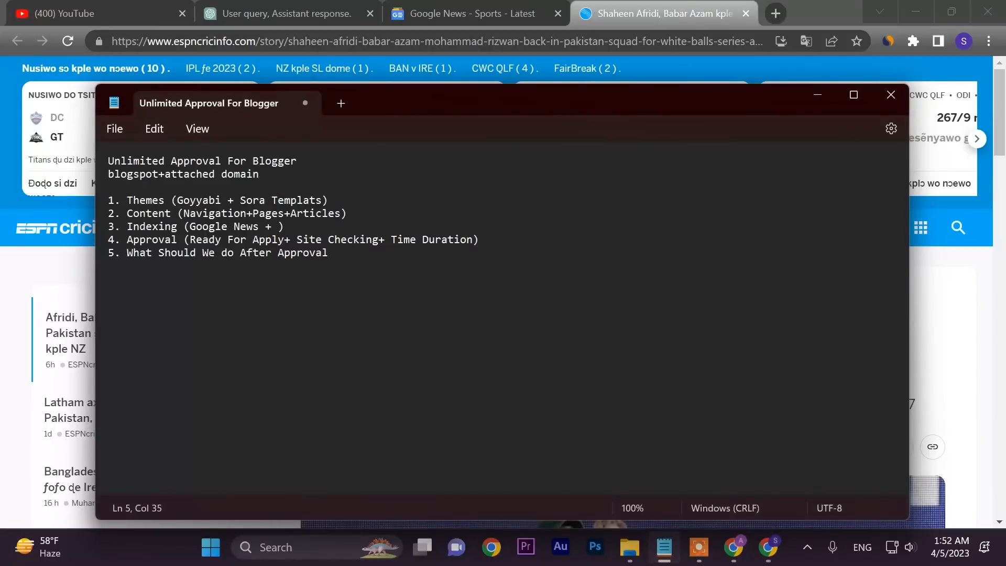
# Extend the Indexing line with 'search console+ analytics' after 'Google News + ', fixing the typo.
pyautogui.moveTo(120, 226); pyautogui.dragTo(278, 227)
pyautogui.click(241, 226)
pyautogui.press('Right')
pyautogui.write('searx')
pyautogui.press('BackSpace')
pyautogui.write('ch')
pyautogui.write(' cons')
pyautogui.write('ole')
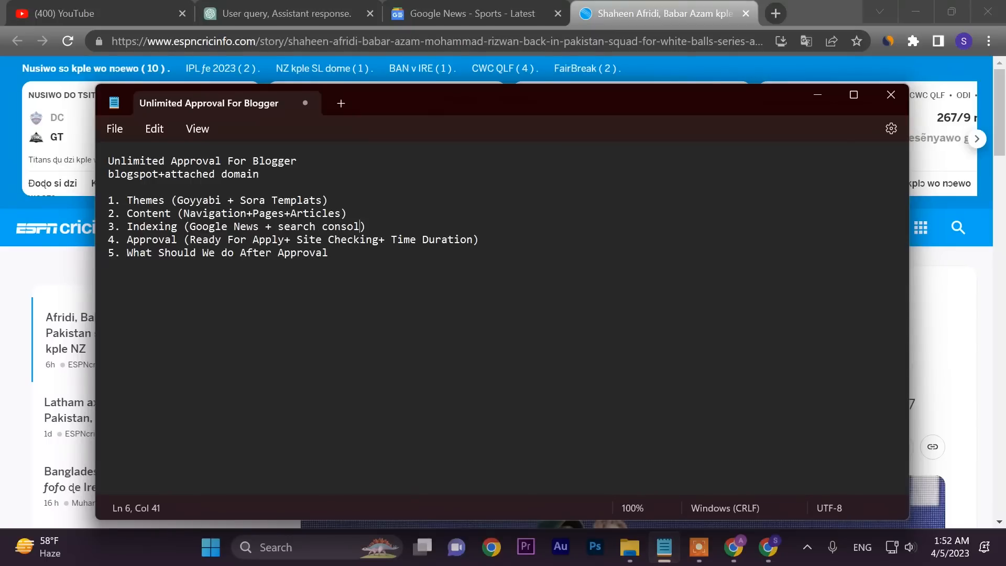
pyautogui.write('+ analytics')
# Highlight the words 'search console' and 'Google News' on the Indexing line.
pyautogui.click(366, 227)
pyautogui.moveTo(278, 226); pyautogui.dragTo(367, 226)
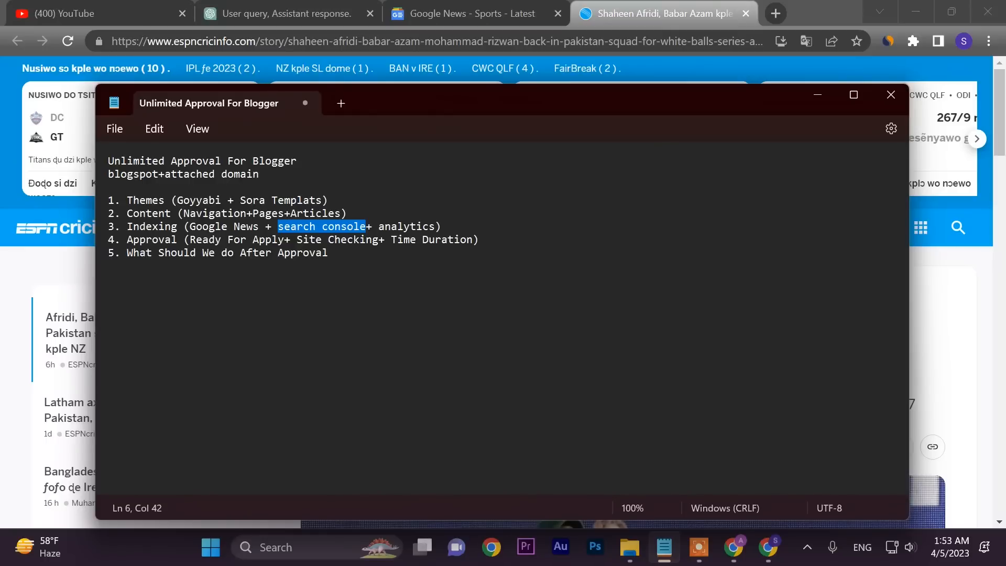
pyautogui.moveTo(189, 227); pyautogui.dragTo(259, 227)
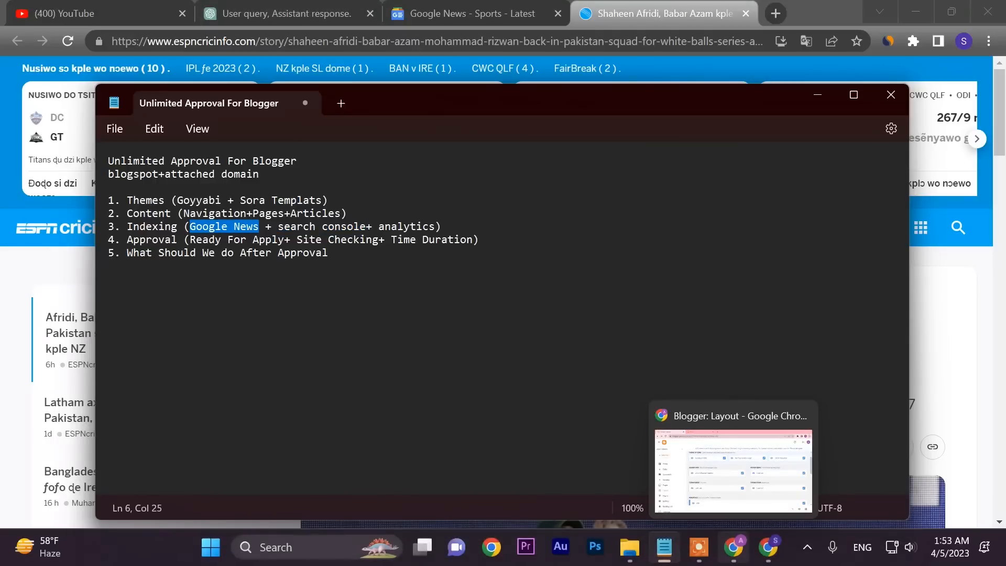
pyautogui.click(733, 547)
# Compare the Roxify demo homepage with the live blog opened from Blogger's View blog.
pyautogui.click(249, 13)
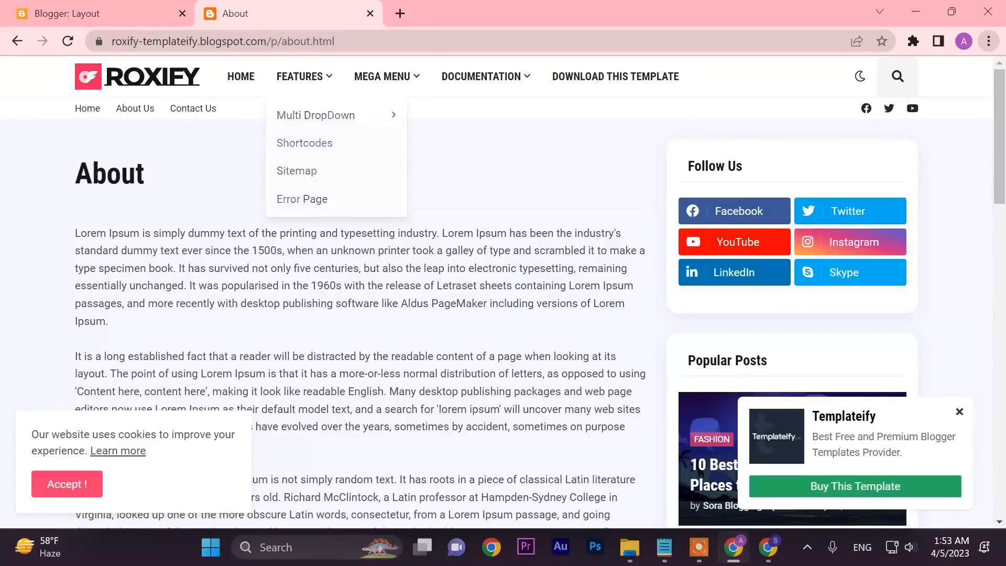
pyautogui.click(152, 77)
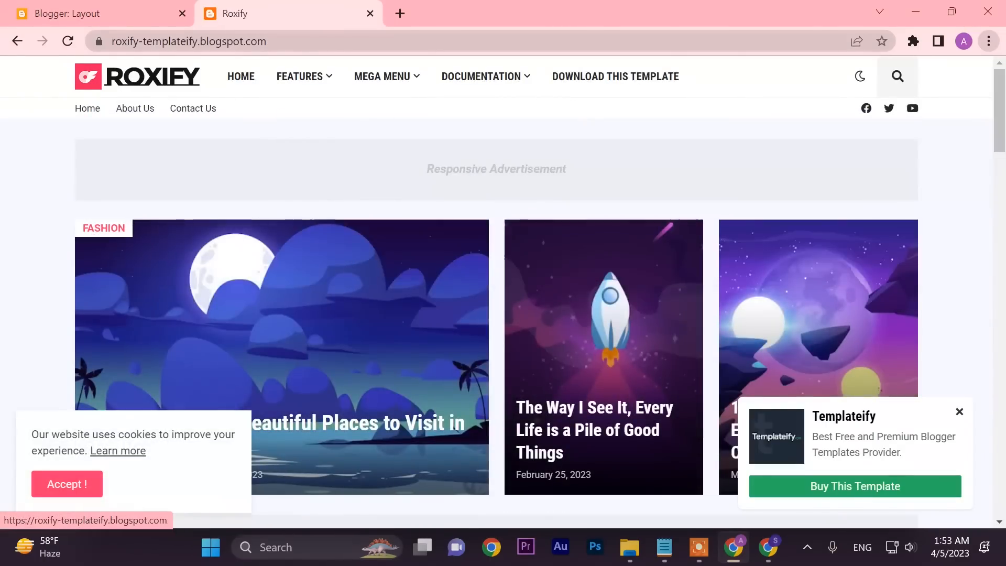
pyautogui.click(98, 13)
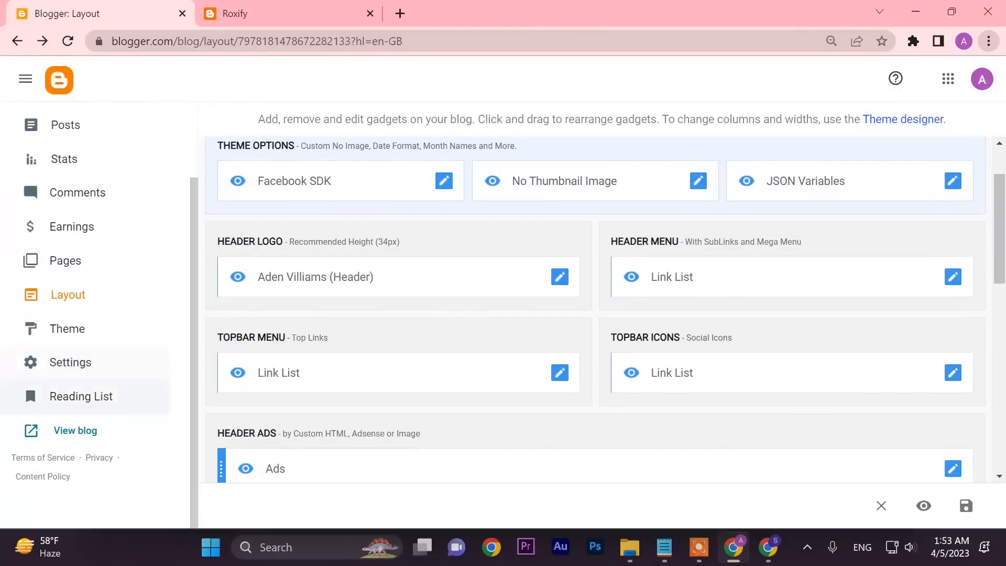
pyautogui.click(75, 430)
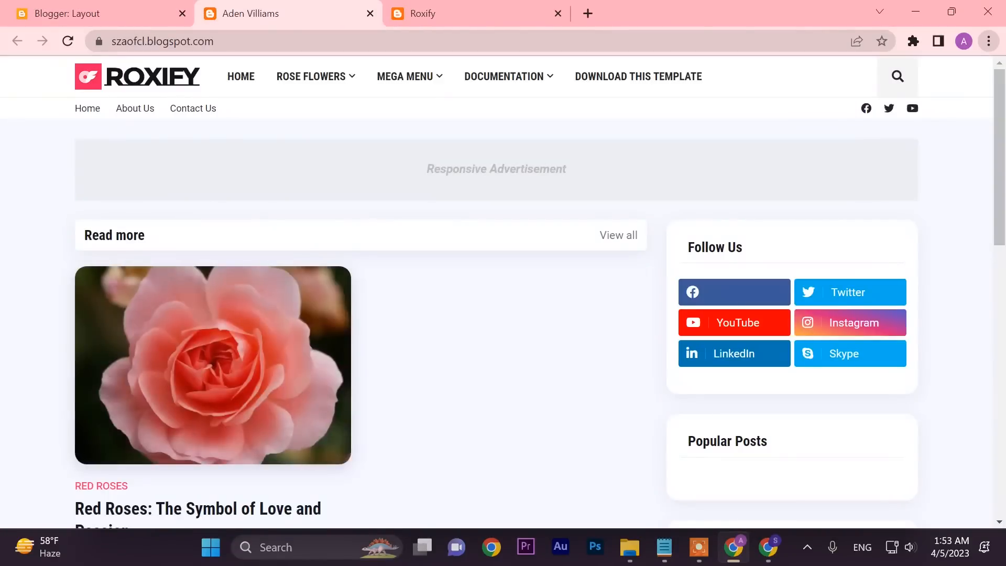
pyautogui.scroll(-3, 503, 294)
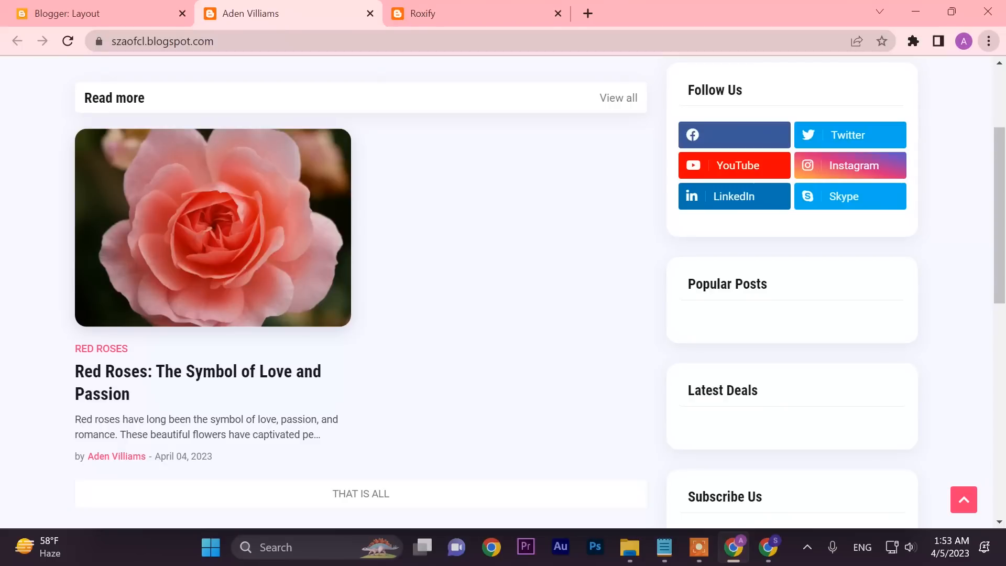
pyautogui.scroll(2, 497, 292)
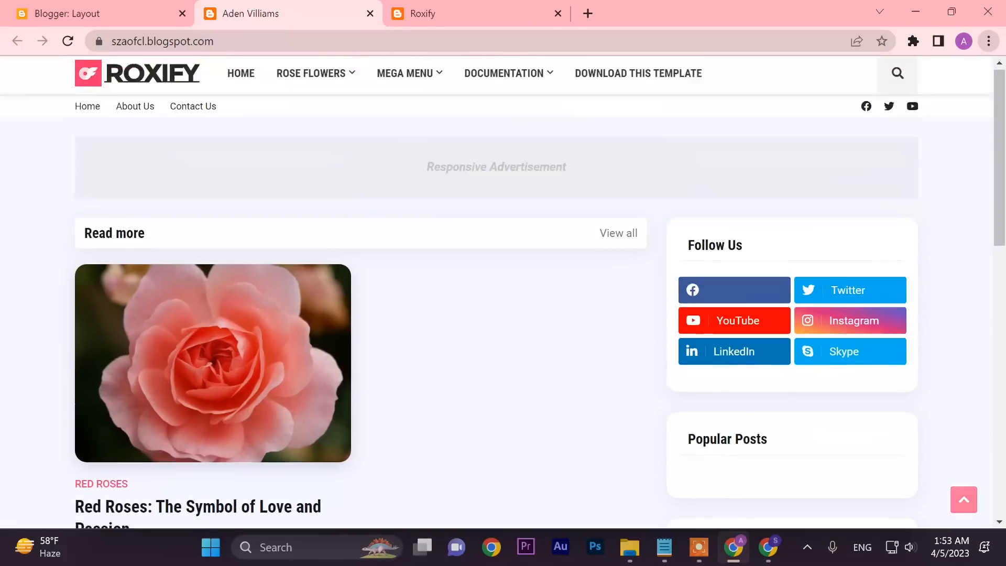
pyautogui.scroll(-2, 497, 291)
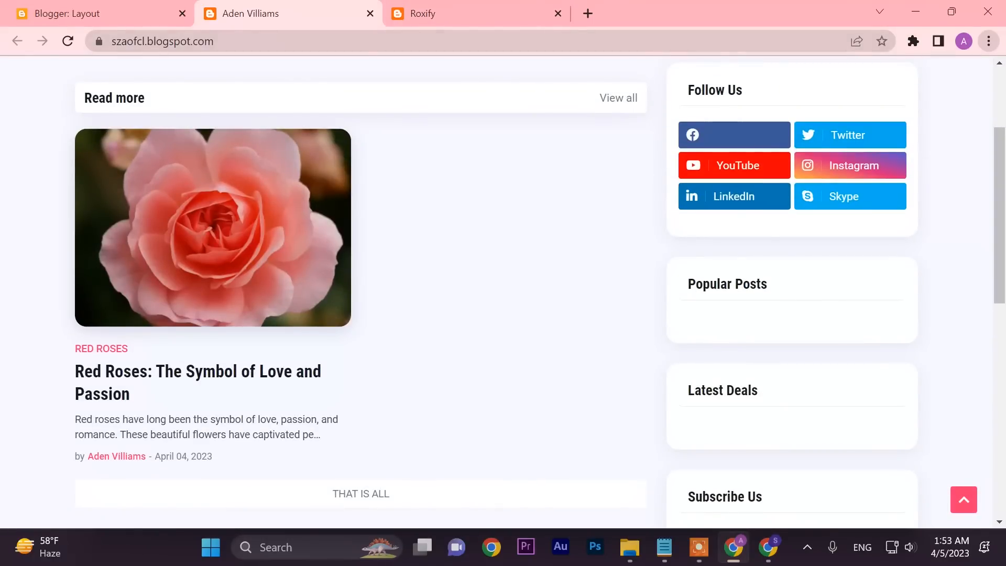
pyautogui.scroll(2, 497, 291)
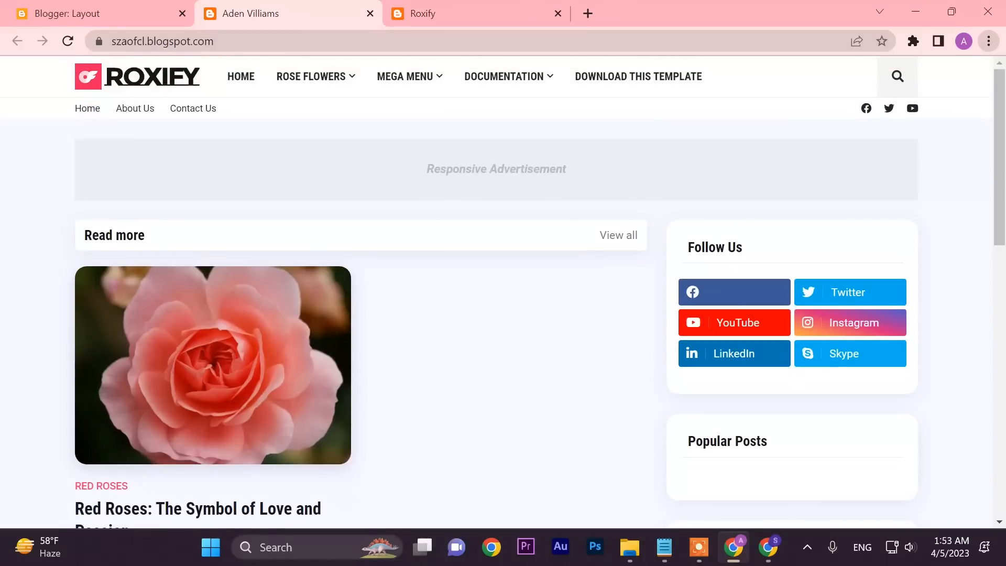
# Close the Roxify demo tab, browse the live rose blog, and return to the notes.
pyautogui.click(558, 14)
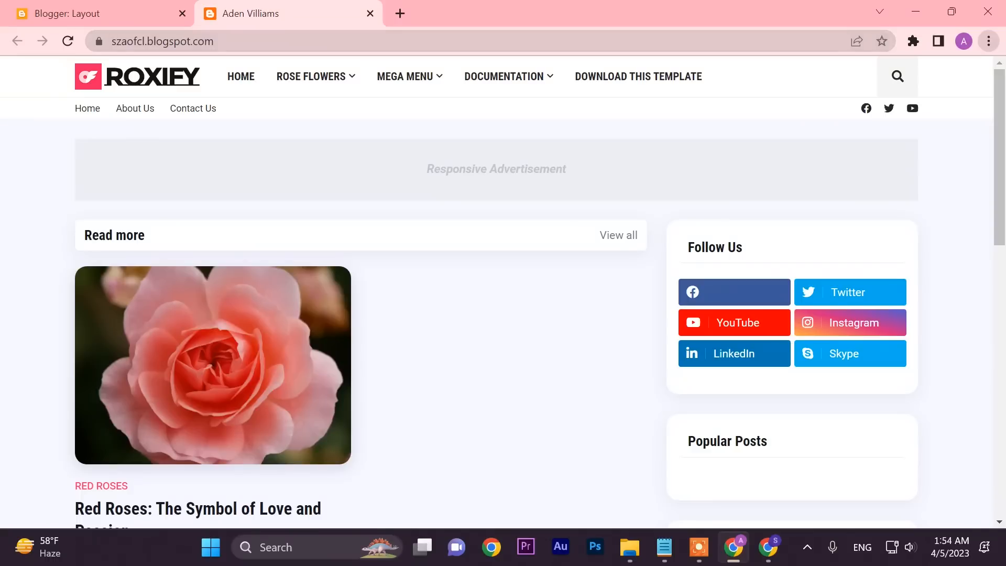
pyautogui.scroll(-2, 503, 294)
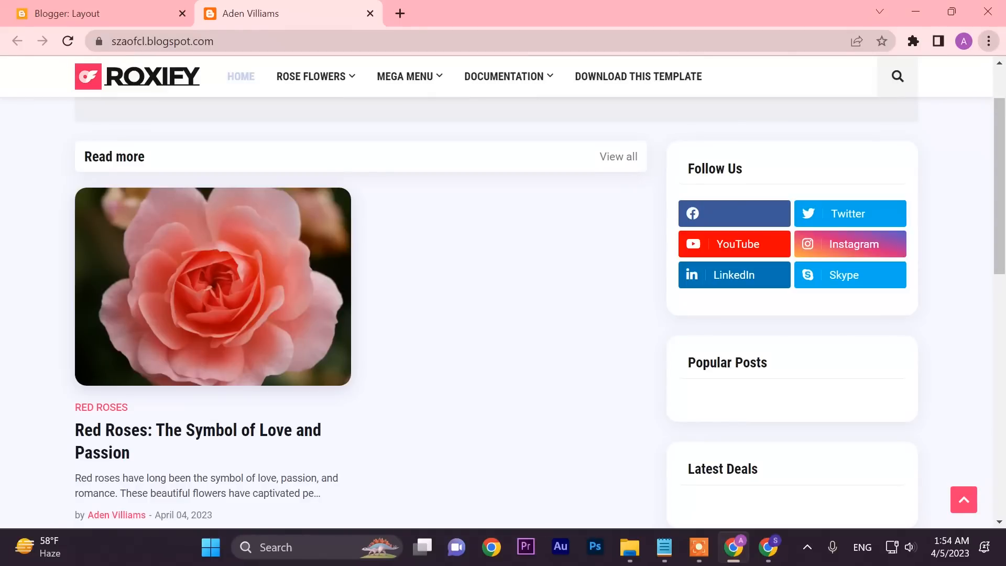
pyautogui.scroll(-4, 503, 283)
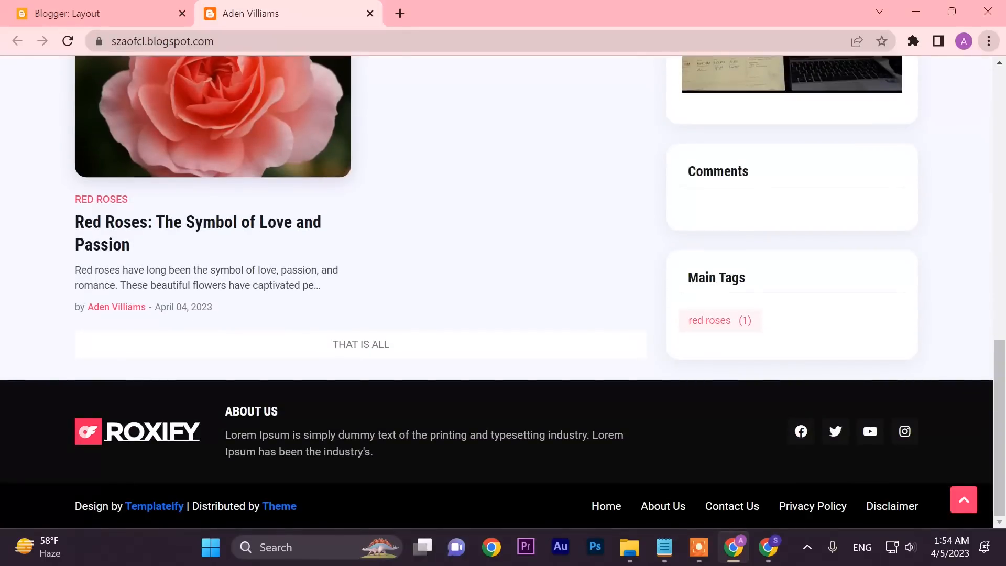
pyautogui.scroll(1, 503, 282)
pyautogui.scroll(-1, 503, 283)
pyautogui.scroll(5, 503, 283)
pyautogui.scroll(-5, 503, 283)
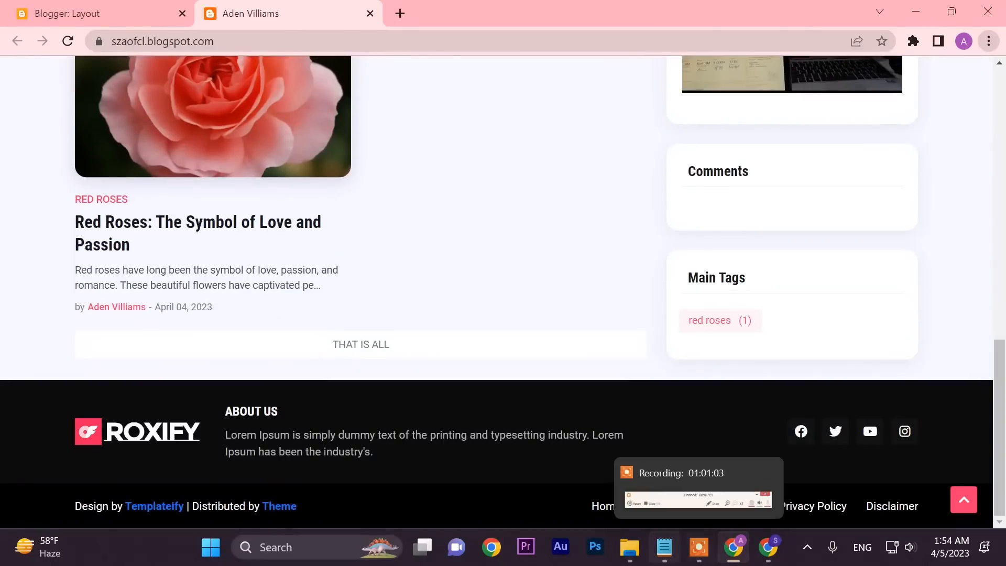
pyautogui.click(664, 547)
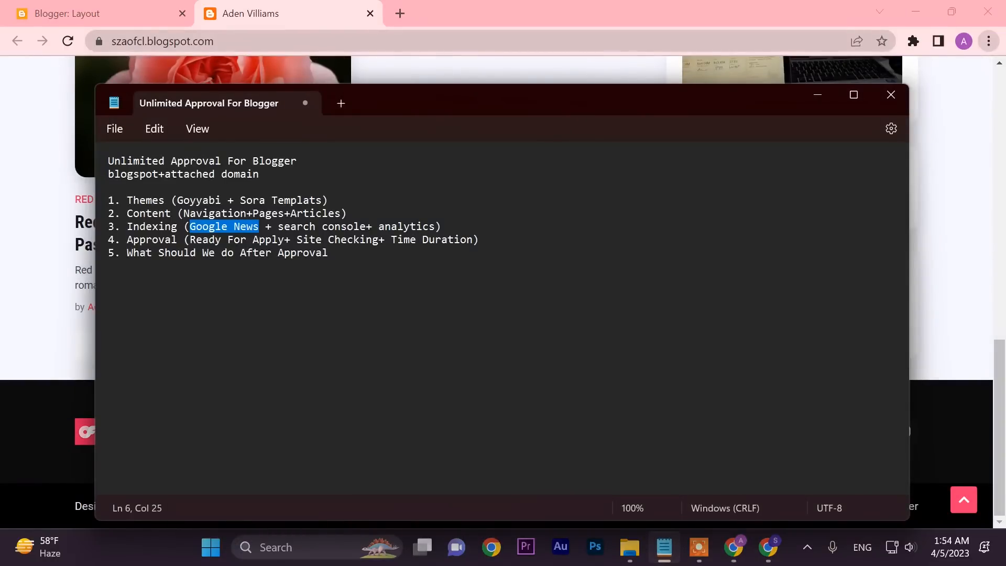
# Search 'search console' in a new tab and start Google Search Console.
pyautogui.hotkey('alt', 'Tab')
pyautogui.hotkey('ctrl', 't')
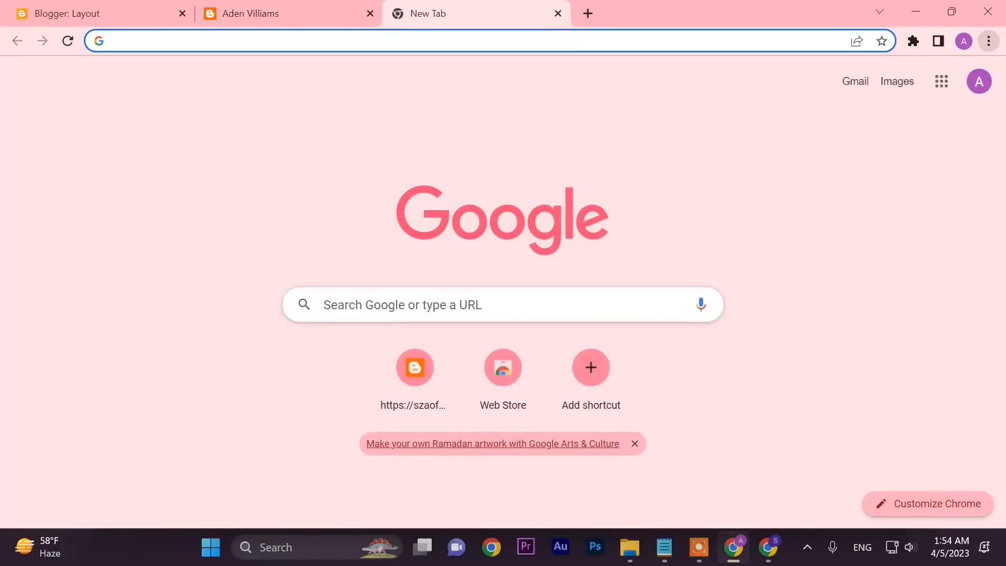
pyautogui.write('sear')
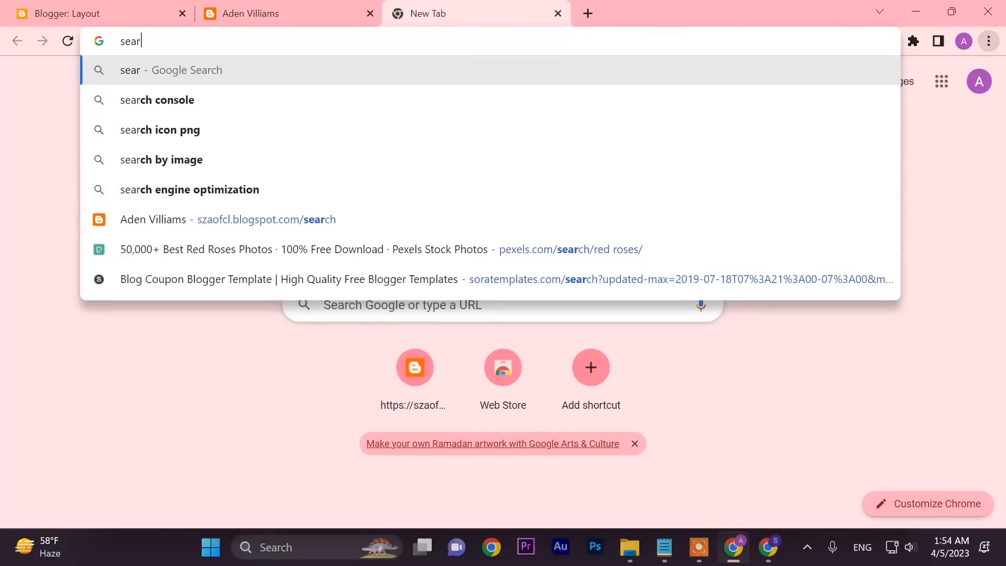
pyautogui.press('Down')
pyautogui.press('Return')
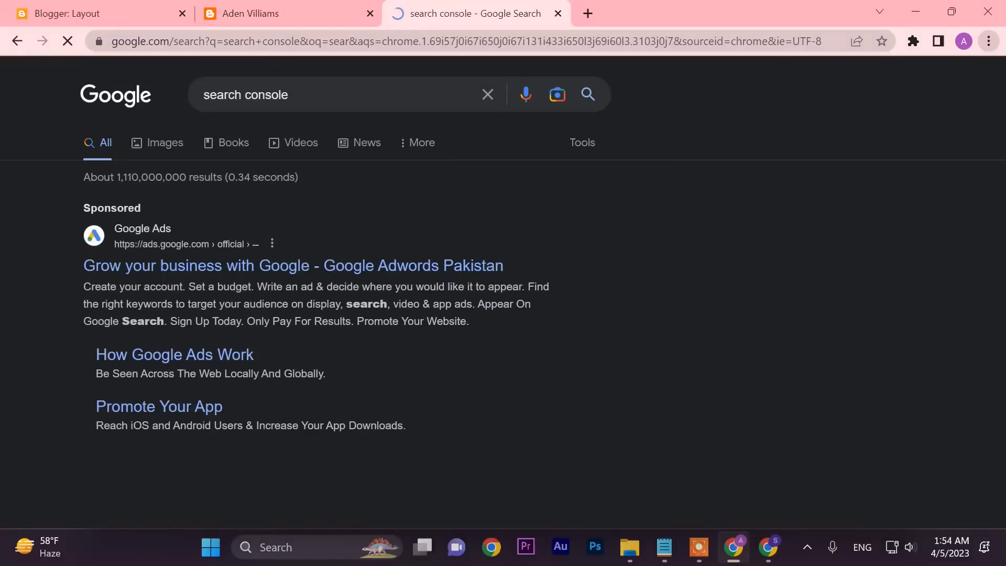
pyautogui.scroll(-7, 209, 267)
pyautogui.scroll(3, 210, 267)
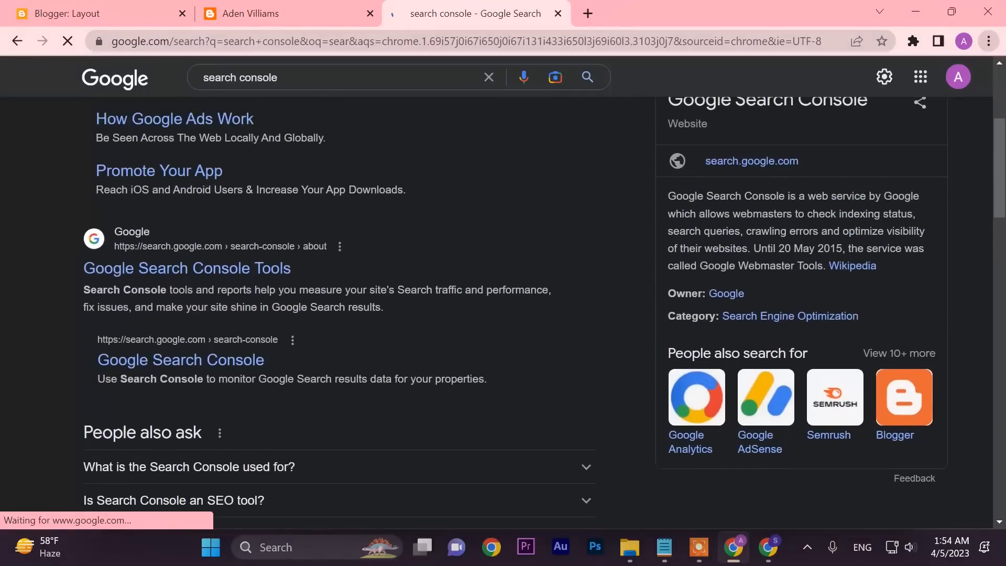
pyautogui.click(187, 268)
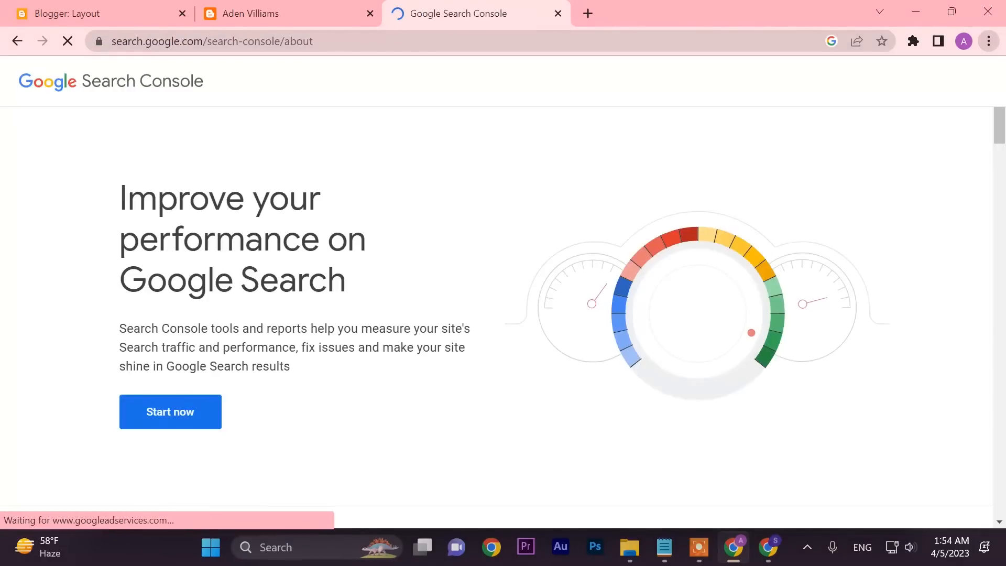
pyautogui.scroll(-4, 187, 268)
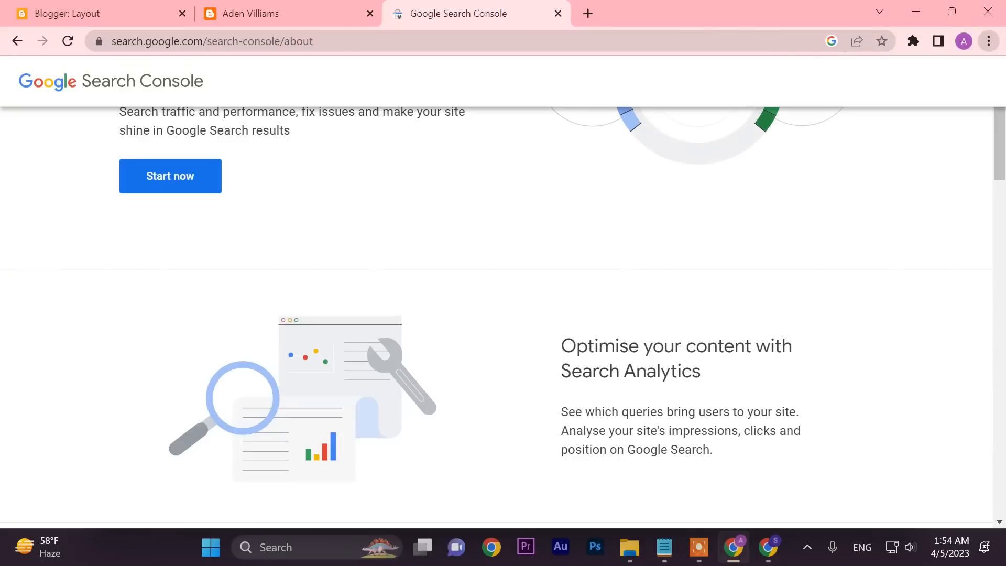
pyautogui.click(170, 177)
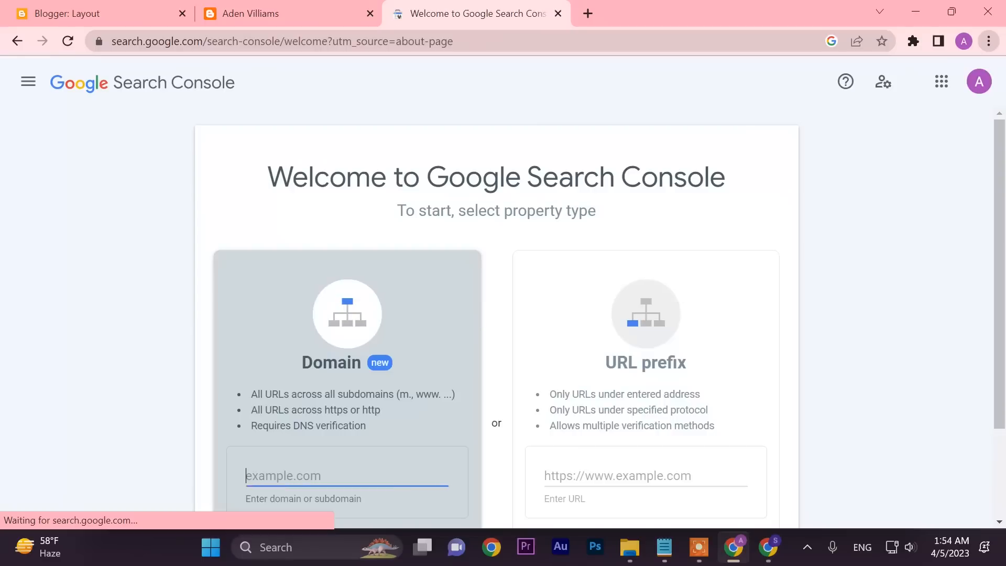
# Copy the live blog's web address from its tab's address bar.
pyautogui.click(241, 14)
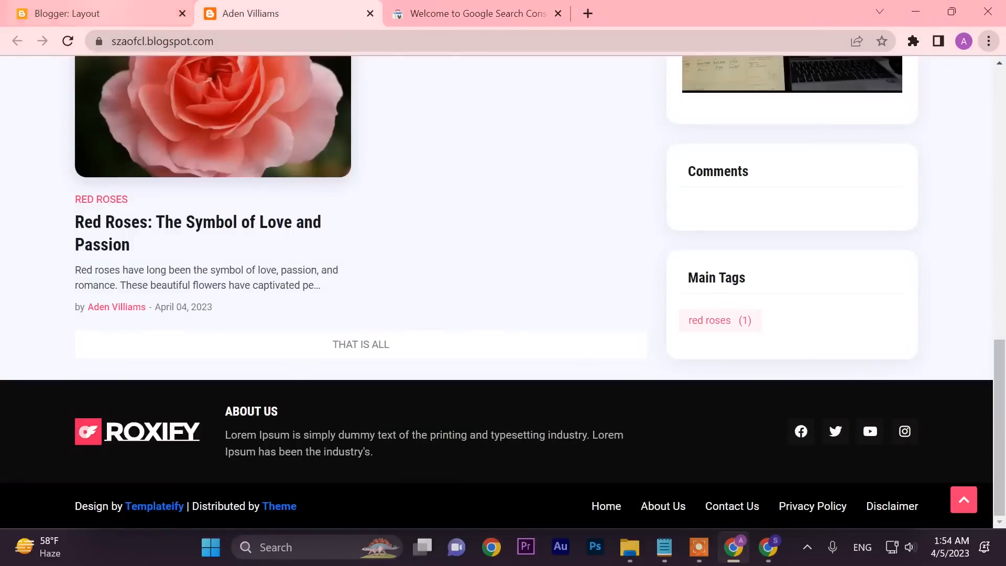
pyautogui.click(108, 13)
pyautogui.click(158, 42)
pyautogui.click(251, 14)
pyautogui.click(252, 42)
pyautogui.rightClick(262, 42)
pyautogui.click(294, 133)
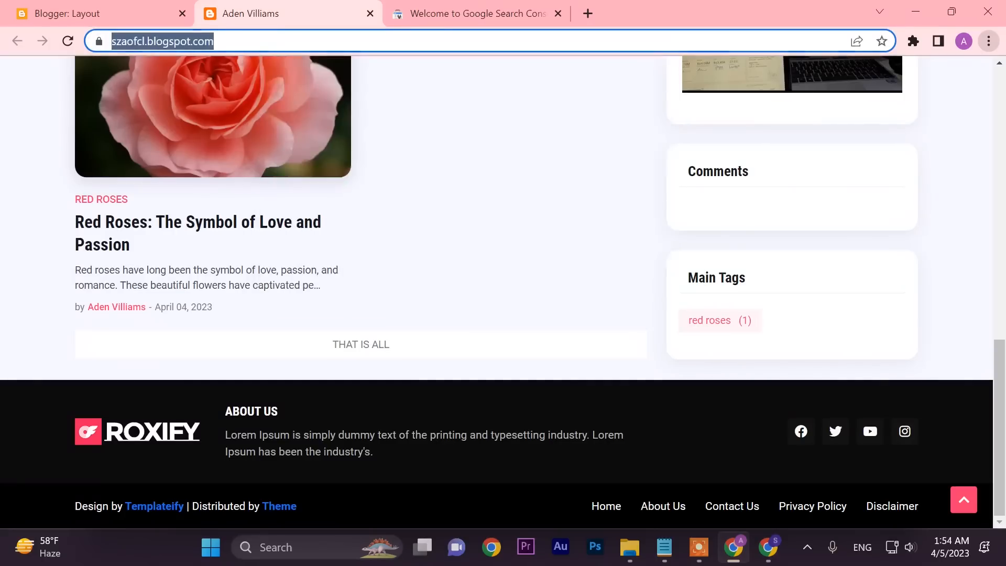
pyautogui.click(466, 14)
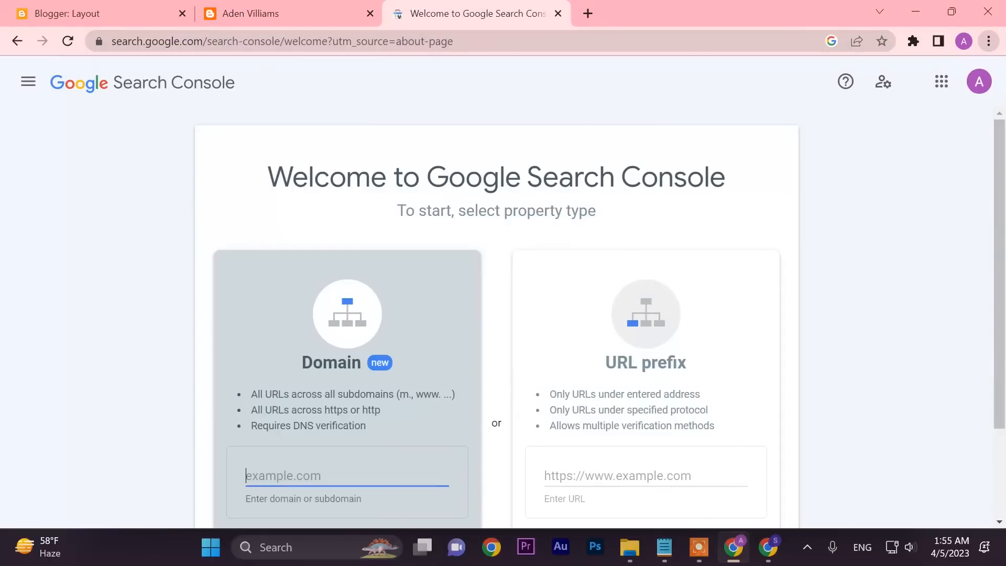
# Paste the blog's address as a URL-prefix property and submit it for verification.
pyautogui.click(644, 493)
pyautogui.rightClick(625, 496)
pyautogui.click(676, 323)
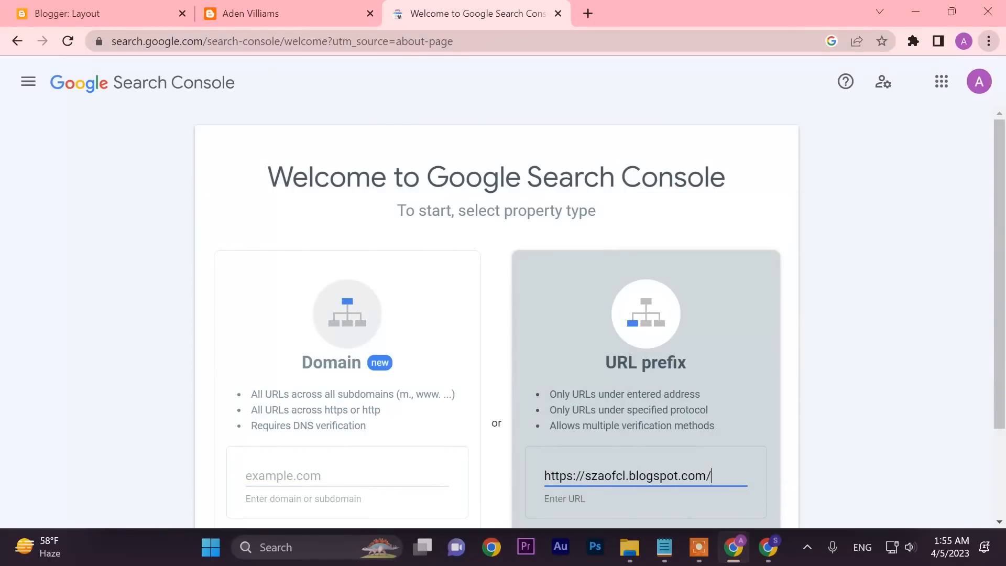
pyautogui.scroll(-2, 676, 323)
pyautogui.scroll(2, 503, 314)
pyautogui.moveTo(268, 177); pyautogui.dragTo(725, 177)
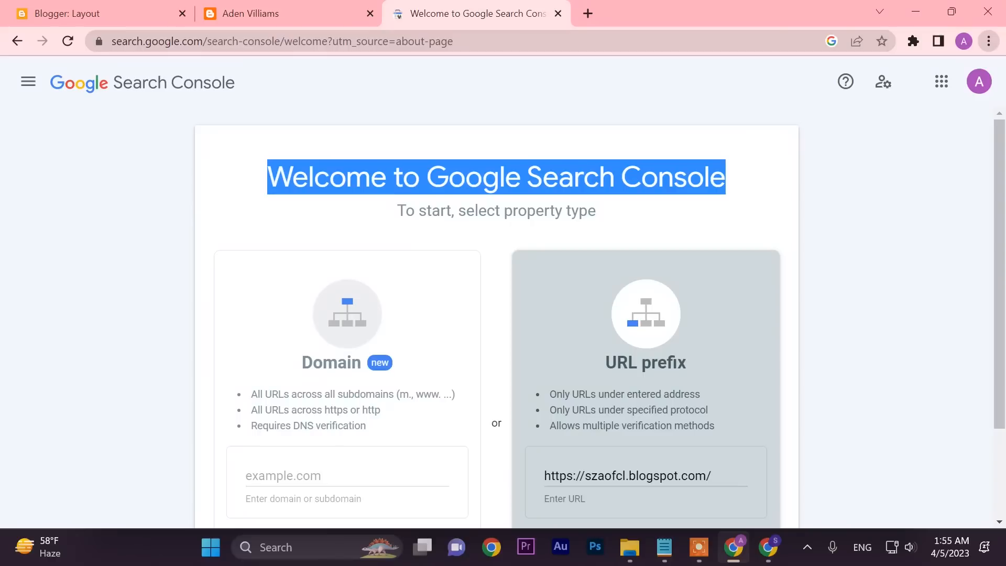
pyautogui.scroll(-2, 496, 314)
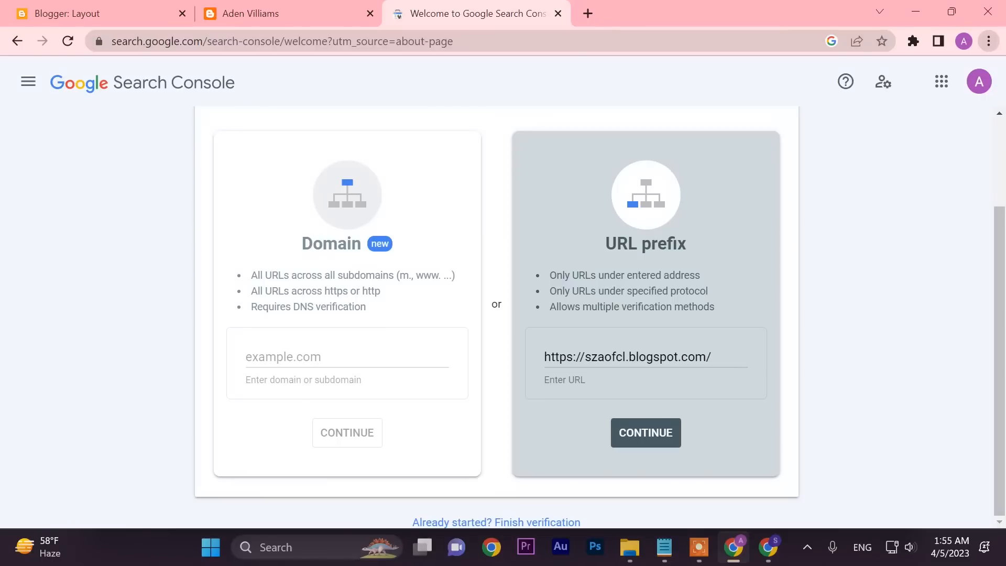
pyautogui.click(280, 357)
pyautogui.doubleClick(653, 357)
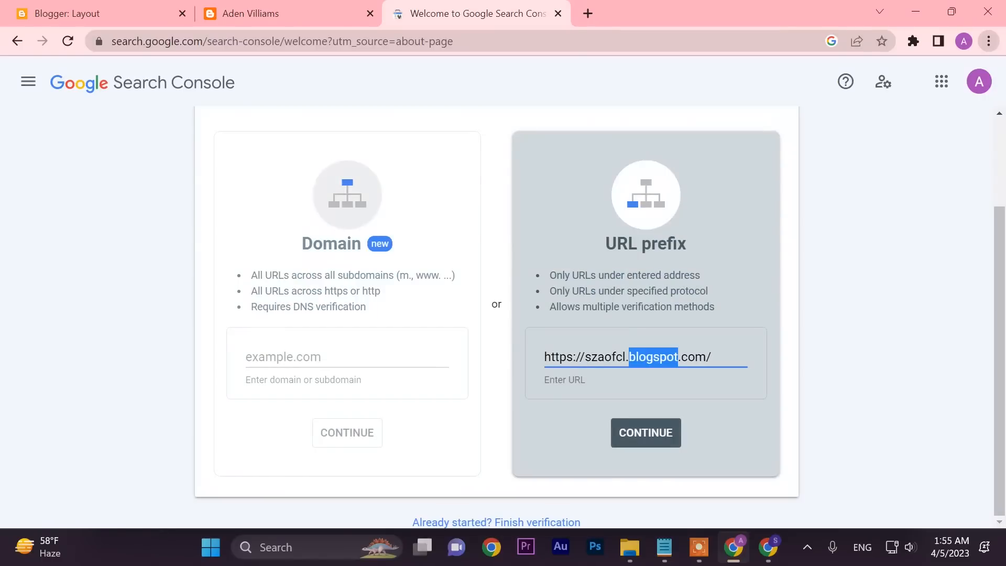
pyautogui.press('Return')
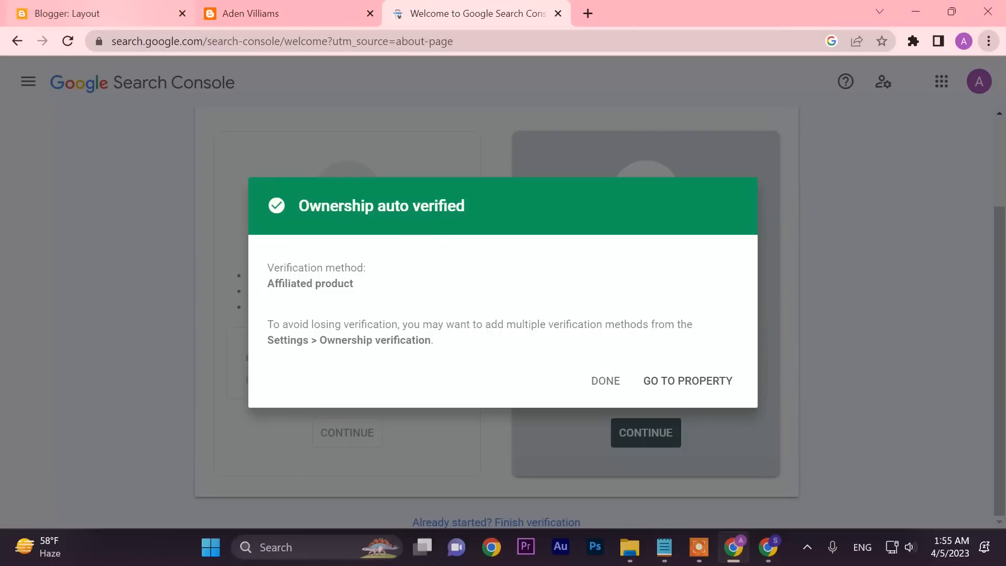
# Open the verified property, dismiss its tips, and load the Sitemaps report.
pyautogui.click(687, 380)
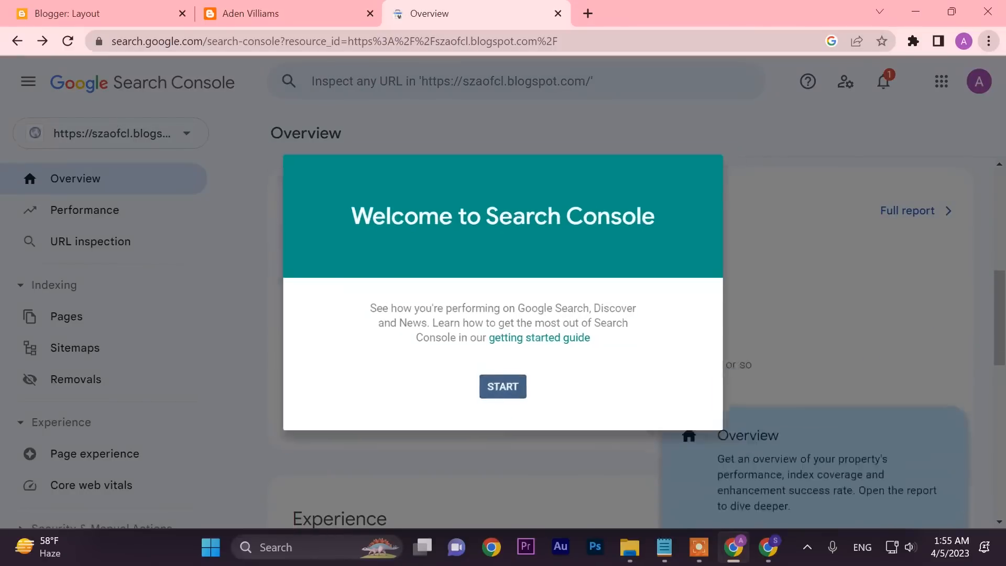
pyautogui.click(502, 386)
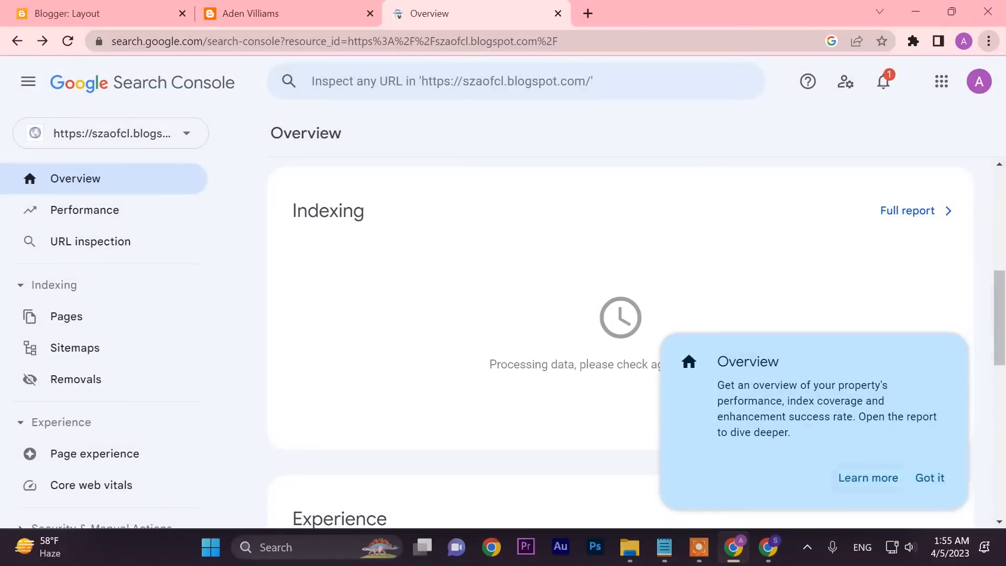
pyautogui.click(930, 478)
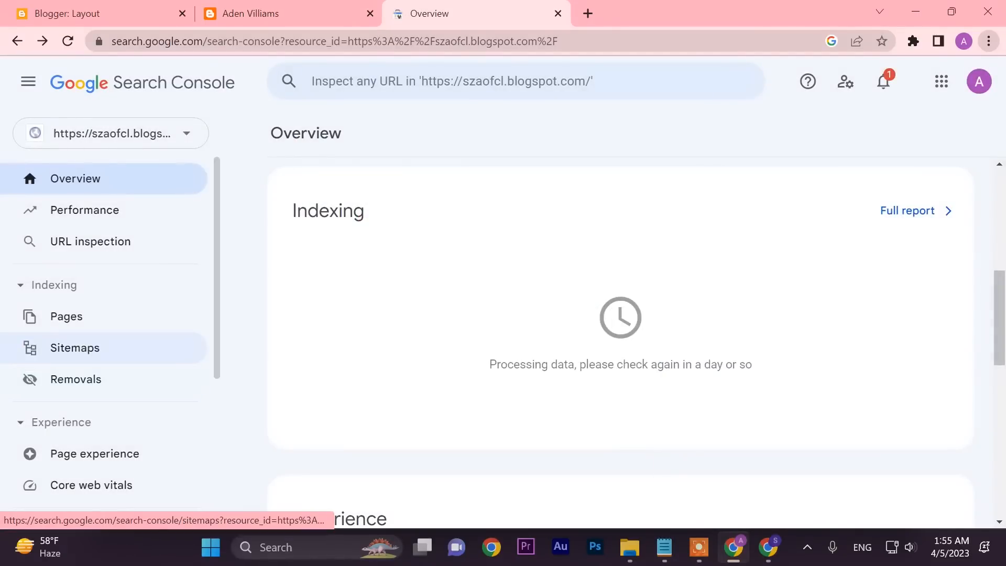
pyautogui.click(75, 348)
pyautogui.click(287, 14)
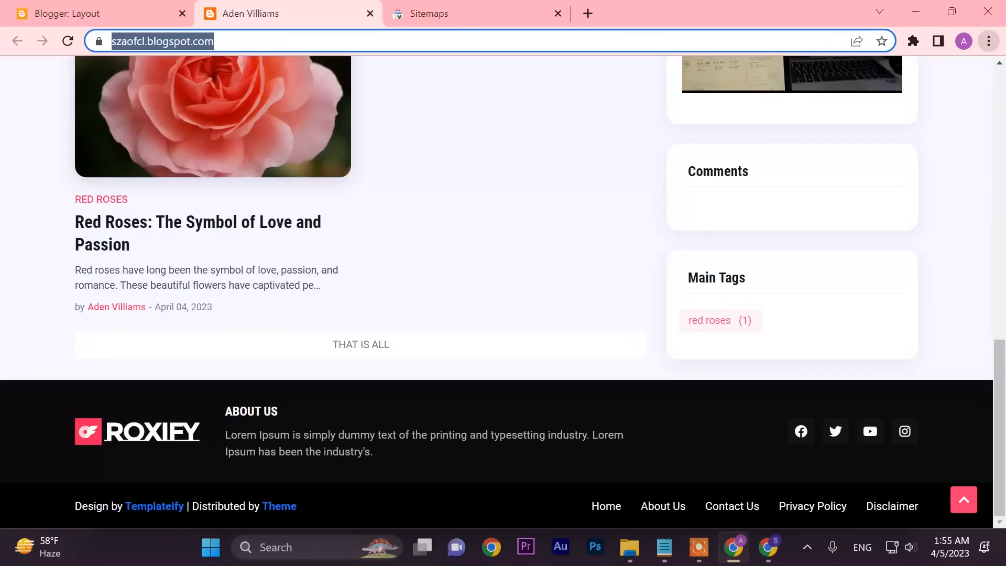
# Load the blog's /sitemap.xml page and copy its full URL.
pyautogui.click(251, 41)
pyautogui.write('/sit')
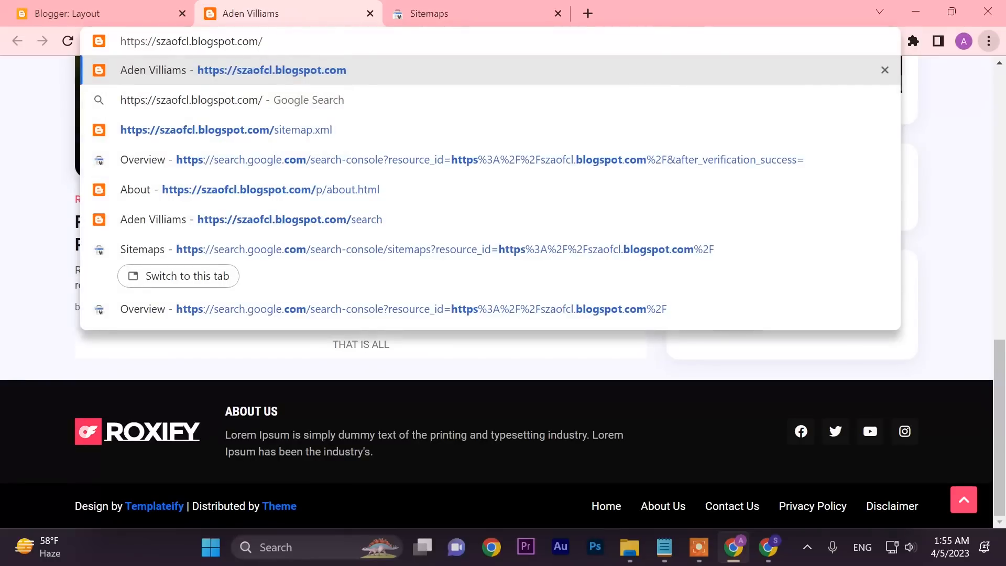
pyautogui.press('Down')
pyautogui.press('Down')
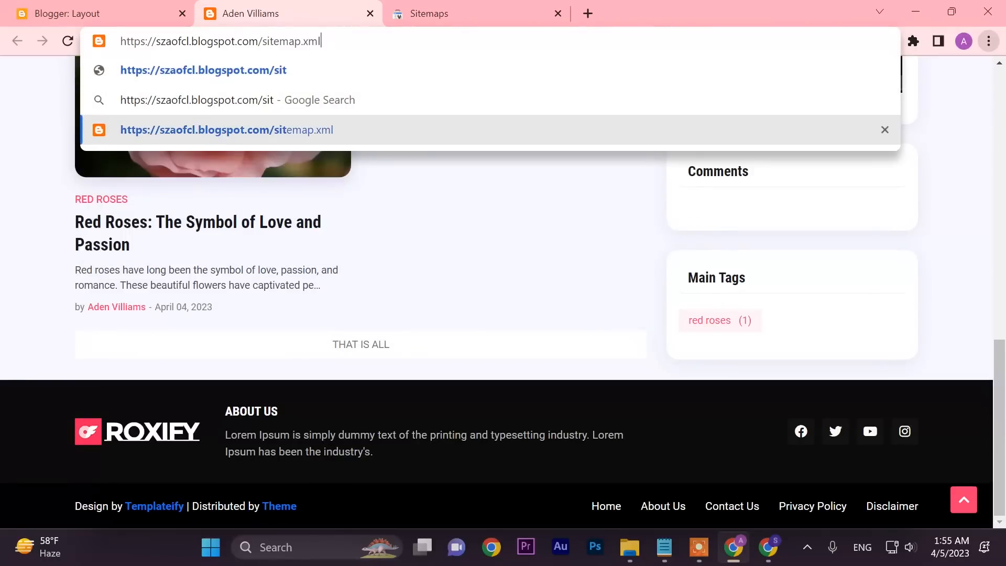
pyautogui.press('Return')
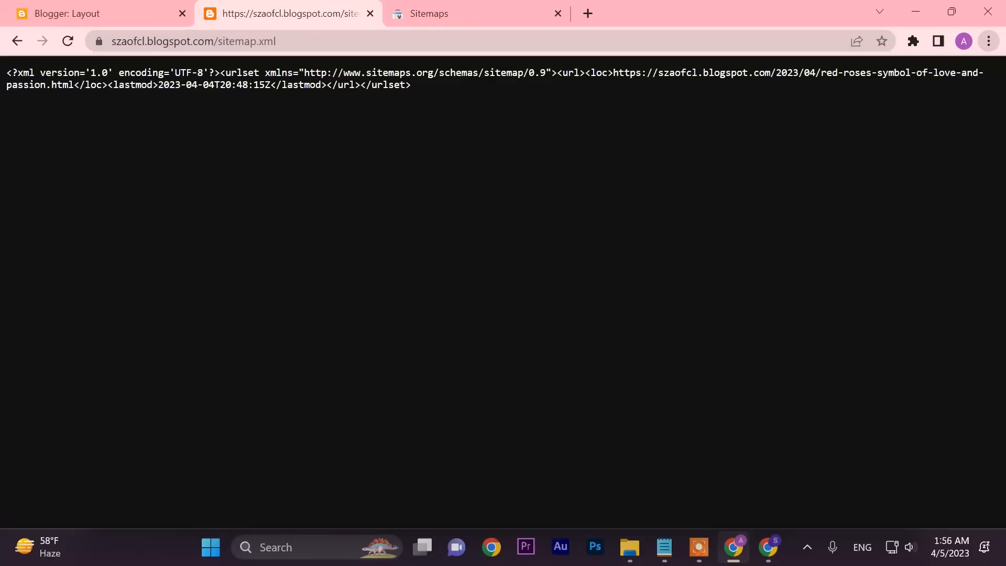
pyautogui.moveTo(754, 72); pyautogui.dragTo(950, 72)
pyautogui.click(441, 42)
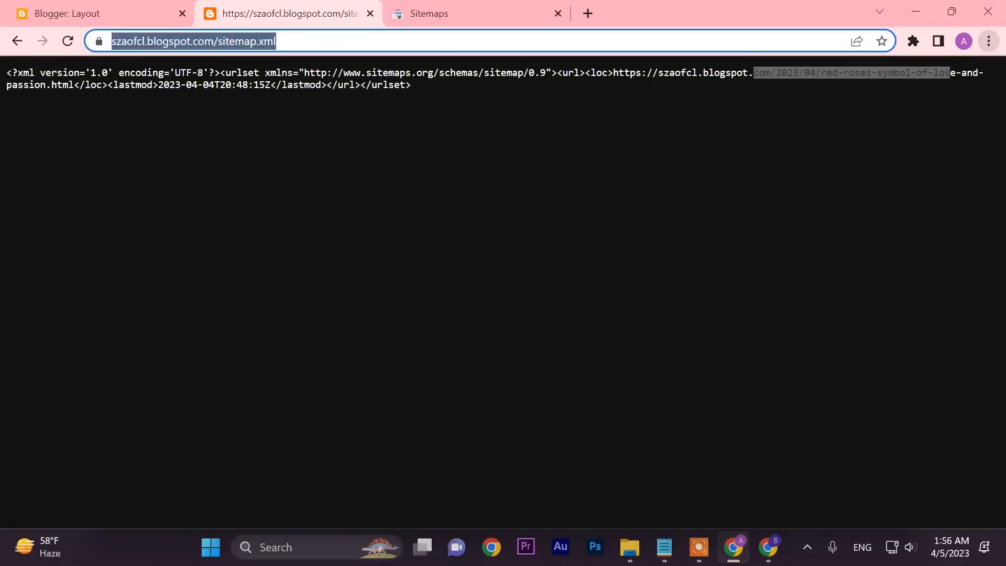
pyautogui.rightClick(442, 46)
pyautogui.click(487, 138)
pyautogui.hotkey('ctrl', 'Tab')
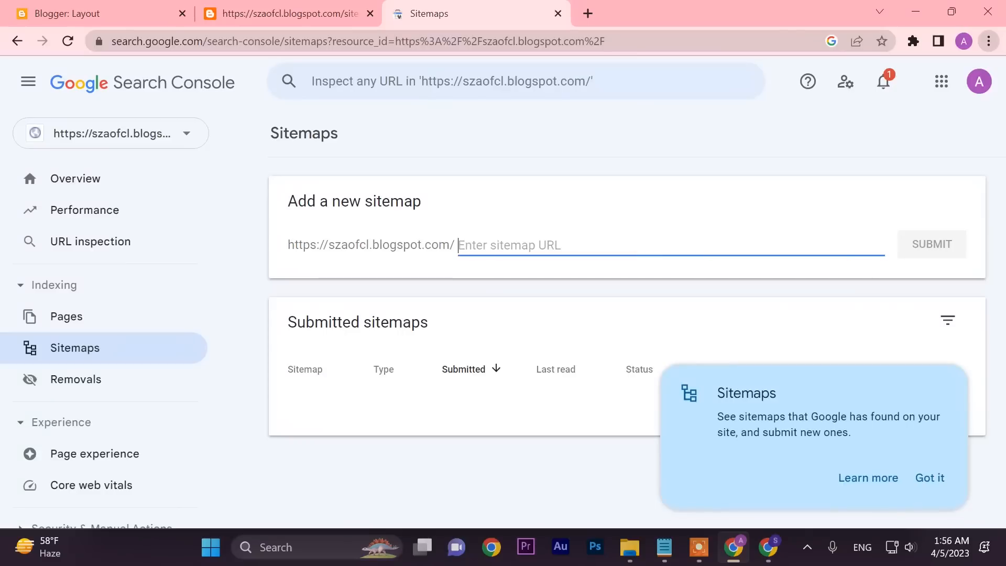
# Submit 'sitemap.xml' under Add a new sitemap, trimming the duplicated blog domain.
pyautogui.rightClick(544, 256)
pyautogui.click(584, 379)
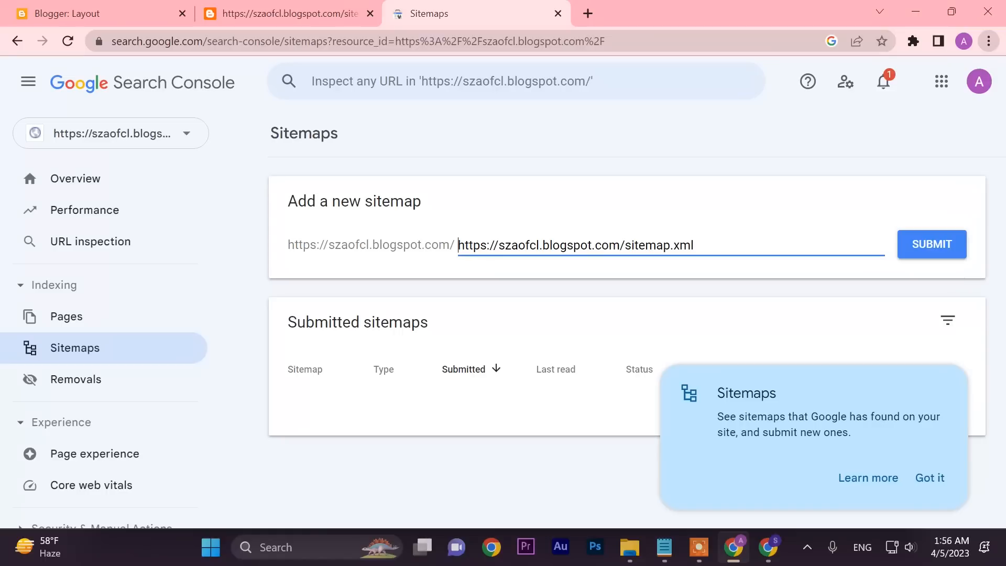
pyautogui.moveTo(625, 244); pyautogui.dragTo(457, 244)
pyautogui.press('BackSpace')
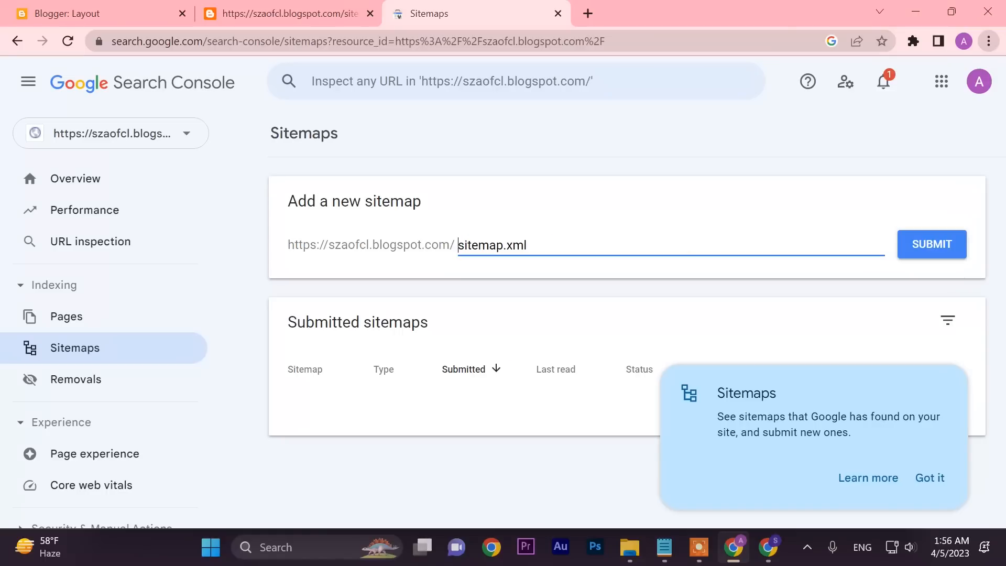
pyautogui.press('Return')
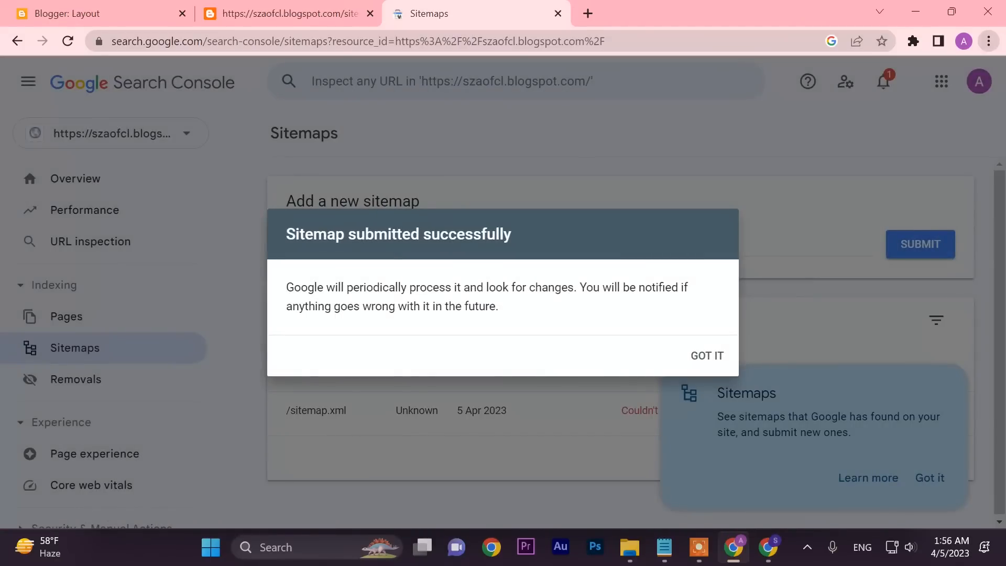
pyautogui.click(707, 356)
pyautogui.click(930, 477)
# Resubmit the full sitemap URL and open the sitemap.xml row's details.
pyautogui.click(571, 246)
pyautogui.rightClick(572, 251)
pyautogui.click(611, 377)
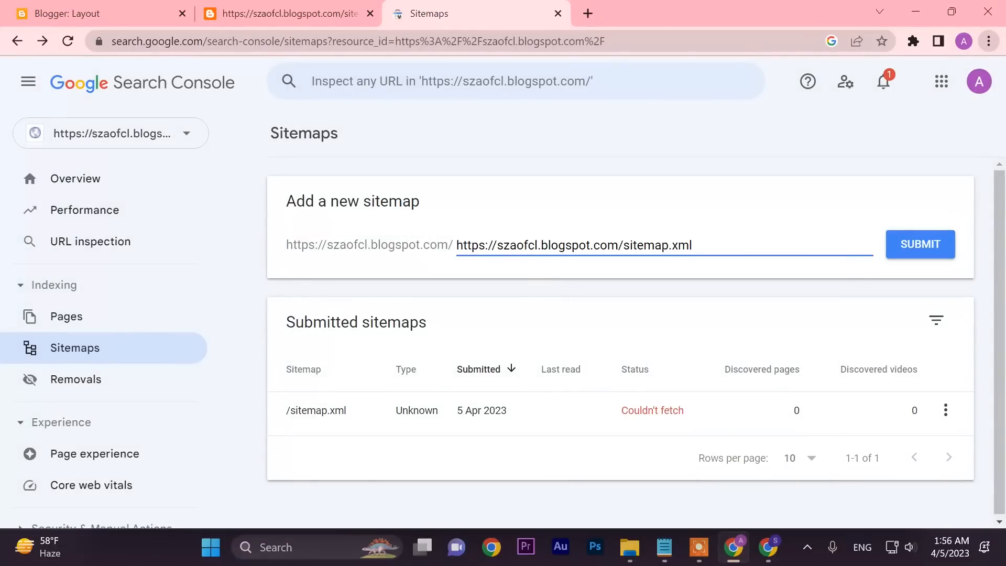
pyautogui.press('Return')
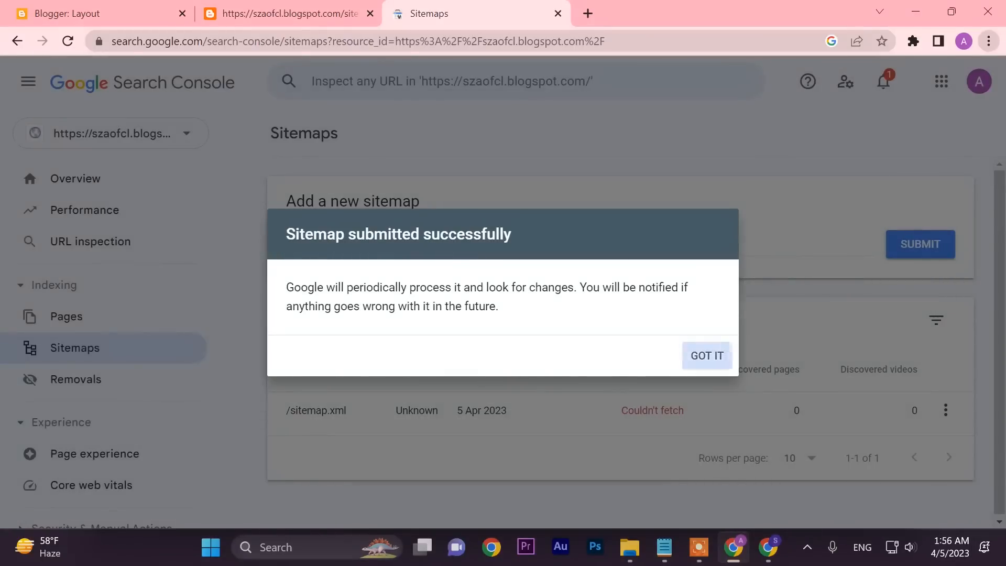
pyautogui.click(706, 356)
pyautogui.click(945, 411)
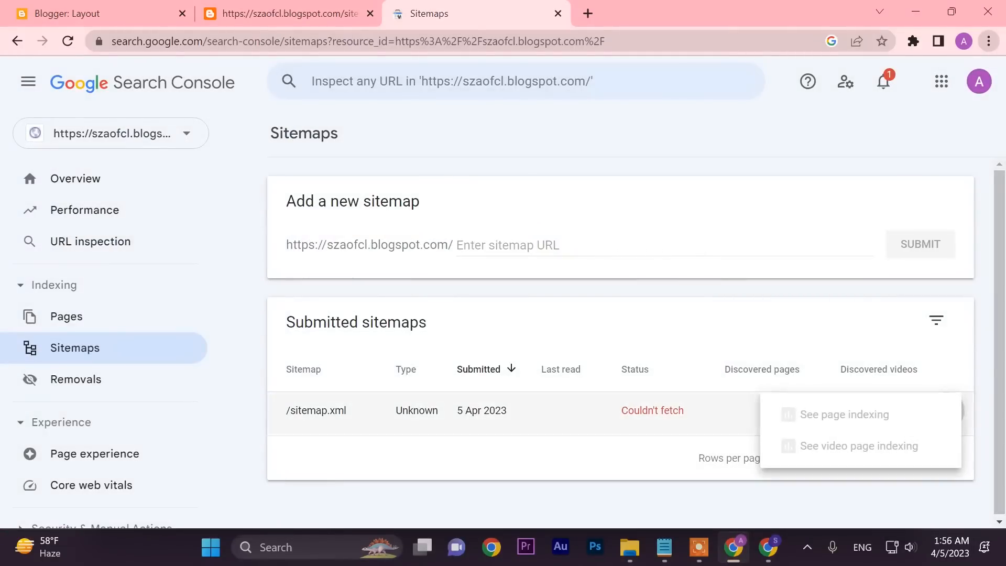
pyautogui.click(652, 410)
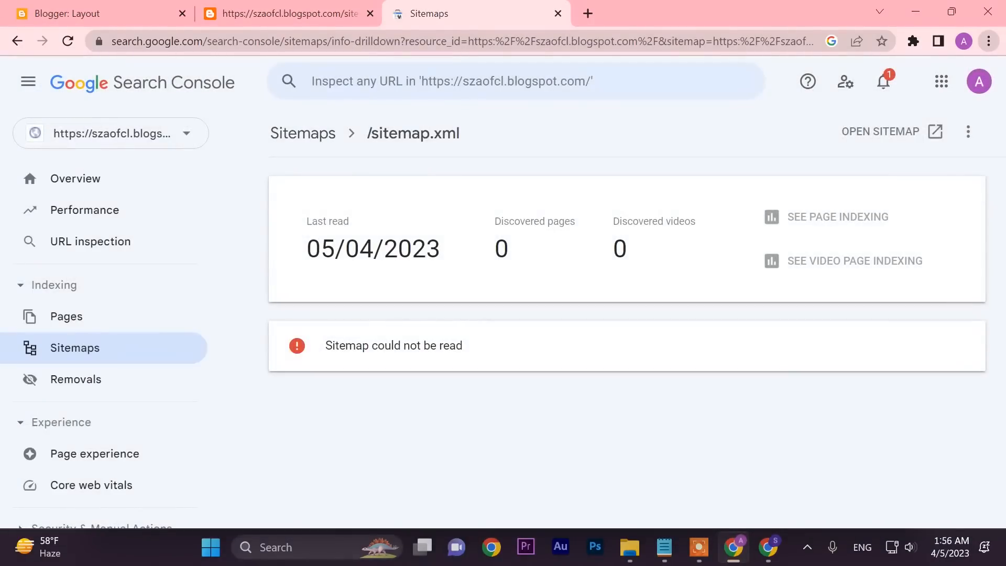
# Reopen the sitemap.xml details and reload the blog's sitemap.xml page.
pyautogui.click(76, 379)
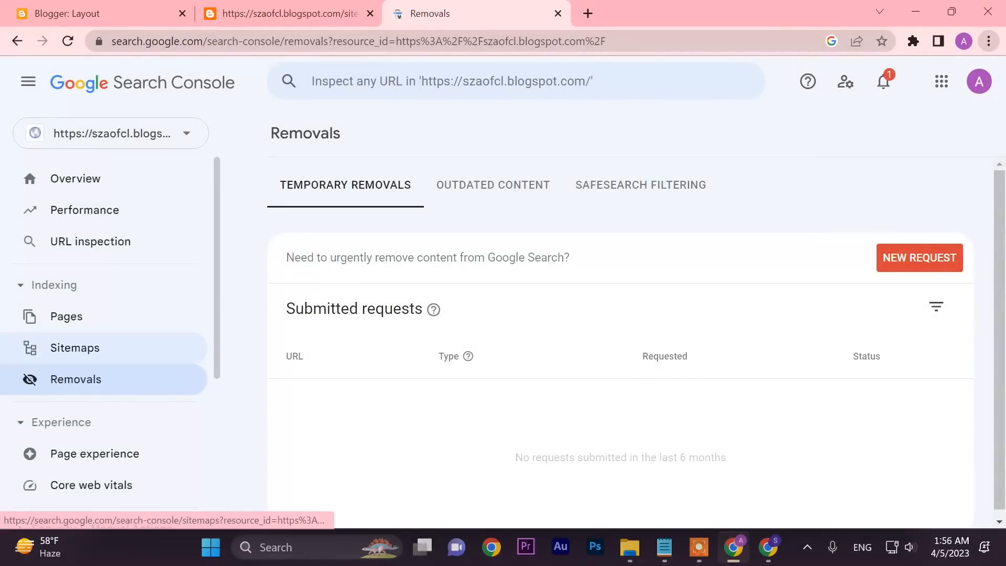
pyautogui.click(75, 347)
pyautogui.click(949, 410)
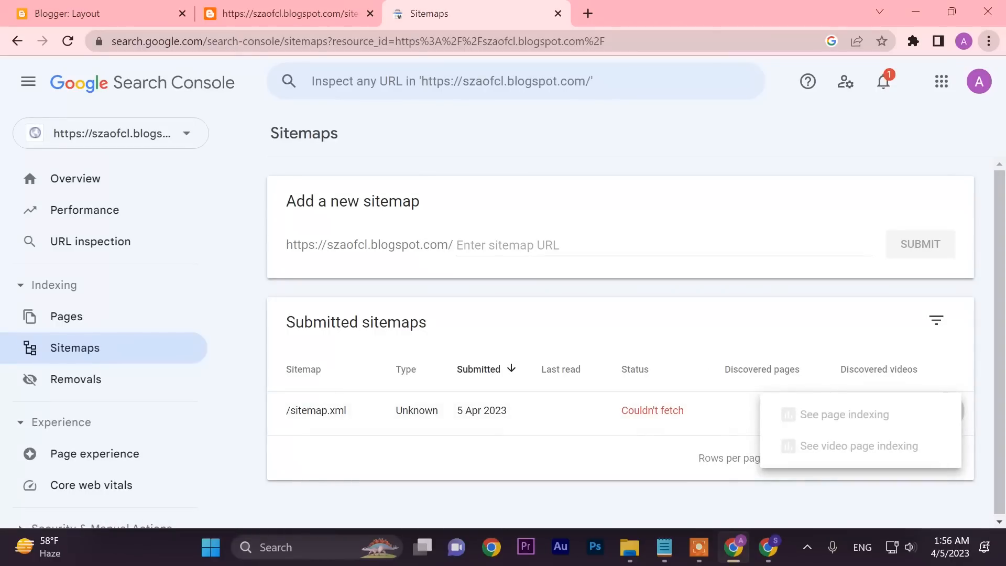
pyautogui.click(652, 410)
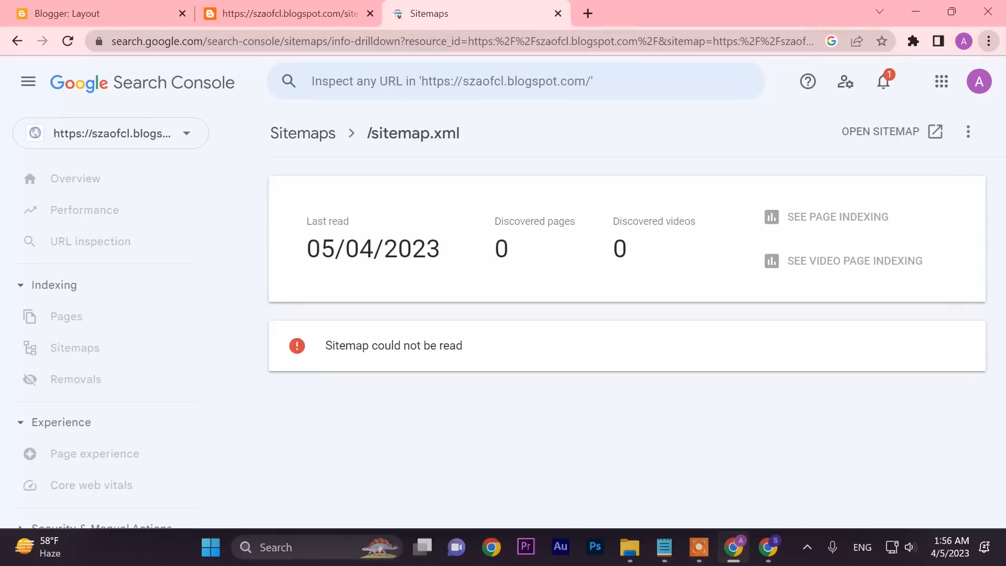
pyautogui.doubleClick(411, 134)
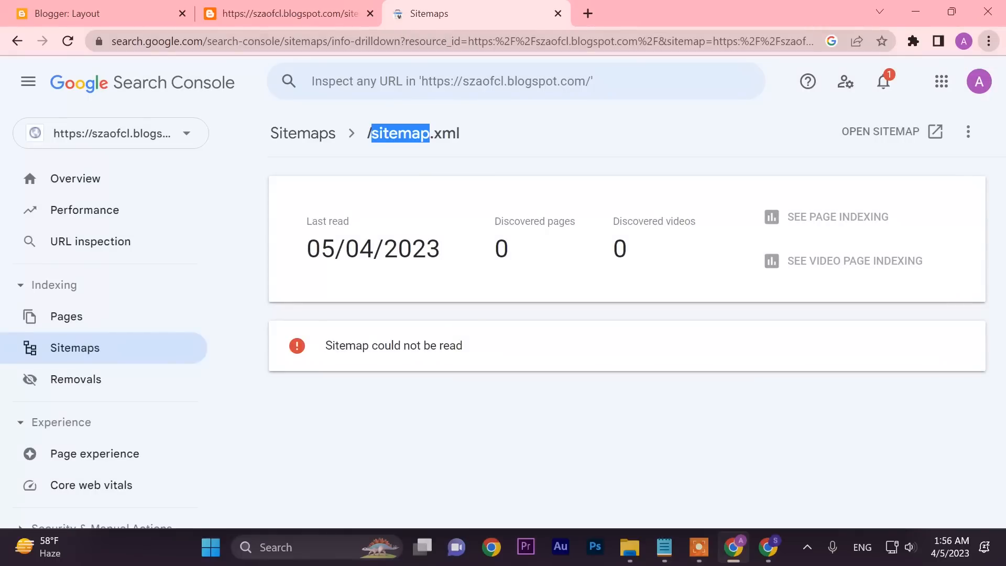
pyautogui.click(75, 348)
pyautogui.click(290, 14)
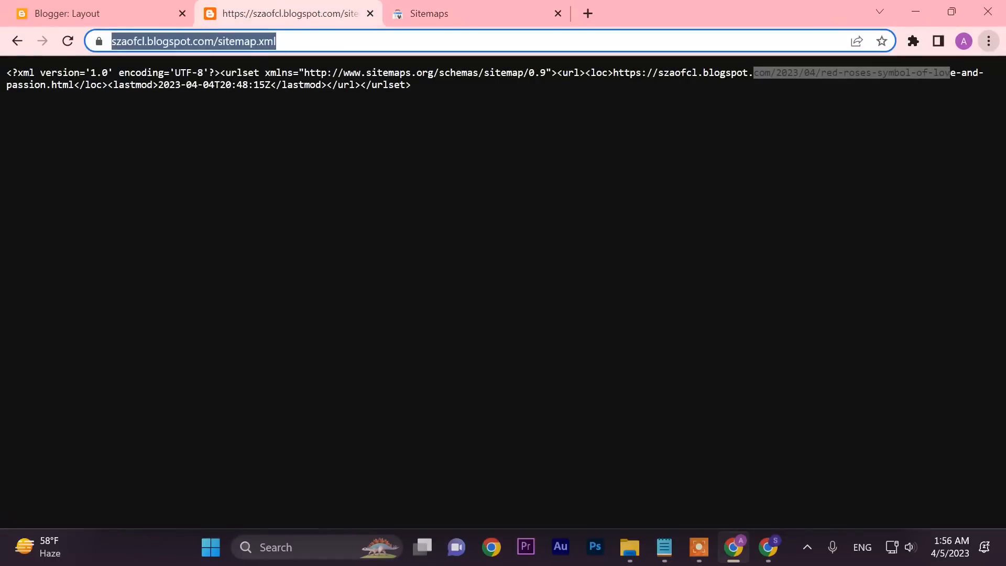
pyautogui.press('Return')
# Recheck the sitemap.xml status, view the property overview, and close the sitemap.xml tab.
pyautogui.click(471, 14)
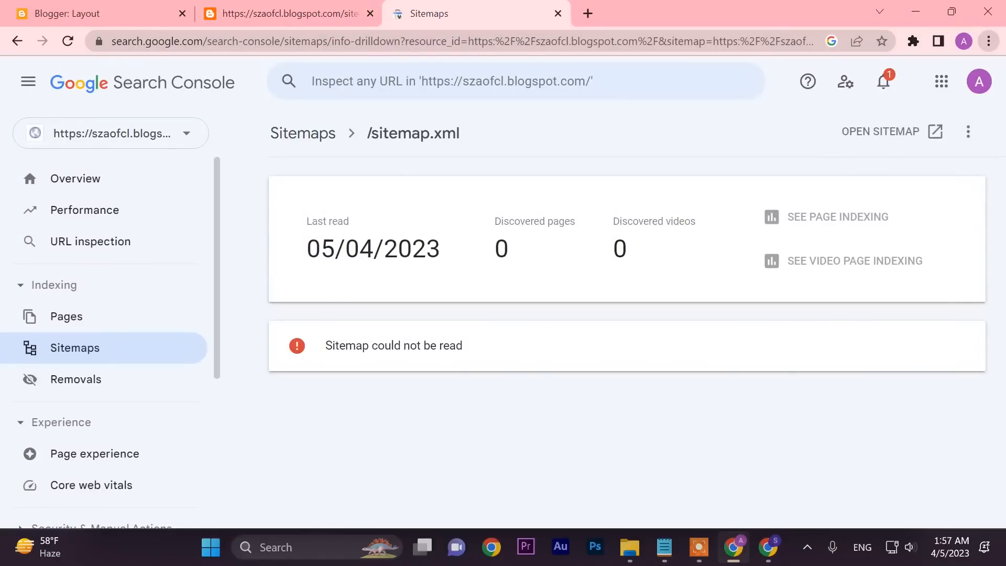
pyautogui.click(75, 348)
pyautogui.click(946, 410)
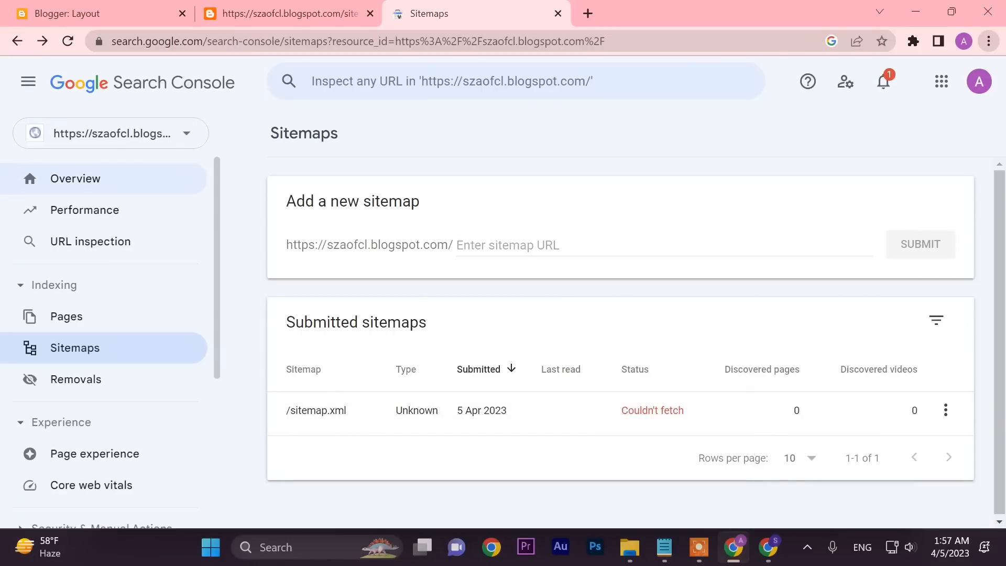
pyautogui.click(75, 178)
pyautogui.scroll(-10, 621, 341)
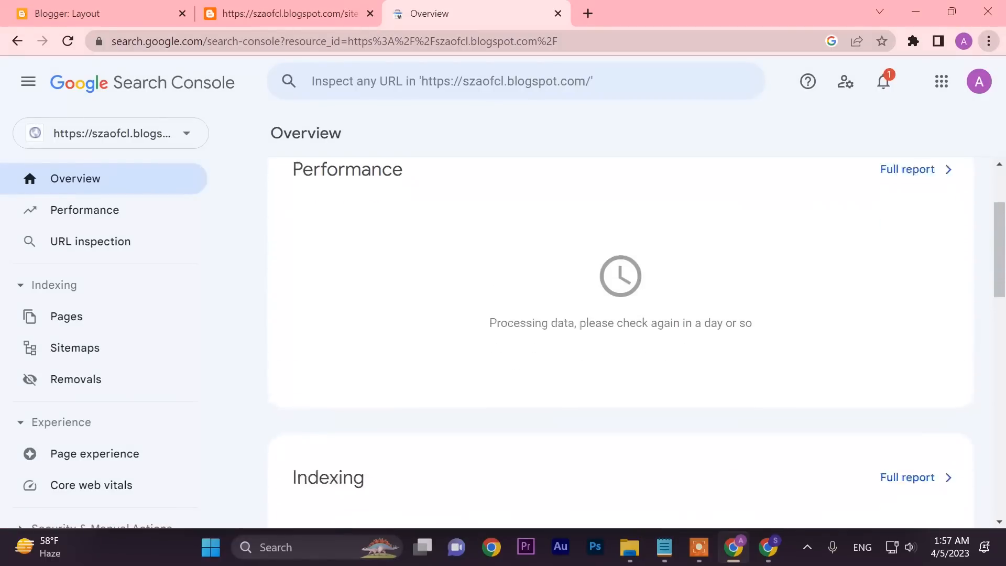
pyautogui.scroll(10, 621, 340)
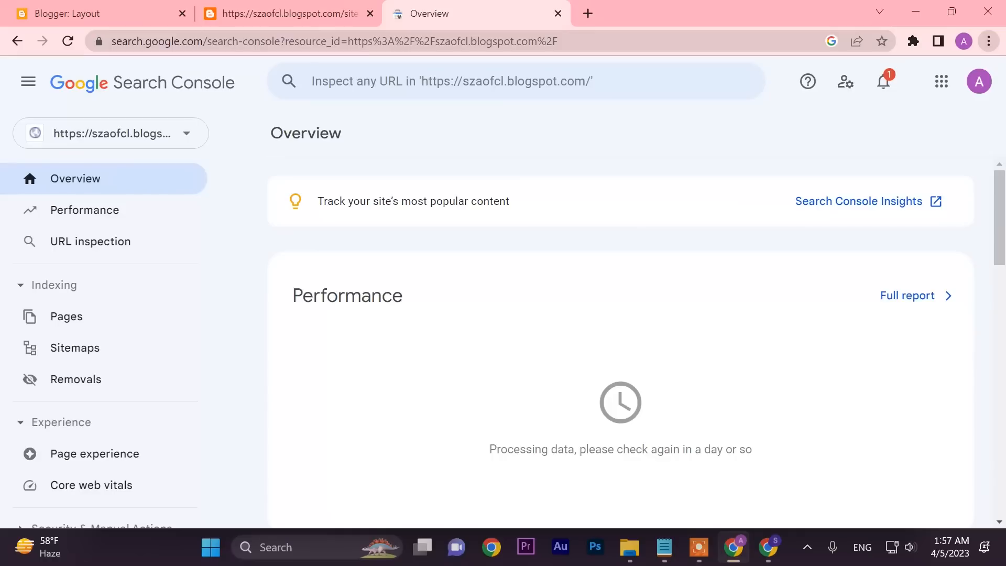
pyautogui.scroll(-1, 620, 340)
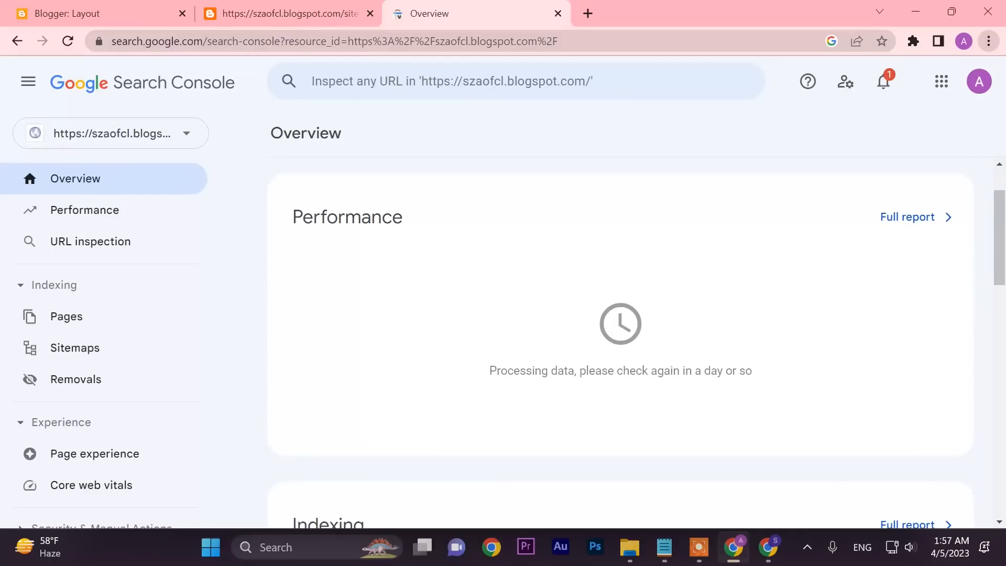
pyautogui.click(278, 14)
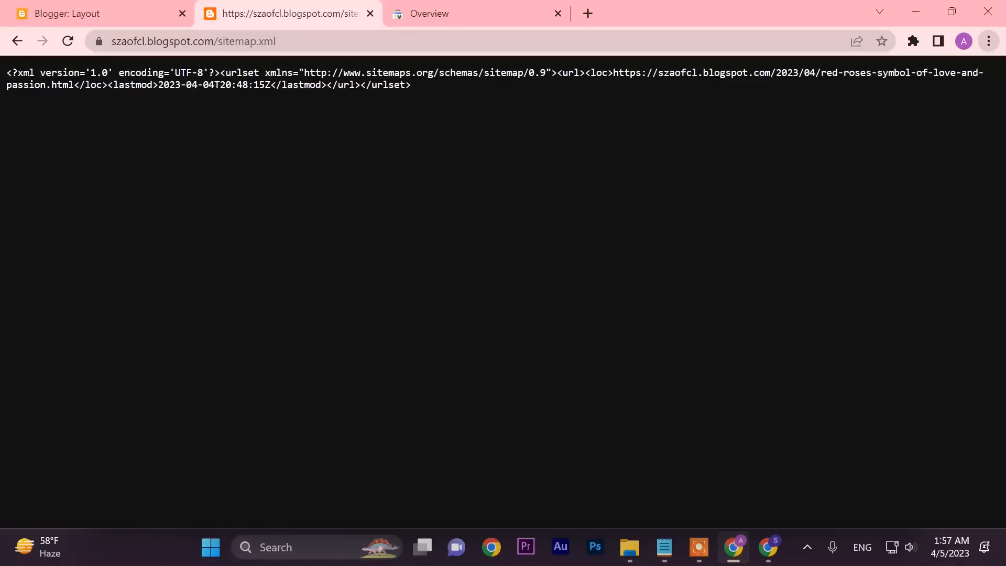
pyautogui.click(105, 13)
pyautogui.click(370, 14)
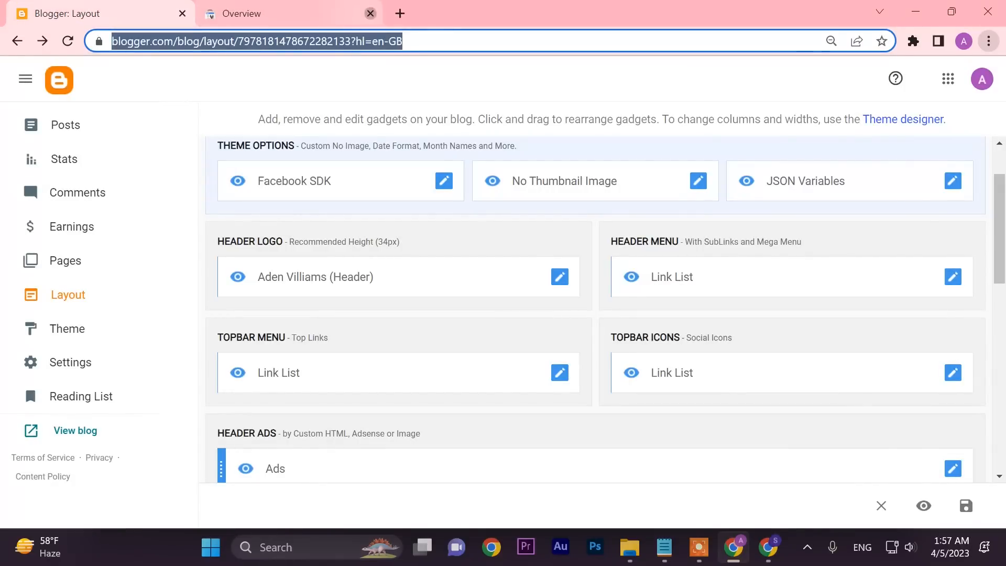
# Close the Search Console overview tab and review the notes outline.
pyautogui.click(370, 14)
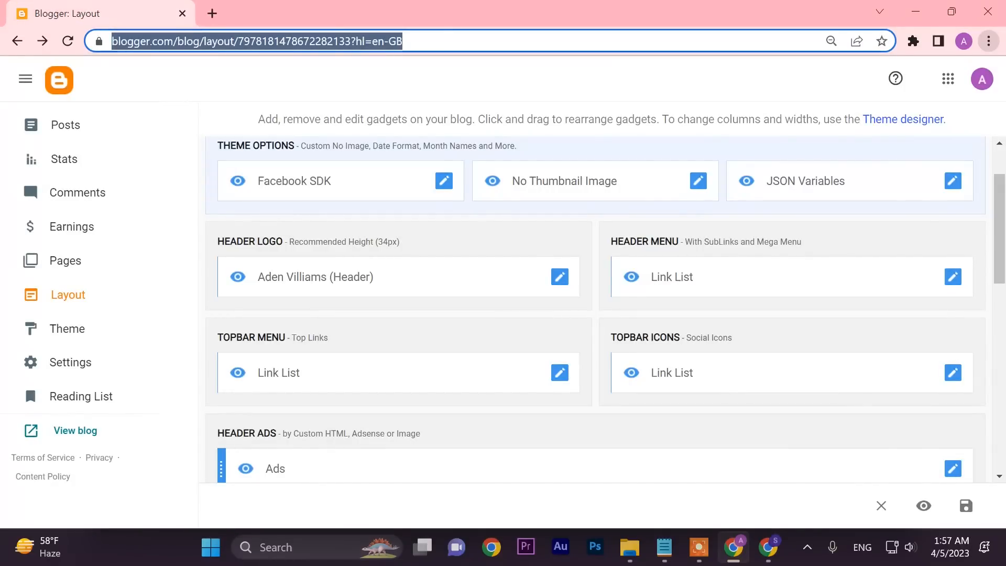
pyautogui.scroll(2, 595, 309)
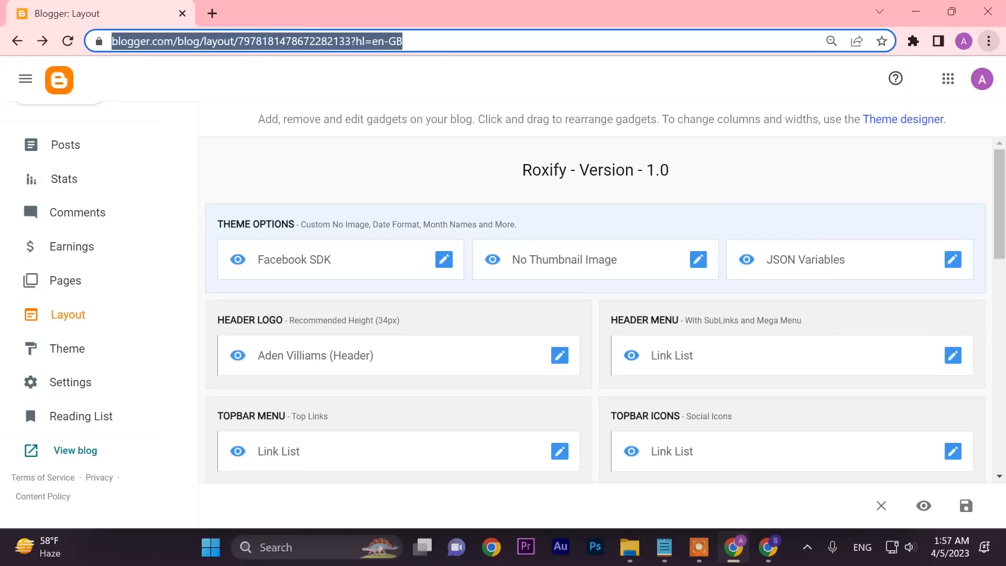
pyautogui.scroll(-7, 602, 315)
pyautogui.scroll(-5, 603, 309)
pyautogui.scroll(12, 602, 309)
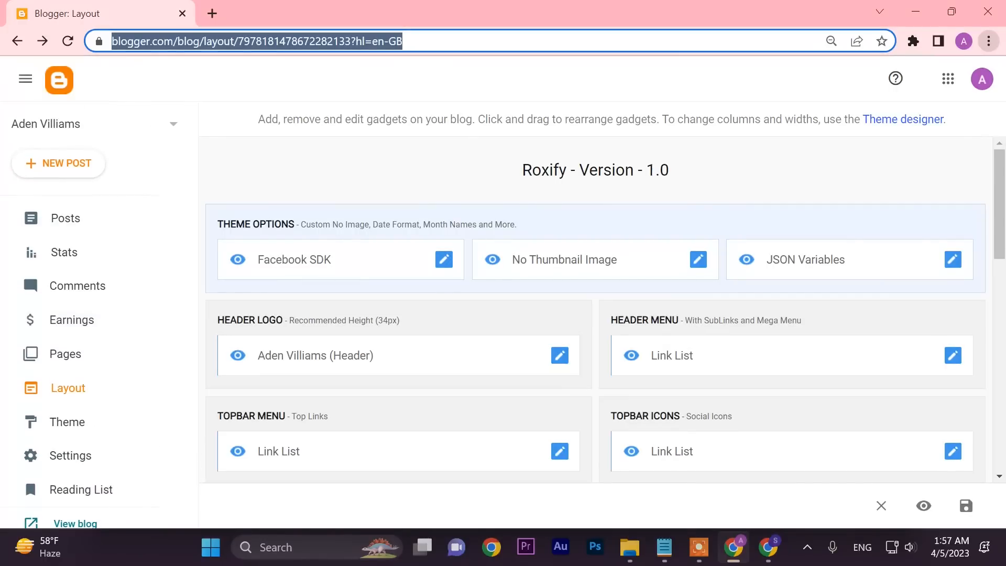
pyautogui.click(663, 547)
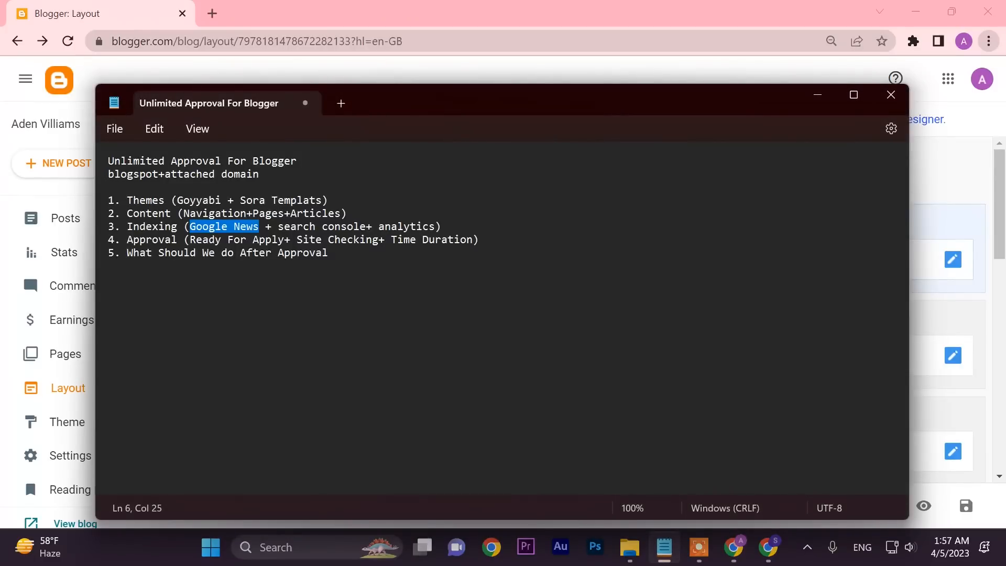
pyautogui.click(416, 240)
# Open a blank new browser tab and go back to the Blogger Layout tab.
pyautogui.hotkey('alt', 'Tab')
pyautogui.hotkey('ctrl', 't')
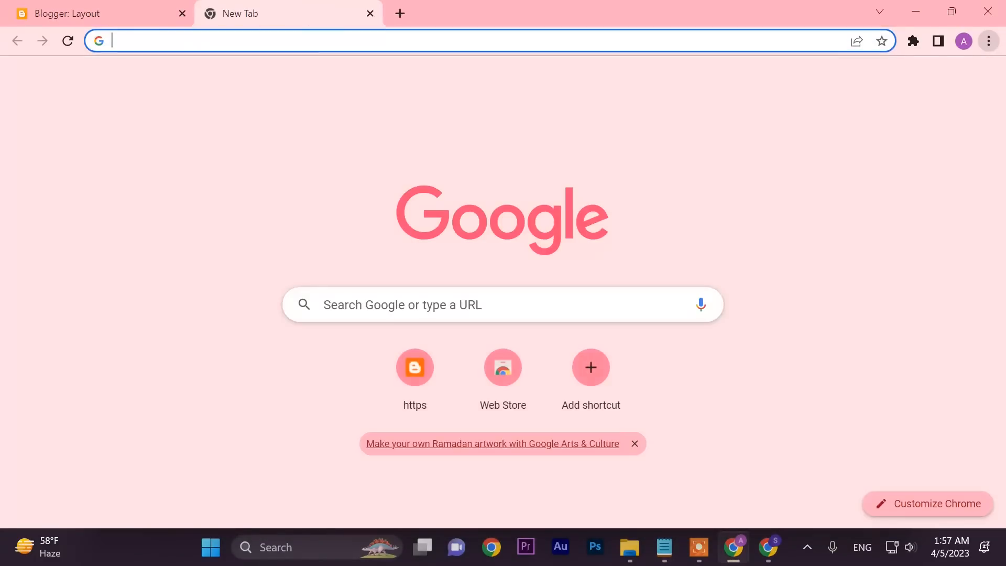
pyautogui.hotkey('ctrl', 'shift', 'Tab')
pyautogui.scroll(-2, 78, 315)
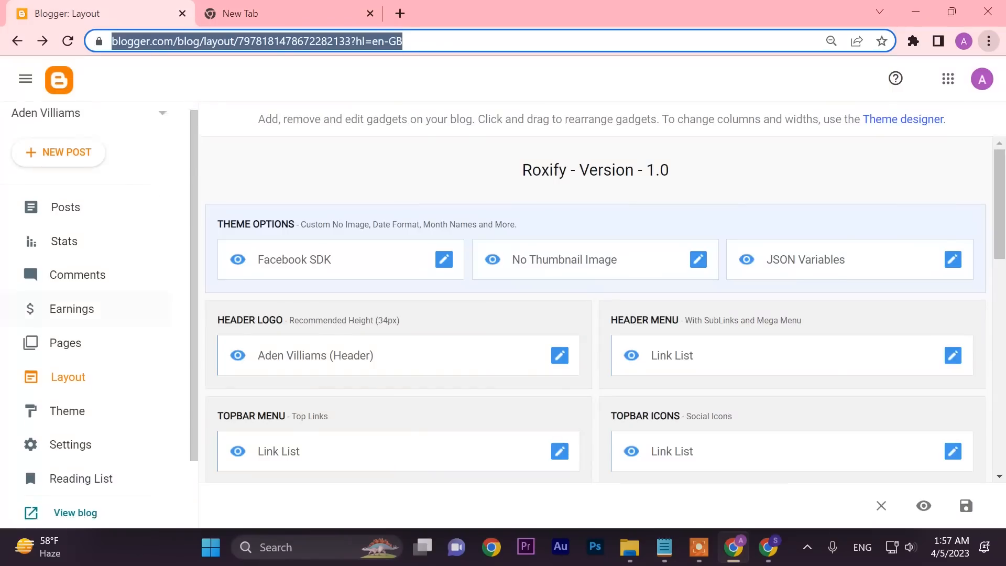
# Switch on Enable custom robots.txt and Enable custom robots header tags under Crawlers and indexing.
pyautogui.click(68, 362)
pyautogui.scroll(-15, 598, 314)
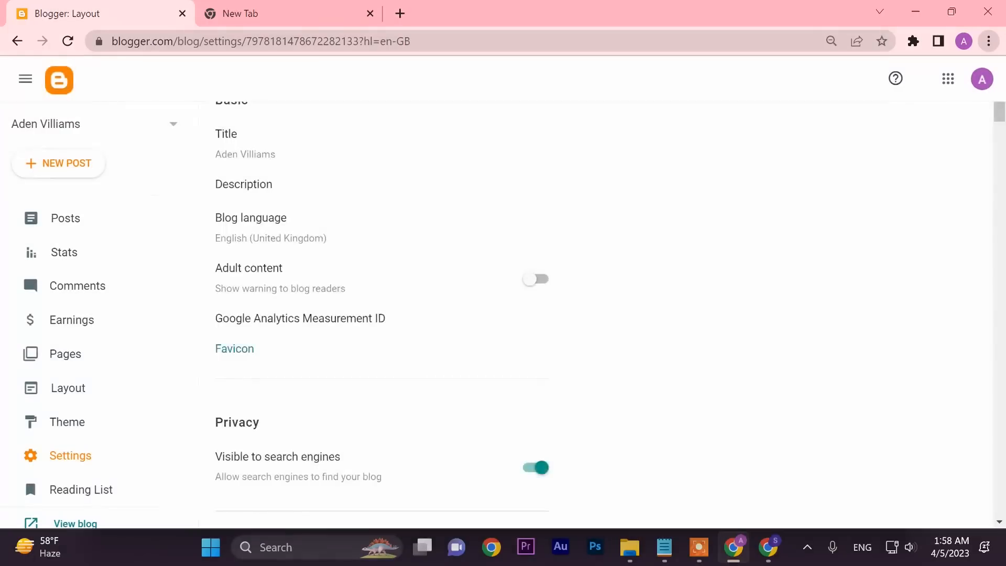
pyautogui.scroll(-12, 597, 314)
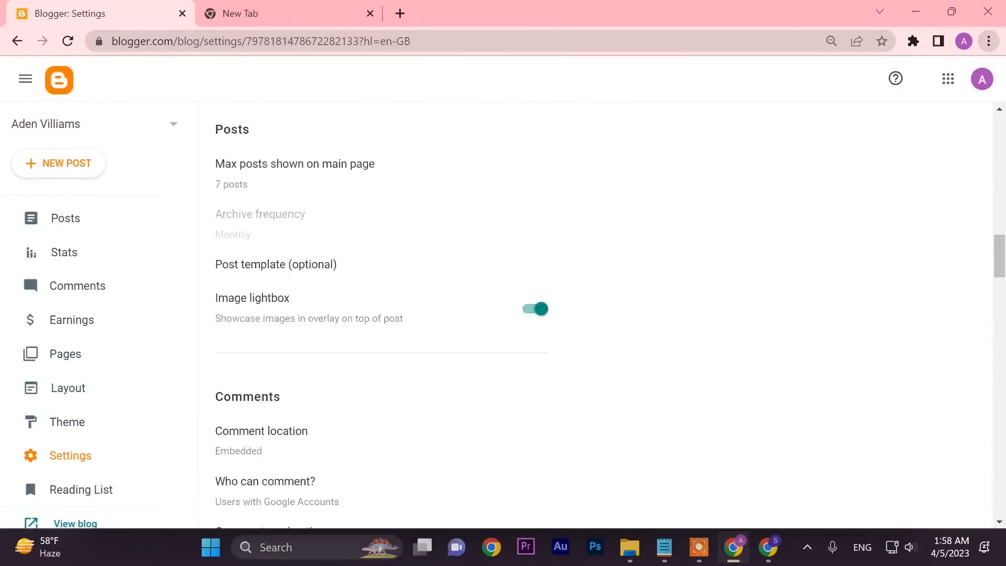
pyautogui.scroll(-12, 597, 314)
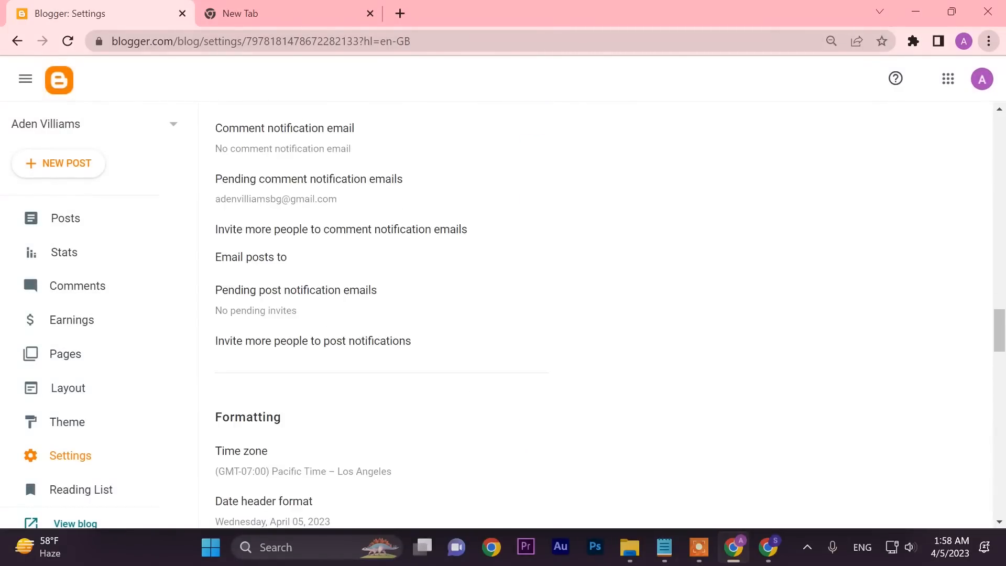
pyautogui.scroll(-11, 597, 314)
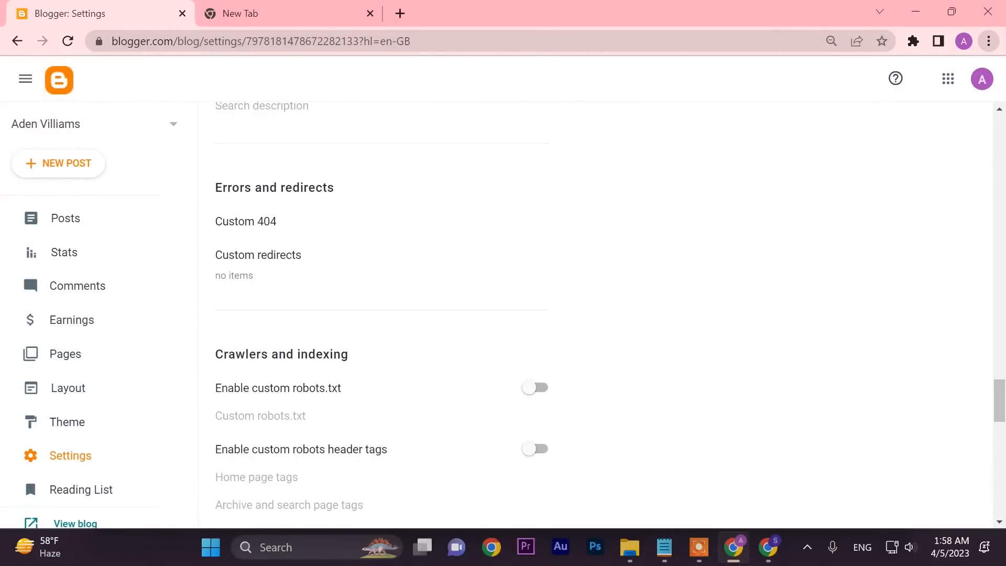
pyautogui.scroll(-1, 598, 314)
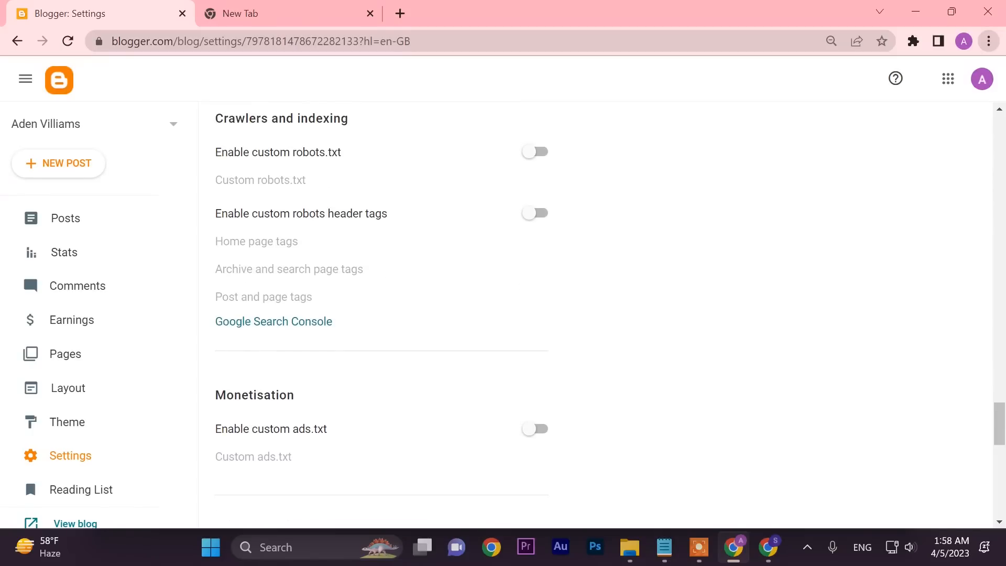
pyautogui.scroll(2, 597, 315)
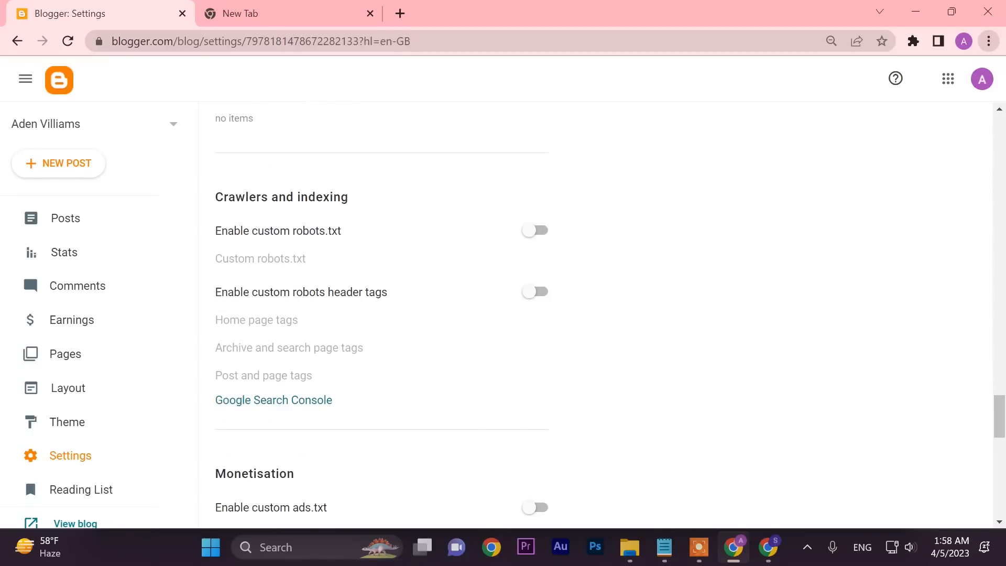
pyautogui.click(535, 230)
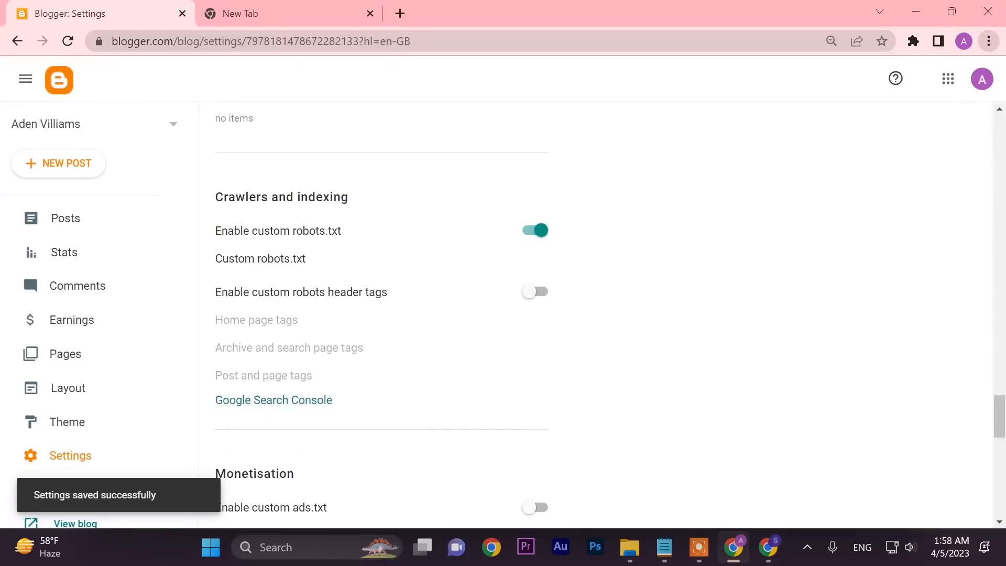
pyautogui.click(535, 292)
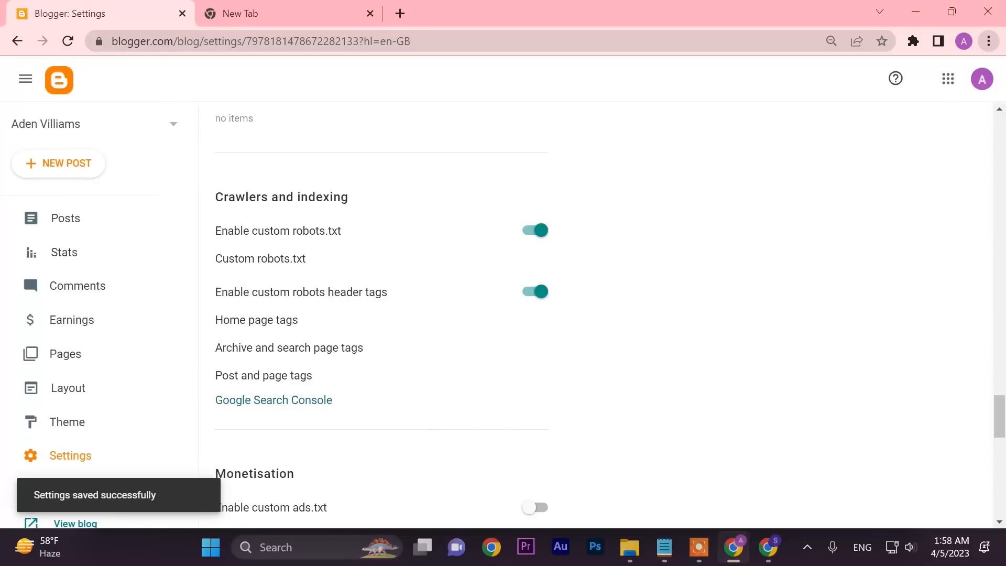
pyautogui.hotkey('ctrl', 'Tab')
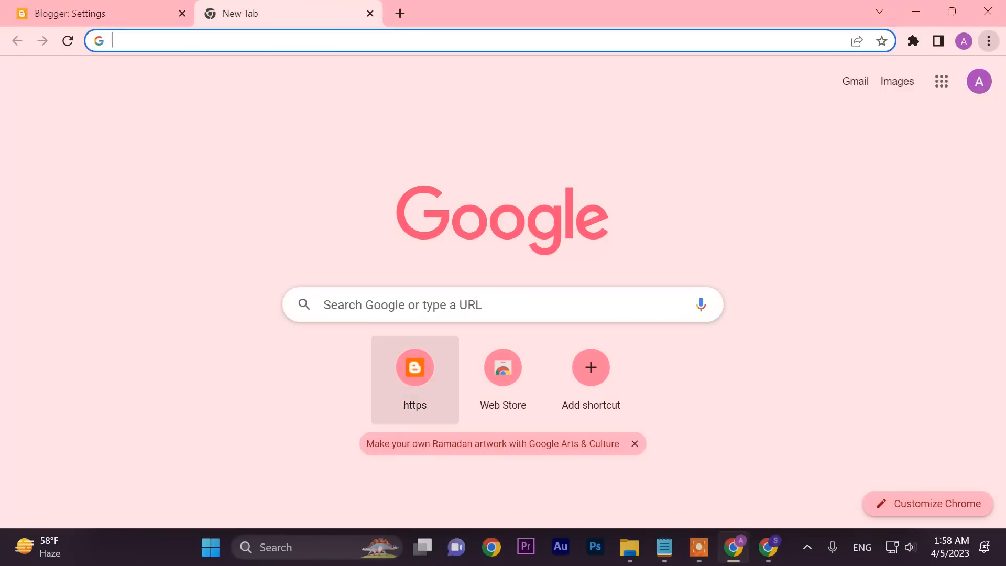
pyautogui.hotkey('ctrl', 'Tab')
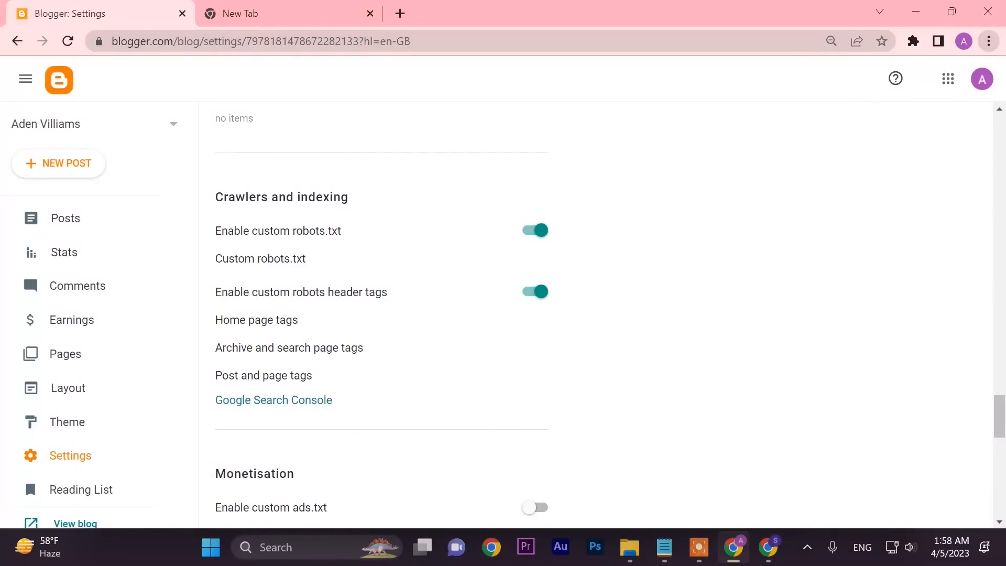
pyautogui.moveTo(215, 197); pyautogui.dragTo(349, 197)
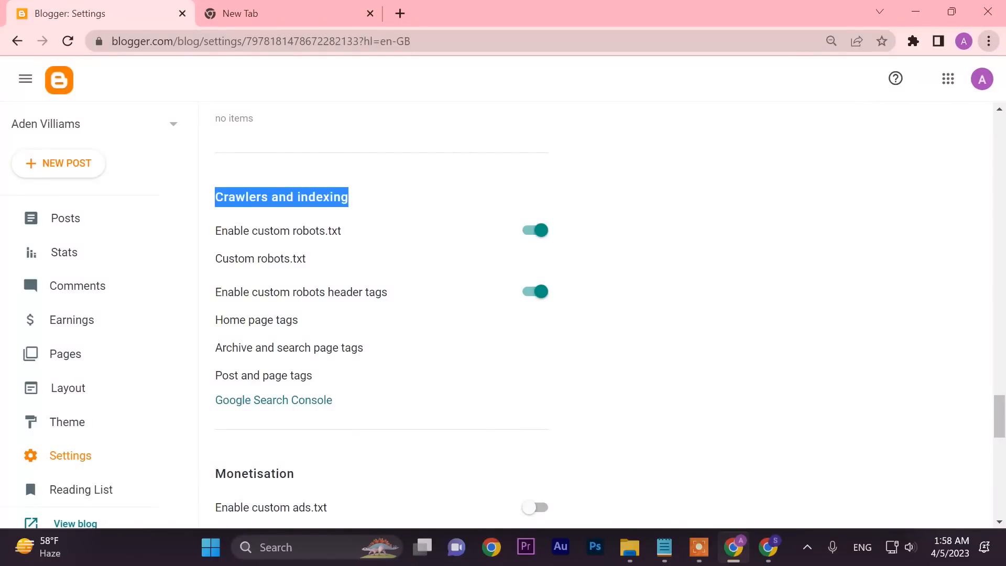
# Search 'search console' in the new tab and open the blogspot property's Sitemaps report.
pyautogui.click(283, 14)
pyautogui.click(236, 41)
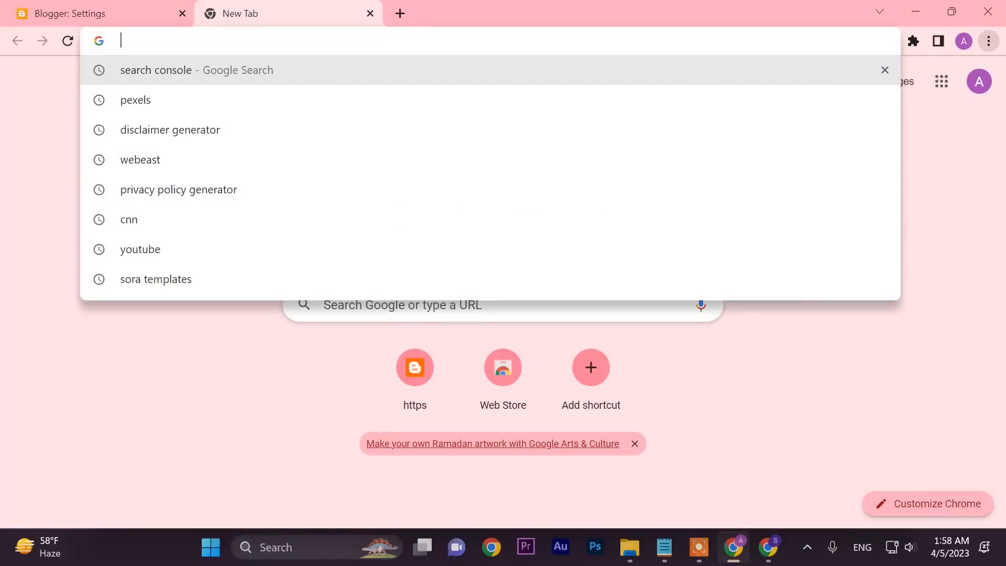
pyautogui.click(209, 70)
pyautogui.press('Return')
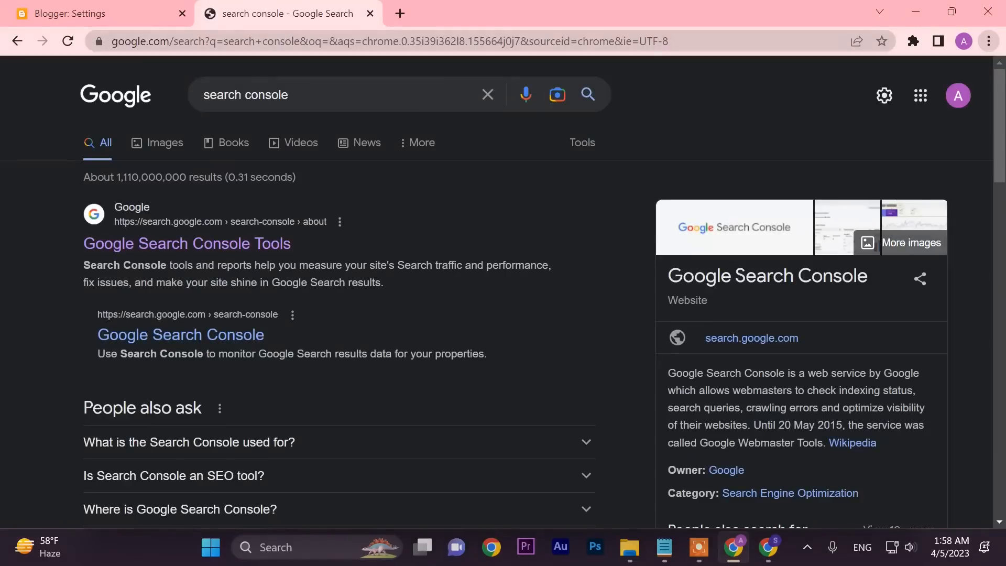
pyautogui.click(94, 14)
pyautogui.click(283, 14)
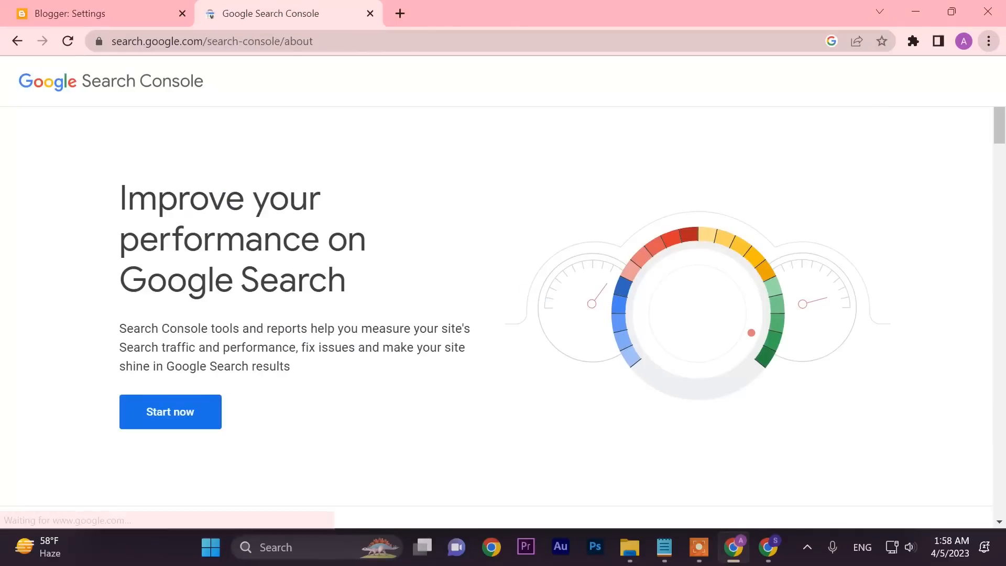
pyautogui.click(170, 411)
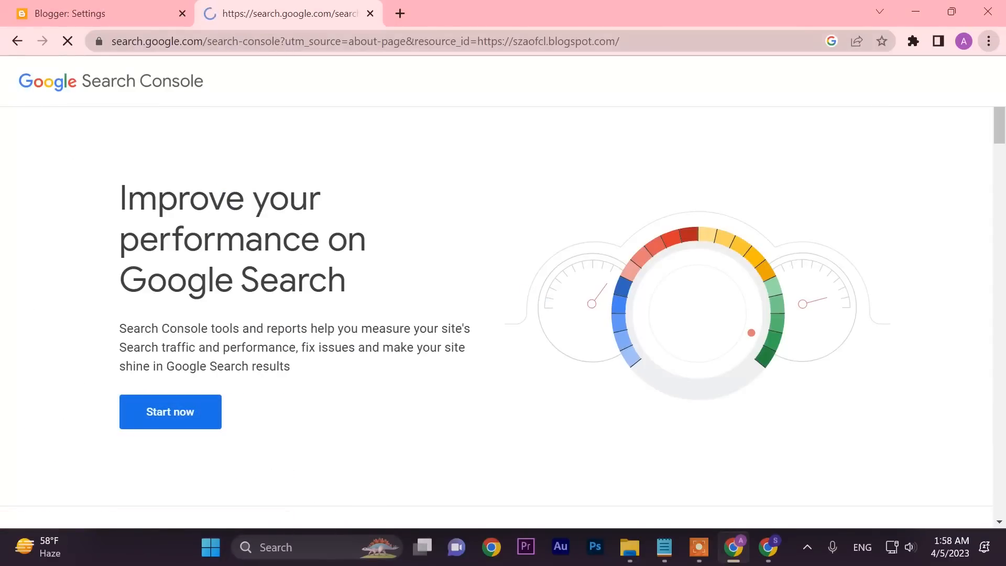
pyautogui.scroll(-1, 620, 340)
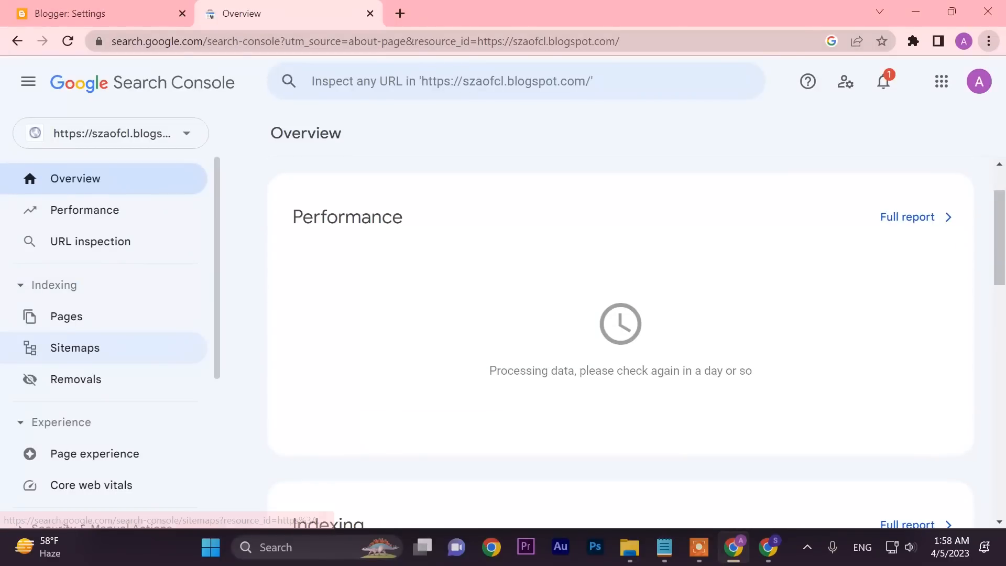
pyautogui.click(75, 347)
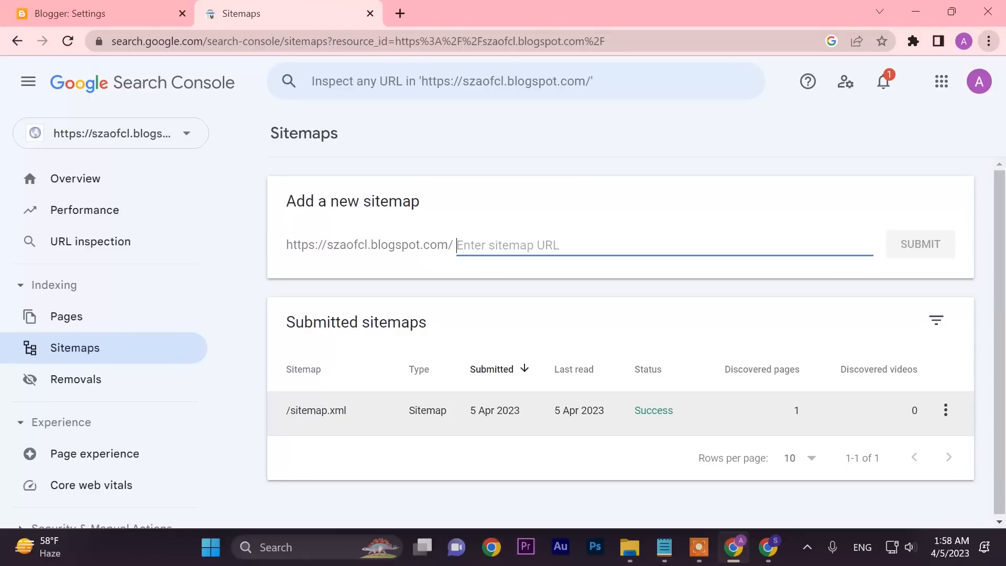
# Go to the blog's Search Console Overview and paste the sitemap.xml URL into URL inspection.
pyautogui.click(99, 14)
pyautogui.click(298, 13)
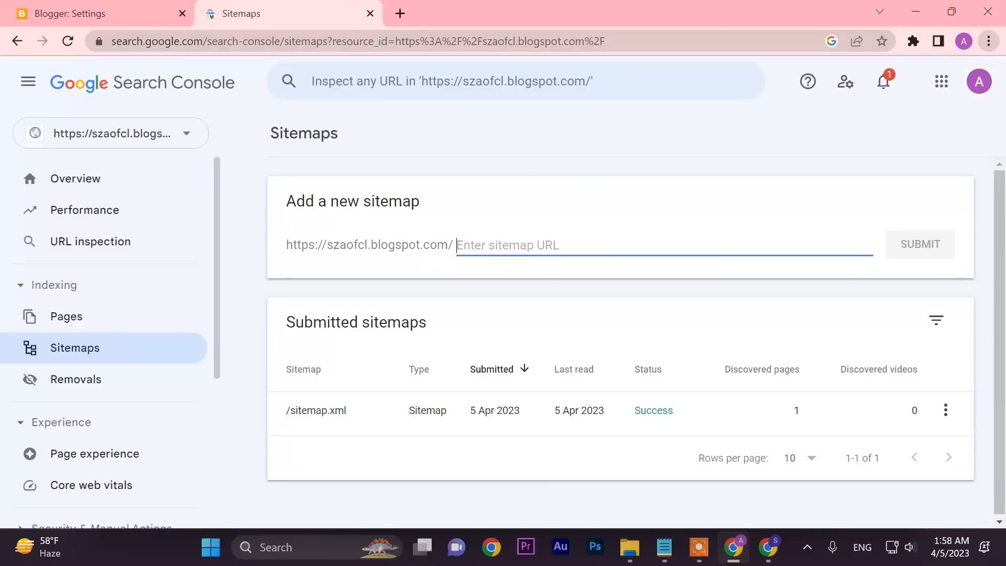
pyautogui.scroll(-3, 105, 315)
pyautogui.scroll(3, 105, 315)
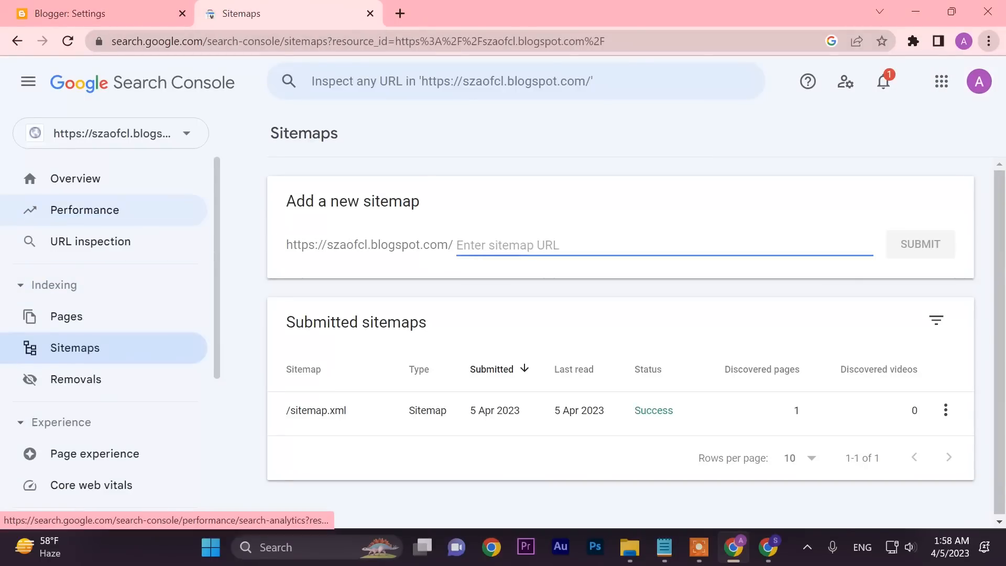
pyautogui.click(84, 210)
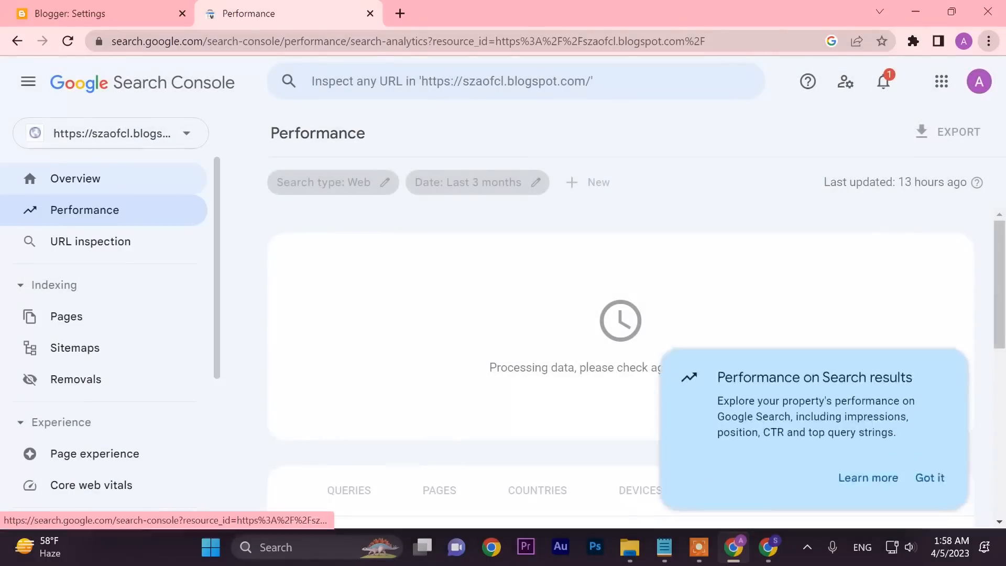
pyautogui.click(76, 178)
pyautogui.click(479, 84)
pyautogui.rightClick(479, 84)
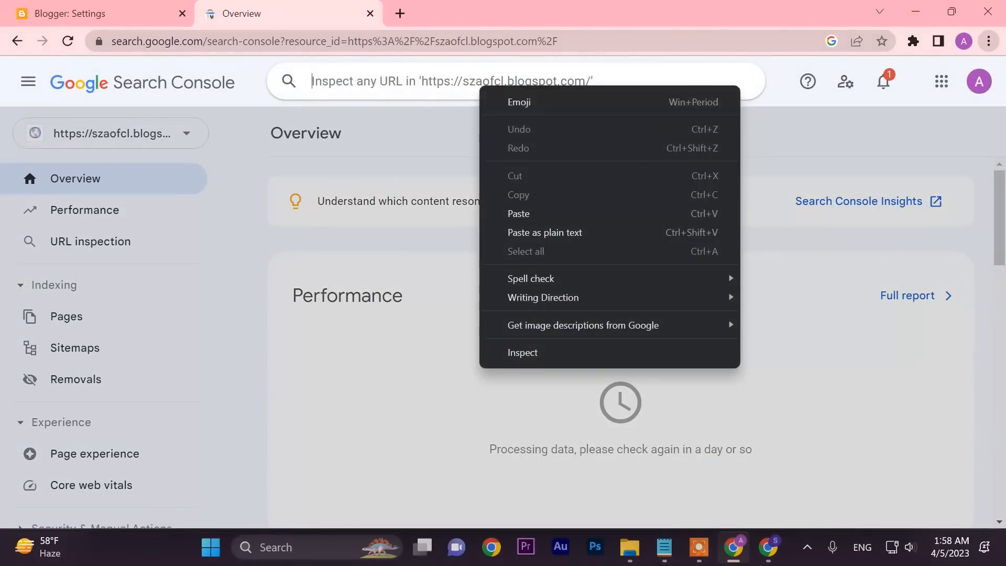
pyautogui.click(518, 213)
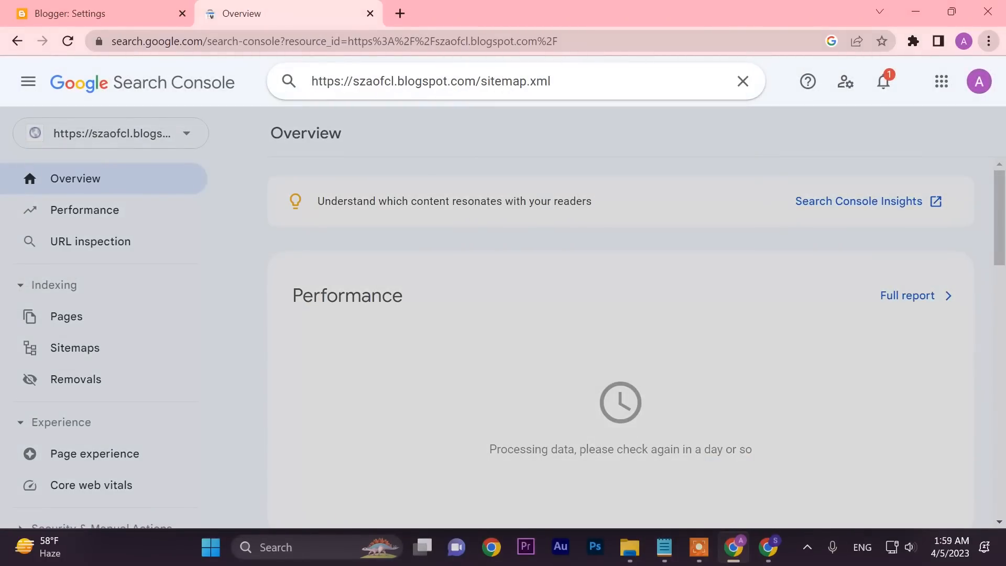
# Inspect the sitemap.xml URL, which shows 'URL is not on Google', then close Search Console.
pyautogui.press('Return')
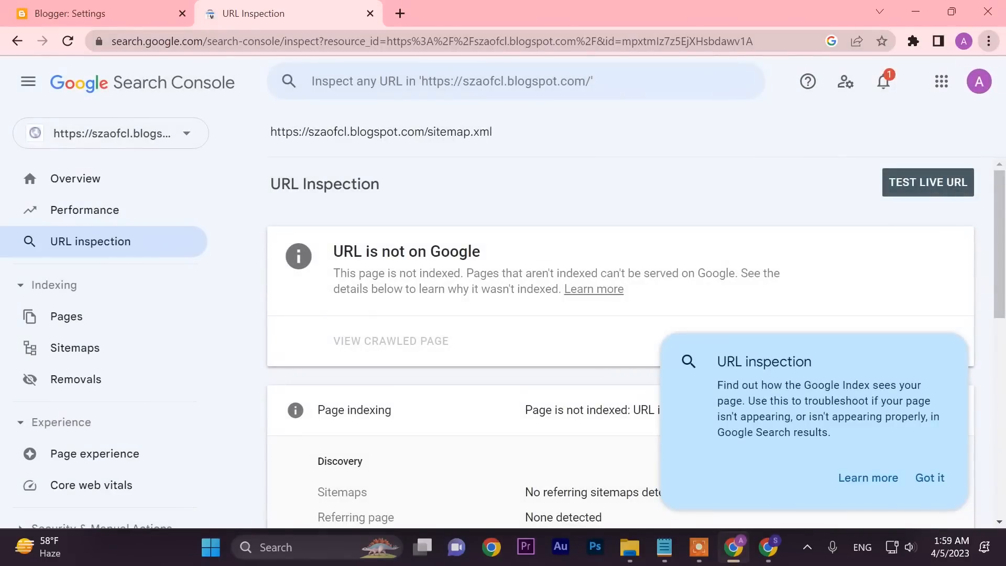
pyautogui.click(930, 477)
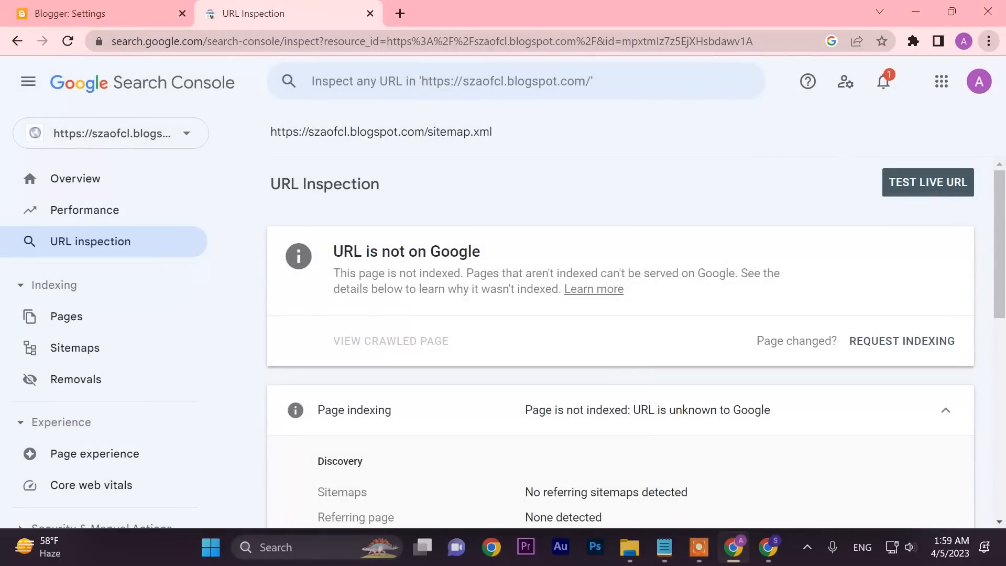
pyautogui.scroll(-3, 621, 345)
pyautogui.scroll(3, 621, 346)
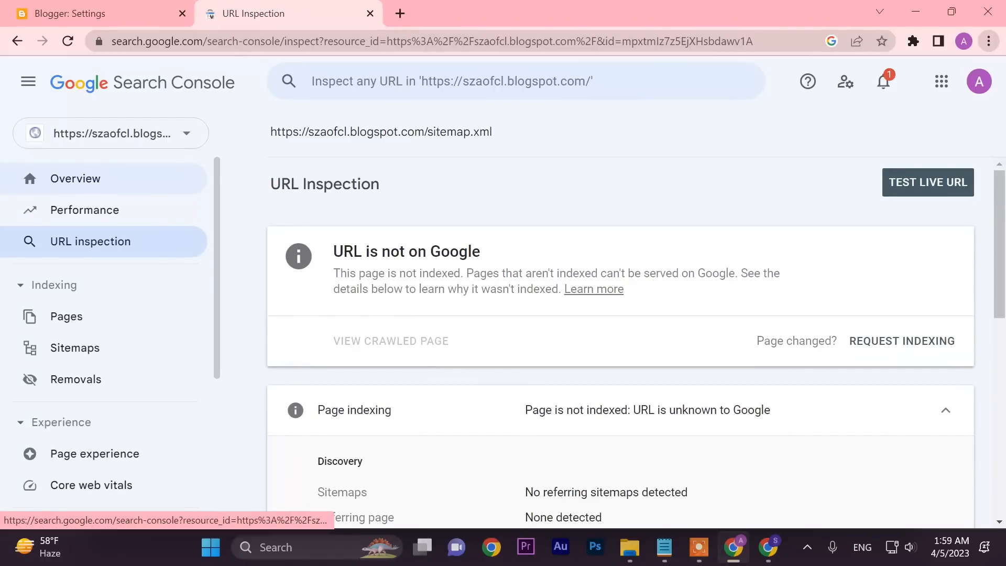
pyautogui.click(75, 179)
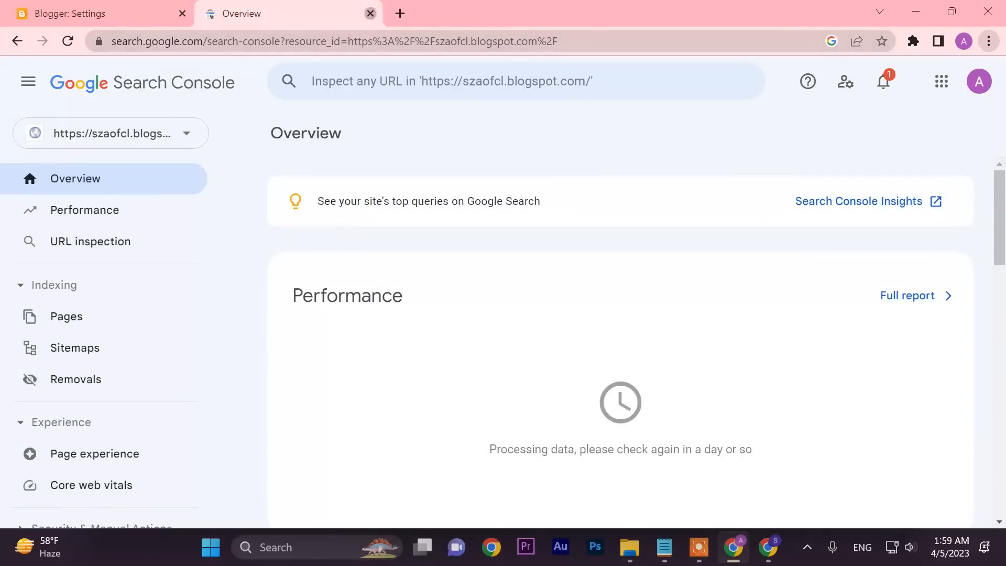
pyautogui.click(370, 14)
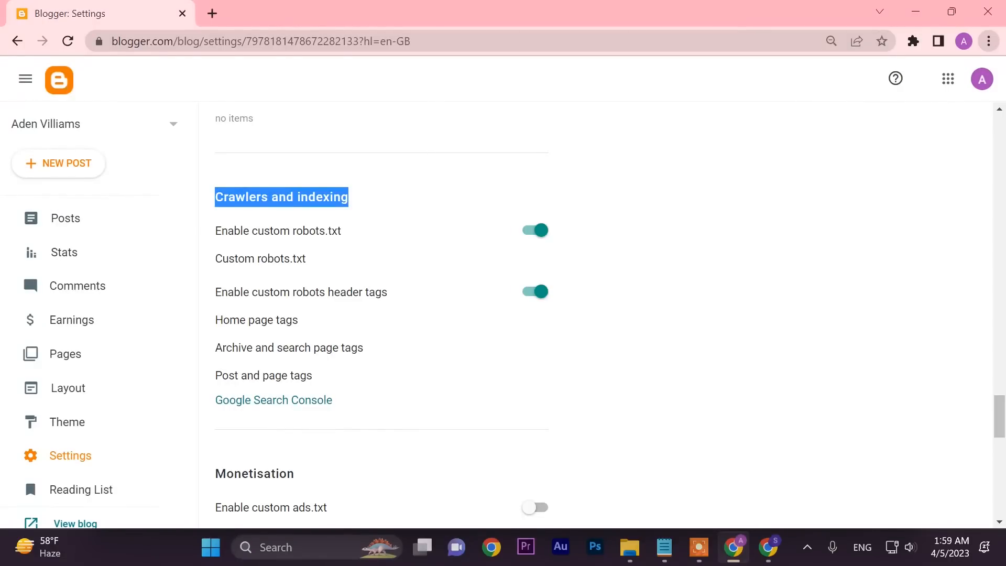
# Enable custom ads.txt under Monetisation and leave its editor empty.
pyautogui.scroll(-1, 524, 314)
pyautogui.scroll(-1, 523, 314)
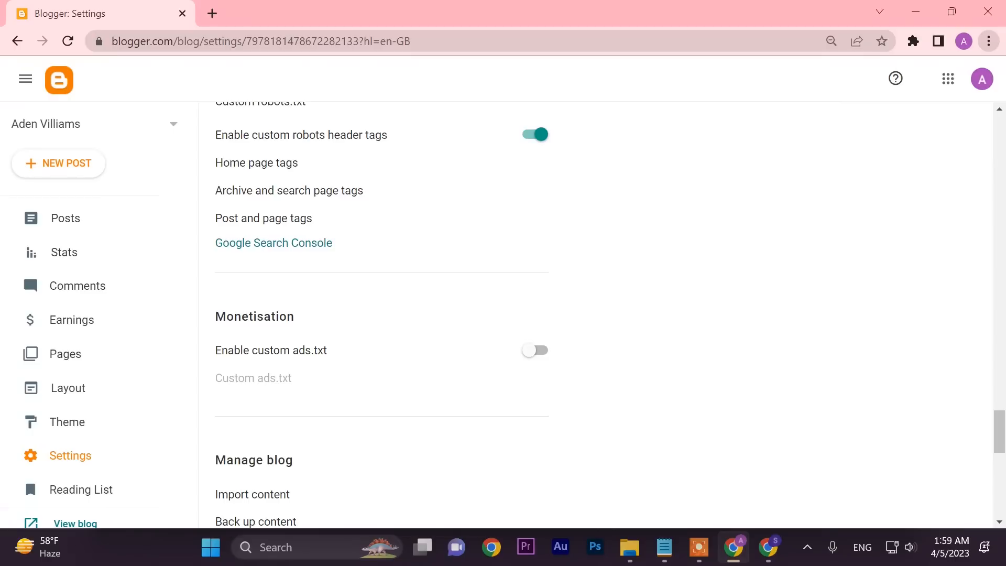
pyautogui.click(535, 351)
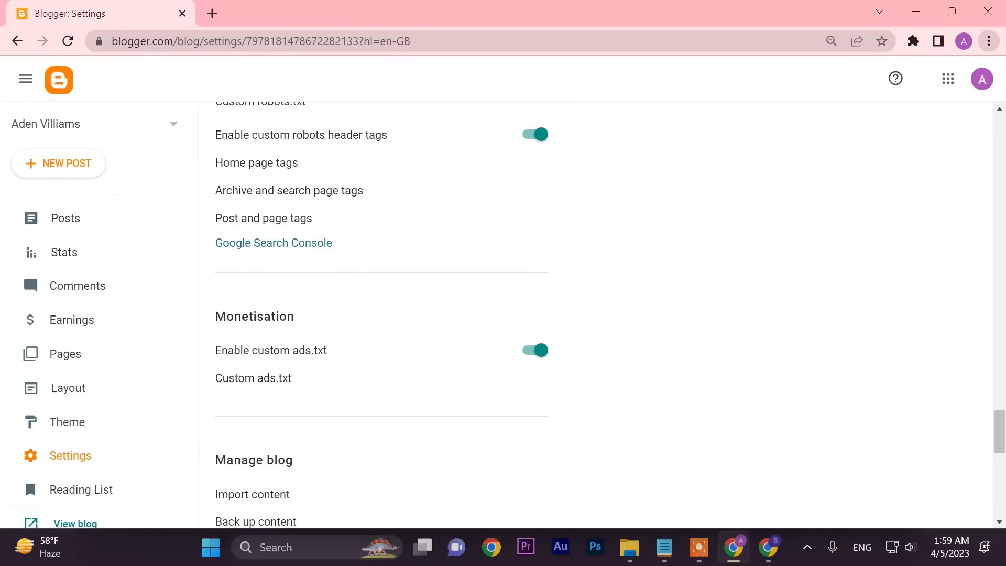
pyautogui.doubleClick(277, 378)
pyautogui.click(552, 360)
# Bring up the Notepad outline and select 'analytics' on the Indexing line.
pyautogui.click(664, 547)
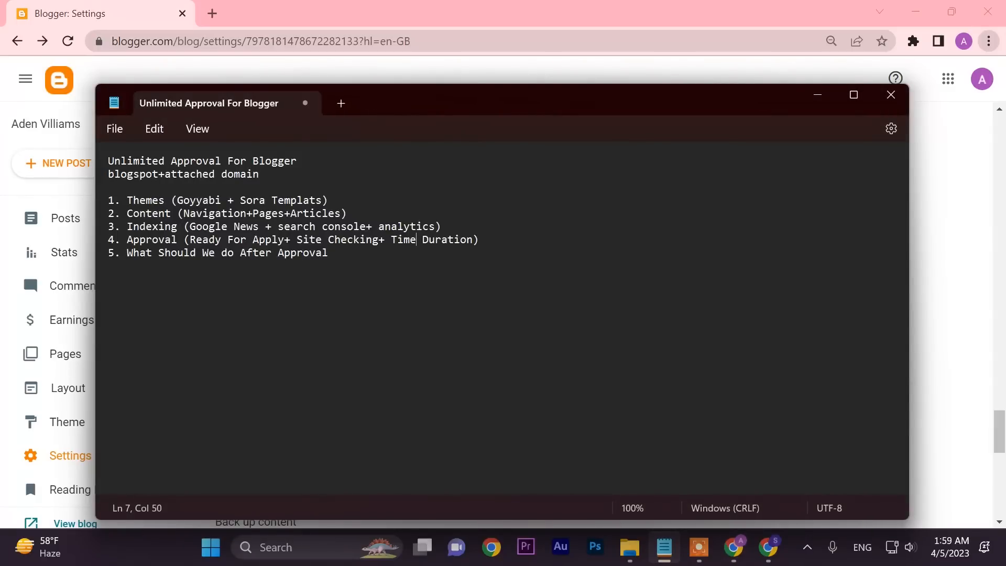
pyautogui.moveTo(378, 226)
pyautogui.mouseDown()
pyautogui.moveTo(435, 227)
pyautogui.moveTo(378, 227)
pyautogui.mouseUp()
pyautogui.doubleClick(391, 227)
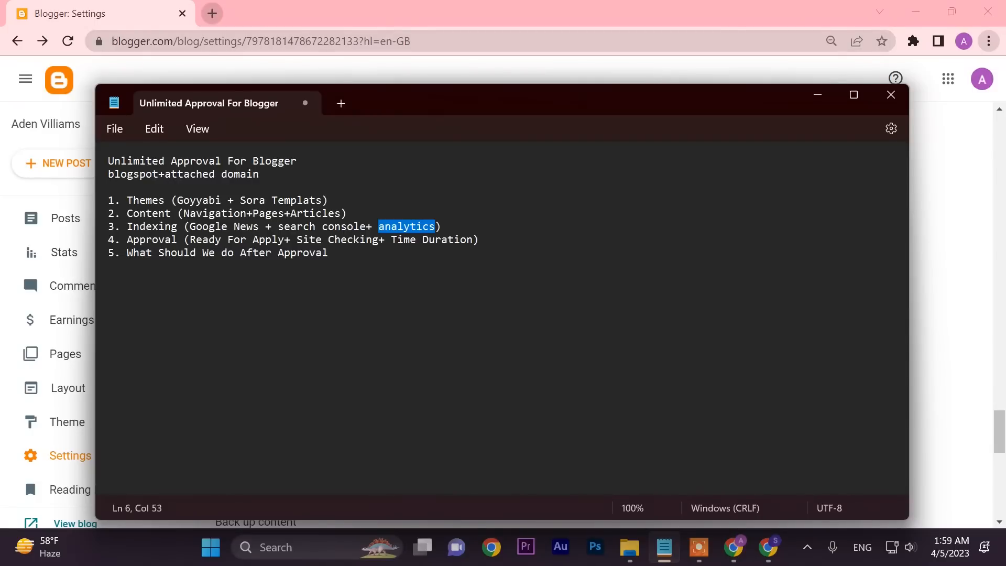
pyautogui.click(212, 13)
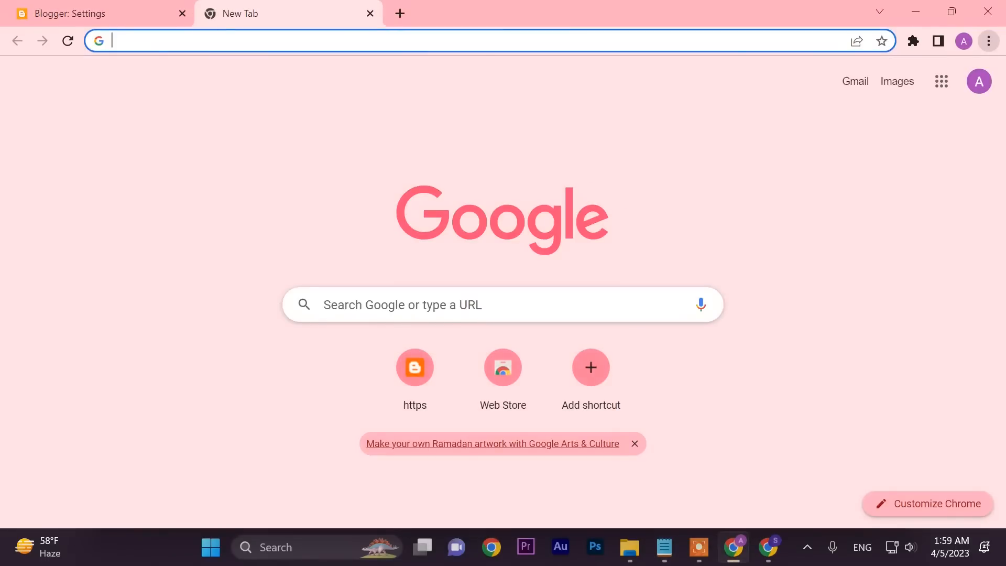
# Search for 'analytics', open the Google Analytics website, then return to Blogger settings.
pyautogui.write('ana')
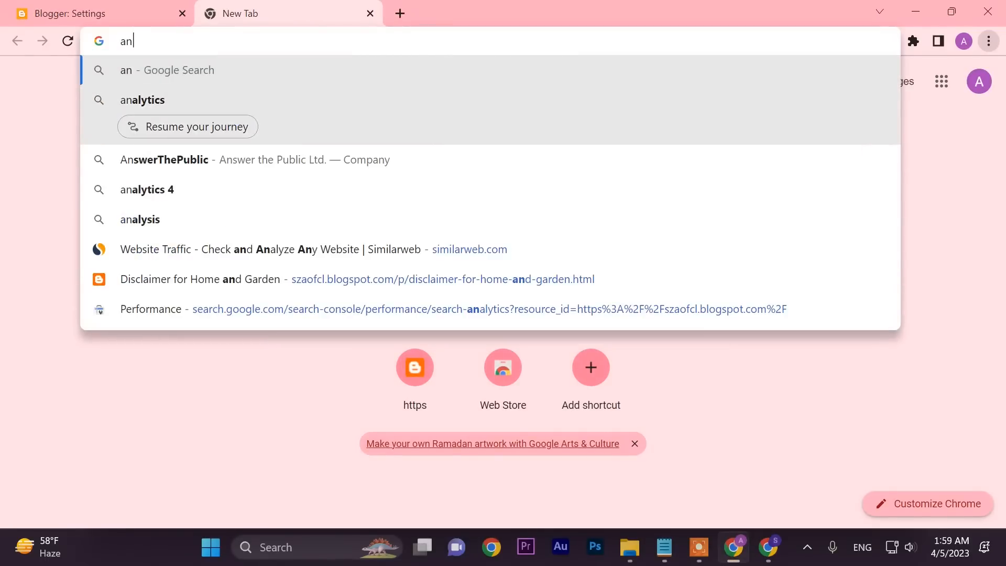
pyautogui.click(142, 100)
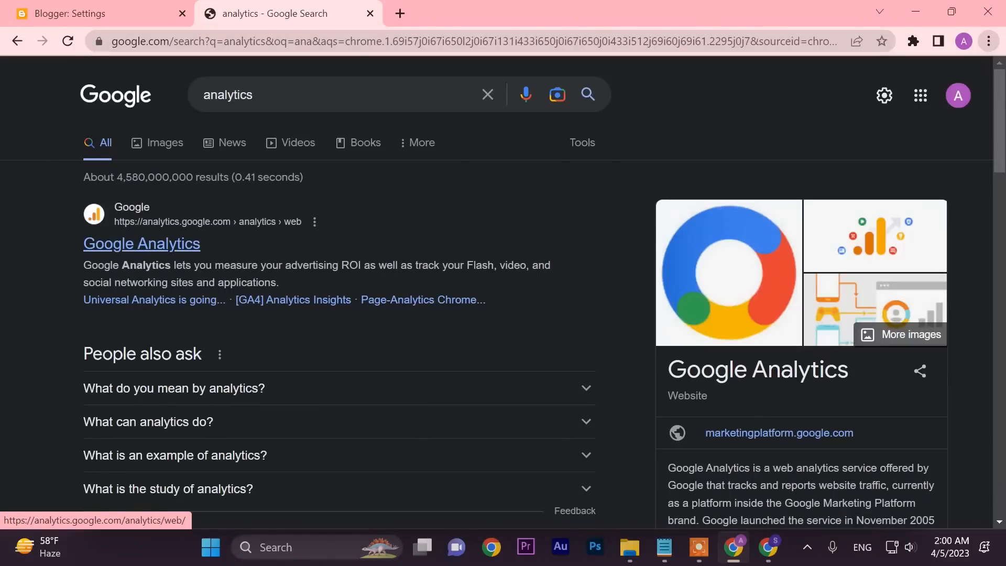
pyautogui.click(142, 243)
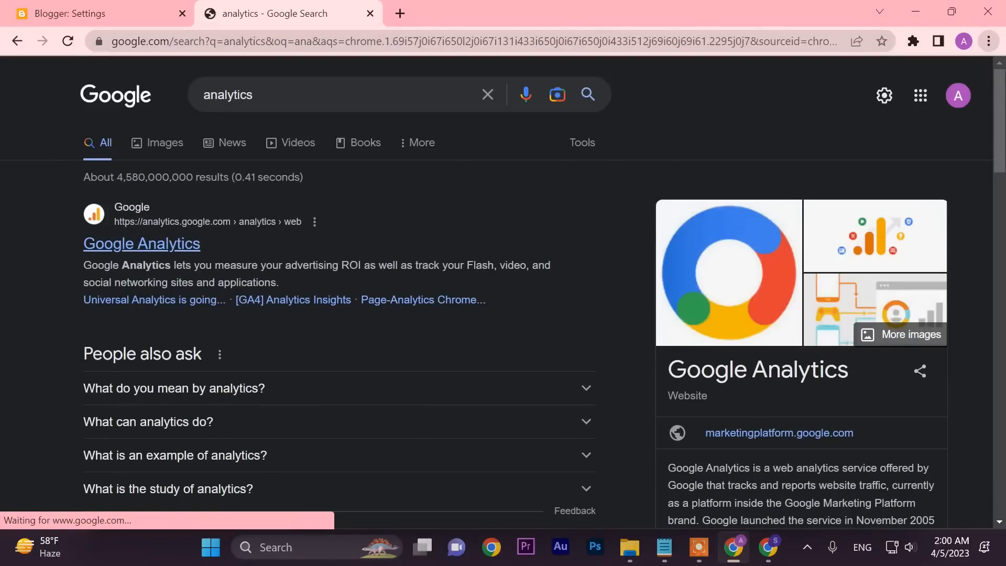
pyautogui.rightClick(186, 242)
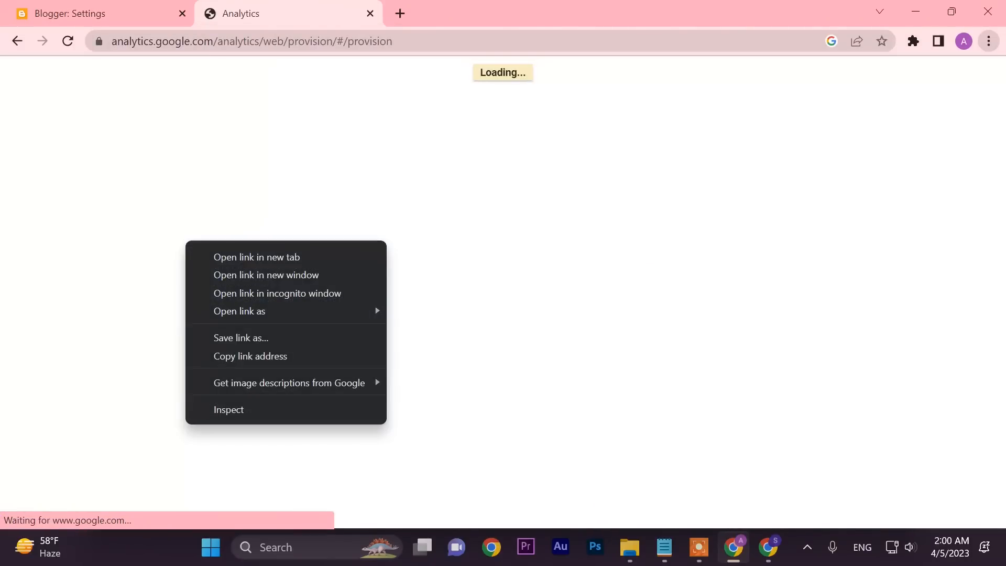
pyautogui.click(95, 14)
pyautogui.scroll(-8, 592, 314)
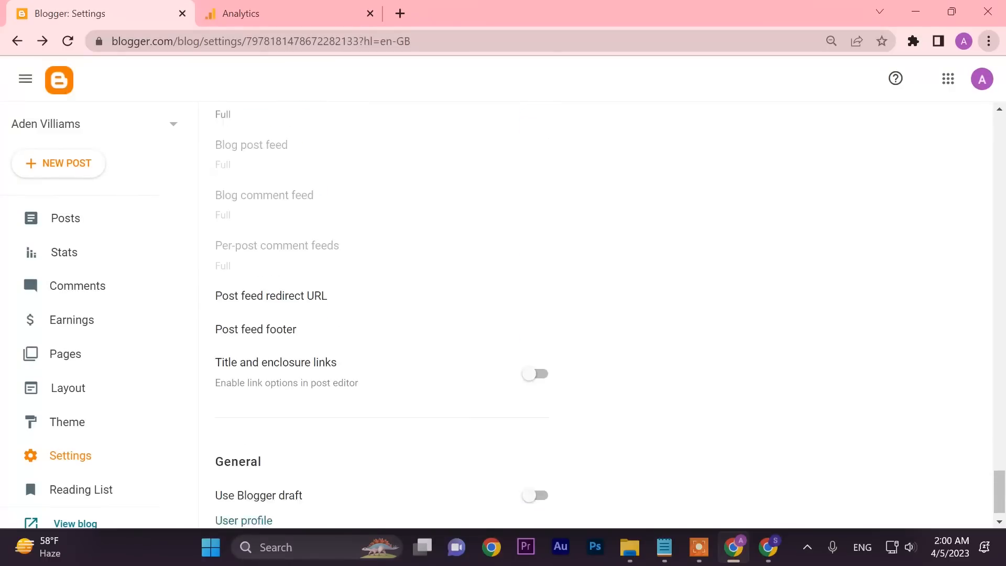
pyautogui.scroll(-1, 592, 314)
pyautogui.scroll(11, 592, 314)
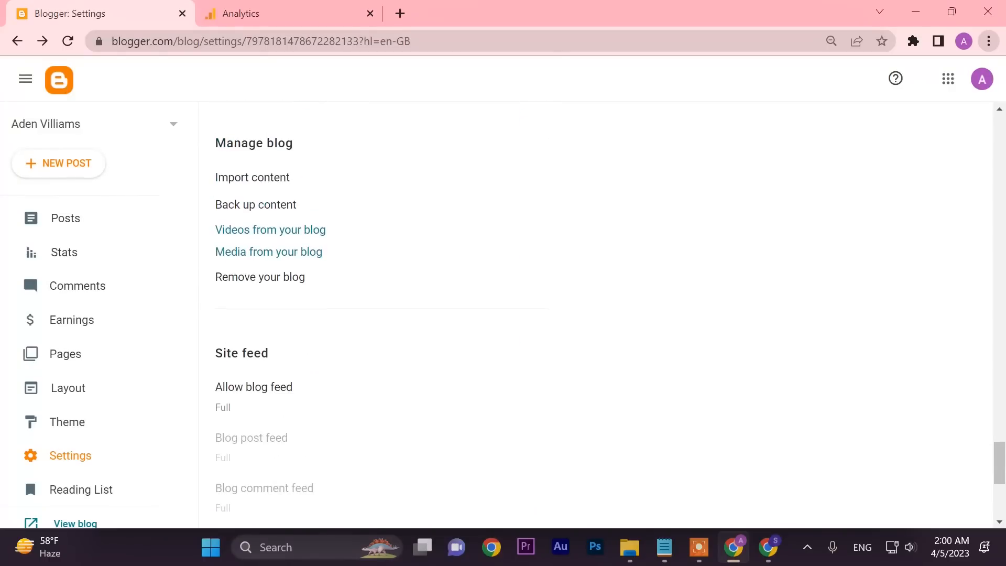
pyautogui.scroll(1, 592, 314)
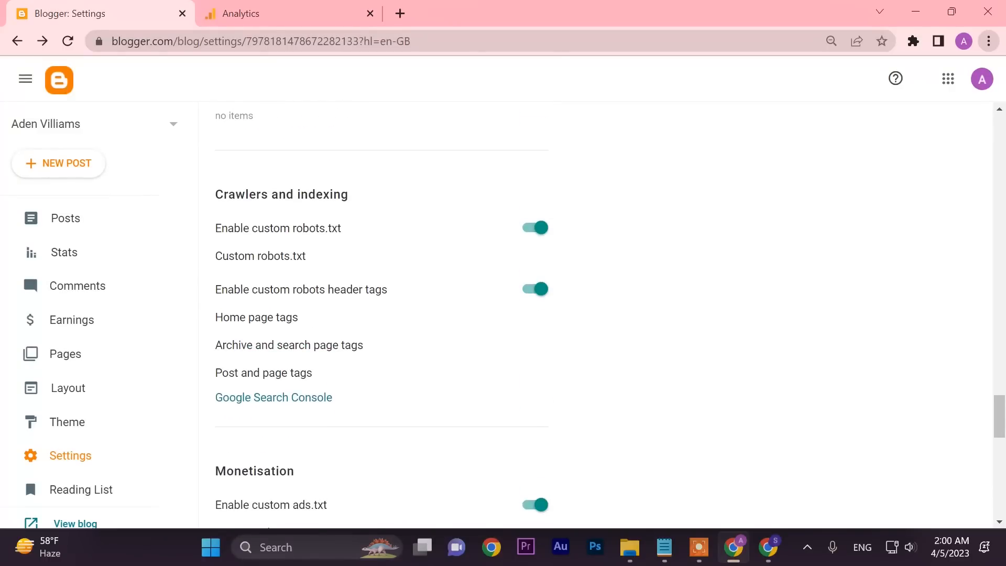
pyautogui.scroll(7, 592, 315)
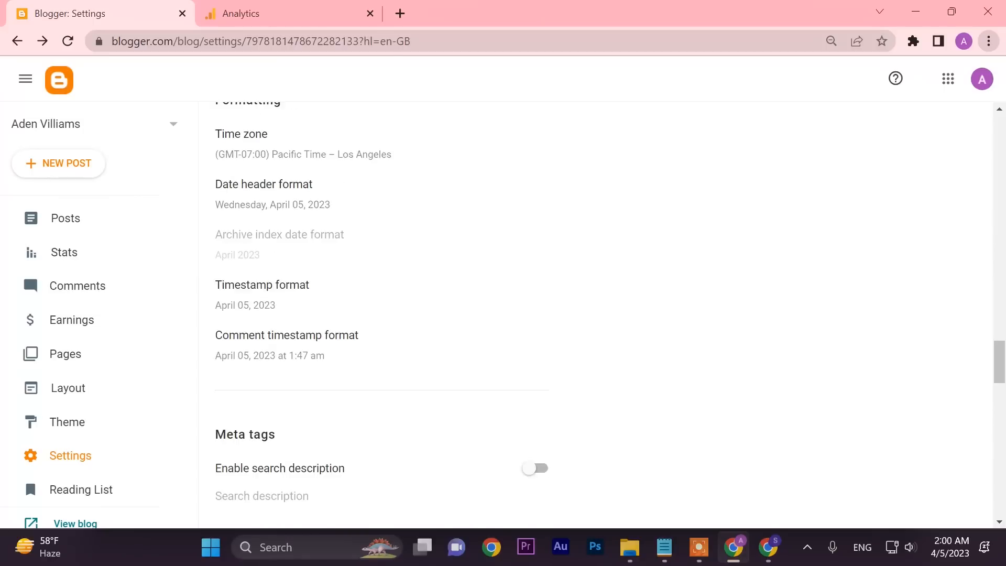
pyautogui.scroll(1, 592, 314)
pyautogui.scroll(7, 592, 314)
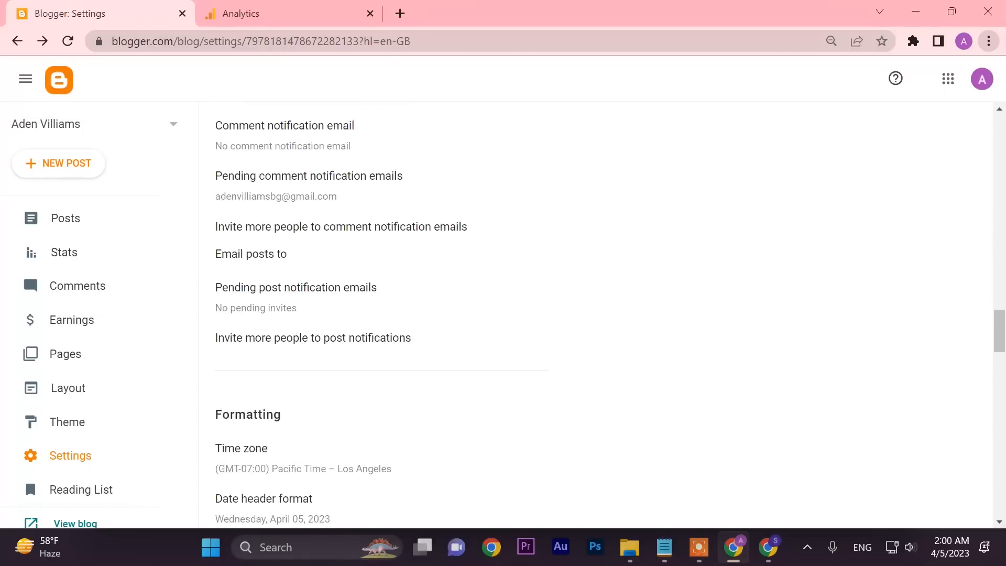
pyautogui.scroll(8, 592, 314)
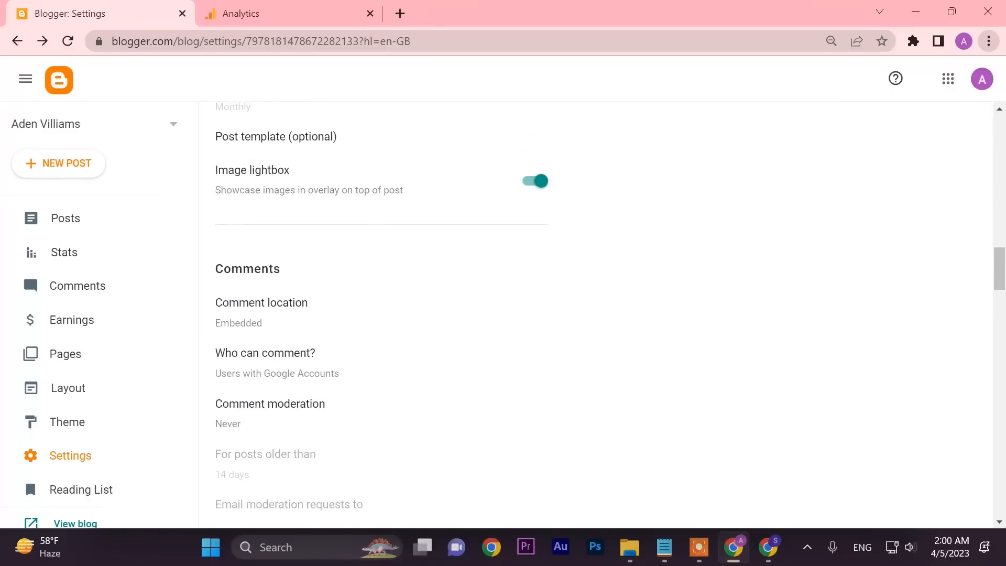
pyautogui.scroll(15, 524, 314)
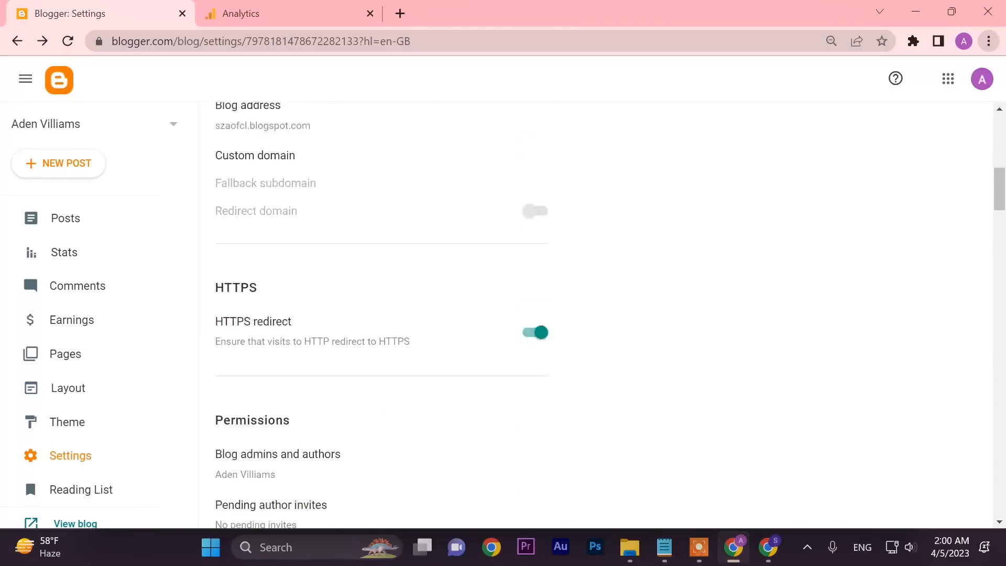
pyautogui.scroll(-3, 524, 315)
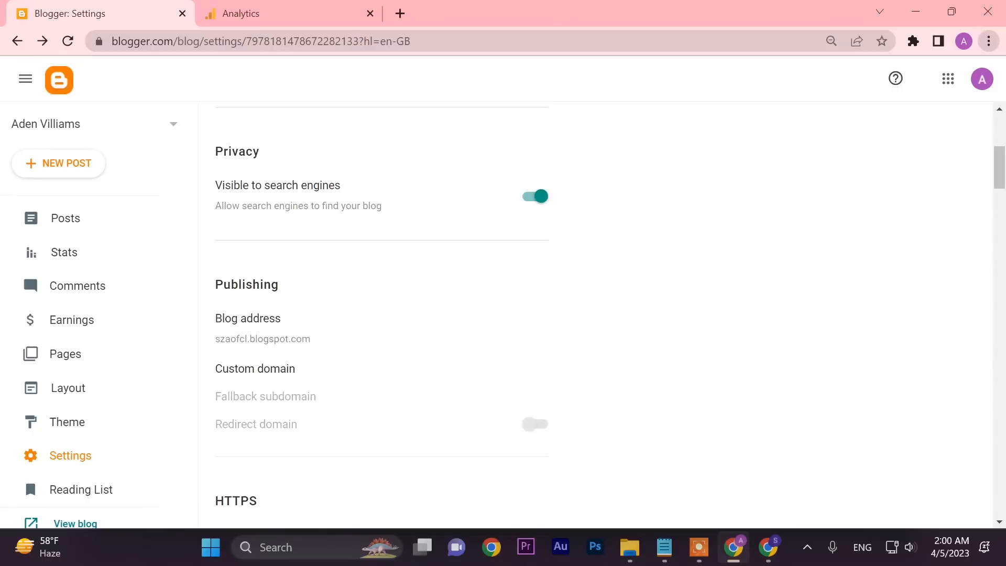
pyautogui.scroll(6, 383, 315)
pyautogui.scroll(-20, 382, 314)
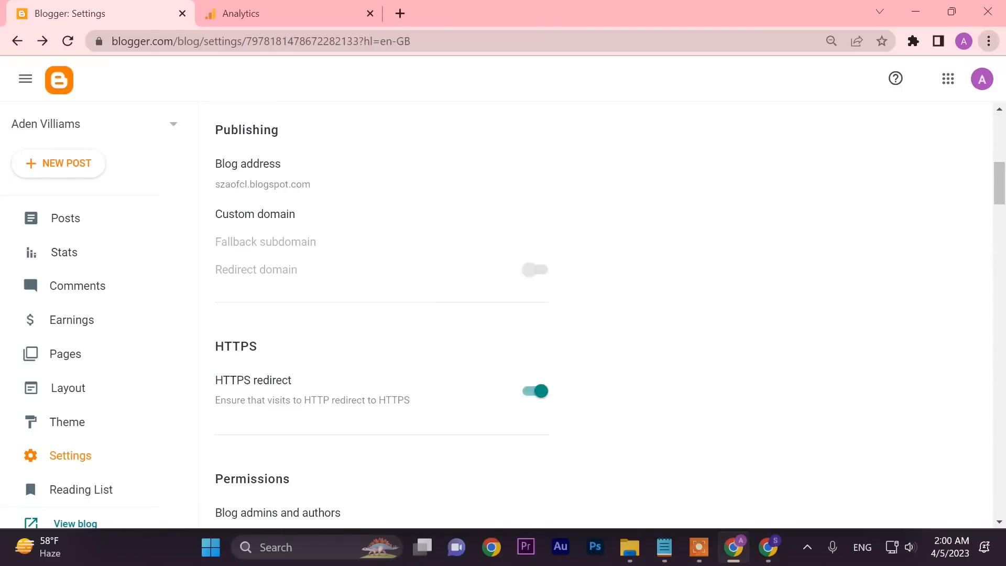
pyautogui.scroll(-13, 382, 315)
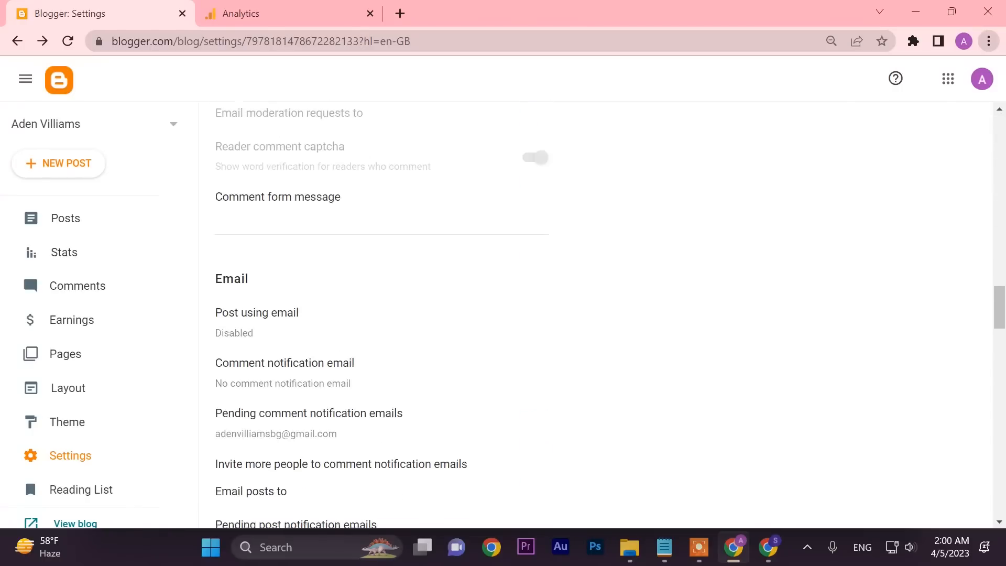
pyautogui.scroll(-8, 382, 314)
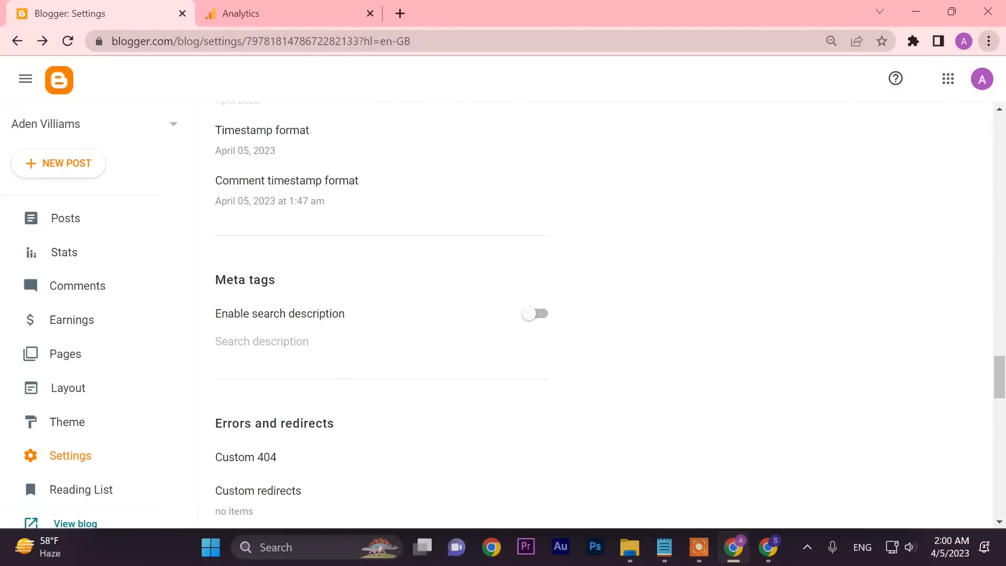
pyautogui.scroll(-2, 382, 315)
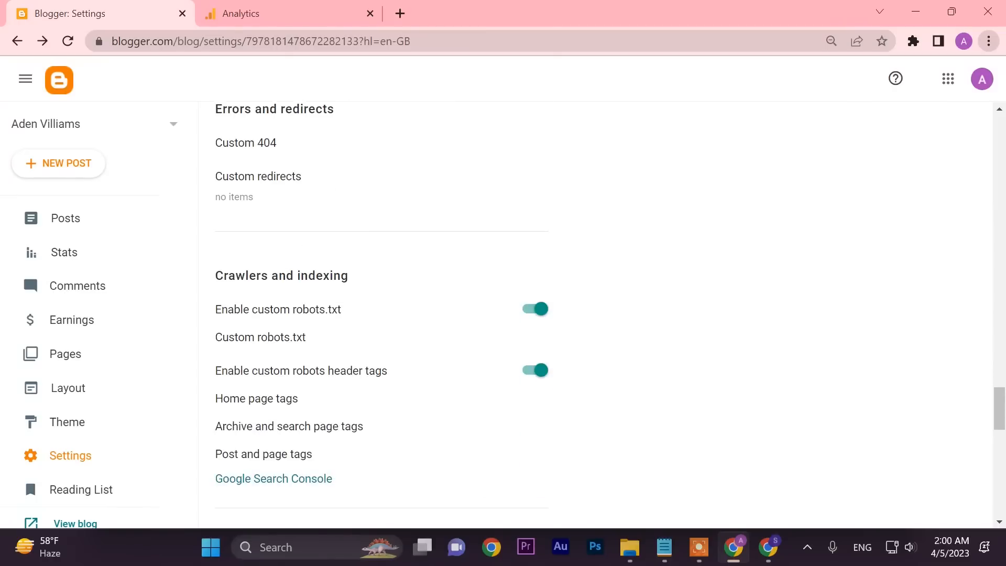
pyautogui.scroll(-6, 382, 314)
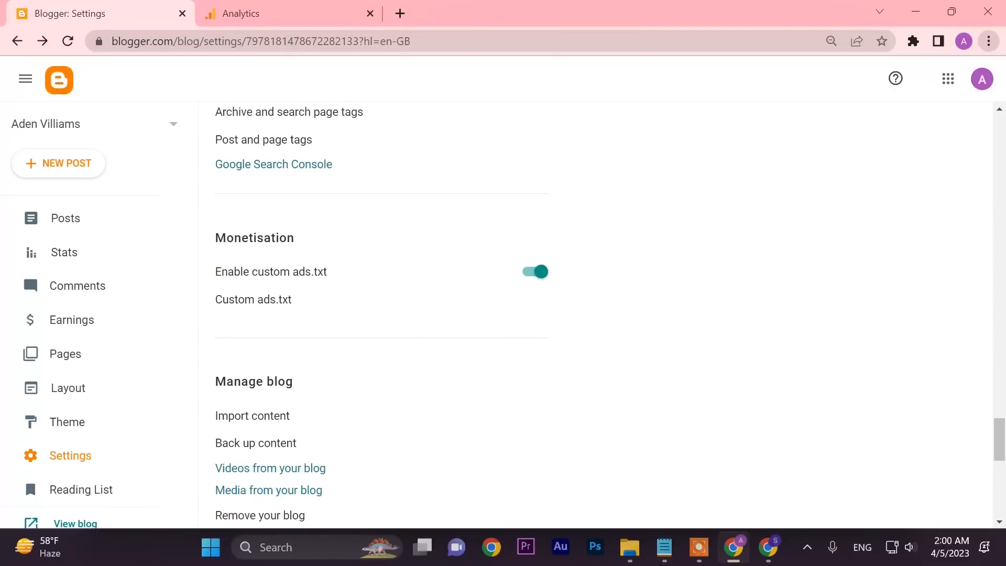
pyautogui.scroll(-9, 383, 315)
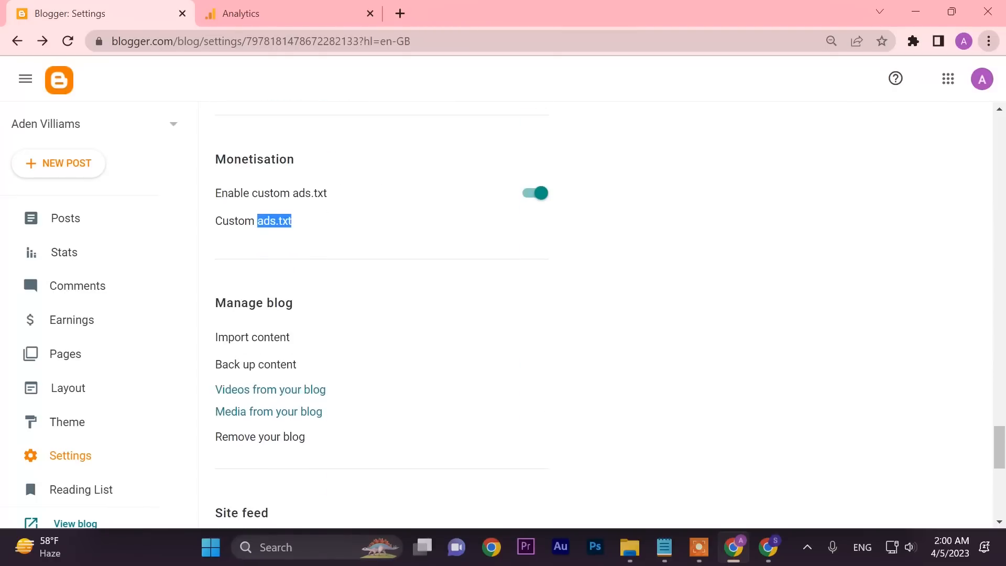
pyautogui.scroll(-2, 383, 315)
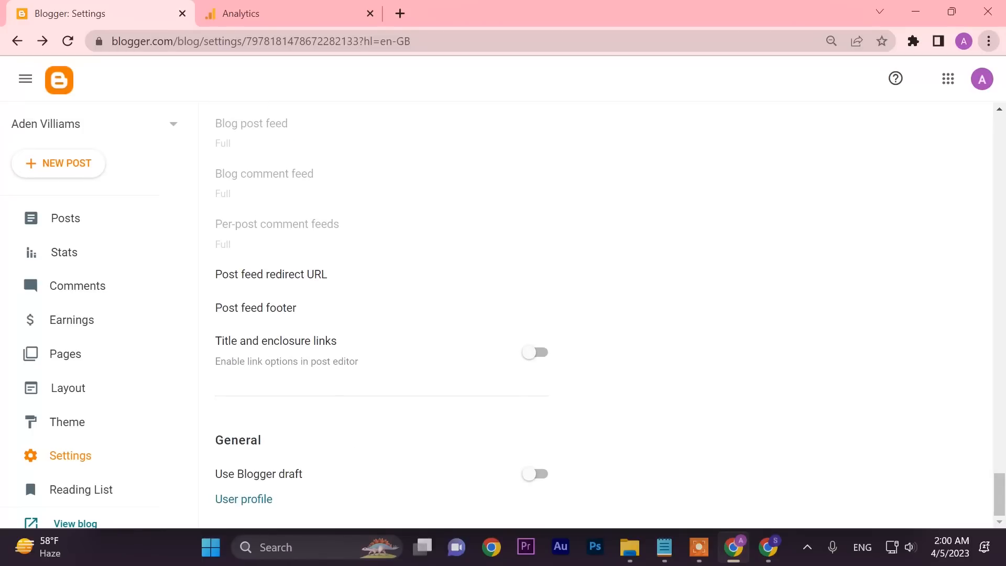
pyautogui.scroll(5, 382, 315)
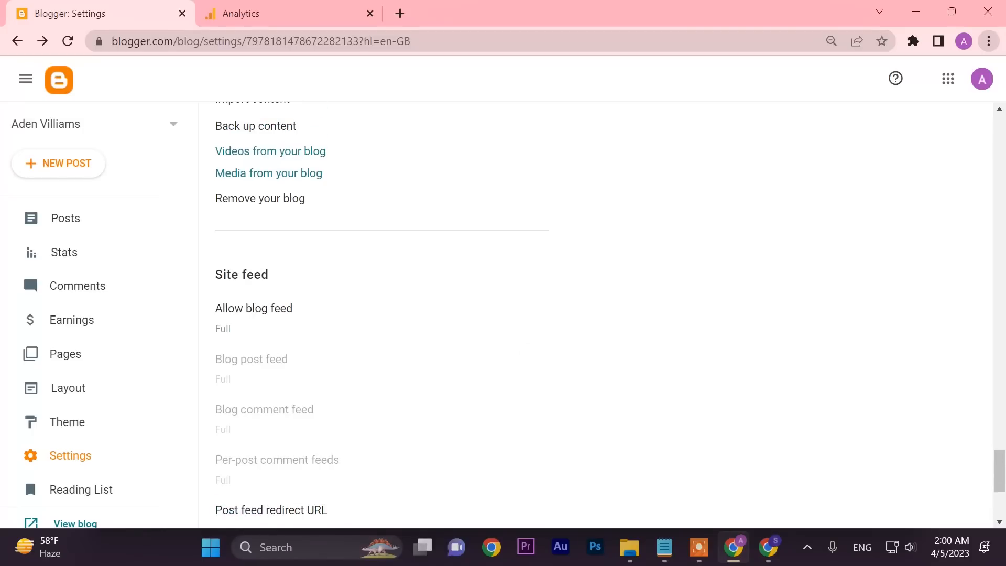
pyautogui.scroll(7, 382, 314)
pyautogui.scroll(-3, 383, 314)
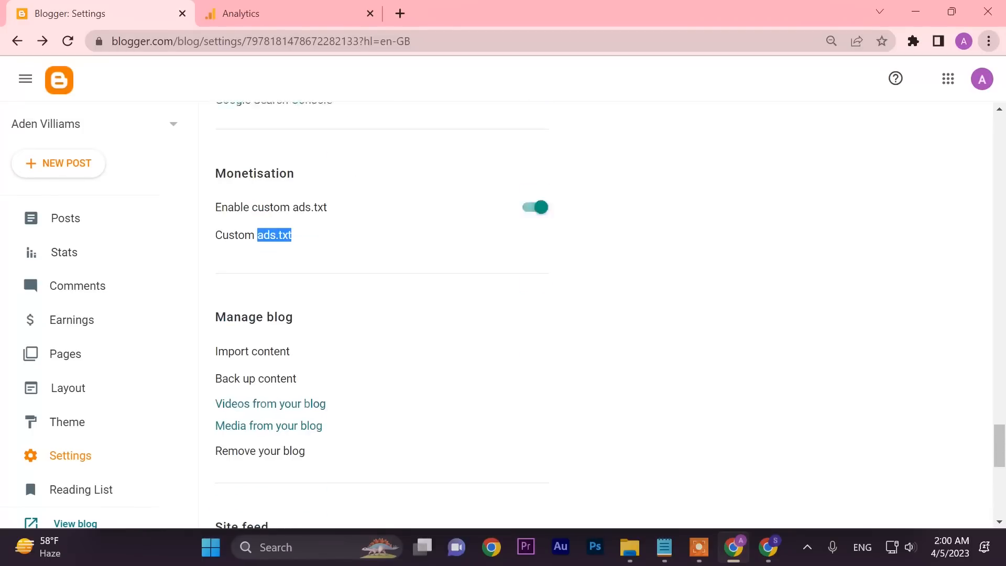
pyautogui.scroll(5, 382, 314)
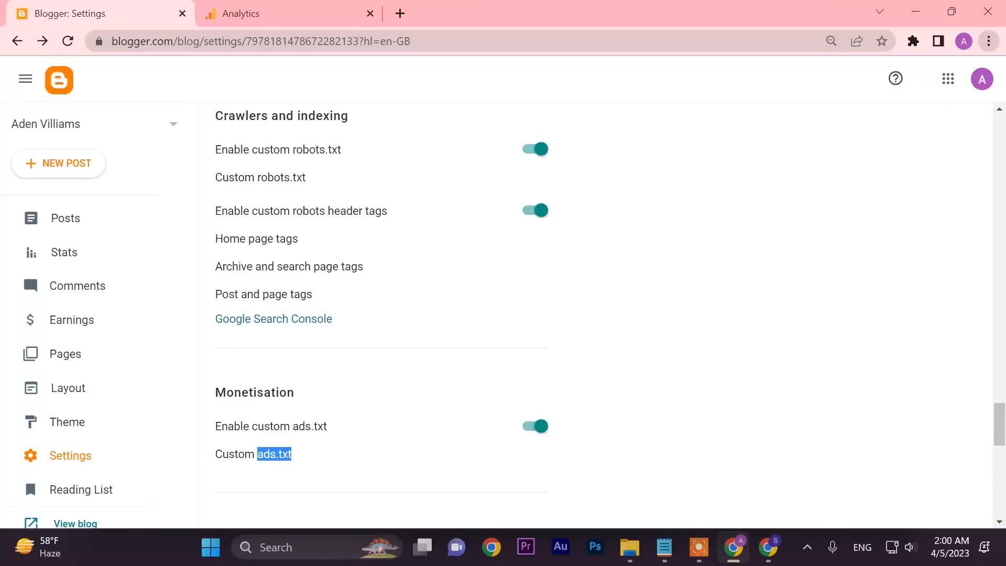
pyautogui.scroll(-2, 383, 315)
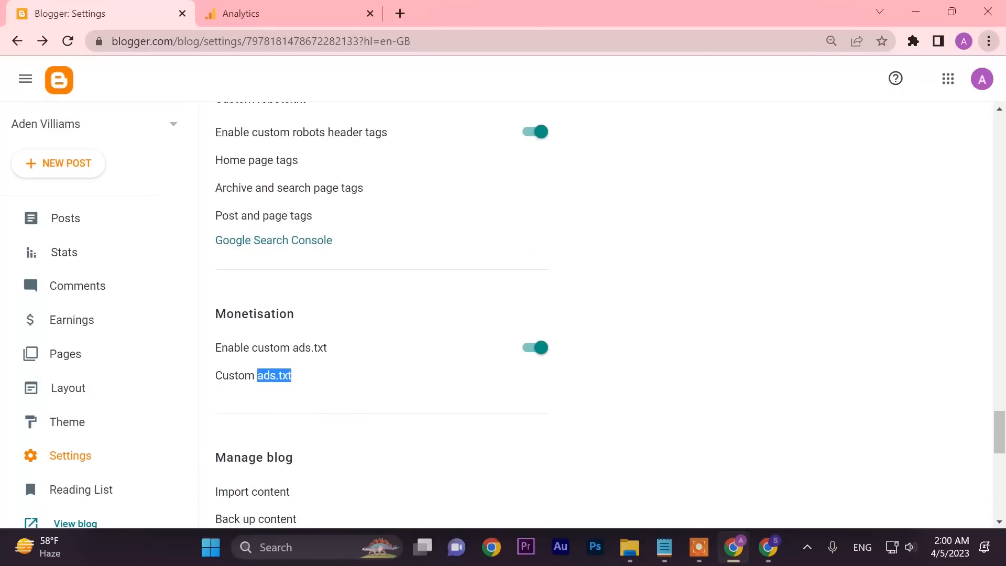
pyautogui.scroll(8, 382, 315)
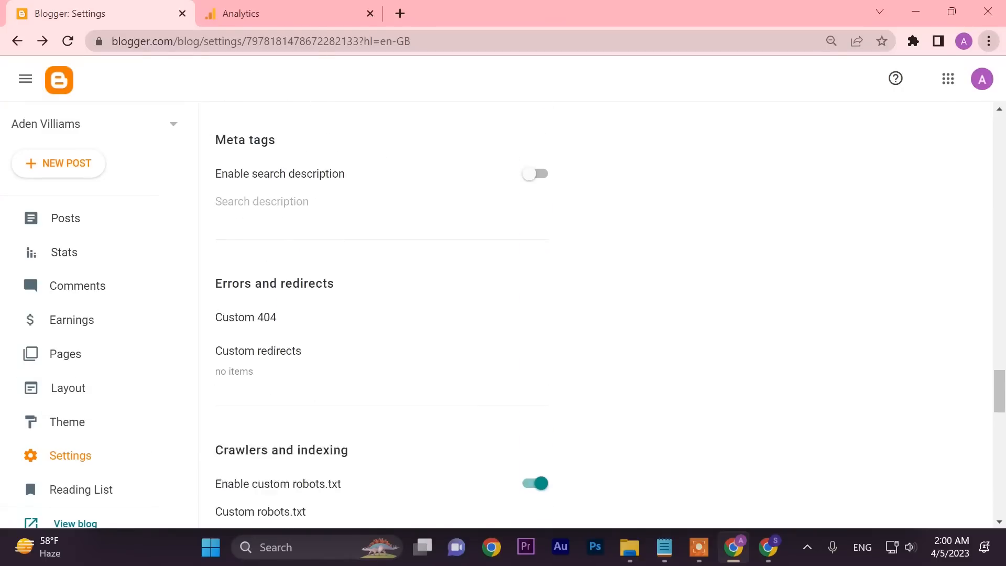
pyautogui.scroll(4, 382, 314)
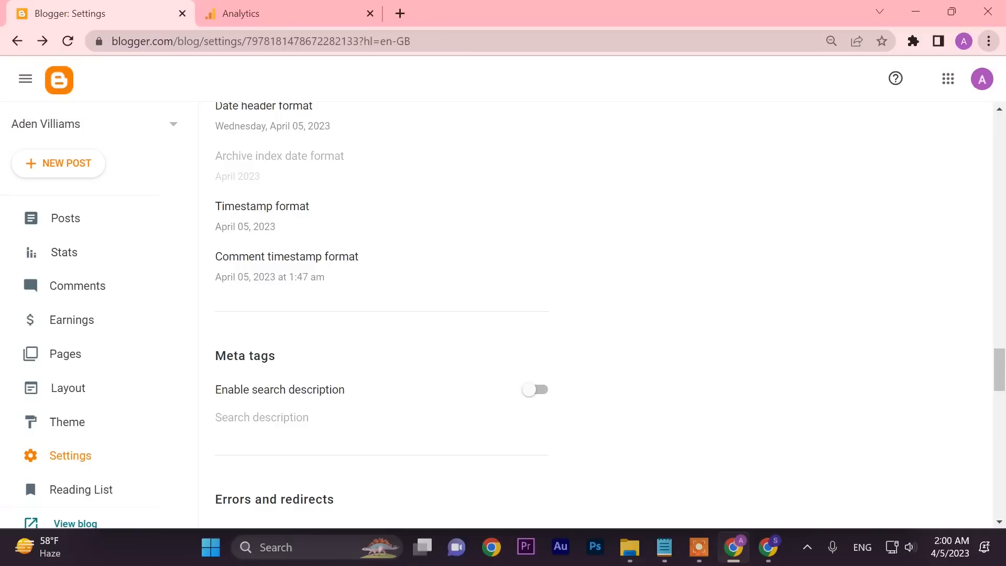
pyautogui.scroll(3, 382, 315)
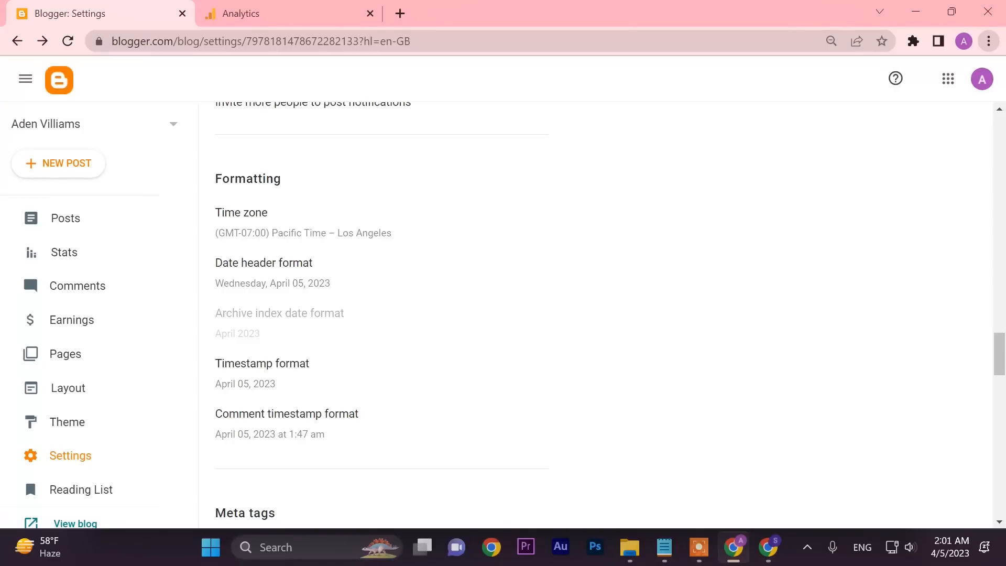
# Open Blogger's Google Analytics Measurement ID setting, then begin a new Analytics account.
pyautogui.scroll(20, 602, 314)
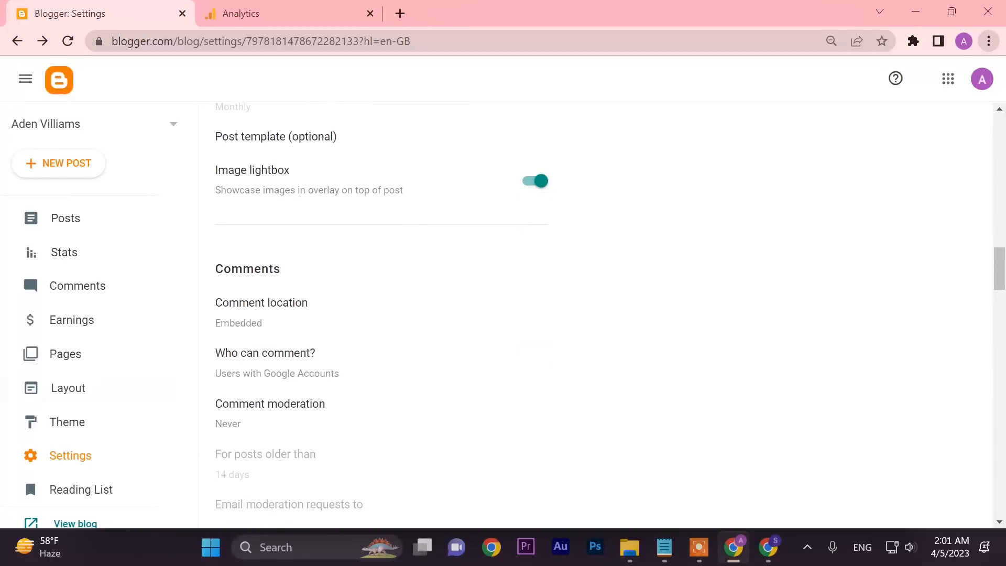
pyautogui.scroll(20, 603, 315)
pyautogui.scroll(2, 603, 314)
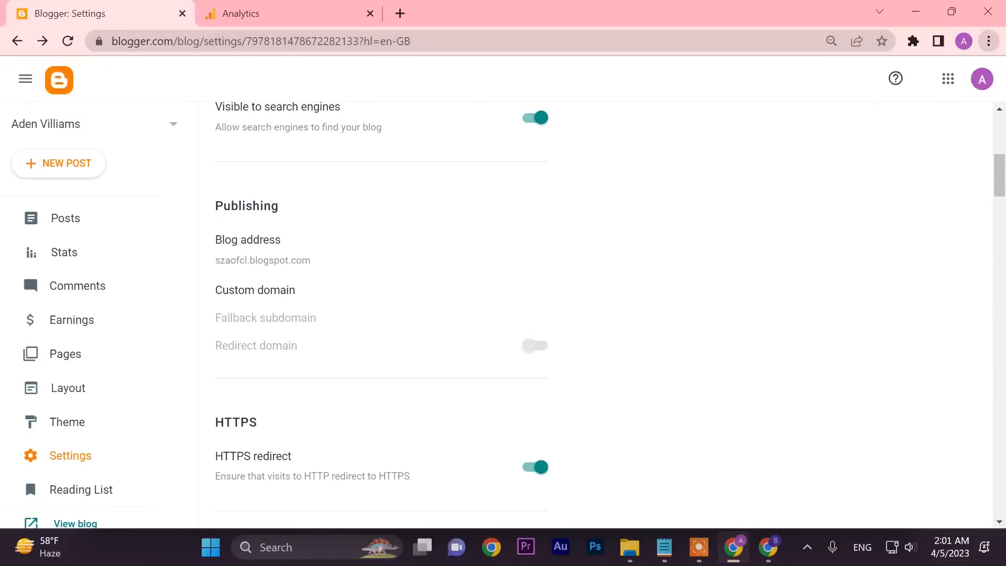
pyautogui.scroll(5, 603, 314)
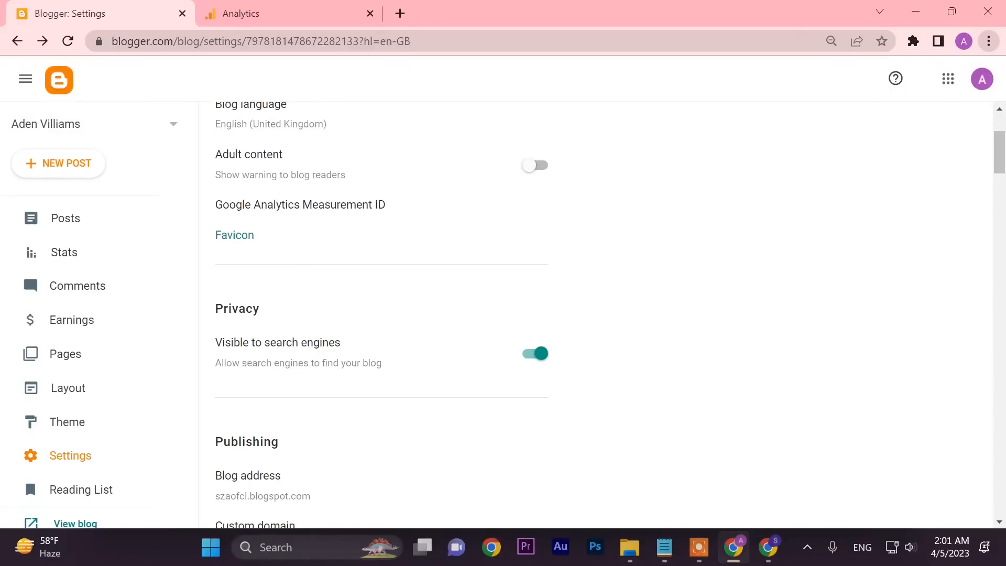
pyautogui.scroll(2, 602, 314)
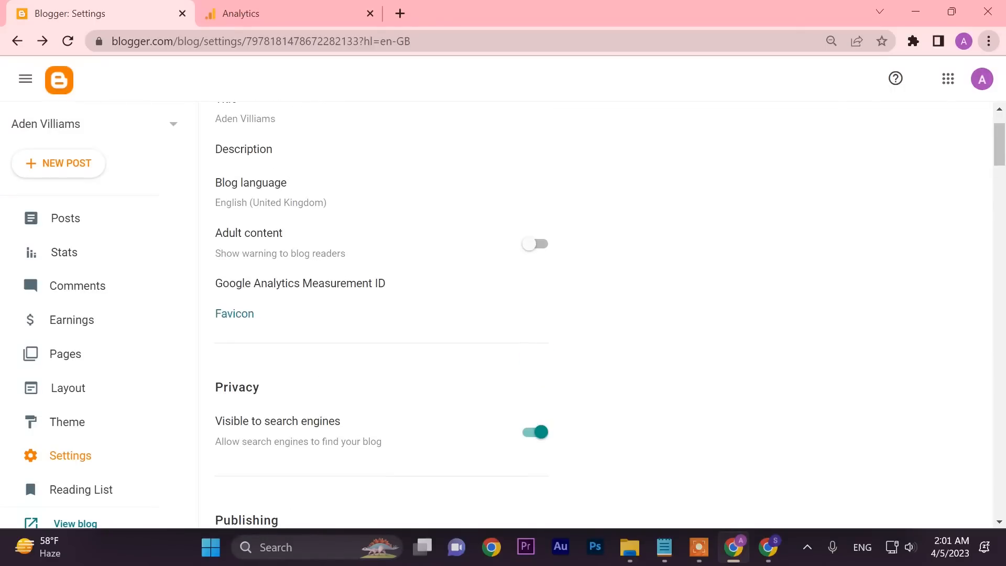
pyautogui.moveTo(215, 283); pyautogui.dragTo(387, 283)
pyautogui.moveTo(1000, 145); pyautogui.dragTo(999, 169)
pyautogui.scroll(6, 294, 353)
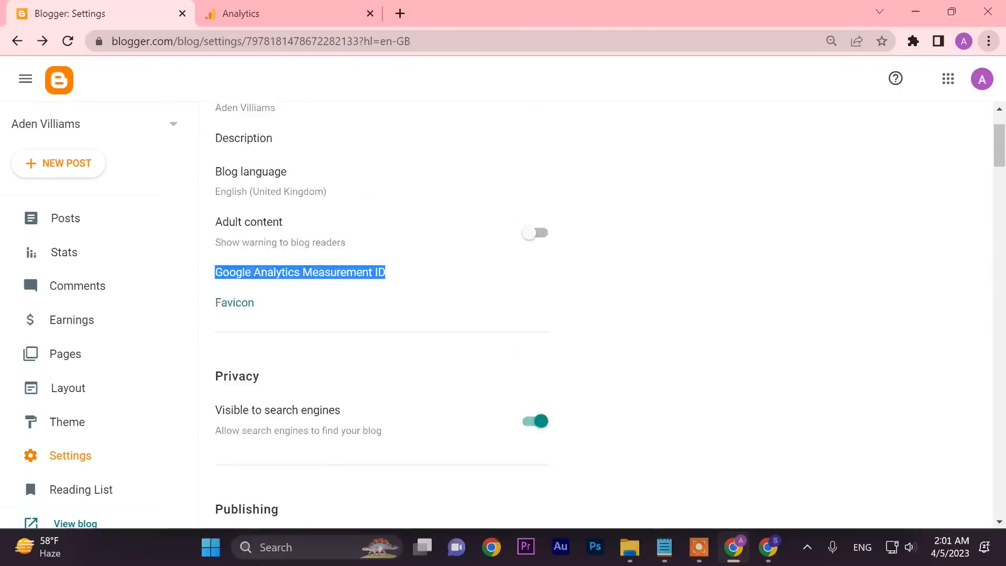
pyautogui.click(293, 353)
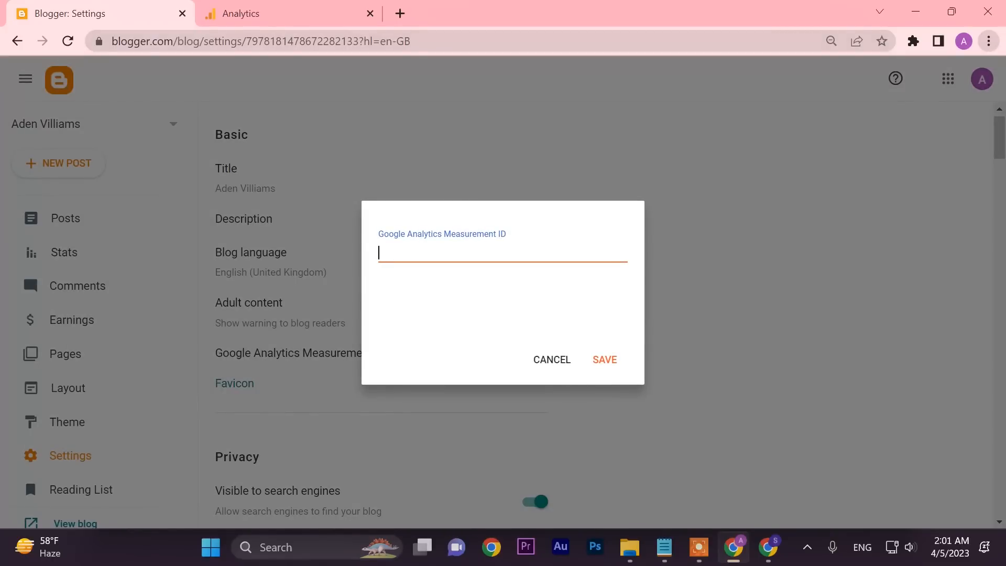
pyautogui.hotkey('ctrl', 'Tab')
pyautogui.click(496, 296)
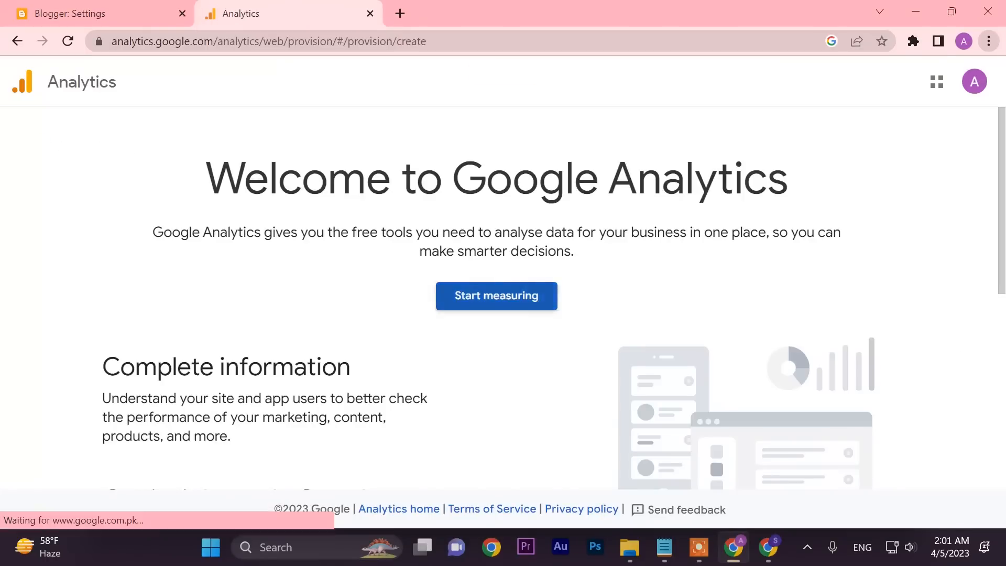
# Name the Analytics account 'Home and Garden' with data sharing to Google products enabled.
pyautogui.click(257, 282)
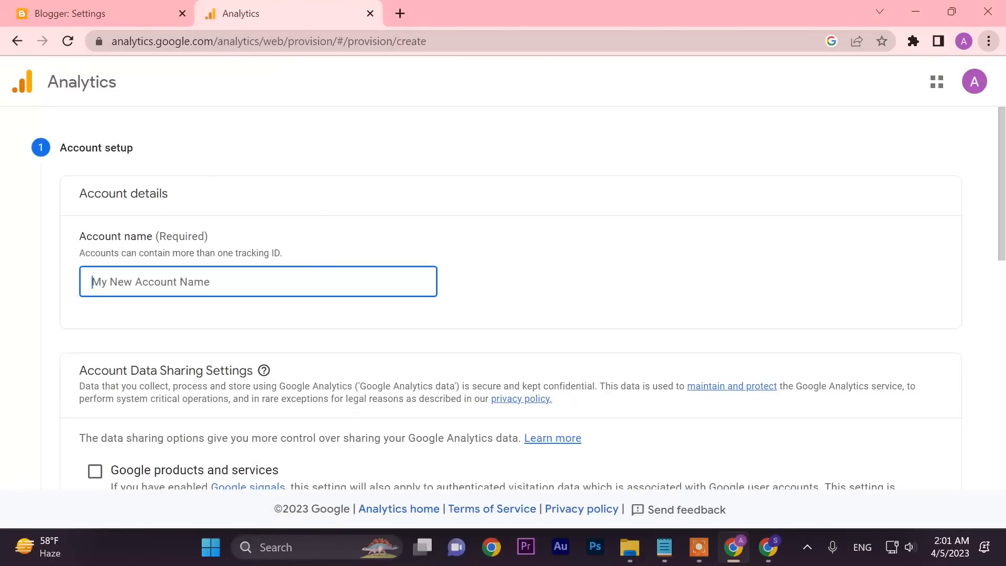
pyautogui.write('Home and ')
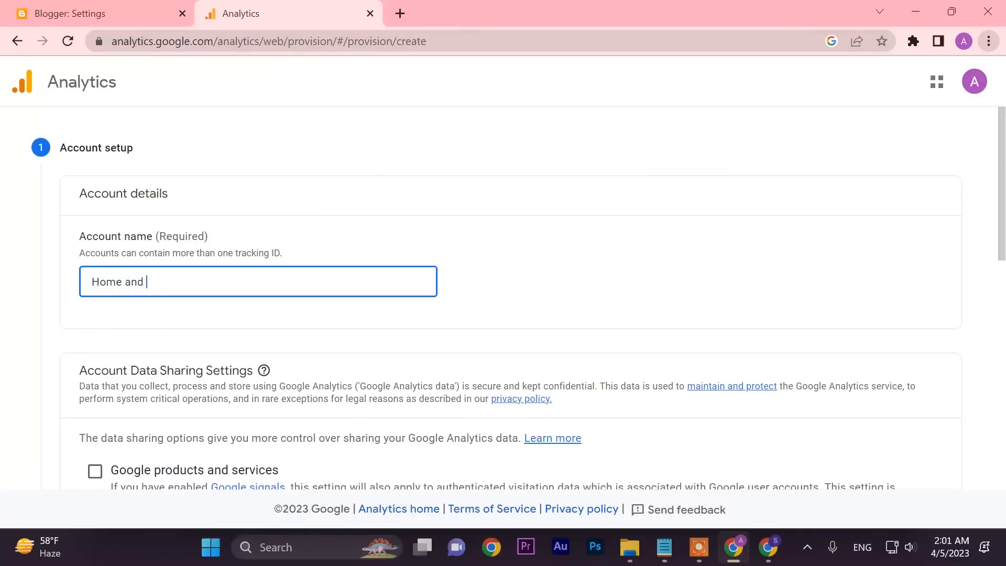
pyautogui.write('Garden')
pyautogui.scroll(-4, 511, 298)
pyautogui.click(95, 158)
pyautogui.scroll(4, 95, 158)
pyautogui.scroll(-10, 503, 315)
pyautogui.click(90, 346)
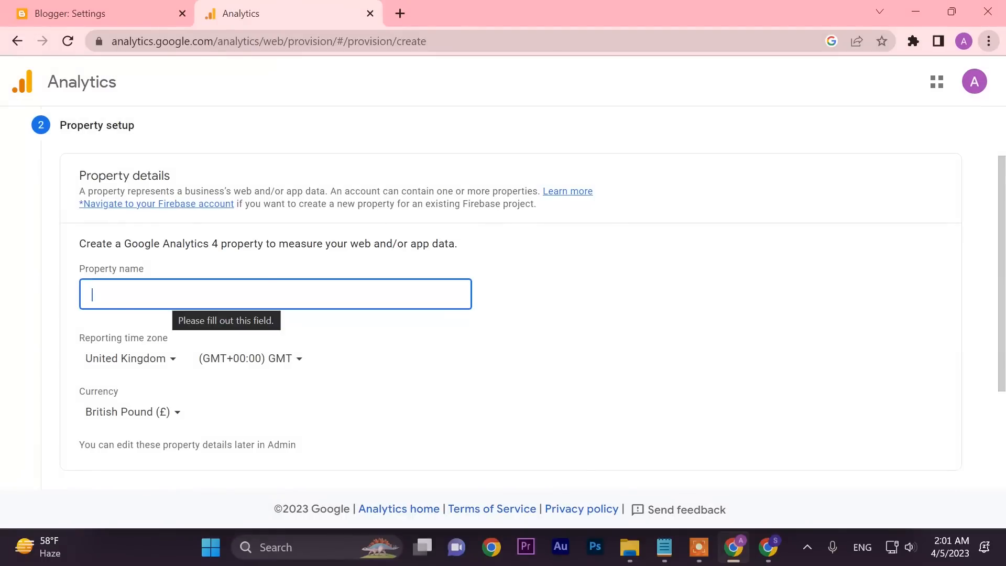
# Name the property 'home and garden', correcting the typos.
pyautogui.write('hg')
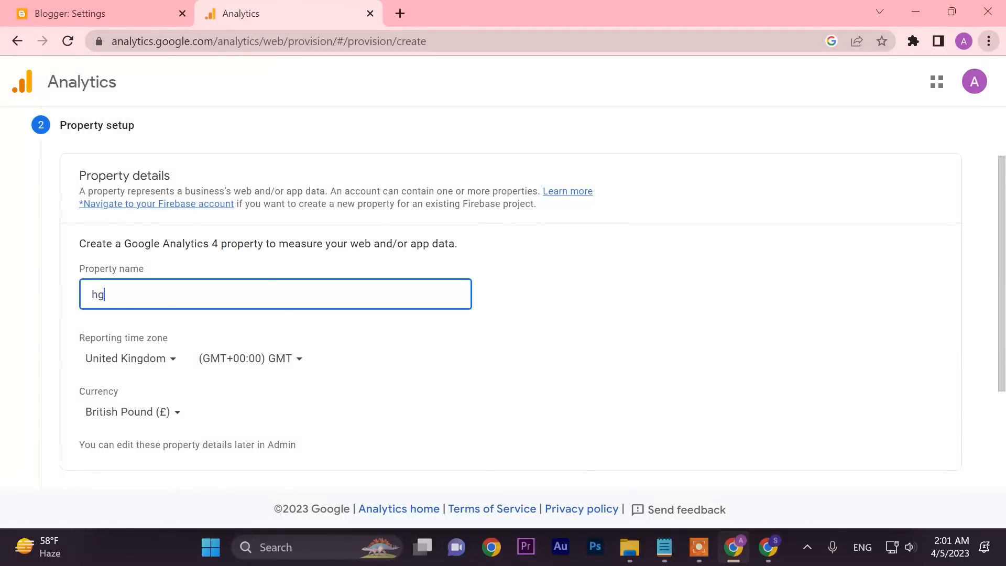
pyautogui.scroll(-1, 518, 318)
pyautogui.click(105, 215)
pyautogui.press('BackSpace')
pyautogui.write('om')
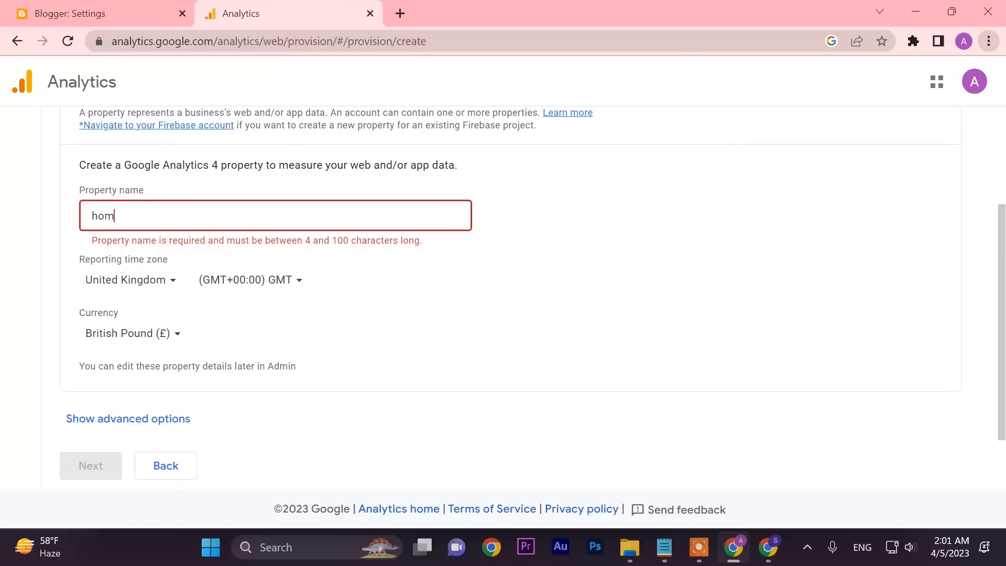
pyautogui.write('ea')
pyautogui.press('BackSpace')
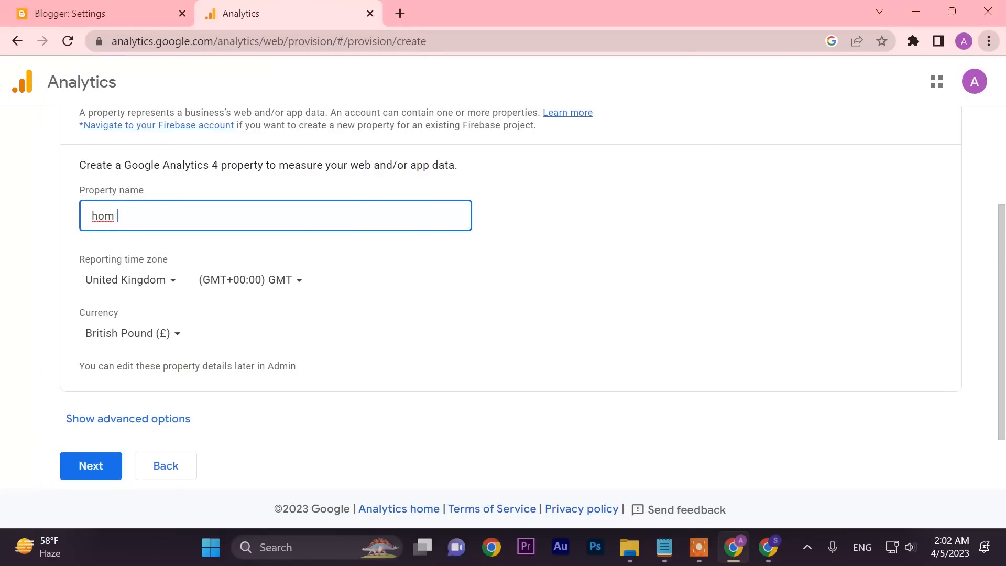
pyautogui.press('BackSpace')
pyautogui.write('e and gh')
pyautogui.press('BackSpace')
pyautogui.write('arden')
pyautogui.write('n')
# Set the property currency to British Pound (£) and continue to About your business.
pyautogui.scroll(-1, 503, 293)
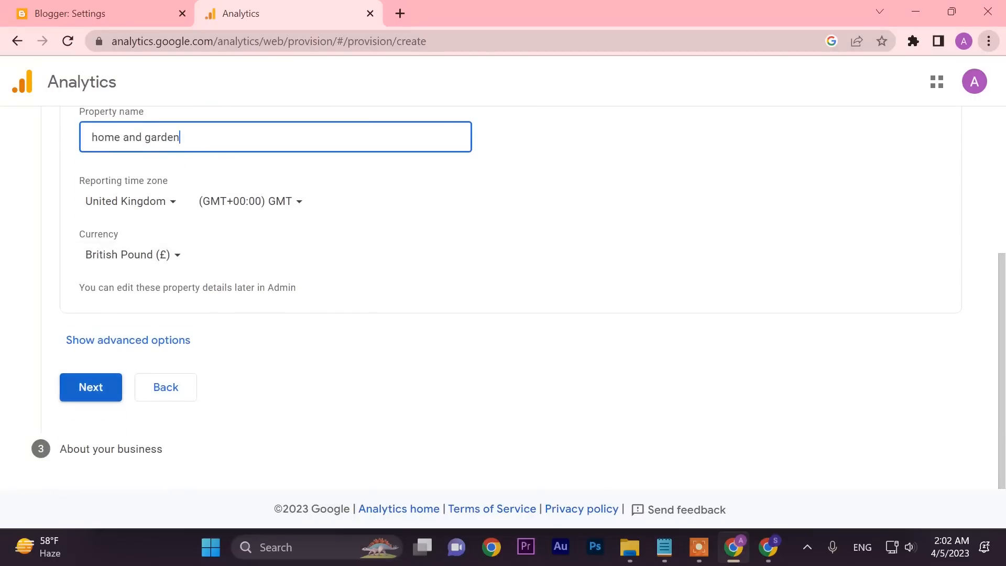
pyautogui.click(138, 256)
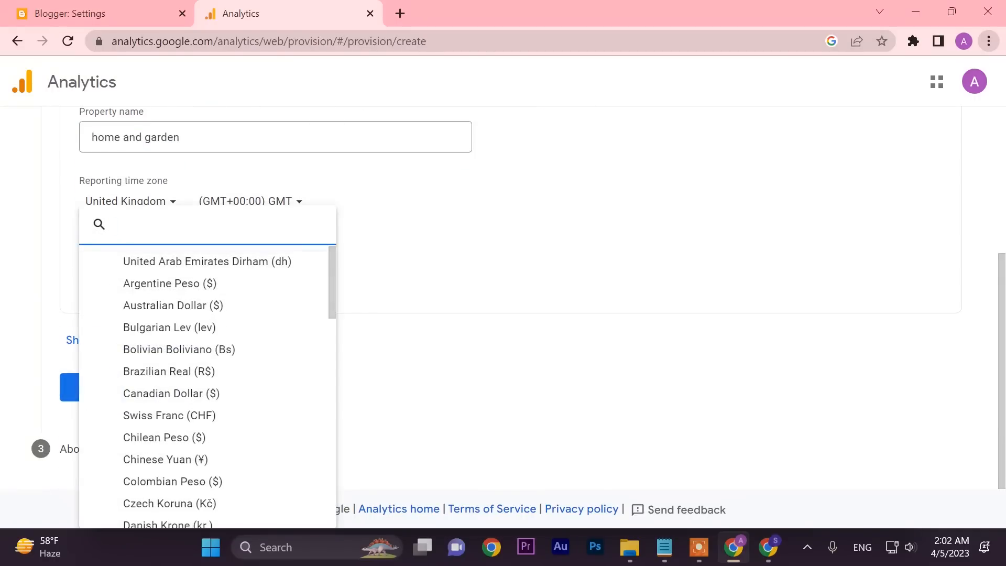
pyautogui.write('o')
pyautogui.press('BackSpace')
pyautogui.write('i')
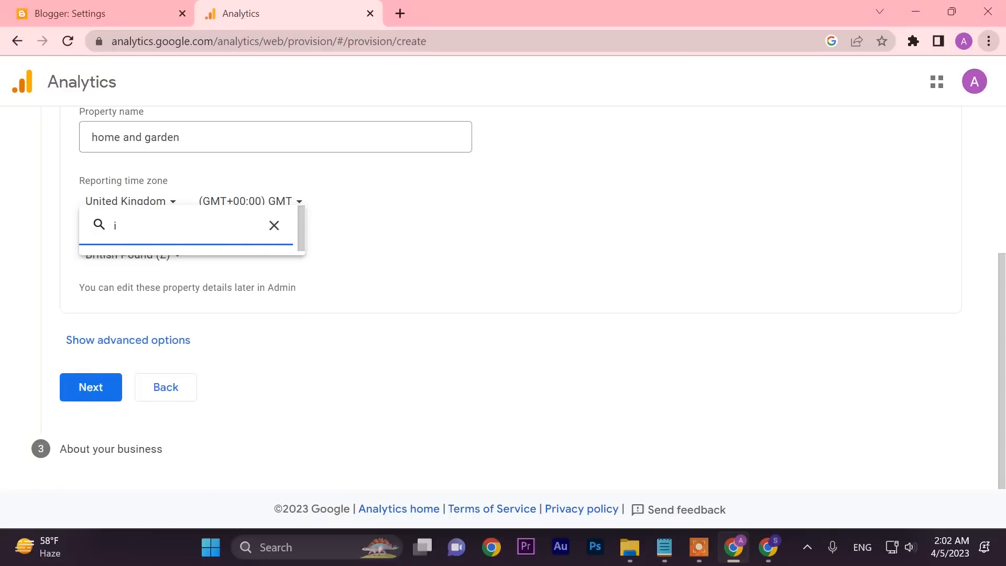
pyautogui.write('nr')
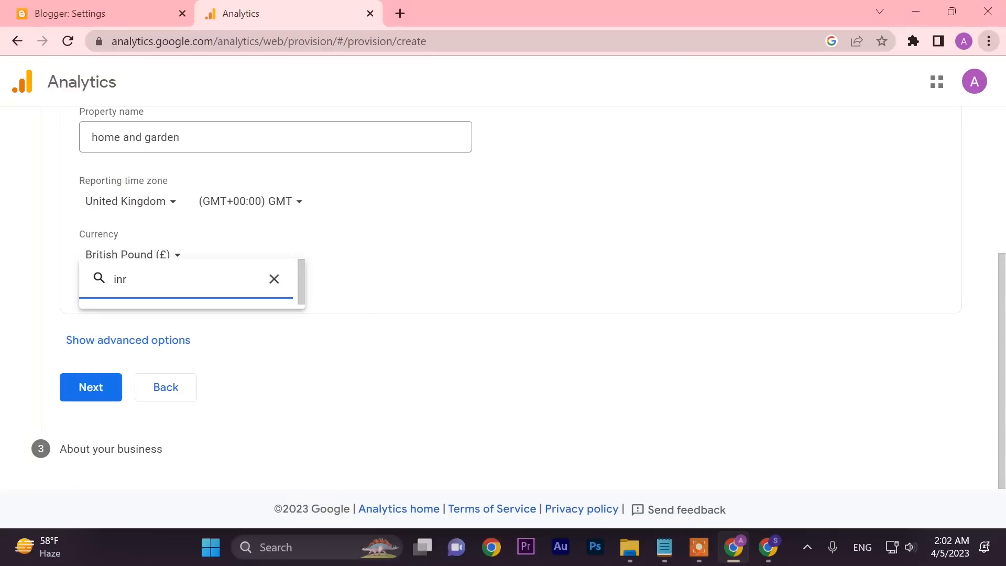
pyautogui.hotkey('ctrl', 'a')
pyautogui.write('PL')
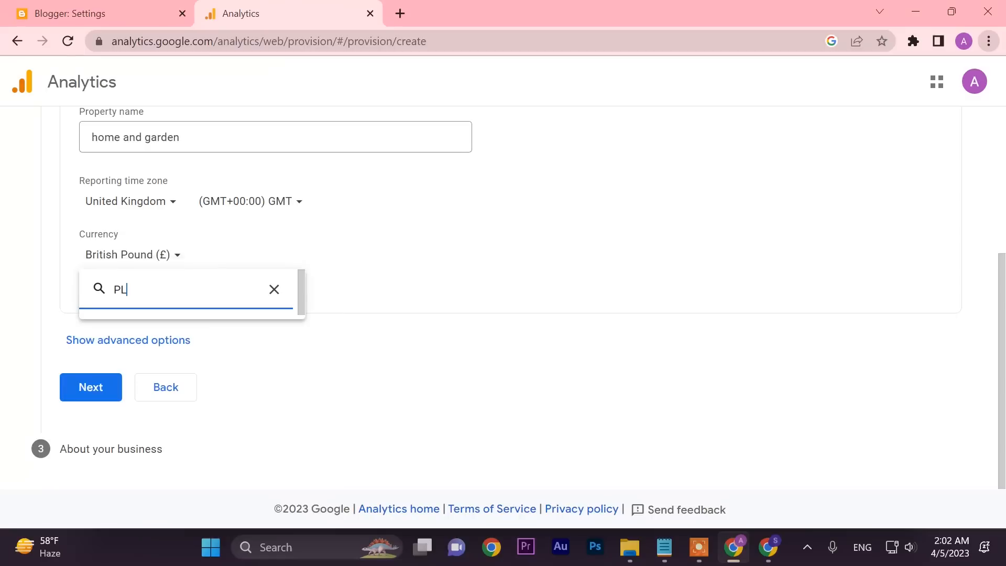
pyautogui.press('BackSpace')
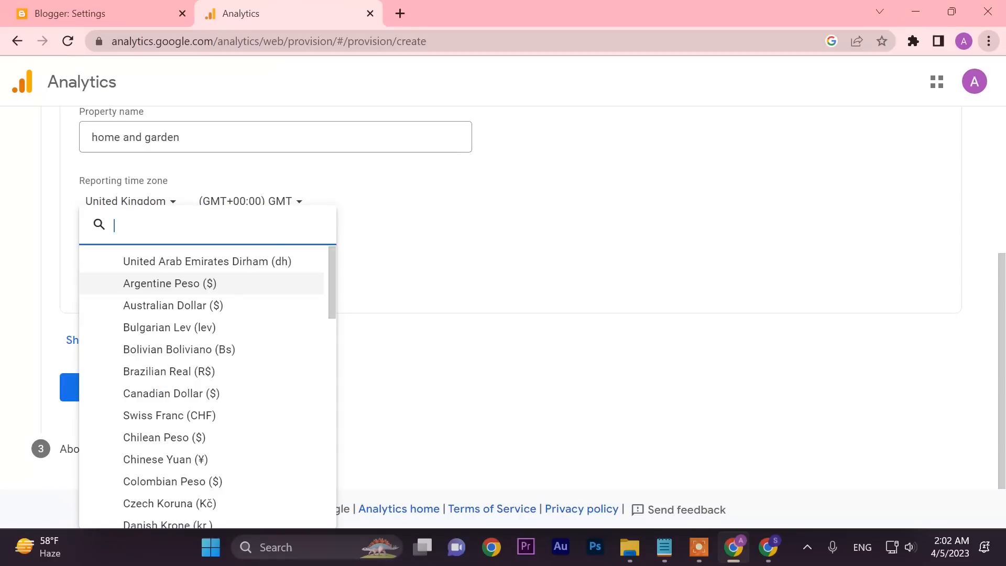
pyautogui.write('u')
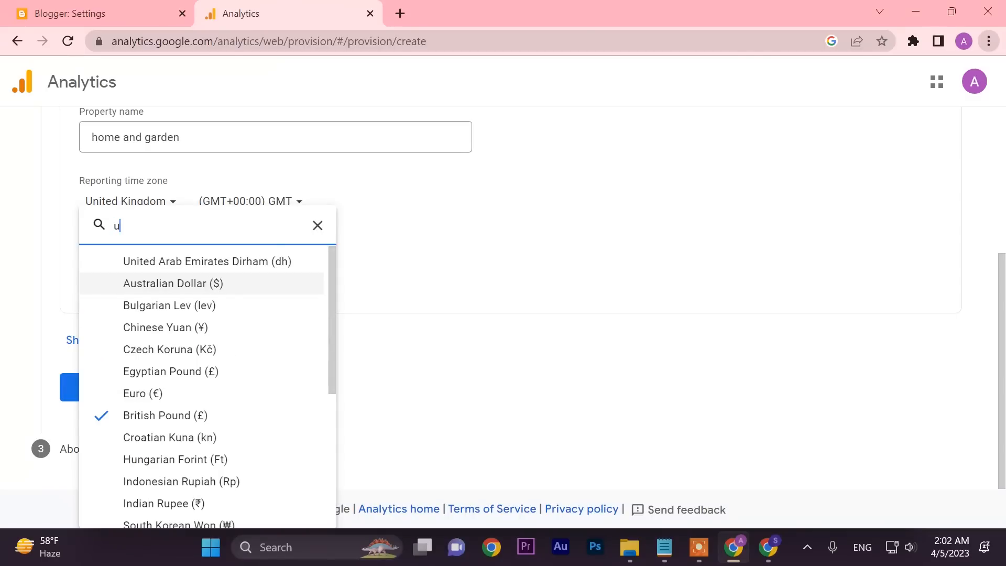
pyautogui.click(166, 415)
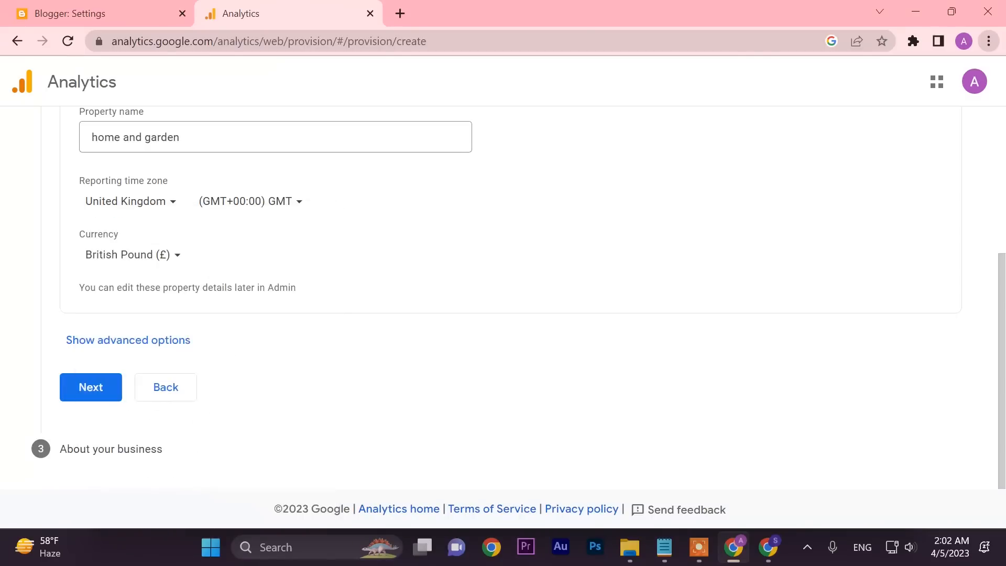
pyautogui.click(91, 387)
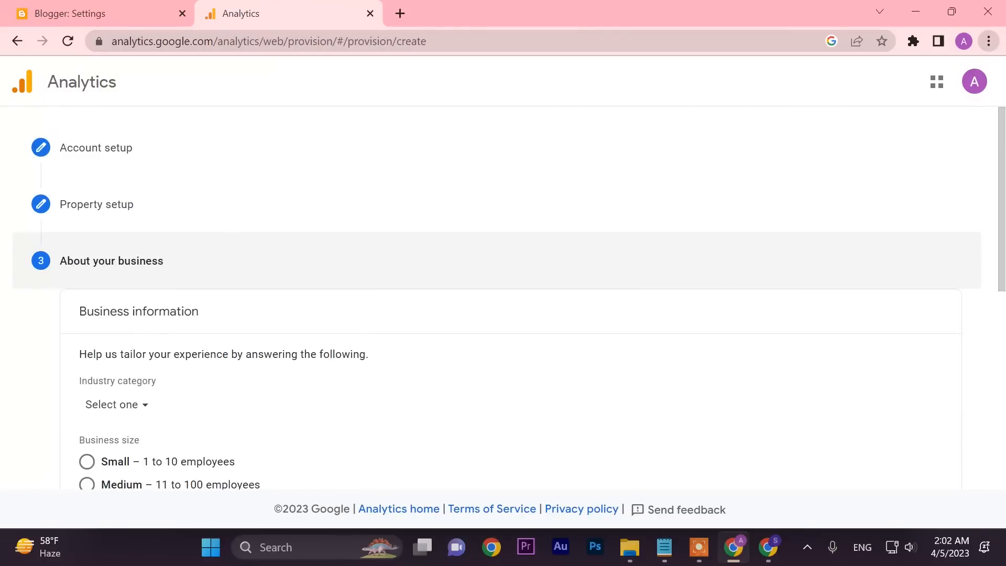
# Set the industry category to Home & Garden and the business size to Small.
pyautogui.click(121, 404)
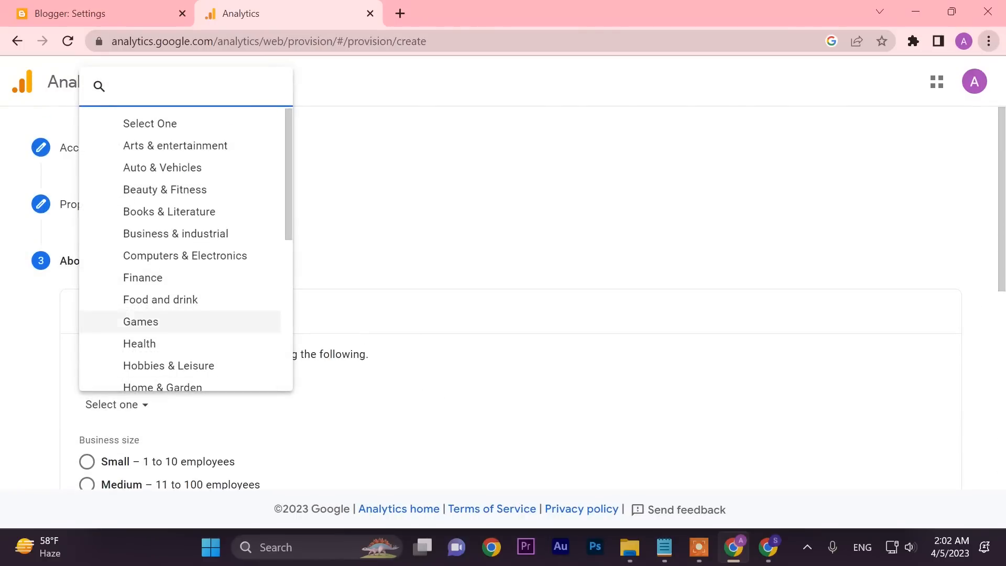
pyautogui.click(163, 387)
pyautogui.scroll(-3, 87, 304)
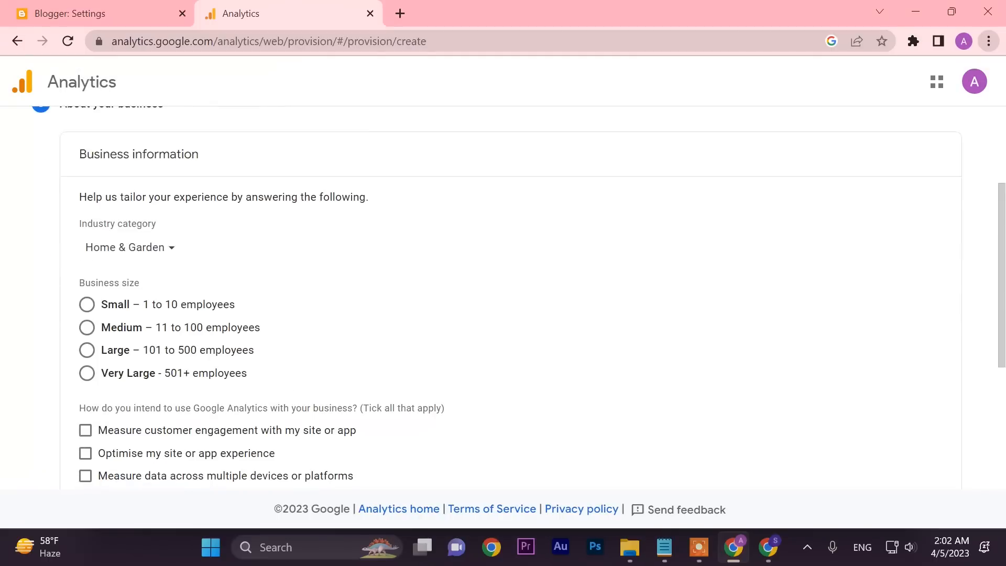
pyautogui.click(87, 304)
# Tick every business objective except Other, from customer engagement to lead generation.
pyautogui.scroll(-2, 87, 304)
pyautogui.click(85, 350)
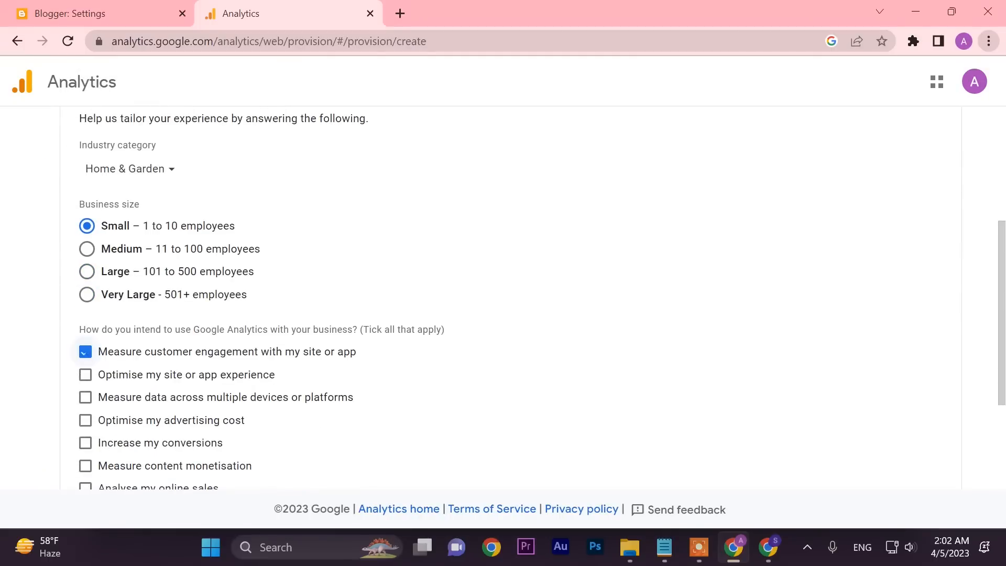
pyautogui.scroll(-2, 86, 350)
pyautogui.scroll(-1, 86, 217)
pyautogui.click(86, 217)
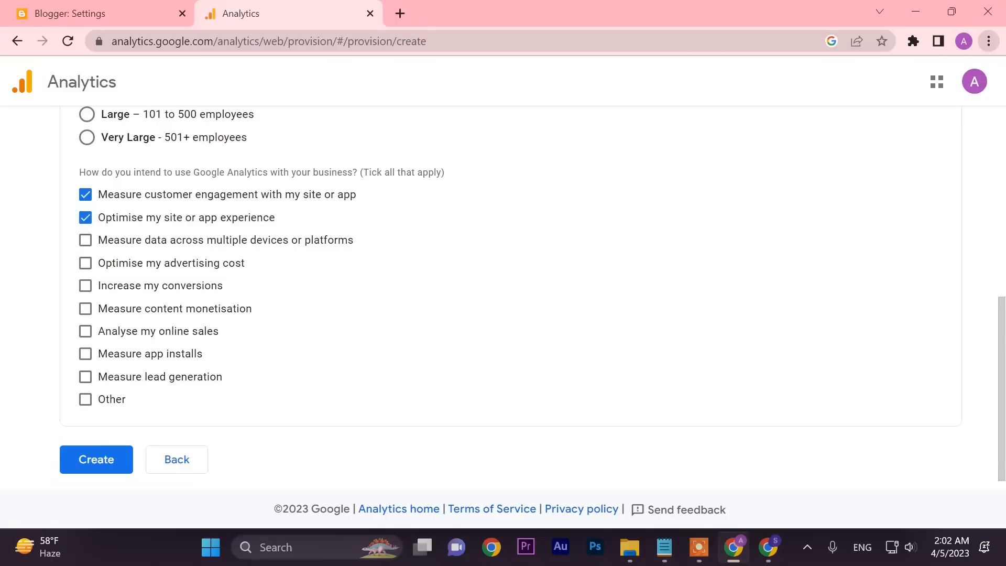
pyautogui.click(86, 240)
pyautogui.click(85, 263)
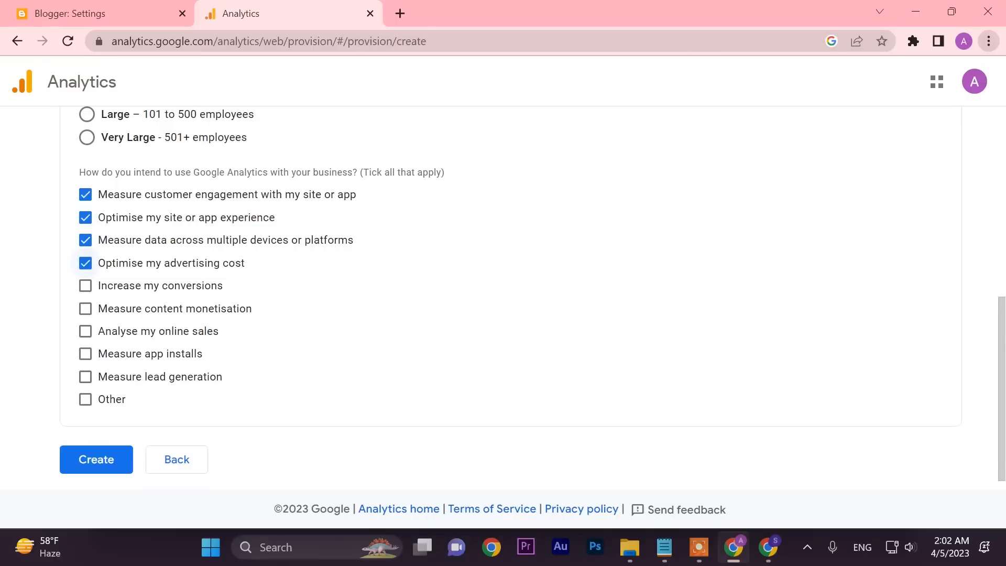
pyautogui.click(86, 263)
pyautogui.click(85, 263)
pyautogui.click(86, 285)
pyautogui.click(85, 309)
pyautogui.click(85, 332)
pyautogui.click(86, 353)
pyautogui.click(85, 377)
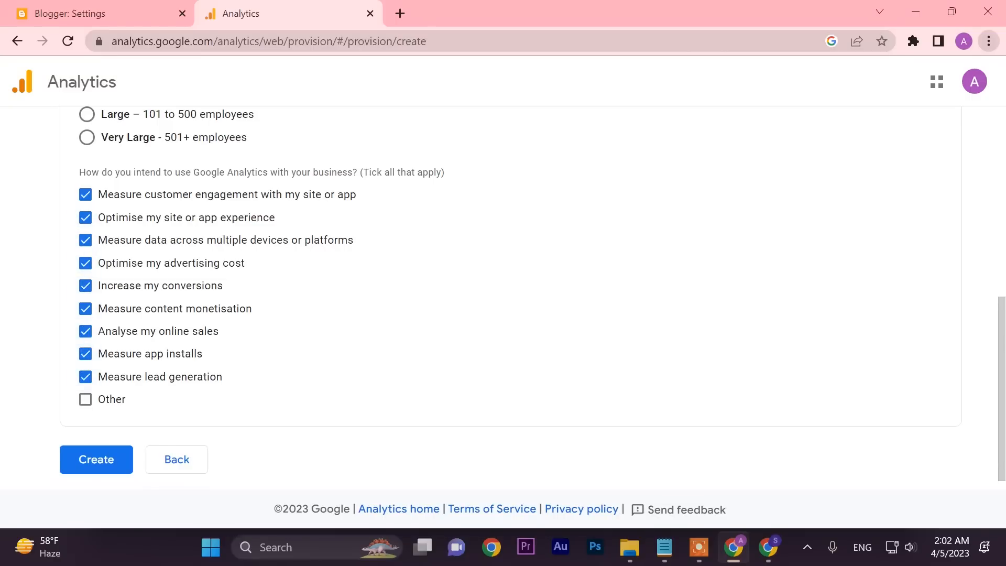
# Create the account and accept the GDPR Data Processing and Measurement Controller terms.
pyautogui.click(96, 459)
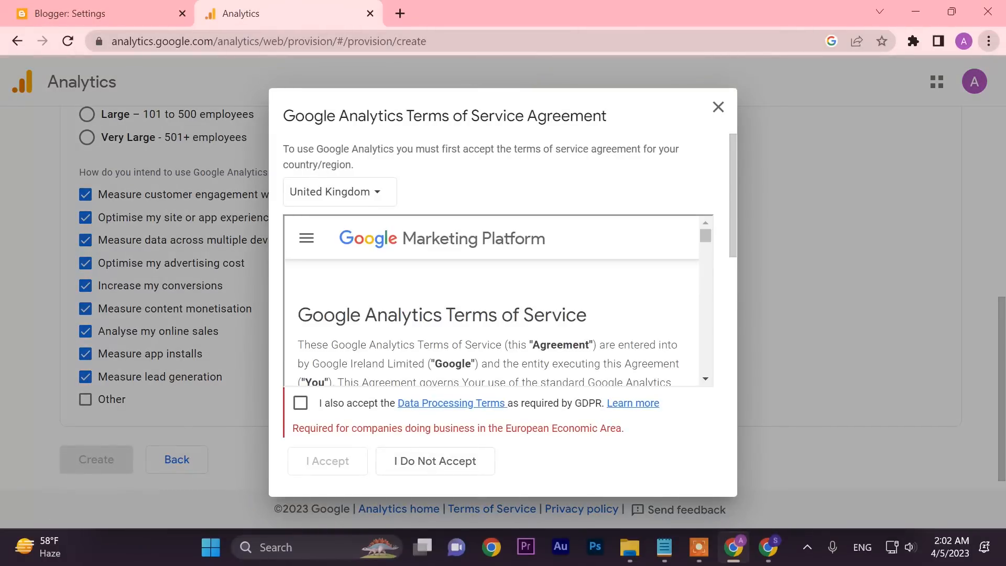
pyautogui.click(300, 402)
pyautogui.scroll(-15, 493, 301)
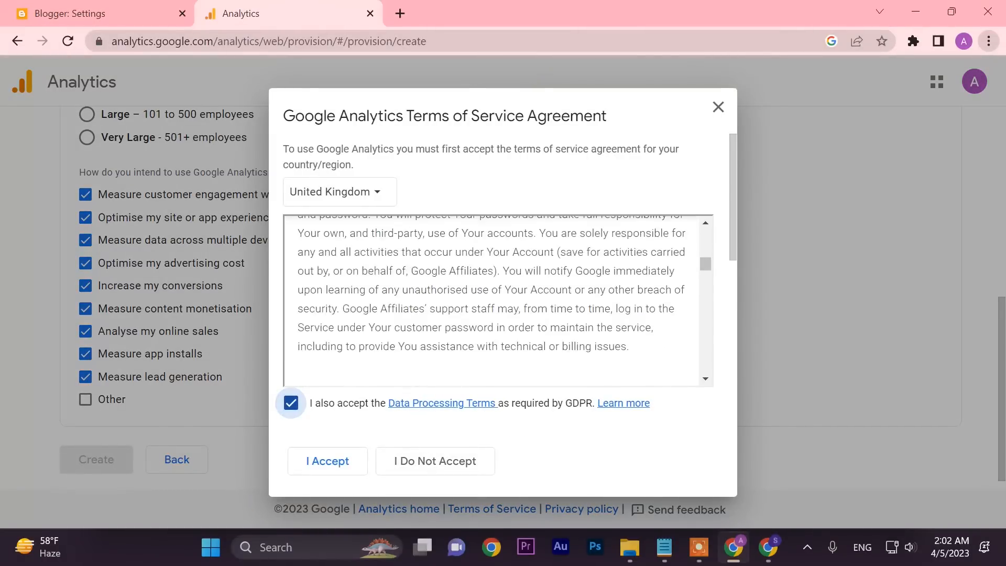
pyautogui.scroll(-15, 492, 301)
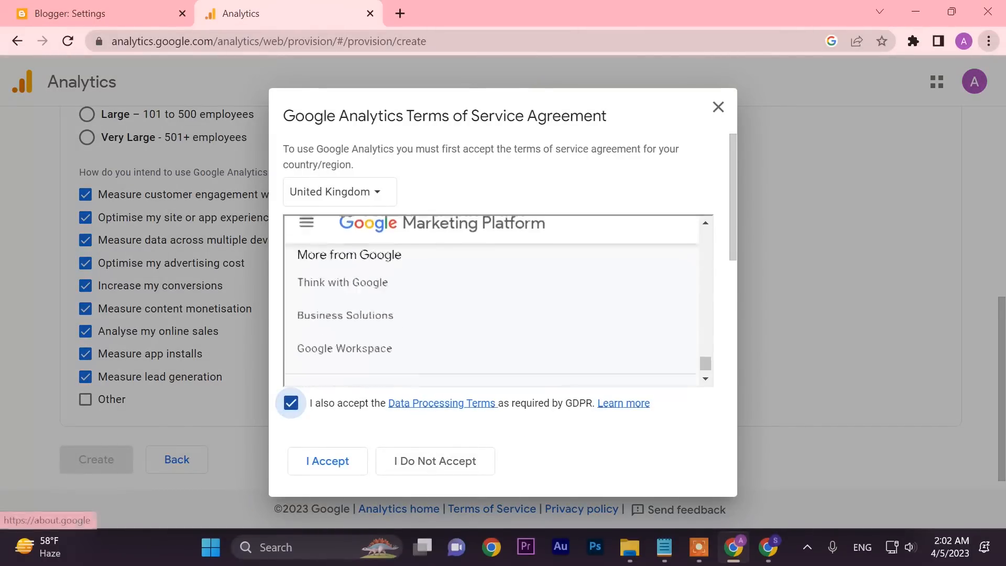
pyautogui.scroll(10, 492, 301)
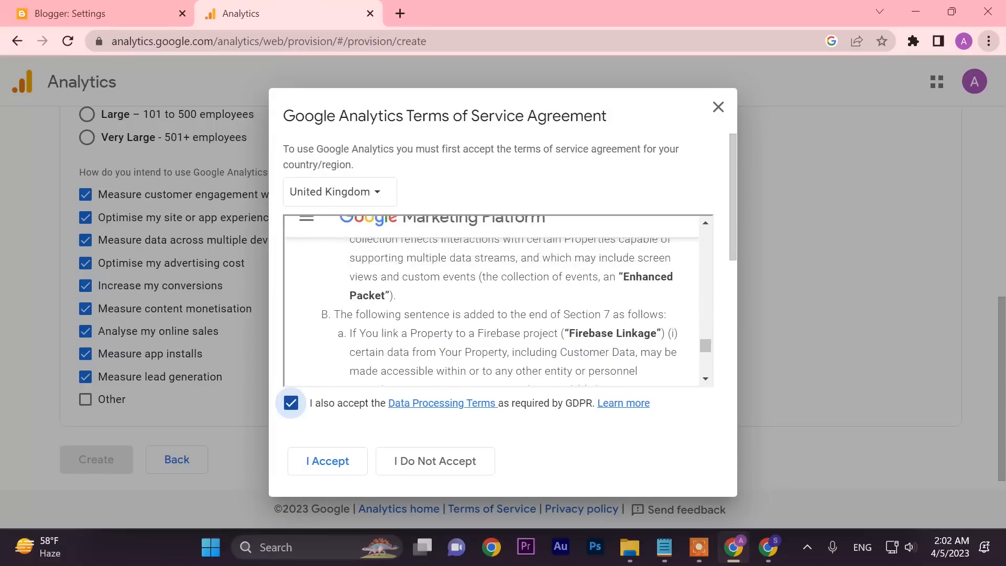
pyautogui.scroll(-5, 492, 302)
pyautogui.scroll(-8, 699, 411)
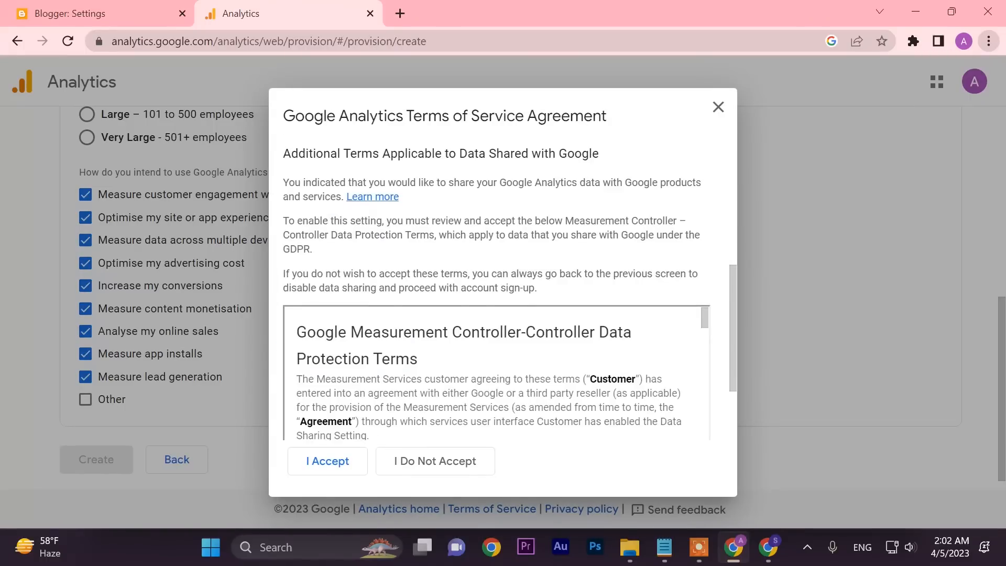
pyautogui.scroll(-10, 497, 372)
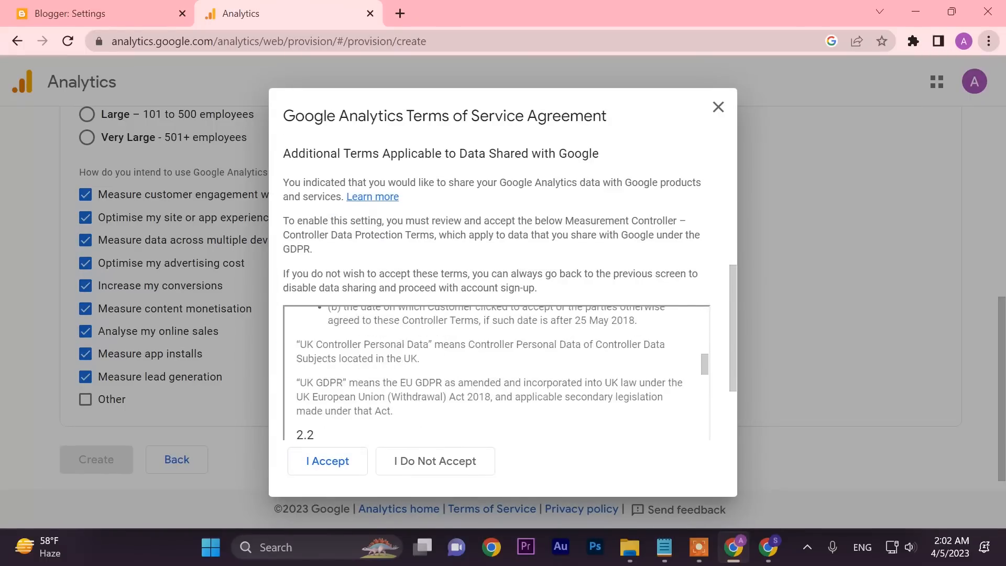
pyautogui.scroll(-15, 497, 372)
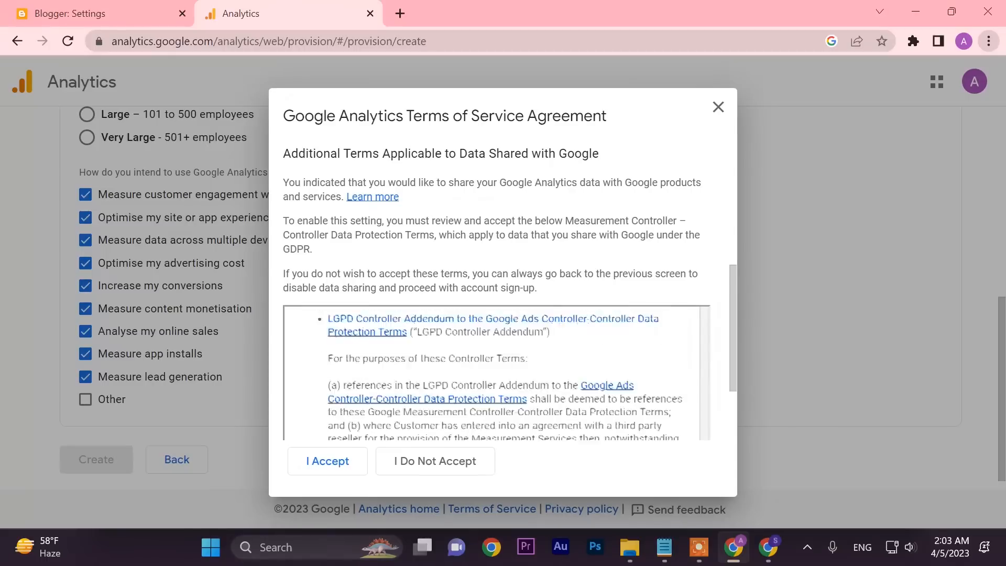
pyautogui.scroll(-3, 496, 314)
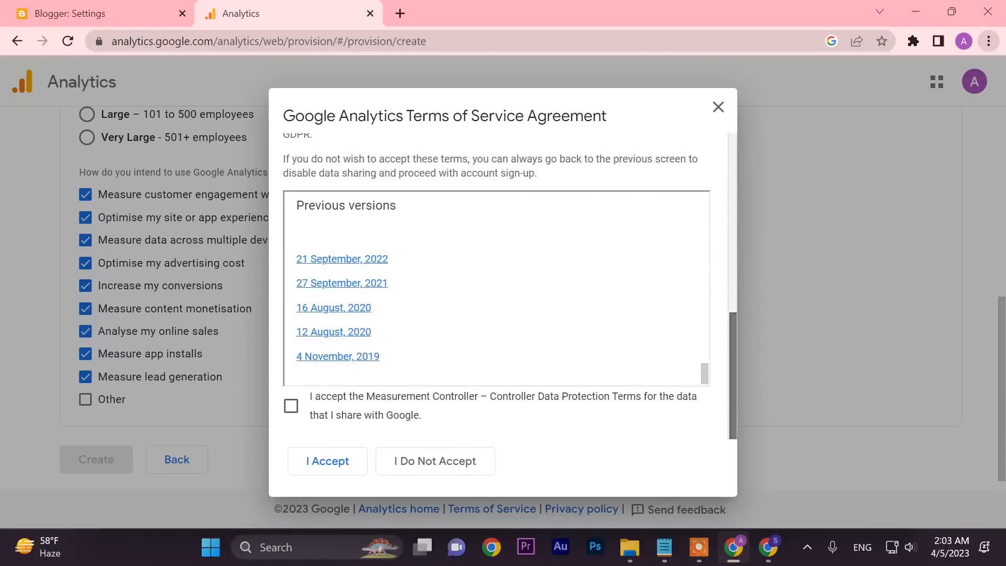
pyautogui.click(291, 406)
pyautogui.scroll(5, 496, 289)
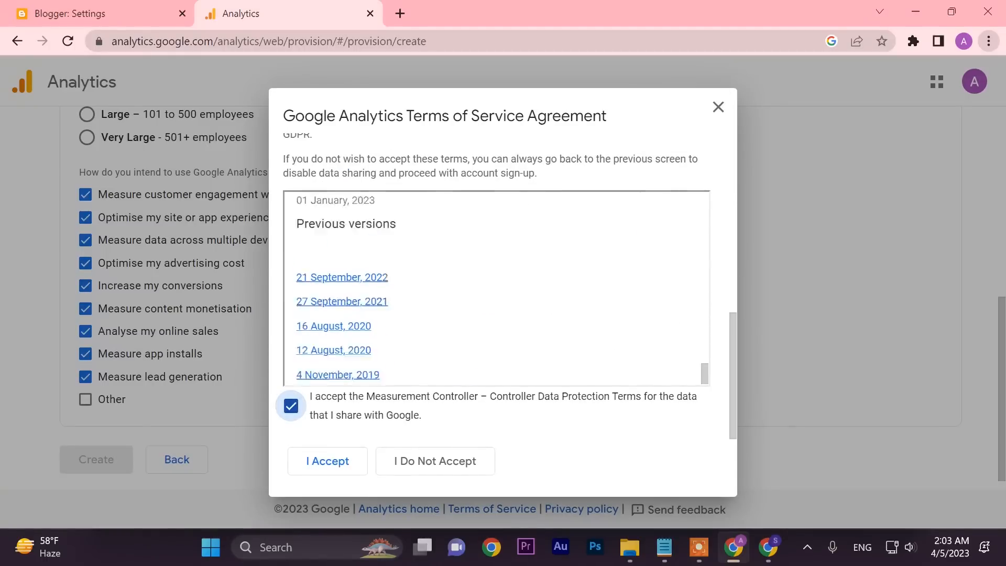
pyautogui.scroll(2, 291, 406)
pyautogui.scroll(-5, 291, 406)
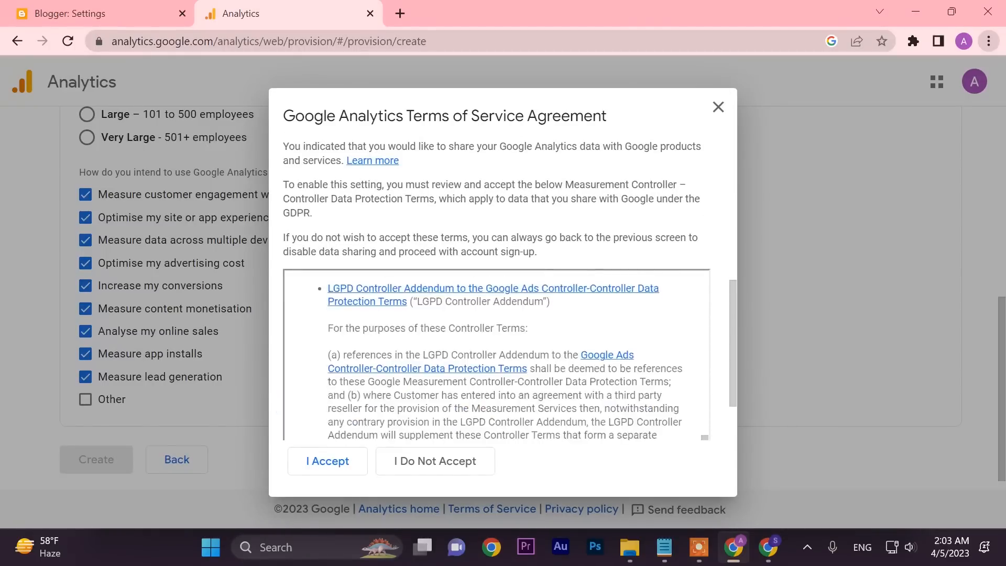
pyautogui.scroll(-2, 497, 356)
pyautogui.scroll(-2, 496, 288)
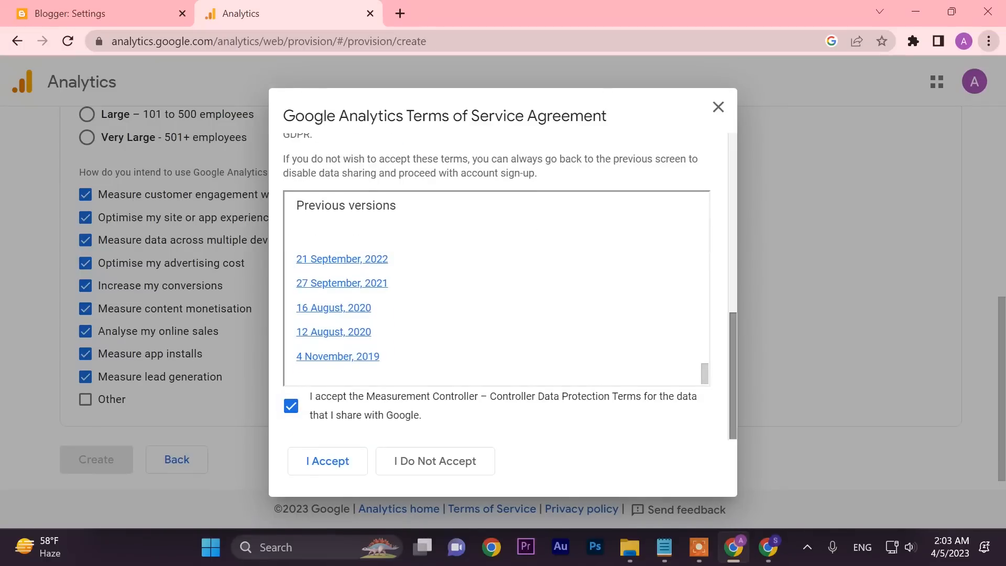
pyautogui.scroll(5, 497, 289)
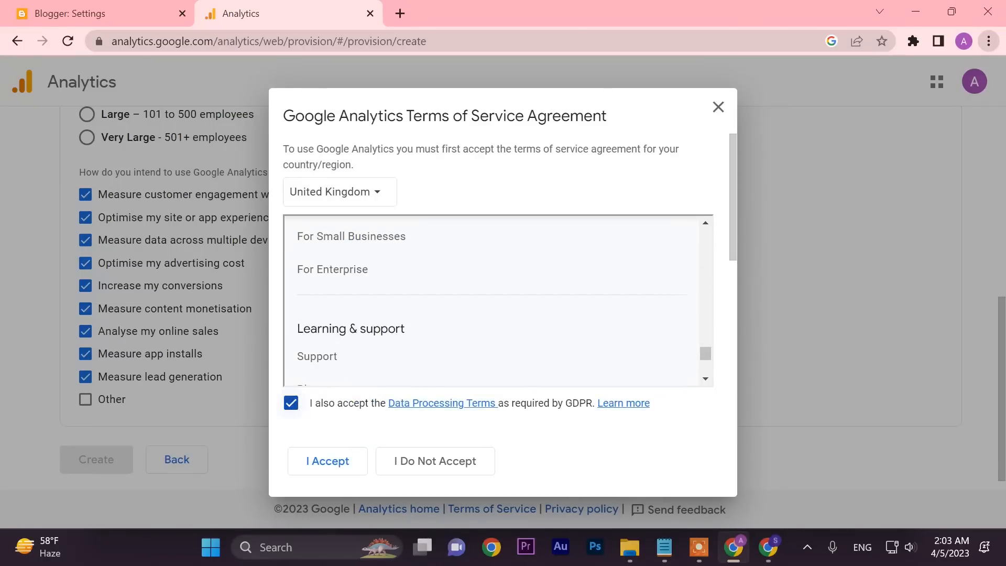
pyautogui.click(327, 461)
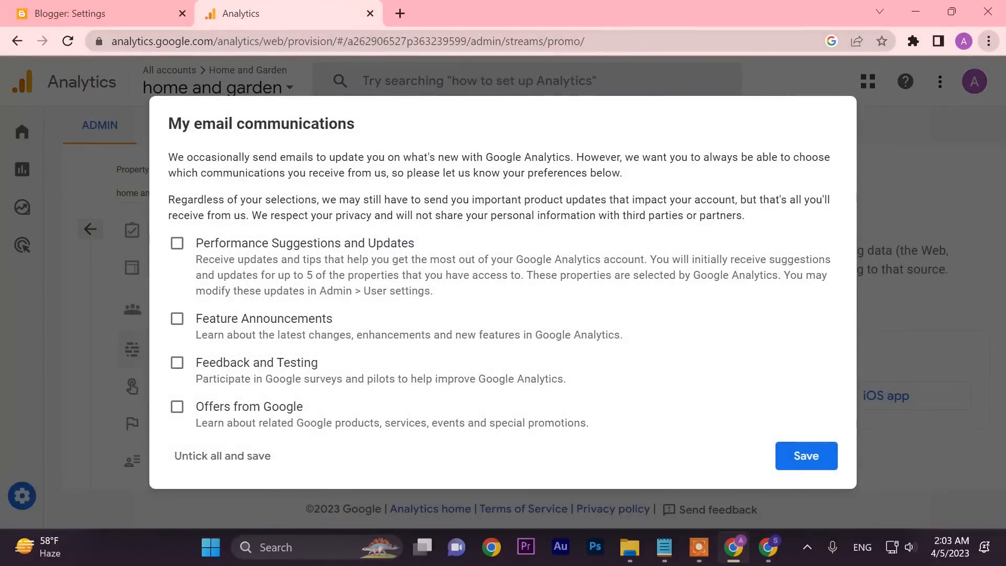
# Save e-mail preferences and start setting up a web data stream for the property.
pyautogui.click(806, 456)
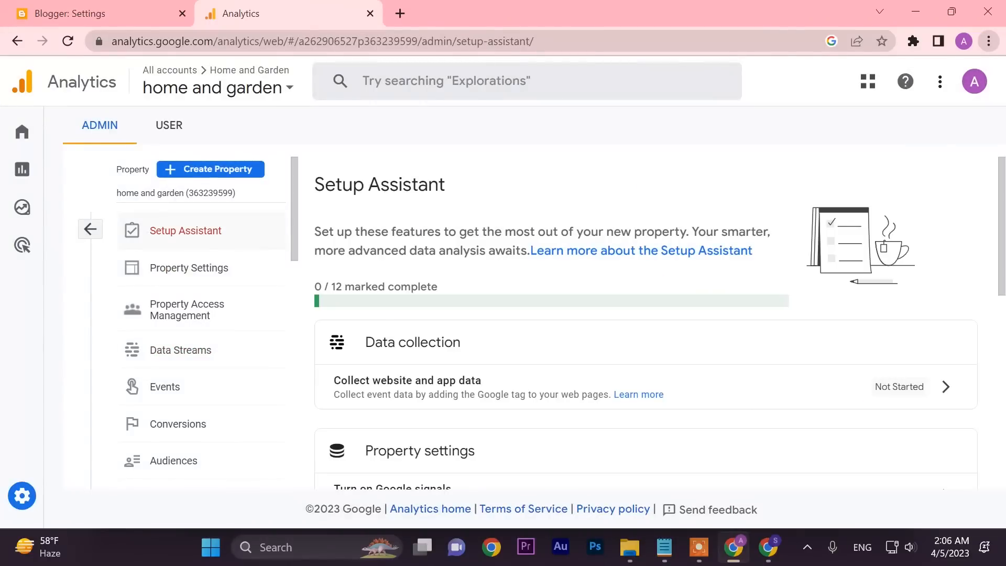
pyautogui.scroll(-2, 645, 324)
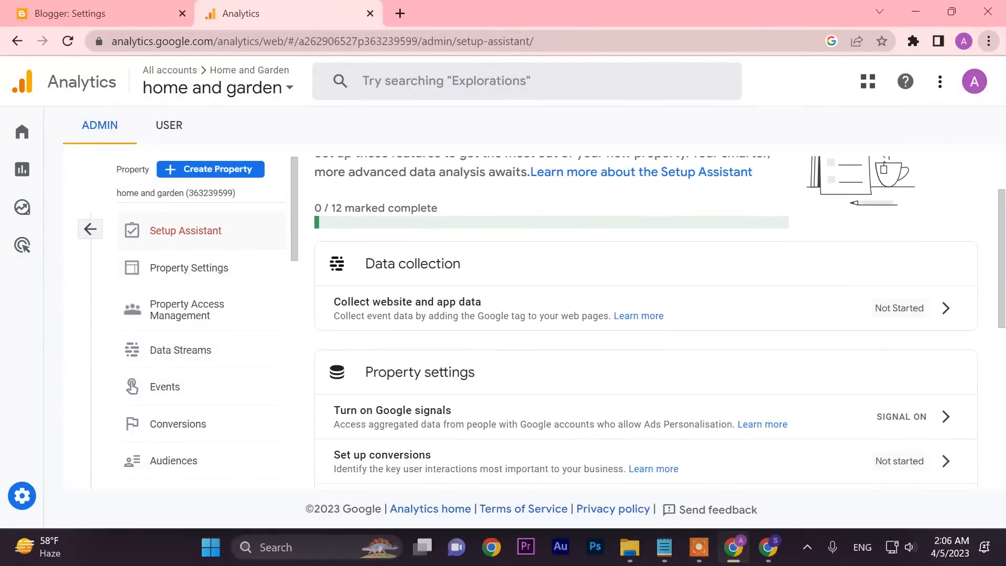
pyautogui.moveTo(334, 303); pyautogui.dragTo(482, 302)
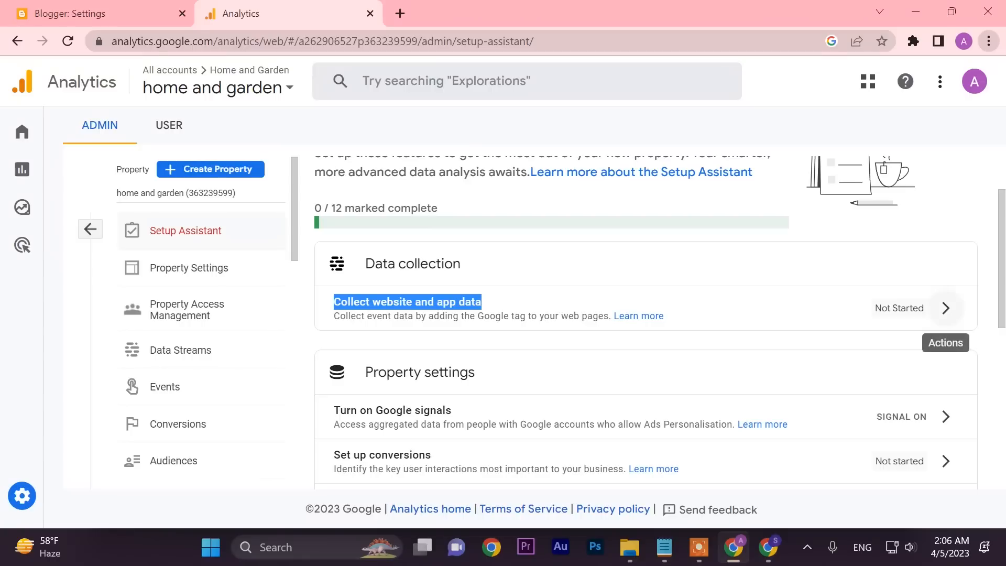
pyautogui.click(945, 308)
pyautogui.click(902, 353)
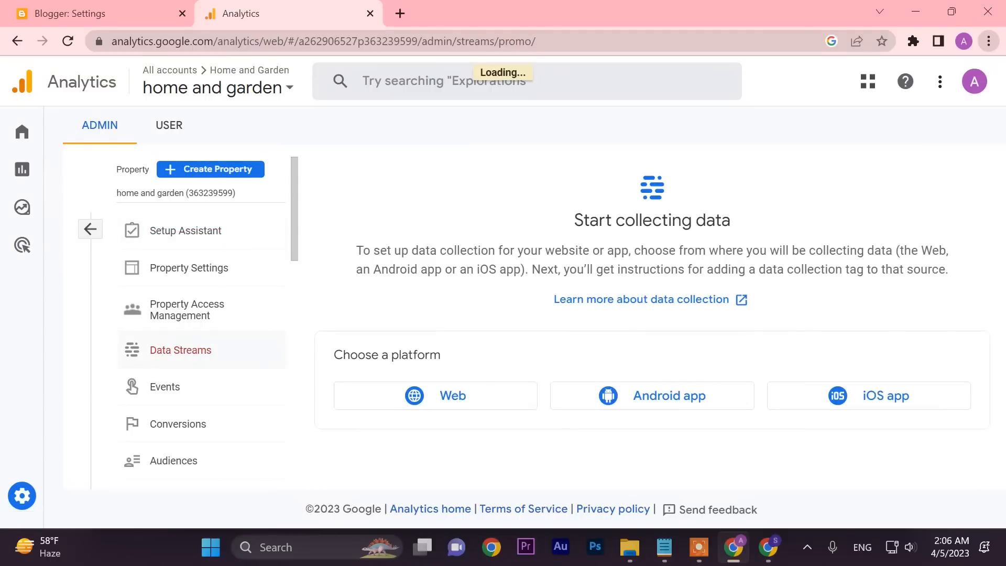
pyautogui.click(435, 395)
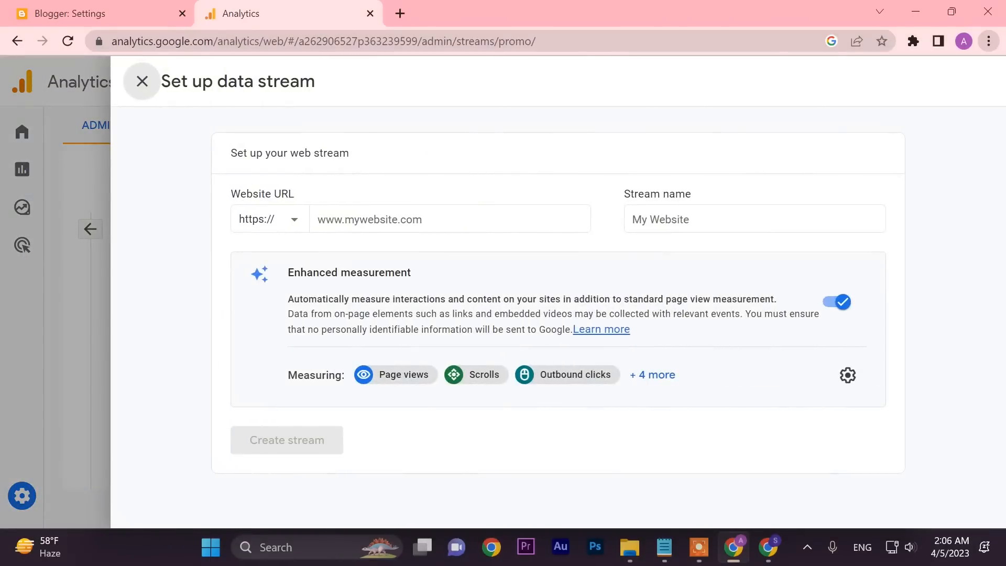
# Copy the blog's web address from Blogger, discarding the empty Measurement ID dialog.
pyautogui.click(100, 13)
pyautogui.click(565, 360)
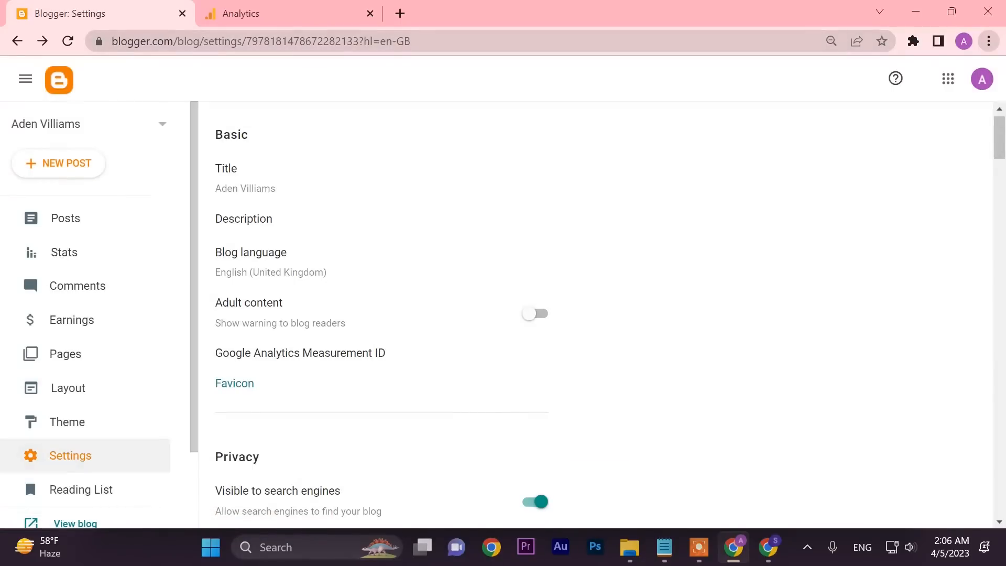
pyautogui.scroll(-2, 84, 366)
pyautogui.rightClick(82, 437)
pyautogui.click(148, 357)
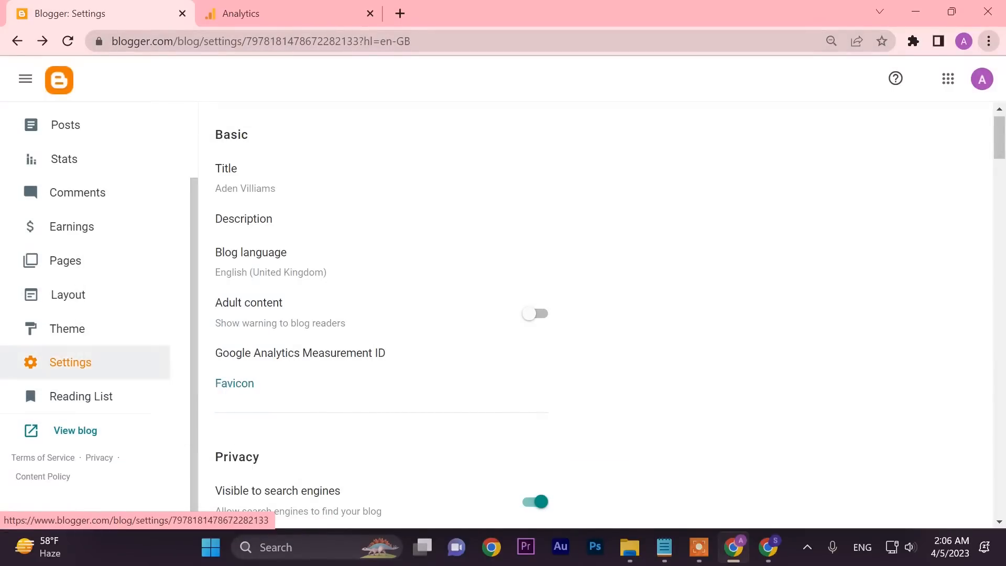
pyautogui.hotkey('ctrl', 'Tab')
pyautogui.rightClick(410, 215)
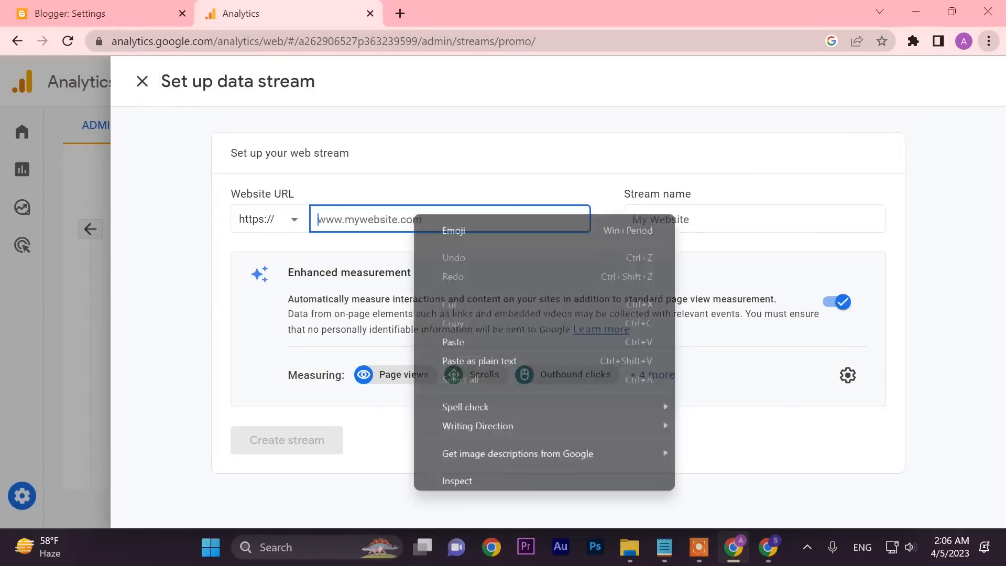
pyautogui.click(461, 341)
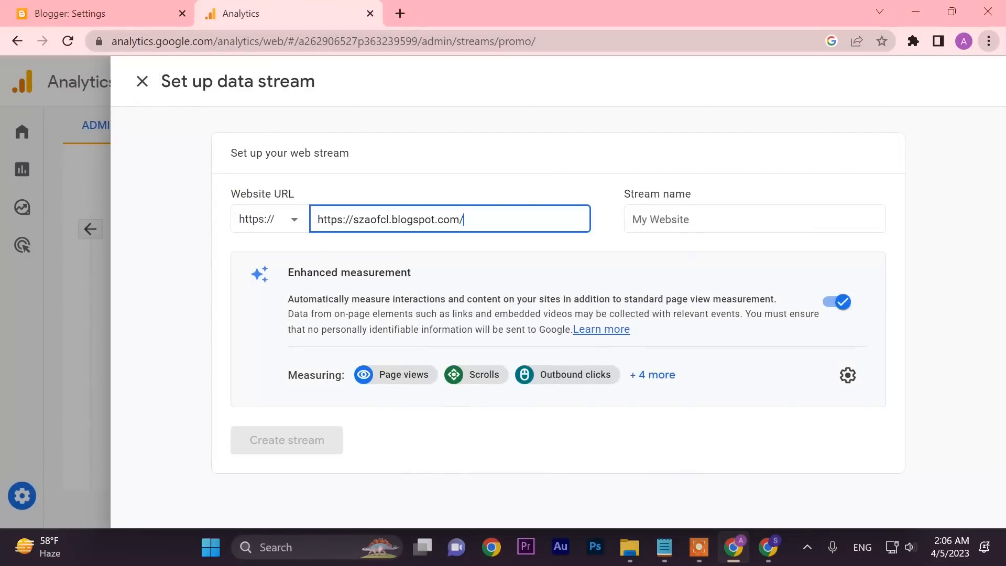
pyautogui.press('Tab')
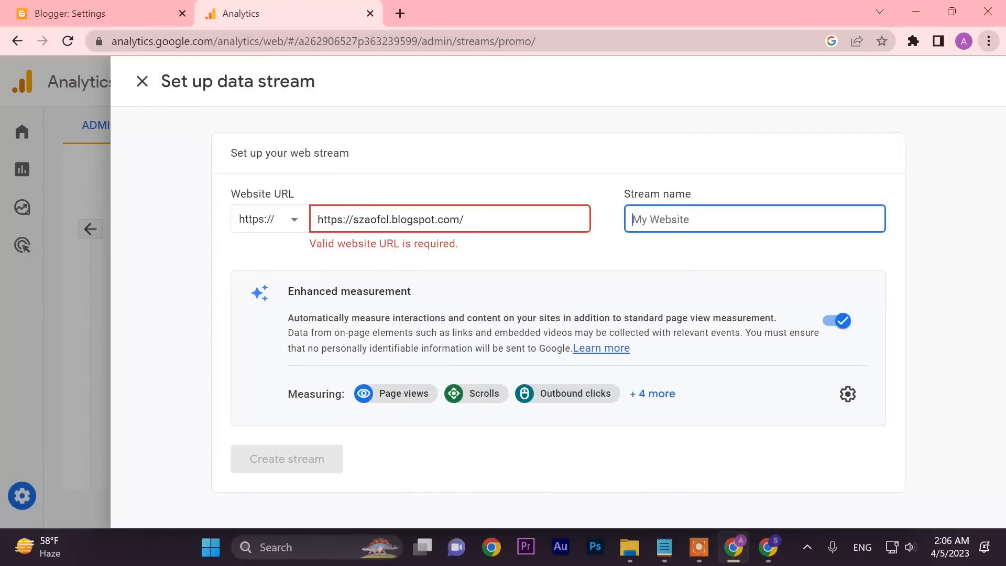
pyautogui.moveTo(354, 220); pyautogui.dragTo(316, 219)
pyautogui.press('BackSpace')
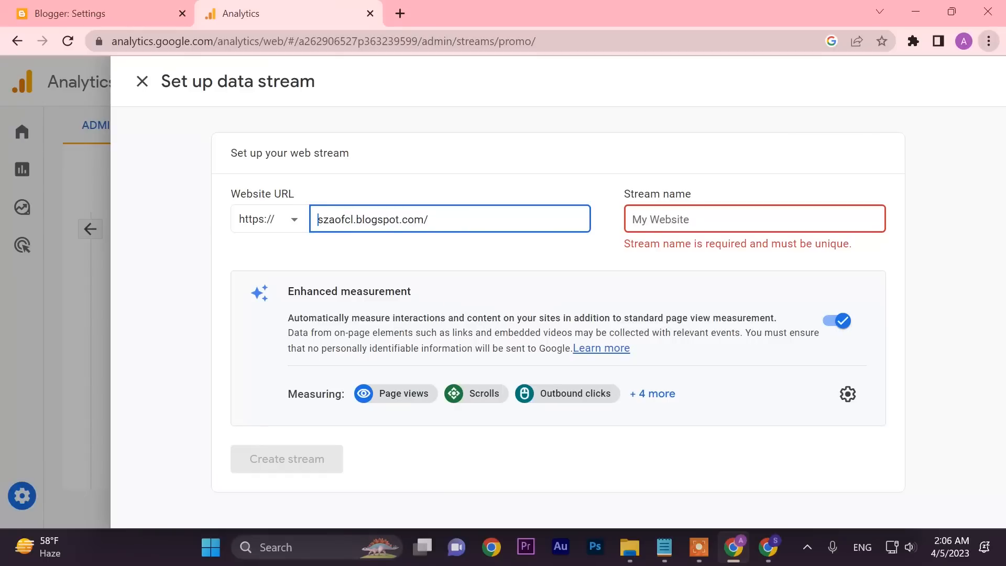
pyautogui.press('BackSpace')
pyautogui.click(681, 219)
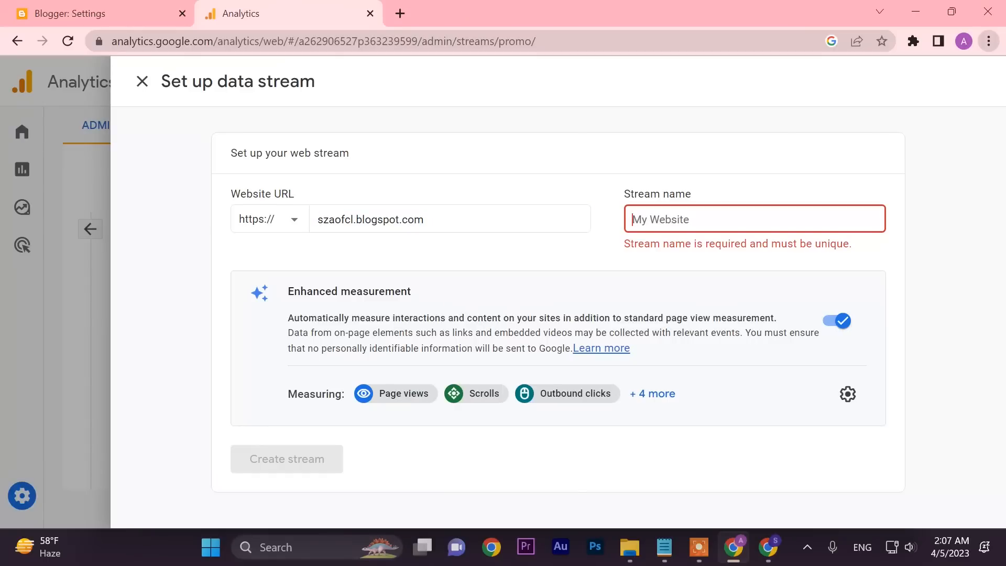
pyautogui.write('Home')
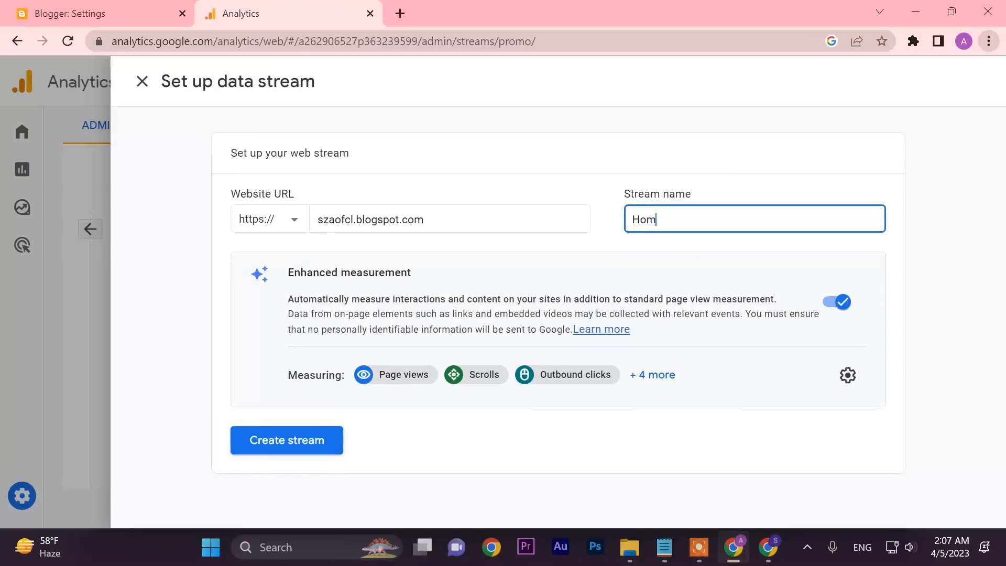
pyautogui.write(' and Garden')
pyautogui.click(287, 440)
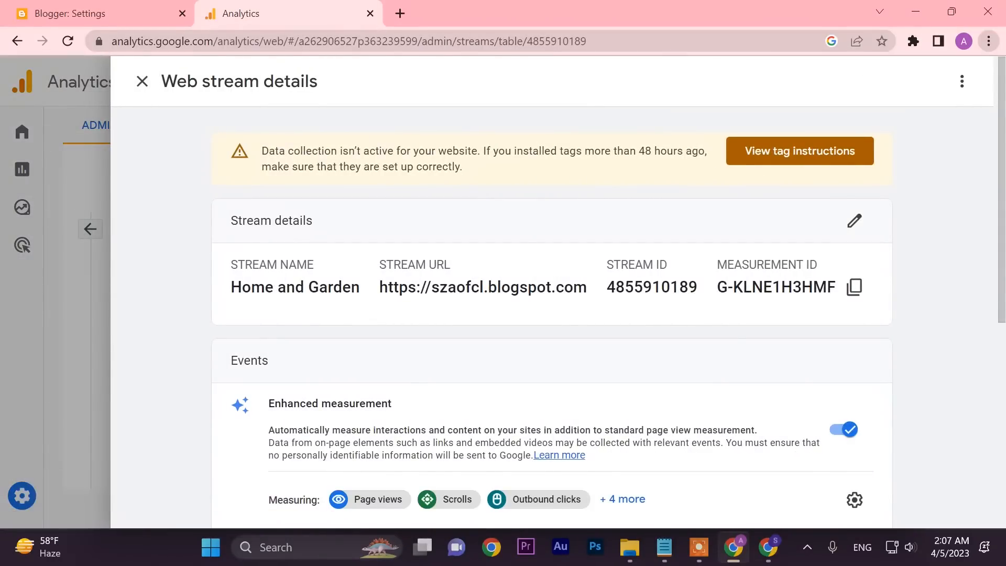
# Open Blogger's Google Analytics Measurement ID setting and paste in the clipboard contents.
pyautogui.click(137, 14)
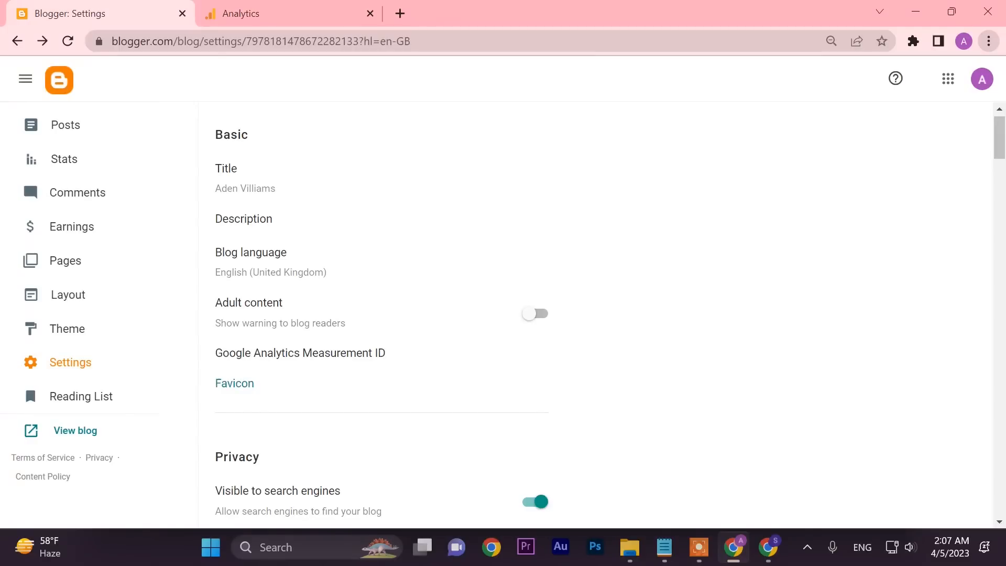
pyautogui.scroll(-7, 577, 314)
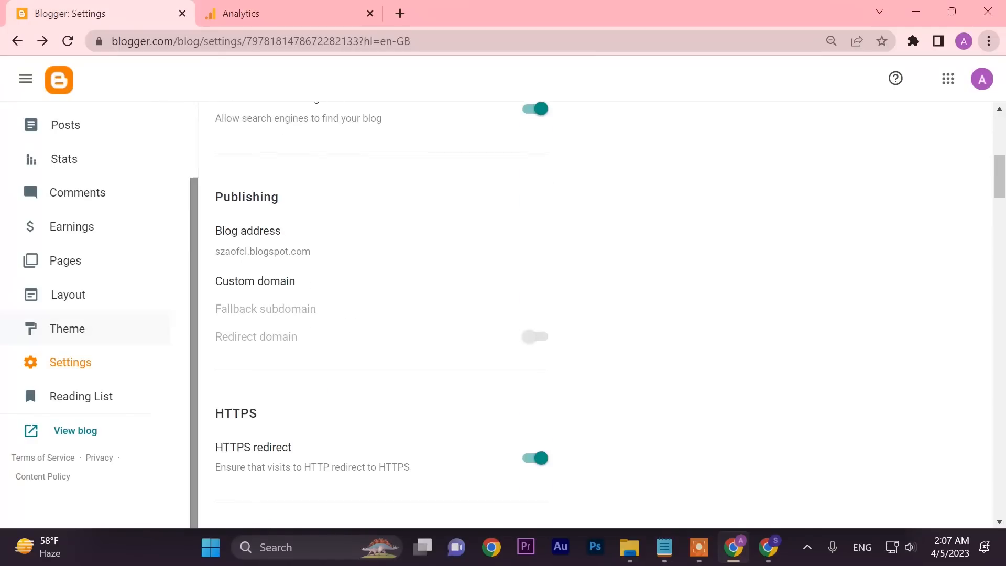
pyautogui.scroll(7, 577, 314)
pyautogui.click(300, 352)
pyautogui.rightClick(437, 254)
pyautogui.click(477, 383)
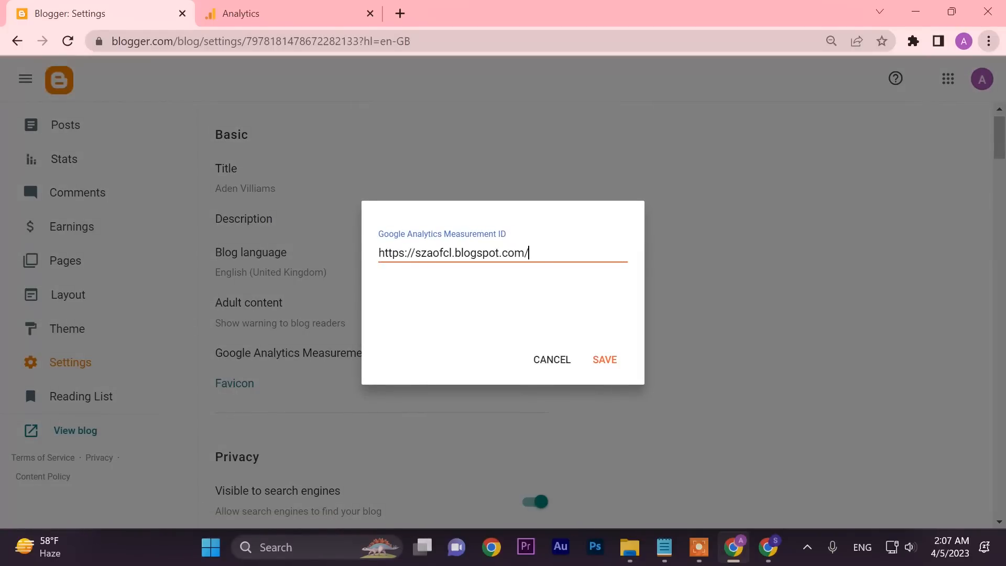
# Copy the new web stream's Measurement ID from Google Analytics.
pyautogui.click(241, 13)
pyautogui.scroll(-3, 559, 323)
pyautogui.scroll(3, 559, 317)
pyautogui.click(407, 295)
pyautogui.scroll(-2, 560, 318)
pyautogui.scroll(2, 559, 317)
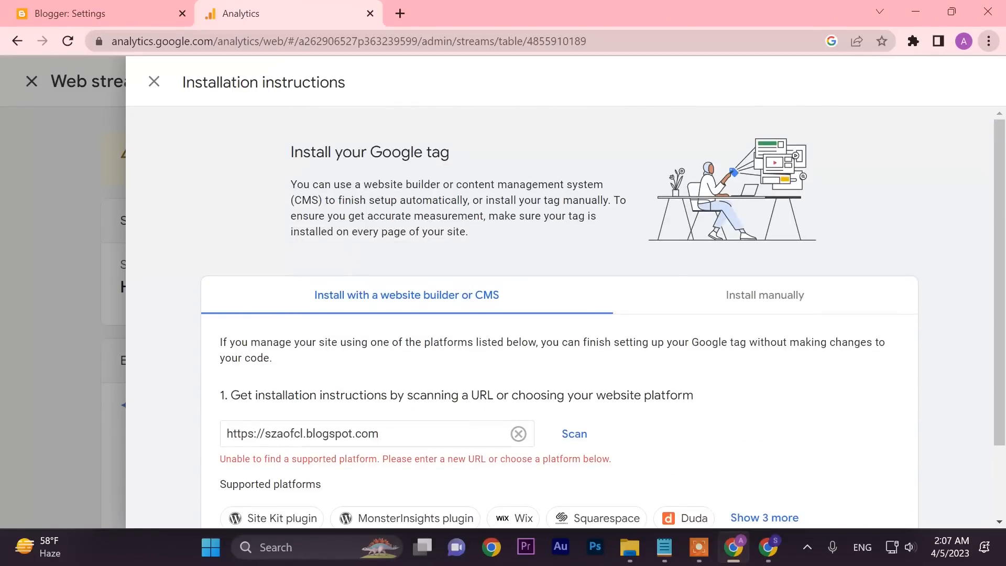
pyautogui.scroll(-2, 560, 318)
pyautogui.scroll(2, 559, 317)
pyautogui.click(154, 82)
pyautogui.click(853, 288)
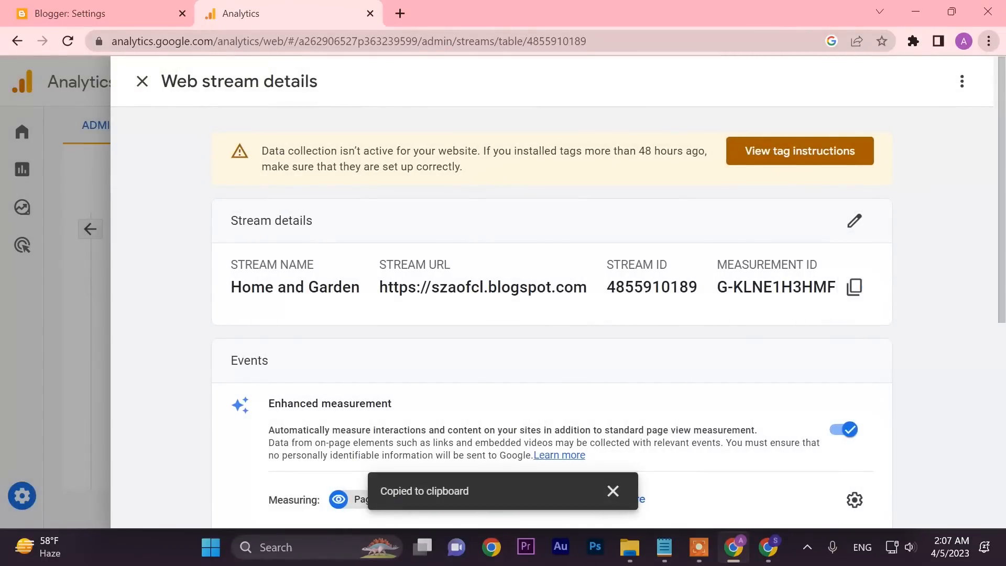
# Replace the wrongly pasted web address with the Measurement ID and save the setting.
pyautogui.click(105, 13)
pyautogui.hotkey('ctrl', 'a')
pyautogui.rightClick(409, 244)
pyautogui.click(403, 241)
pyautogui.rightClick(381, 256)
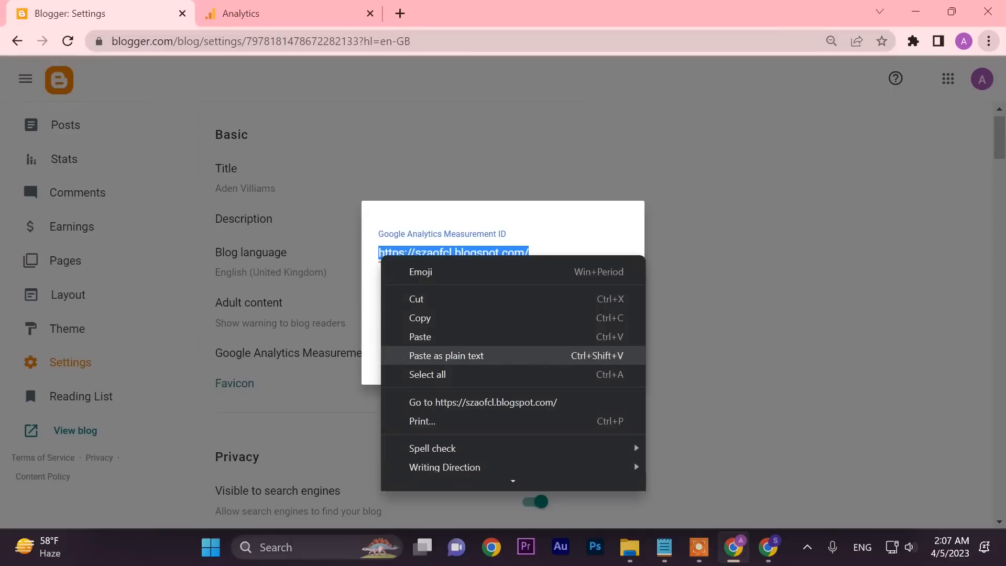
pyautogui.click(420, 337)
pyautogui.click(604, 359)
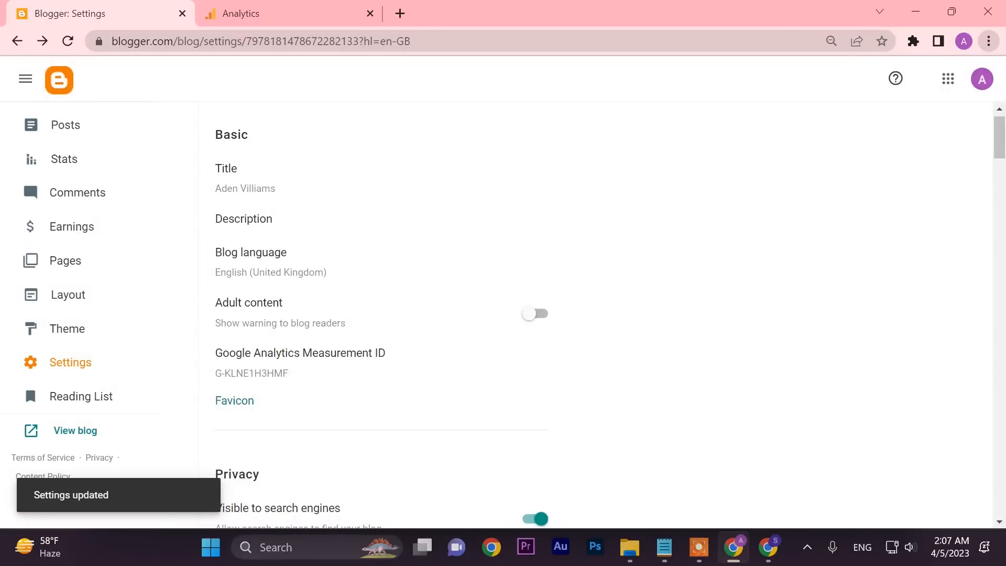
pyautogui.scroll(-2, 597, 320)
pyautogui.hotkey('ctrl', 'Tab')
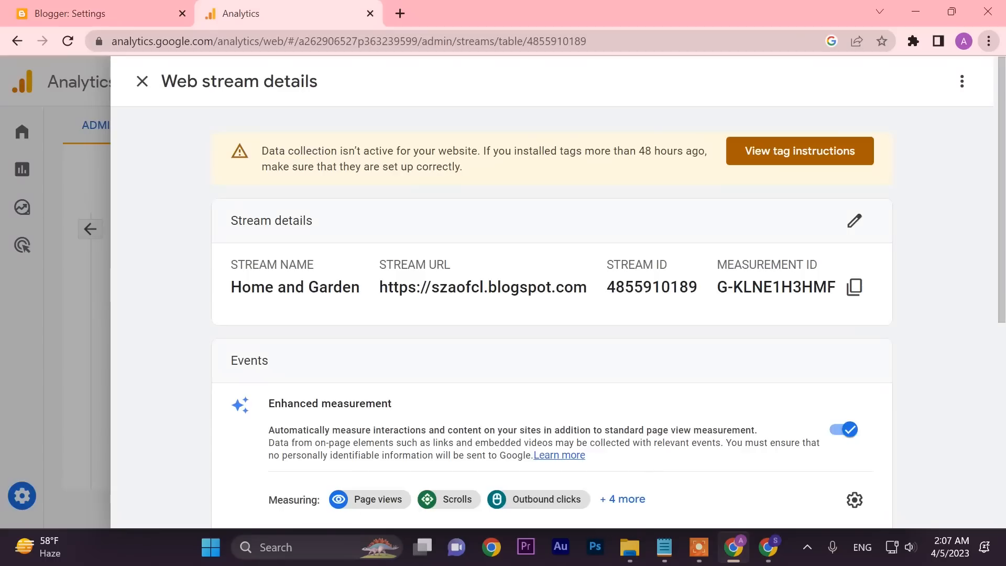
# Close the stream details and navigate through Admin to the property's data streams.
pyautogui.click(142, 82)
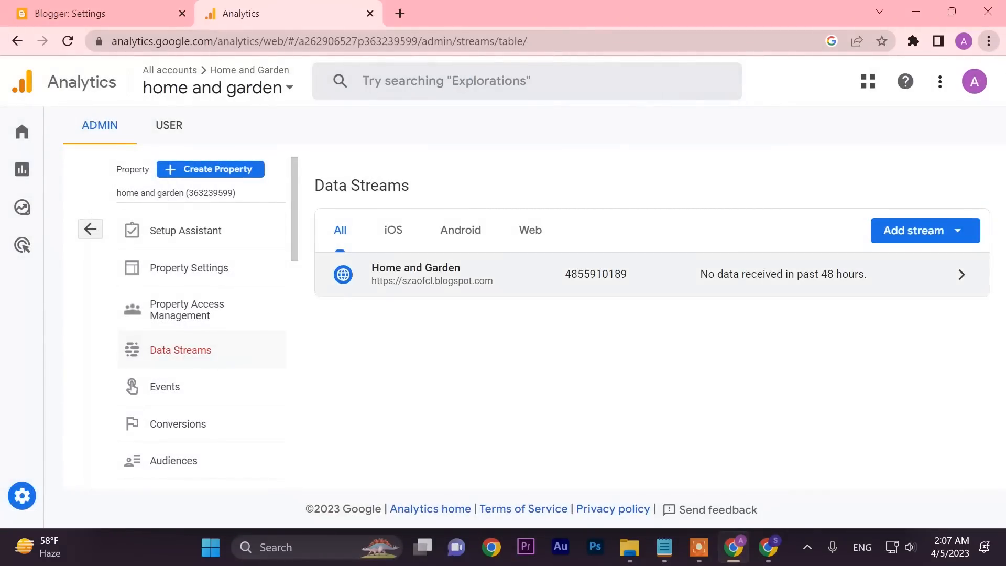
pyautogui.click(44, 131)
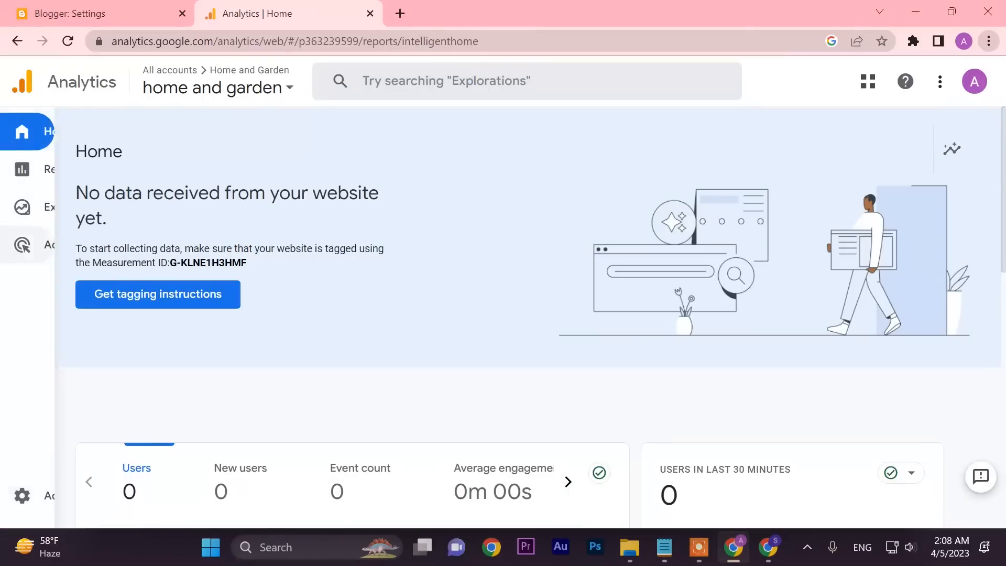
pyautogui.scroll(-3, 503, 340)
pyautogui.click(21, 495)
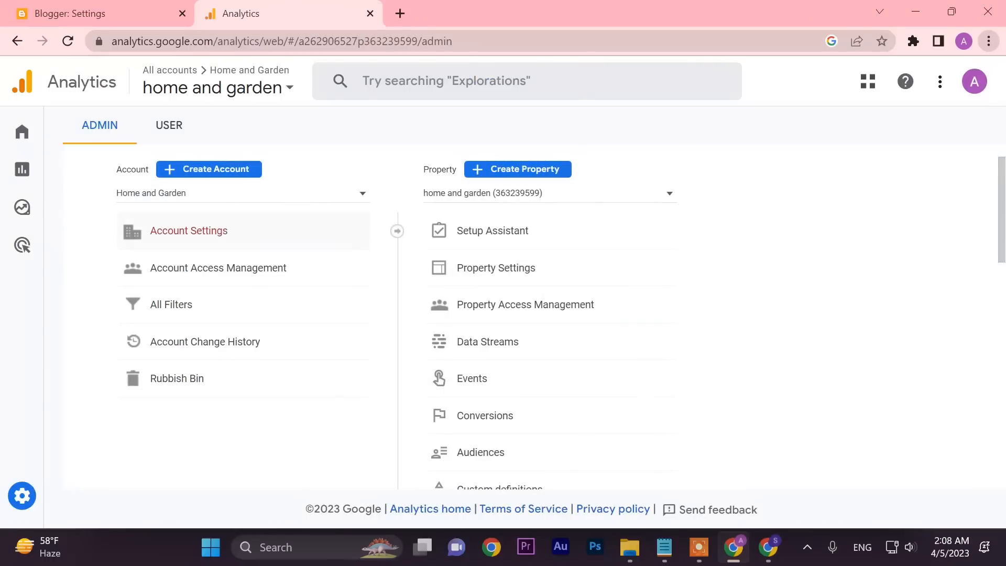
pyautogui.click(188, 231)
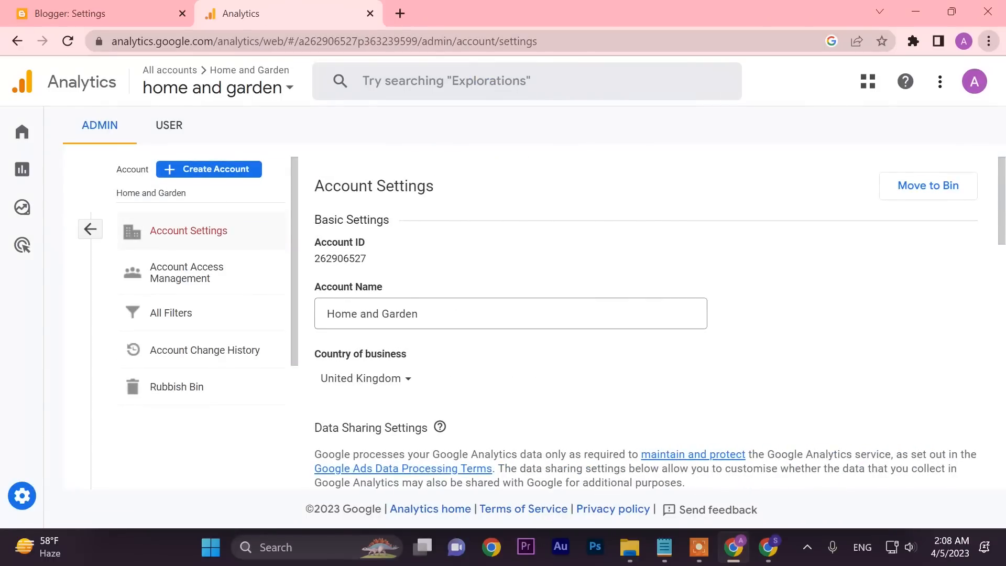
pyautogui.click(90, 229)
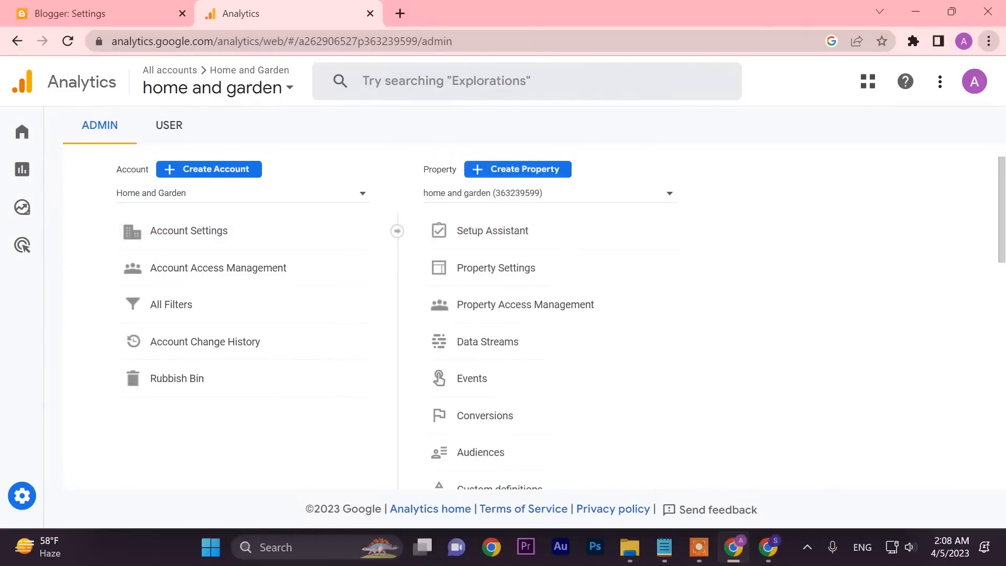
pyautogui.click(492, 231)
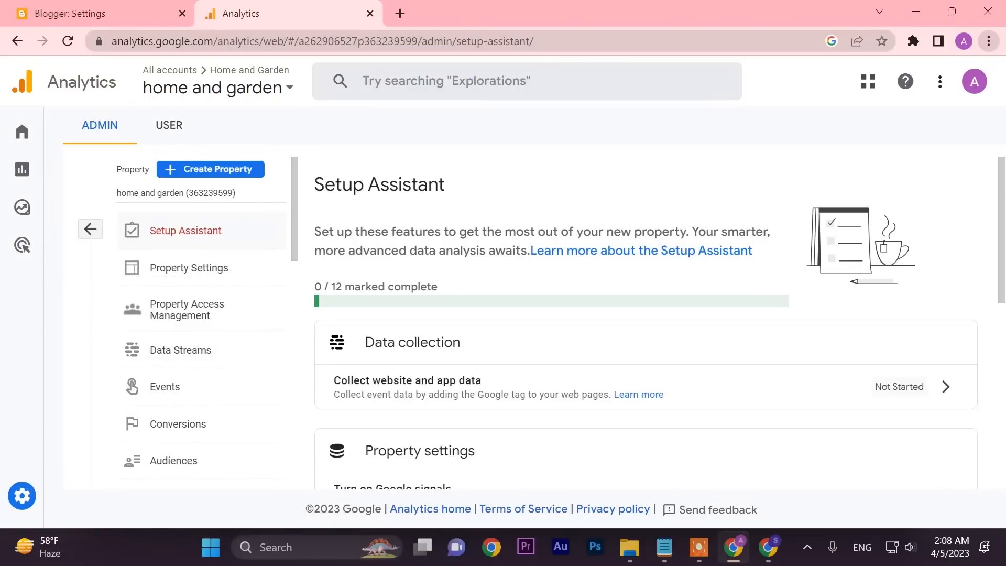
pyautogui.scroll(-2, 646, 323)
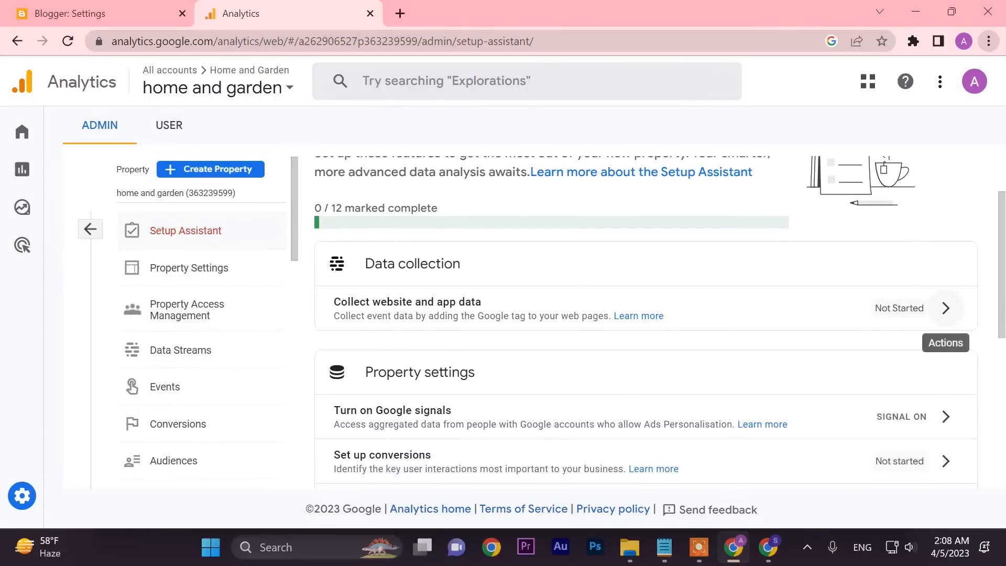
pyautogui.click(946, 307)
pyautogui.click(902, 352)
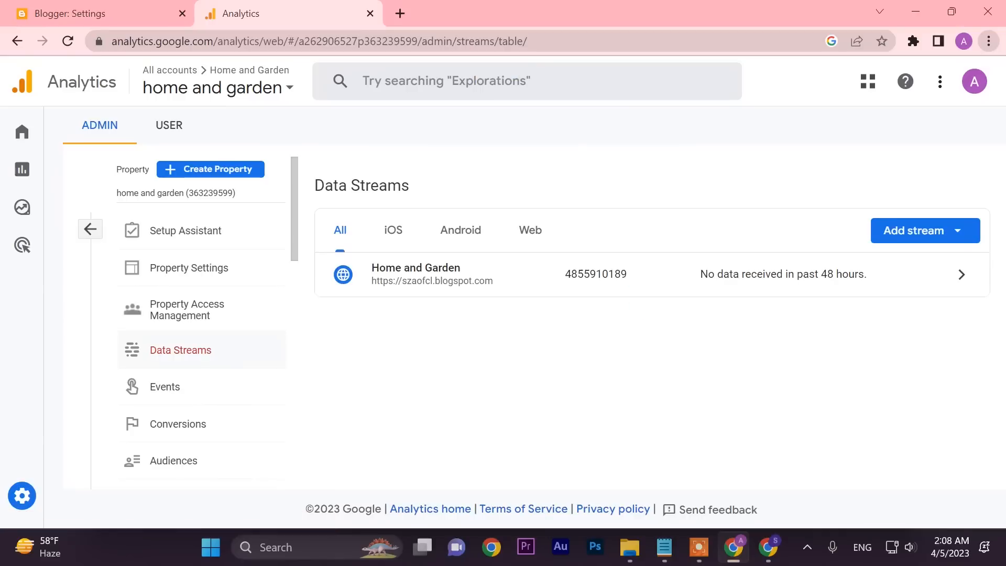
# Filter to web streams and open the Home and Garden stream's tag instructions (G-KLNE1H3HMF).
pyautogui.click(393, 229)
pyautogui.click(461, 229)
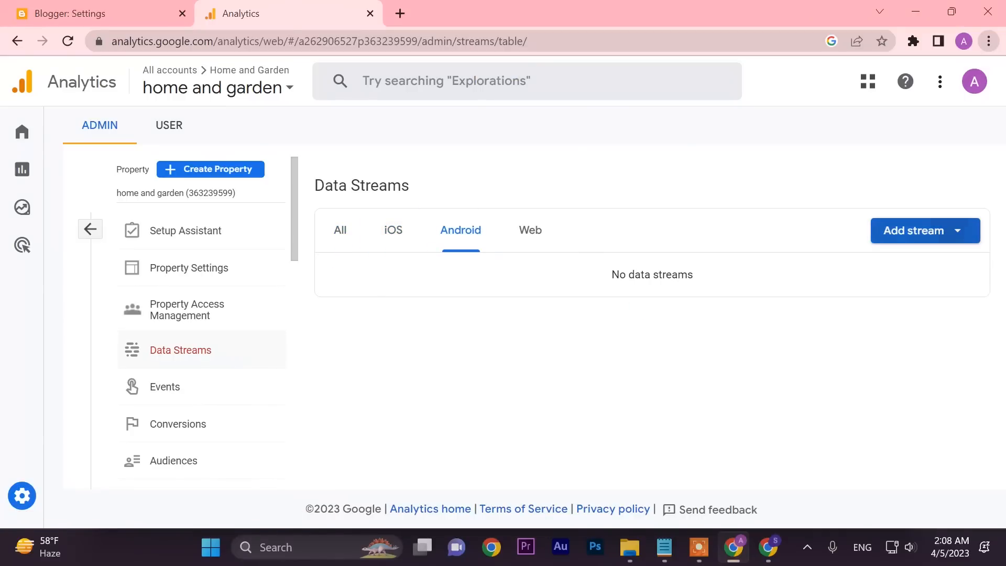
pyautogui.click(917, 230)
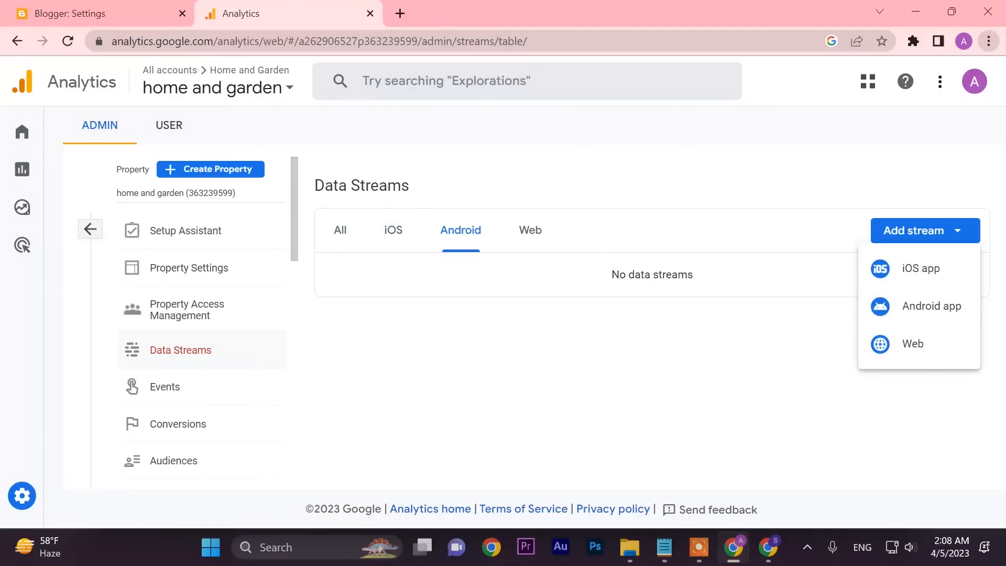
pyautogui.doubleClick(340, 230)
pyautogui.click(531, 230)
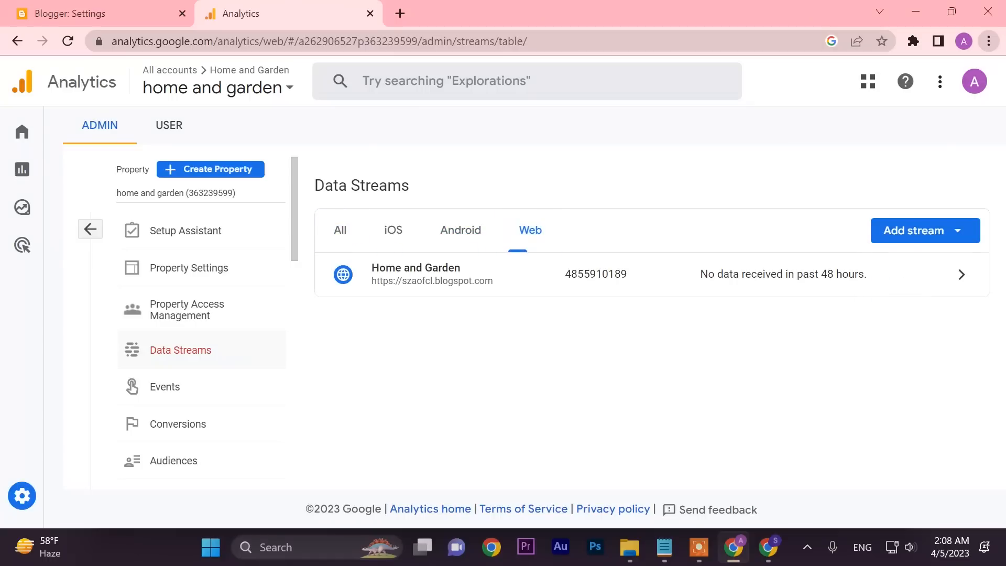
pyautogui.click(576, 274)
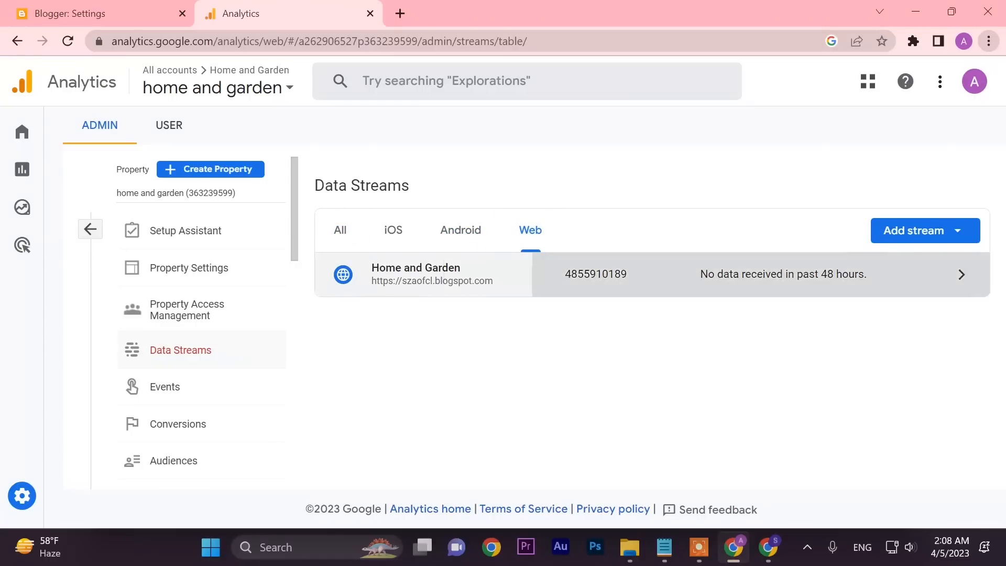
pyautogui.scroll(-5, 550, 288)
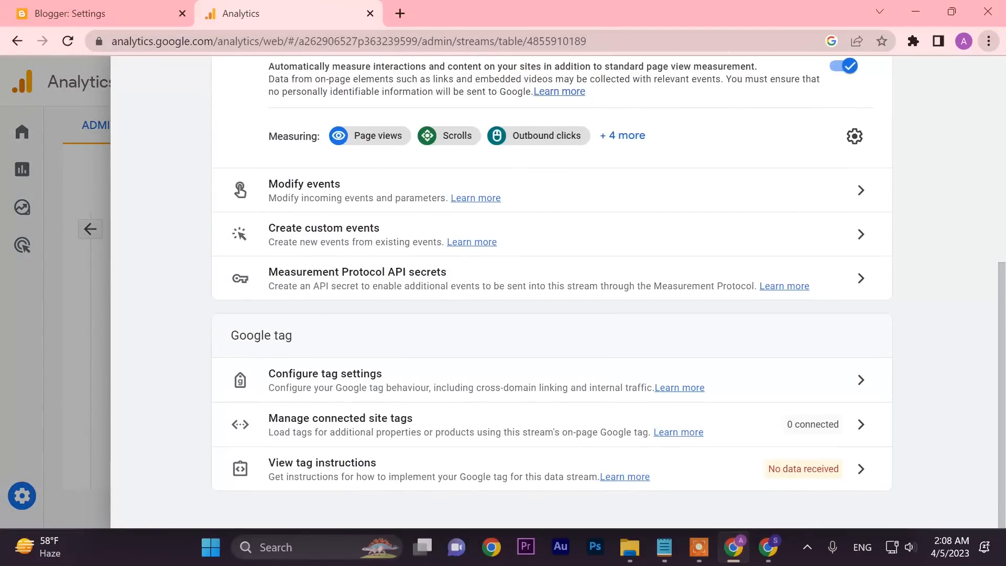
pyautogui.scroll(7, 550, 289)
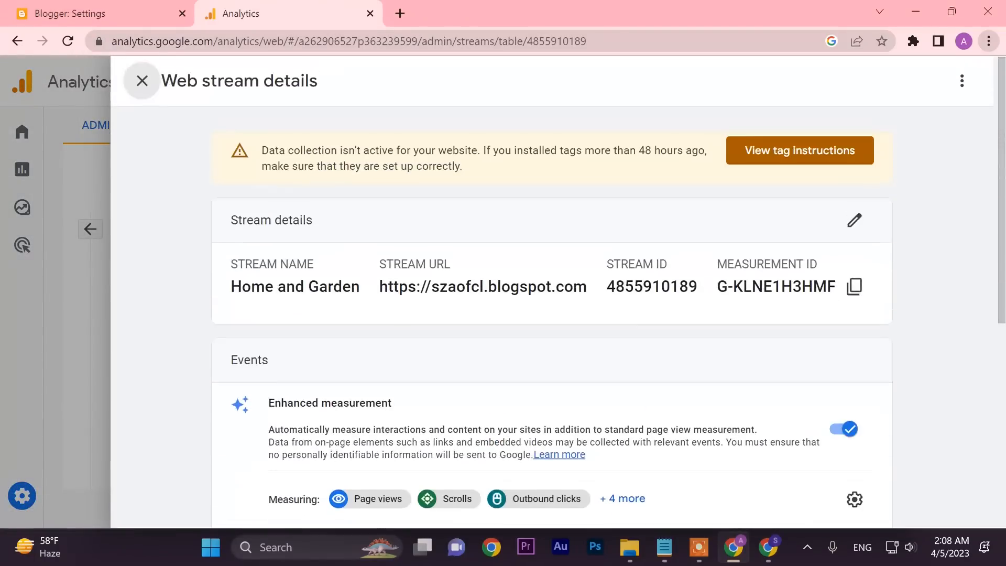
pyautogui.scroll(-4, 550, 288)
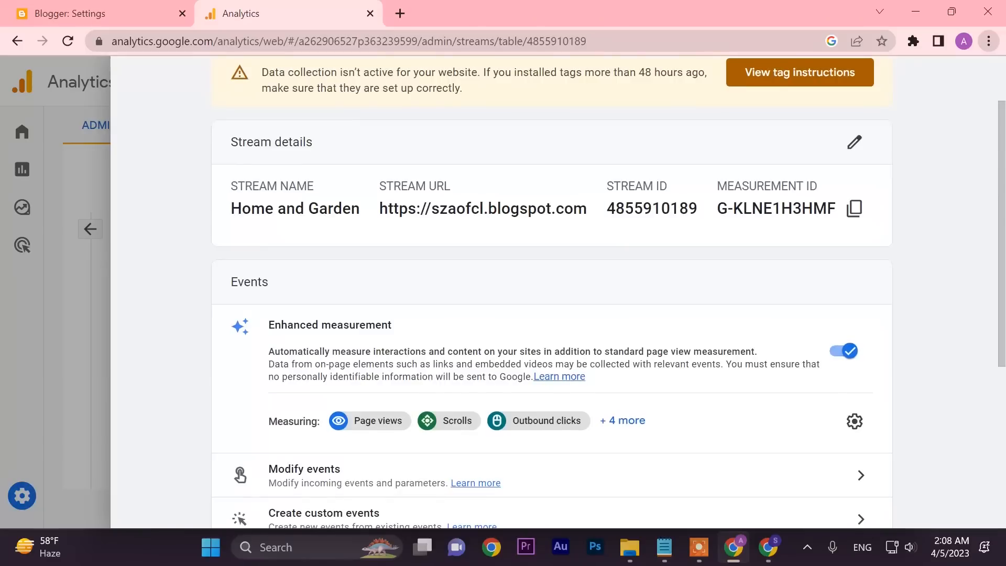
pyautogui.scroll(4, 550, 288)
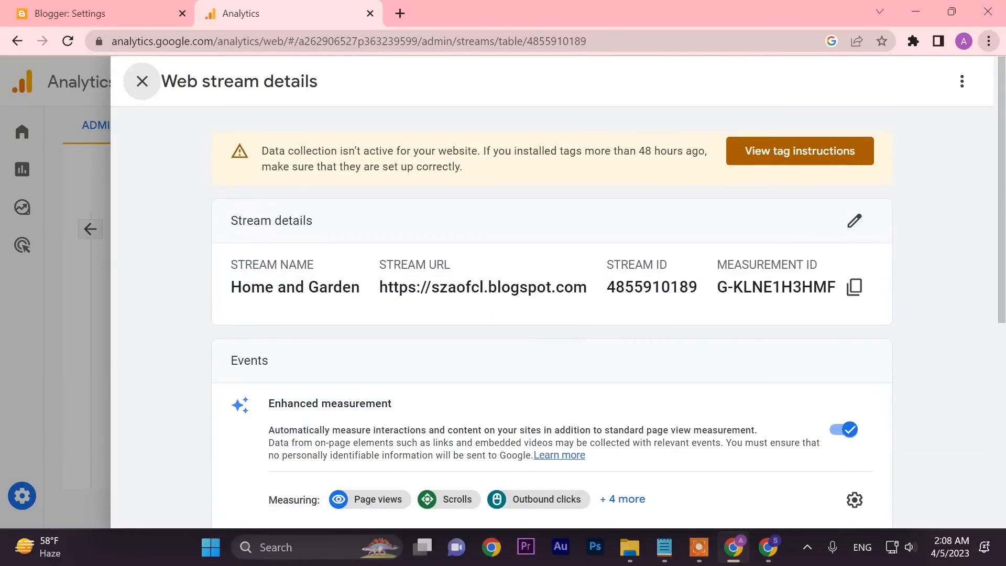
pyautogui.scroll(-5, 550, 288)
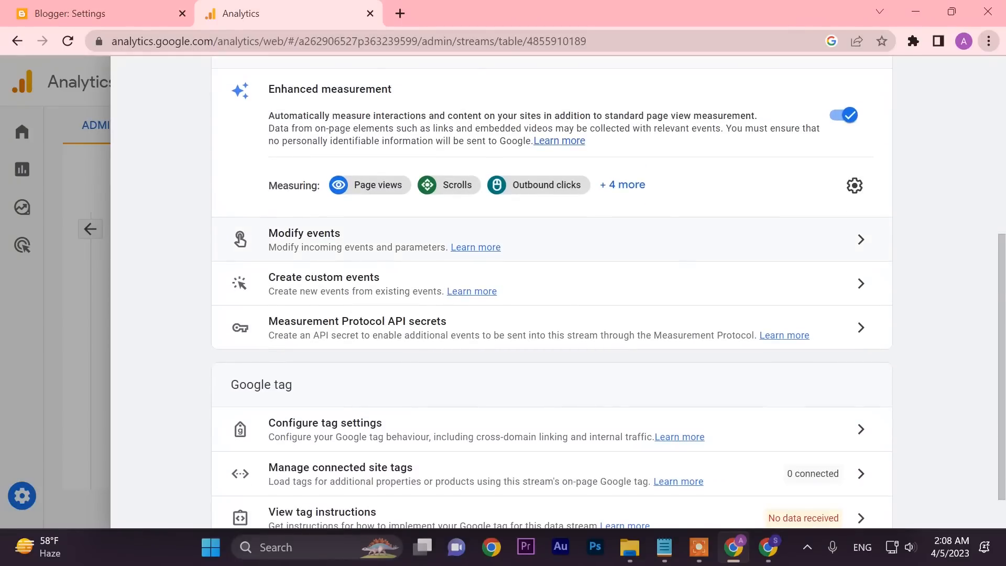
pyautogui.scroll(6, 551, 288)
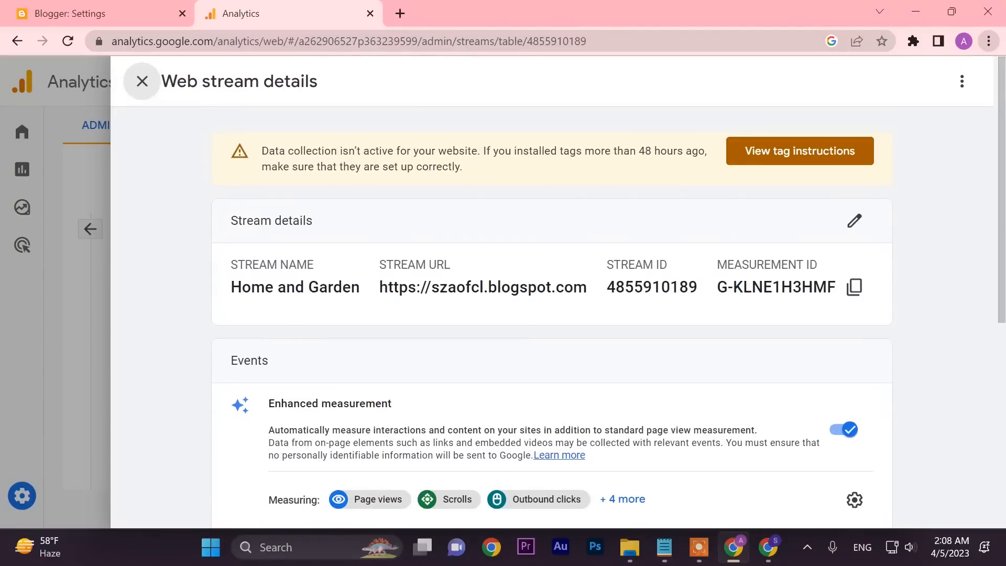
pyautogui.click(800, 152)
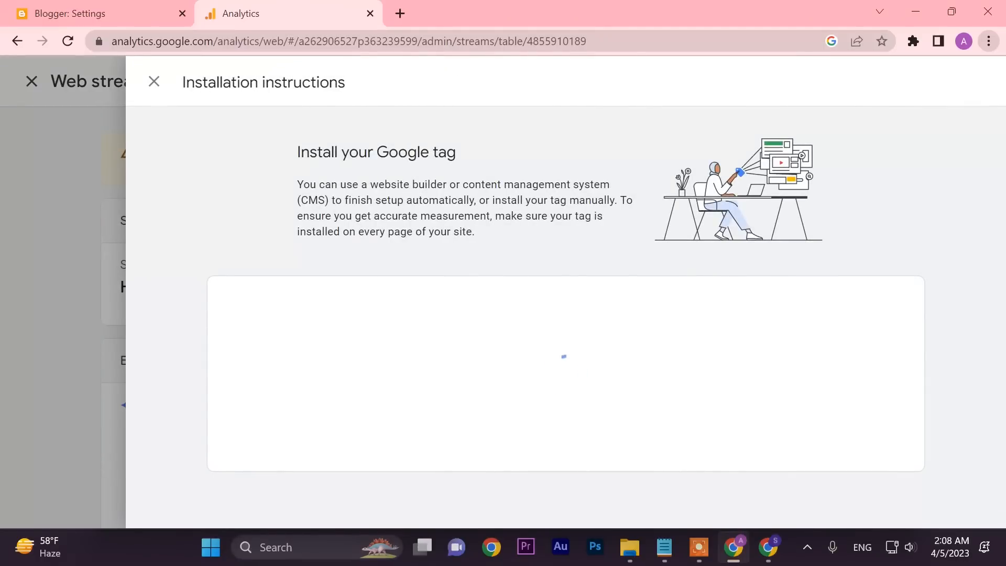
# Copy the manual-install Google tag code, then return to Blogger's settings.
pyautogui.scroll(3, 559, 323)
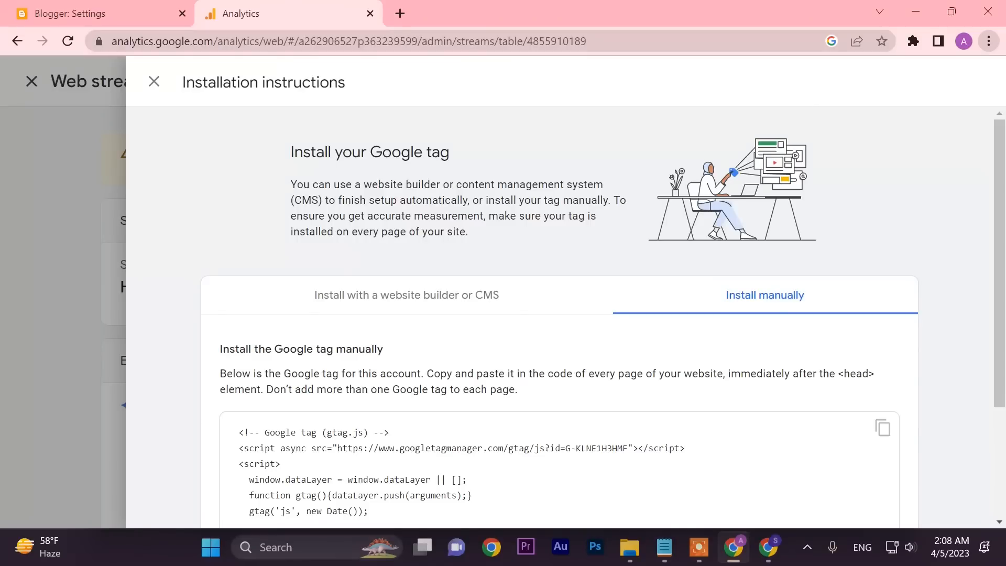
pyautogui.scroll(-3, 882, 269)
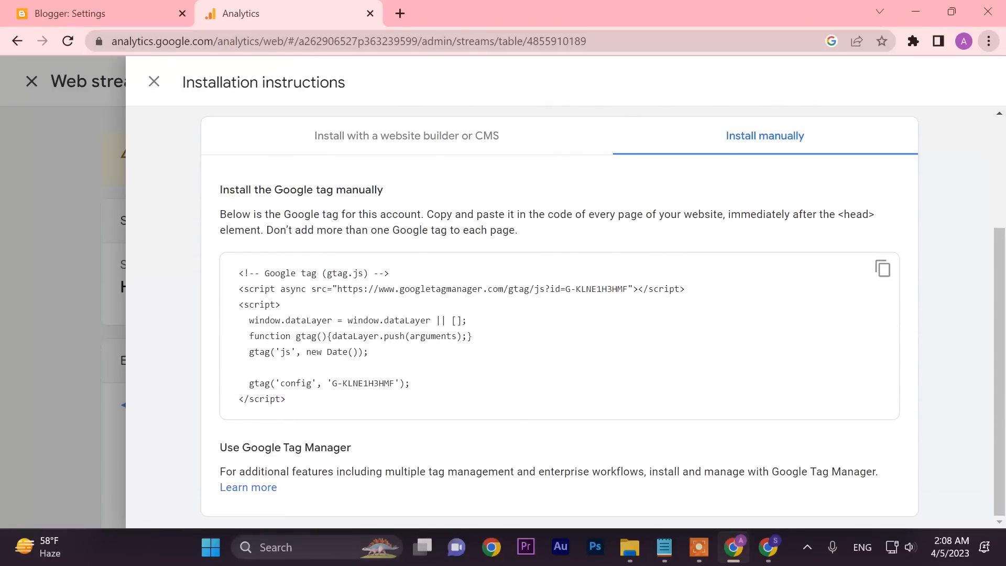
pyautogui.click(882, 268)
pyautogui.scroll(3, 559, 323)
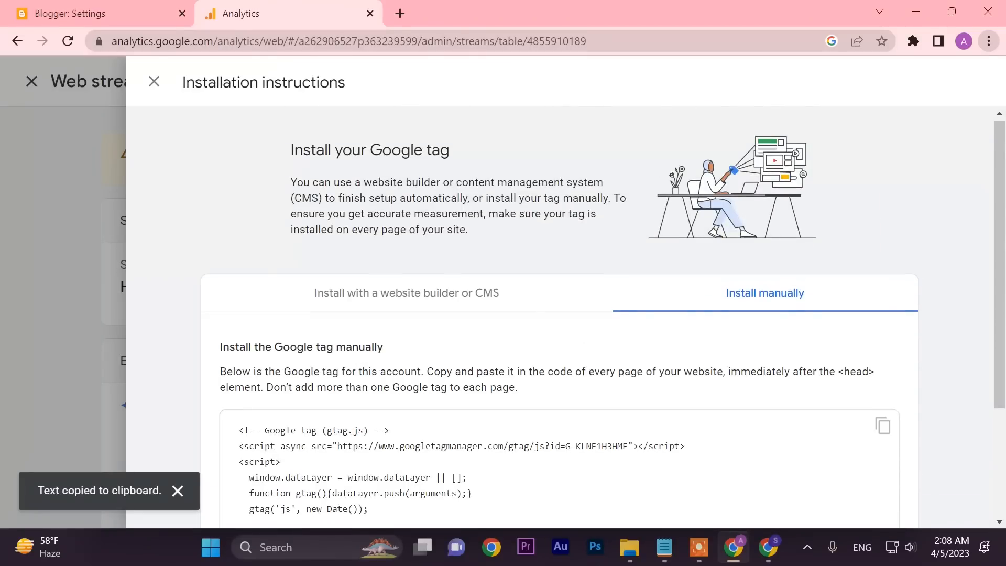
pyautogui.click(70, 14)
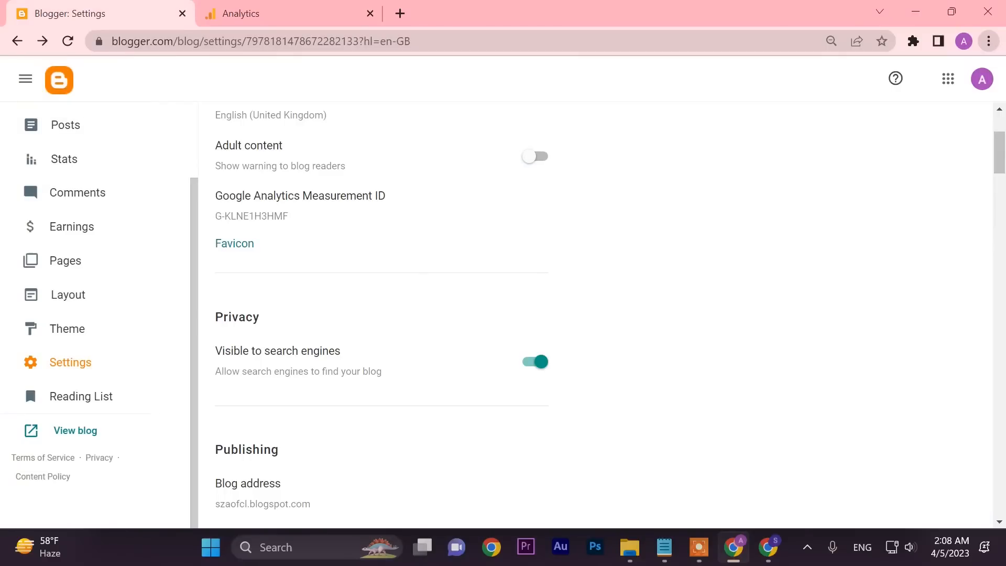
# Paste the Google tag script right after <head> in the theme's HTML and save the template.
pyautogui.click(69, 407)
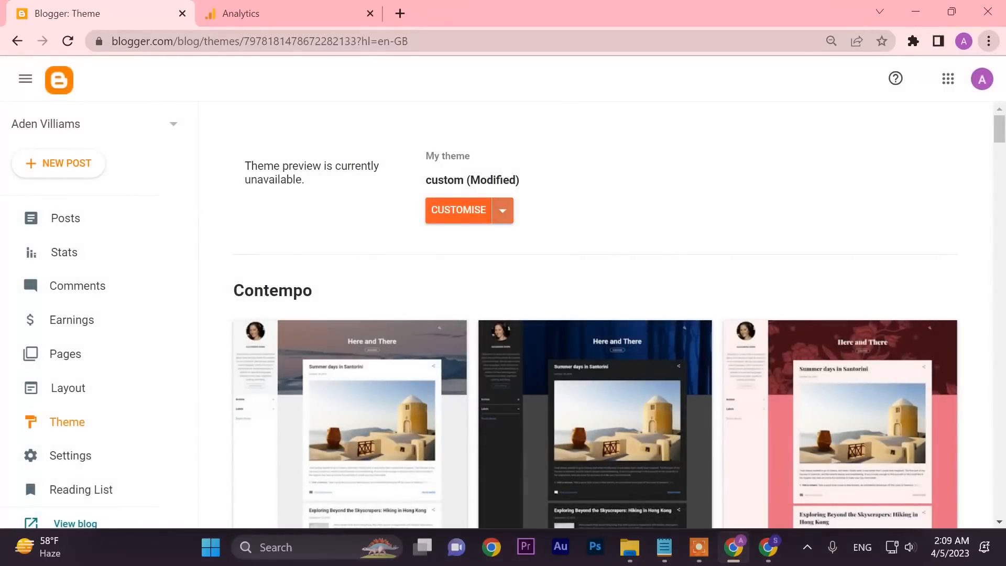
pyautogui.click(502, 210)
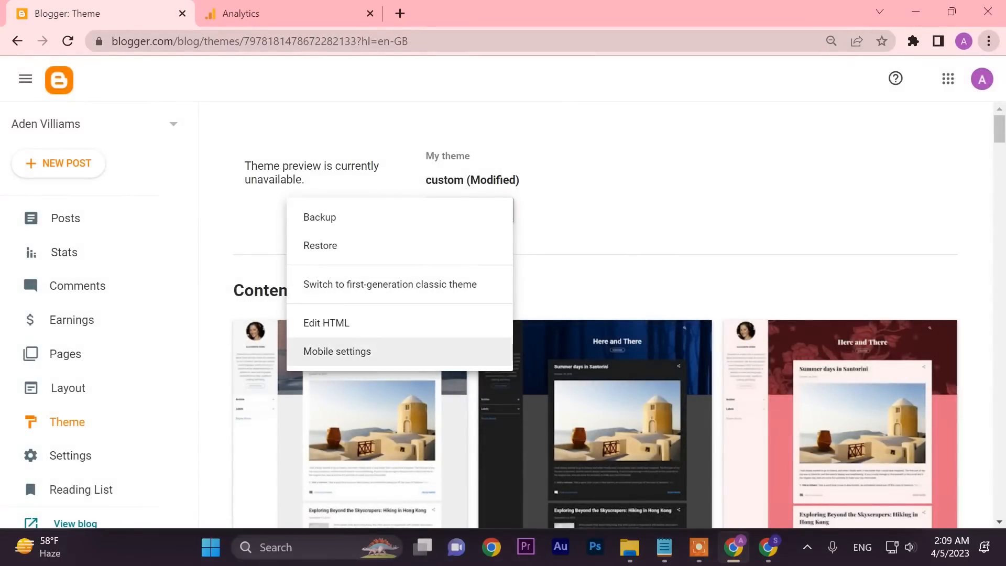
pyautogui.click(341, 323)
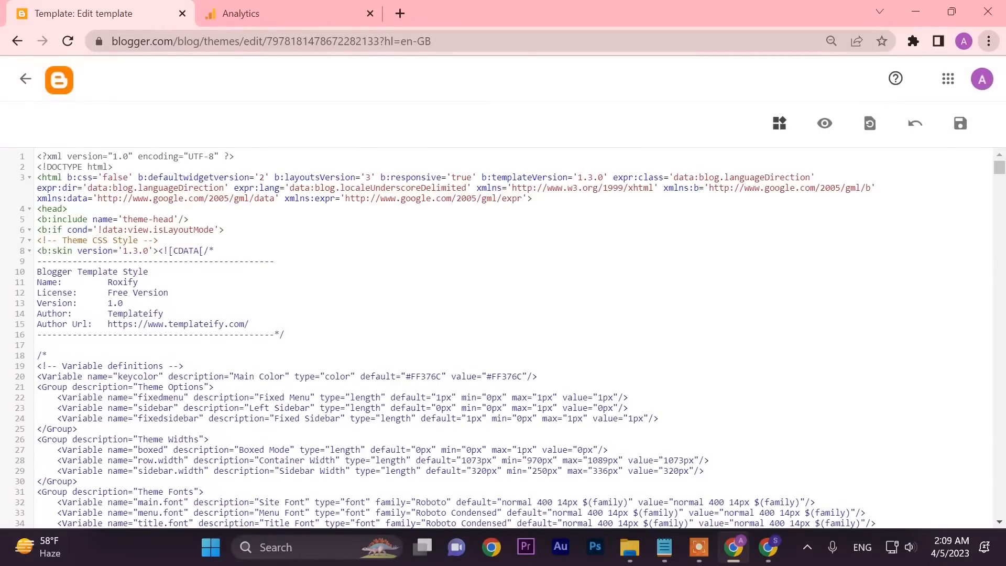
pyautogui.rightClick(73, 208)
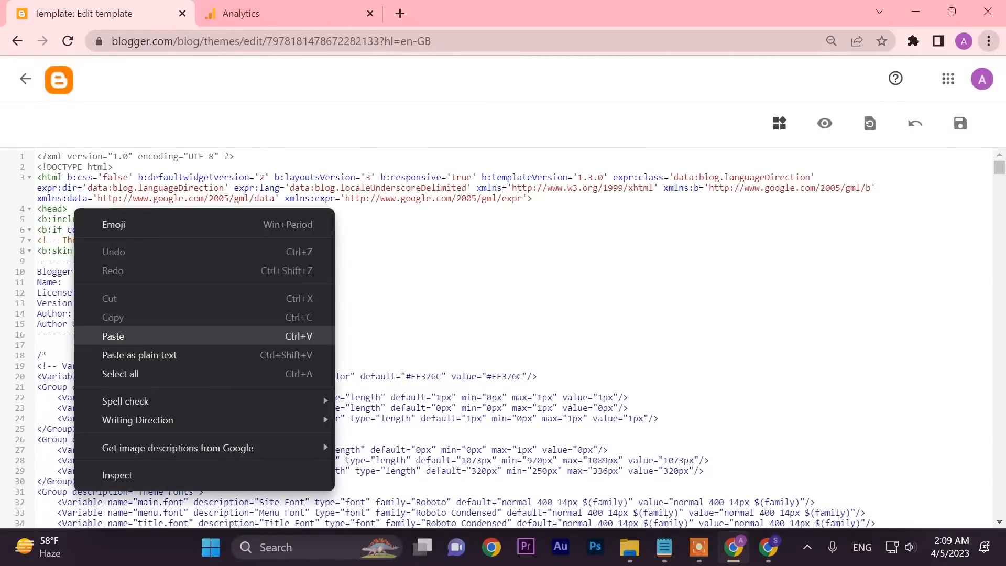
pyautogui.click(168, 335)
pyautogui.click(960, 124)
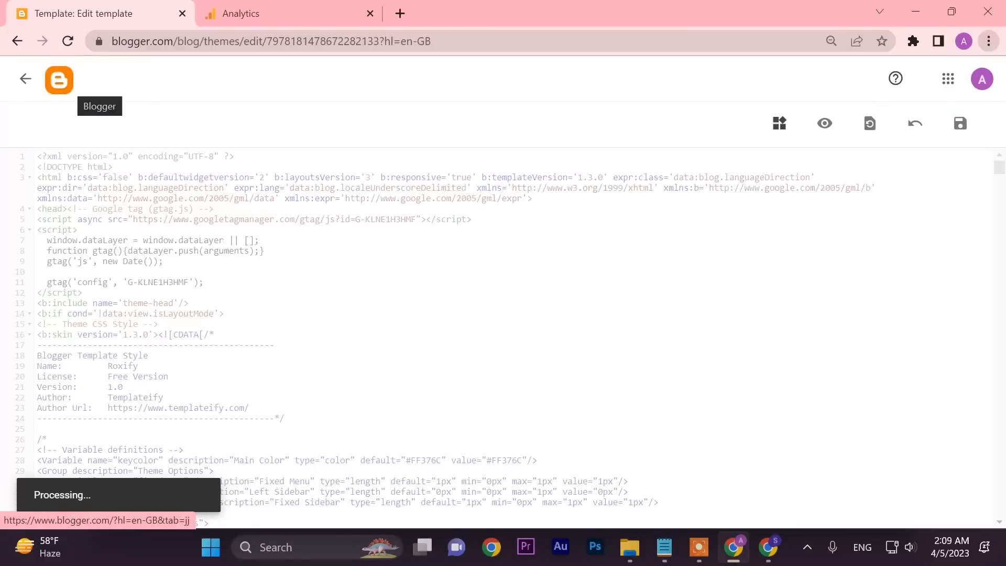
pyautogui.click(25, 78)
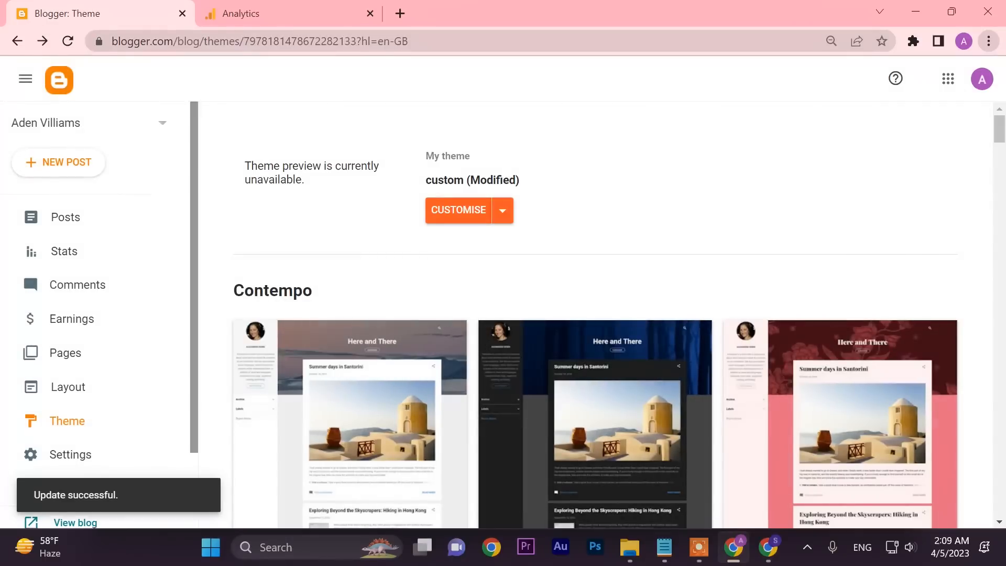
# Open Blogger's Posts list with the Red Roses post and bring up the Notepad outline.
pyautogui.scroll(-6, 595, 314)
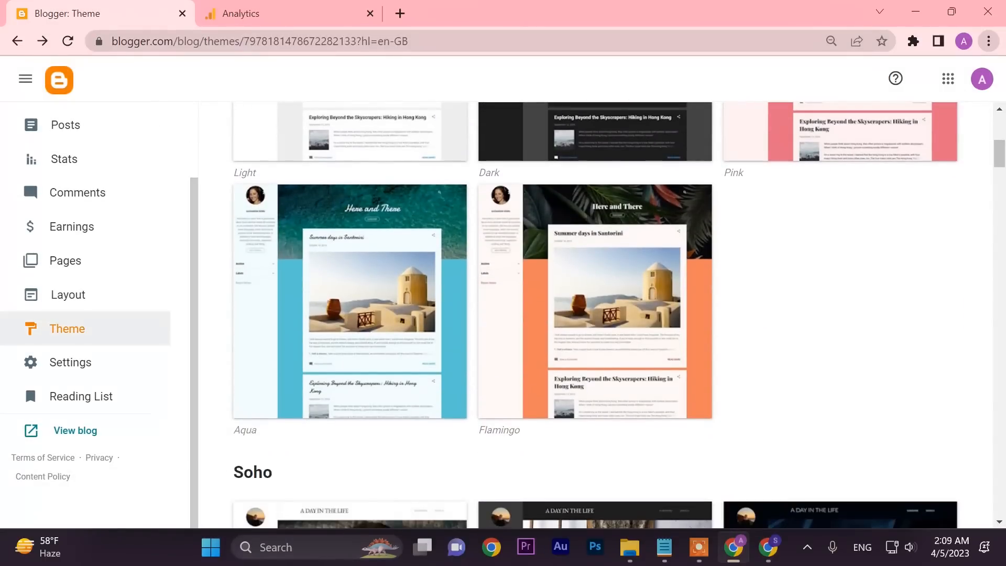
pyautogui.scroll(8, 595, 314)
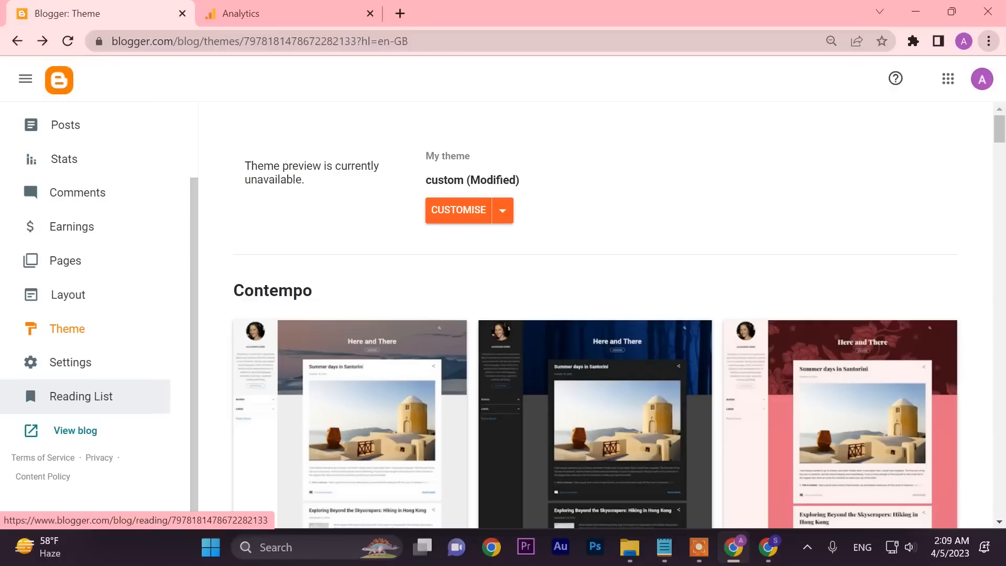
pyautogui.scroll(2, 79, 157)
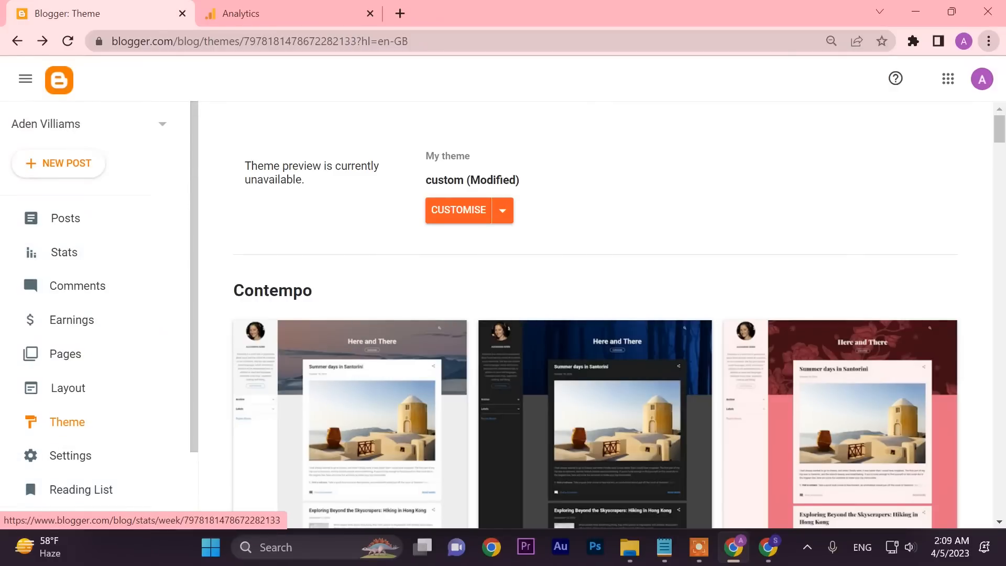
pyautogui.click(65, 218)
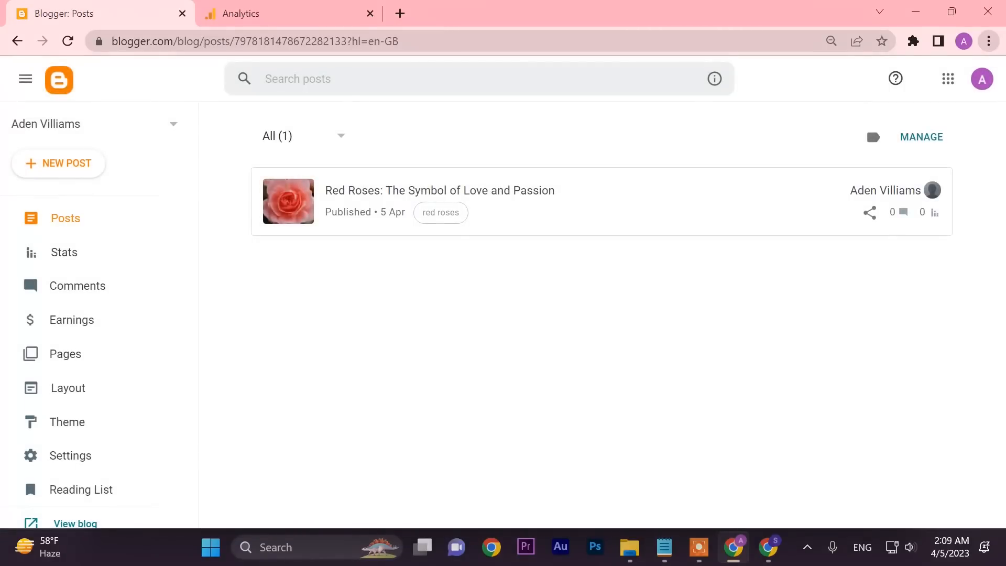
pyautogui.click(664, 546)
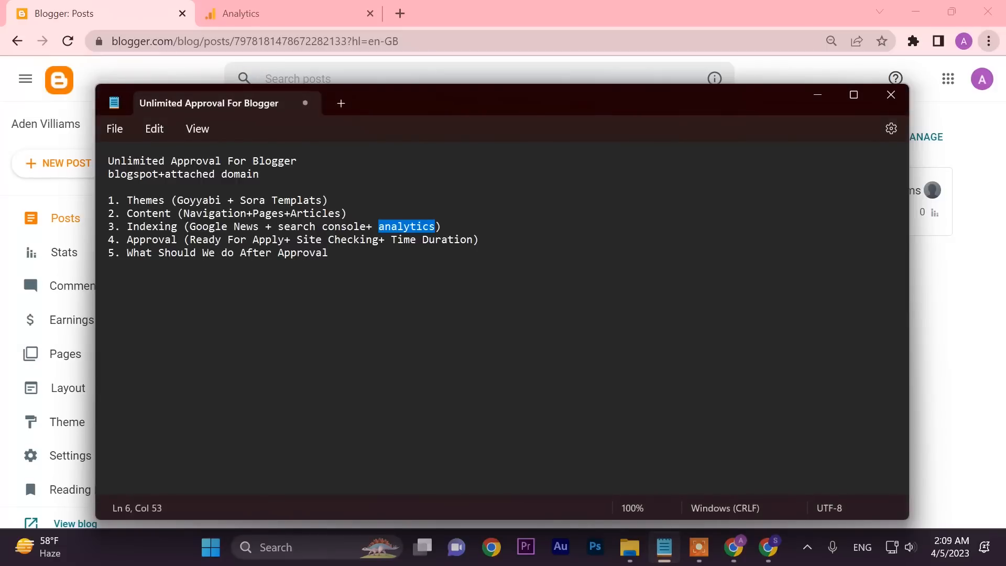
pyautogui.moveTo(127, 240); pyautogui.dragTo(480, 240)
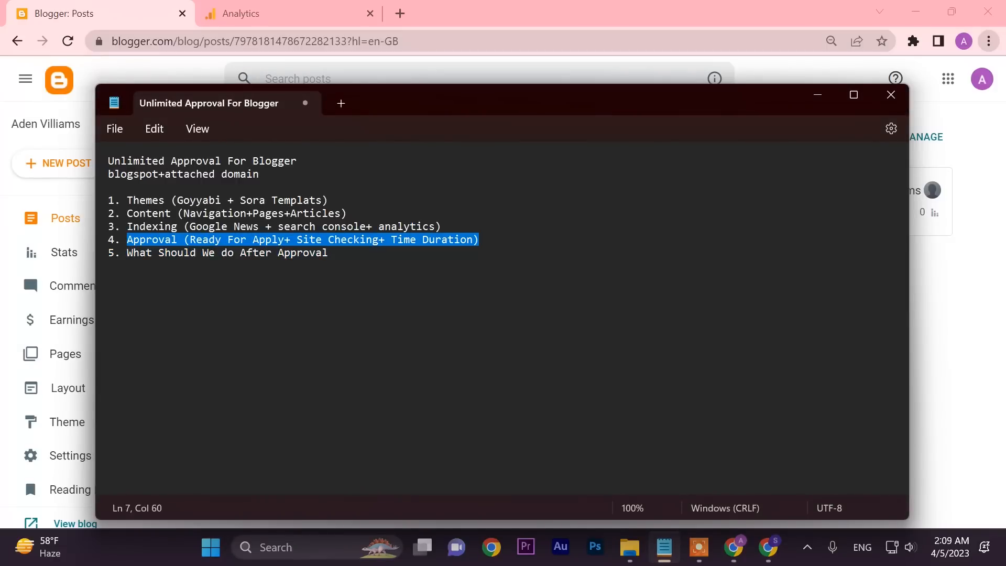
pyautogui.click(241, 240)
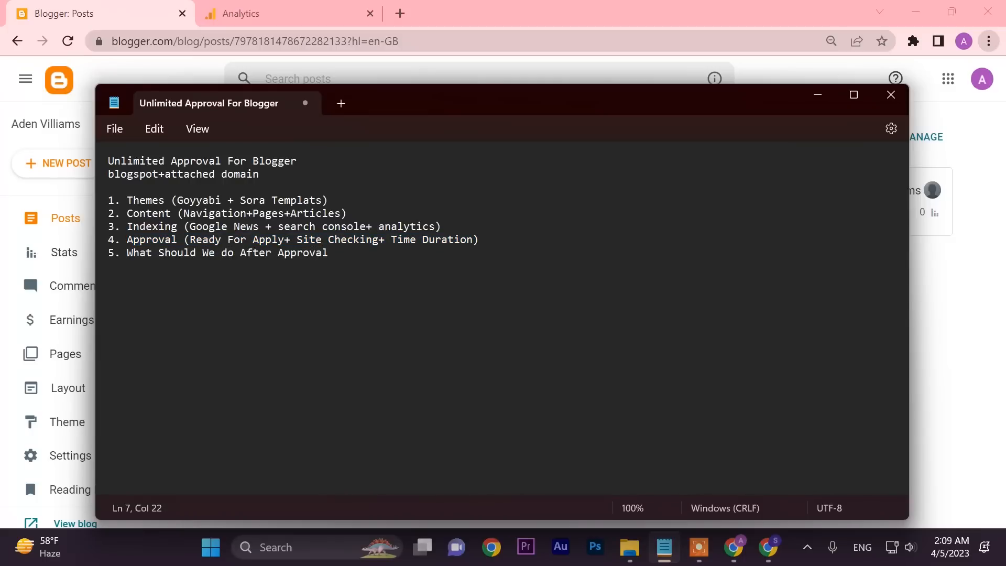
pyautogui.doubleClick(133, 173)
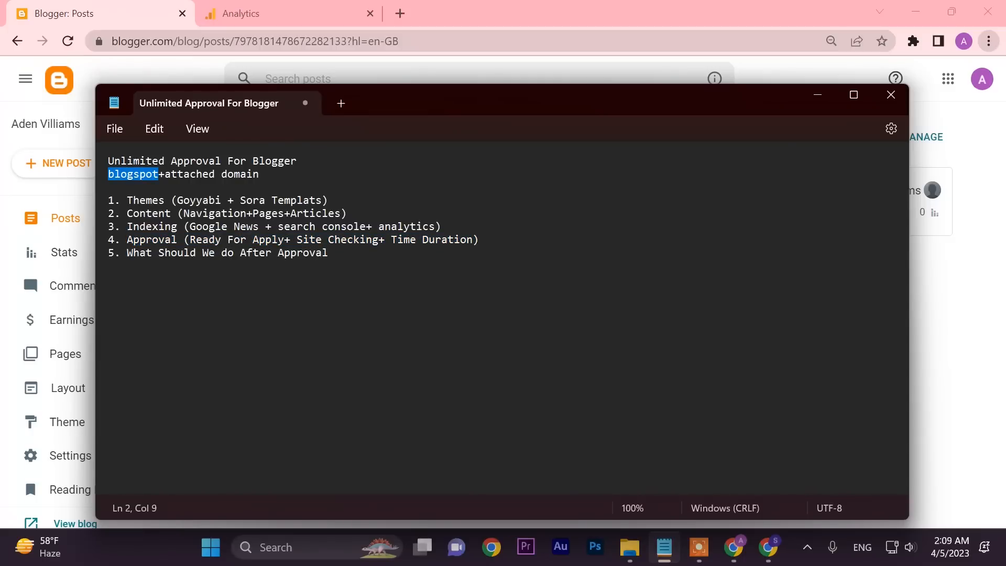
pyautogui.moveTo(240, 174); pyautogui.dragTo(260, 174)
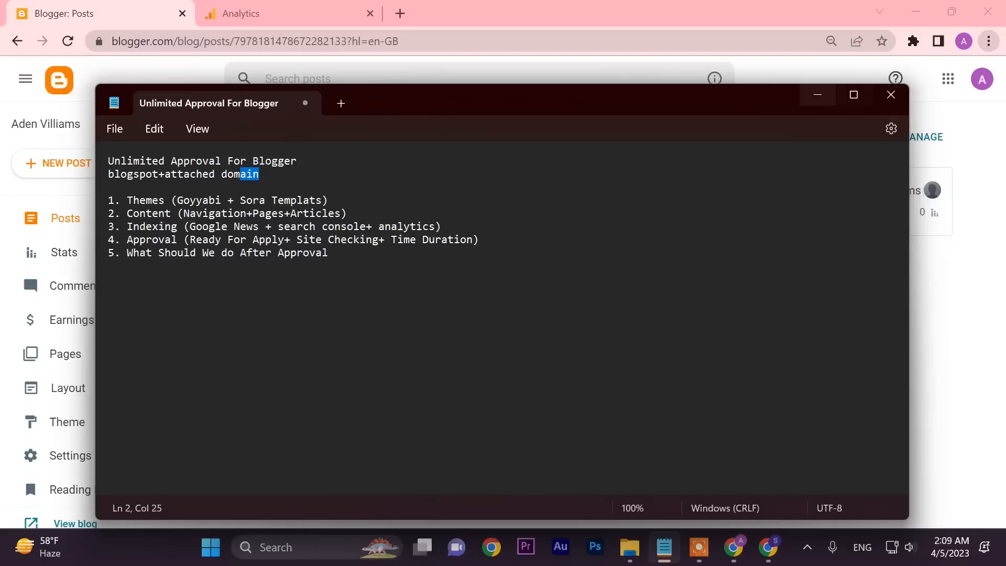
pyautogui.click(817, 95)
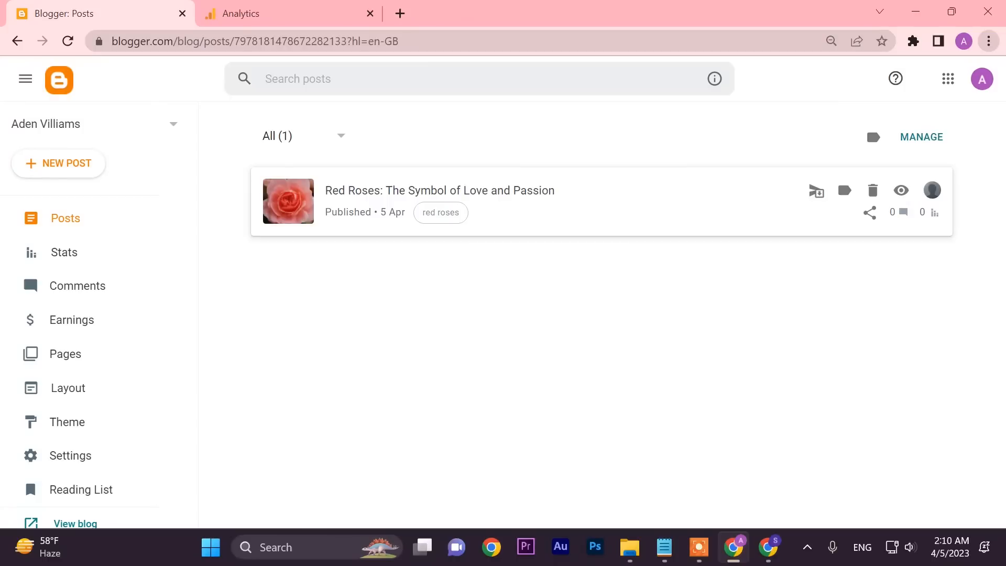
pyautogui.scroll(-2, 84, 366)
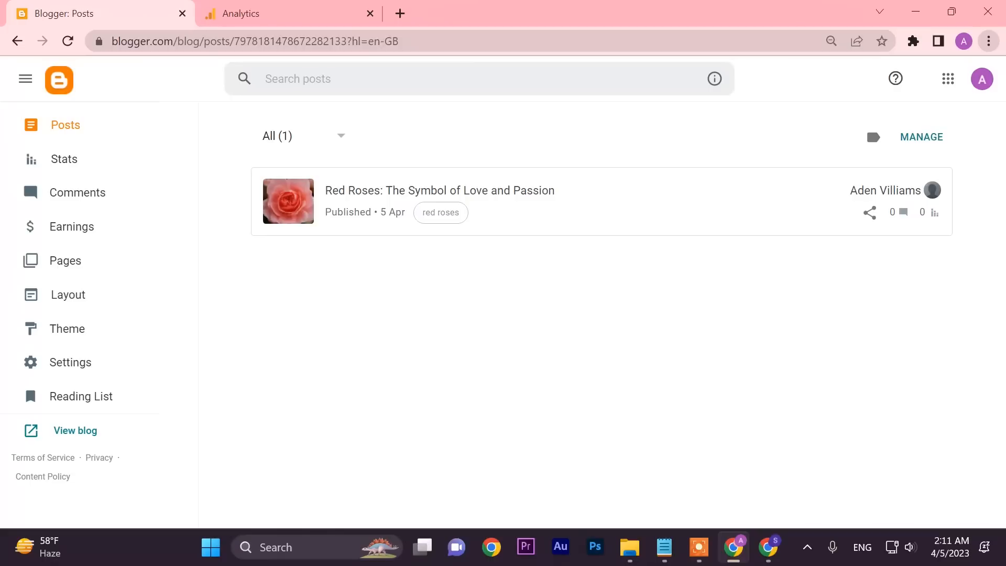
# Restore the 'Unlimited Approval For Blogger' Notepad outline from the taskbar.
pyautogui.click(664, 547)
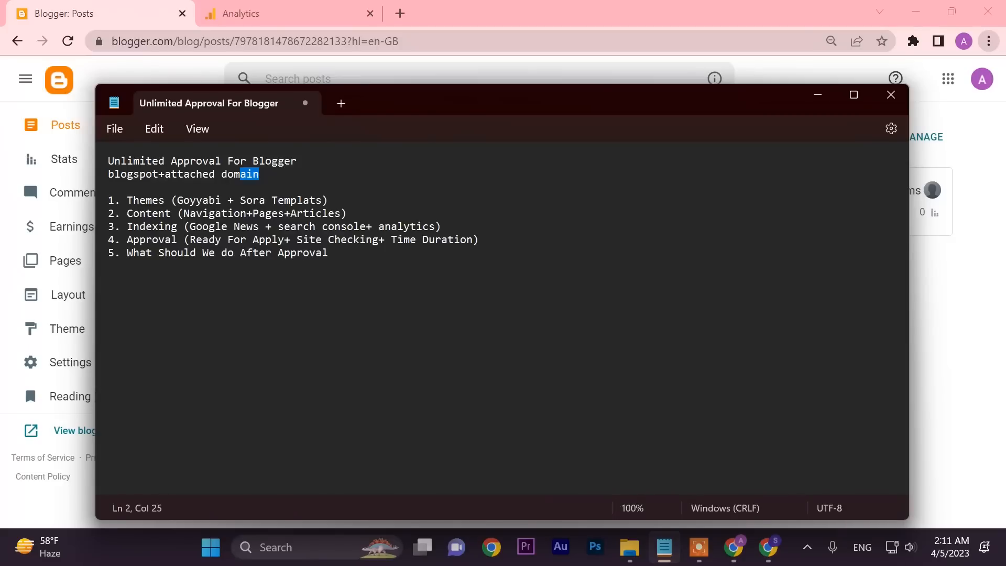
# Select step 5, 'What Should We do After Approval', then minimise Notepad and return to Analytics.
pyautogui.moveTo(108, 268); pyautogui.dragTo(108, 253)
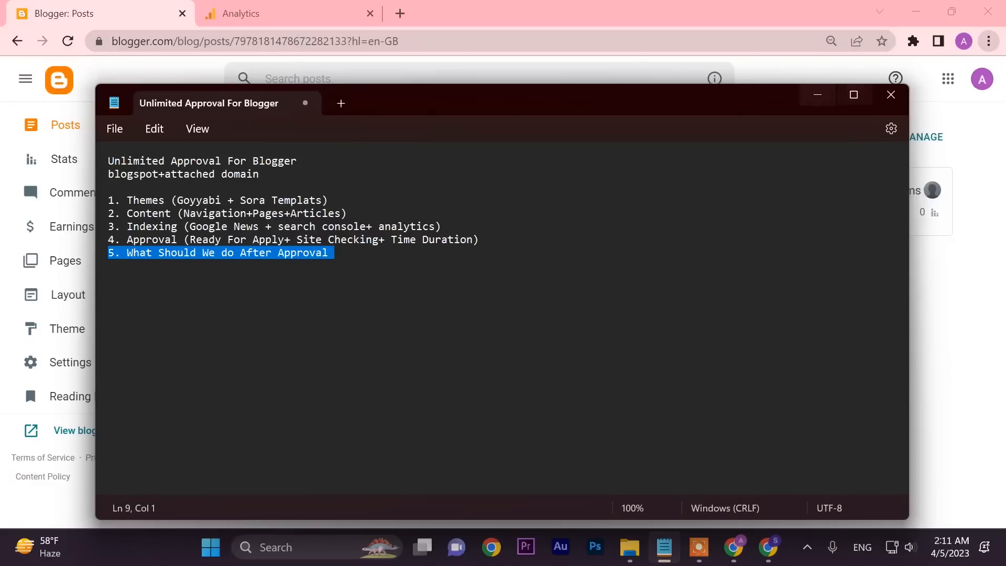
pyautogui.click(817, 95)
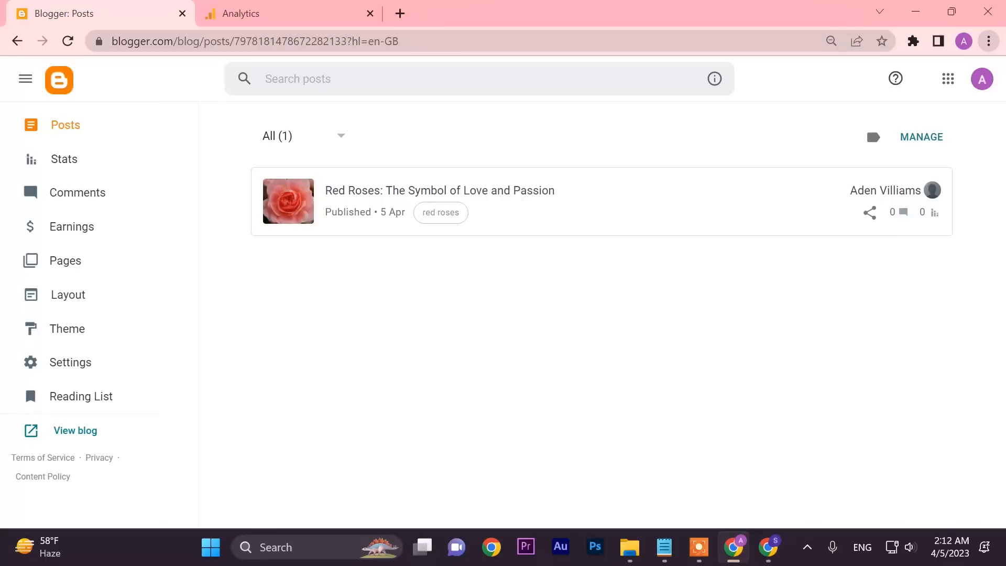
pyautogui.click(241, 14)
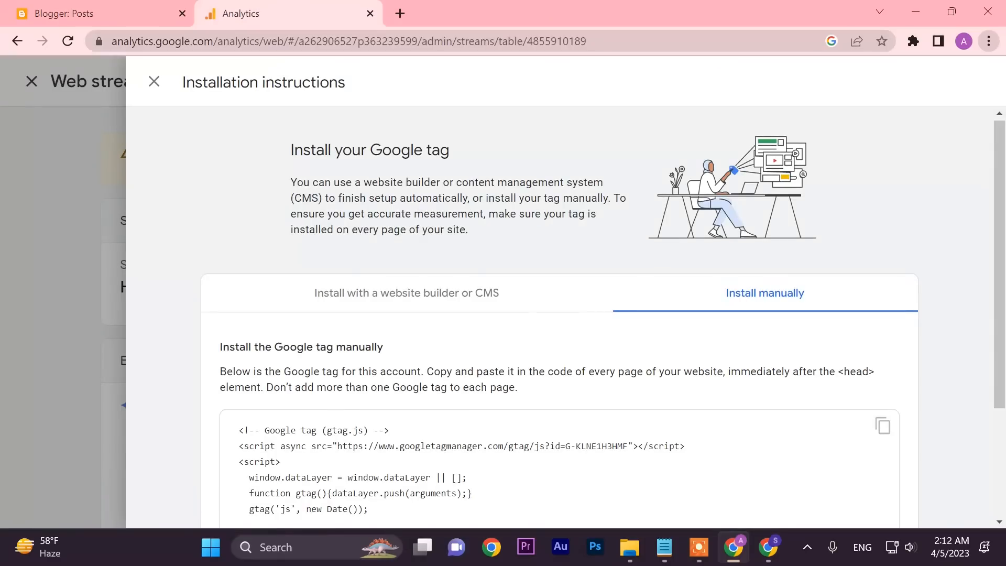
# Close the Google Analytics tab.
pyautogui.click(370, 13)
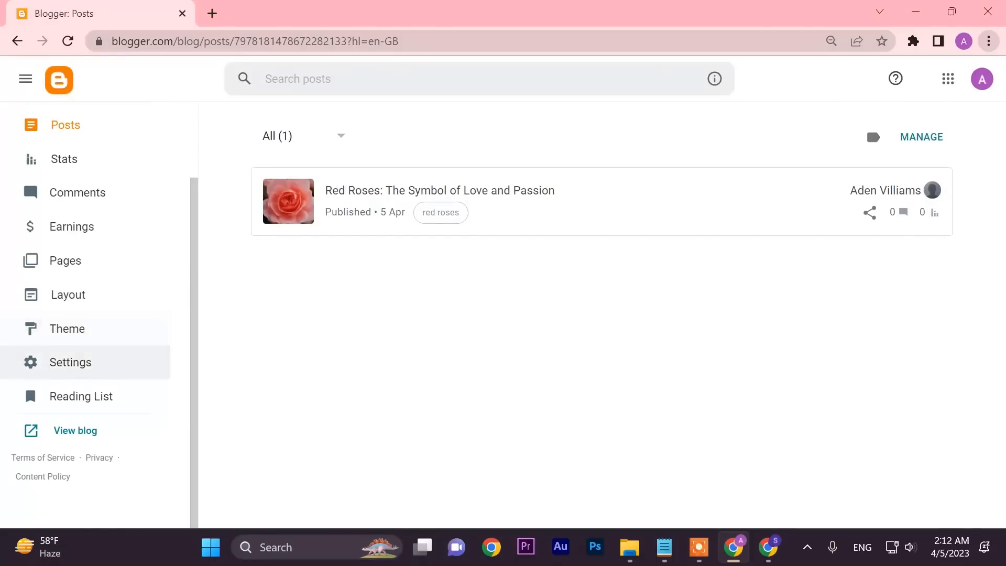
pyautogui.scroll(2, 84, 325)
pyautogui.scroll(-2, 84, 366)
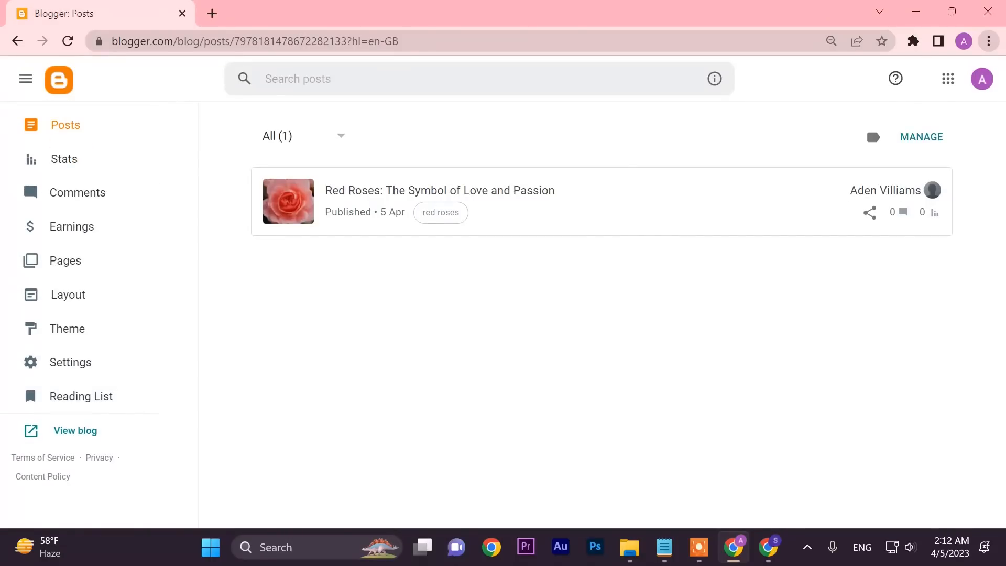
pyautogui.scroll(2, 83, 393)
pyautogui.scroll(-2, 84, 393)
pyautogui.scroll(2, 78, 419)
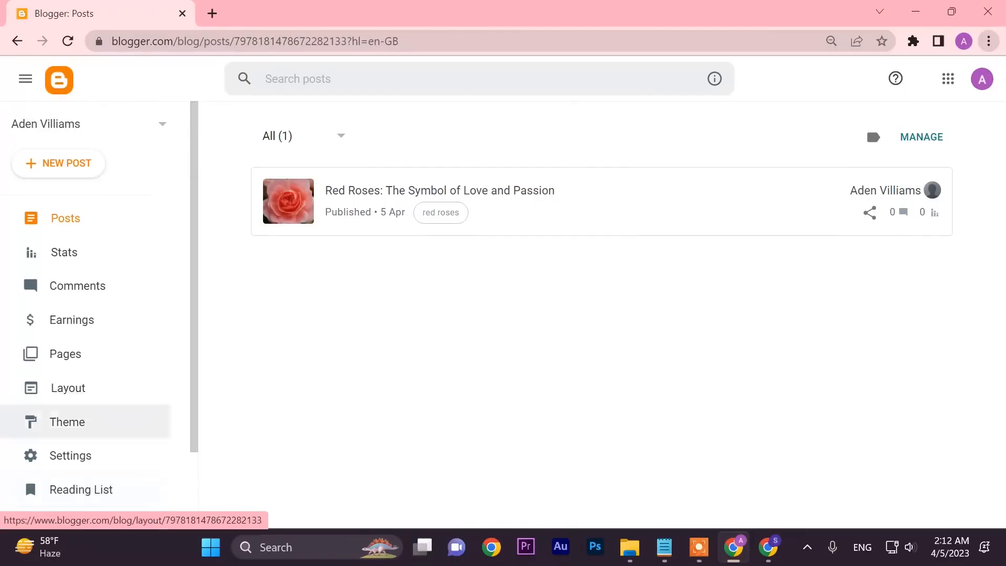
pyautogui.scroll(-2, 79, 419)
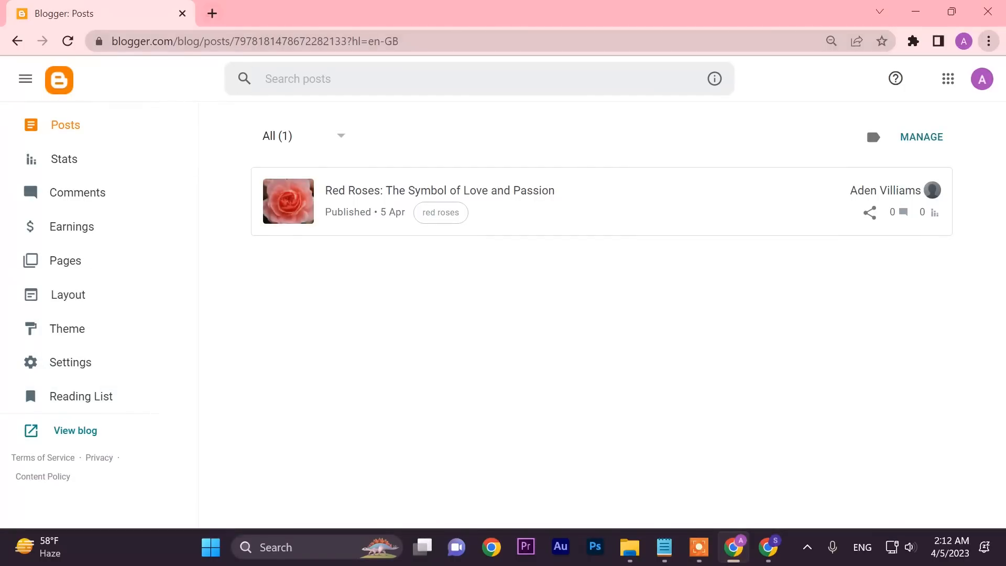
# Search 'adsense', open Google AdSense and start sign-up with the existing Google account.
pyautogui.hotkey('ctrl', 't')
pyautogui.write('adse')
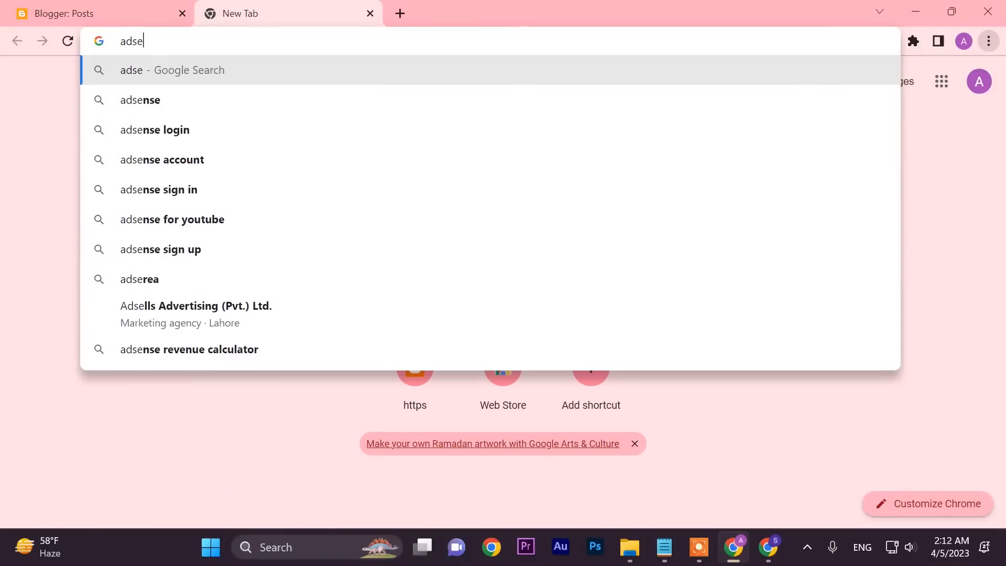
pyautogui.write('nse')
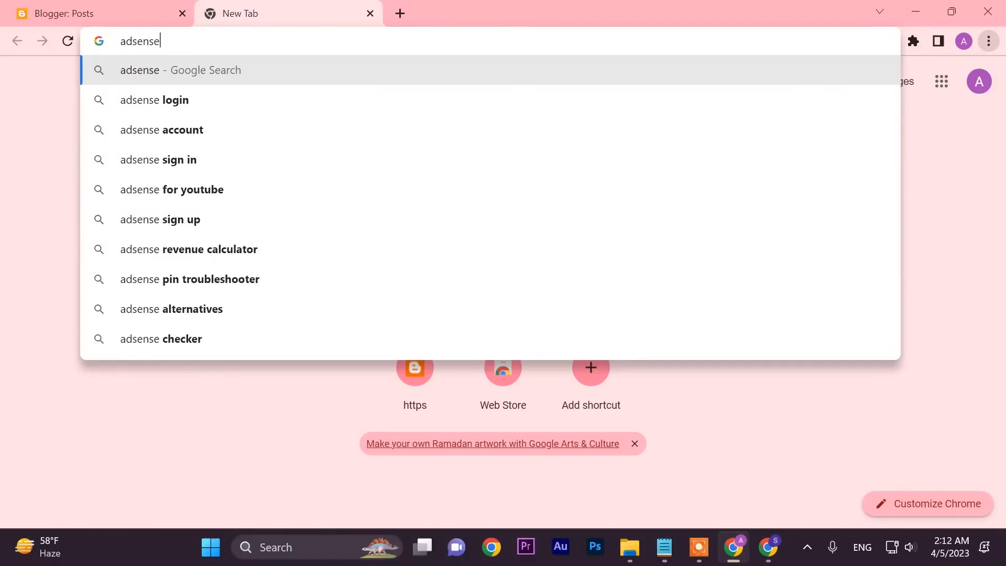
pyautogui.press('Return')
pyautogui.scroll(-1, 289, 262)
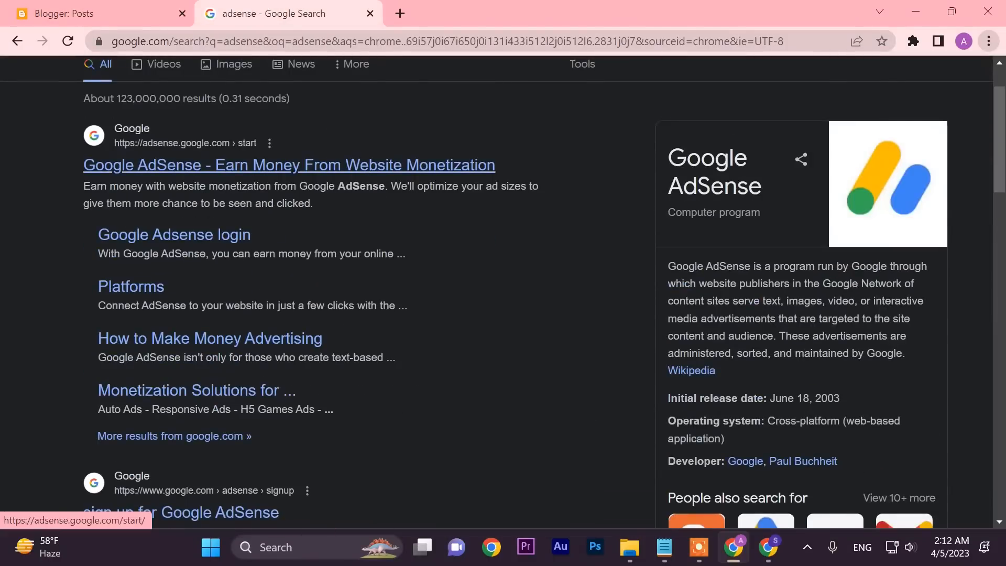
pyautogui.click(289, 165)
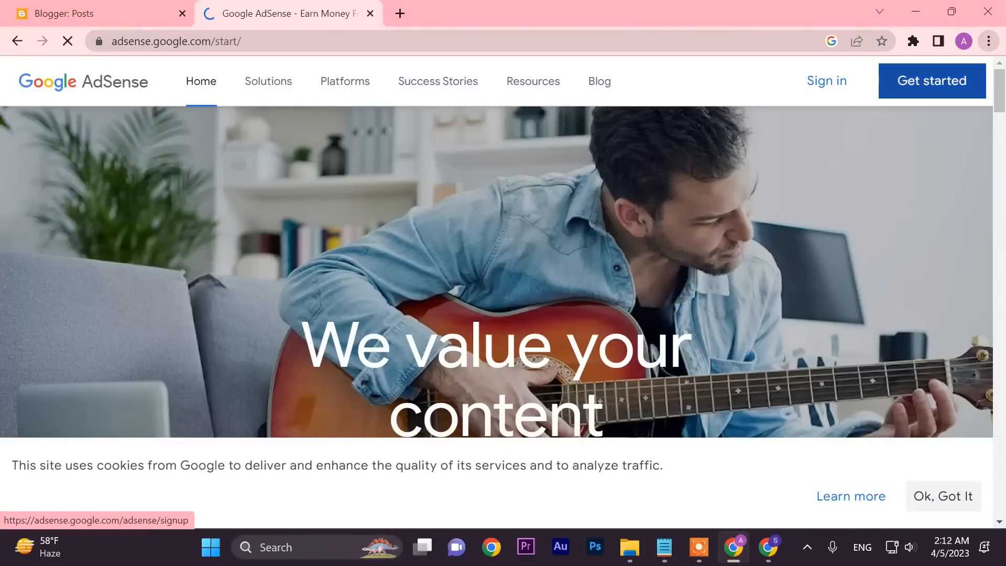
pyautogui.click(932, 80)
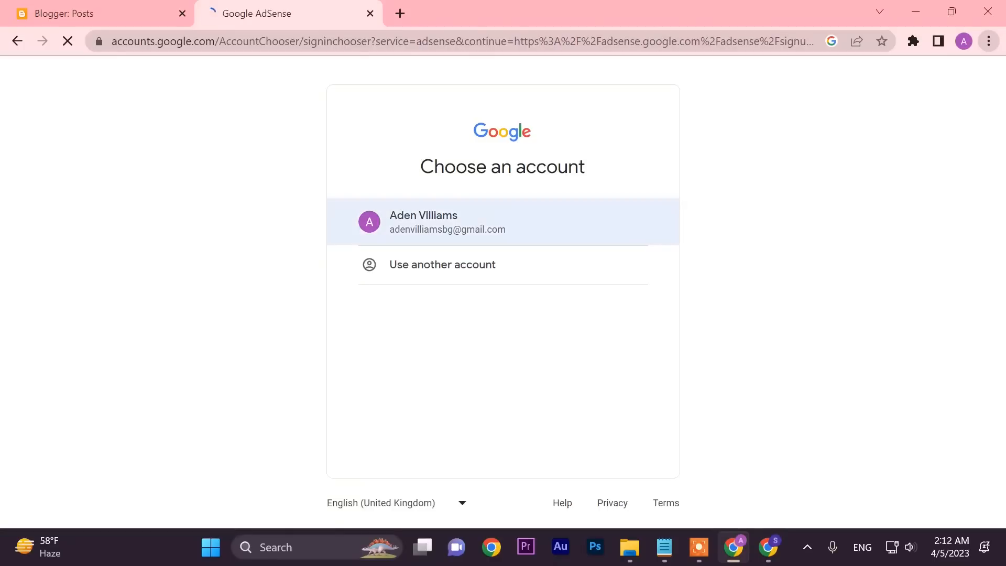
pyautogui.click(461, 222)
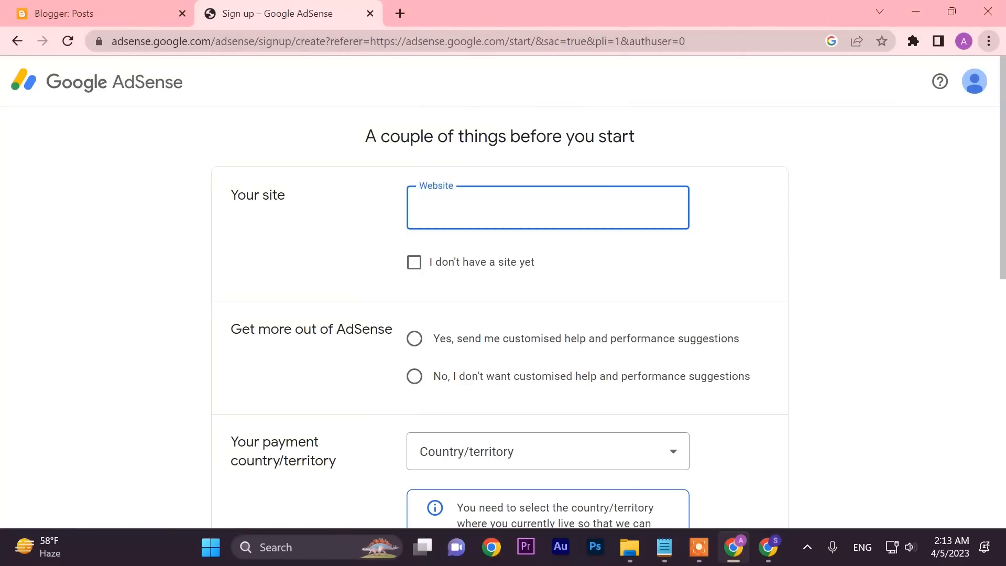
pyautogui.click(64, 13)
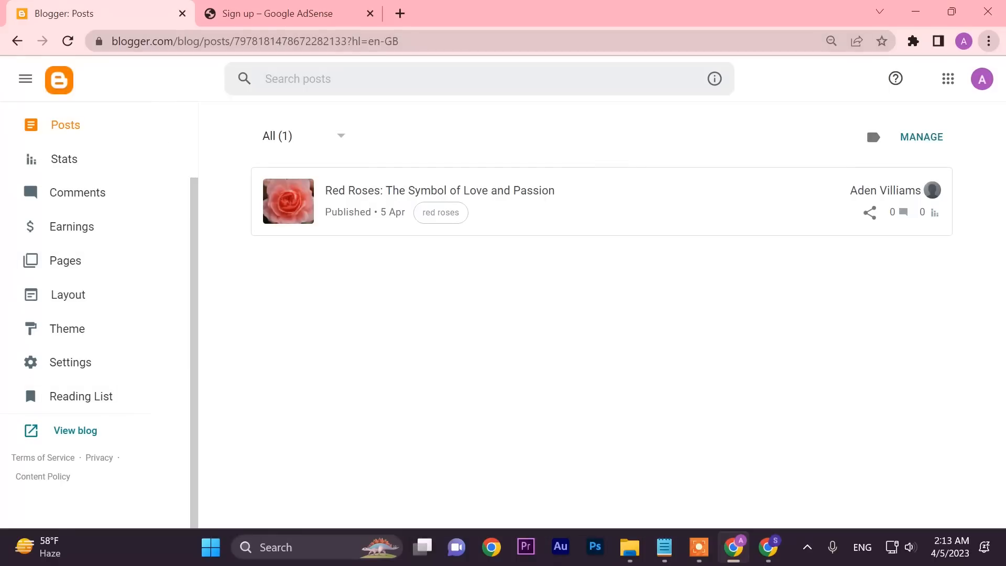
pyautogui.click(75, 430)
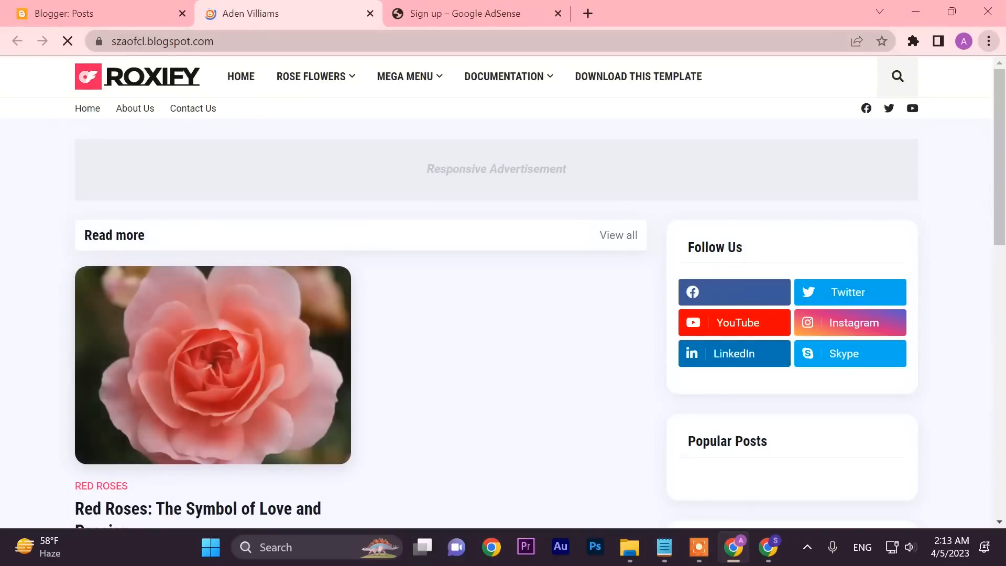
pyautogui.rightClick(246, 44)
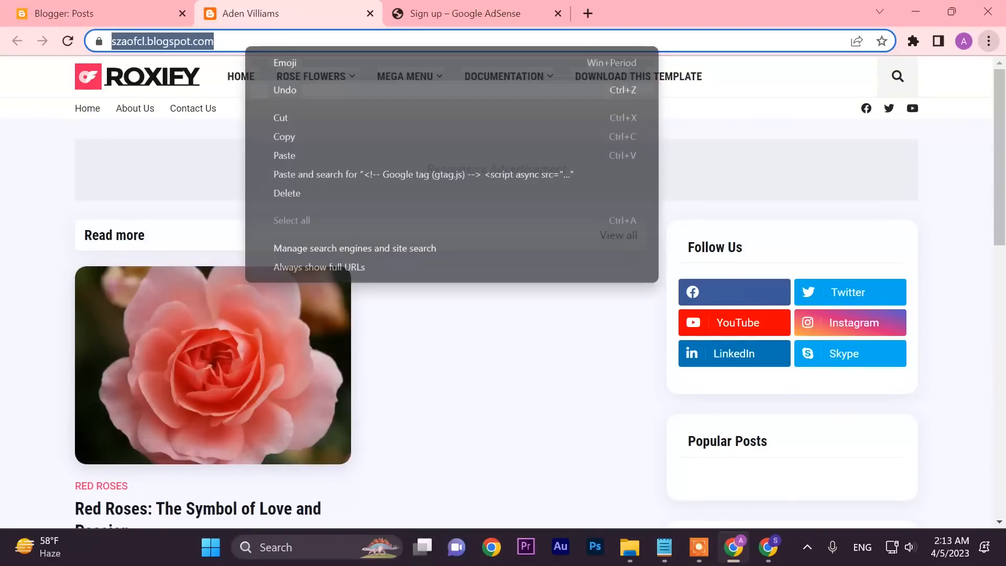
pyautogui.click(285, 136)
pyautogui.click(465, 14)
pyautogui.rightClick(466, 213)
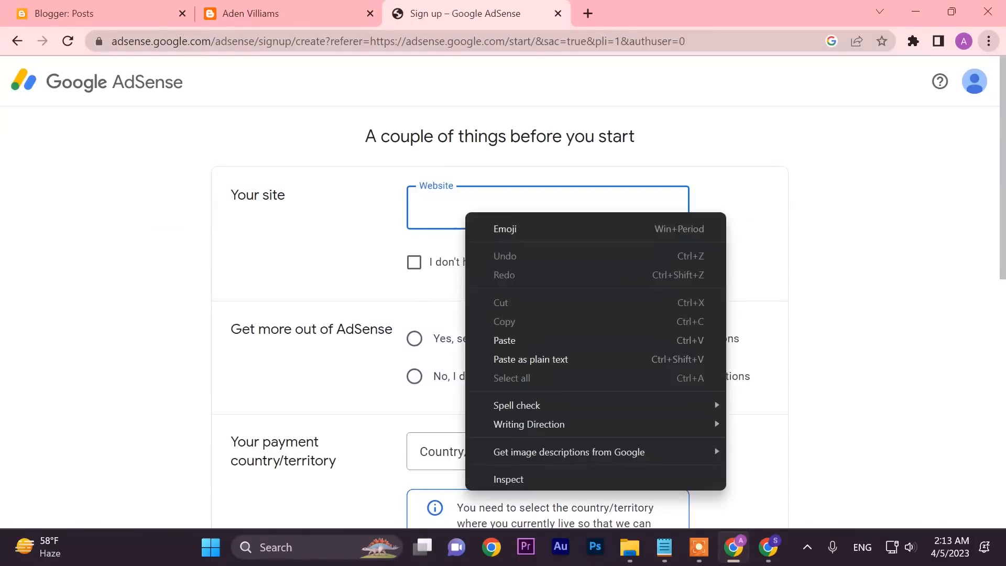
pyautogui.click(504, 340)
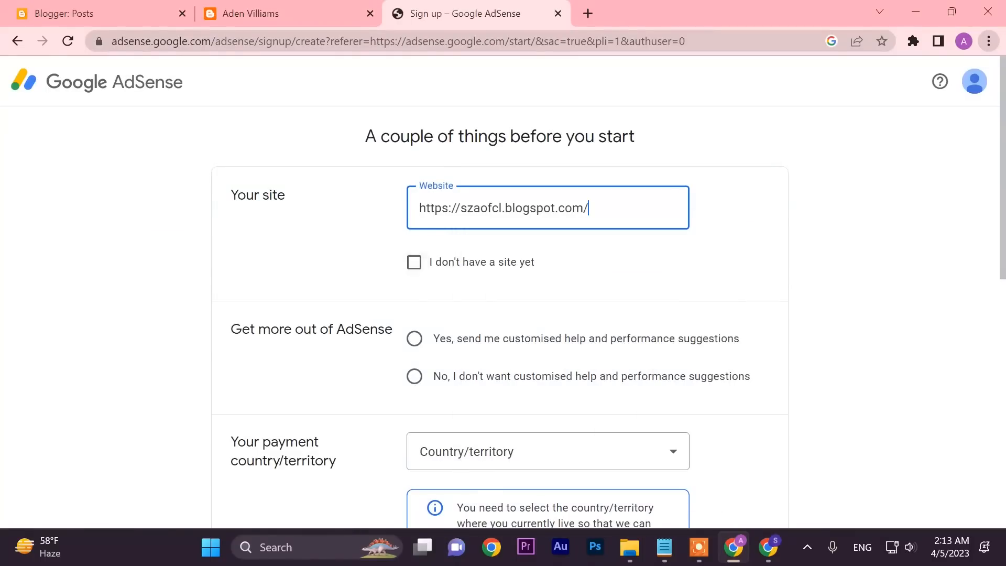
# Opt in to customised help and suggestions and choose United Kingdom as payment country.
pyautogui.scroll(-1, 414, 293)
pyautogui.click(414, 259)
pyautogui.click(547, 372)
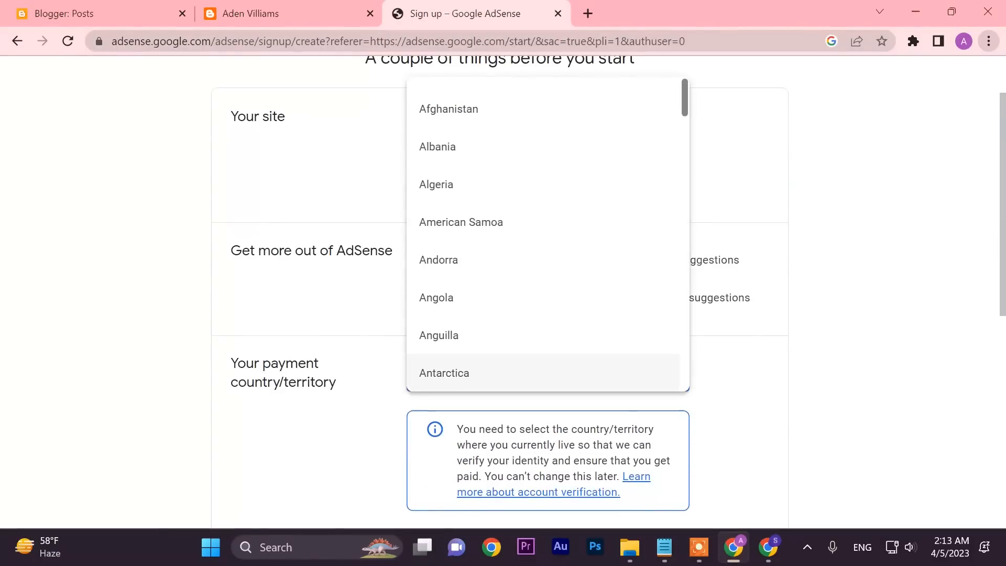
pyautogui.press('u')
pyautogui.press('Down')
pyautogui.press('Down')
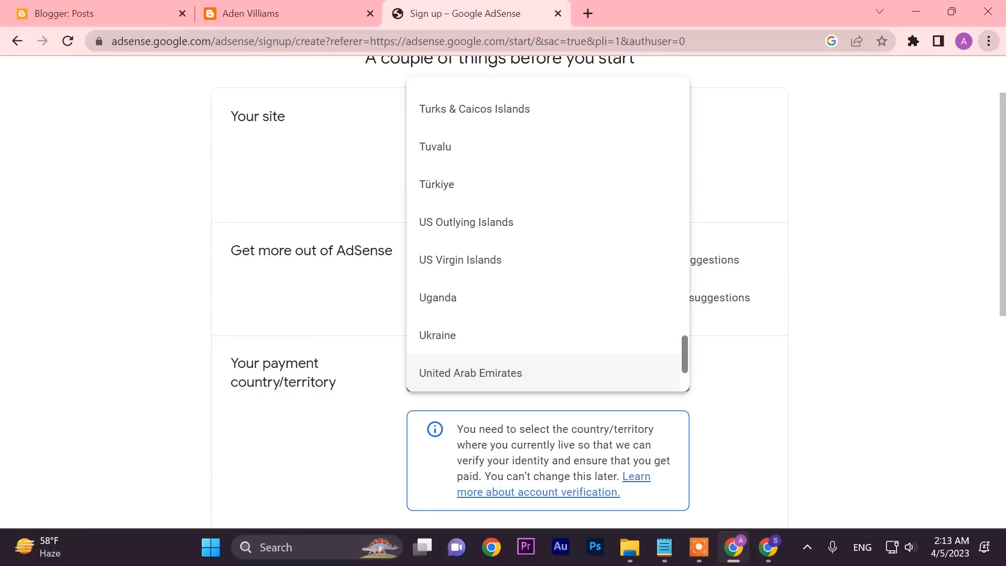
pyautogui.press('Return')
# Accept the AdSense terms and conditions and submit the sign-up form.
pyautogui.scroll(-8, 500, 314)
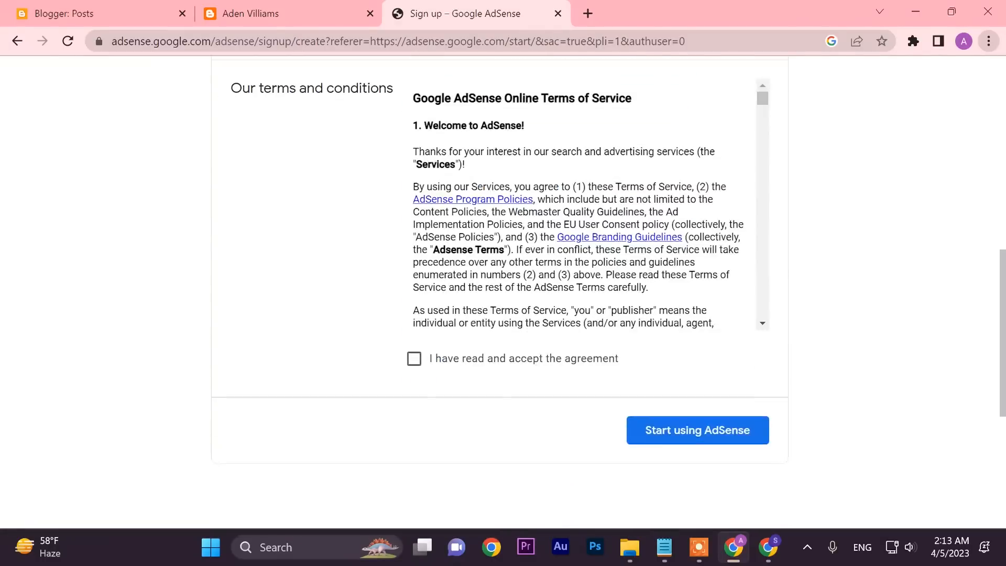
pyautogui.click(414, 200)
pyautogui.scroll(2, 413, 199)
pyautogui.scroll(3, 582, 377)
pyautogui.scroll(-8, 581, 377)
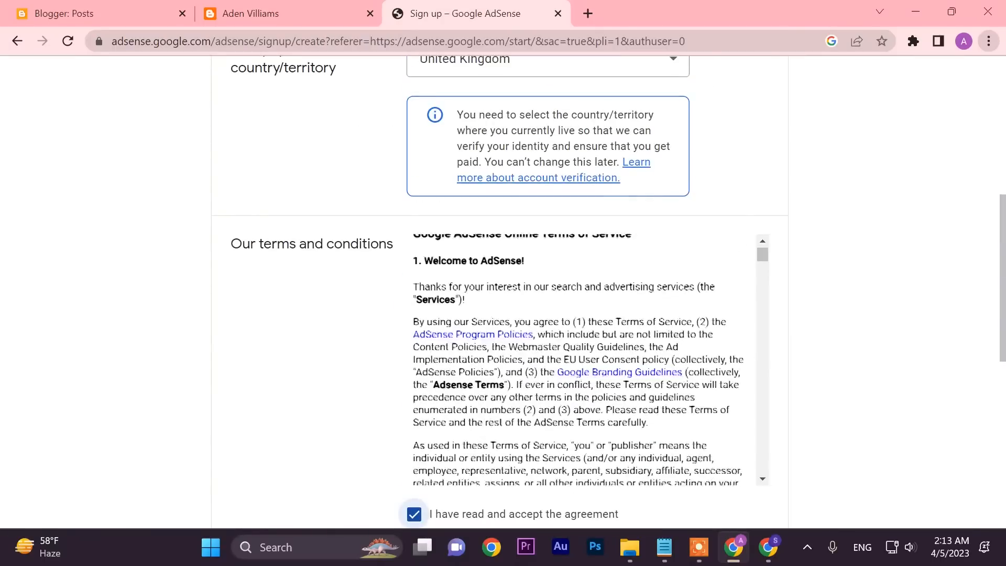
pyautogui.scroll(7, 581, 377)
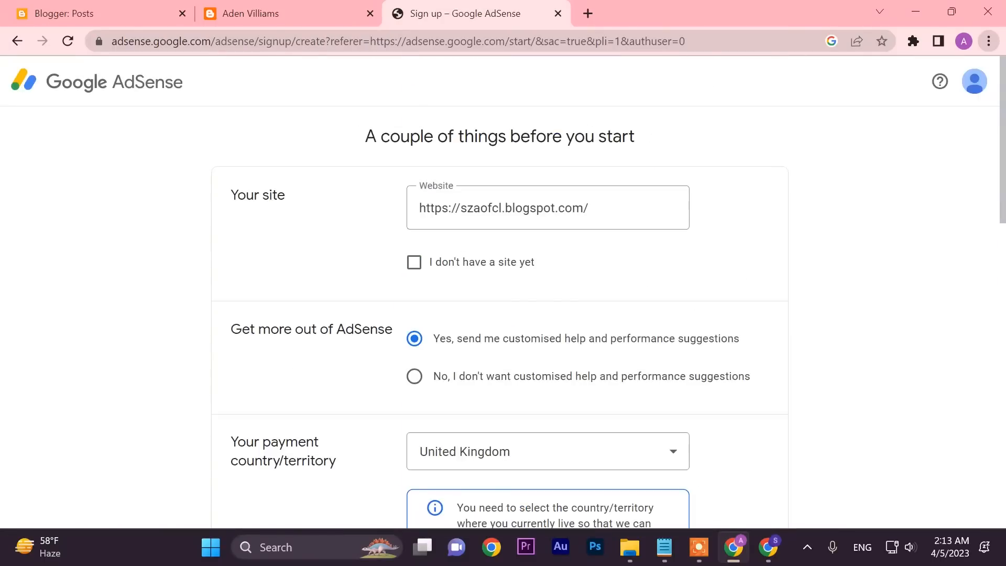
pyautogui.scroll(-14, 782, 301)
pyautogui.scroll(13, 781, 300)
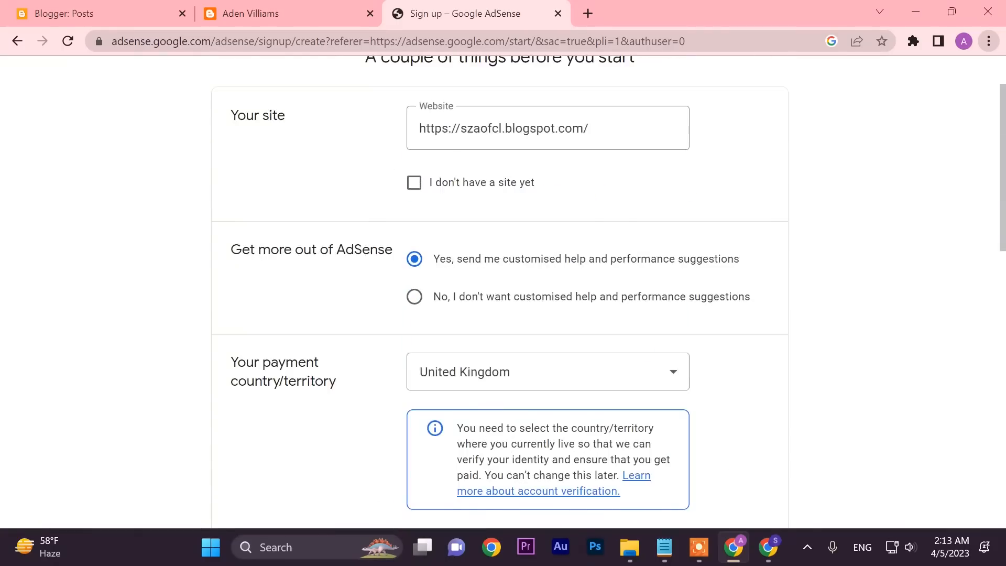
pyautogui.scroll(-12, 782, 458)
pyautogui.scroll(5, 782, 458)
pyautogui.scroll(-4, 781, 457)
pyautogui.scroll(7, 782, 458)
pyautogui.scroll(3, 582, 408)
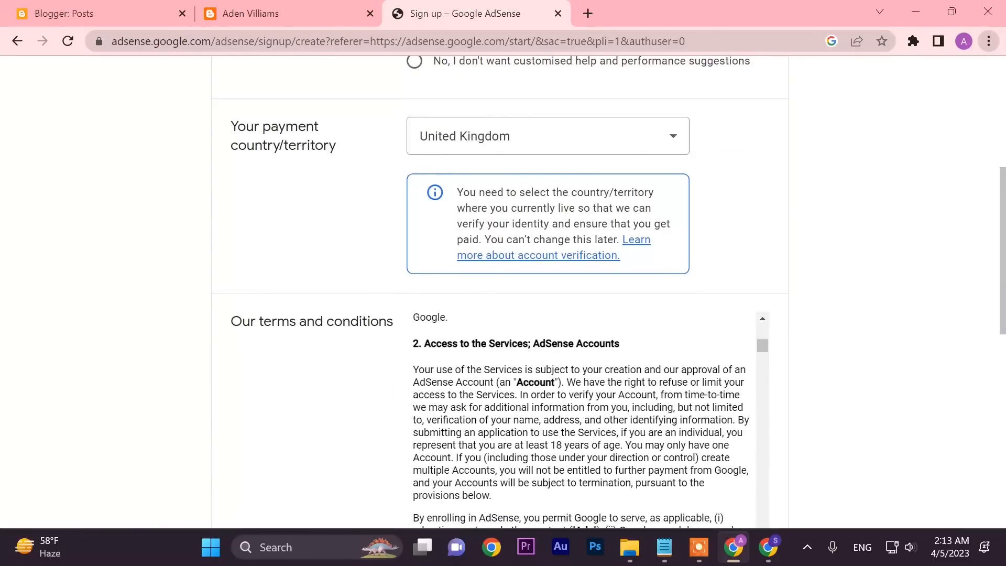
pyautogui.scroll(6, 782, 458)
pyautogui.scroll(-8, 781, 458)
pyautogui.scroll(-10, 582, 367)
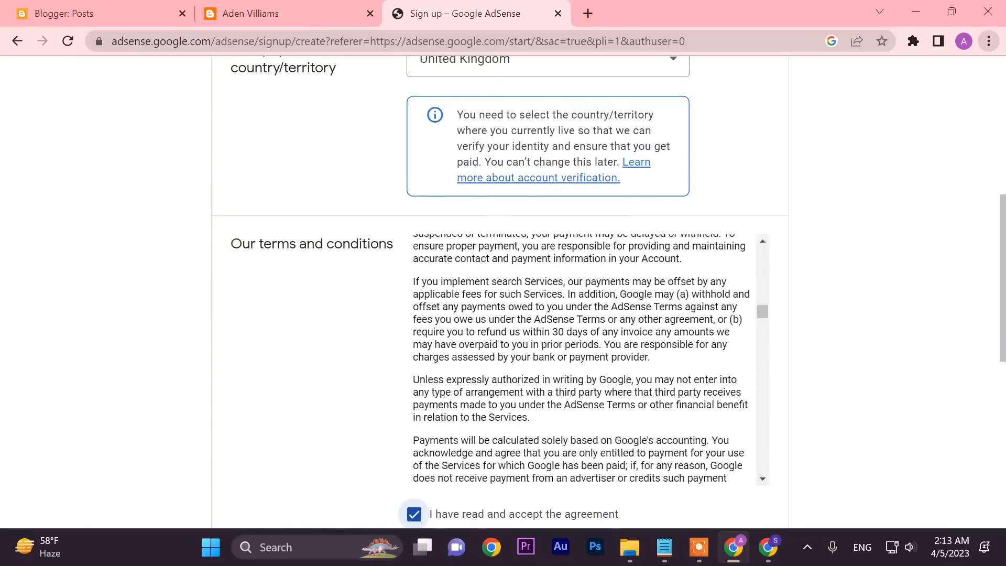
pyautogui.scroll(-9, 503, 291)
pyautogui.scroll(2, 503, 291)
pyautogui.click(698, 270)
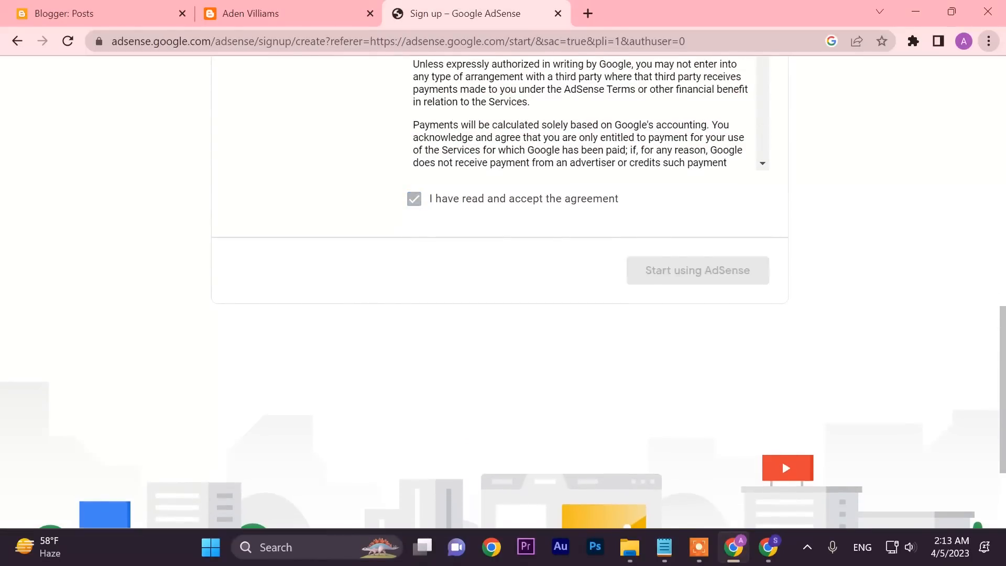
pyautogui.scroll(9, 698, 270)
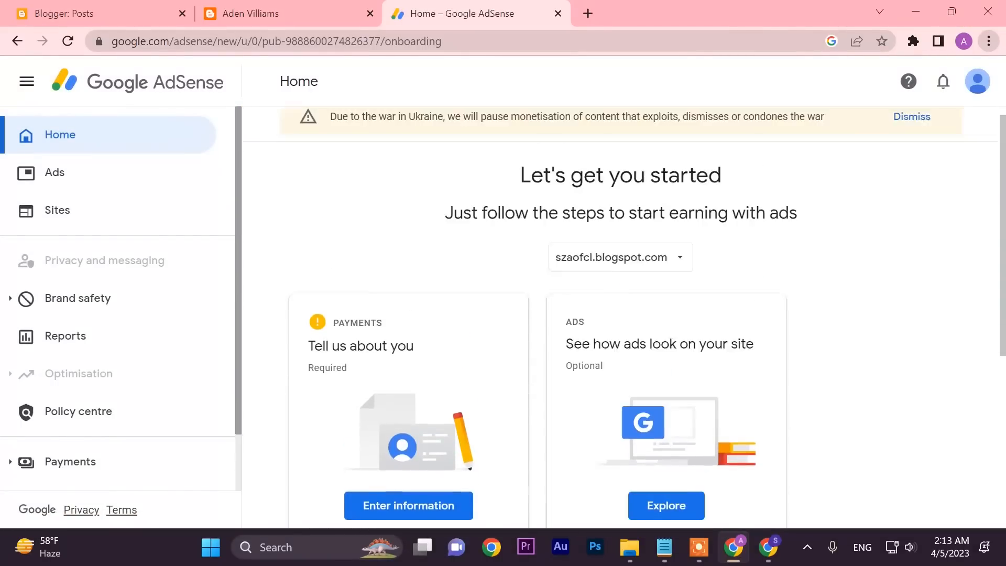
# Expand Account settings and Access and authorisation, then view the user management page.
pyautogui.scroll(-6, 576, 315)
pyautogui.scroll(-2, 115, 373)
pyautogui.click(67, 433)
pyautogui.scroll(-2, 105, 378)
pyautogui.click(76, 357)
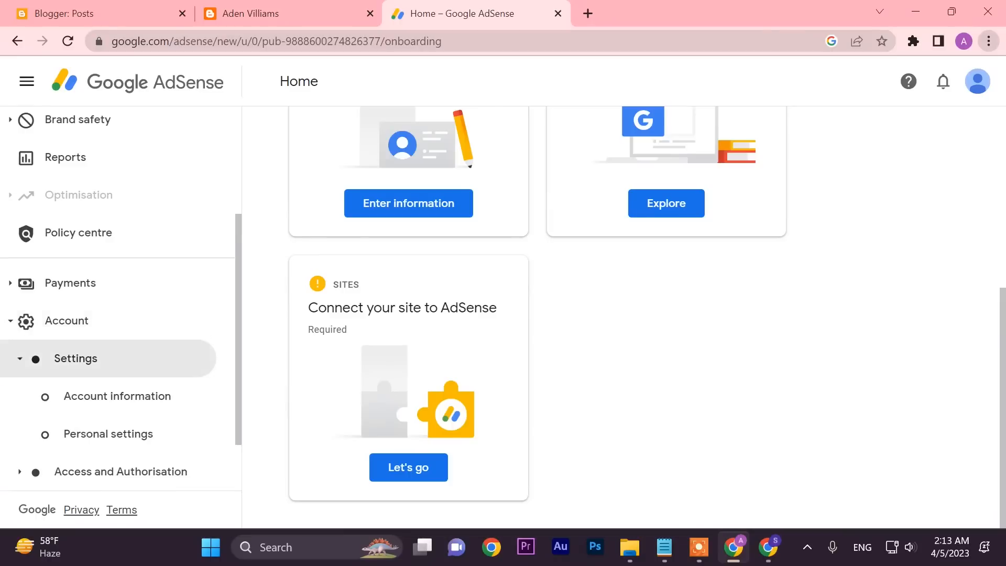
pyautogui.scroll(-1, 105, 358)
pyautogui.click(120, 396)
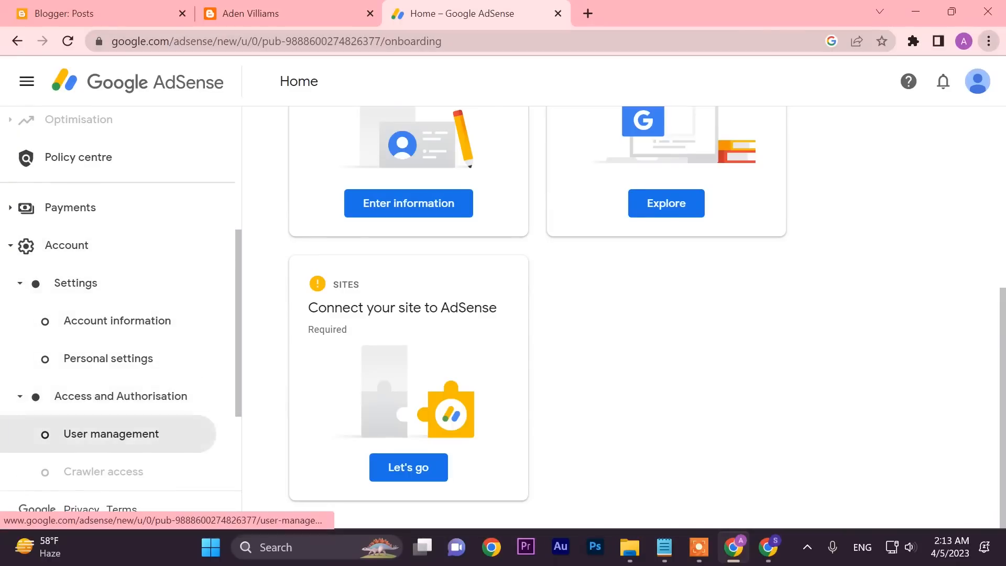
pyautogui.click(111, 434)
pyautogui.scroll(-2, 151, 409)
pyautogui.scroll(2, 152, 409)
# Open Account information and review the Open status, London time zone and Confidential seller visibility.
pyautogui.click(108, 285)
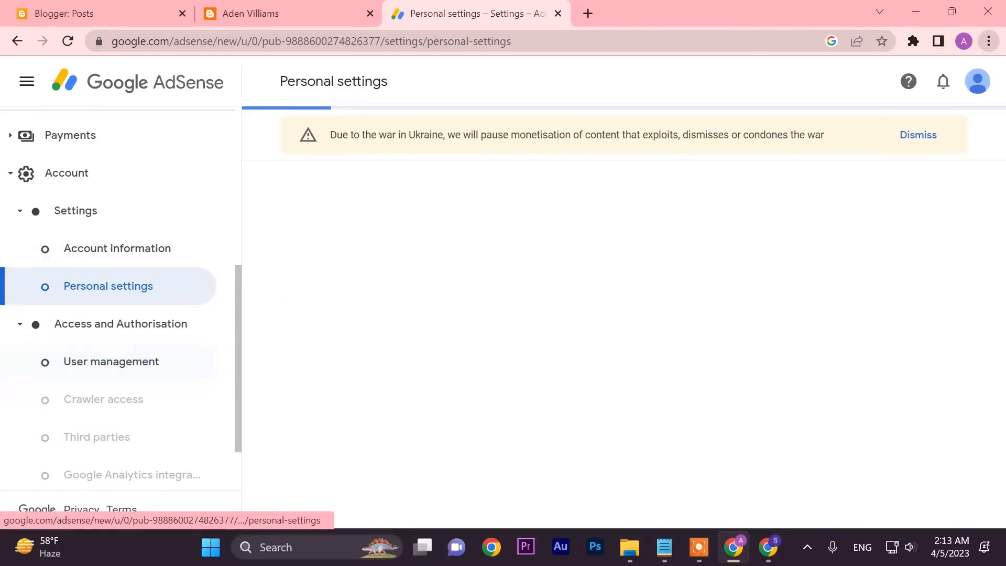
pyautogui.click(118, 248)
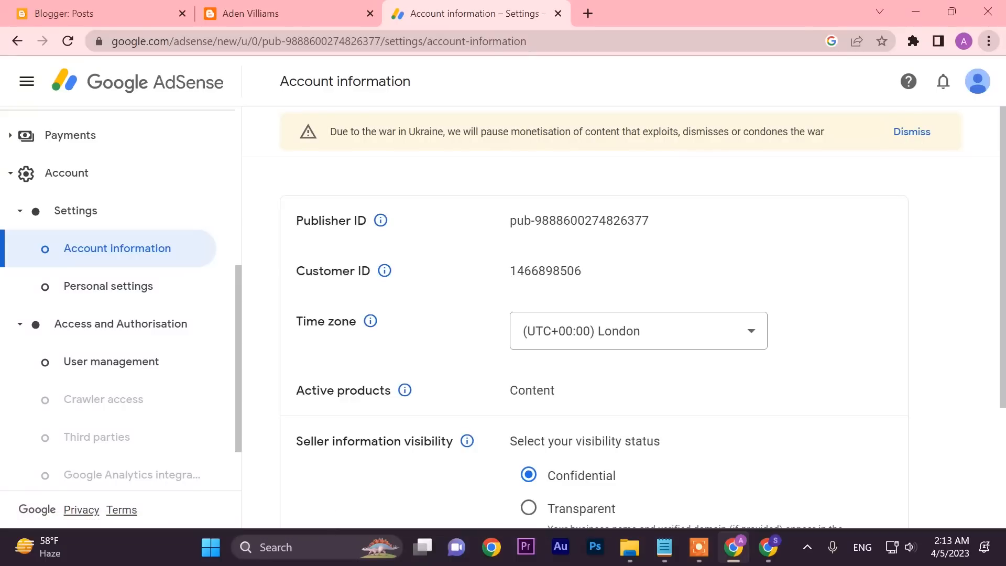
pyautogui.scroll(-3, 592, 314)
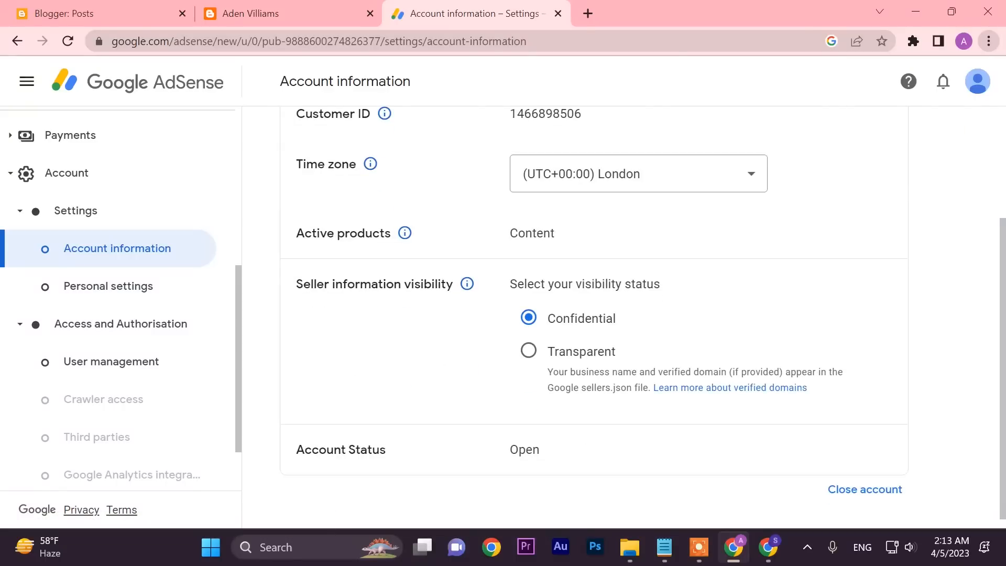
pyautogui.scroll(2, 644, 318)
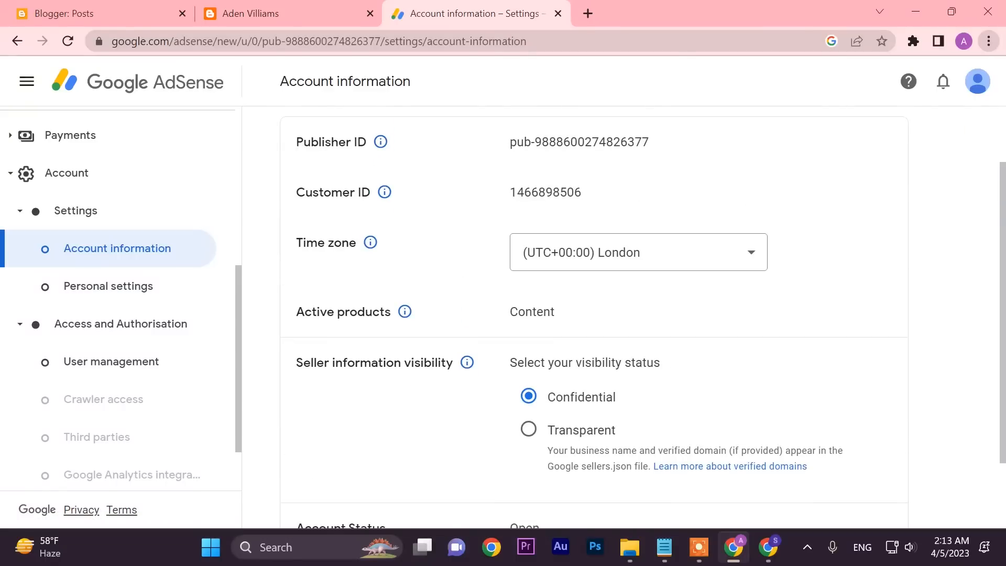
pyautogui.scroll(-2, 592, 315)
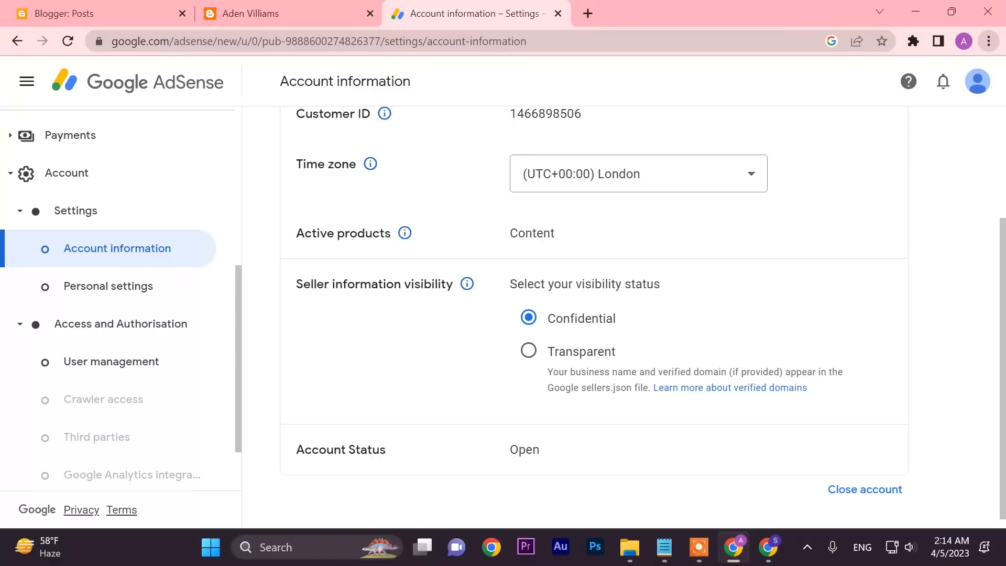
# Check the blog's .blogspot.com web address on the live blog tab, then return to AdSense.
pyautogui.hotkey('ctrl', 'shift', 'Tab')
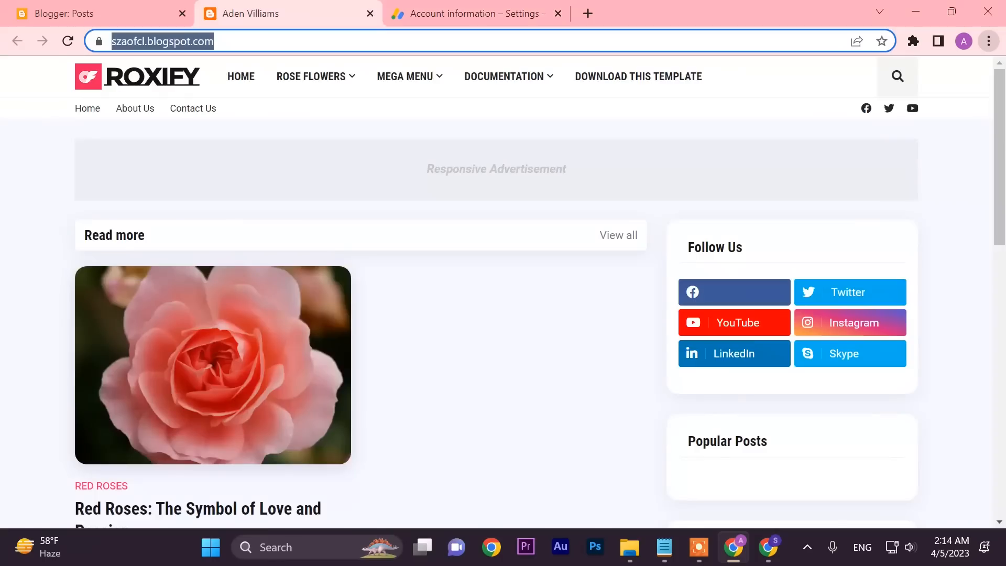
pyautogui.hotkey('ctrl', 'shift', 'Tab')
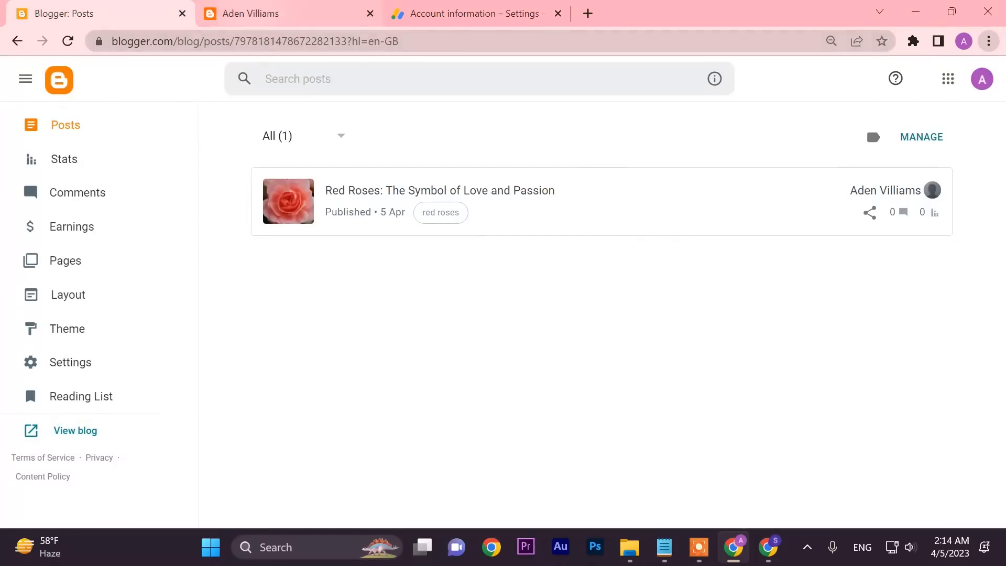
pyautogui.hotkey('ctrl', 'Tab')
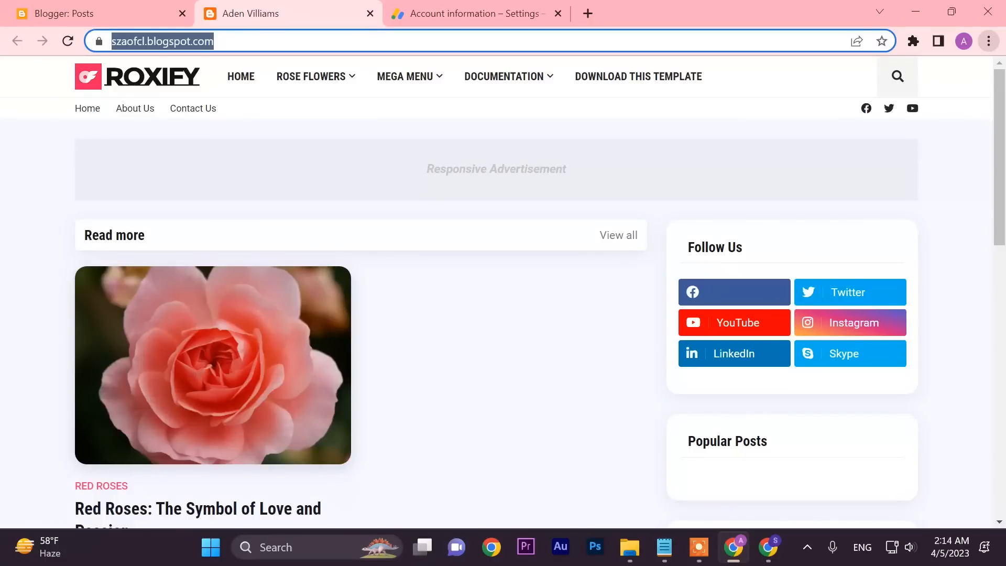
pyautogui.click(148, 41)
pyautogui.hotkey('shift', 'Right')
pyautogui.hotkey('shift', 'Right')
pyautogui.hotkey('shift', 'Right')
pyautogui.hotkey('shift', 'Right')
pyautogui.hotkey('shift', 'Right')
pyautogui.hotkey('shift', 'Right')
pyautogui.hotkey('shift', 'Right')
pyautogui.hotkey('shift', 'Right')
pyautogui.hotkey('shift', 'Right')
pyautogui.hotkey('shift', 'Right')
pyautogui.hotkey('shift', 'Right')
pyautogui.hotkey('shift', 'Right')
pyautogui.hotkey('shift', 'Right')
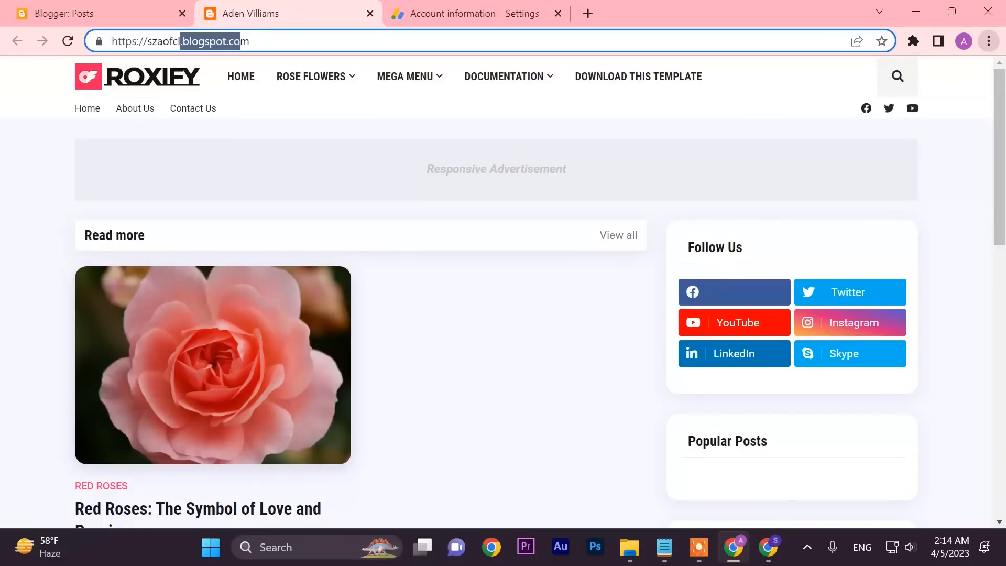
pyautogui.click(471, 14)
# From AdSense Home, start the payment customer information and enter the account holder's name.
pyautogui.scroll(3, 620, 317)
pyautogui.scroll(5, 118, 314)
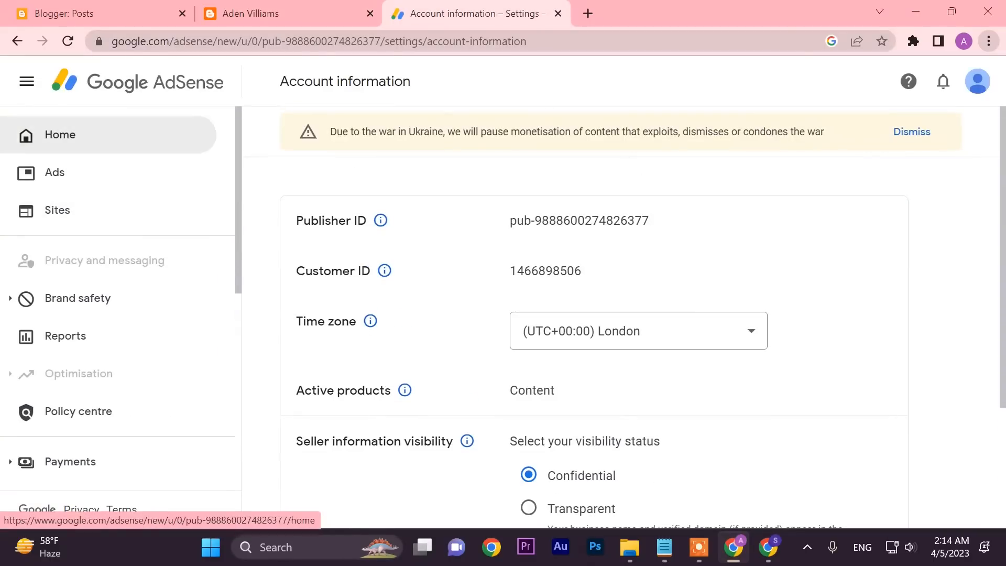
pyautogui.click(60, 135)
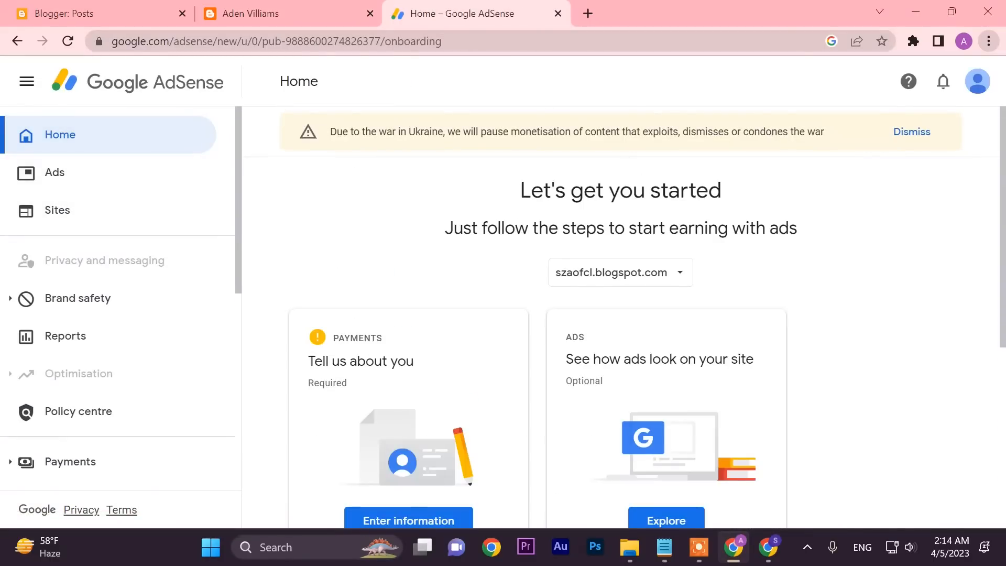
pyautogui.scroll(-3, 409, 367)
pyautogui.click(409, 365)
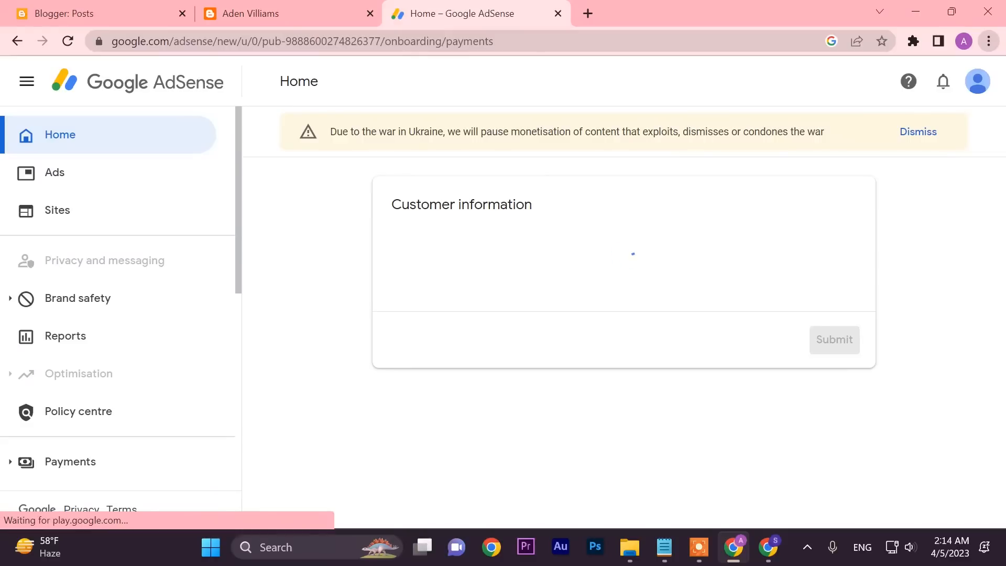
pyautogui.click(499, 326)
pyautogui.write('jgjugi')
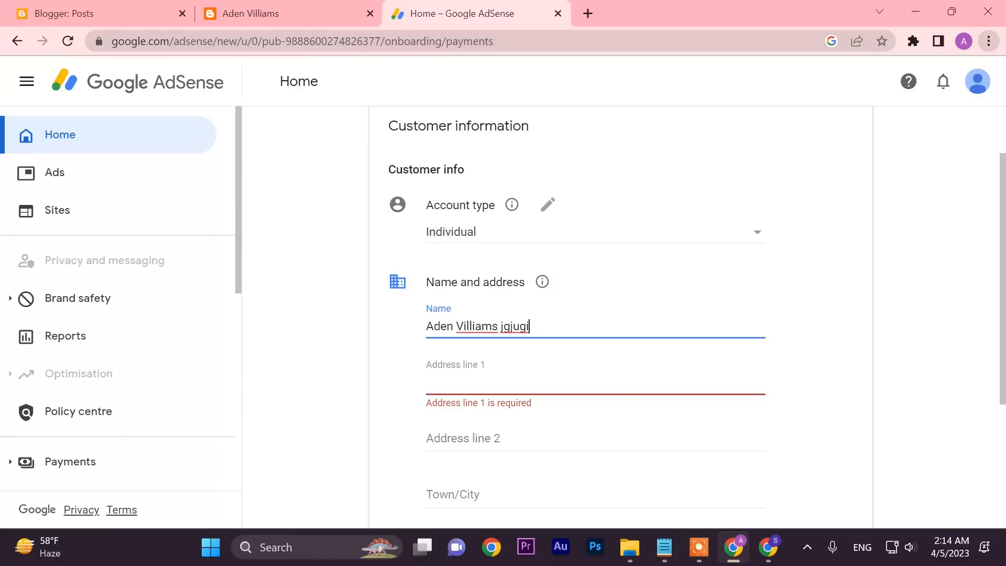
# Set the account type to Individual after briefly trying Business.
pyautogui.click(595, 232)
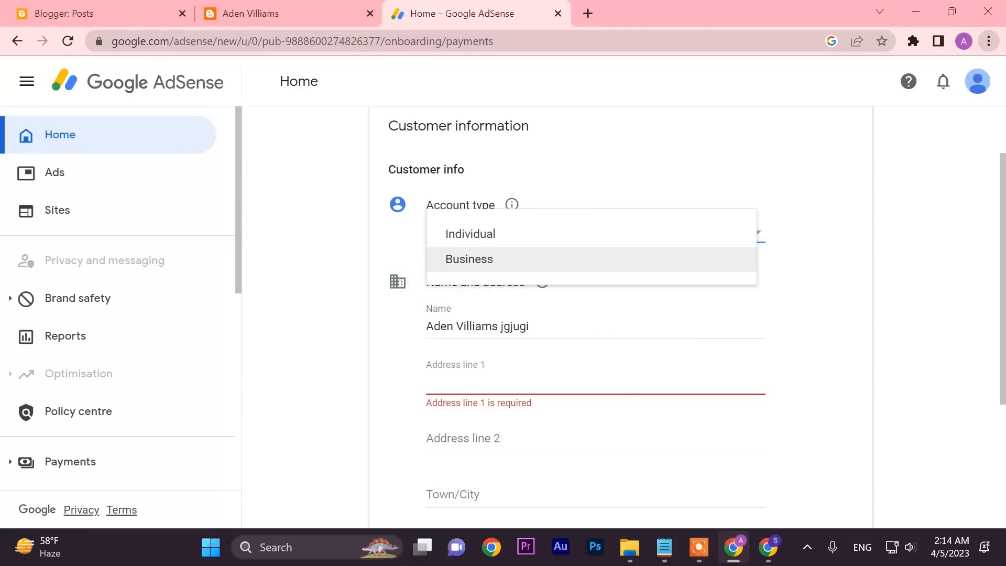
pyautogui.click(591, 234)
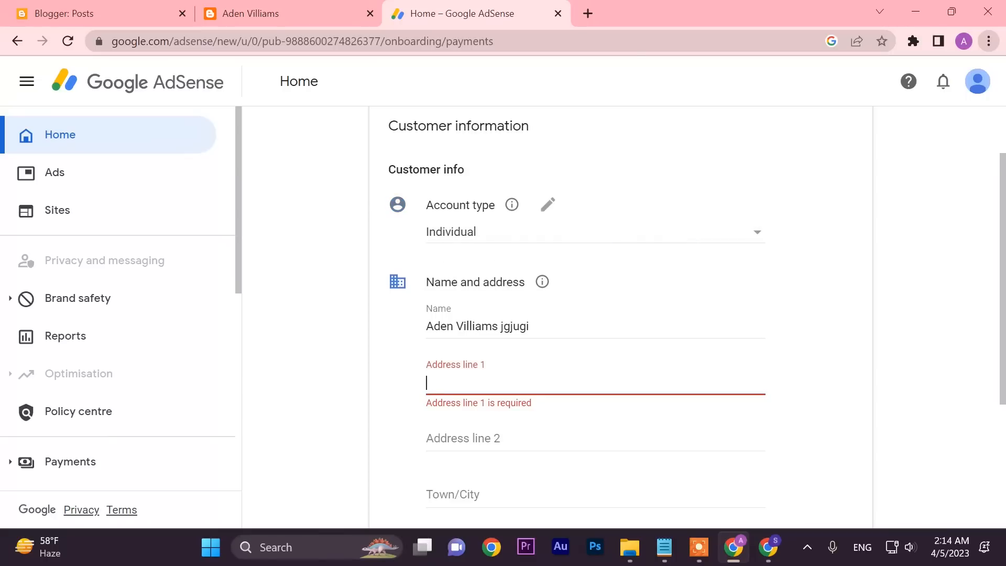
pyautogui.click(595, 232)
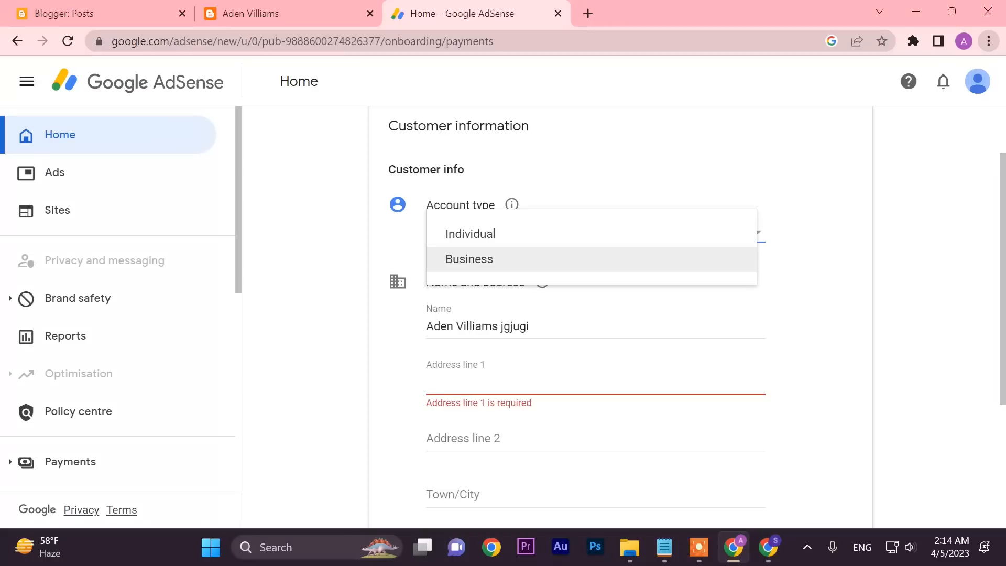
pyautogui.click(591, 258)
pyautogui.click(595, 232)
pyautogui.click(591, 208)
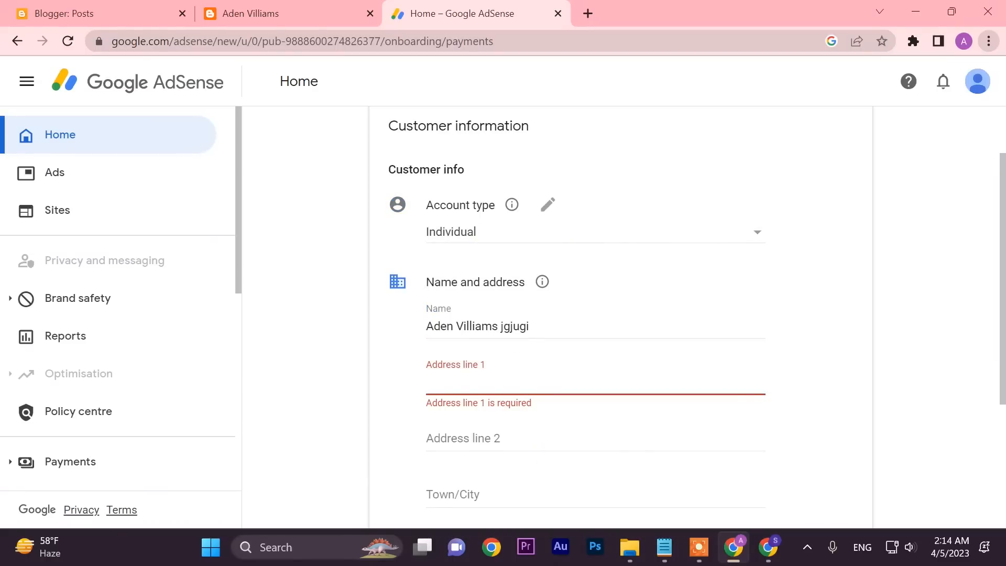
# Enter the street address using the first suggestion, leaving the optional phone number empty.
pyautogui.scroll(-1, 569, 317)
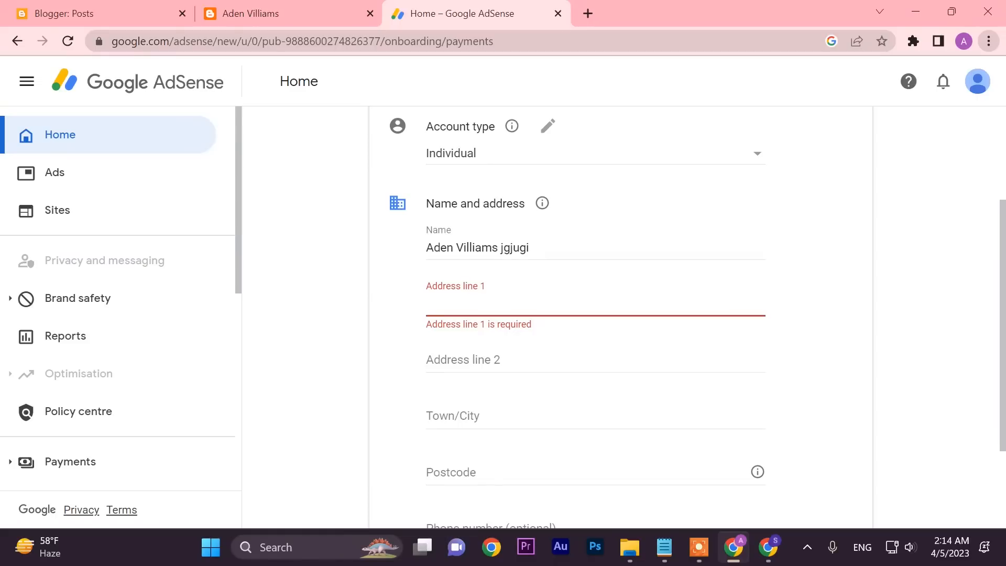
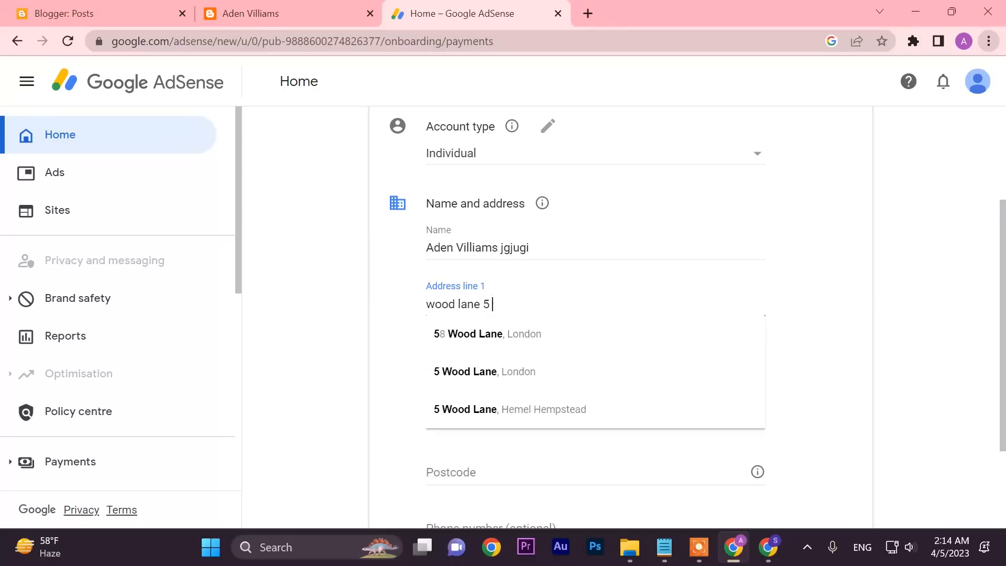
pyautogui.click(524, 334)
pyautogui.scroll(-1, 524, 334)
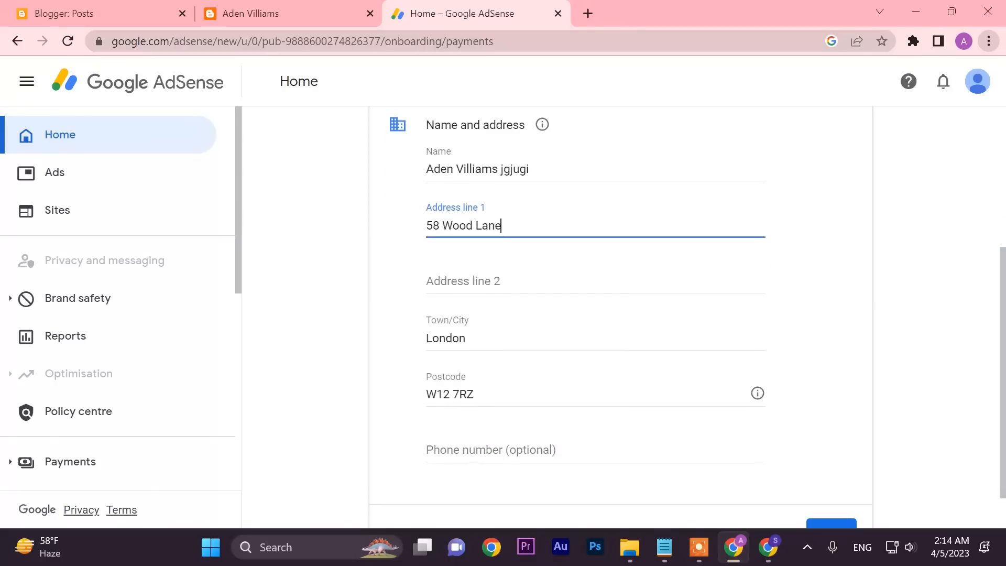
pyautogui.scroll(1, 620, 315)
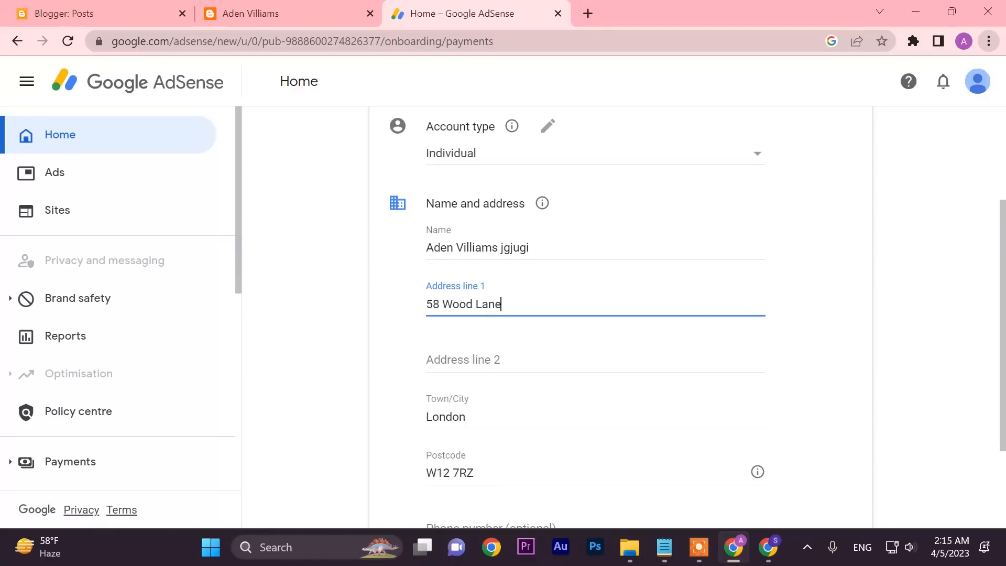
pyautogui.scroll(-2, 621, 314)
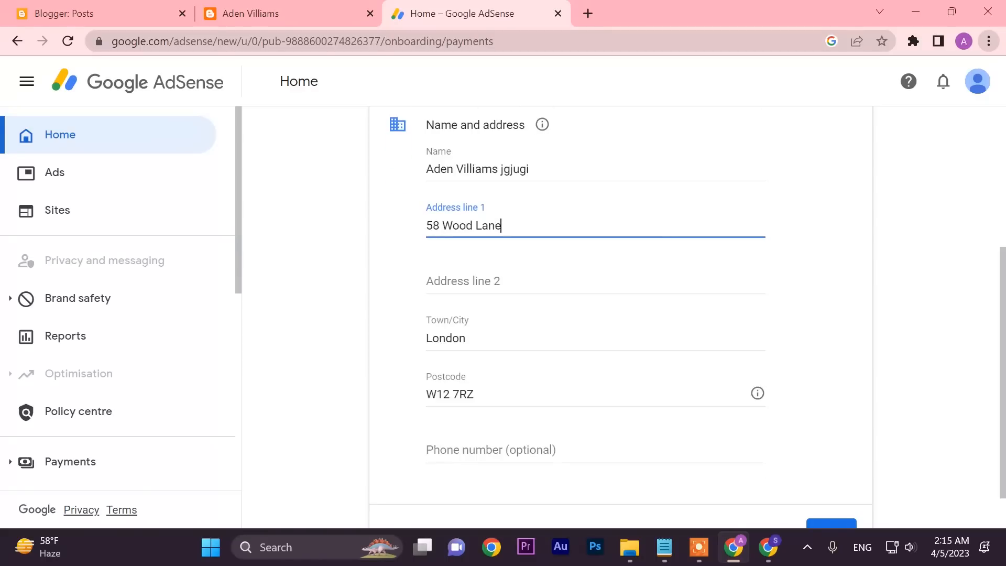
pyautogui.moveTo(476, 400); pyautogui.dragTo(433, 400)
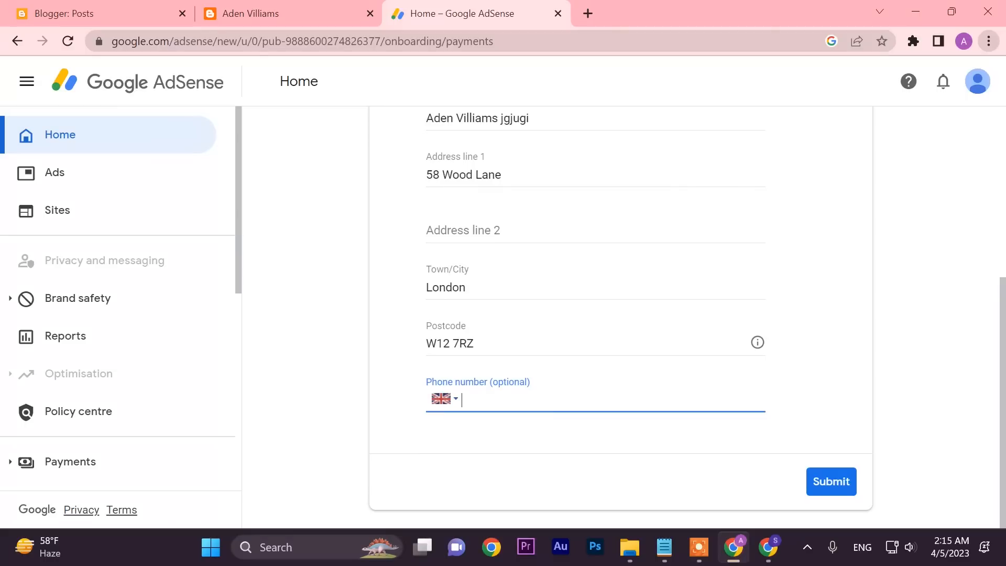
pyautogui.click(621, 434)
# Submit the customer information and select the phone number field for verification.
pyautogui.click(831, 481)
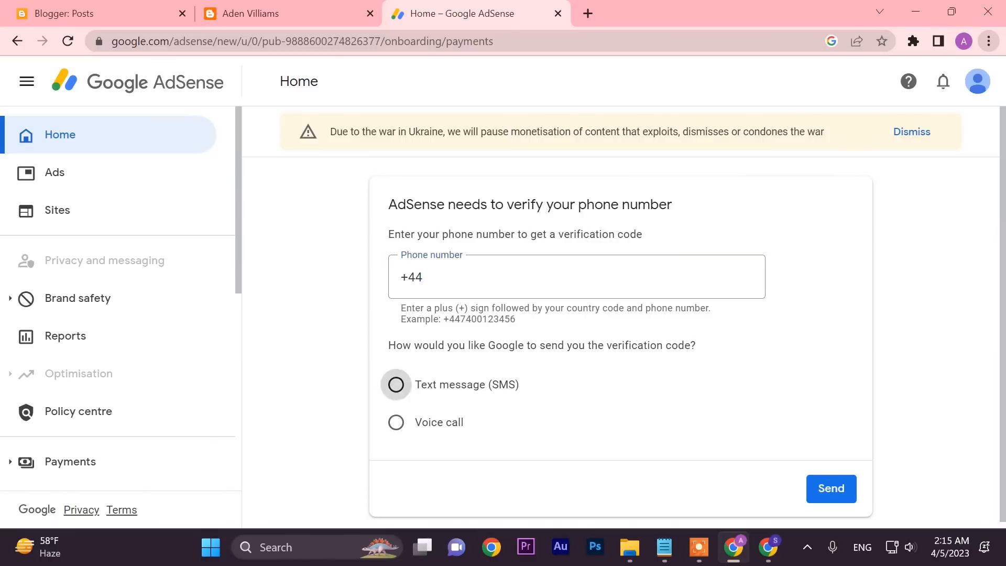
pyautogui.click(396, 385)
pyautogui.hotkey('shift', 'Right')
pyautogui.hotkey('shift', 'Right')
pyautogui.press('Right')
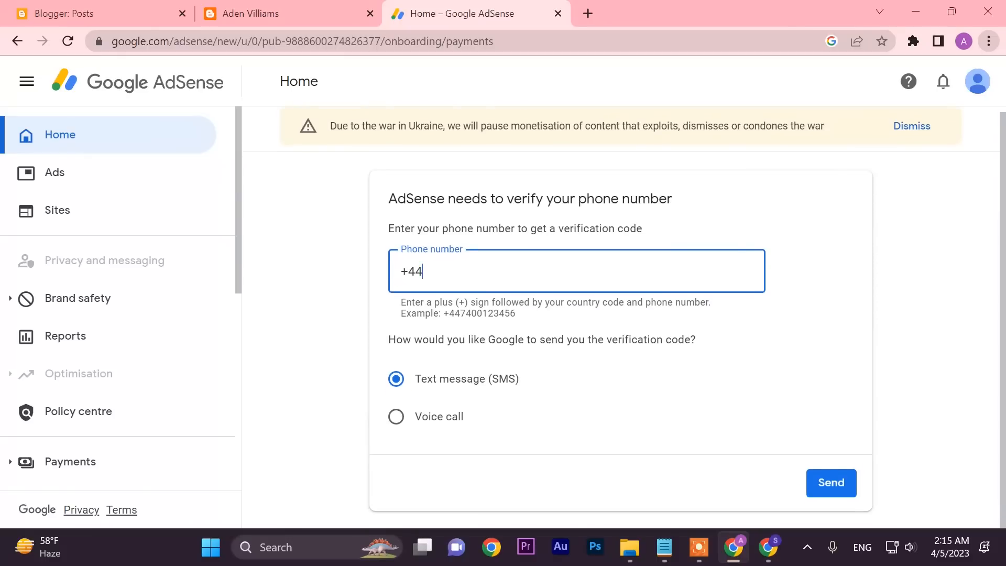
pyautogui.hotkey('shift', 'End')
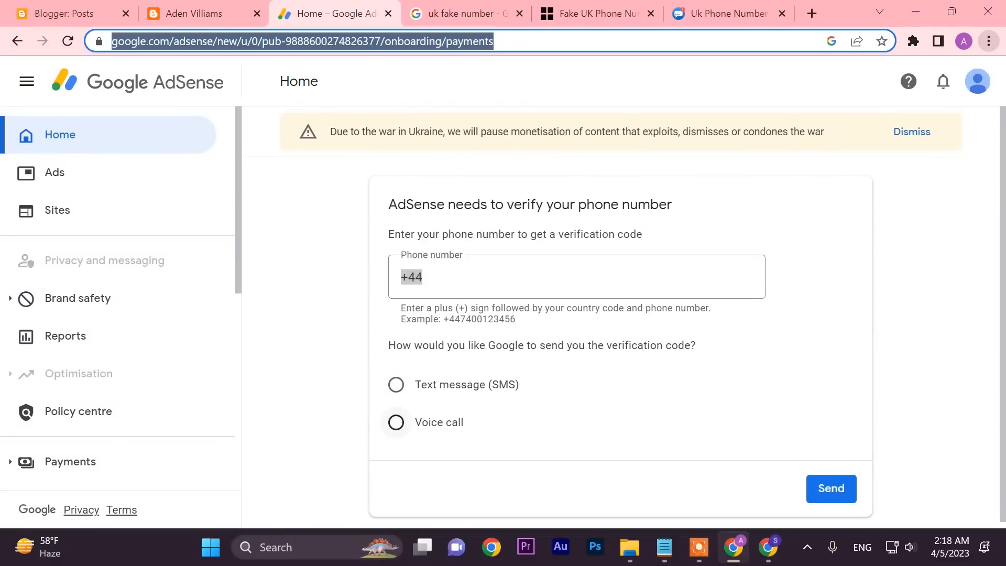
pyautogui.click(397, 423)
pyautogui.hotkey('shift', 'Tab')
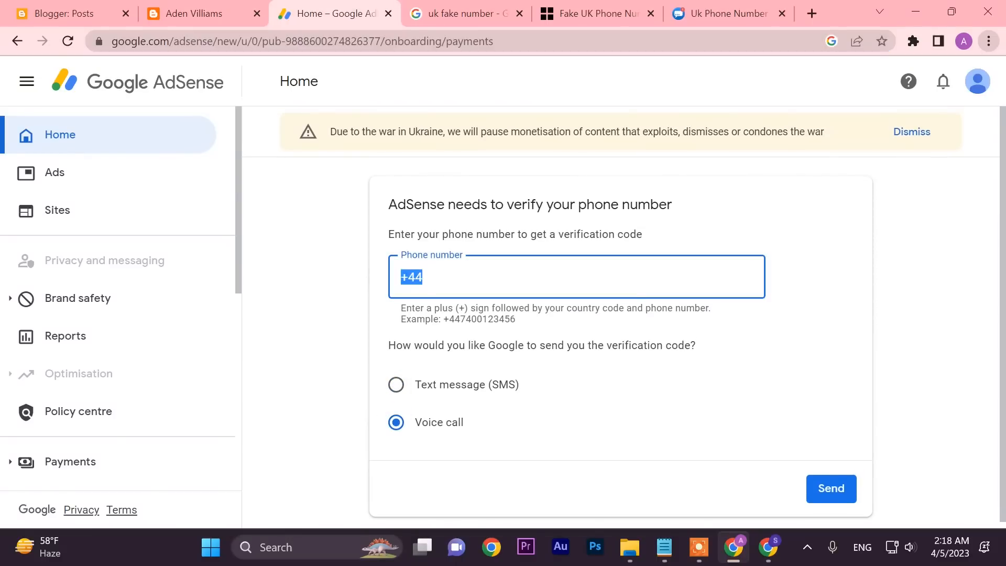
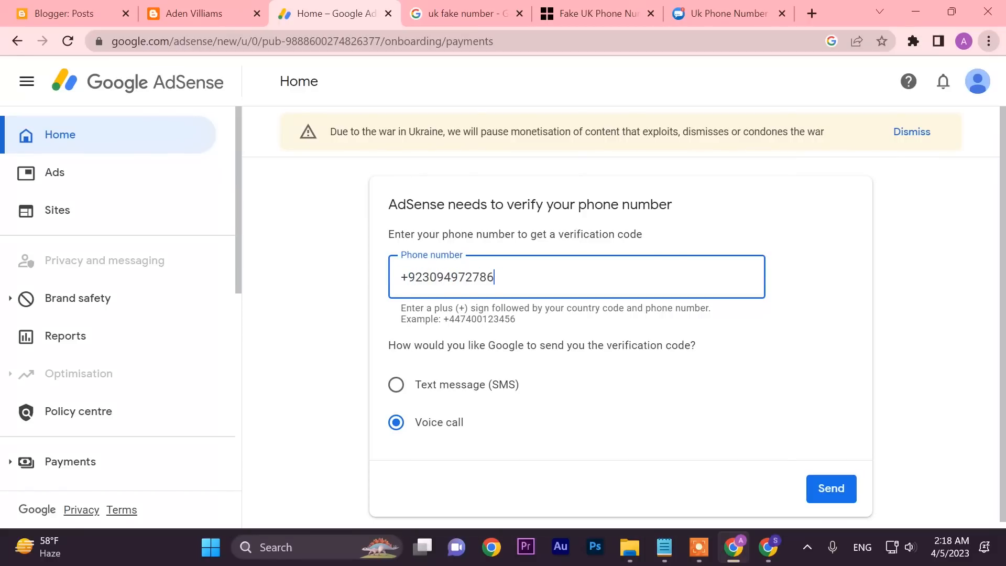
# Enter the phone number with its country code, remove the extra digit, and request the code.
pyautogui.press('Return')
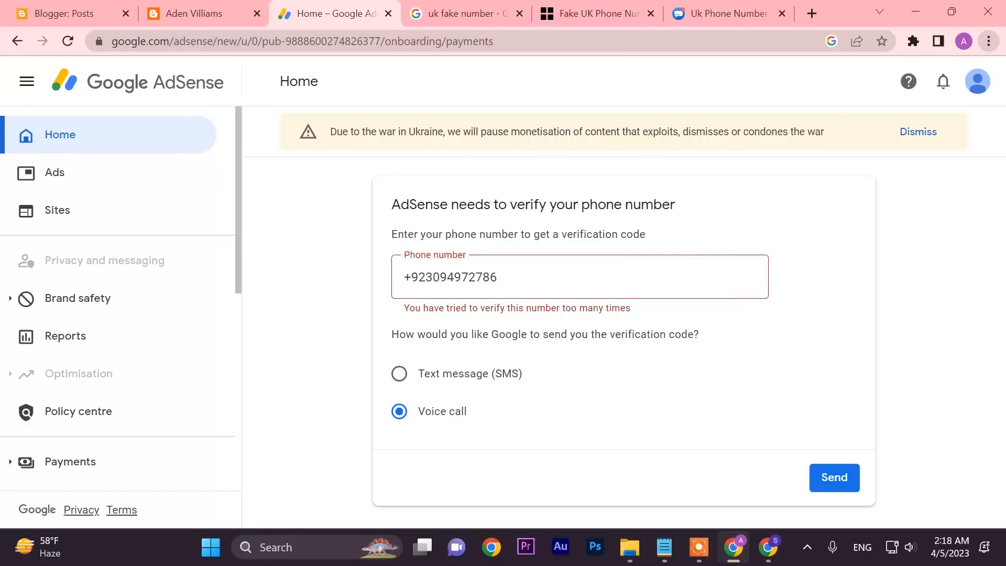
# Choose Text message (SMS) and resend the code, which is refused for too many attempts.
pyautogui.moveTo(506, 278); pyautogui.dragTo(401, 278)
pyautogui.click(399, 374)
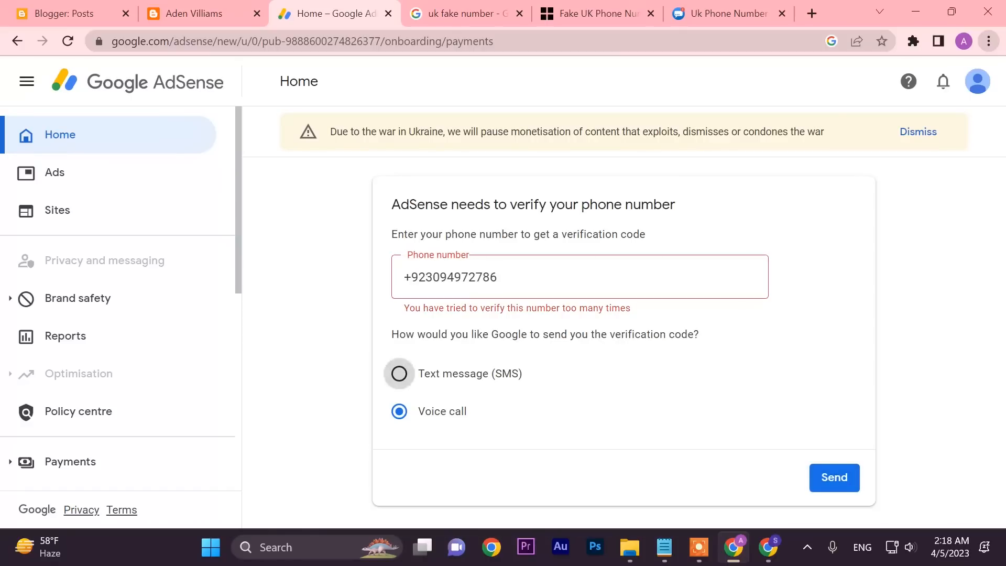
pyautogui.press('Return')
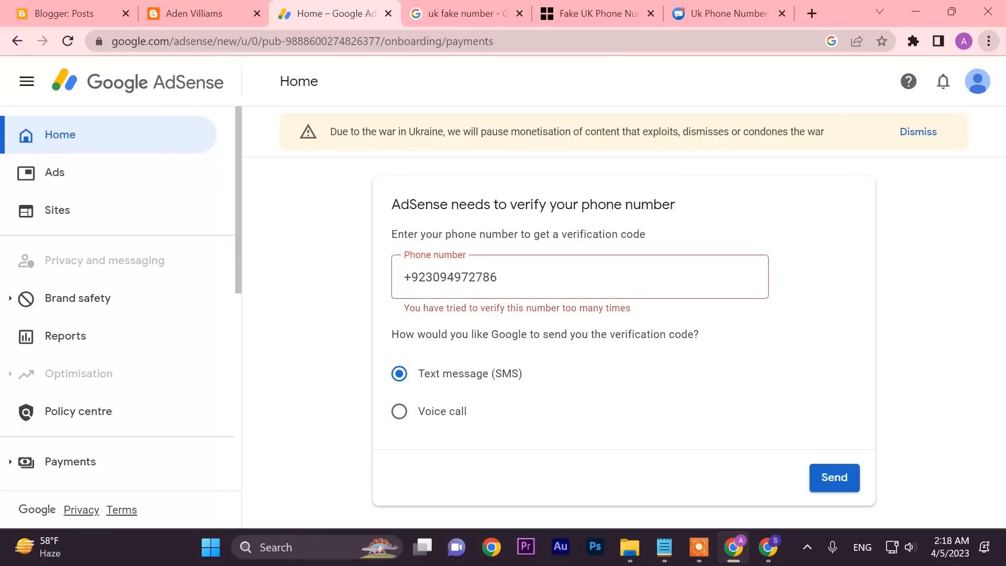
pyautogui.doubleClick(455, 277)
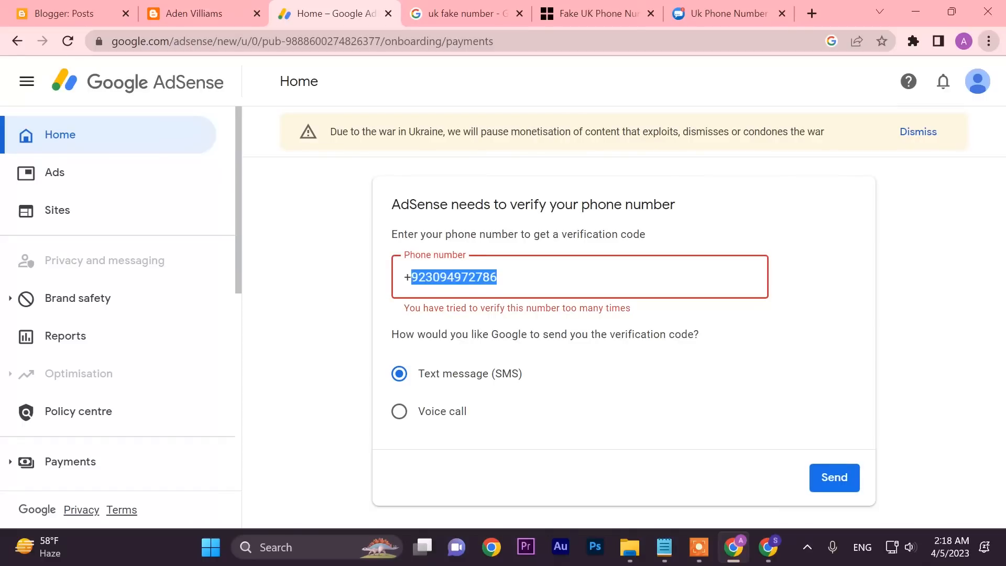
pyautogui.hotkey('ctrl', 'l')
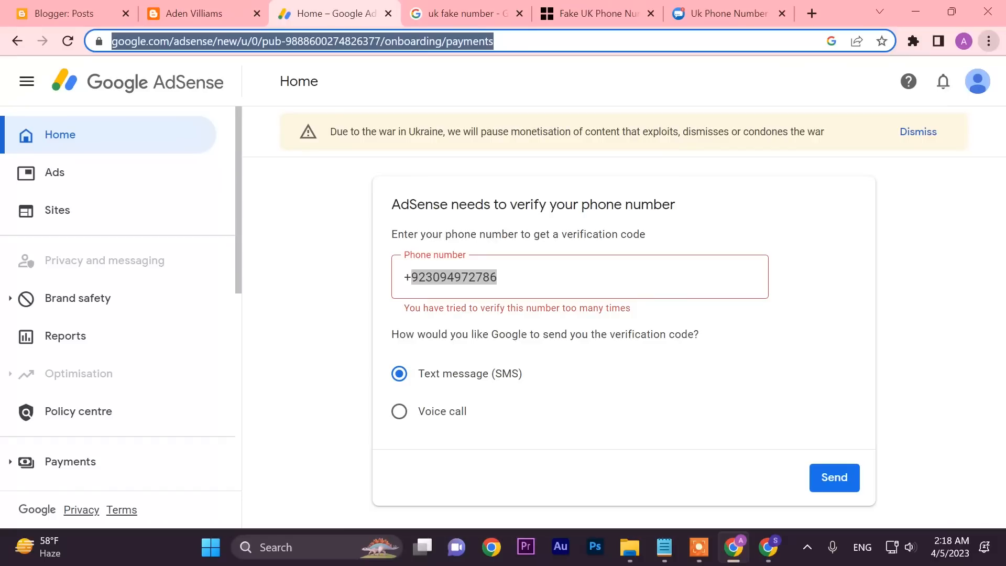
# From Home, connect szaofcl.blogspot.com through the Sites card and request its review.
pyautogui.click(60, 135)
pyautogui.scroll(-2, 618, 335)
pyautogui.scroll(-3, 619, 336)
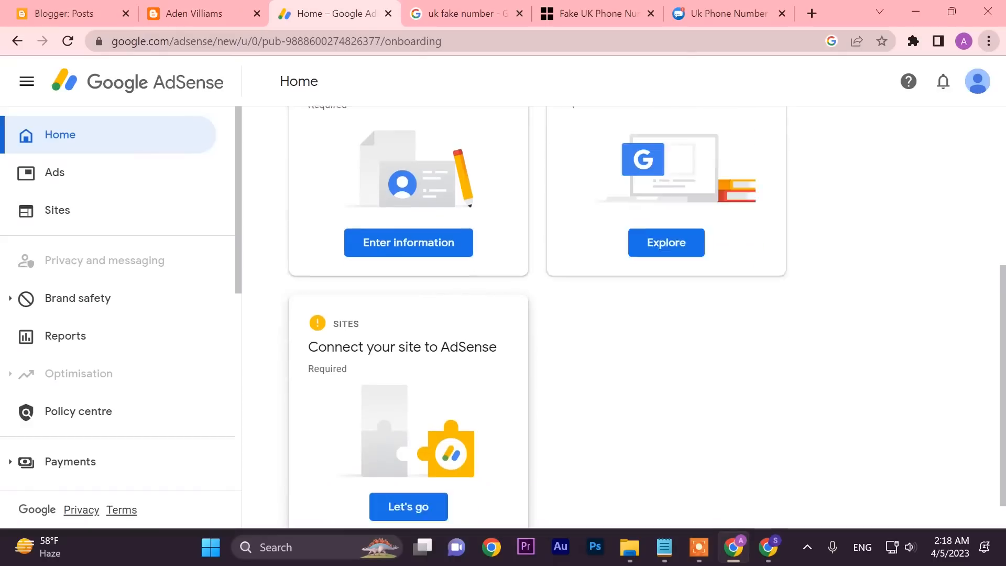
pyautogui.click(408, 467)
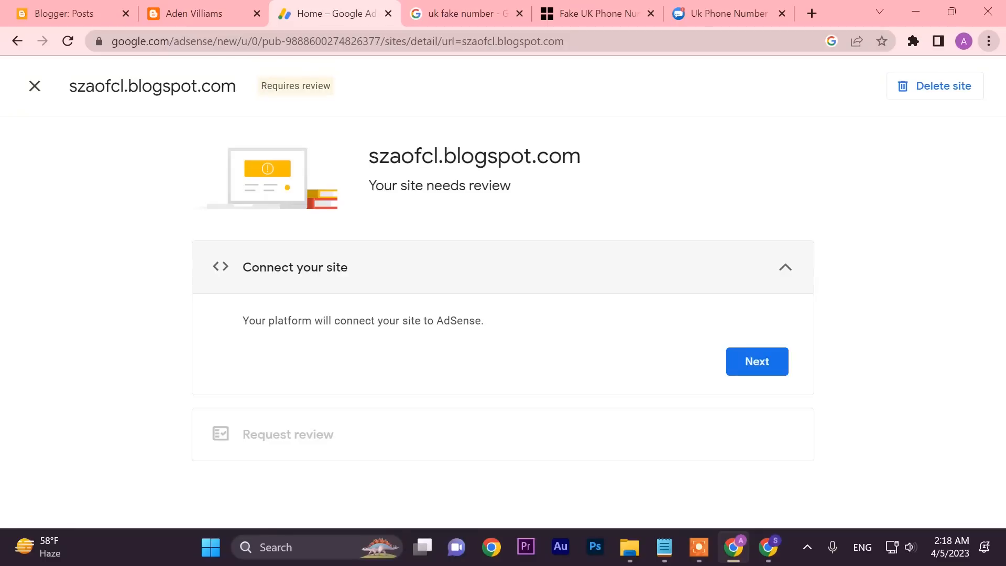
pyautogui.click(757, 361)
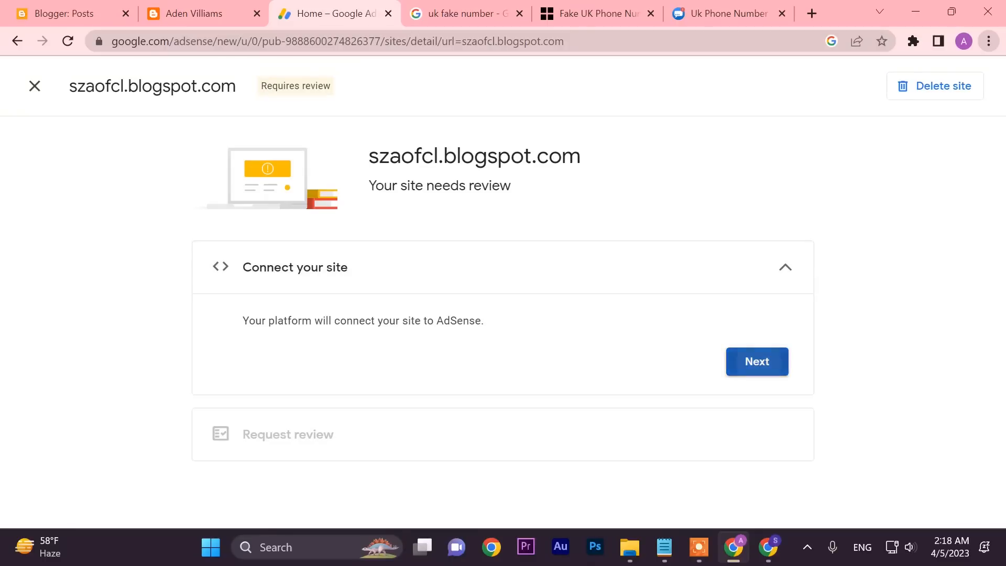
pyautogui.click(729, 432)
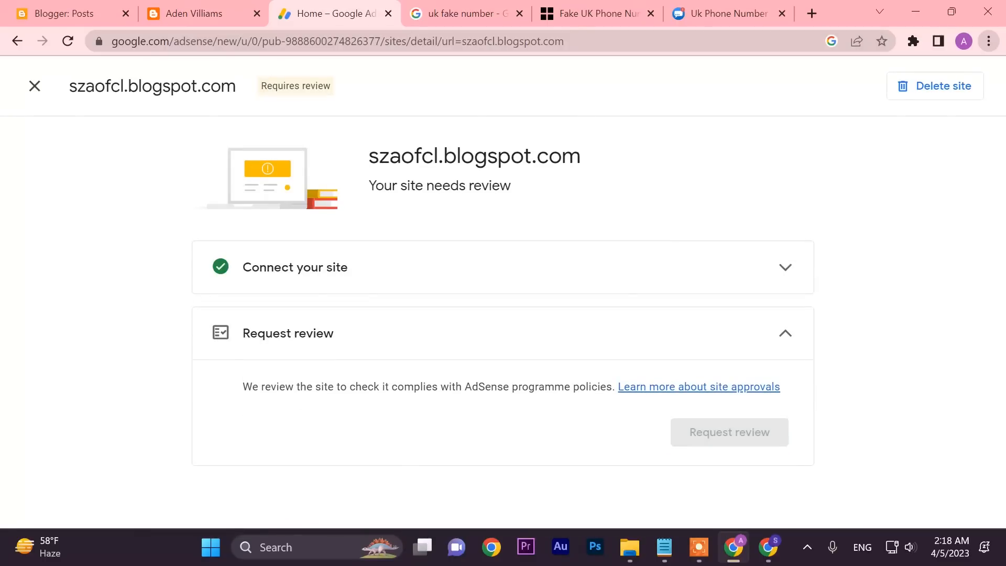
# Reload the AdSense Home onboarding page to see the updated site status.
pyautogui.scroll(-5, 621, 314)
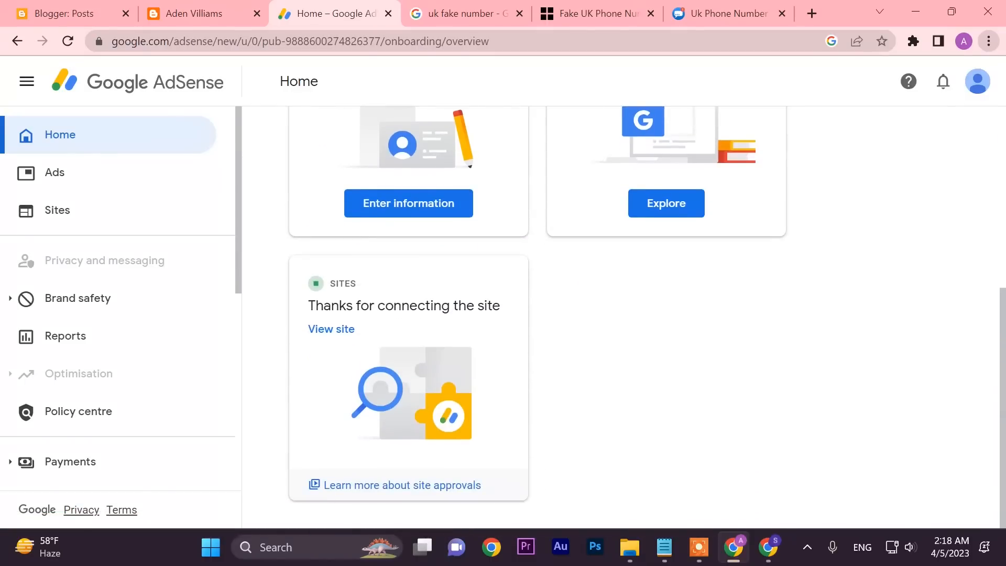
pyautogui.scroll(5, 621, 314)
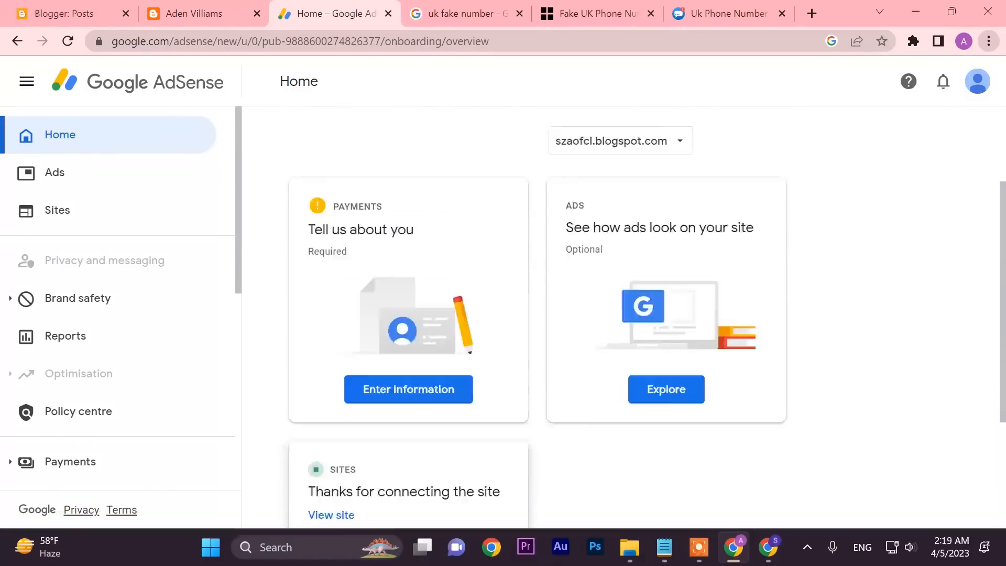
pyautogui.hotkey('ctrl', 'l')
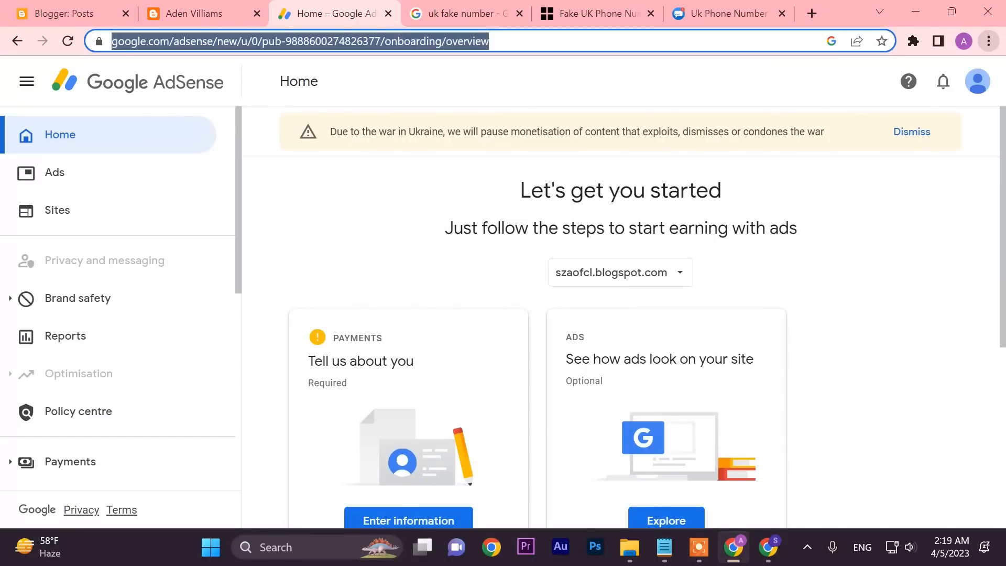
pyautogui.press('Return')
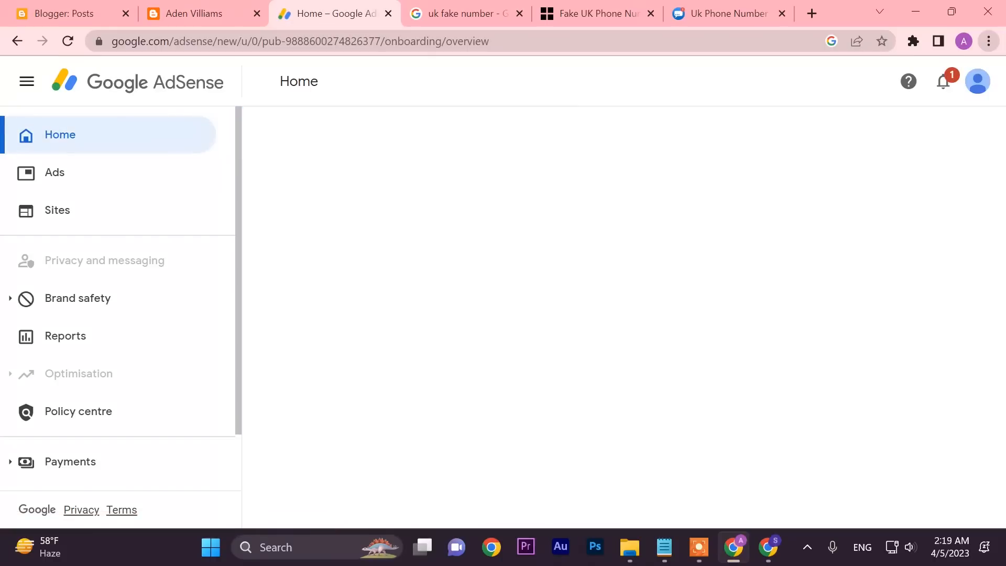
pyautogui.scroll(-2, 118, 314)
pyautogui.click(57, 145)
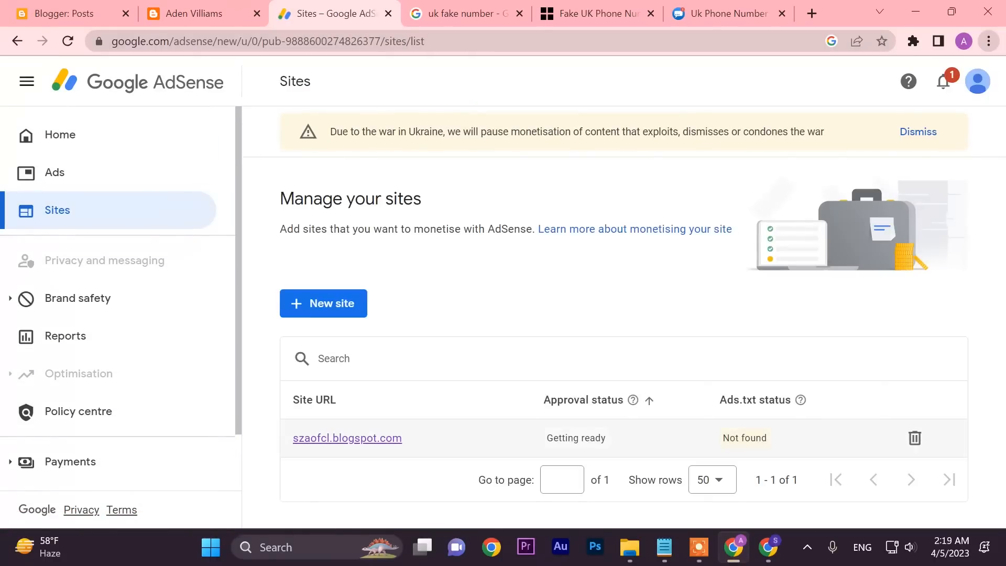
pyautogui.moveTo(767, 437); pyautogui.dragTo(723, 437)
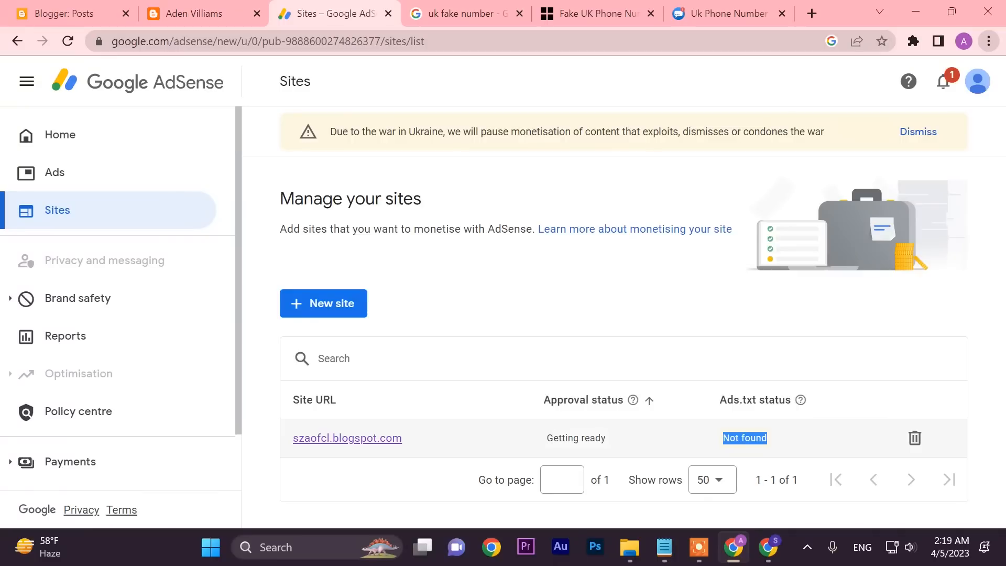
pyautogui.click(744, 438)
pyautogui.moveTo(404, 438); pyautogui.dragTo(292, 438)
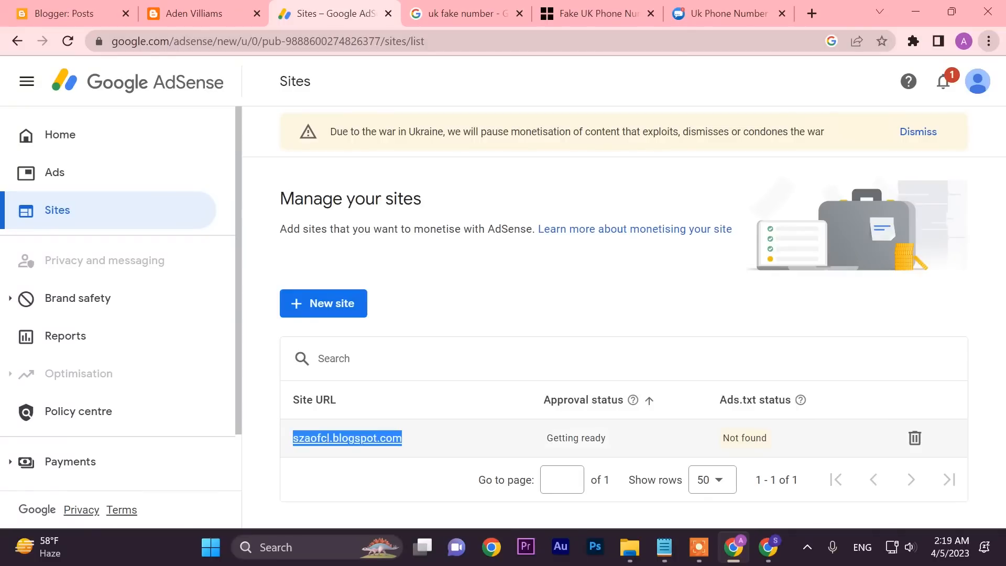
pyautogui.scroll(-1, 118, 314)
pyautogui.click(116, 403)
pyautogui.scroll(-1, 116, 404)
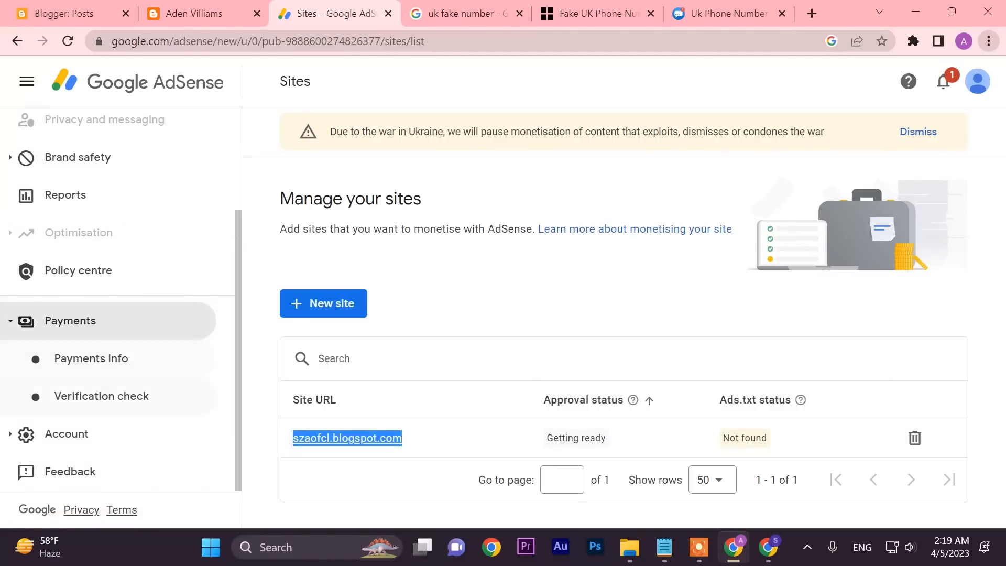
pyautogui.scroll(3, 105, 359)
pyautogui.click(79, 134)
pyautogui.scroll(-5, 645, 367)
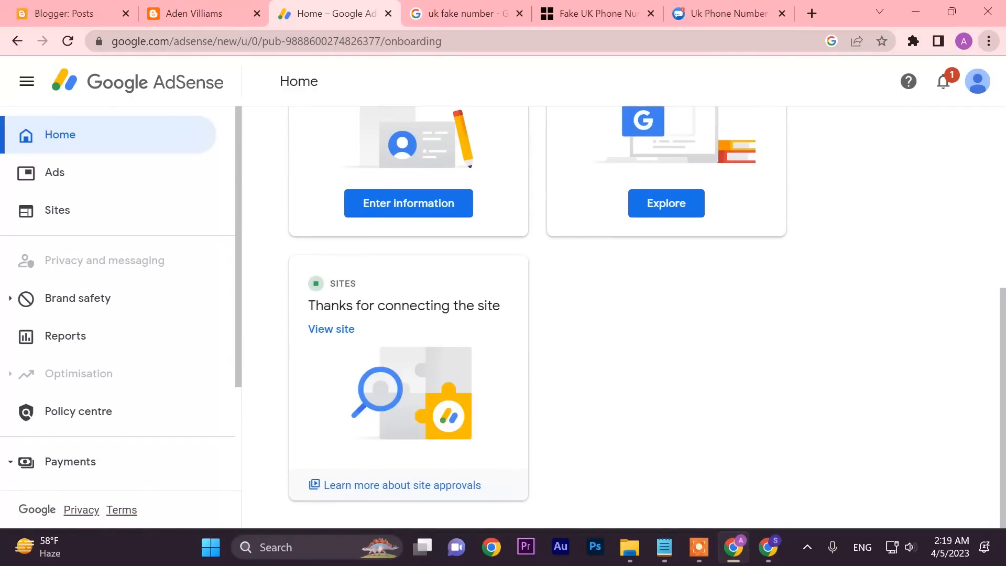
pyautogui.click(664, 547)
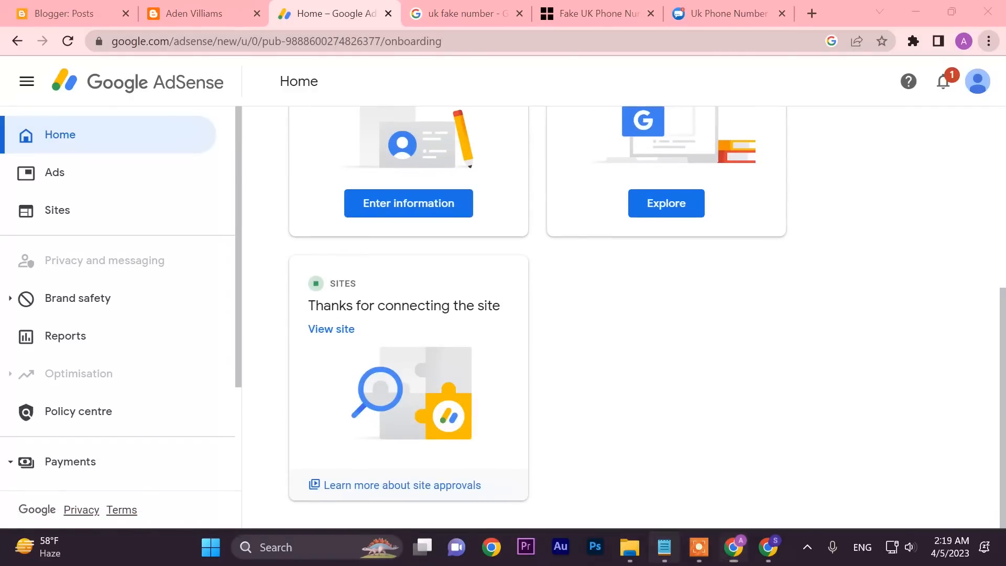
pyautogui.click(108, 266)
pyautogui.moveTo(133, 252); pyautogui.dragTo(203, 253)
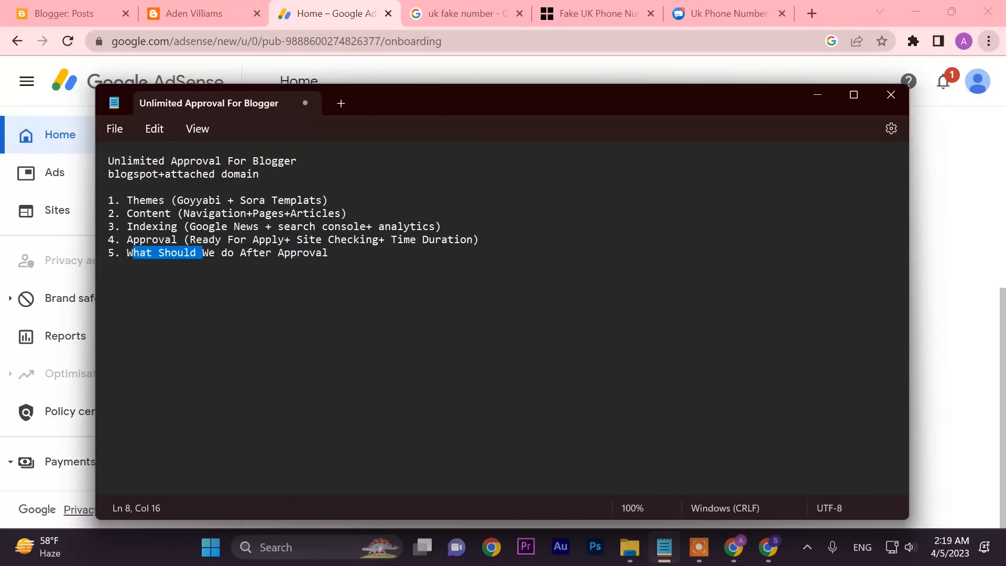
pyautogui.moveTo(328, 252); pyautogui.dragTo(127, 252)
pyautogui.moveTo(445, 99); pyautogui.dragTo(412, 86)
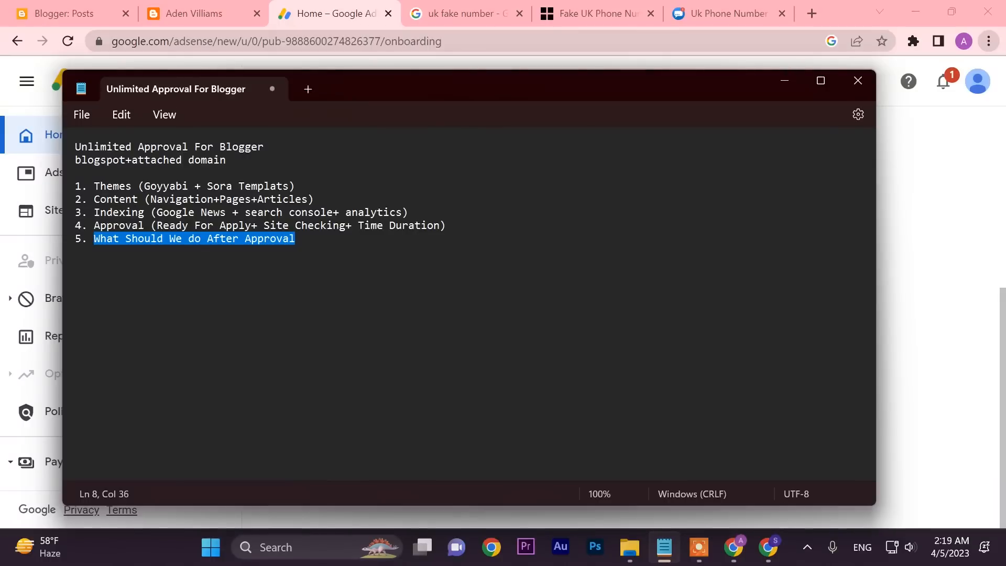
pyautogui.click(107, 239)
pyautogui.moveTo(93, 239); pyautogui.dragTo(220, 239)
pyautogui.click(220, 256)
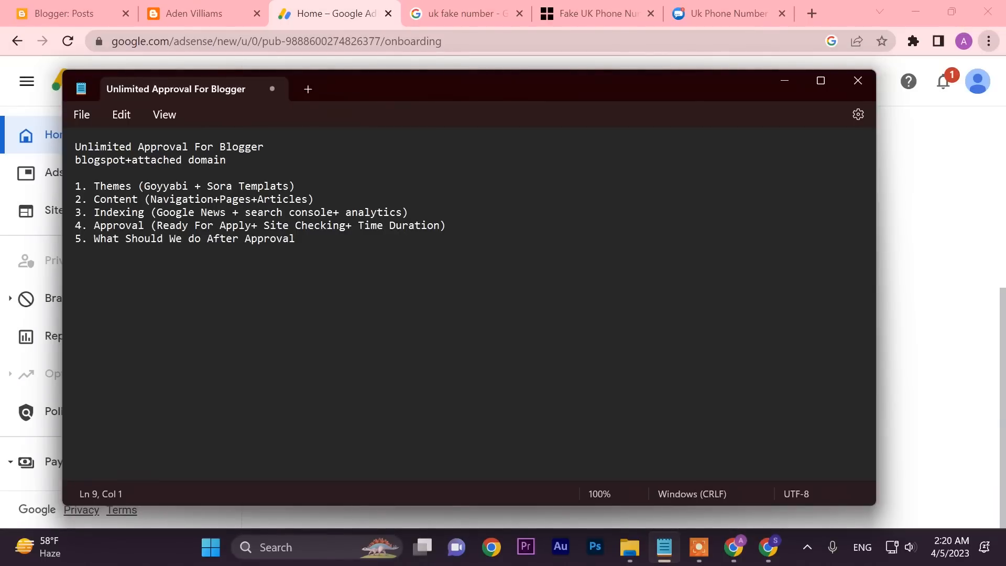
pyautogui.hotkey('ctrl', 'Home')
pyautogui.hotkey('shift', 'Down')
pyautogui.hotkey('shift', 'Down')
pyautogui.hotkey('shift', 'Down')
pyautogui.hotkey('shift', 'Down')
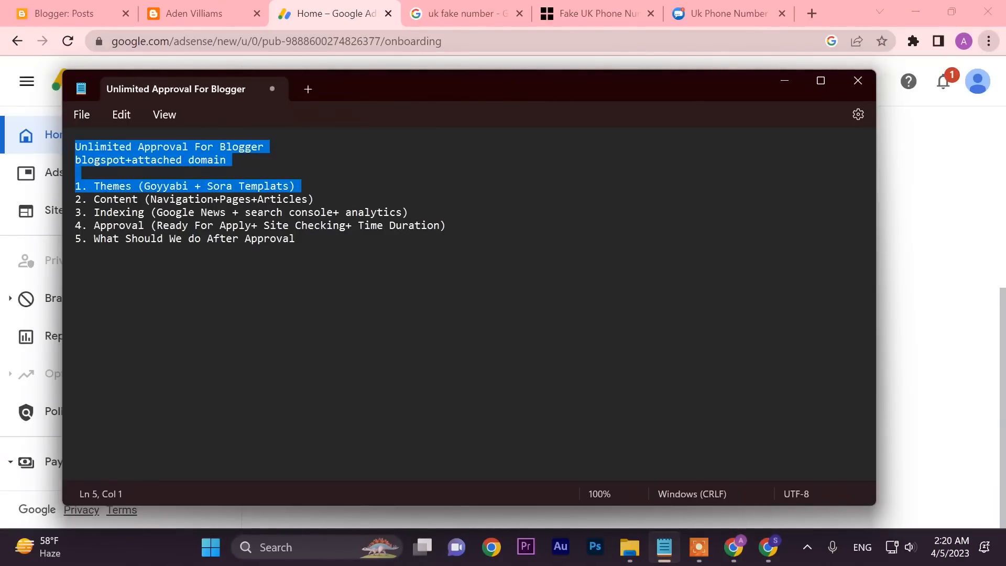
pyautogui.hotkey('shift', 'Down')
pyautogui.hotkey('shift', 'Down')
pyautogui.hotkey('shift', 'Down')
pyautogui.hotkey('shift', 'Down')
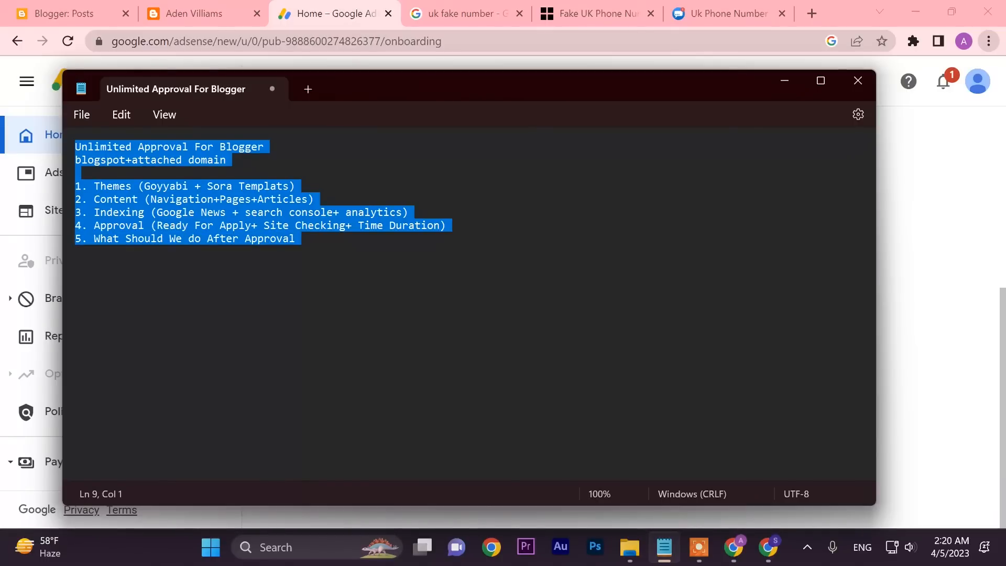
pyautogui.moveTo(503, 87); pyautogui.dragTo(462, 69)
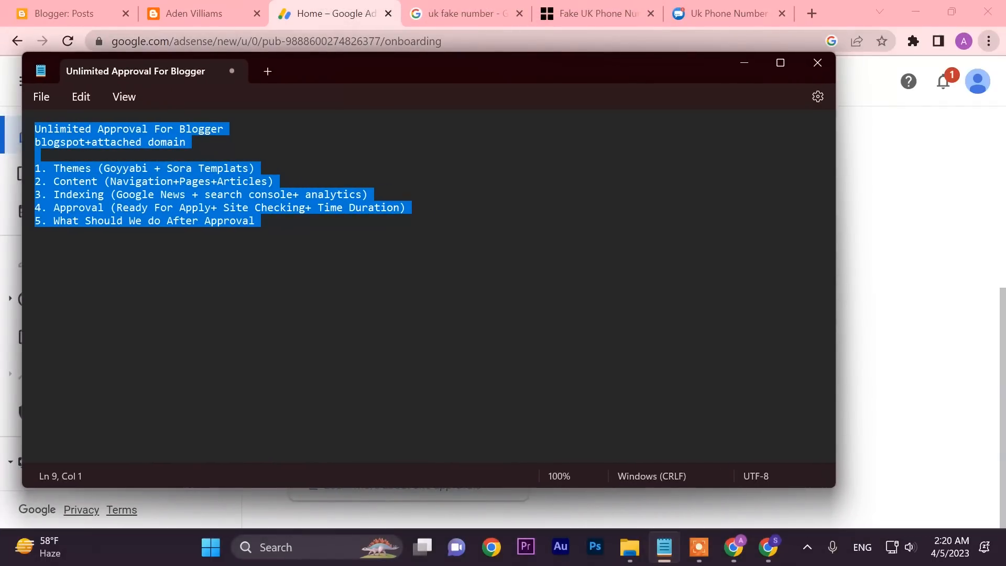
pyautogui.hotkey('alt', 'Tab')
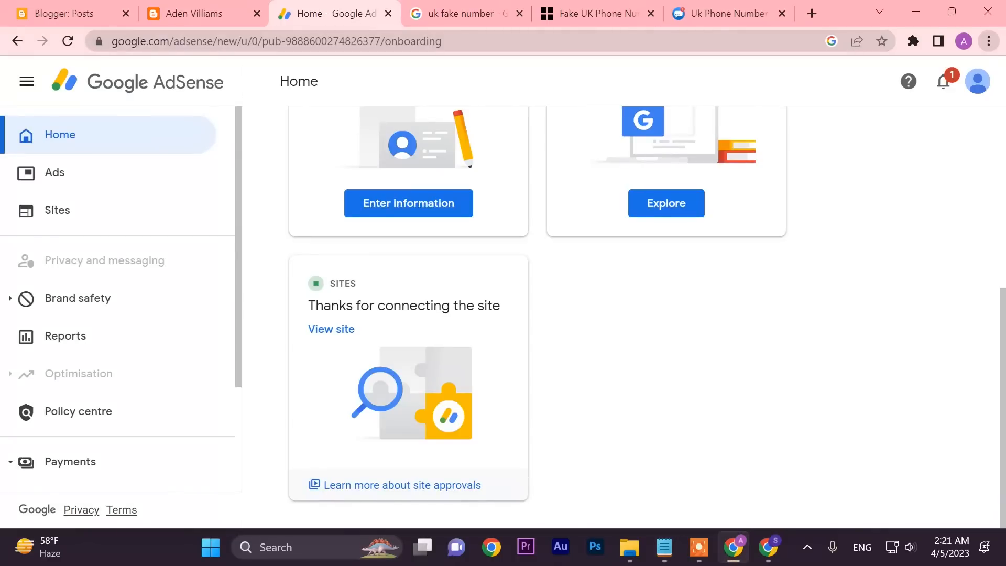
pyautogui.scroll(6, 621, 314)
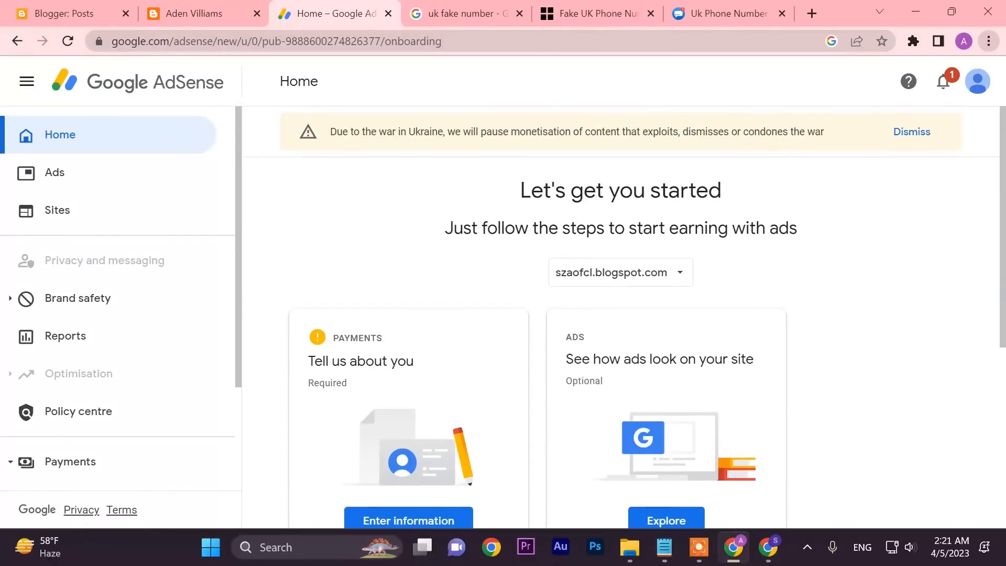